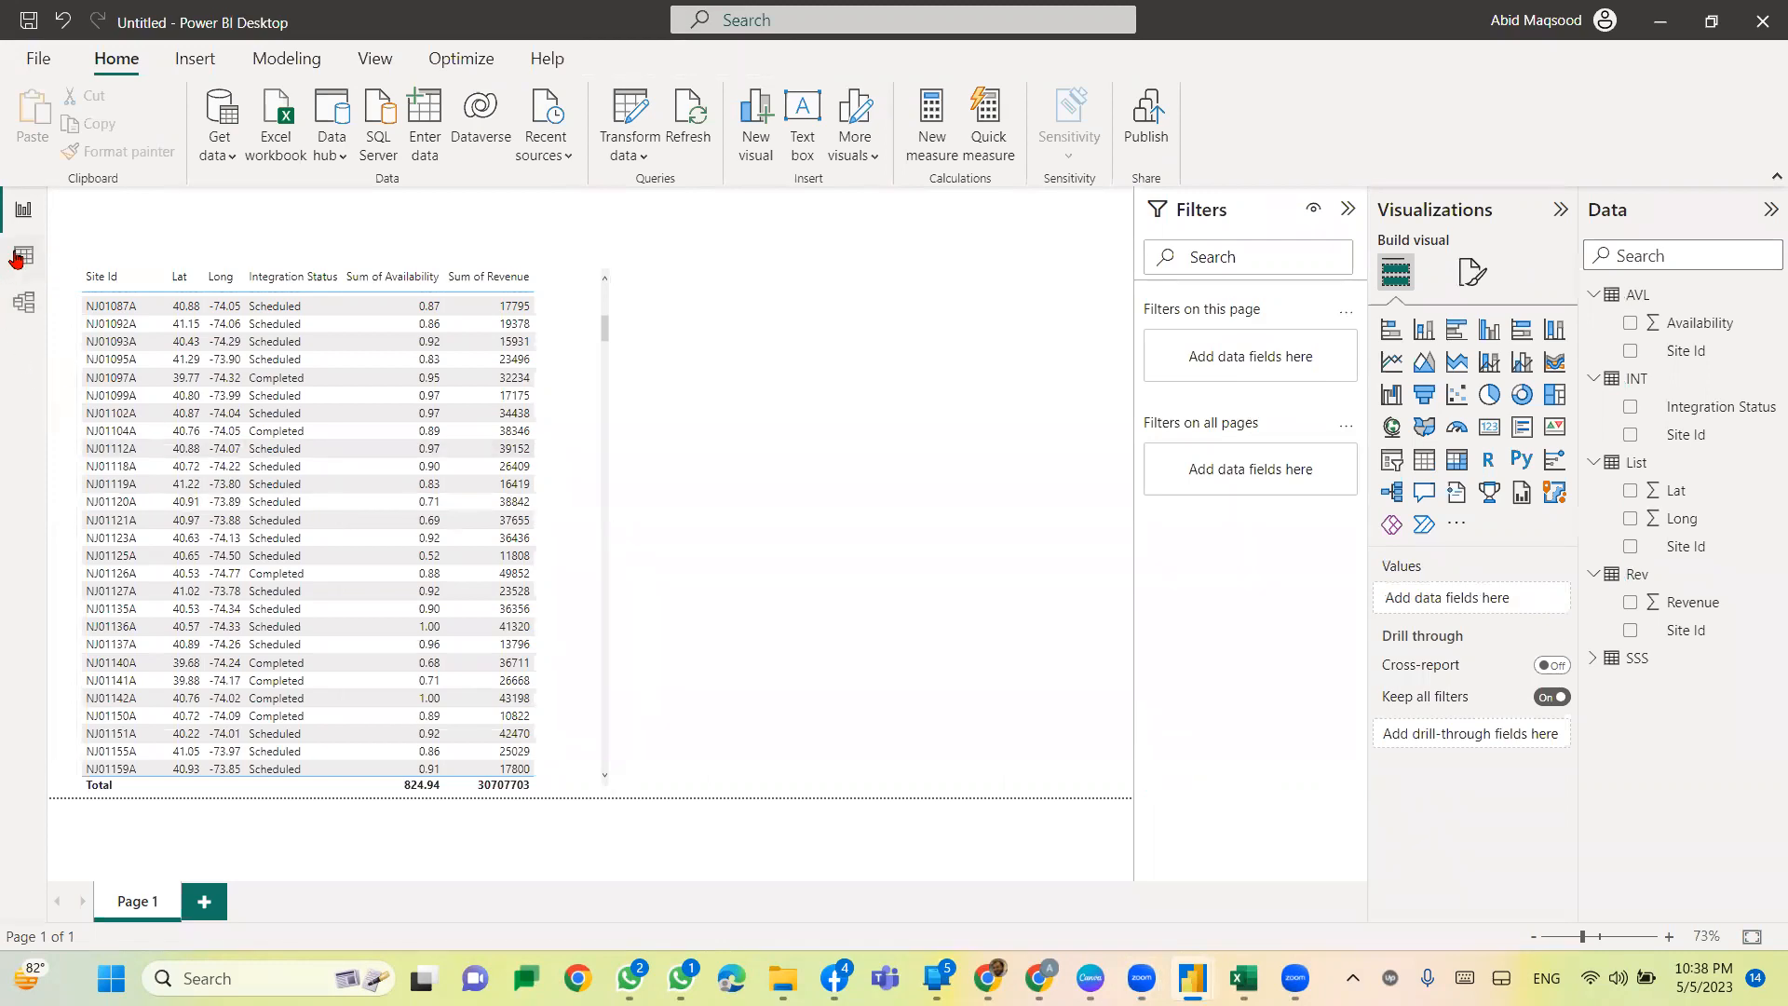
Step: Review the site table on the report page and look over the data and model views
left_click(25, 298)
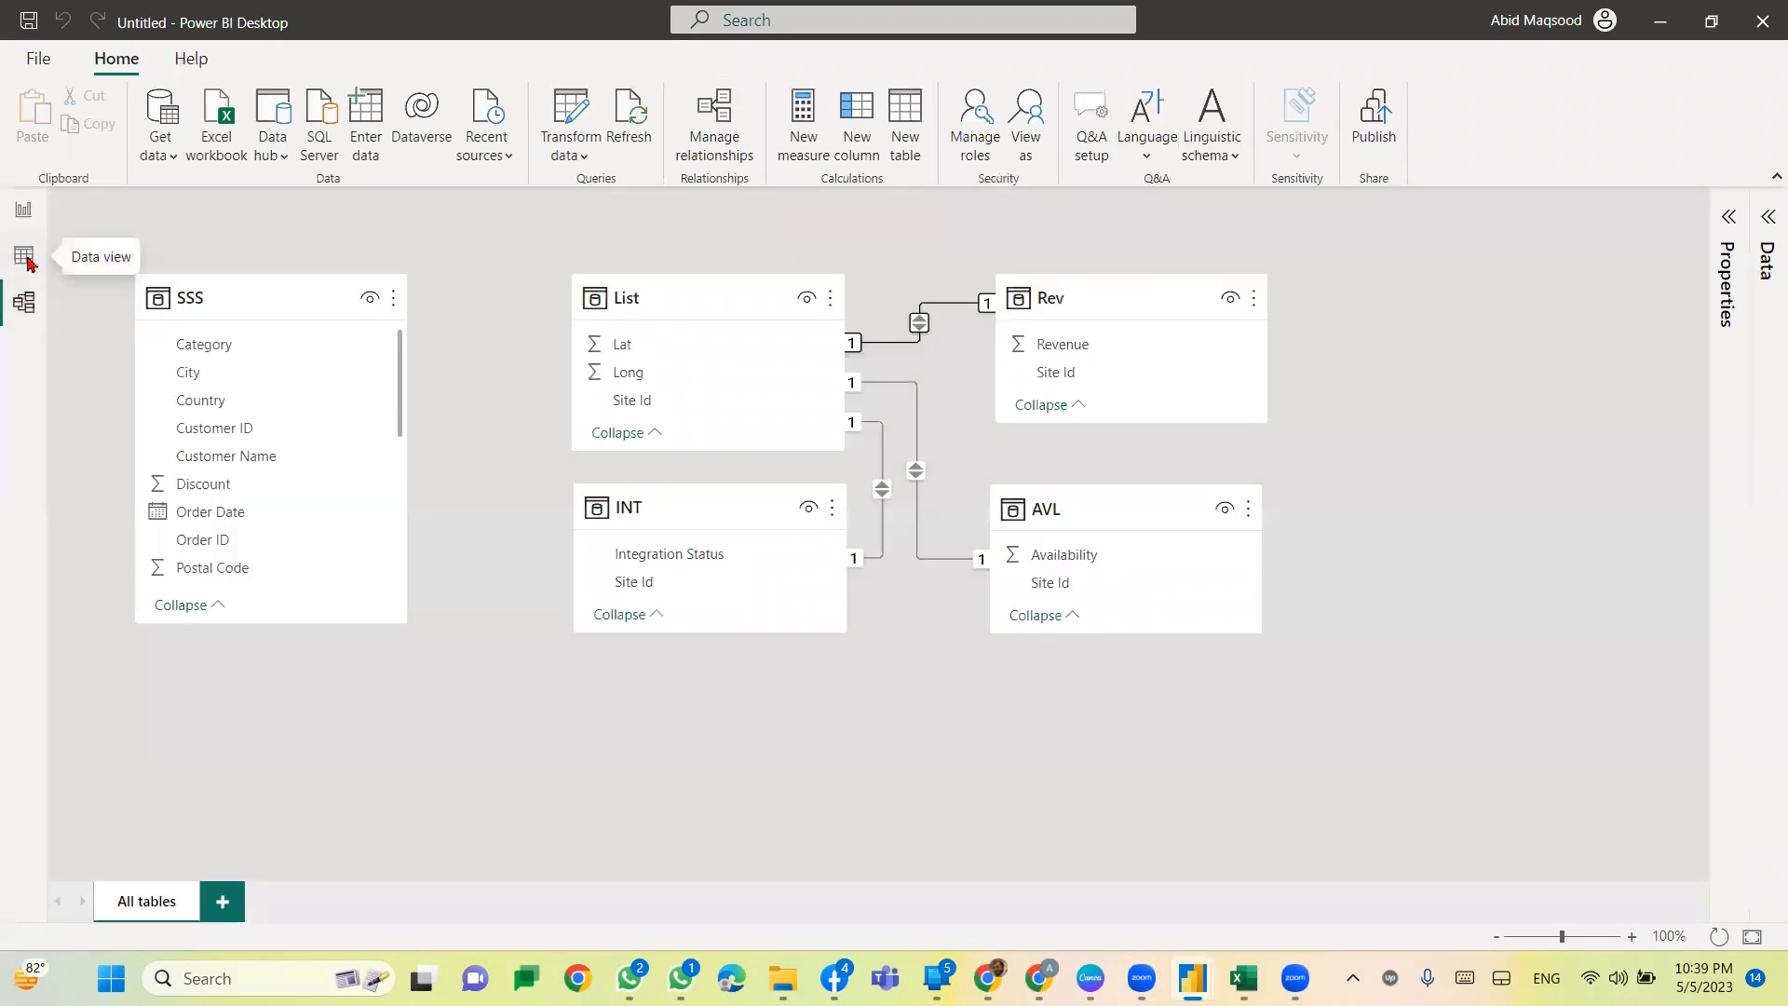
left_click(25, 259)
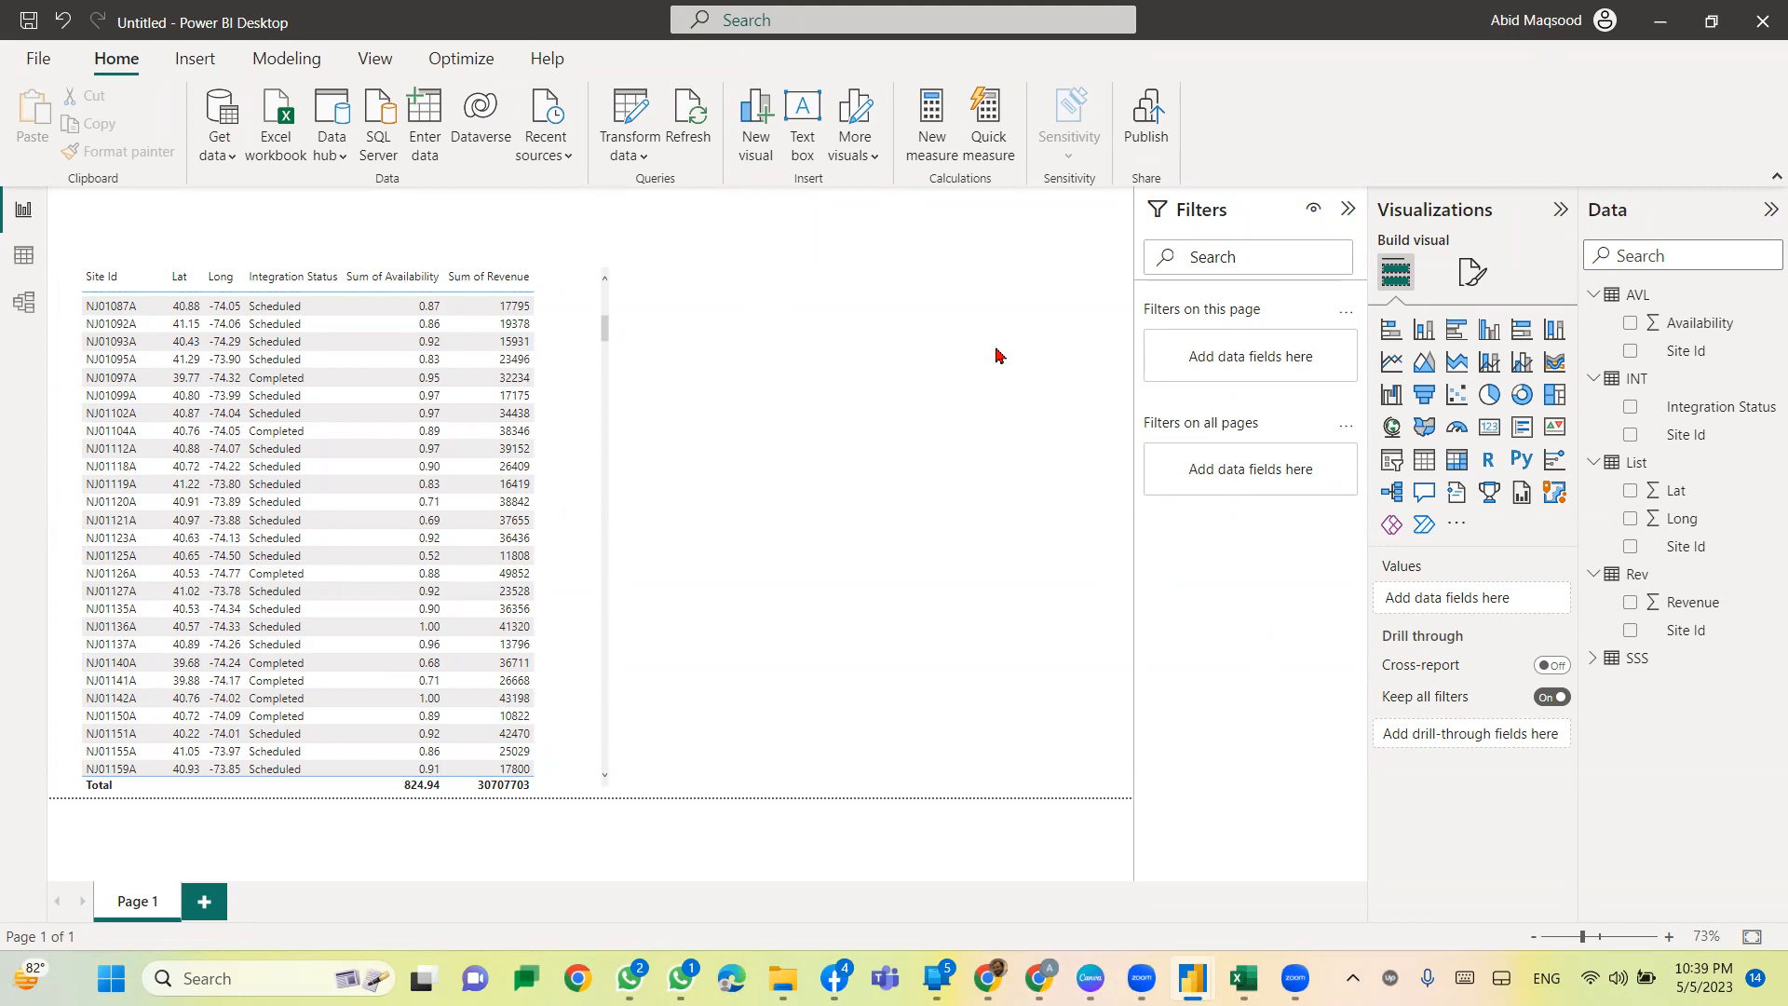
left_click(603, 331)
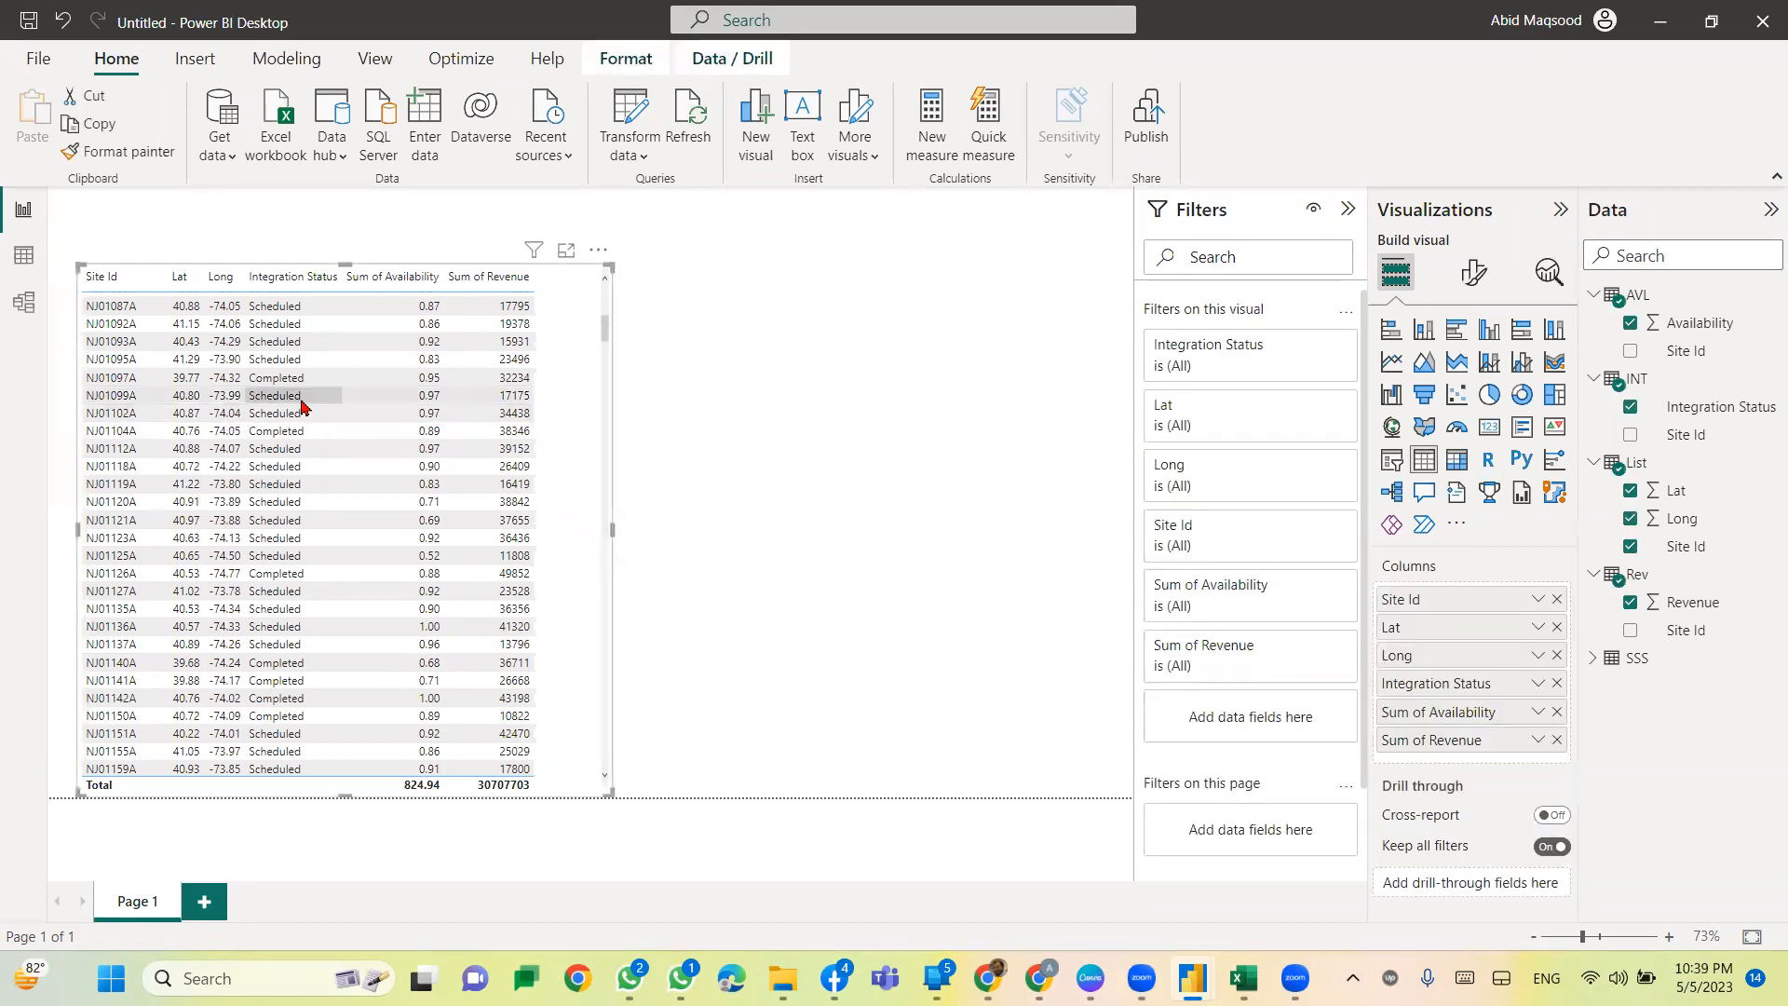
left_click(18, 299)
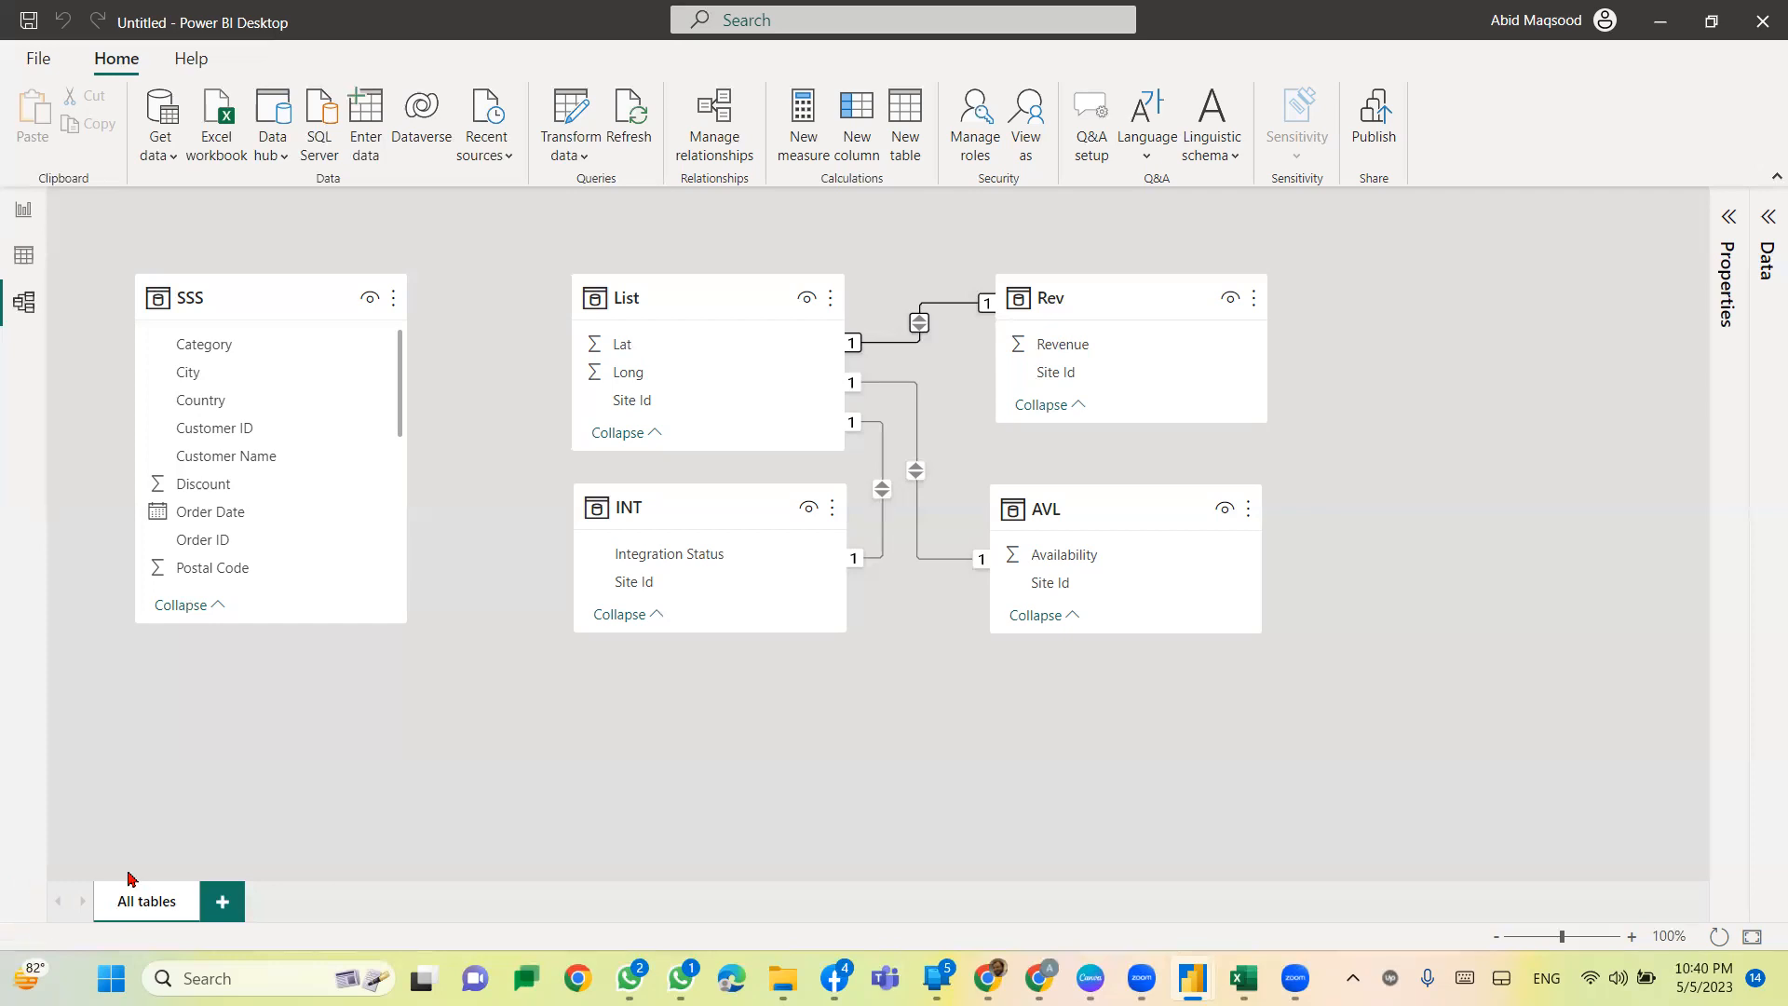
left_click(26, 216)
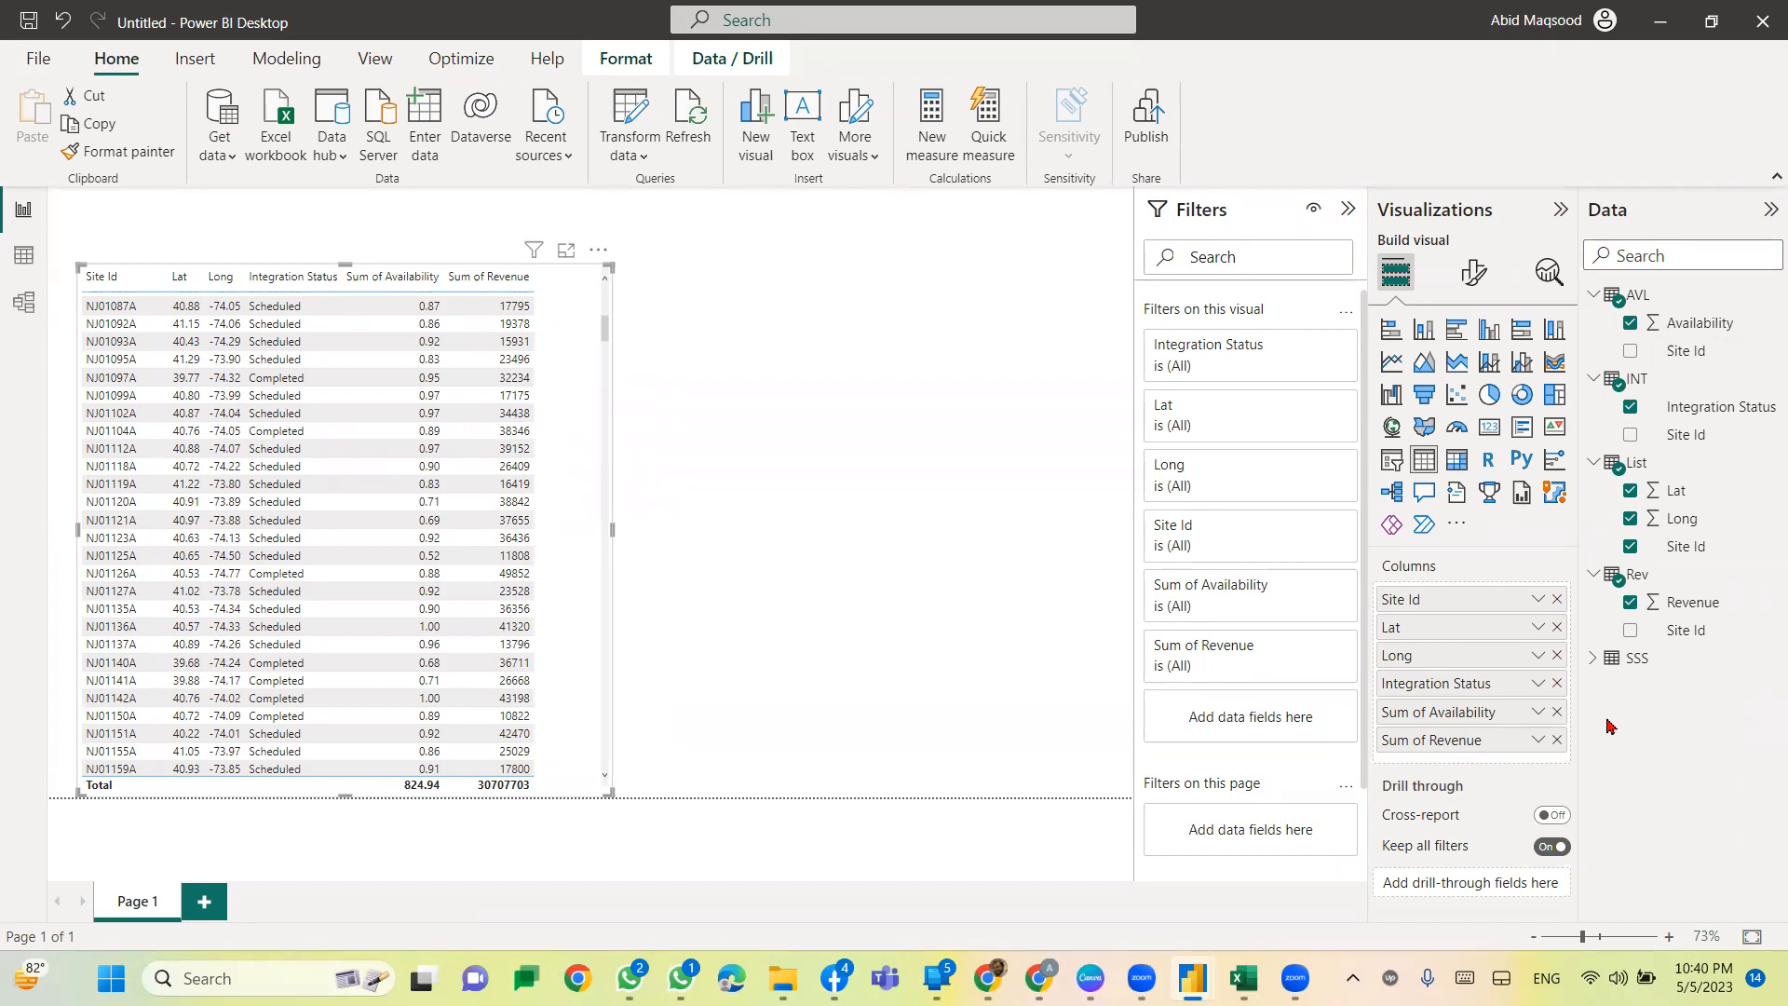
mouse_move(1089, 978)
mouse_move(421, 978)
left_click(770, 398)
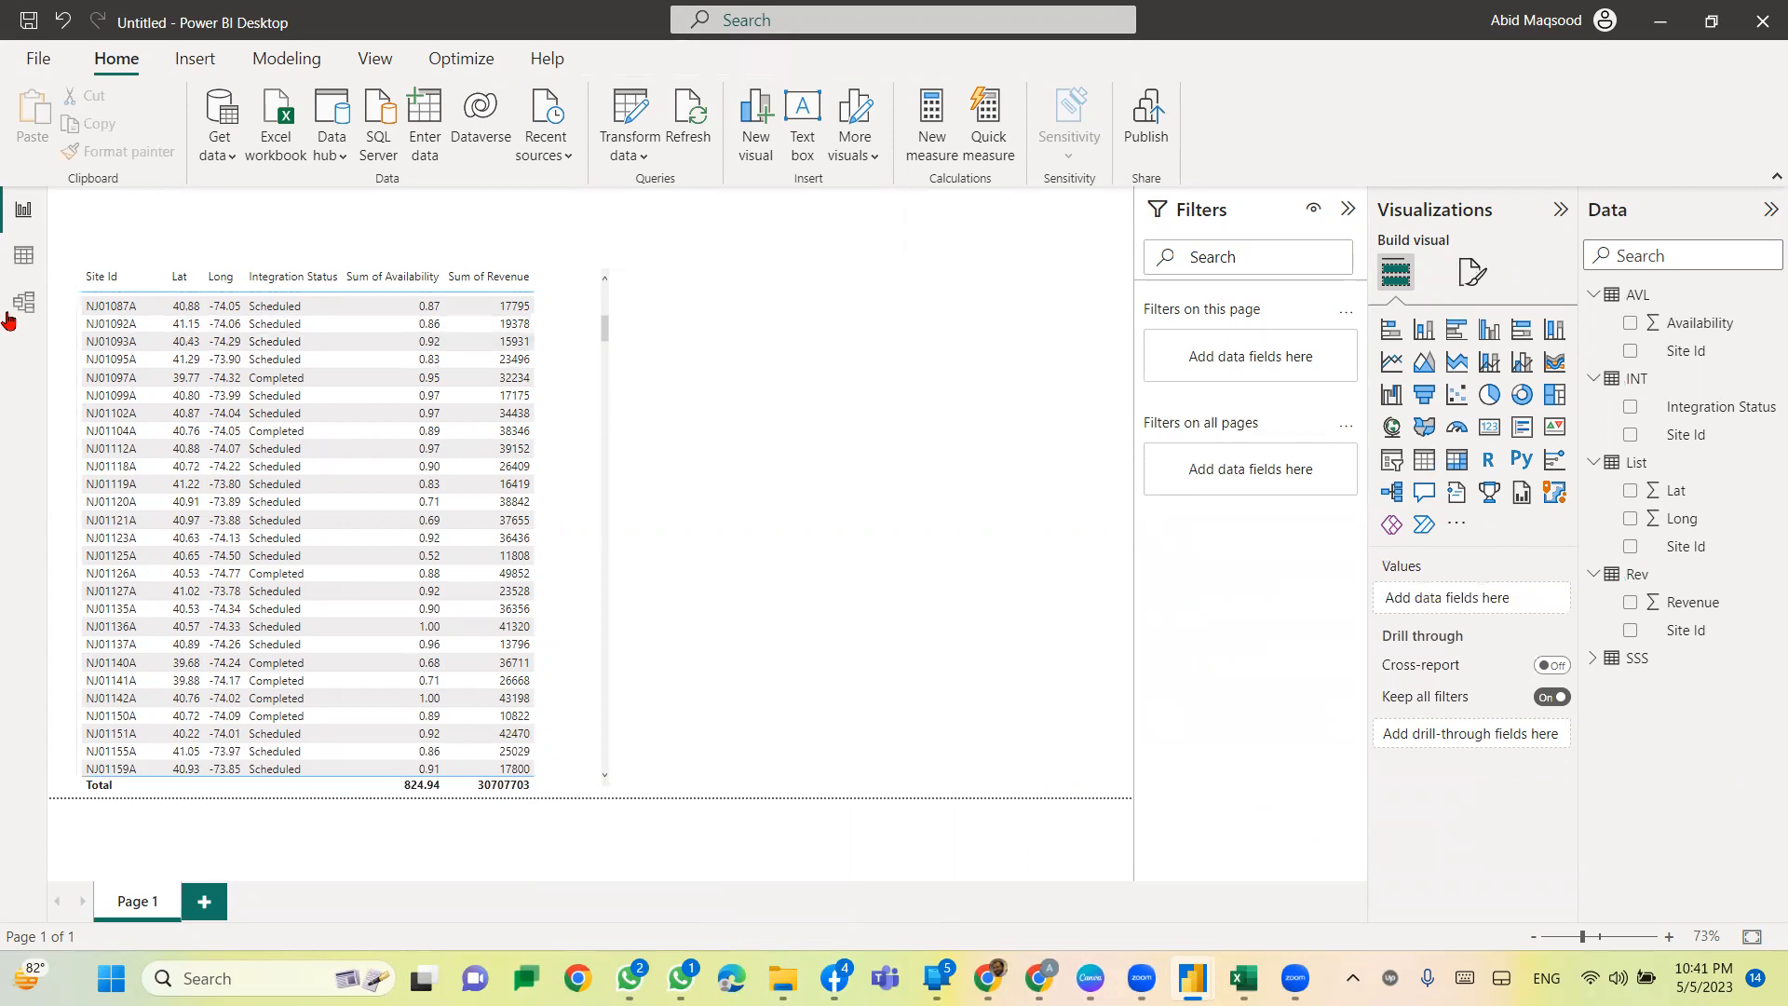
Step: Examine the relationships between the List, Rev, INT and AVL tables in the model, and the rows of the SSS table
left_click(23, 254)
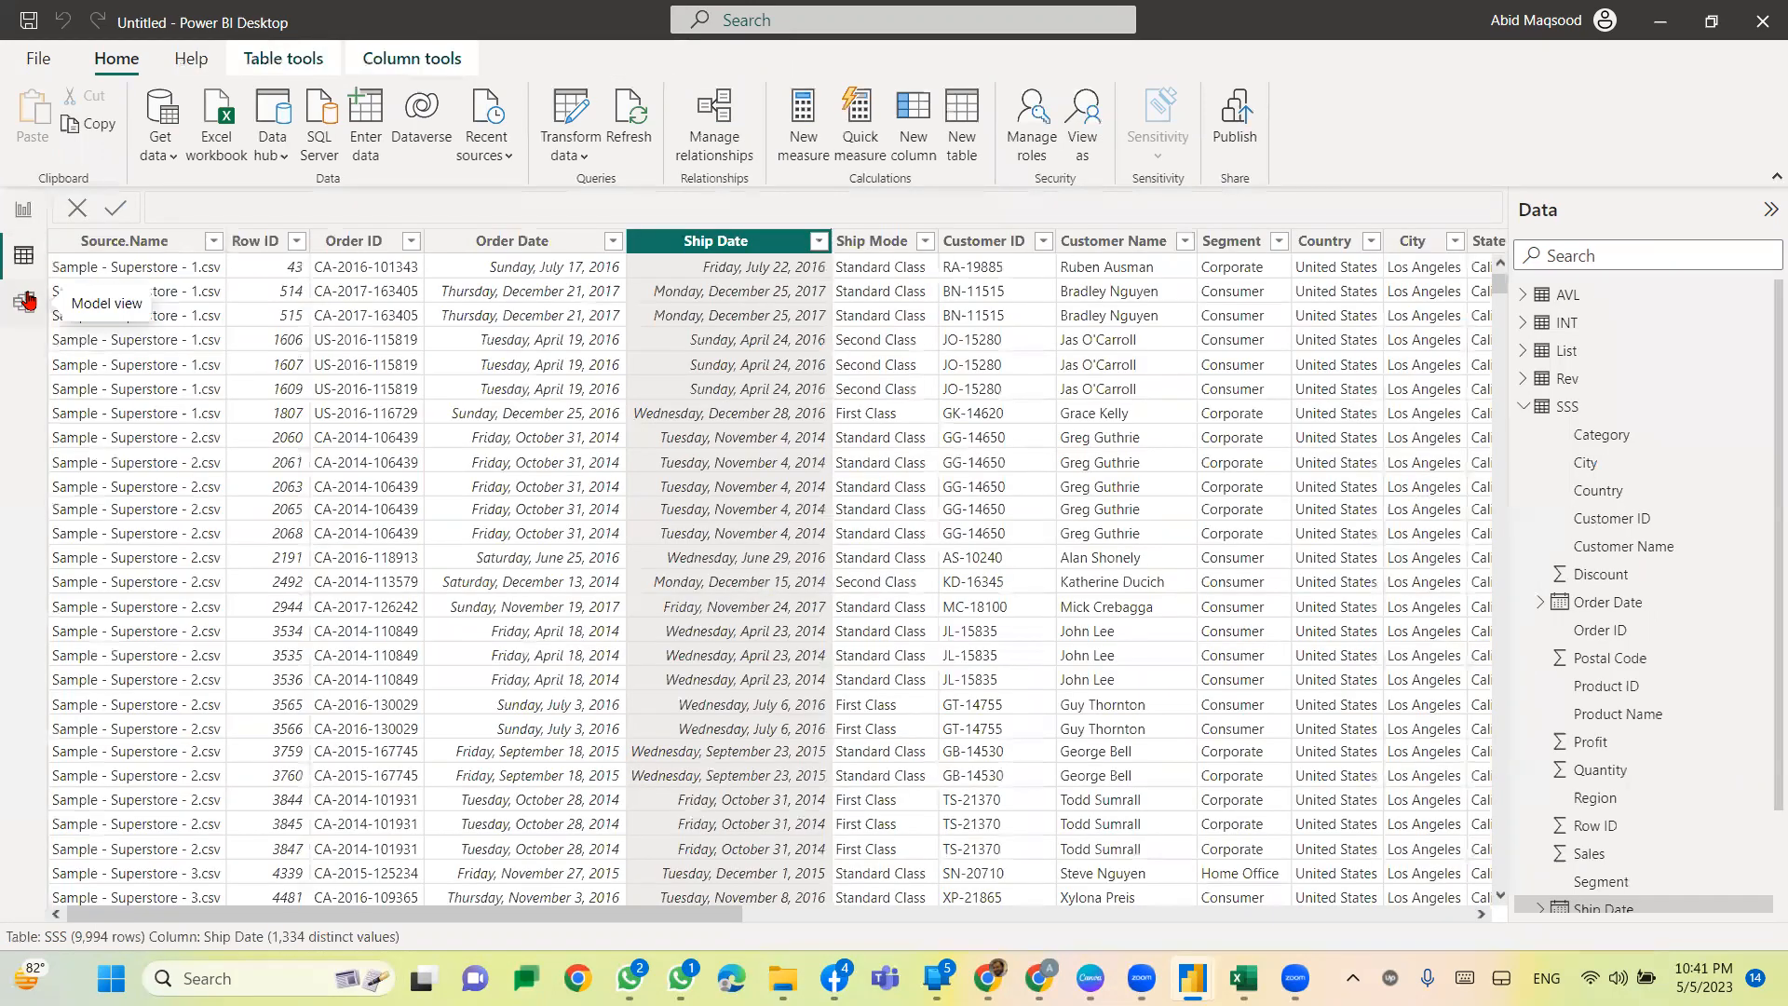
left_click(27, 300)
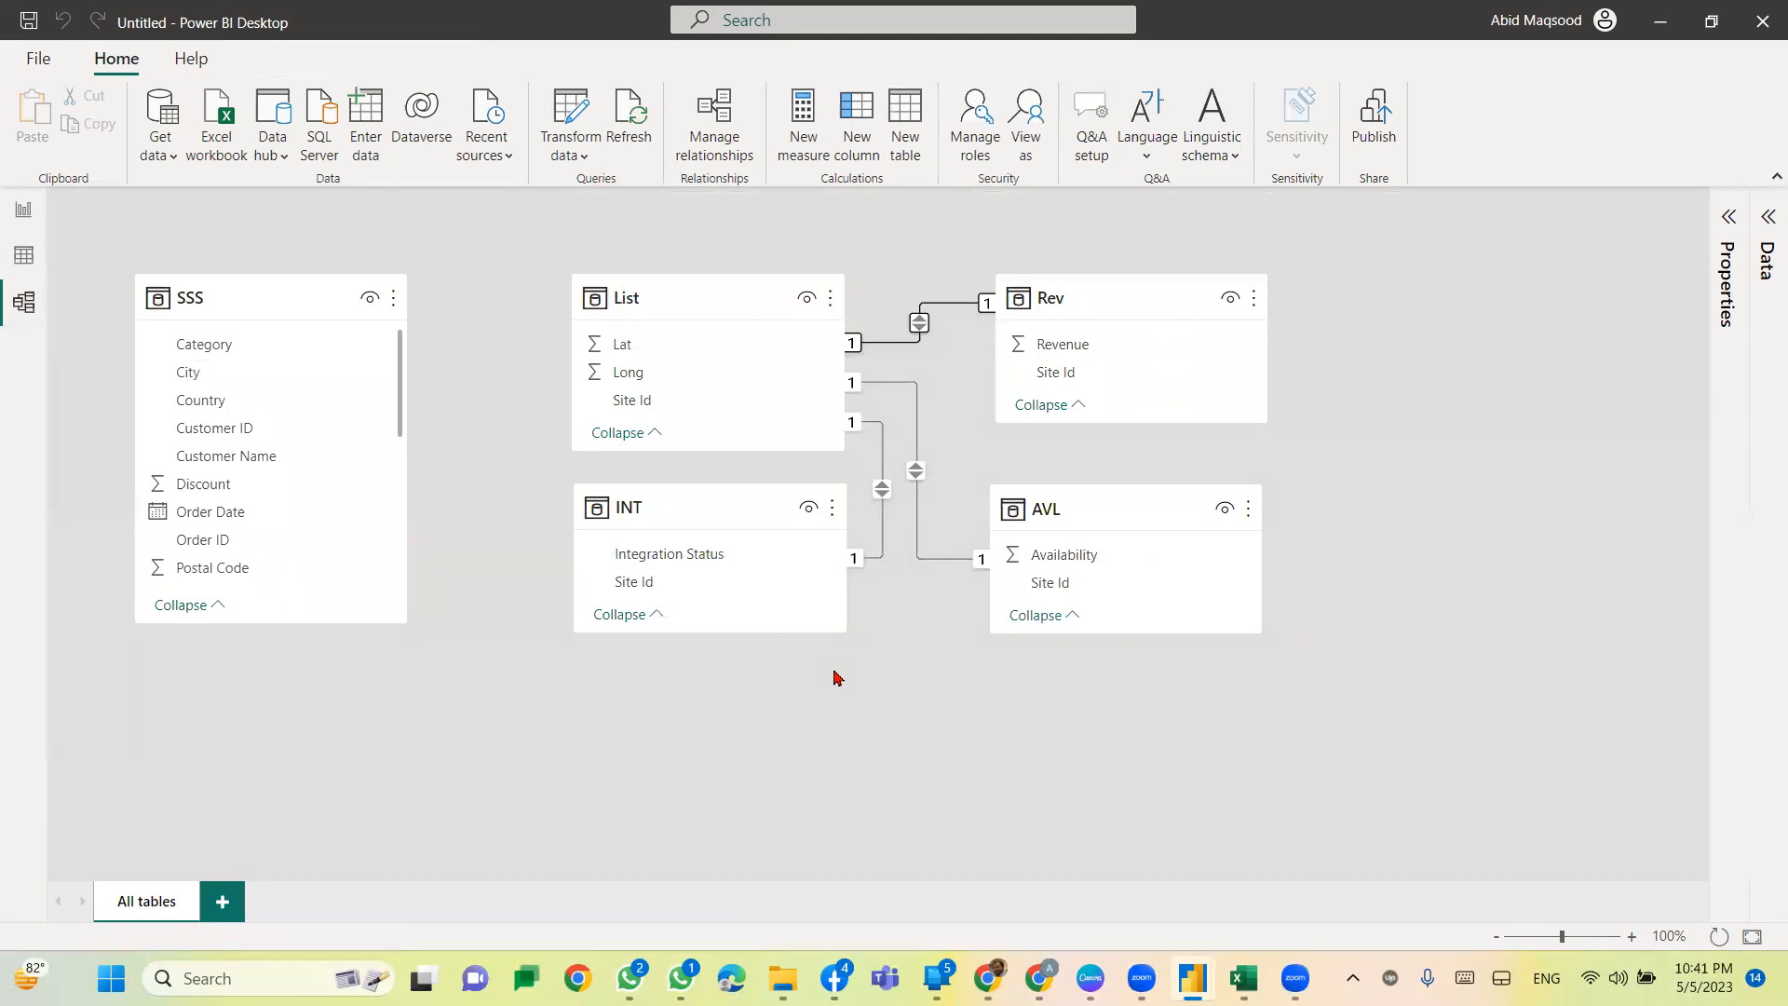
left_click(788, 678)
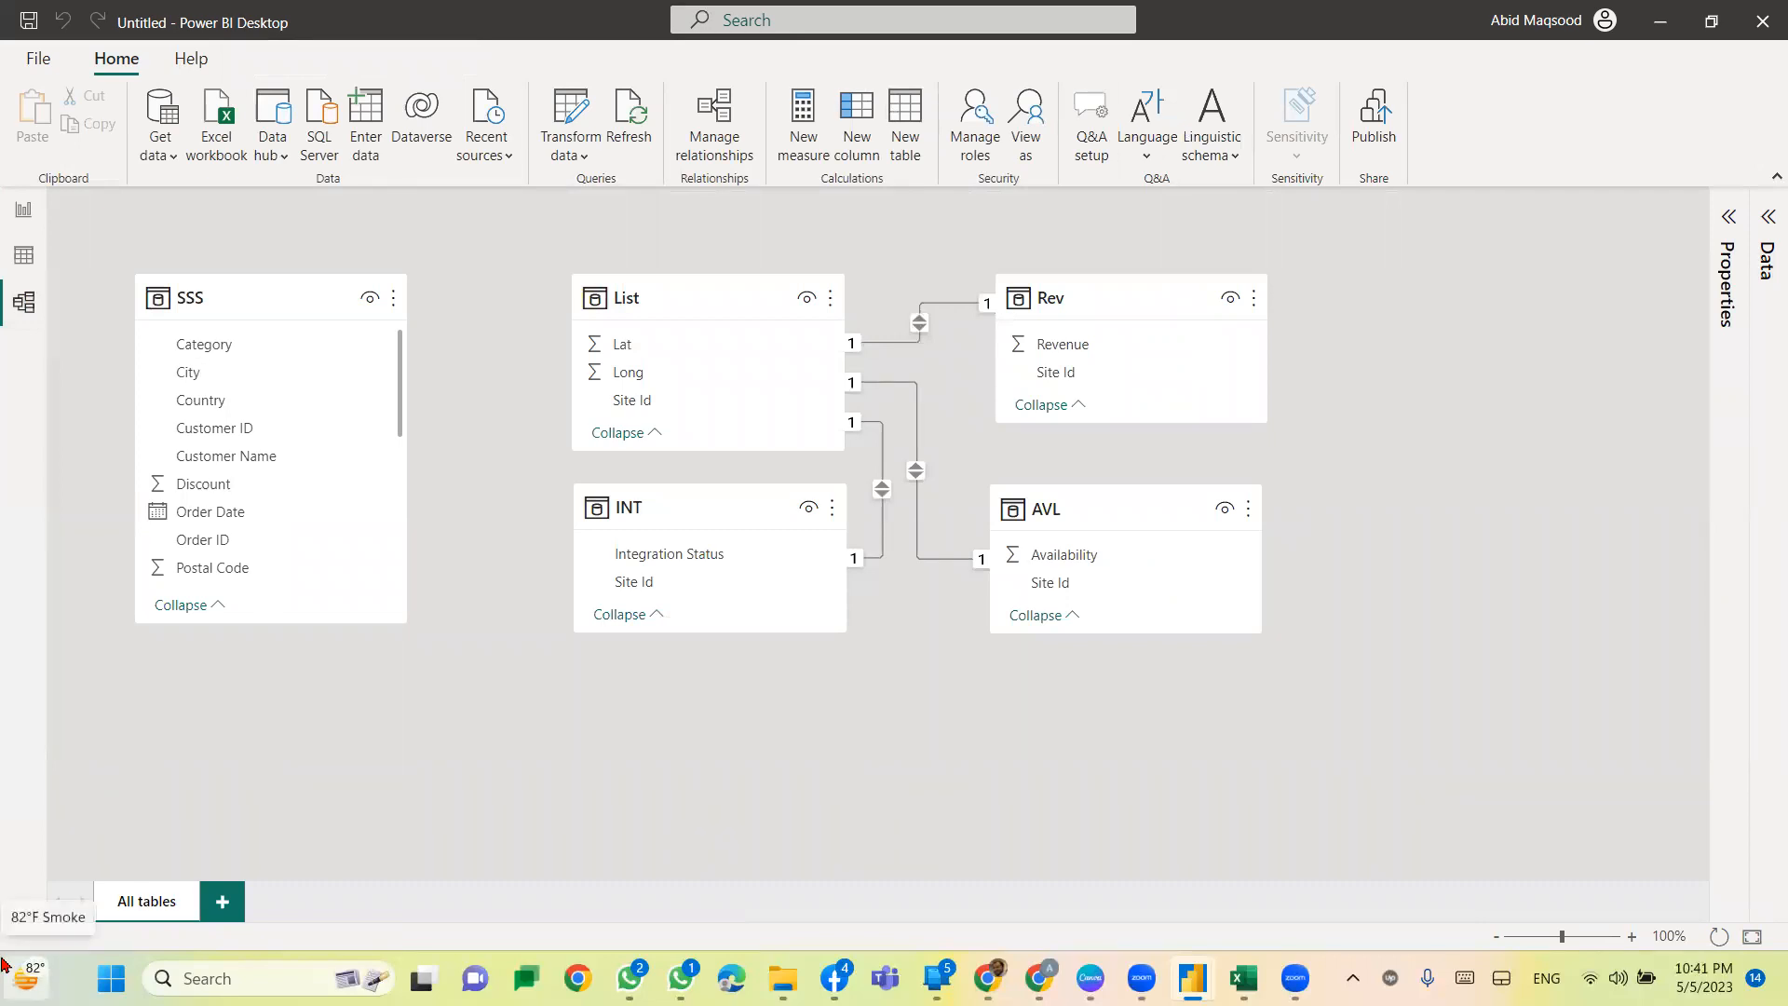
mouse_move(5, 964)
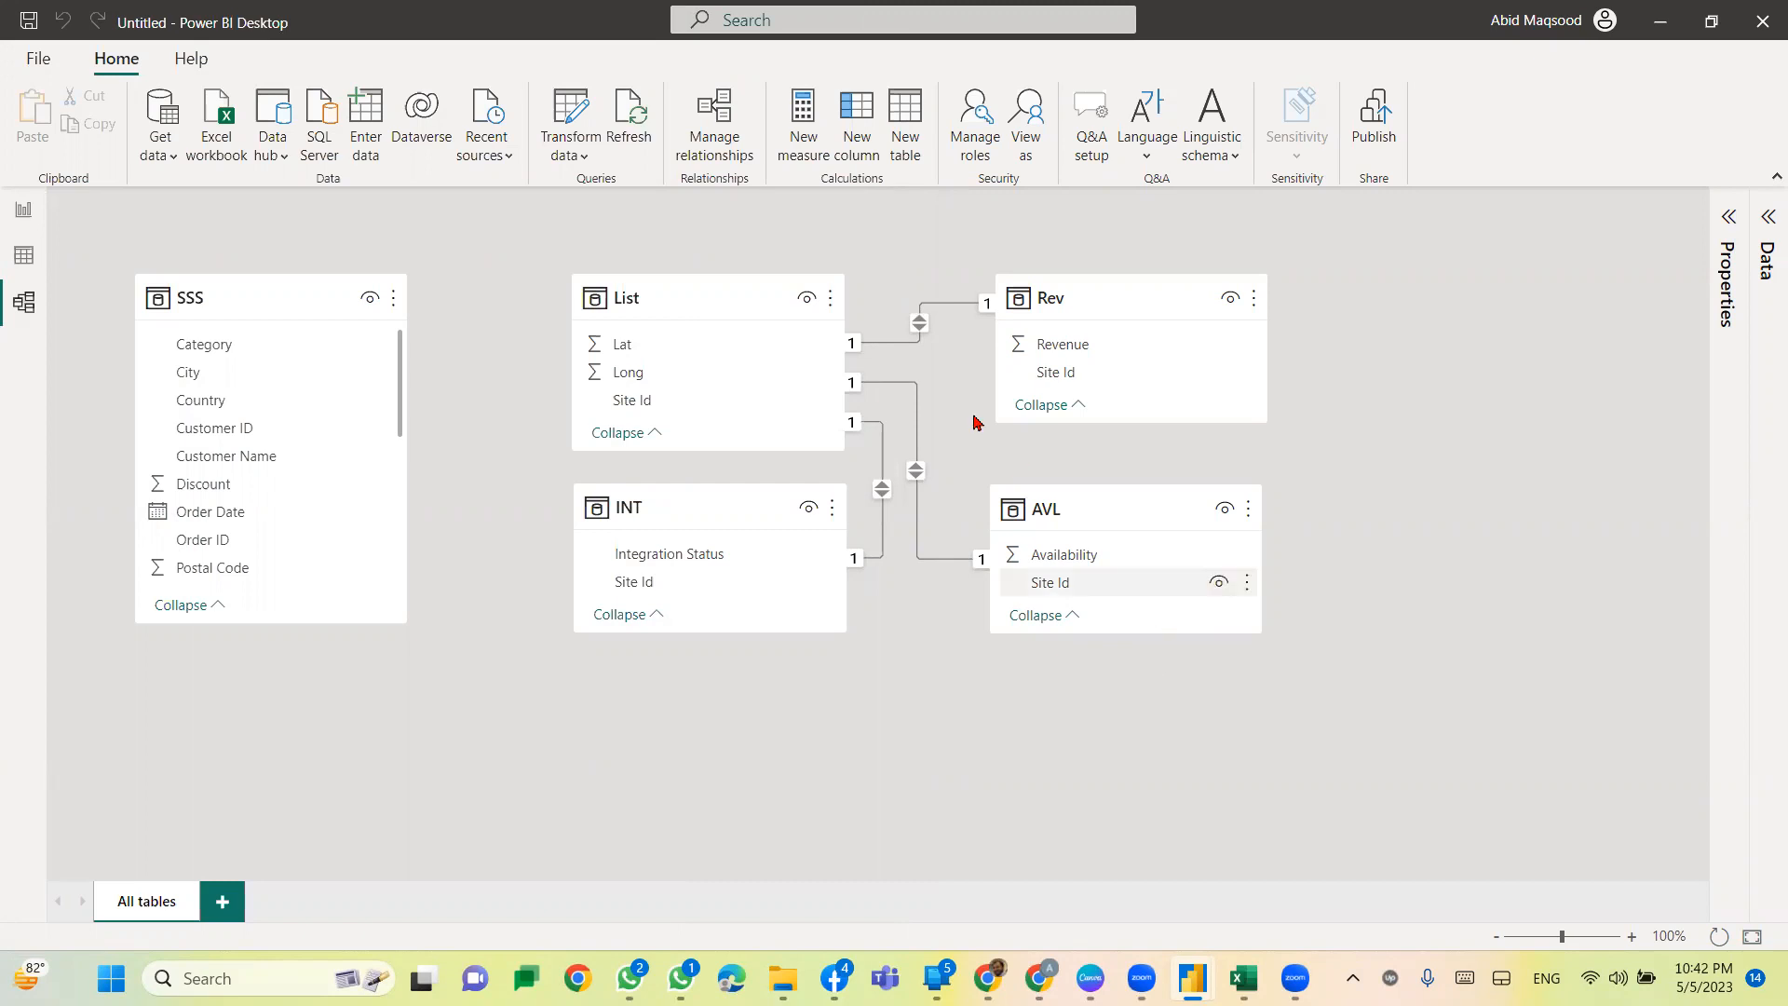
left_click(708, 511)
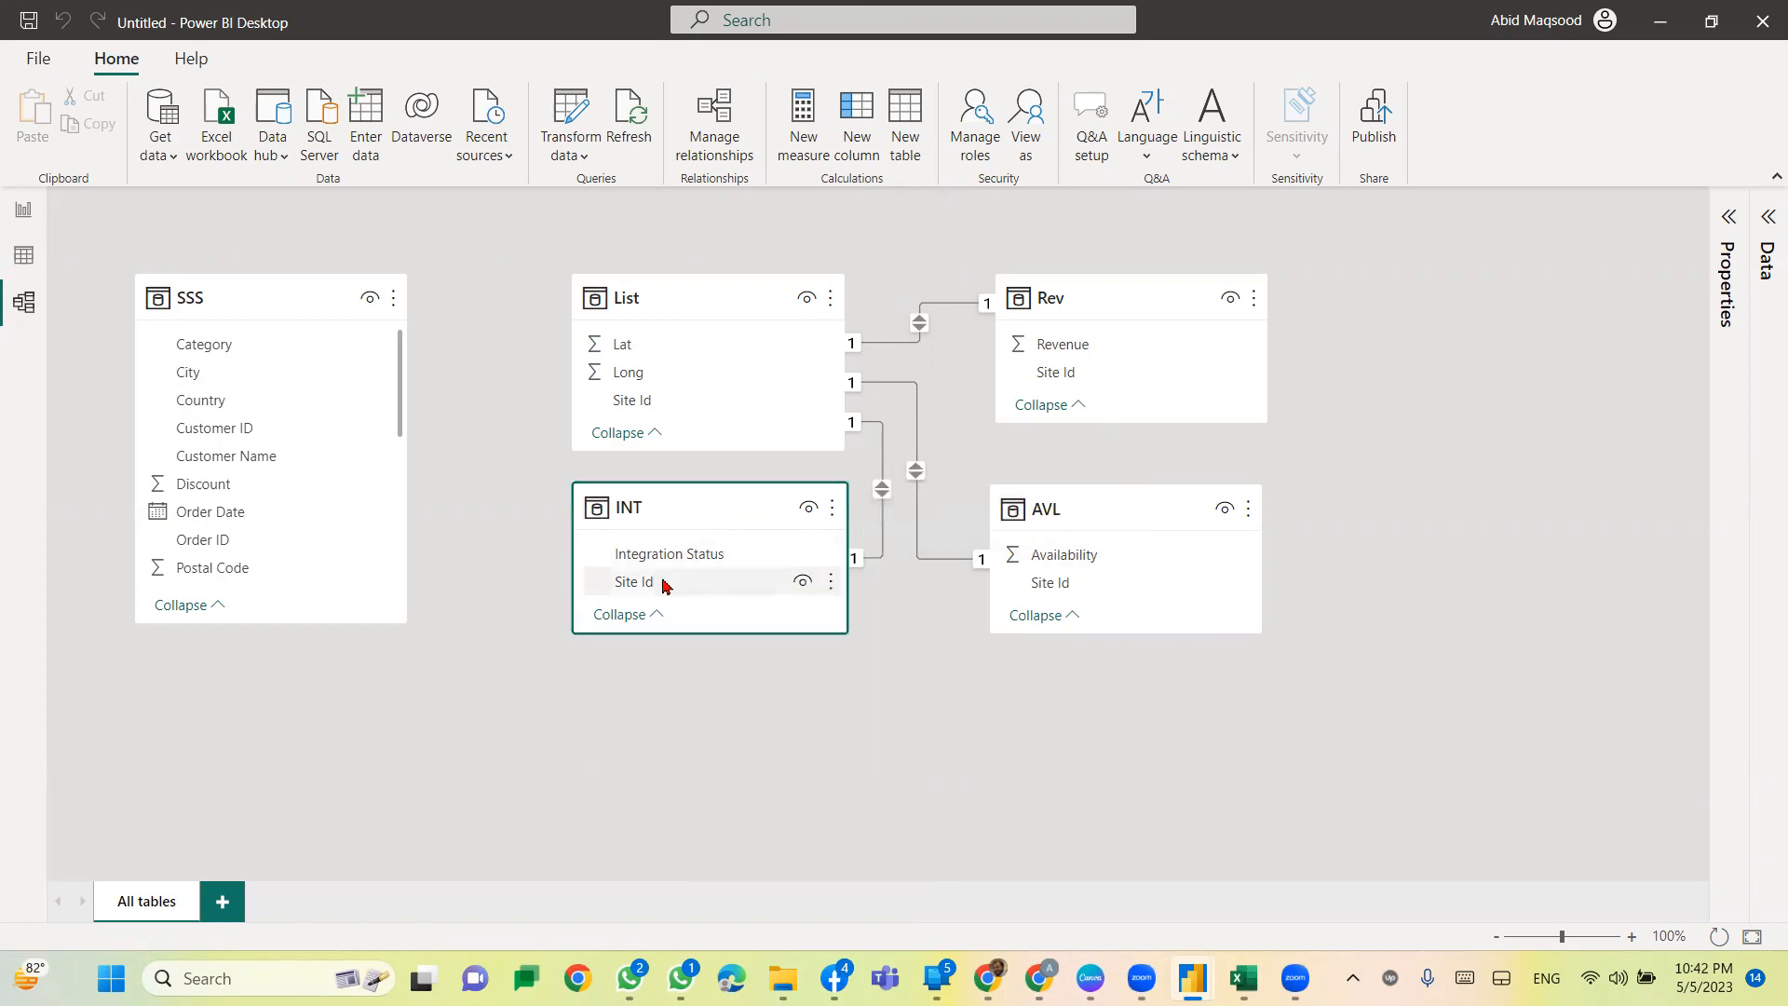
left_click(1112, 292)
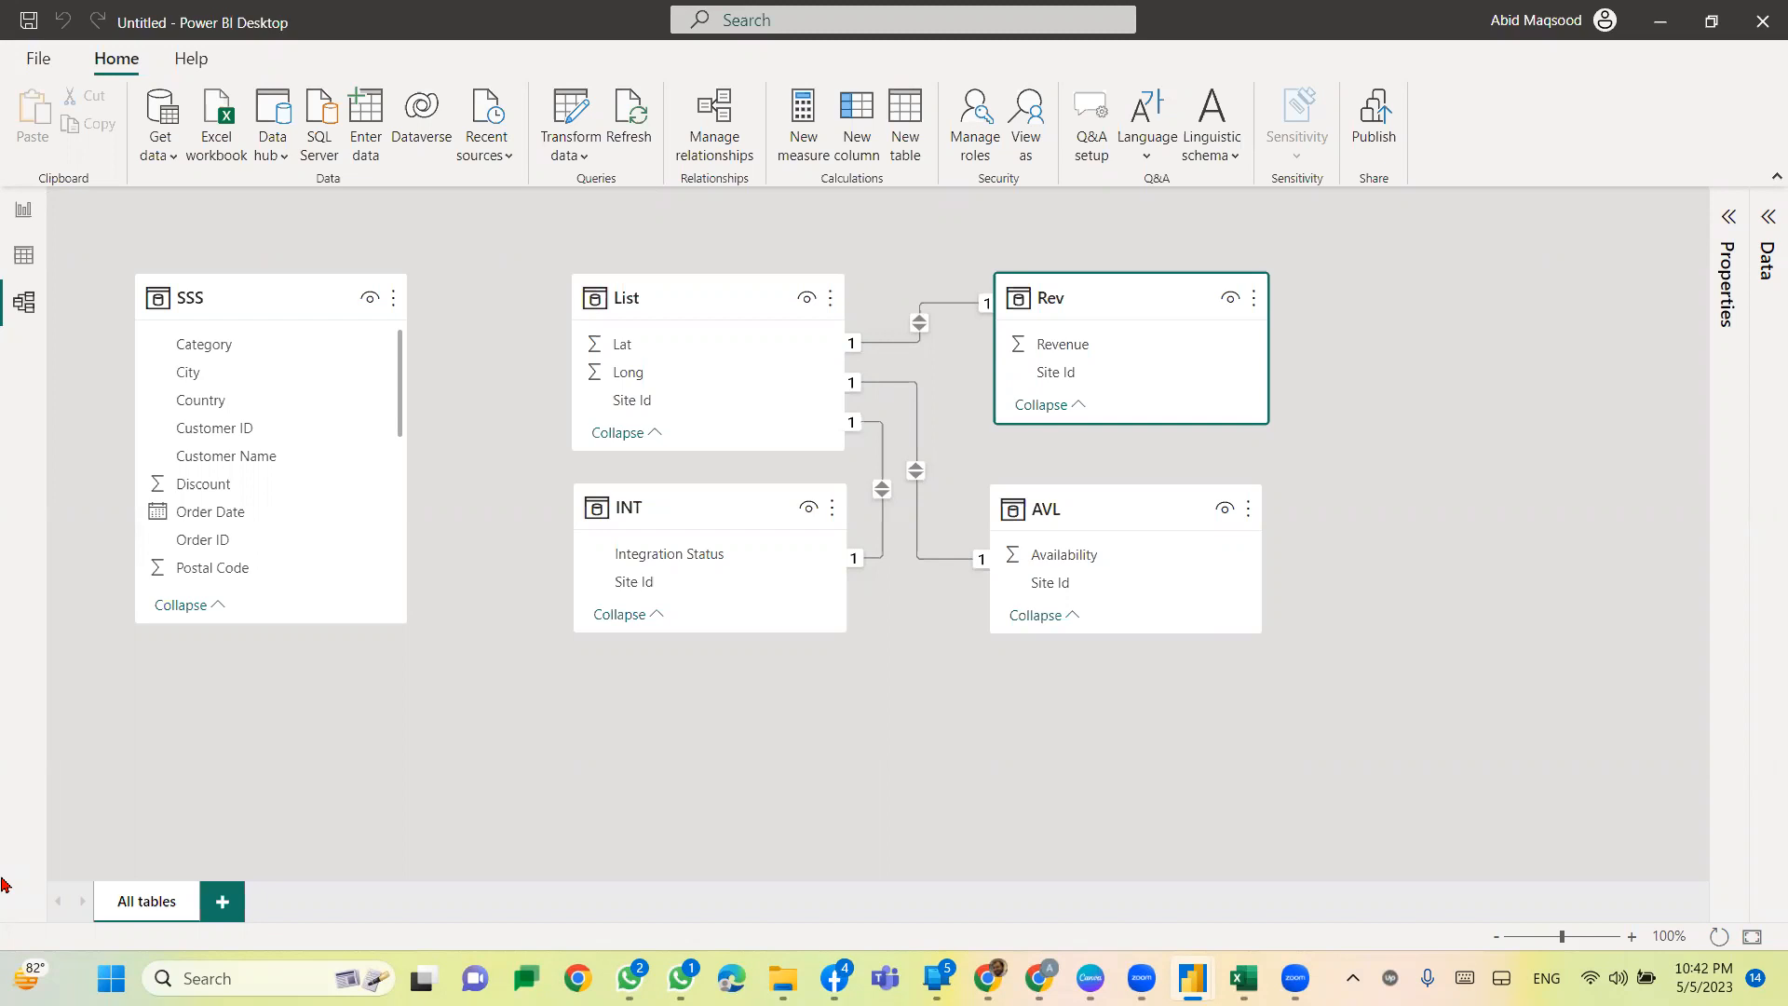
left_click(693, 297)
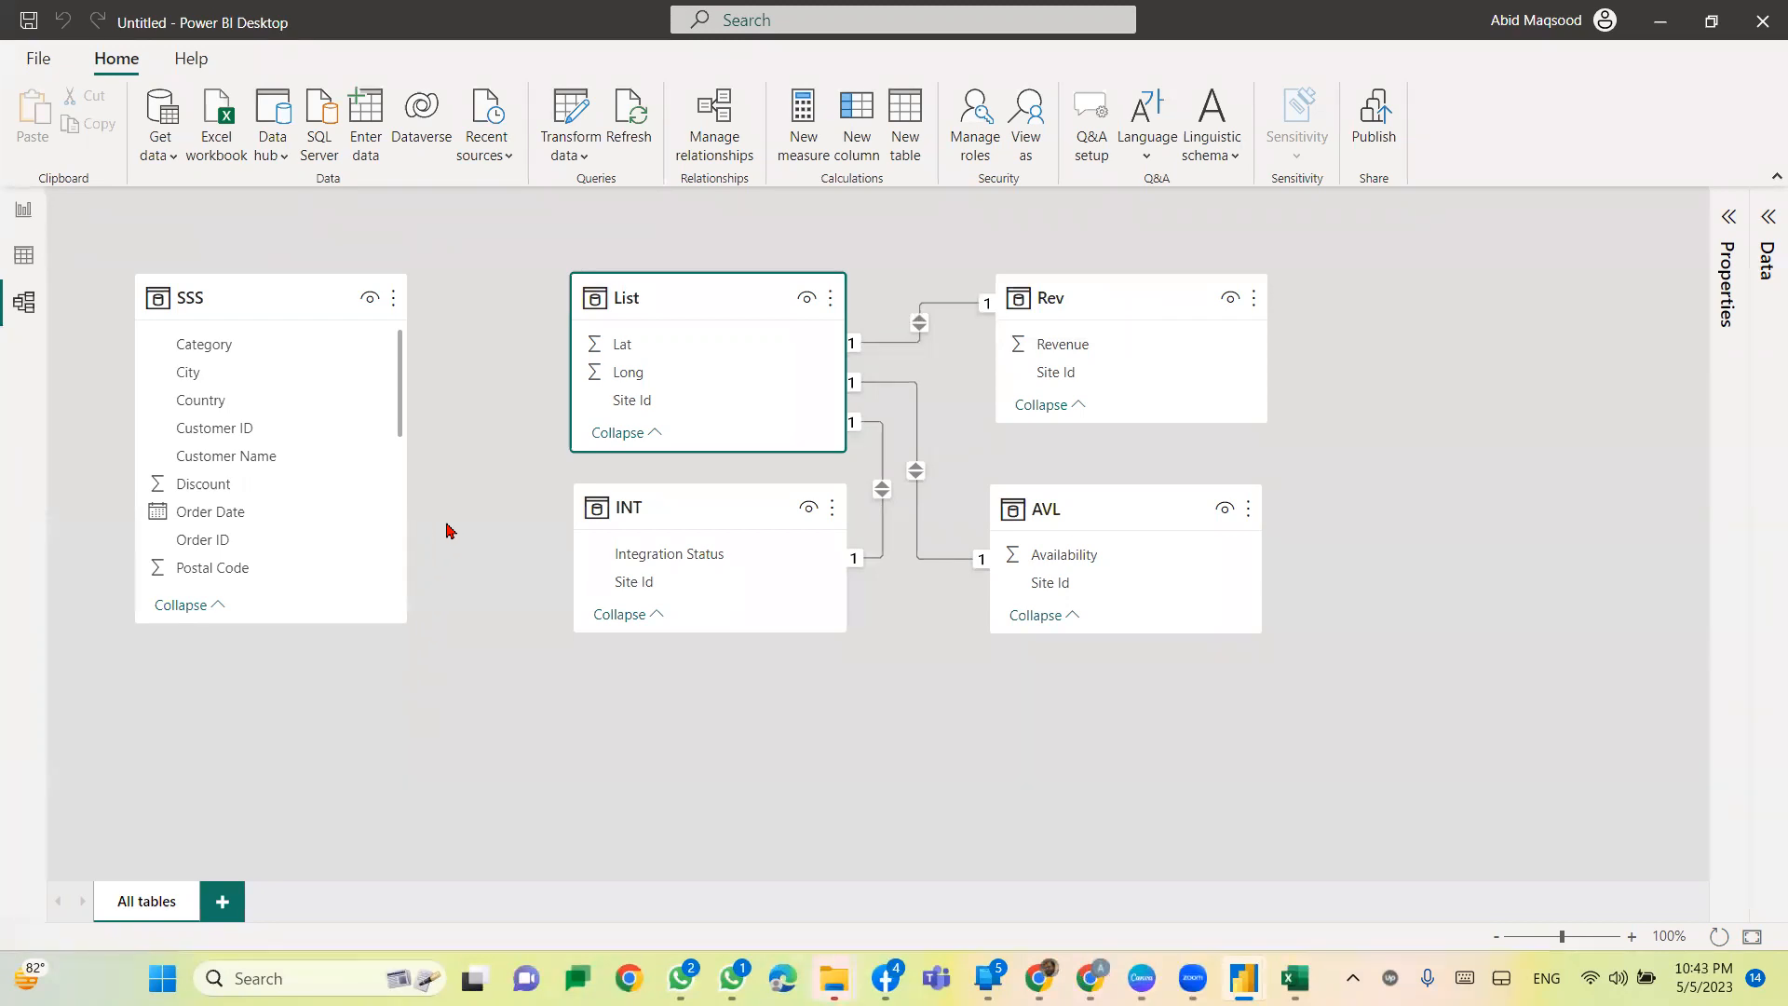
left_click(28, 211)
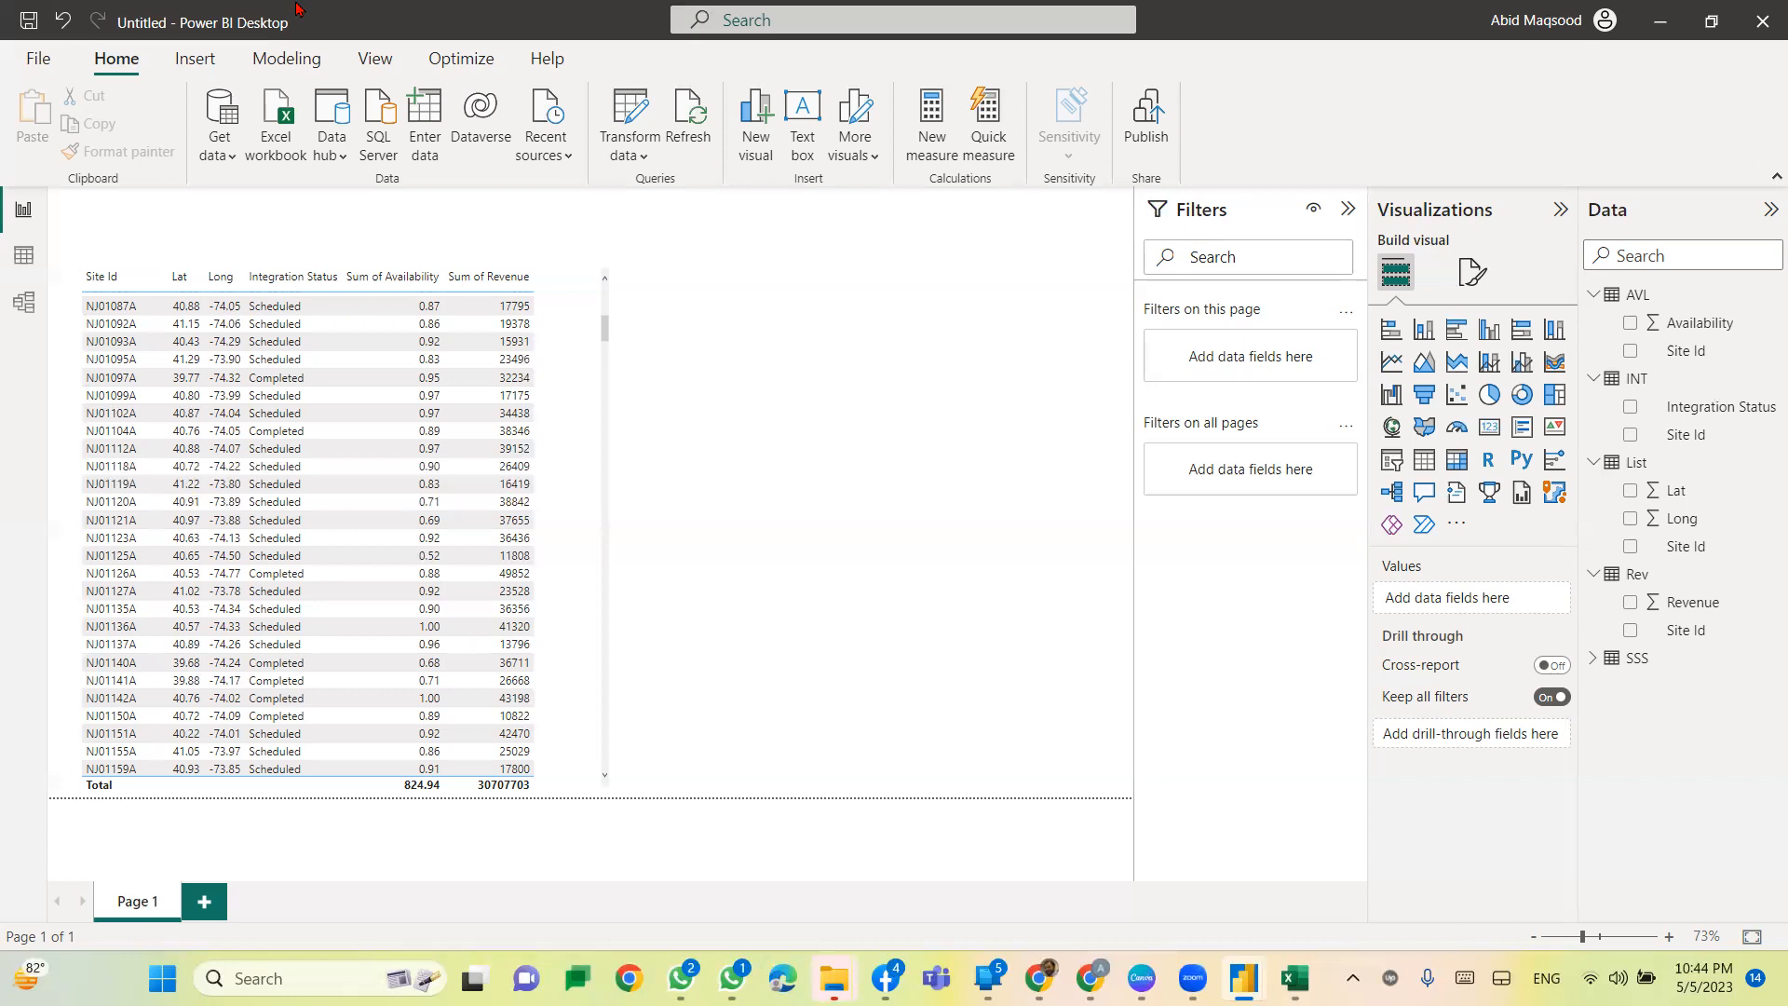
left_click(24, 265)
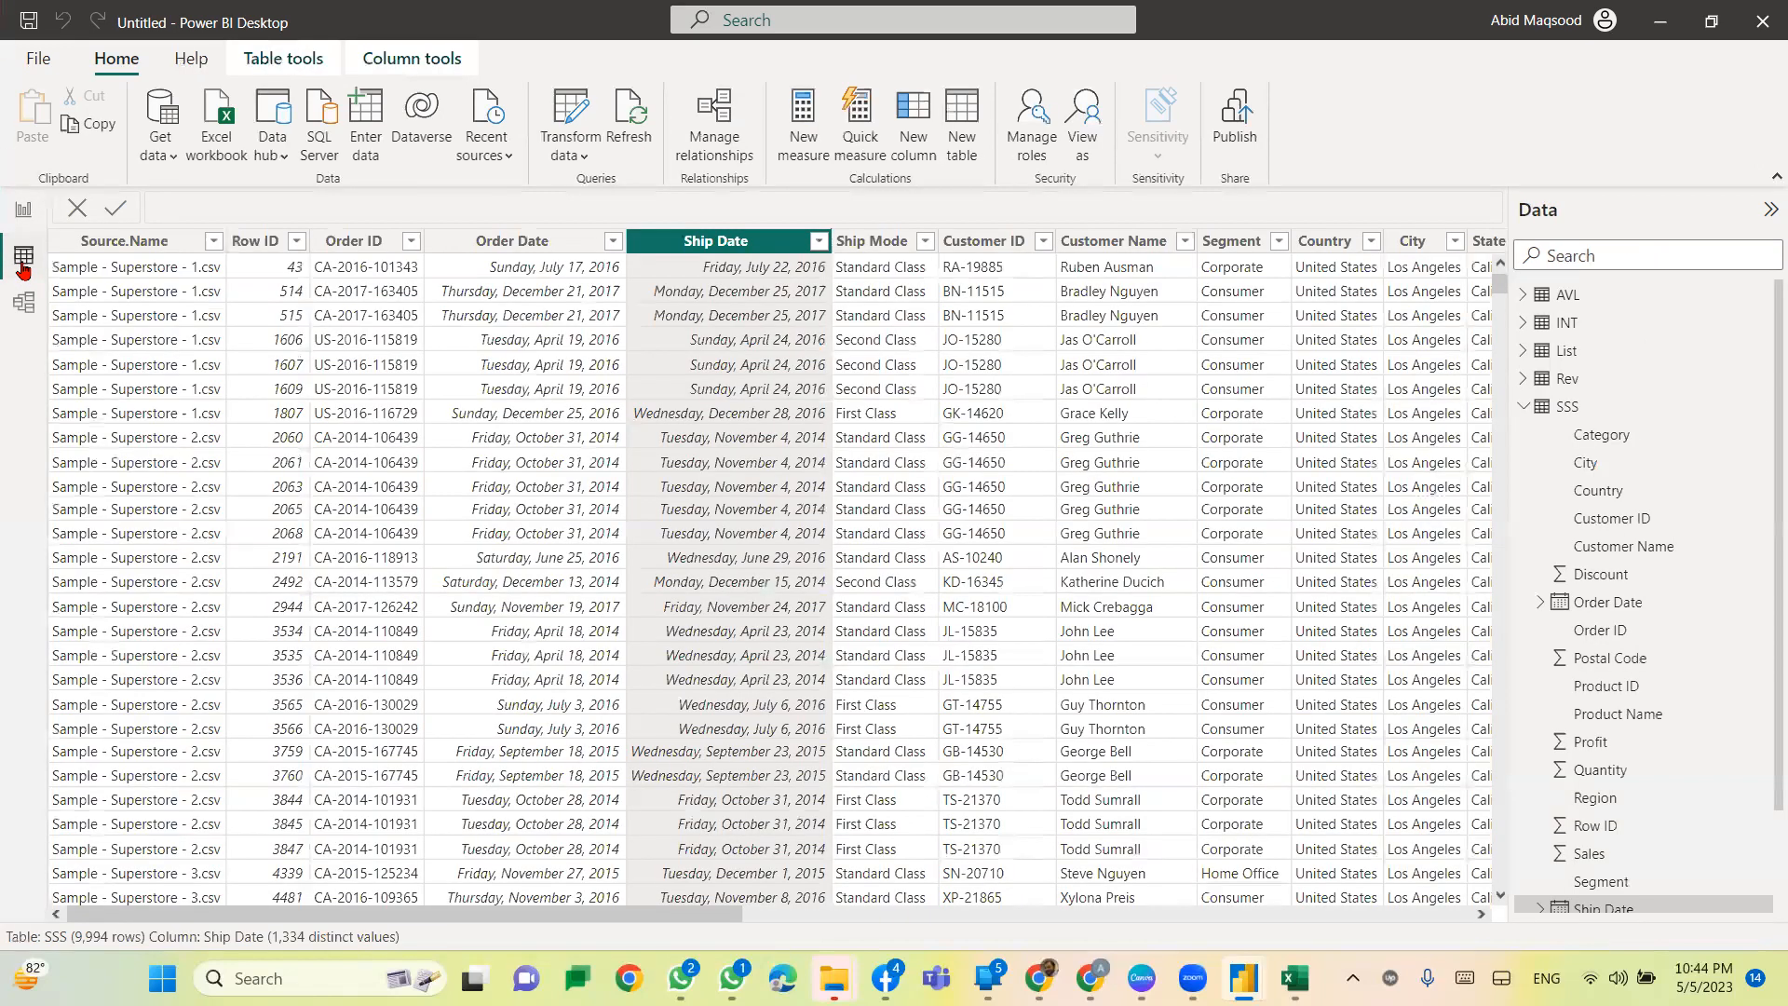
left_click(24, 208)
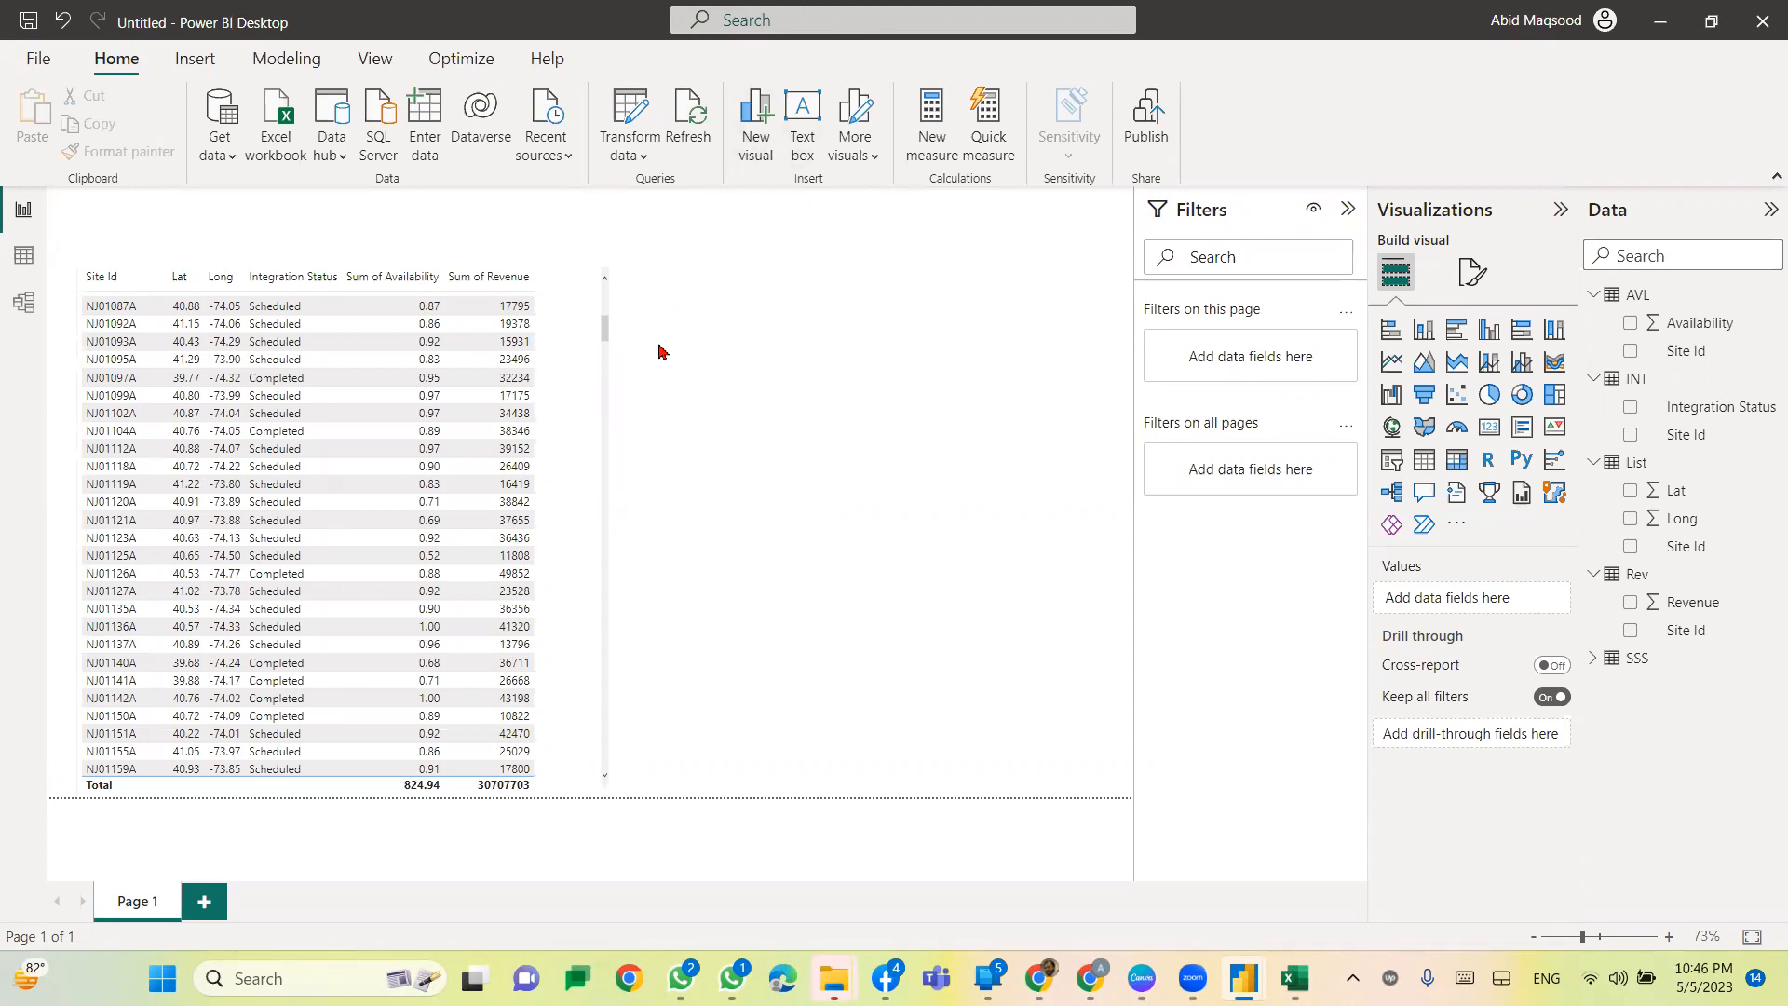
Step: Add a new calculated column to the SSS table and name it State_1
left_click(25, 257)
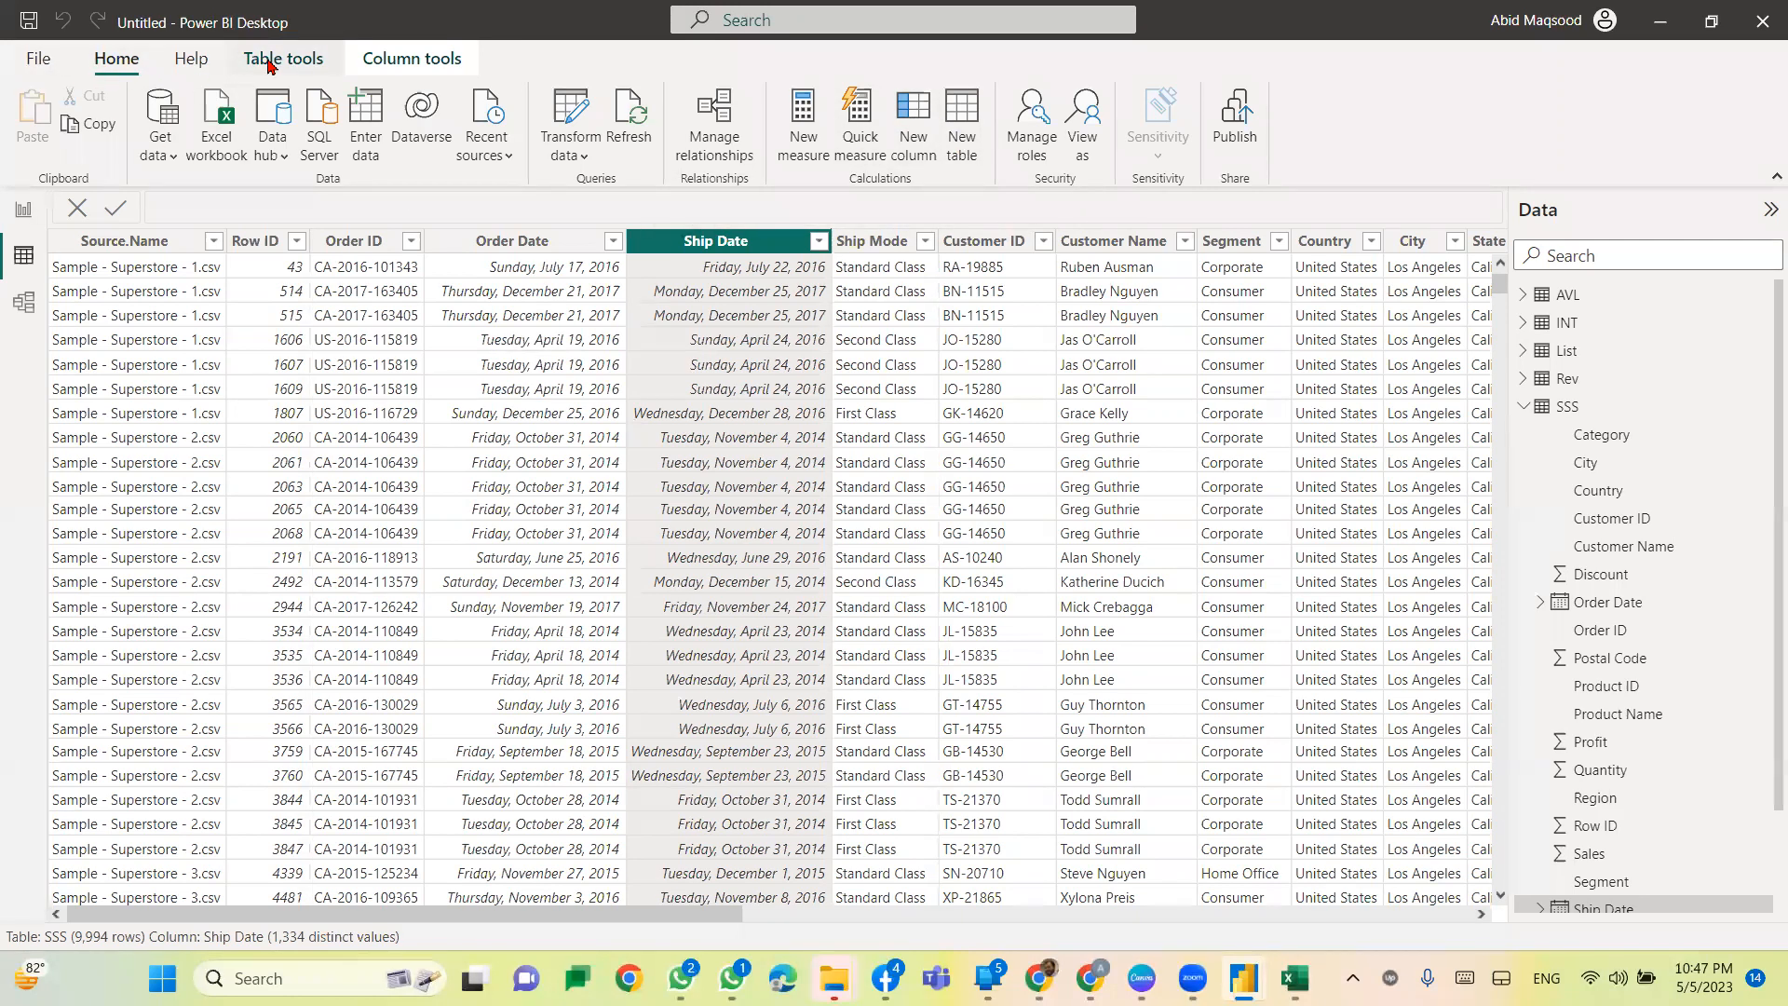
left_click(419, 70)
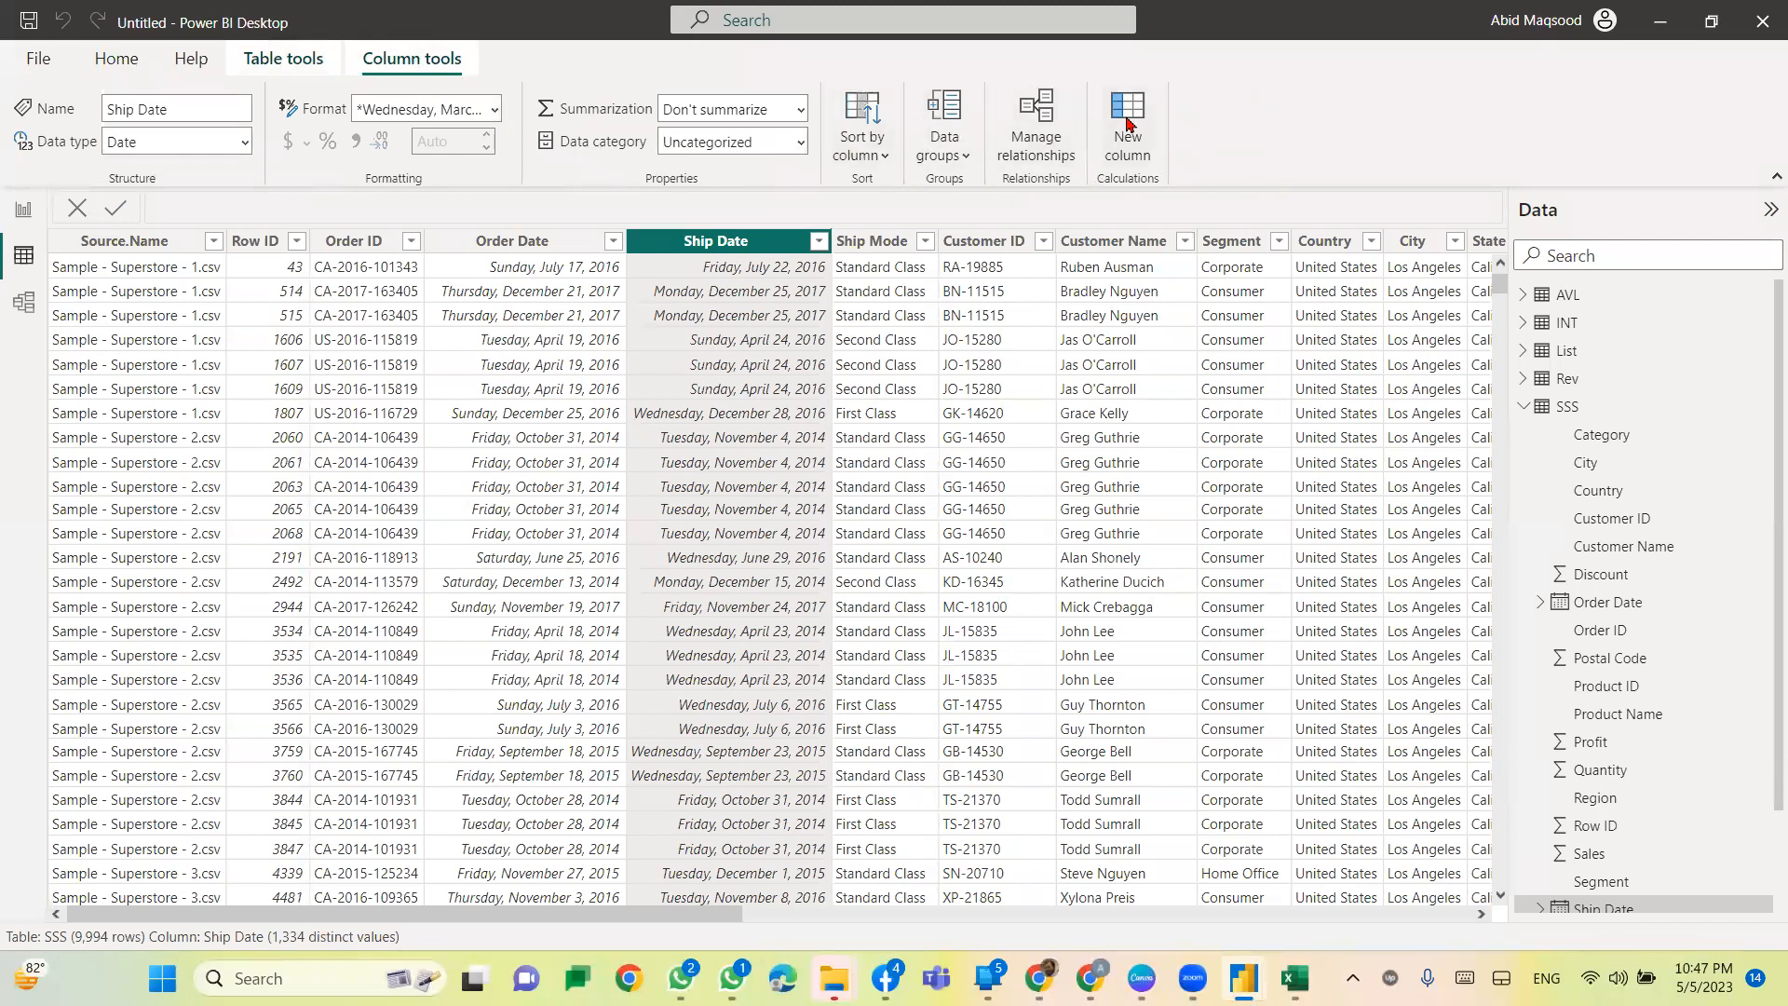
left_click(119, 62)
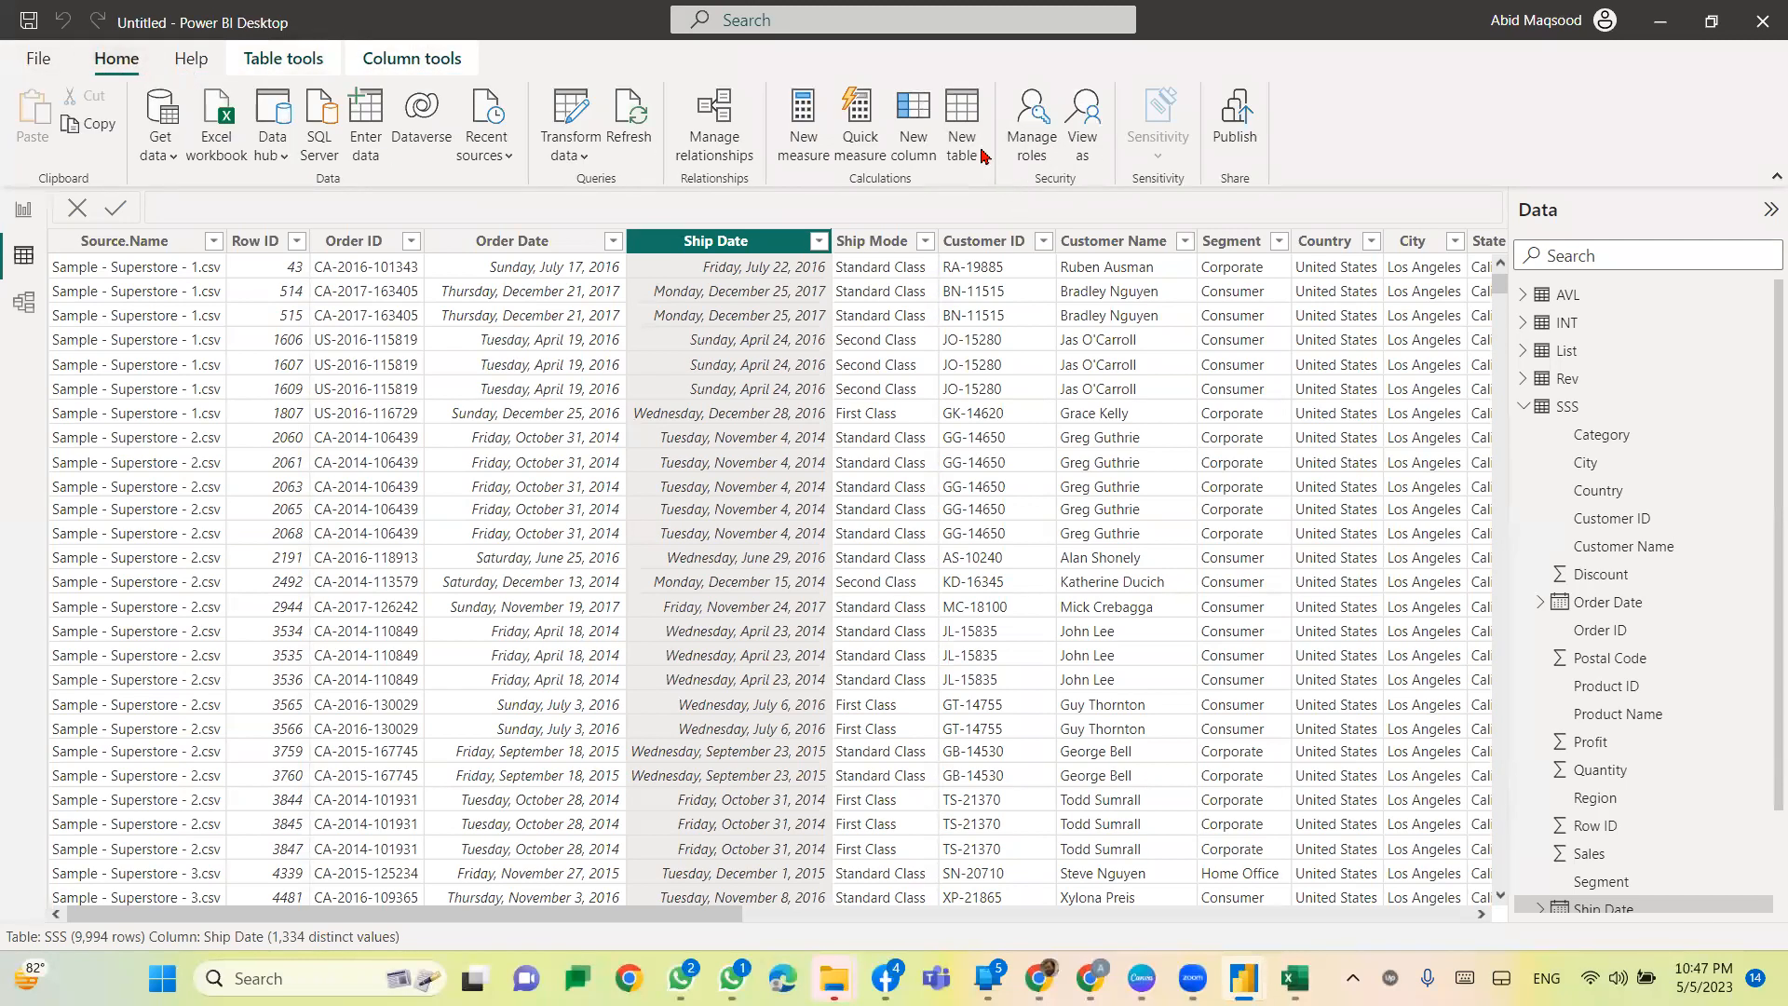
left_click(286, 61)
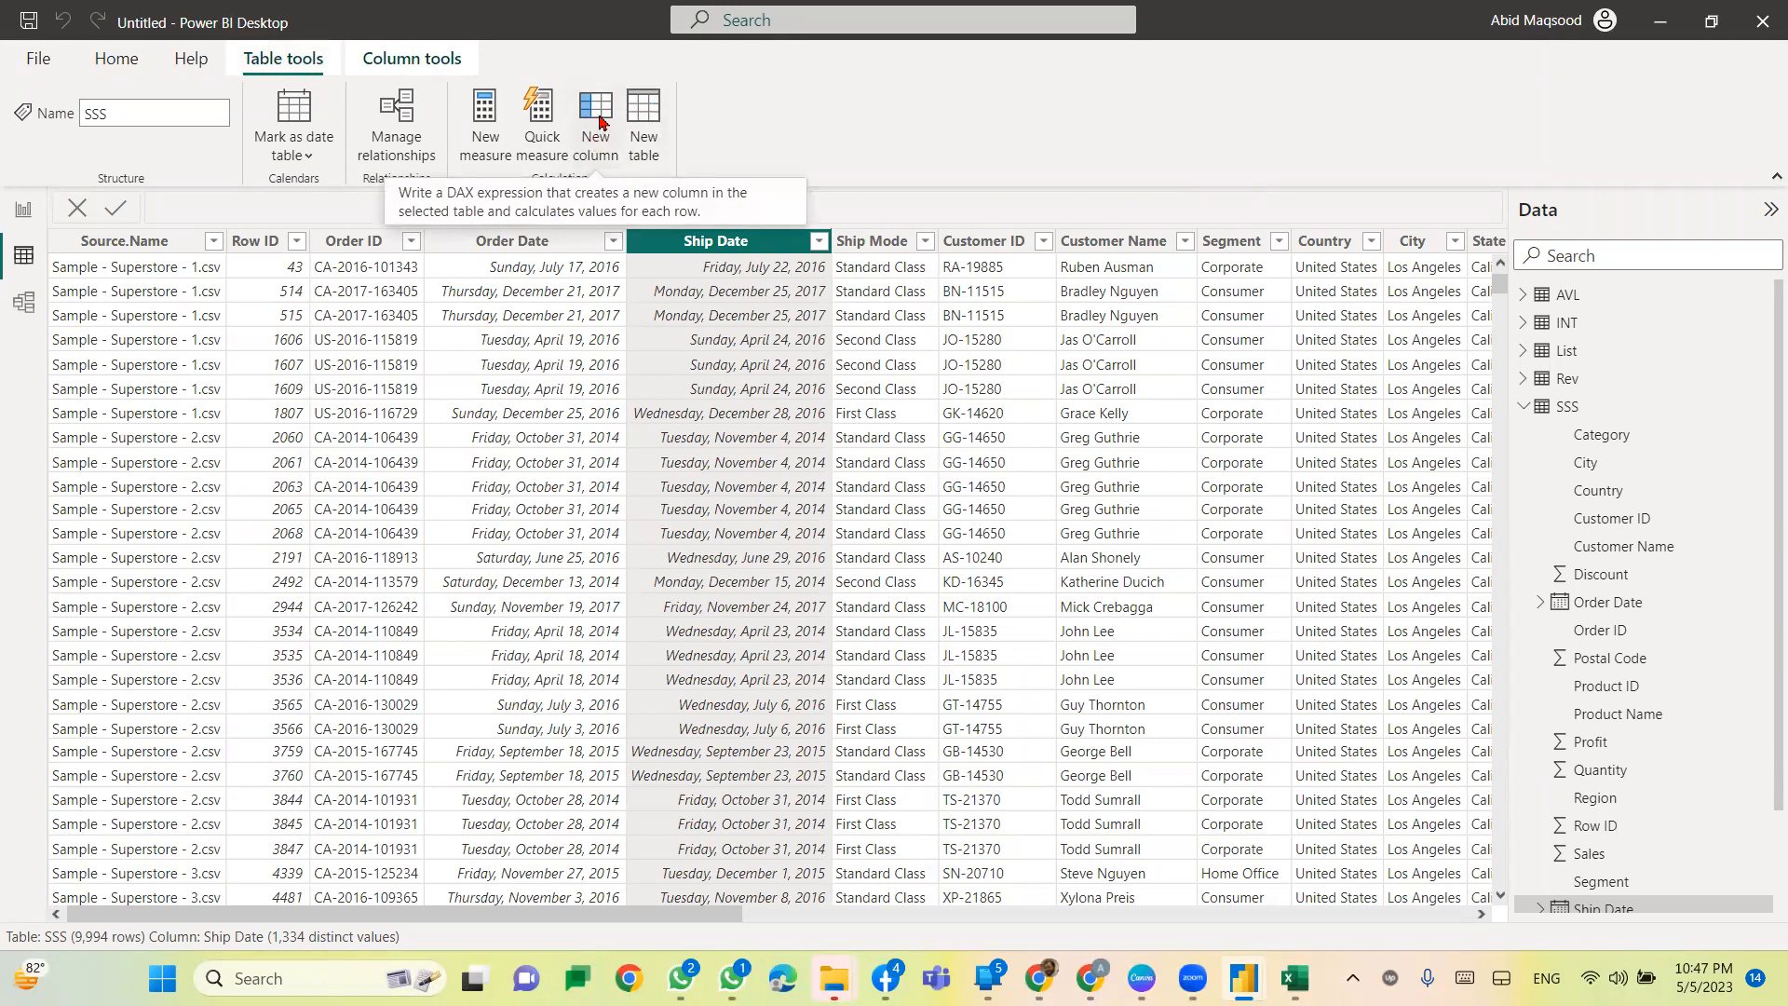
left_click(599, 130)
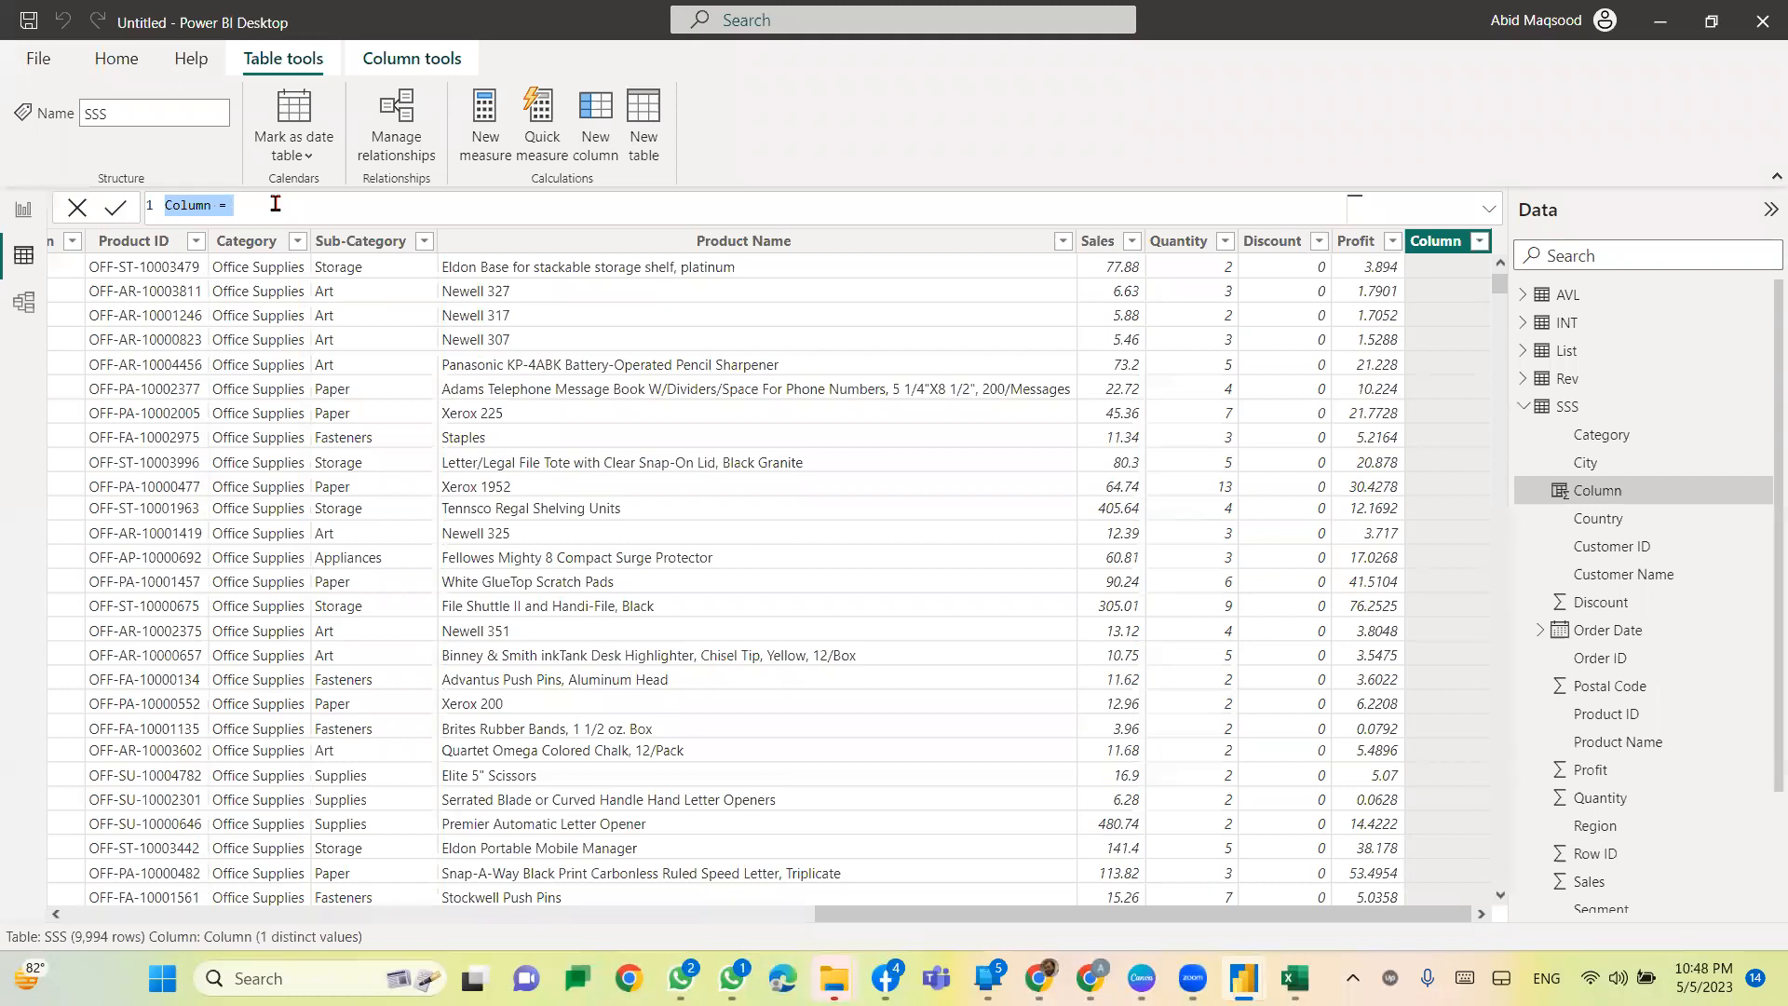
key("shift+Left")
key("shift+Left")
key("shift+Left")
type("State_1")
key("Right")
key("Right")
key("Right")
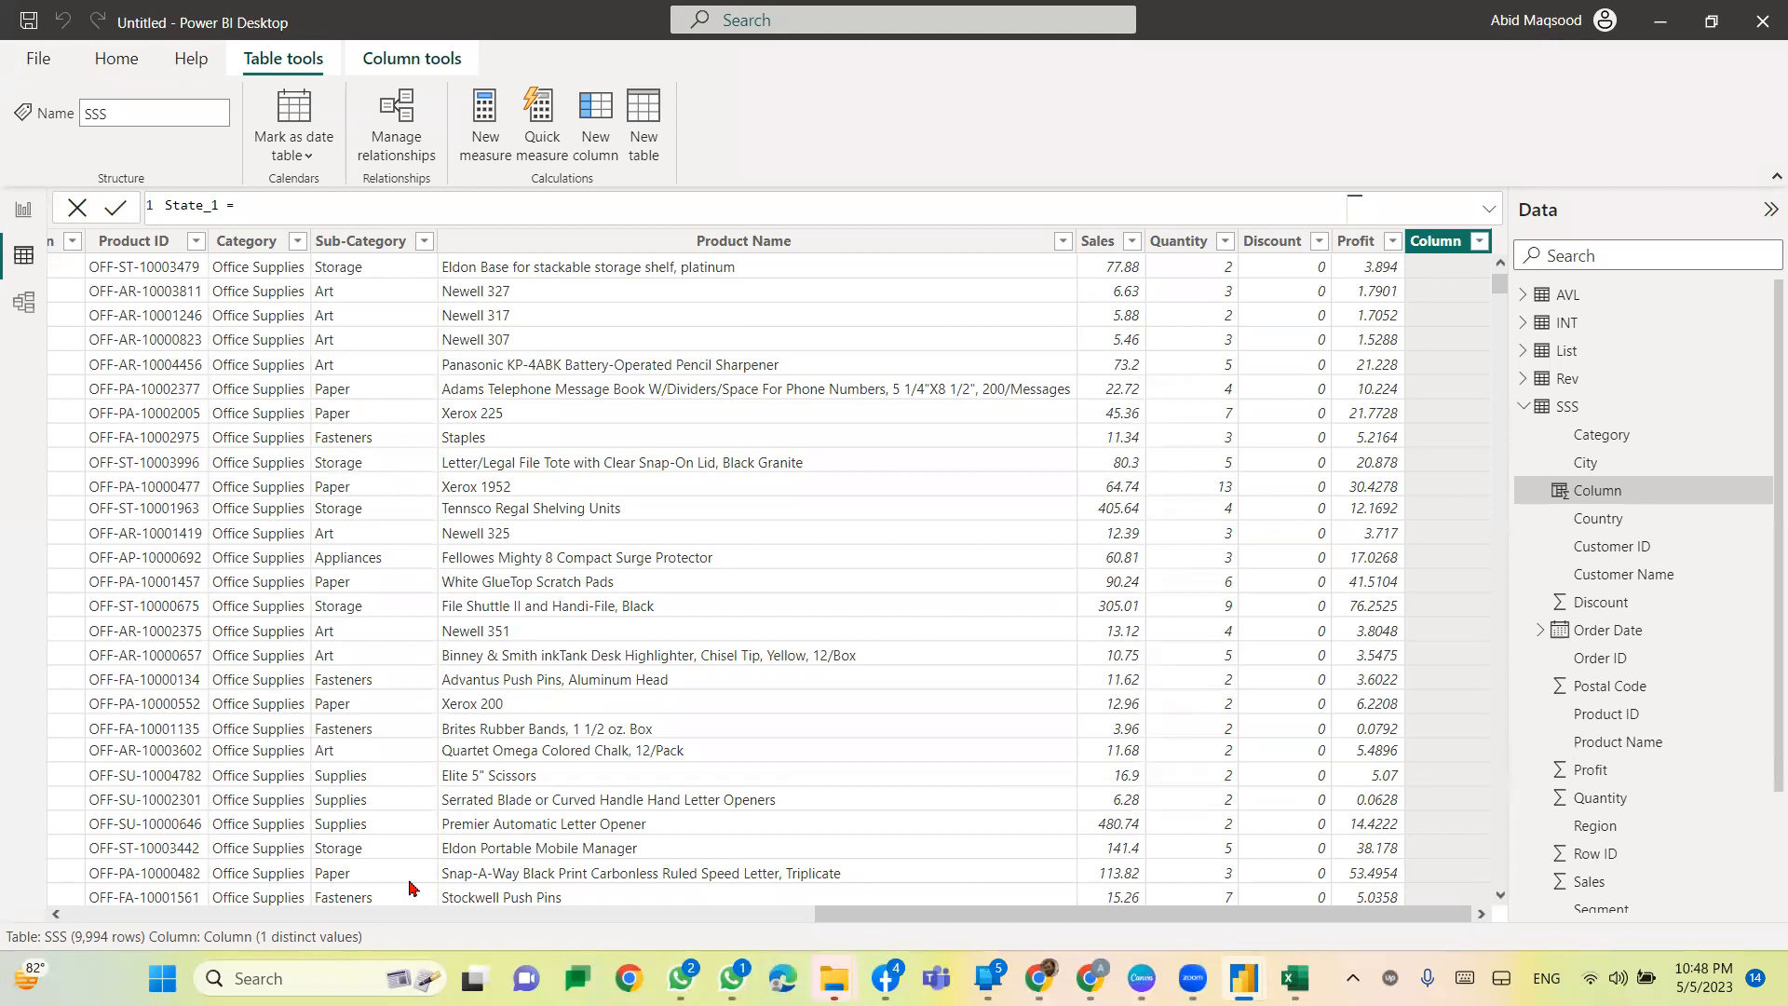
Step: Define State_1 with the LEFT function so it returns the first 2 characters of SSS[Order ID]
scroll(410, 887, "left", 10)
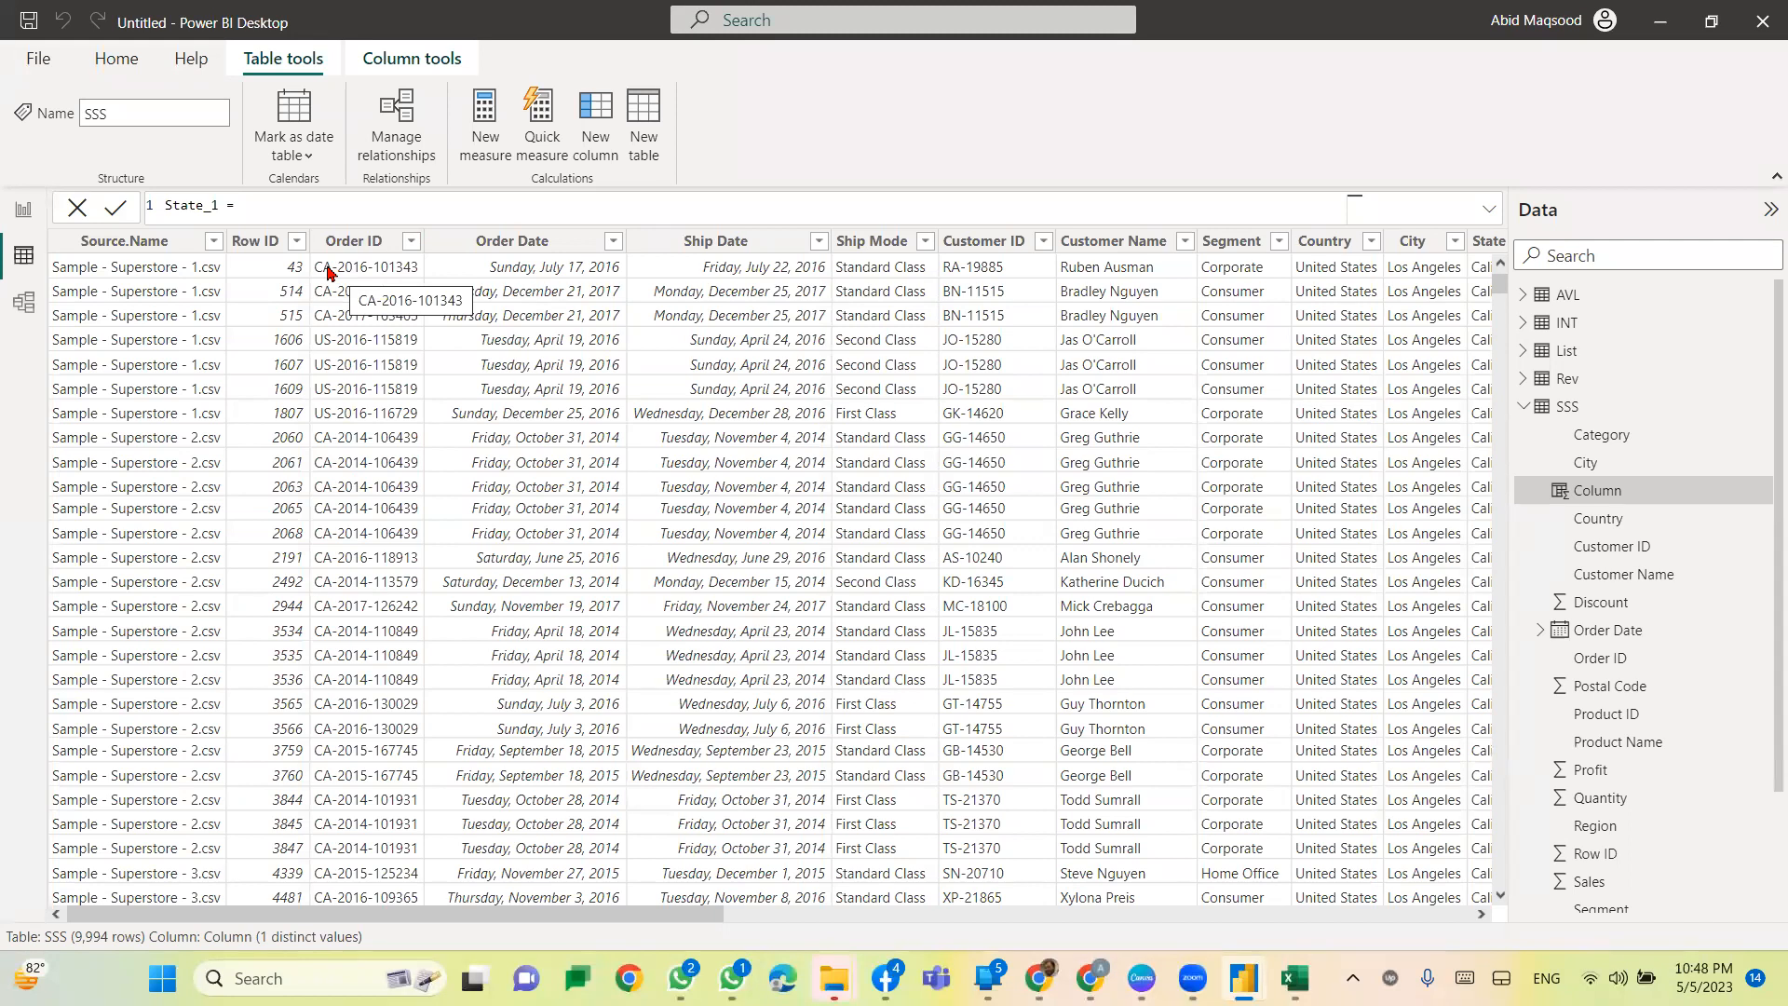
type("le")
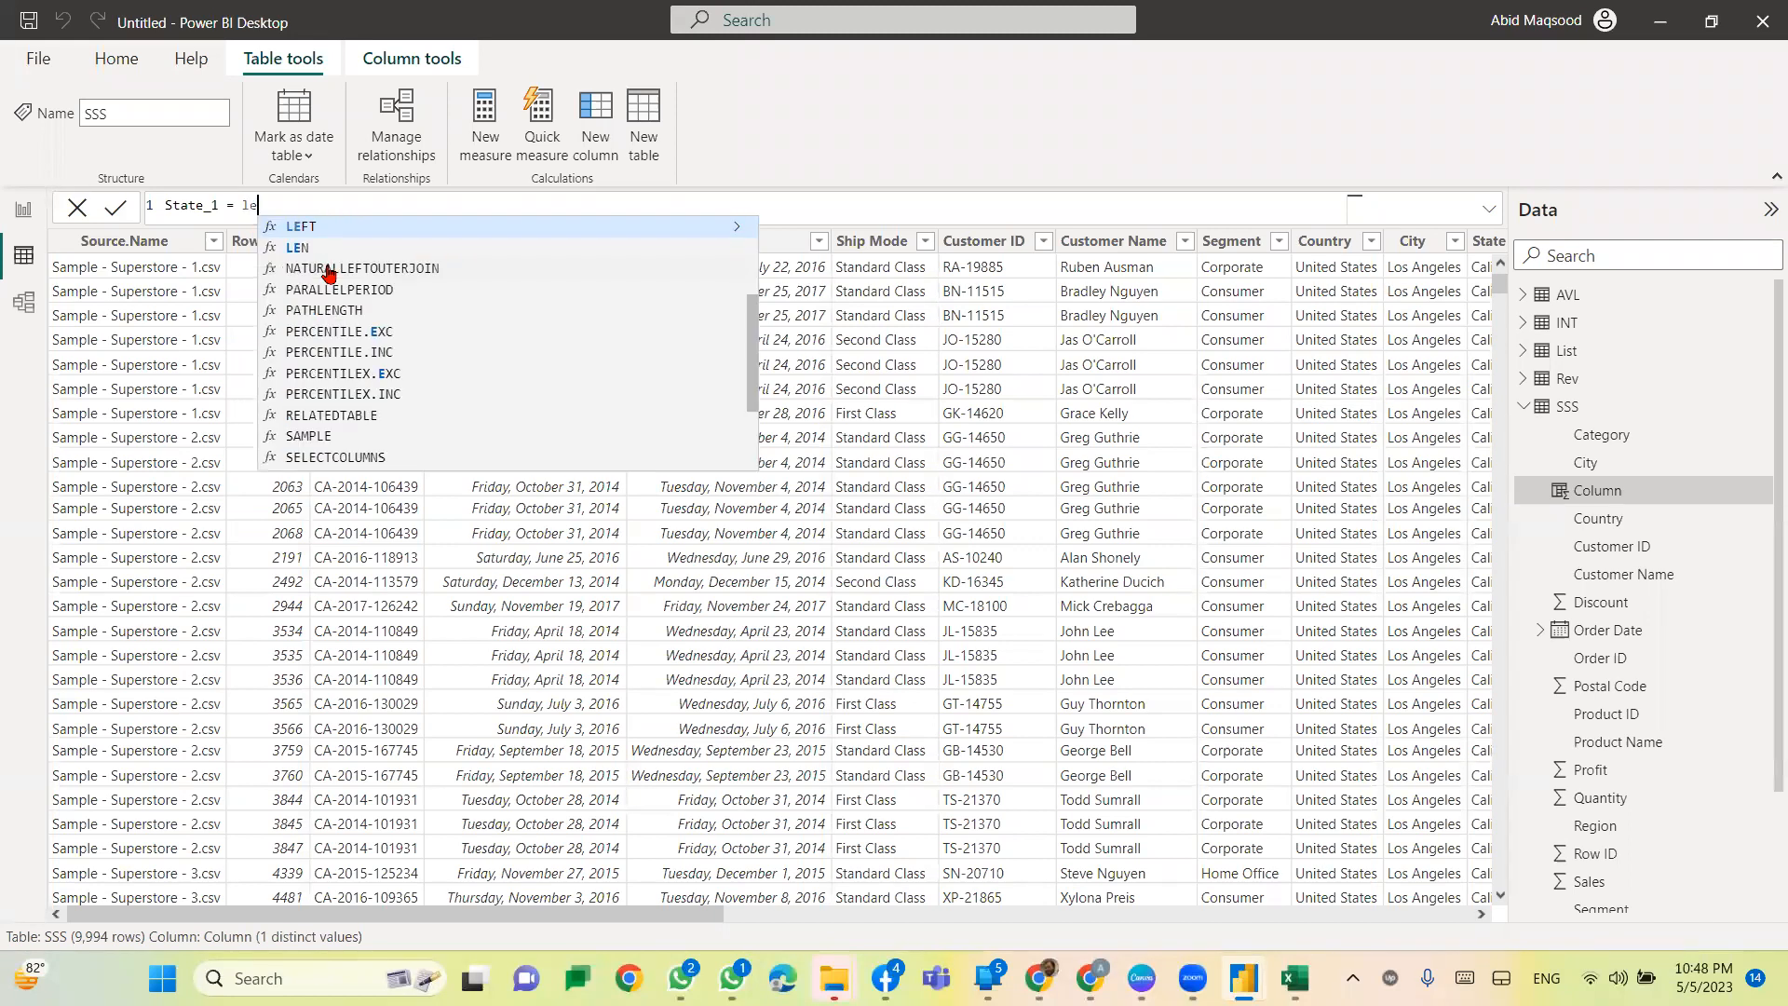
key("Tab")
type("(")
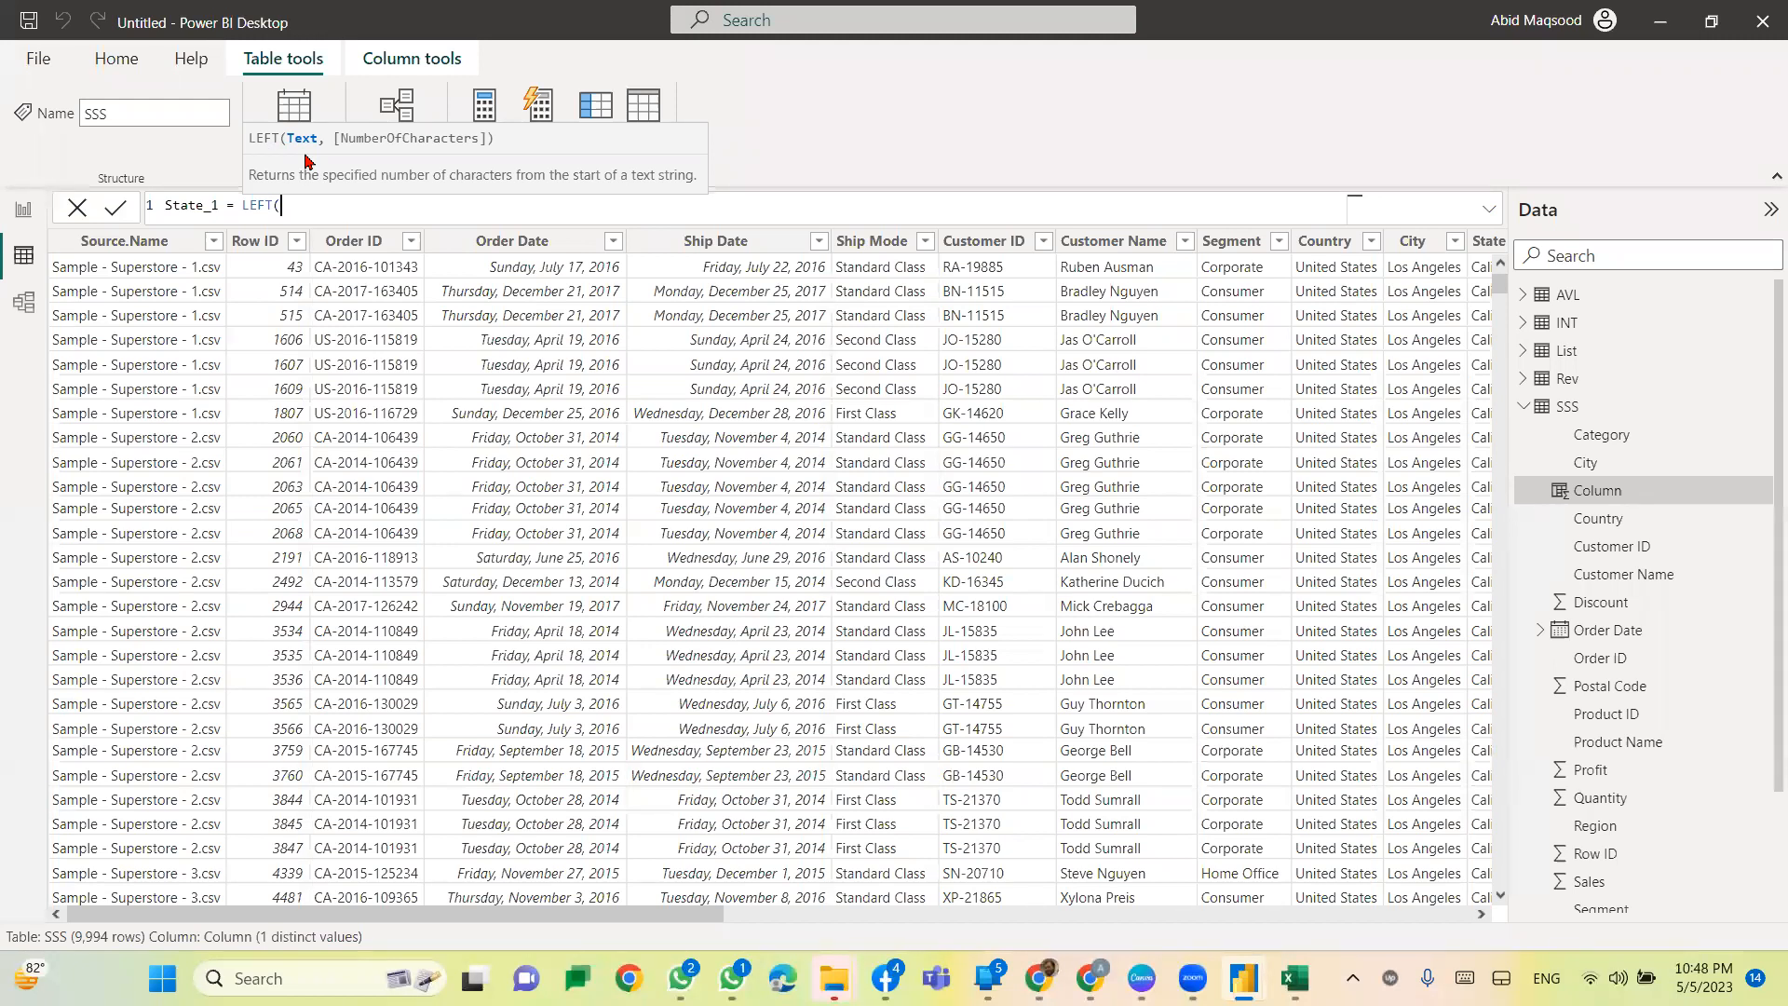
type("orde")
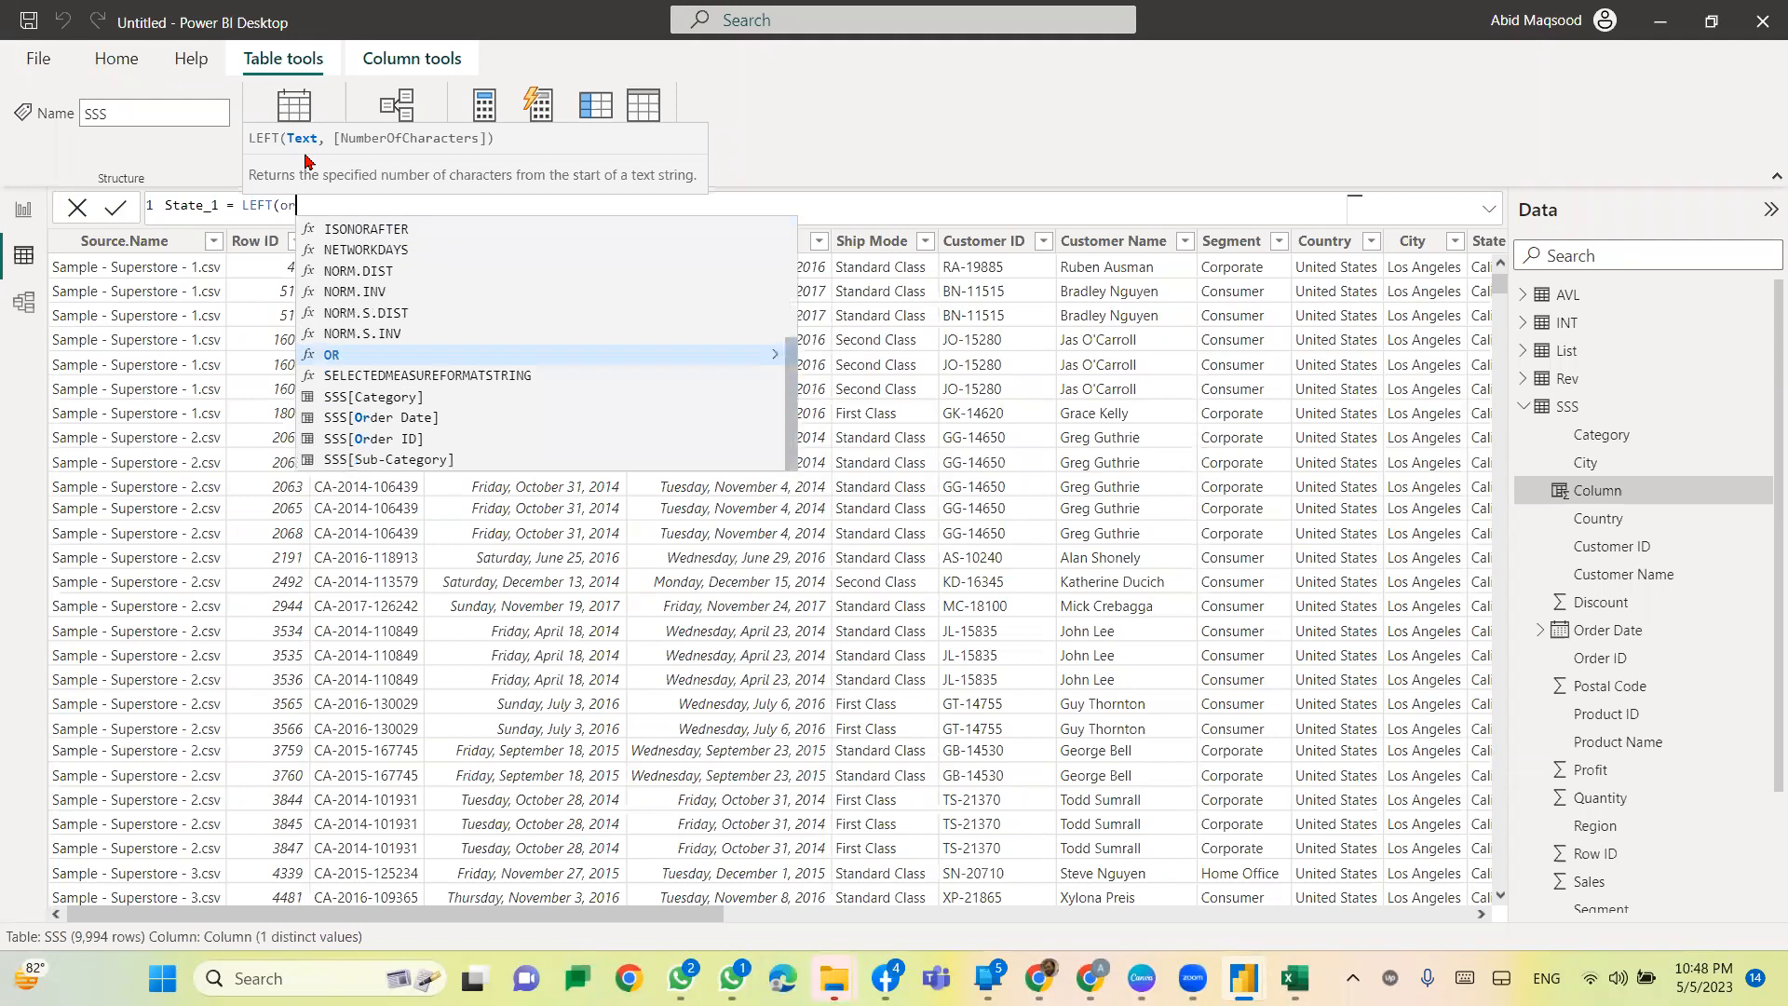
key("Down")
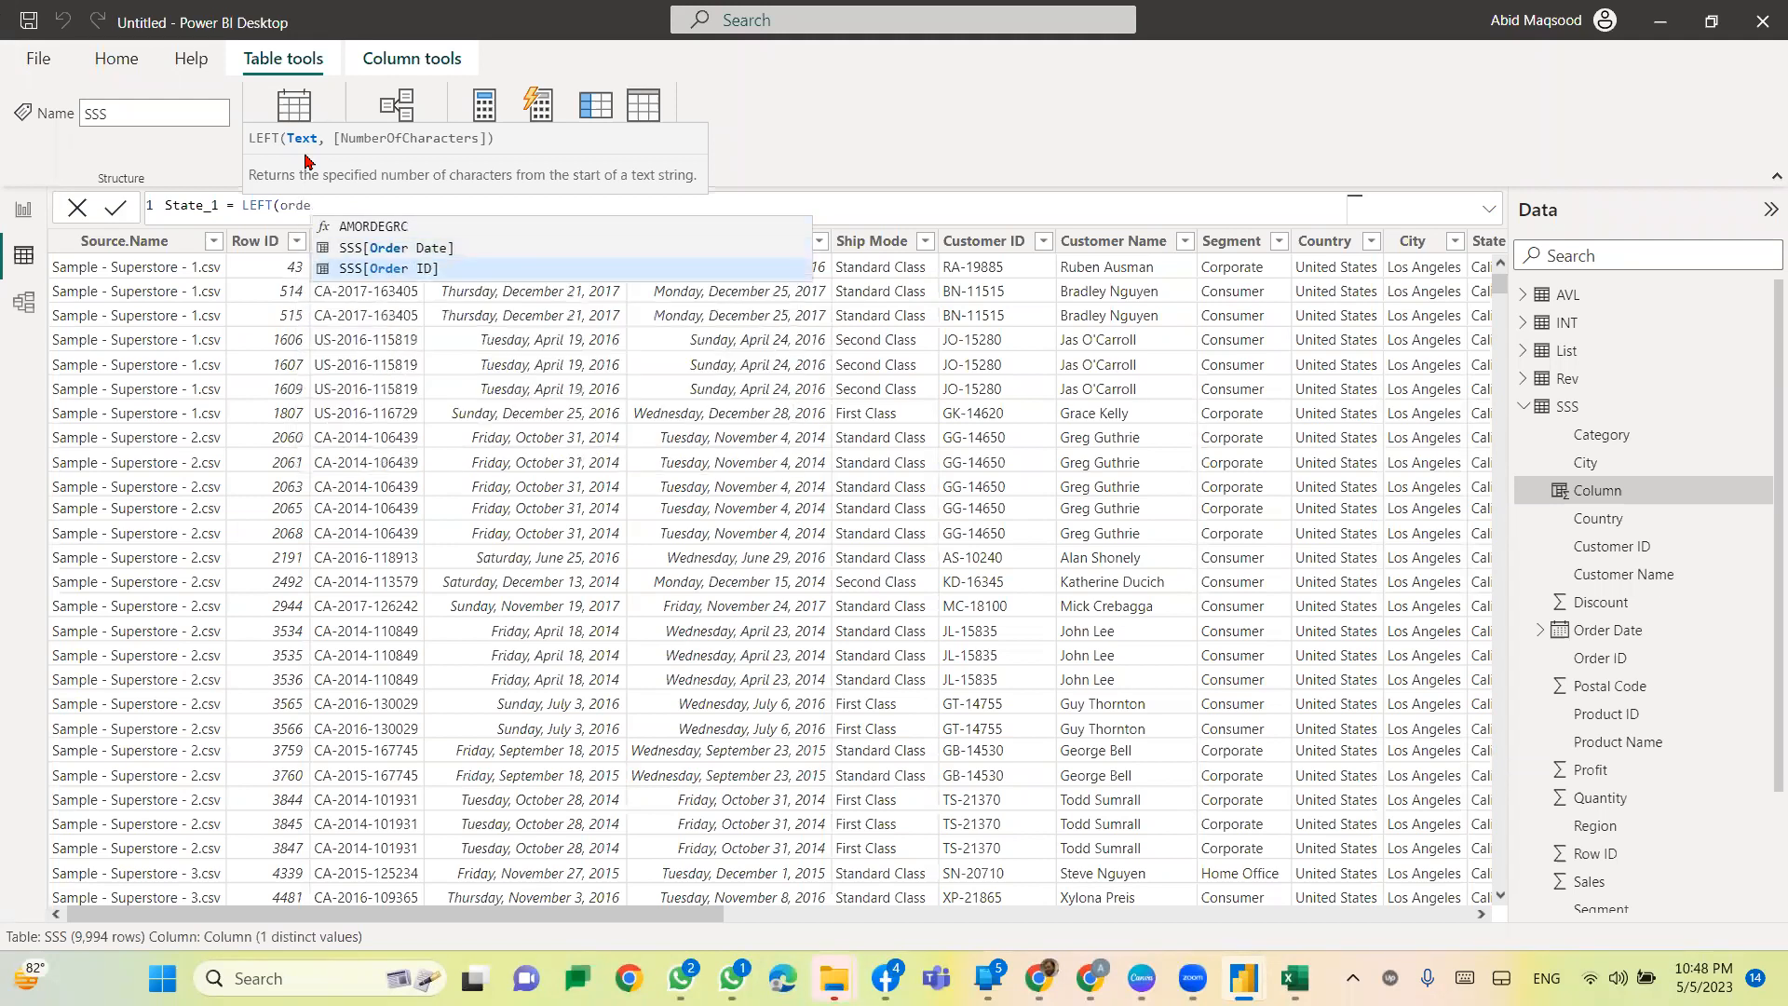
key("Tab")
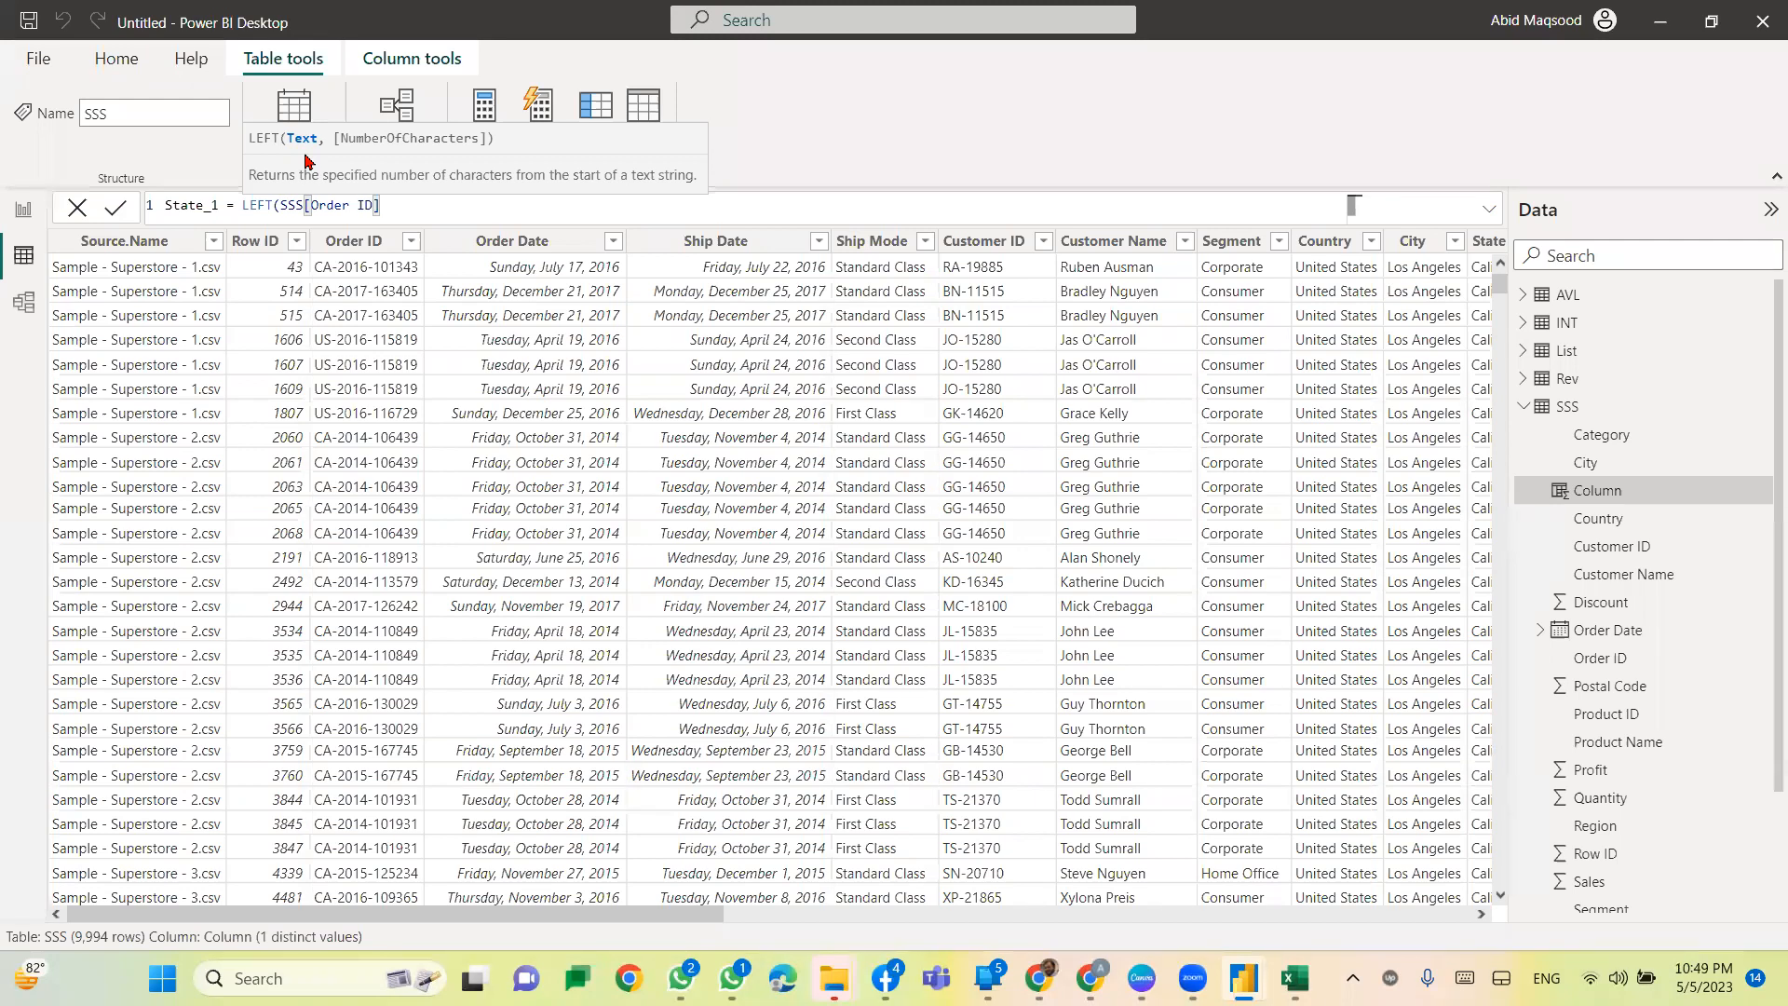
type(",2")
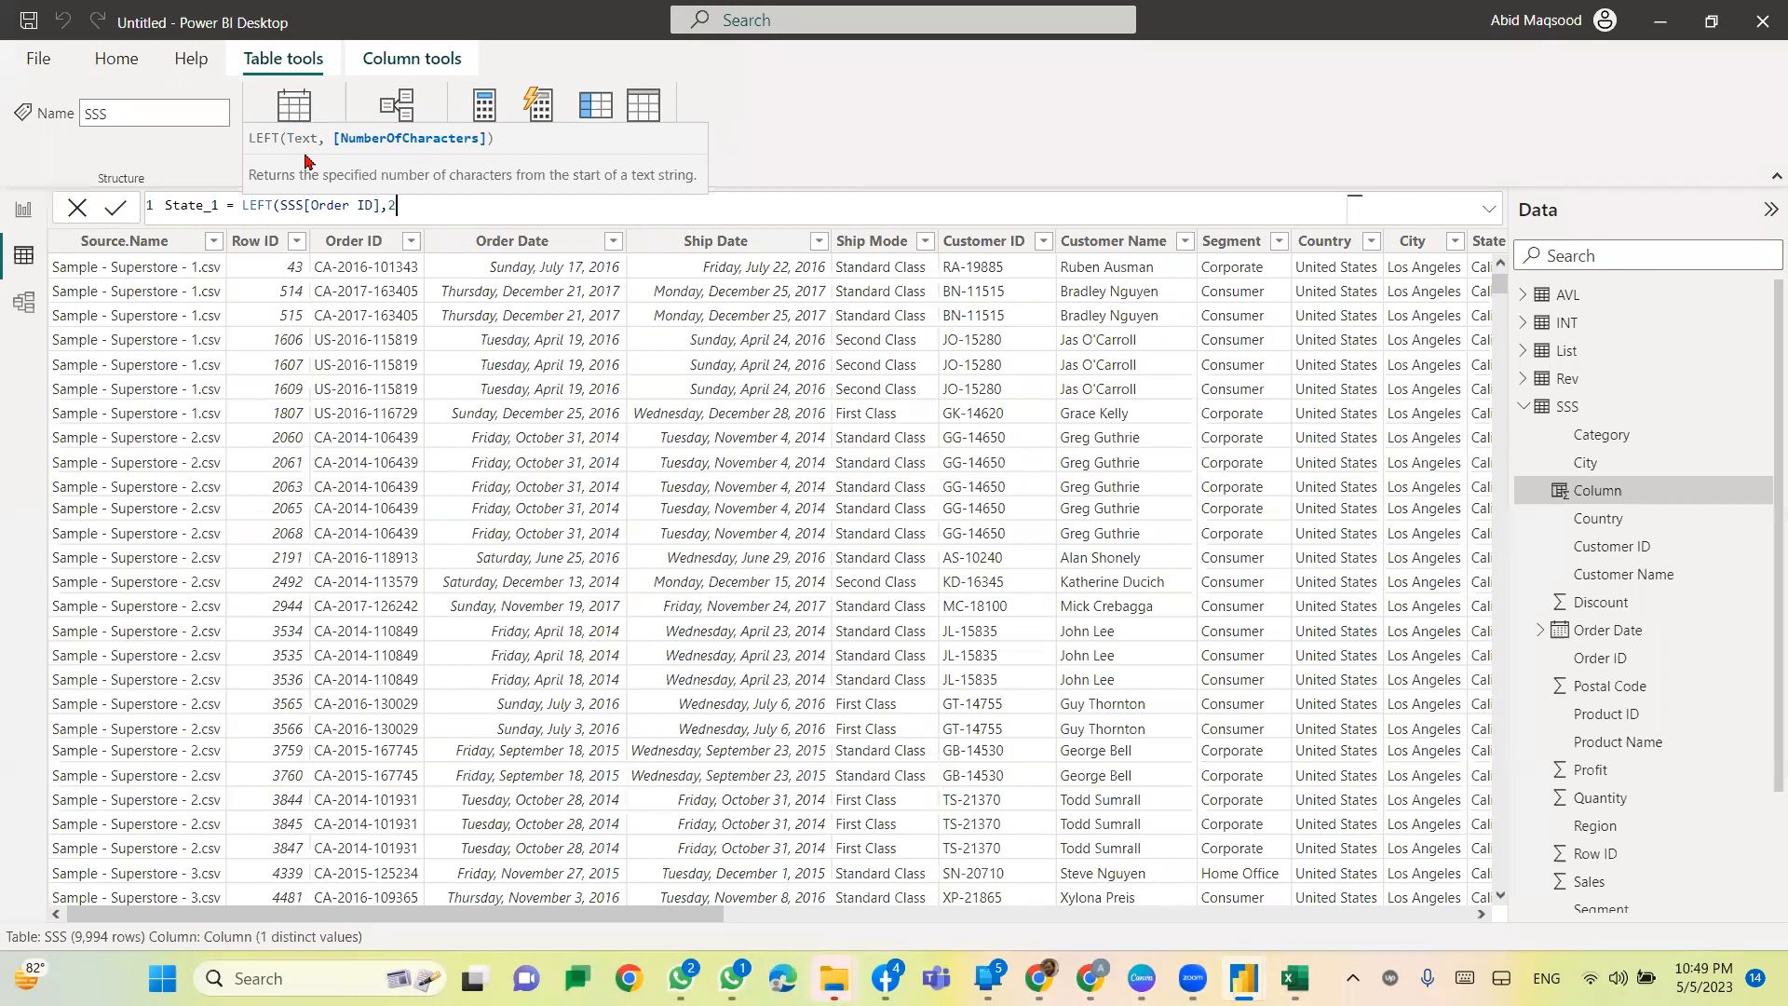
type(")")
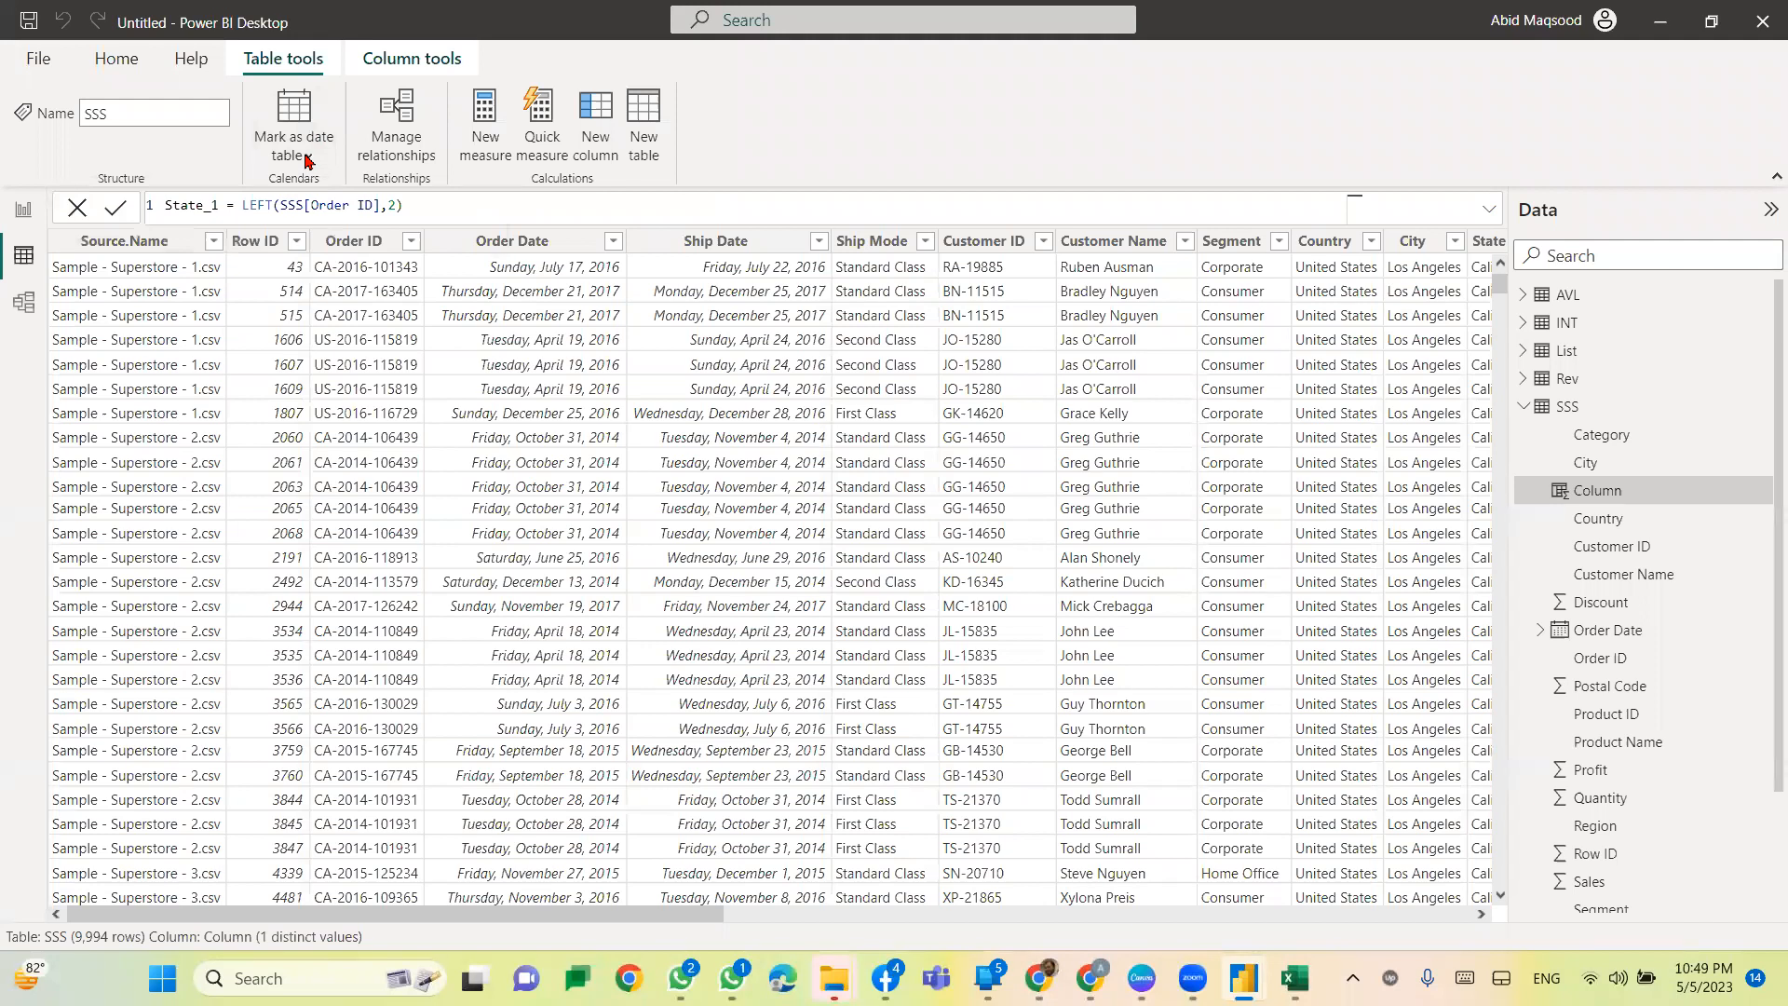
key("Return")
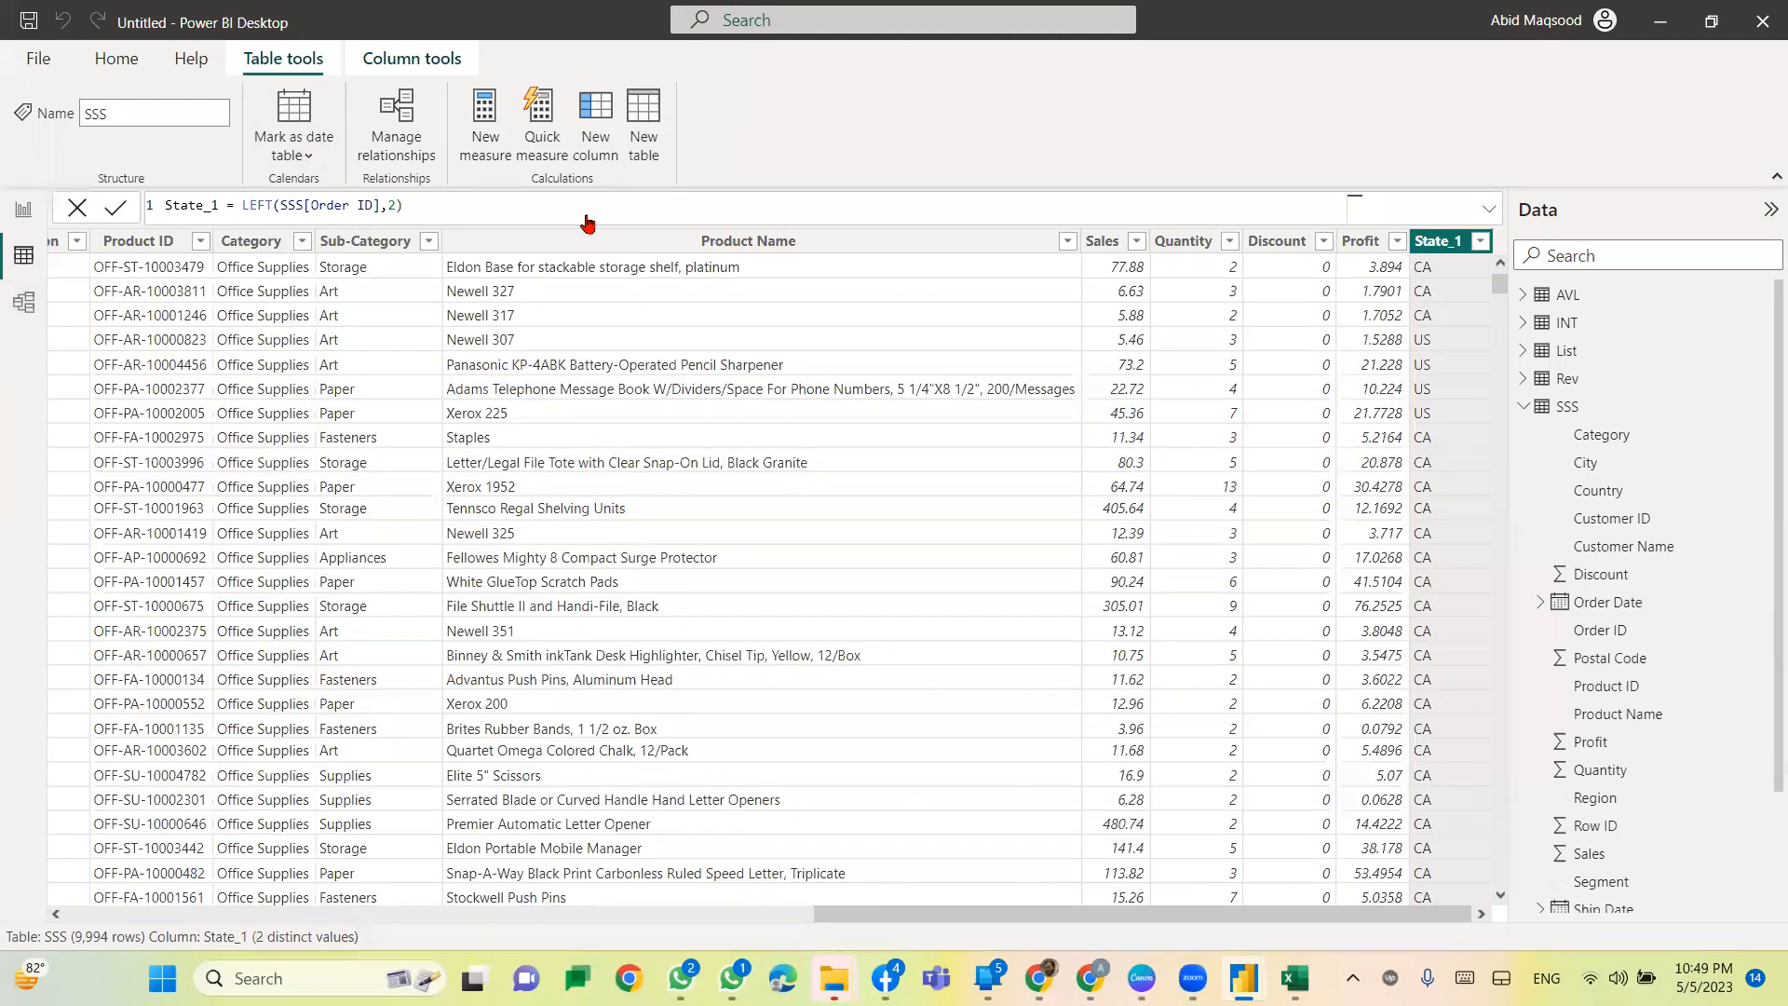
Step: Check the distinct values of the State_1 column and compare its rows with the rest of the SSS table
left_click(1479, 240)
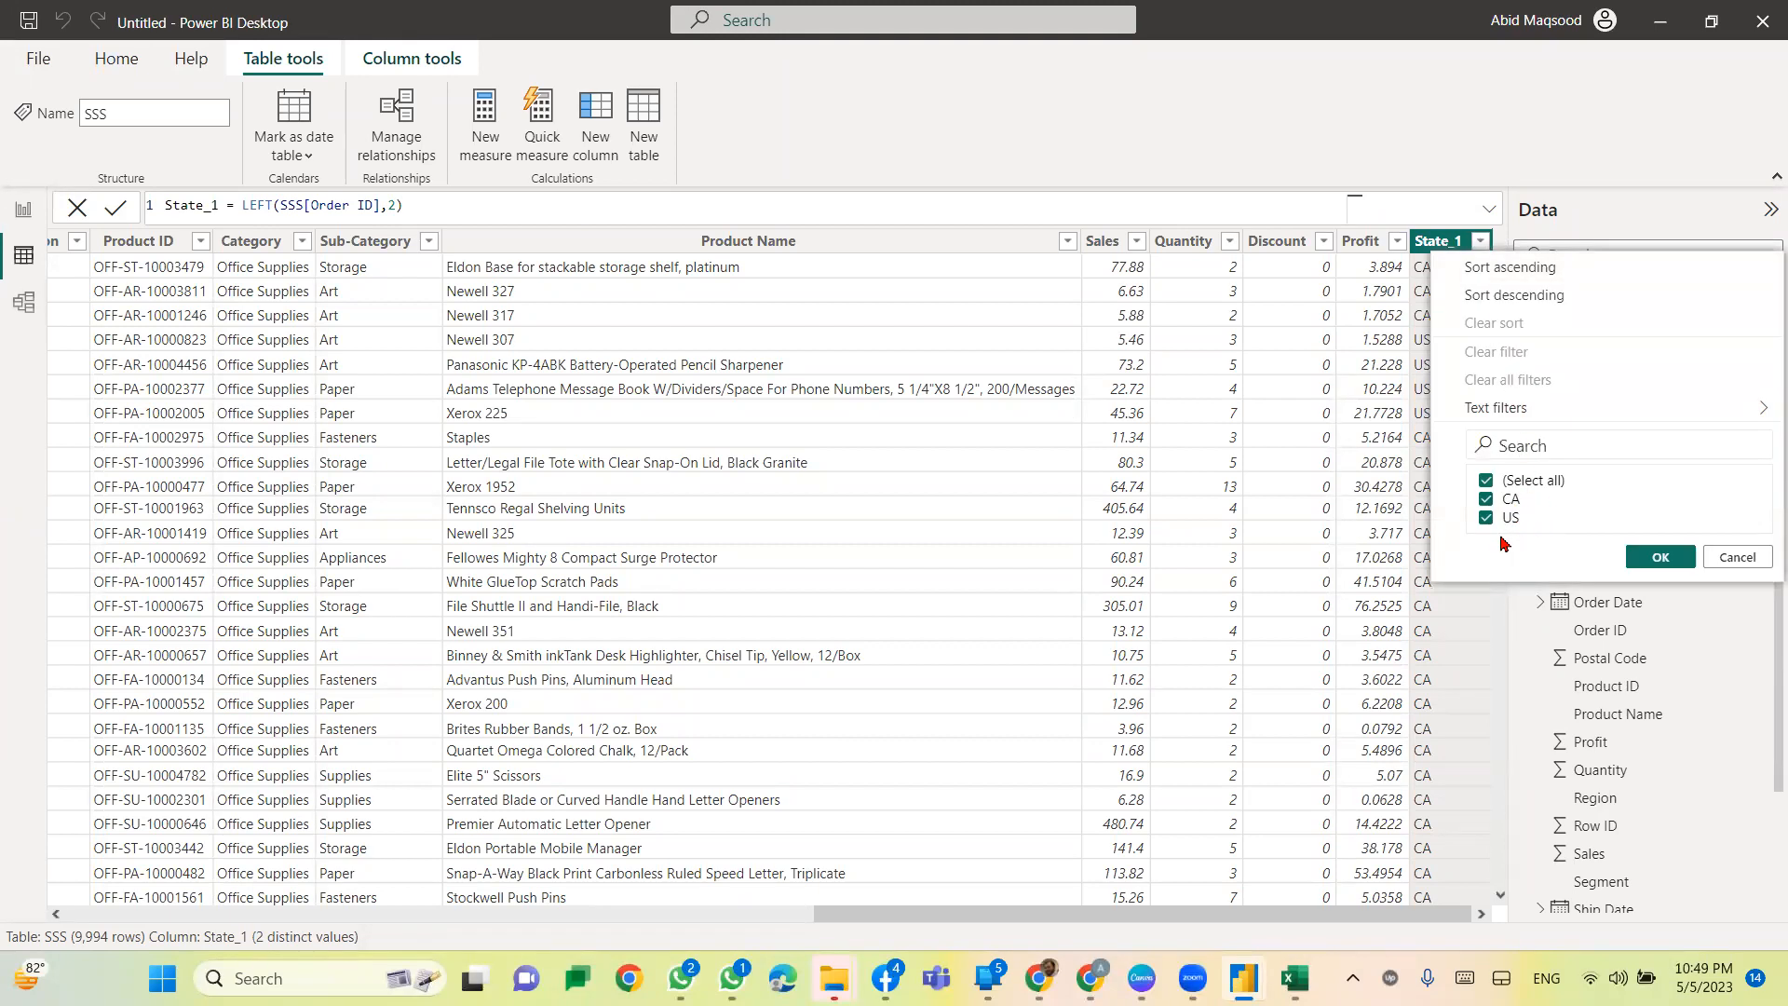
left_click(1418, 333)
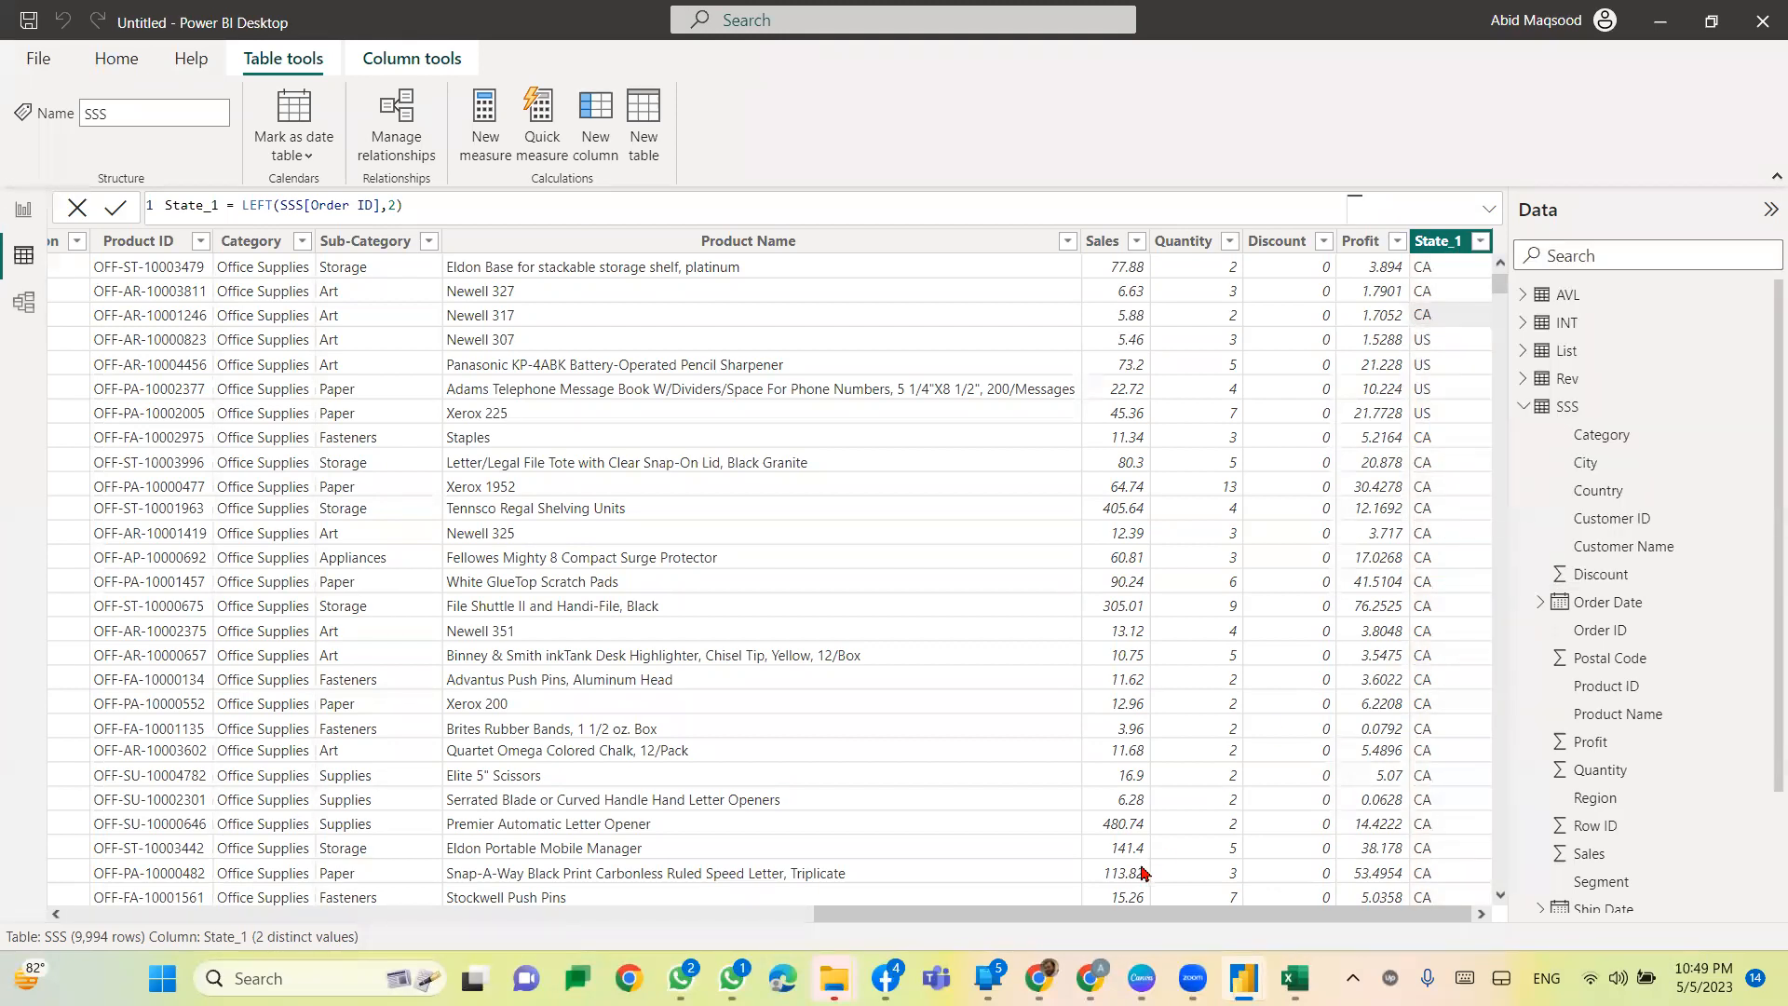
mouse_move(1131, 915)
left_mouse_down()
mouse_move(366, 908)
mouse_move(1113, 913)
left_mouse_up()
scroll(195, 797, "left", 3)
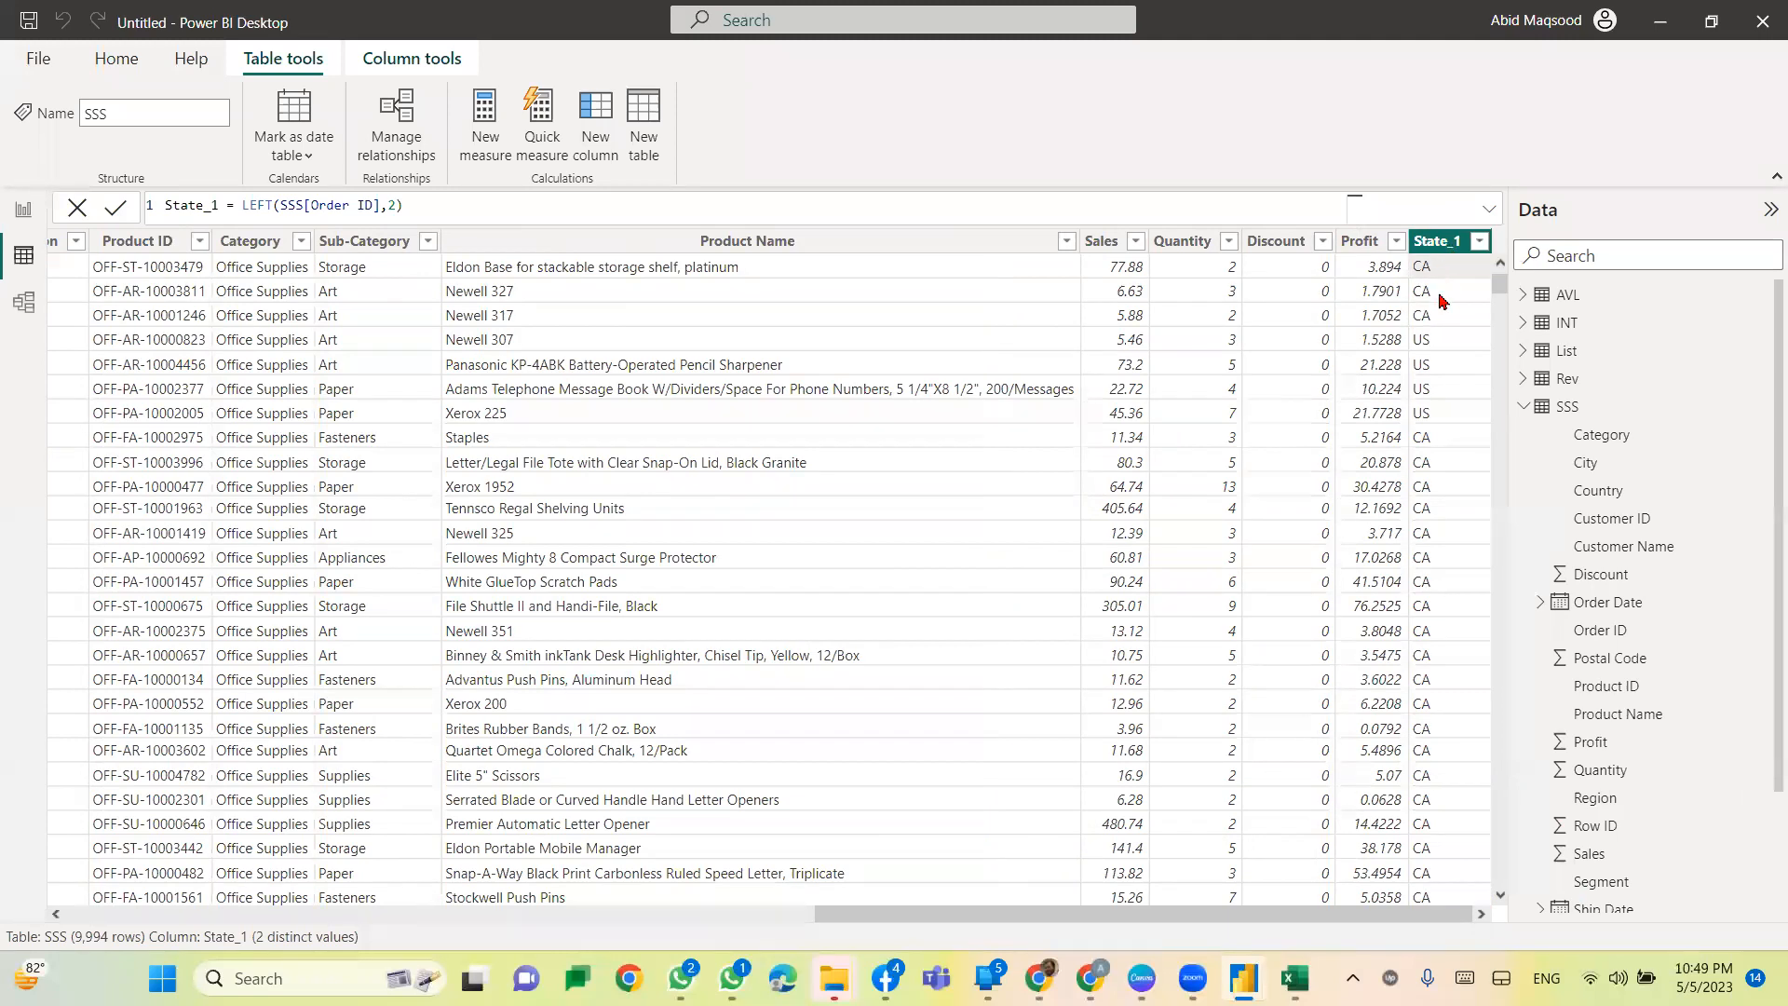
left_click_drag(1261, 919, 1270, 683)
Step: Add another calculated column to the SSS table and name it Order Num
left_click(596, 108)
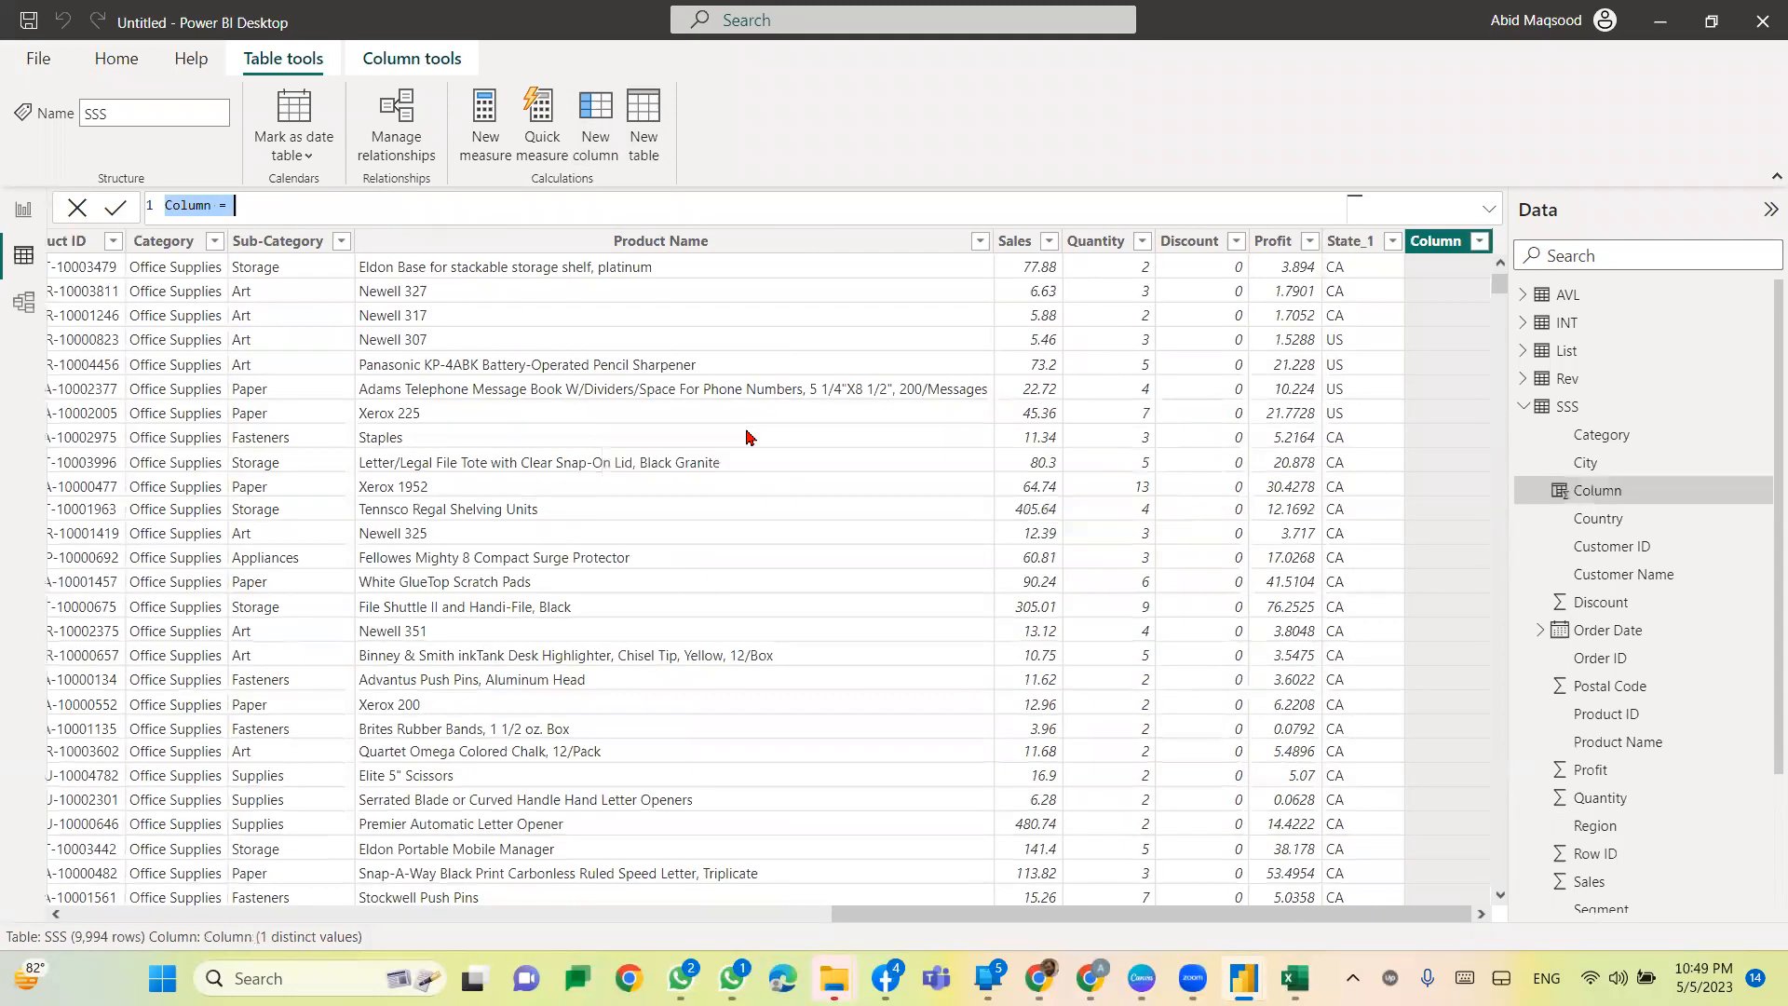
type("Order Num")
type("=")
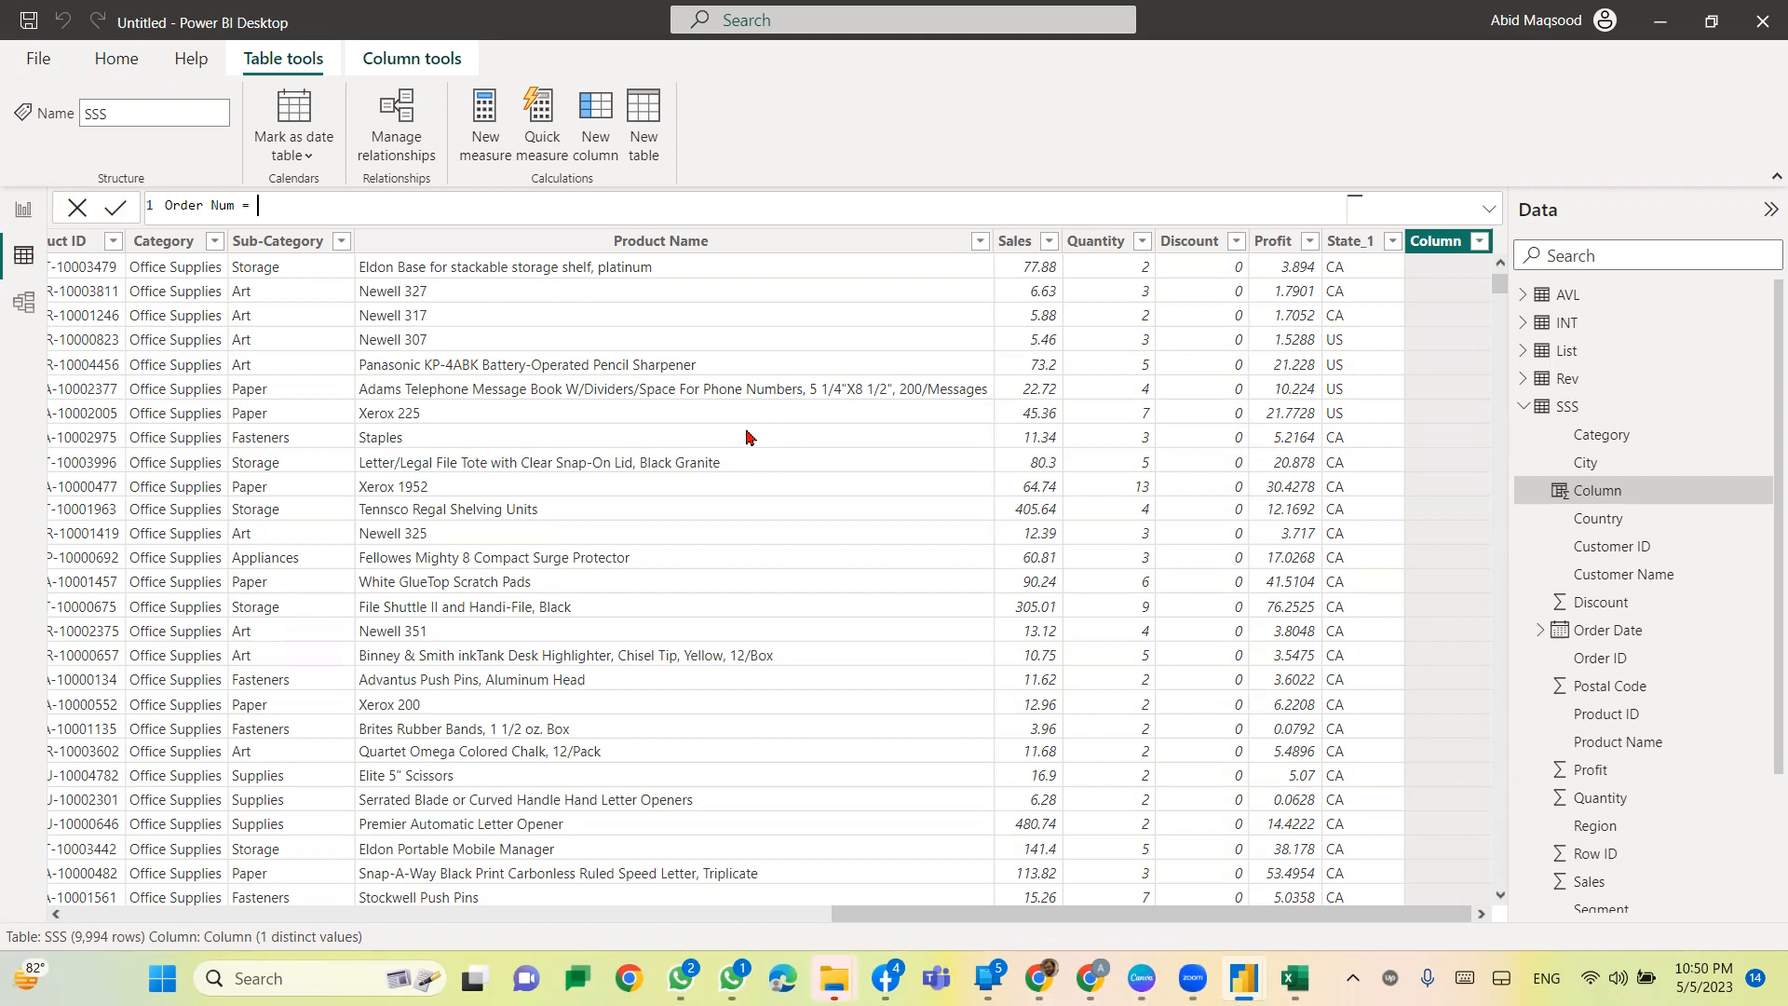
Step: Define Order Num with the RIGHT function so it returns the last 6 characters of SSS[Order ID]
type("ri")
key("Tab")
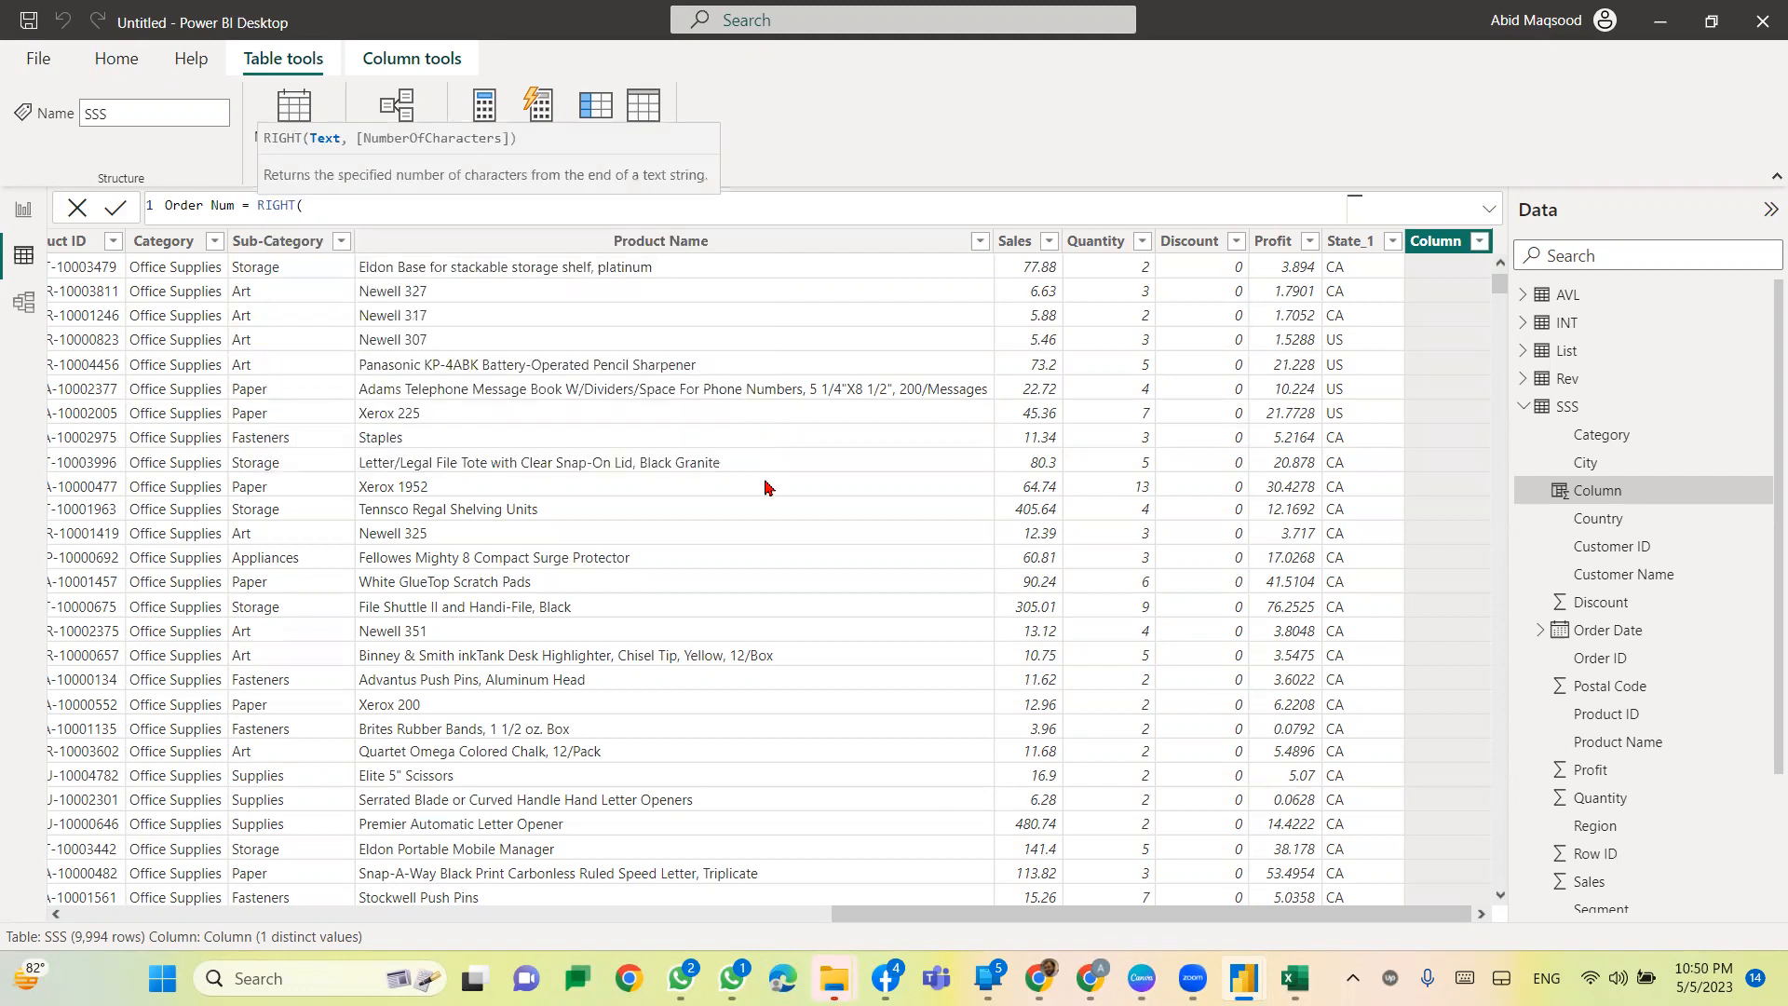
scroll(474, 913, "left", 3)
scroll(474, 913, "left", 5)
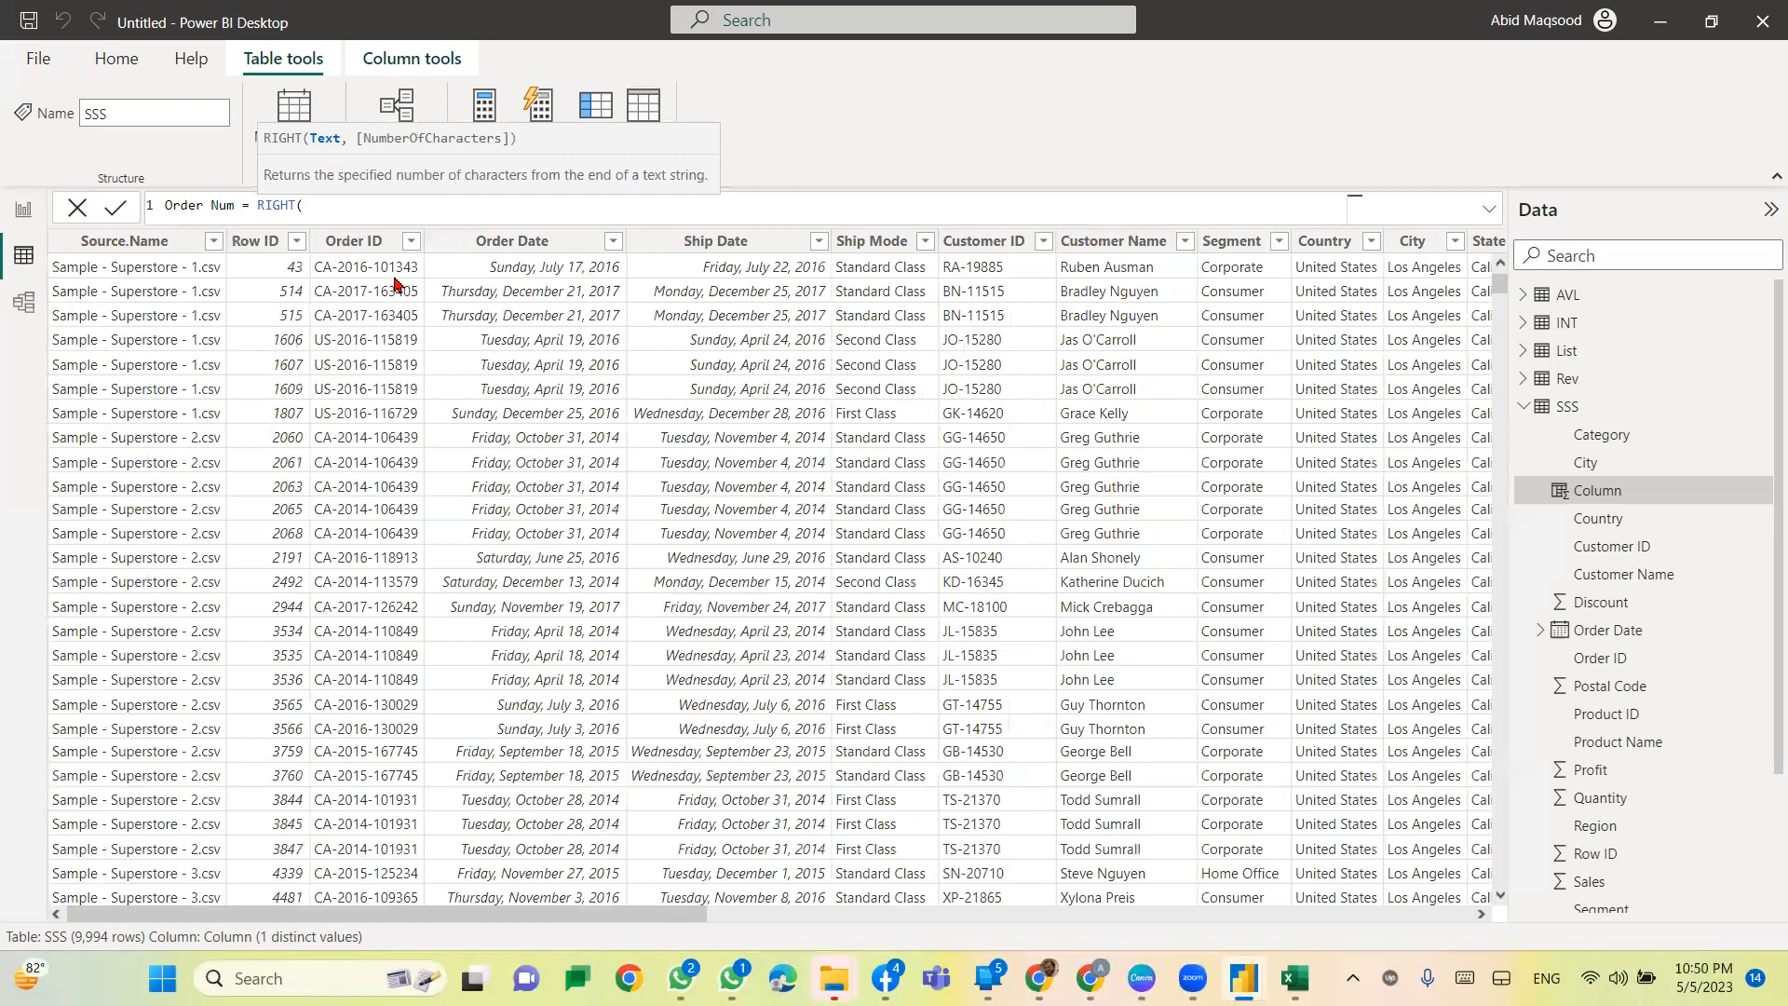
type("ored")
key("BackSpace")
key("BackSpace")
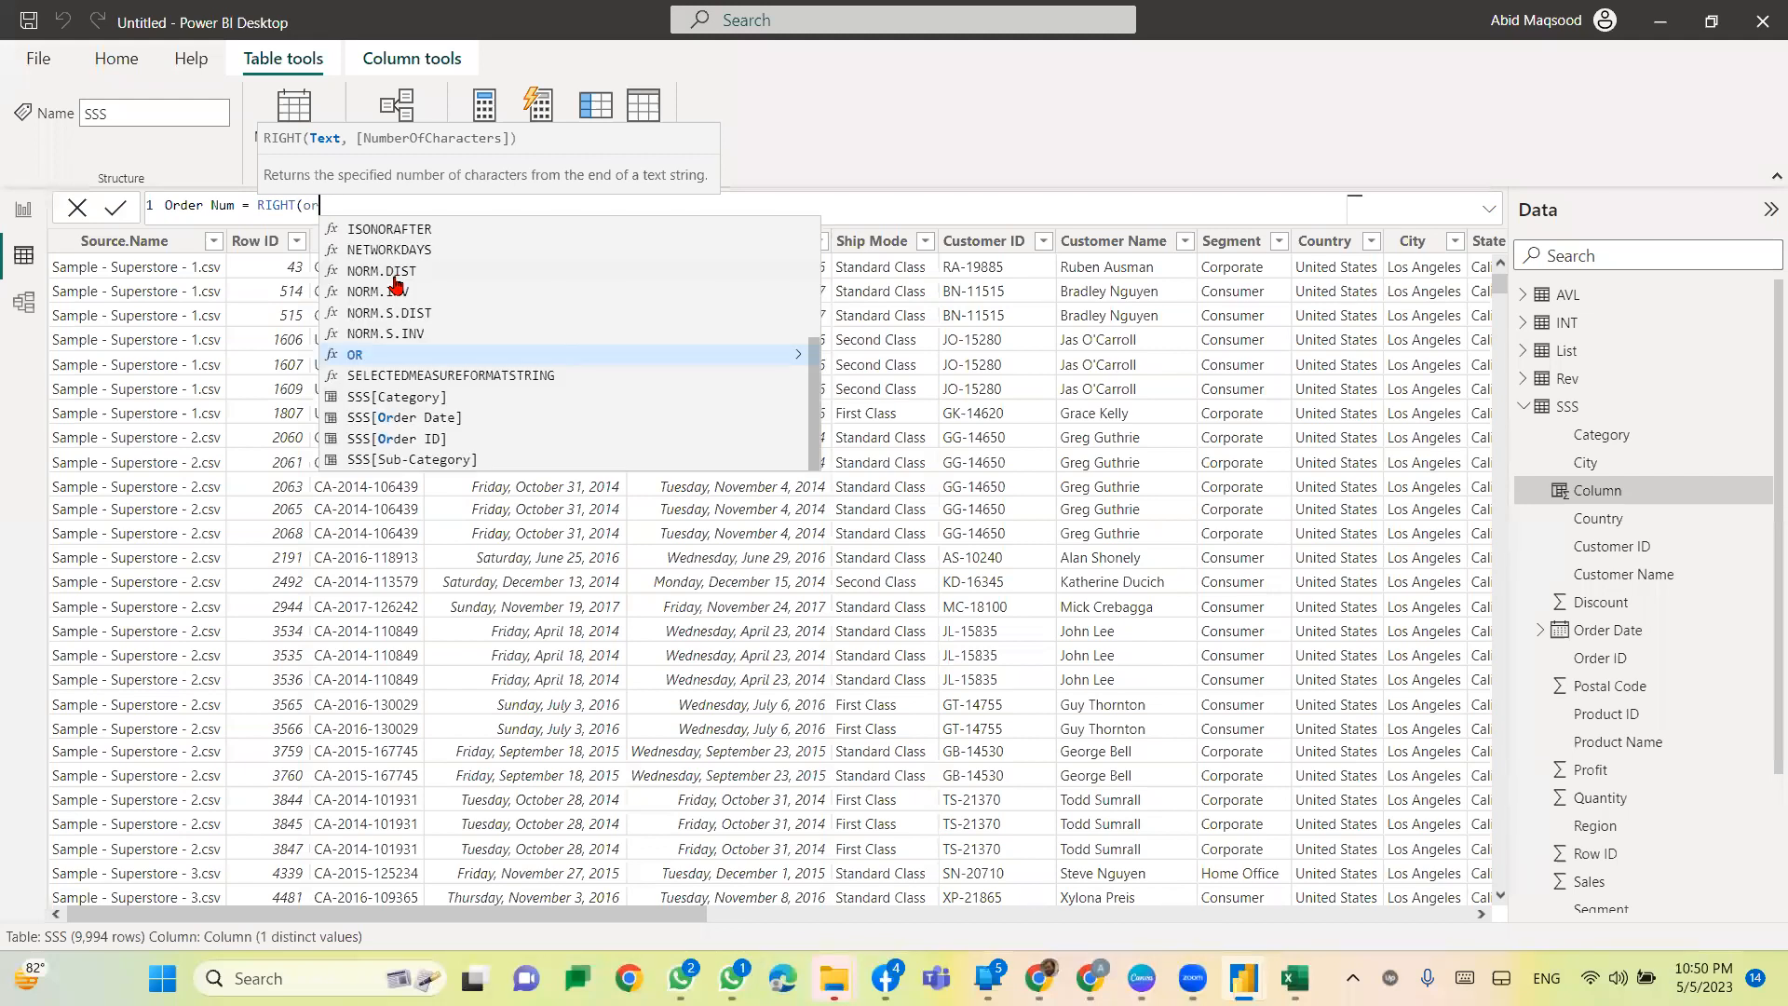
key("Down")
key("Down")
key("Down")
key("Down")
key("Tab")
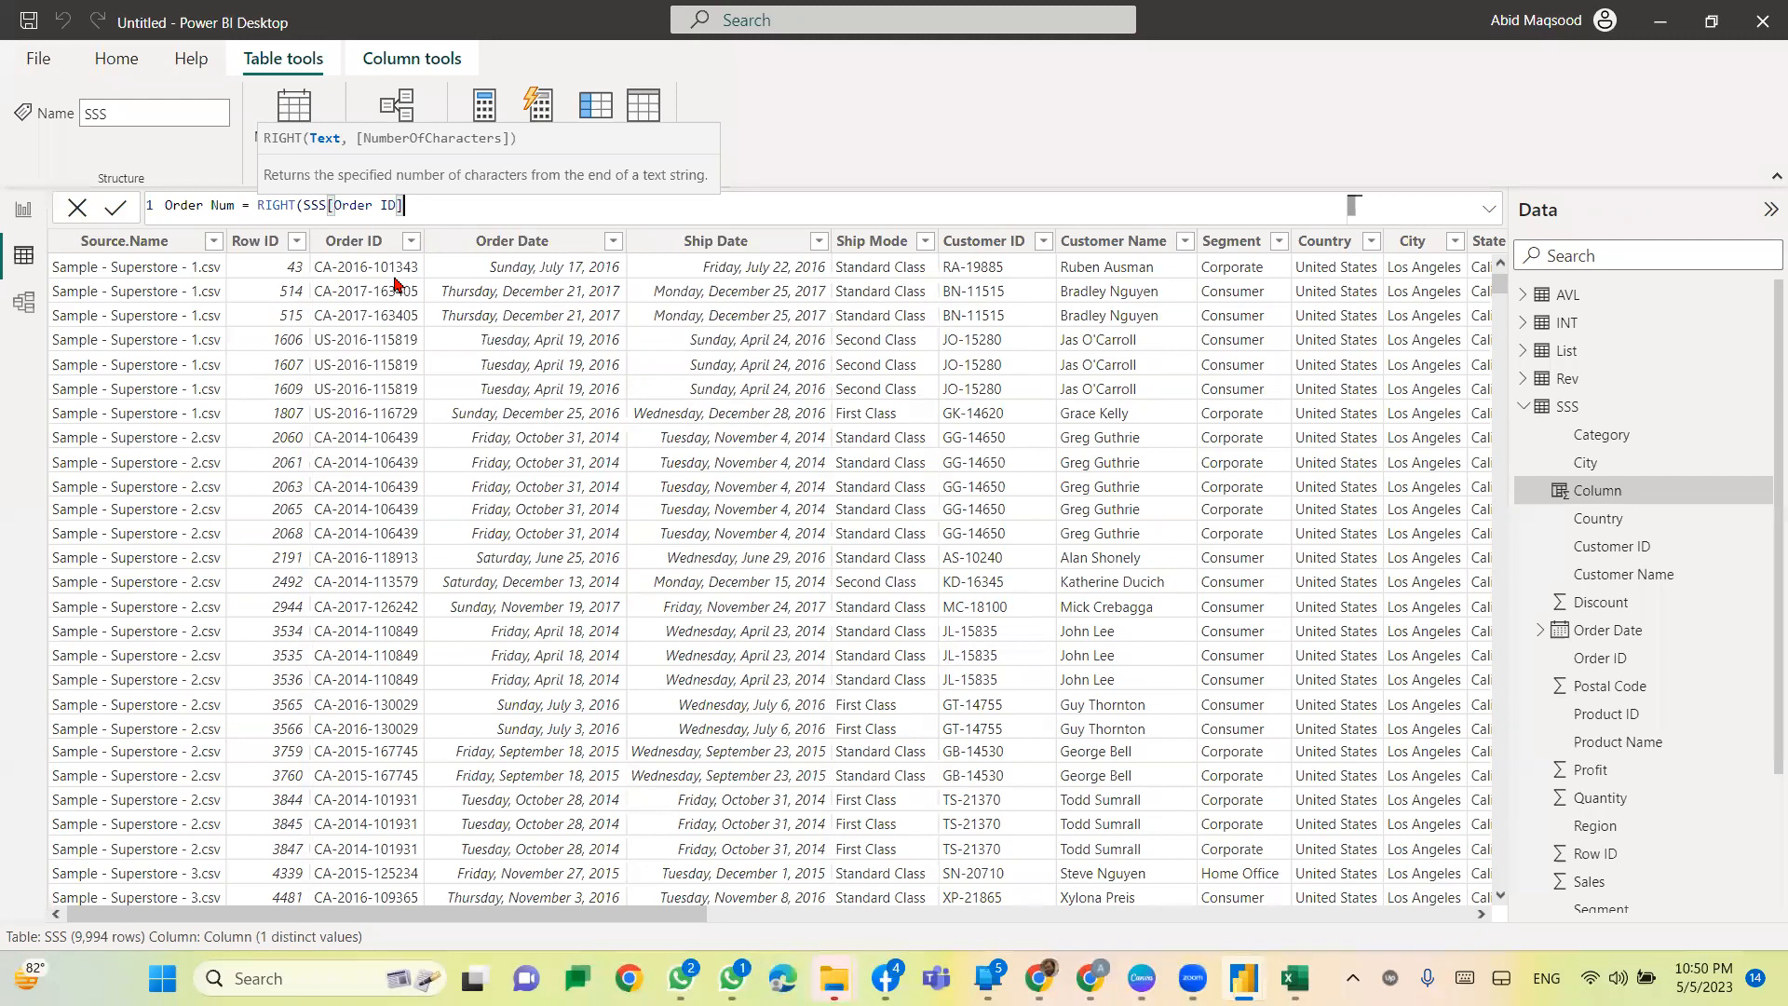
type(",6)")
key("Return")
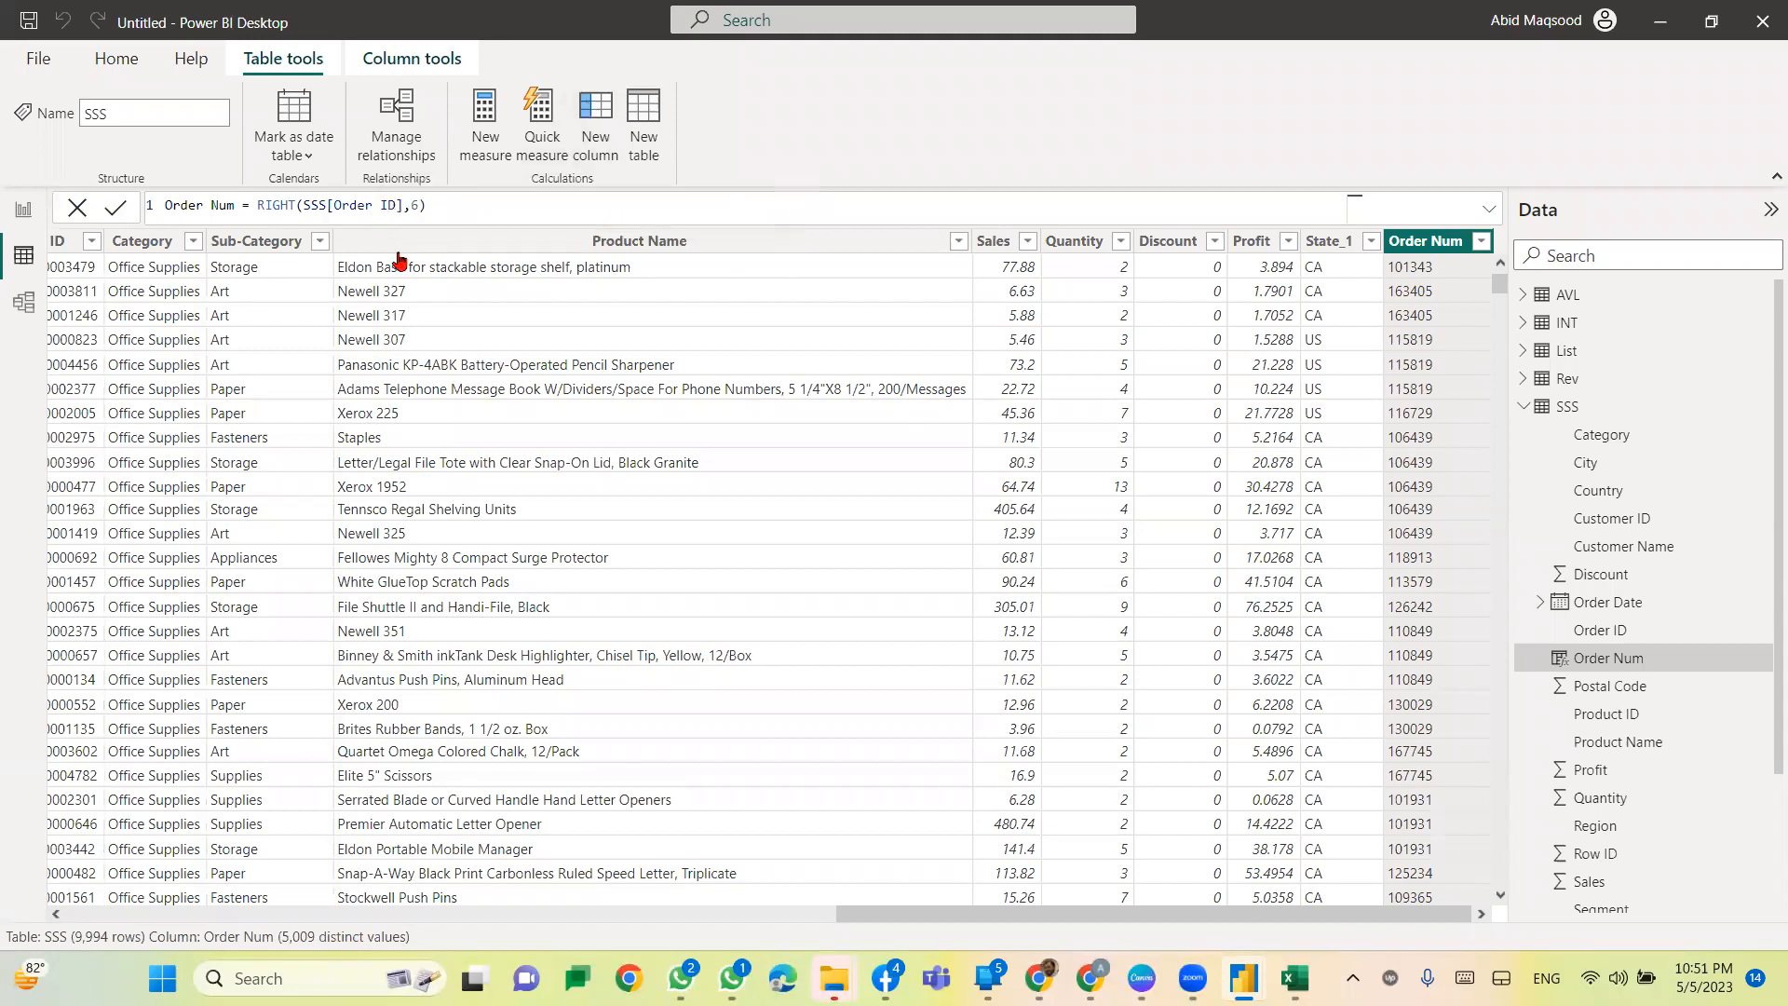
Step: Check the Order ID format, then add a new calculated column to the SSS table named YEAR
scroll(261, 352, "left", 10)
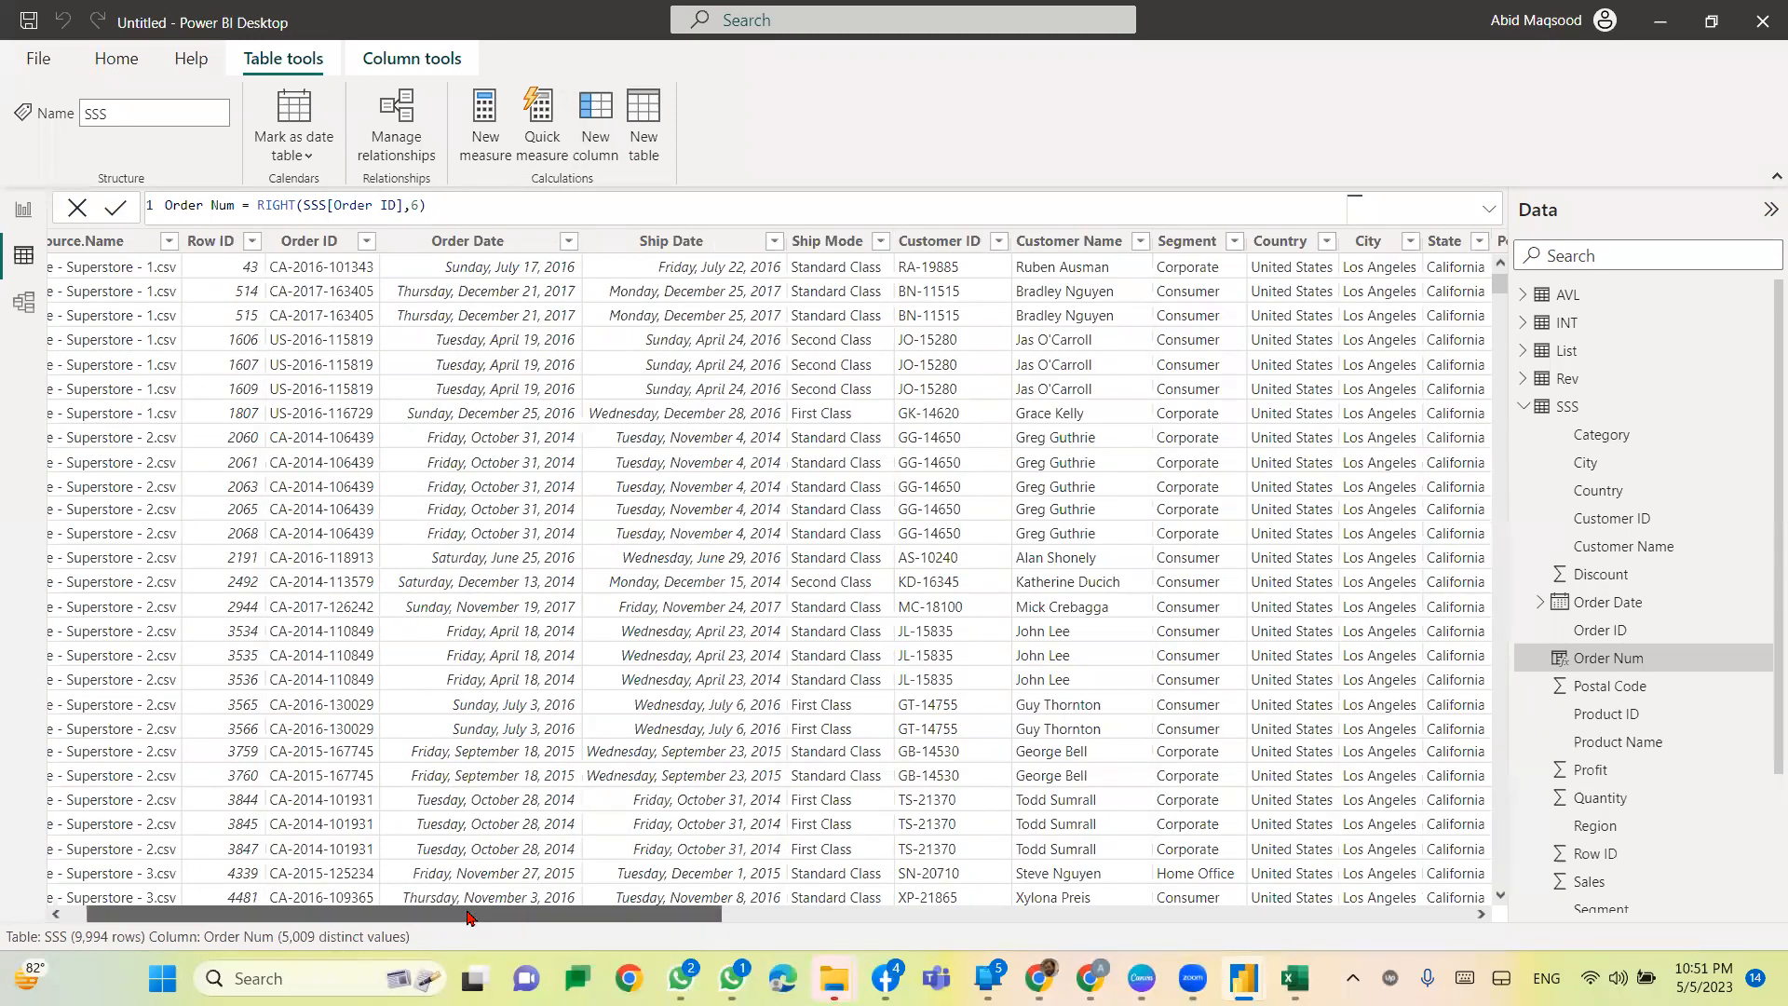
scroll(472, 919, "left", 1)
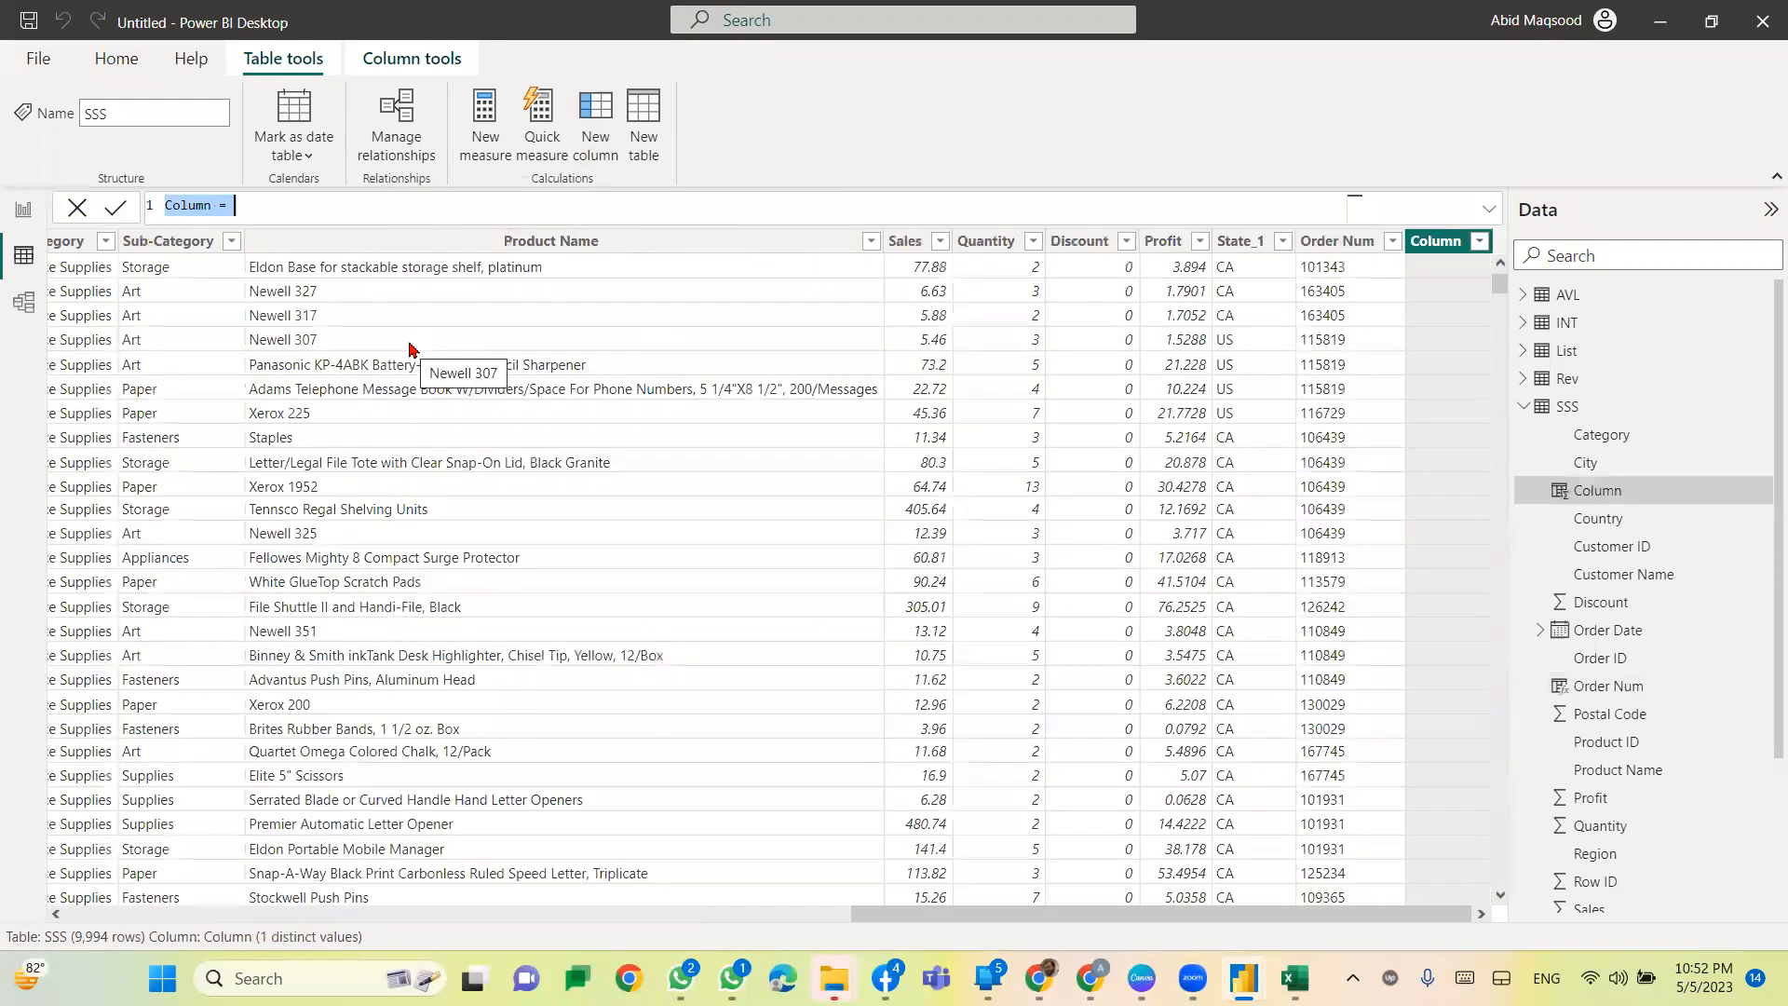
type("YEAR")
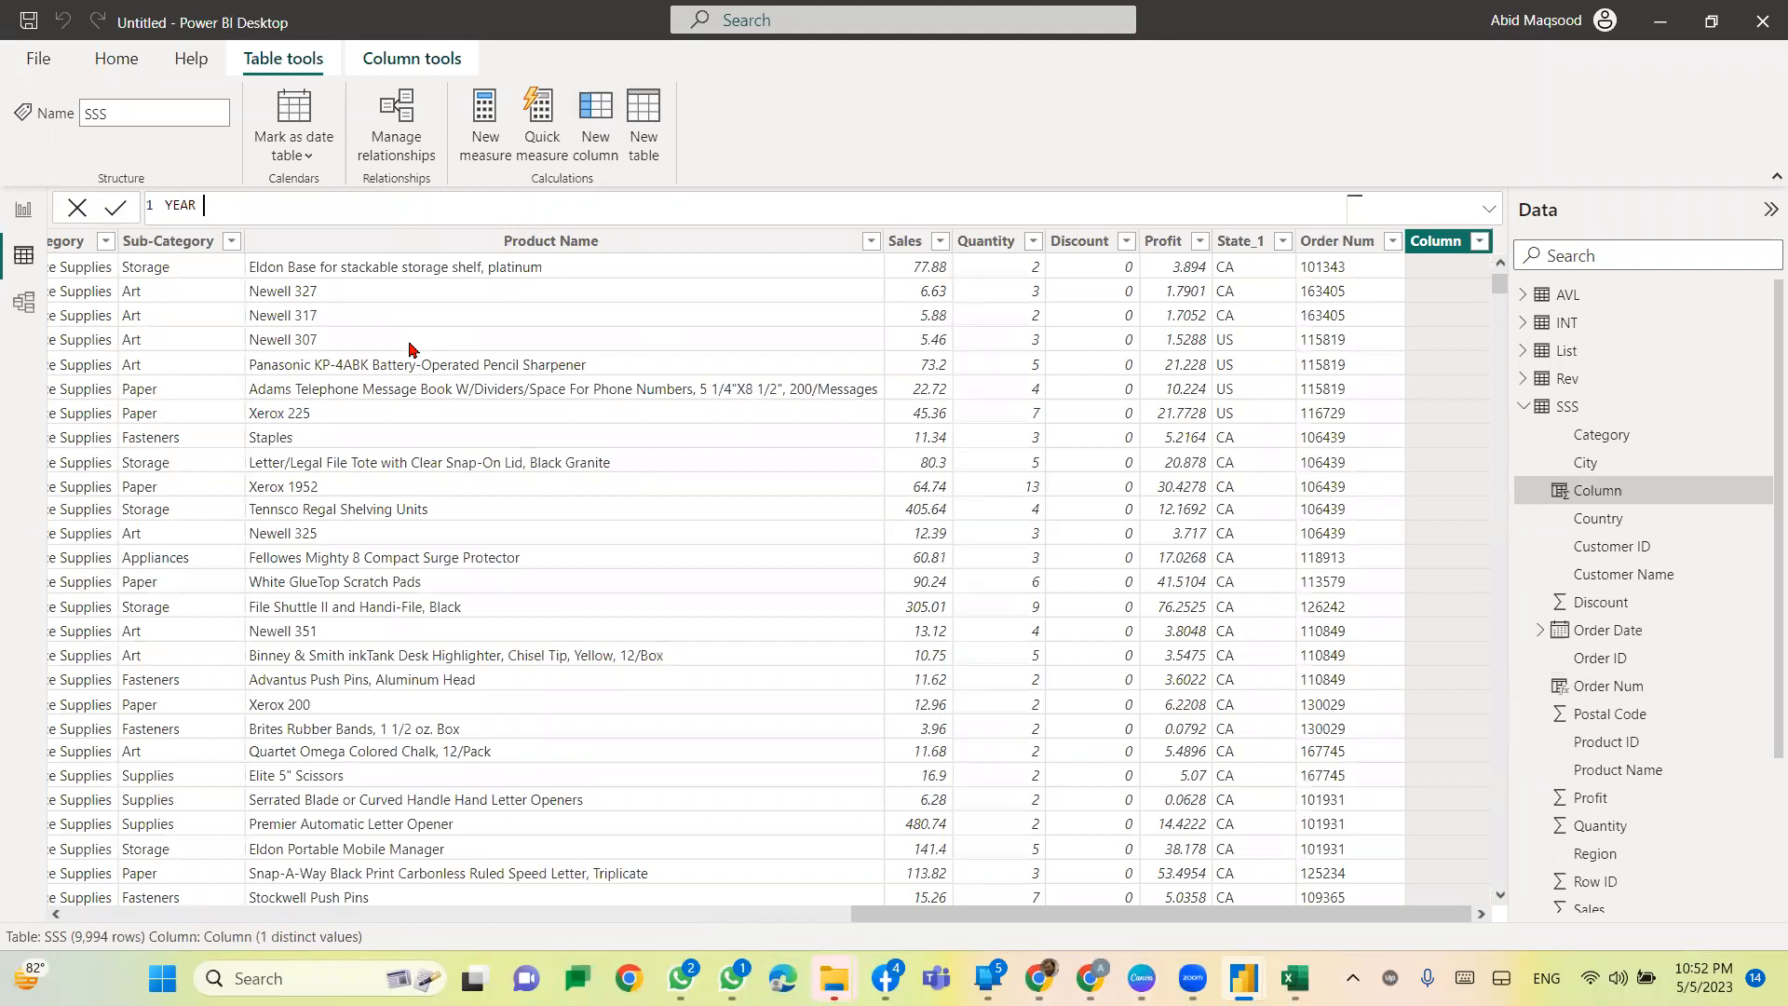
Step: Define YEAR with the MID function to return 4 characters of SSS[Order ID] starting at position 4
type(" = mid")
key("Tab")
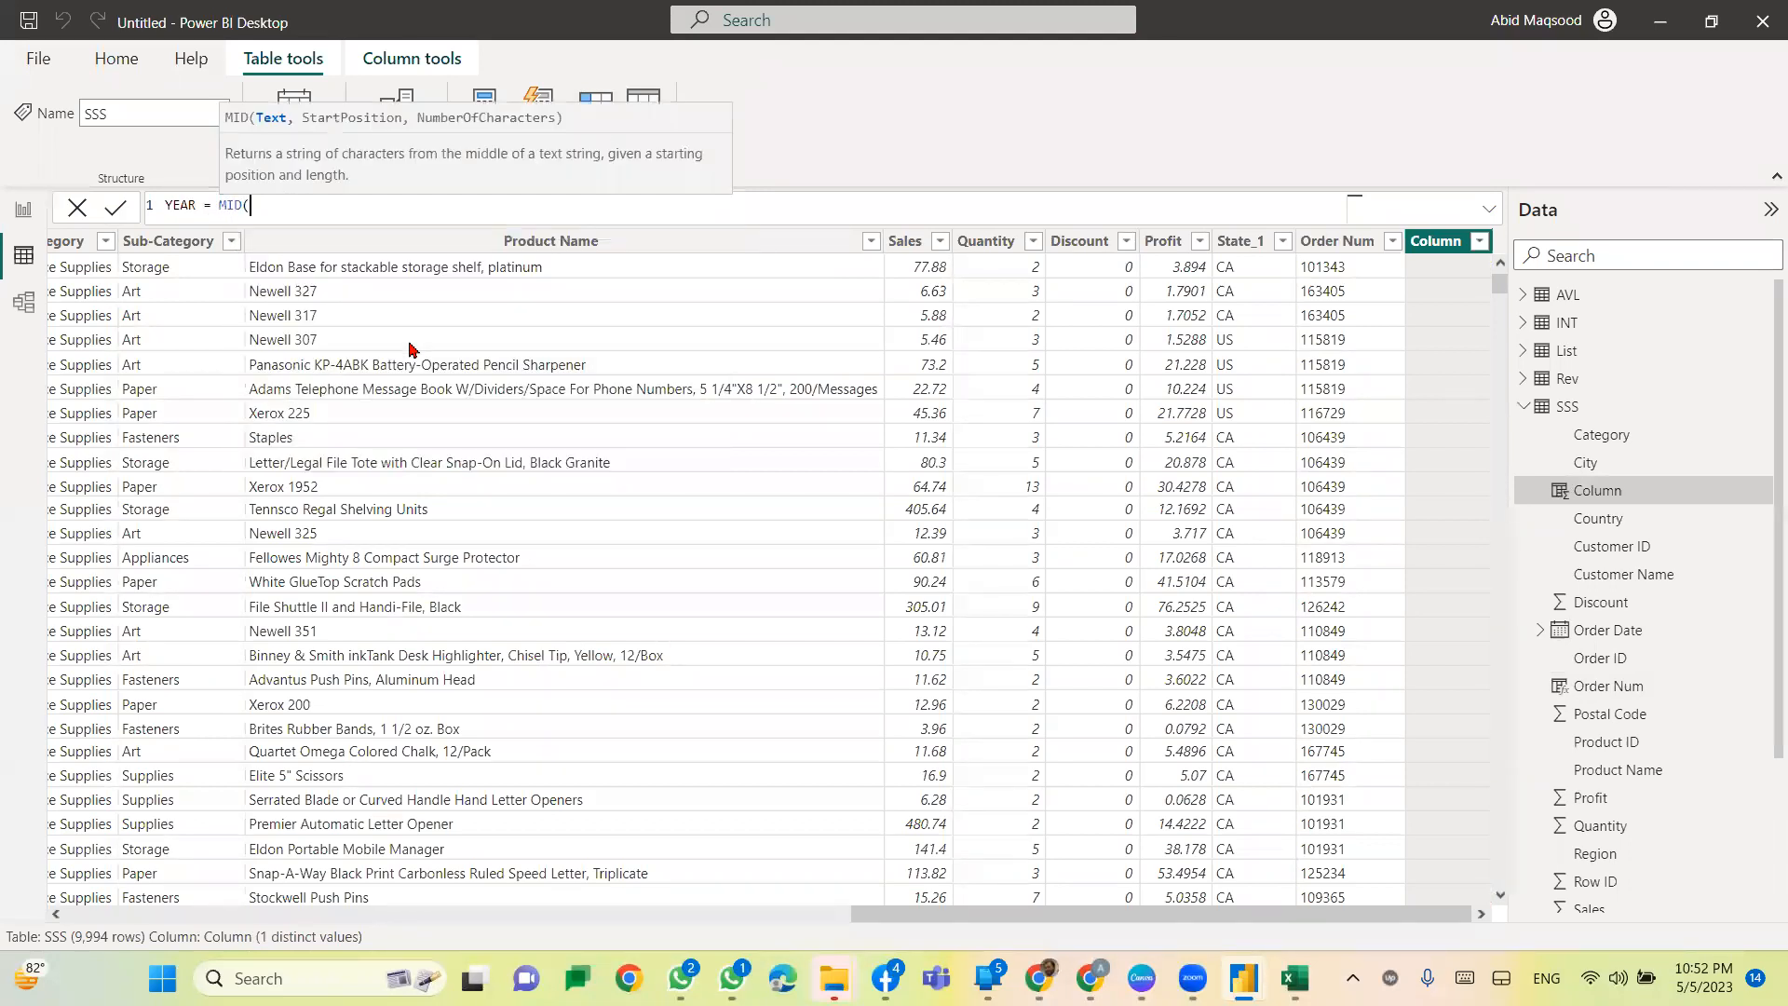
type("r")
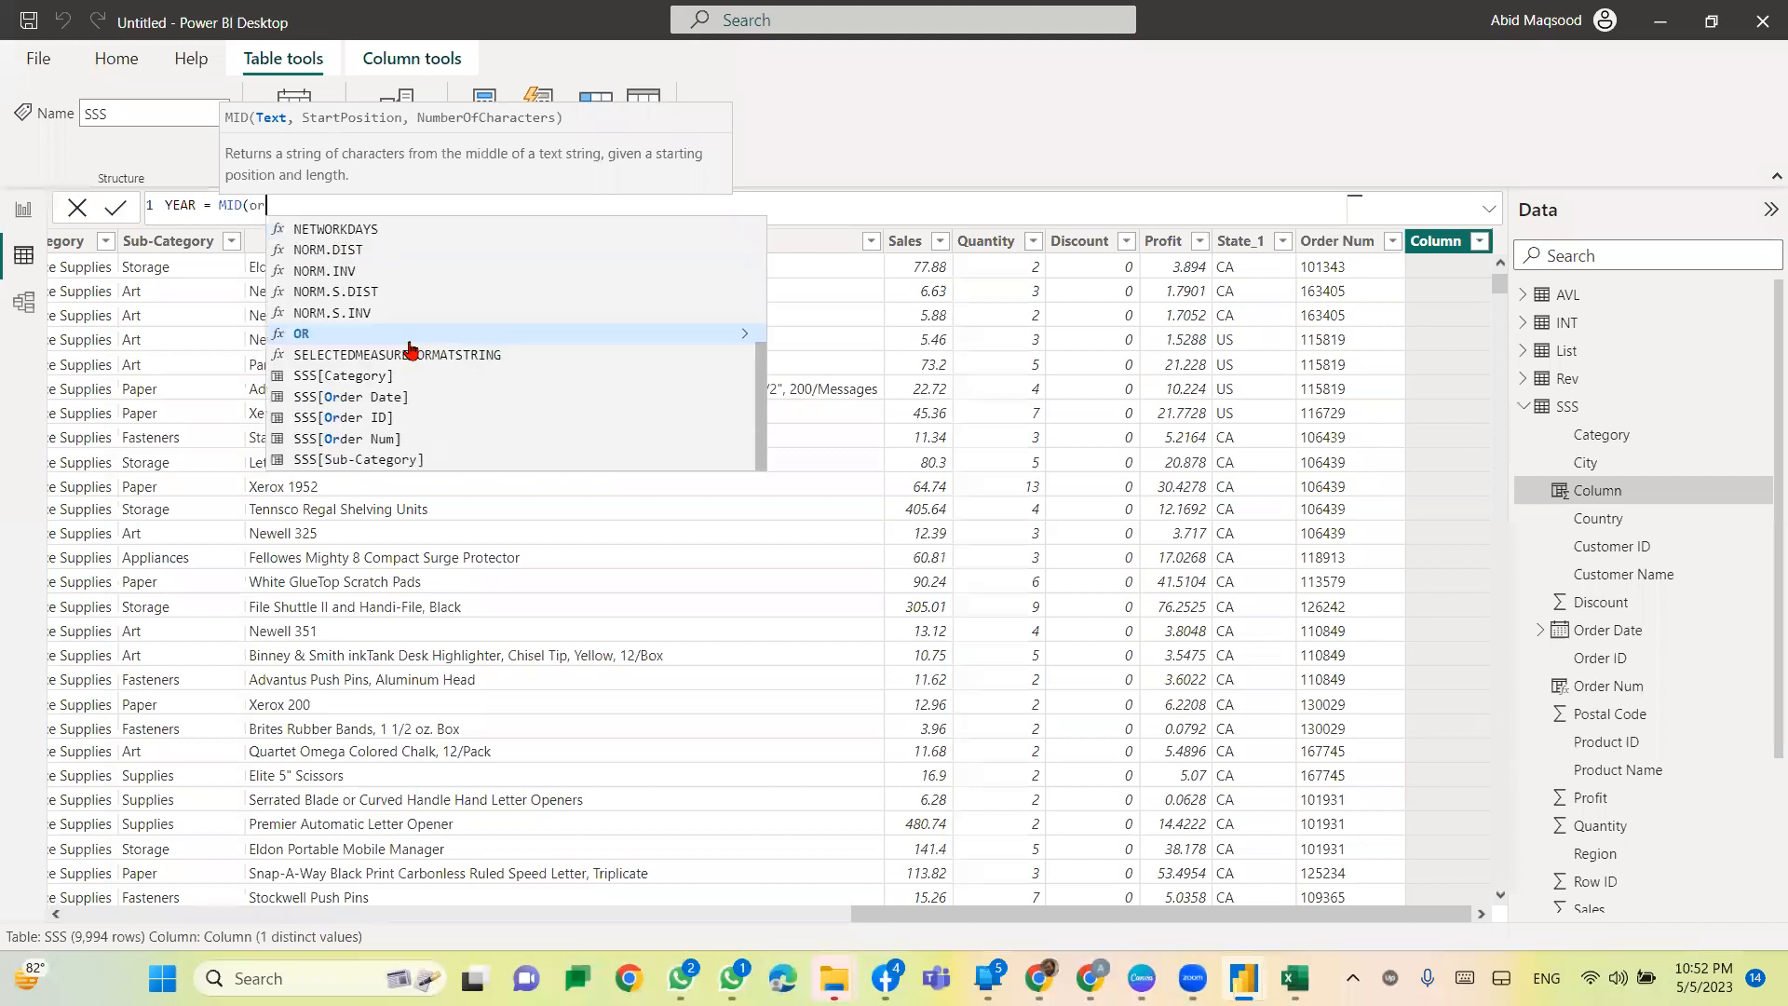
key("Down")
key("Down")
key("Down")
key("Down")
key("Tab")
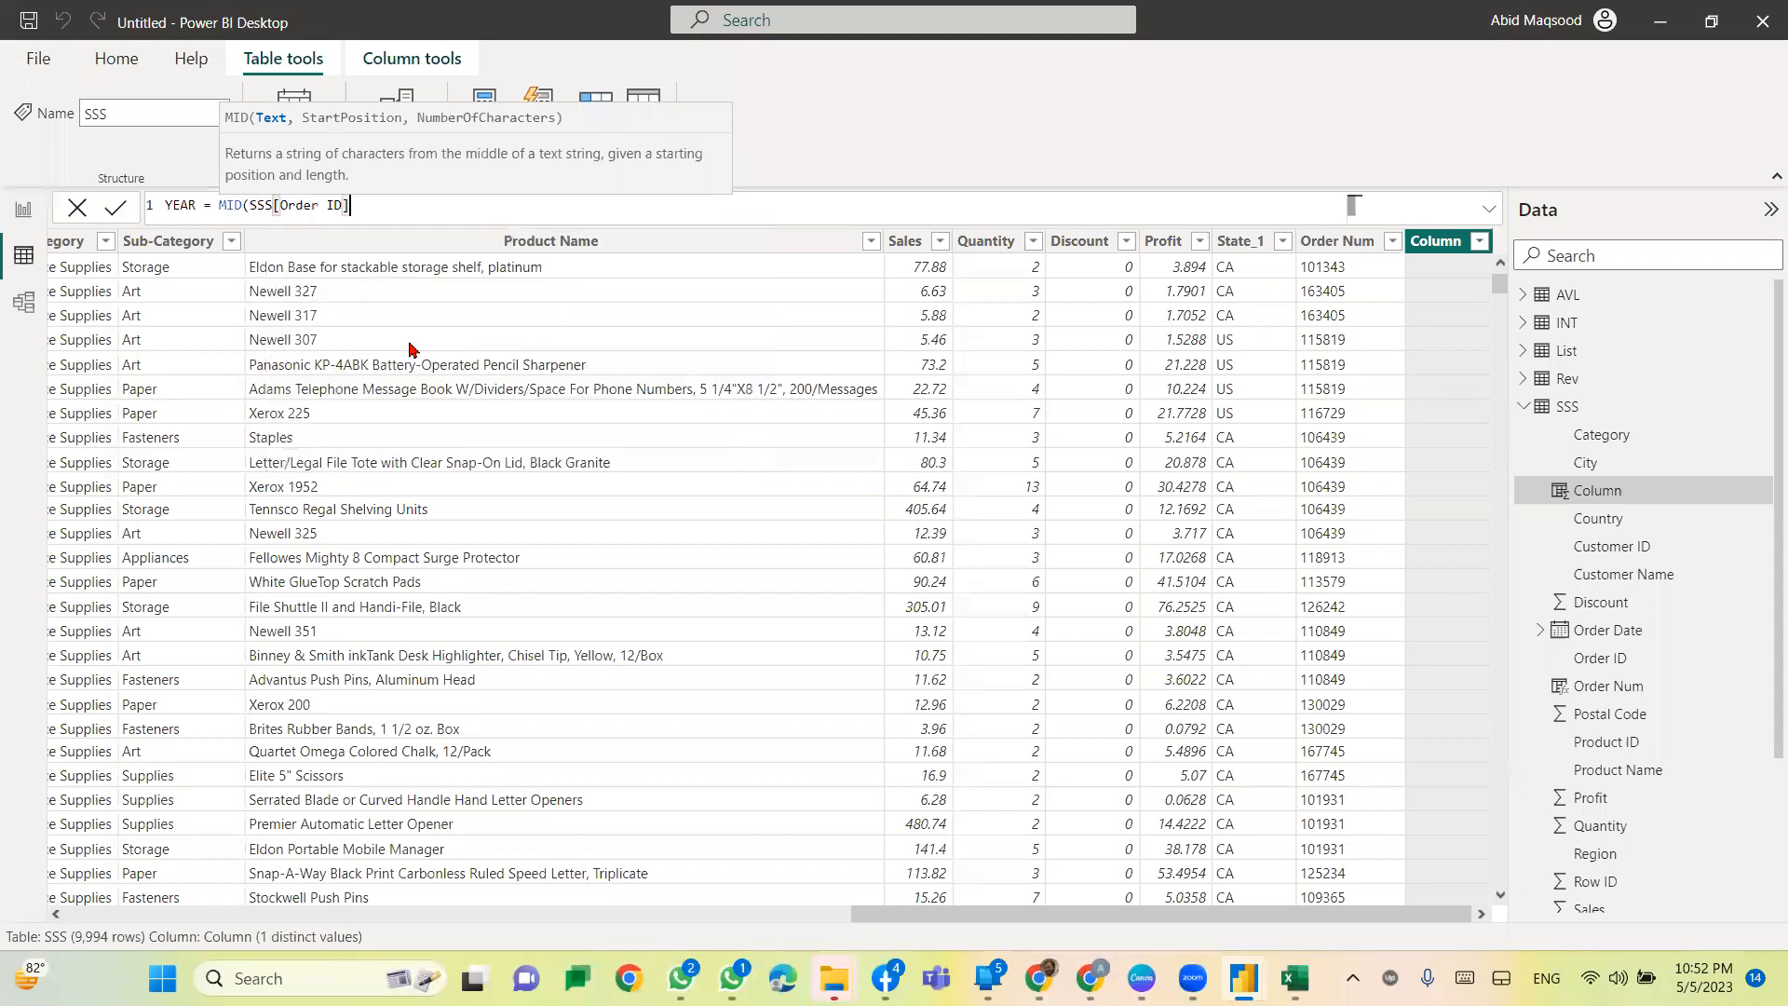
type(",4,4)")
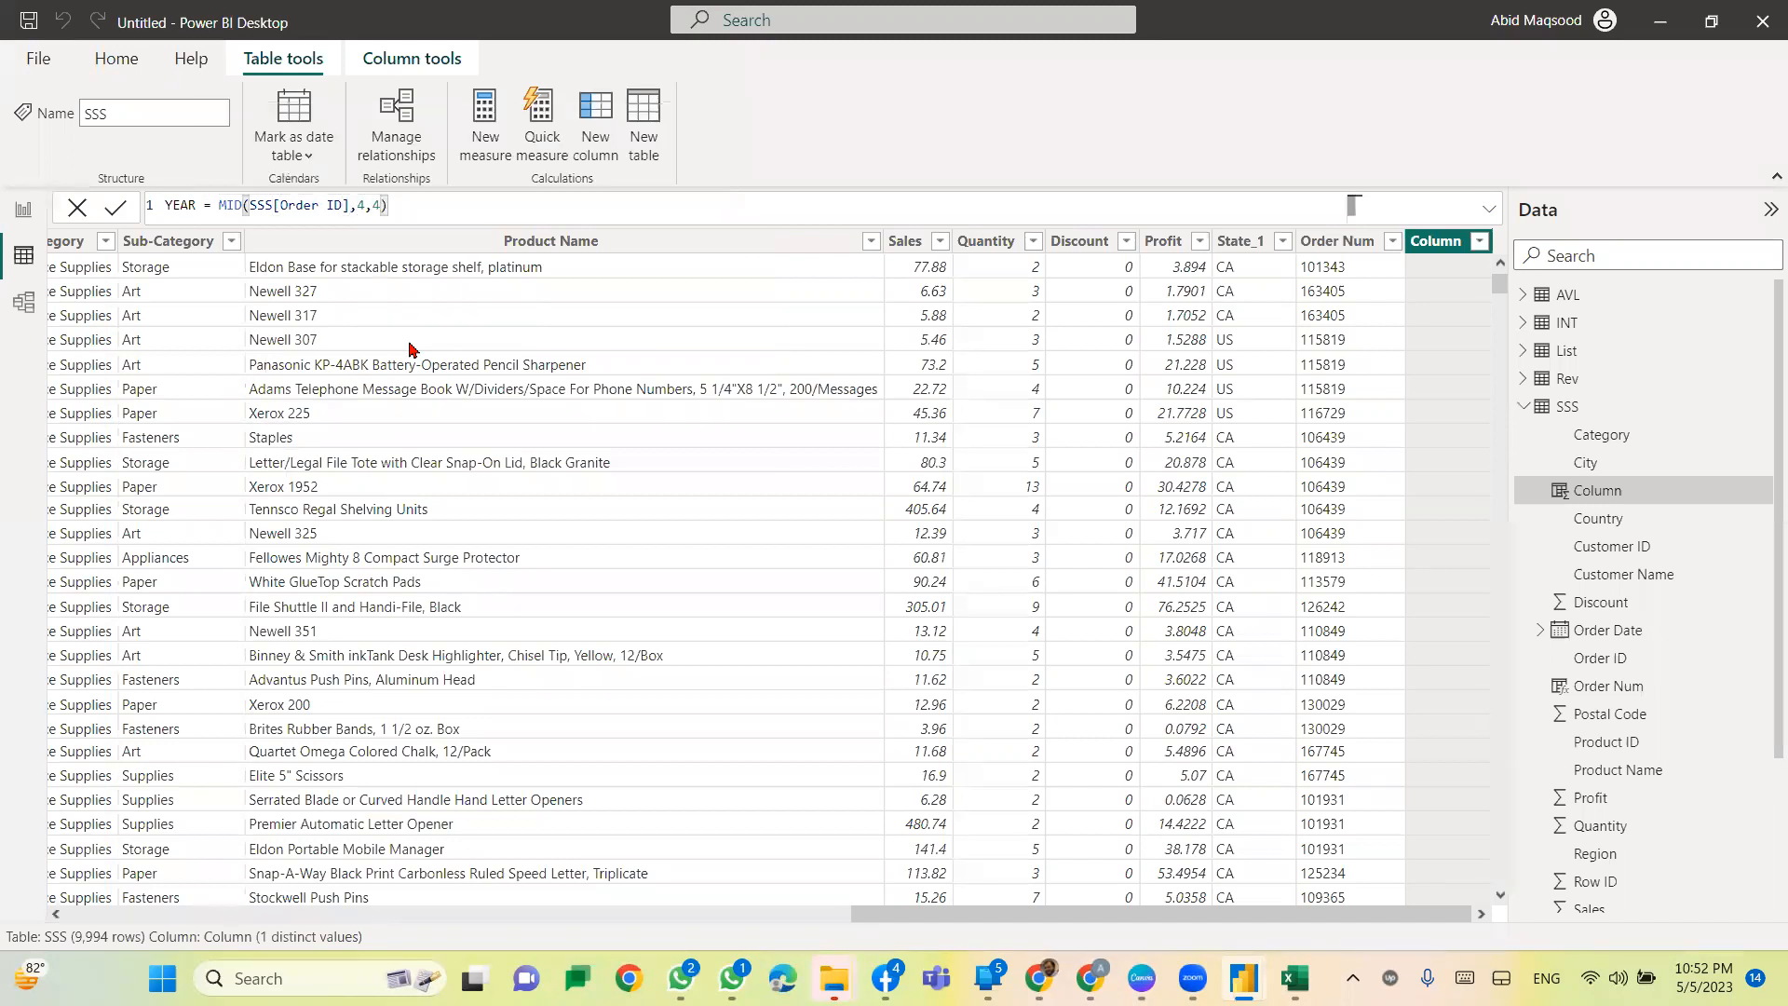
key("Return")
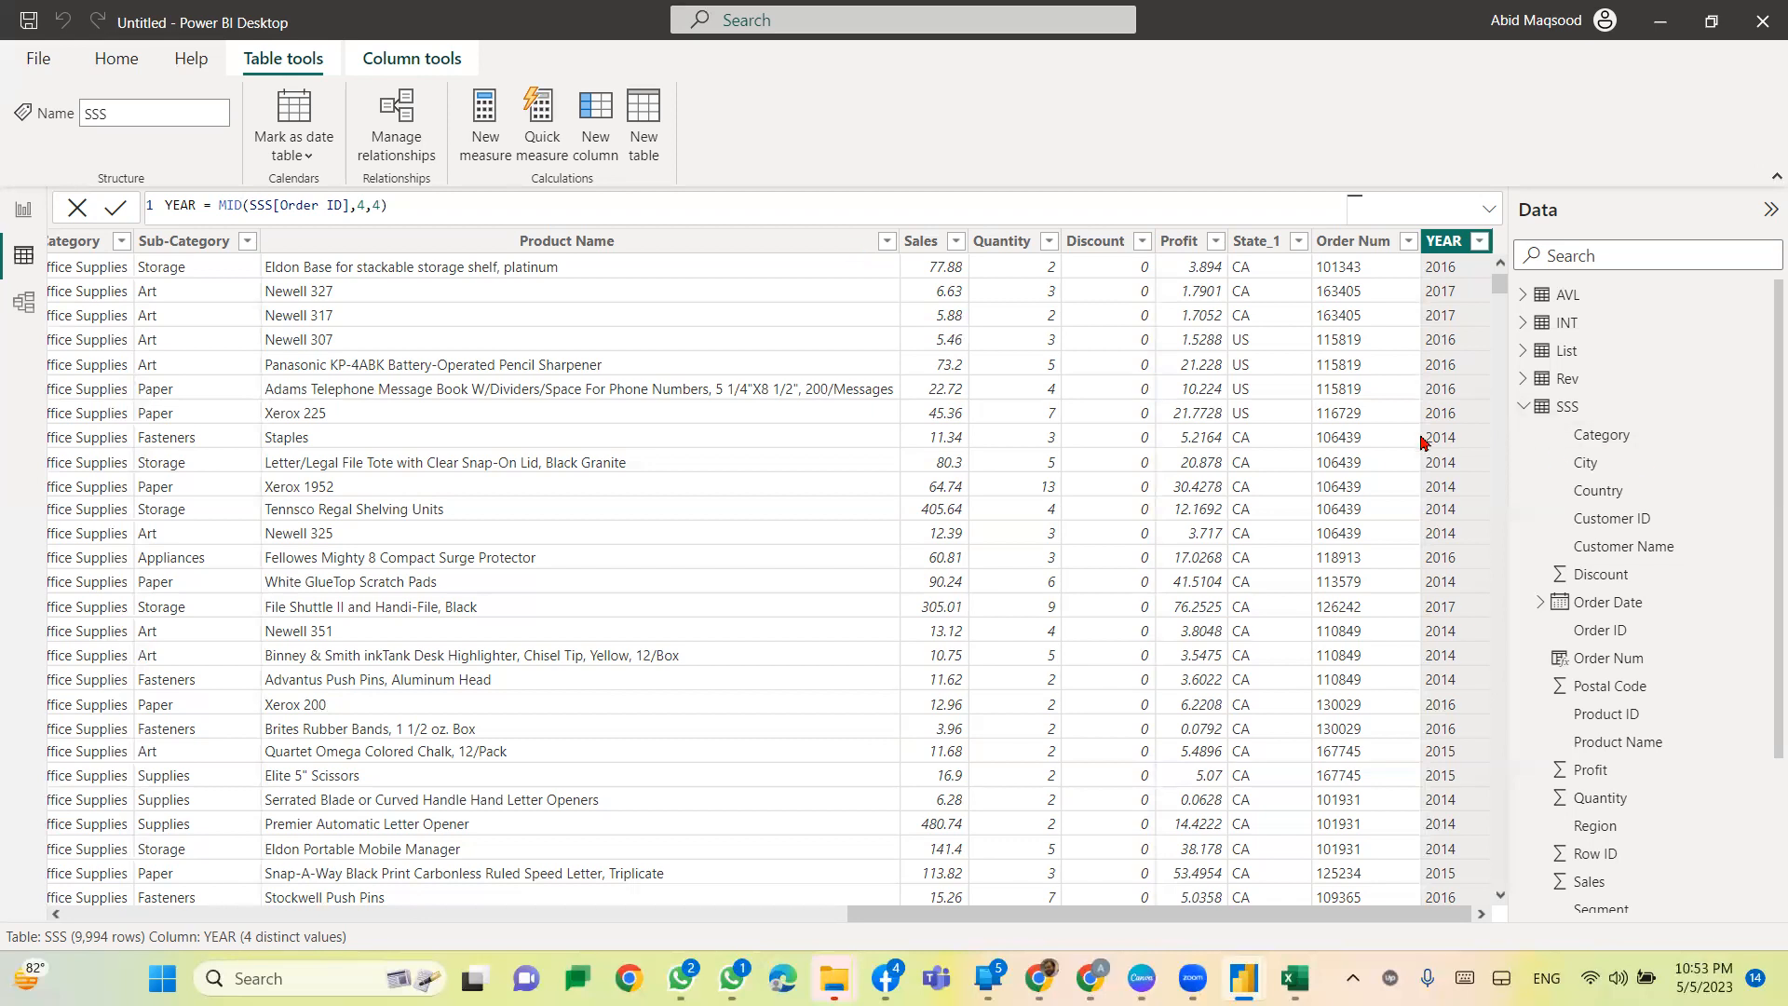
Step: Review the formulas of the calculated columns State_1, Order Num and YEAR in the SSS table
scroll(1763, 477, "down", 1)
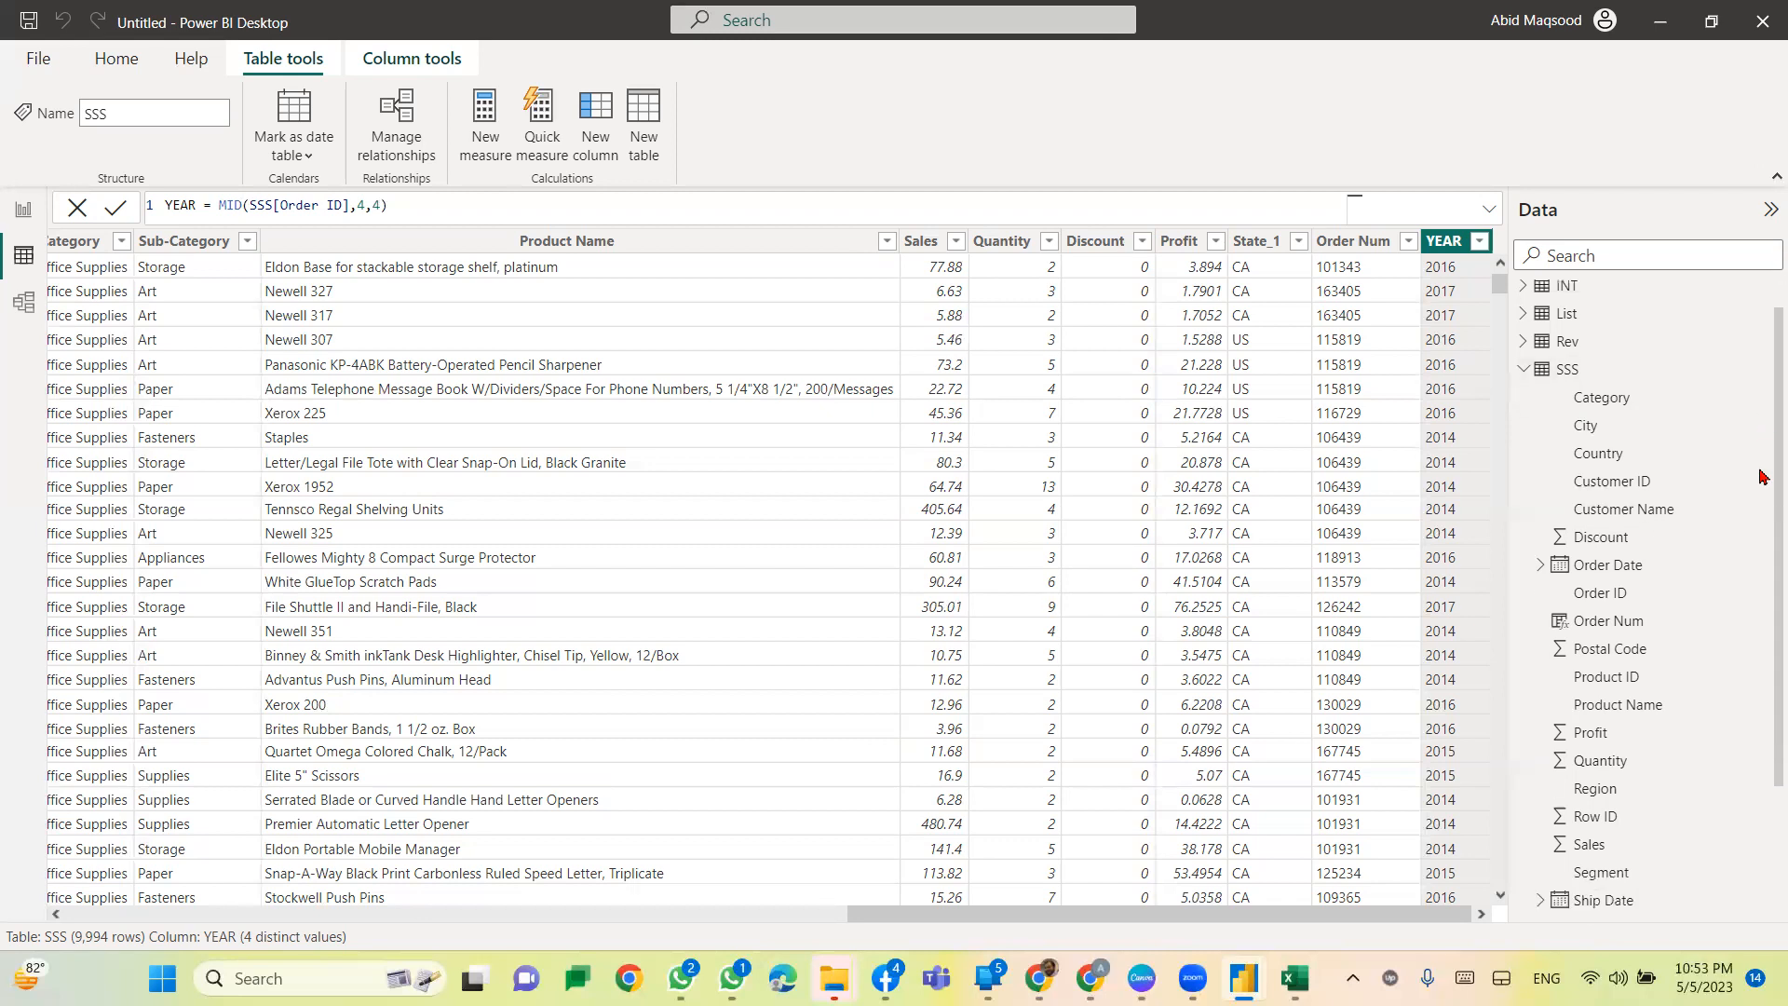
scroll(1763, 477, "down", 3)
mouse_move(1746, 638)
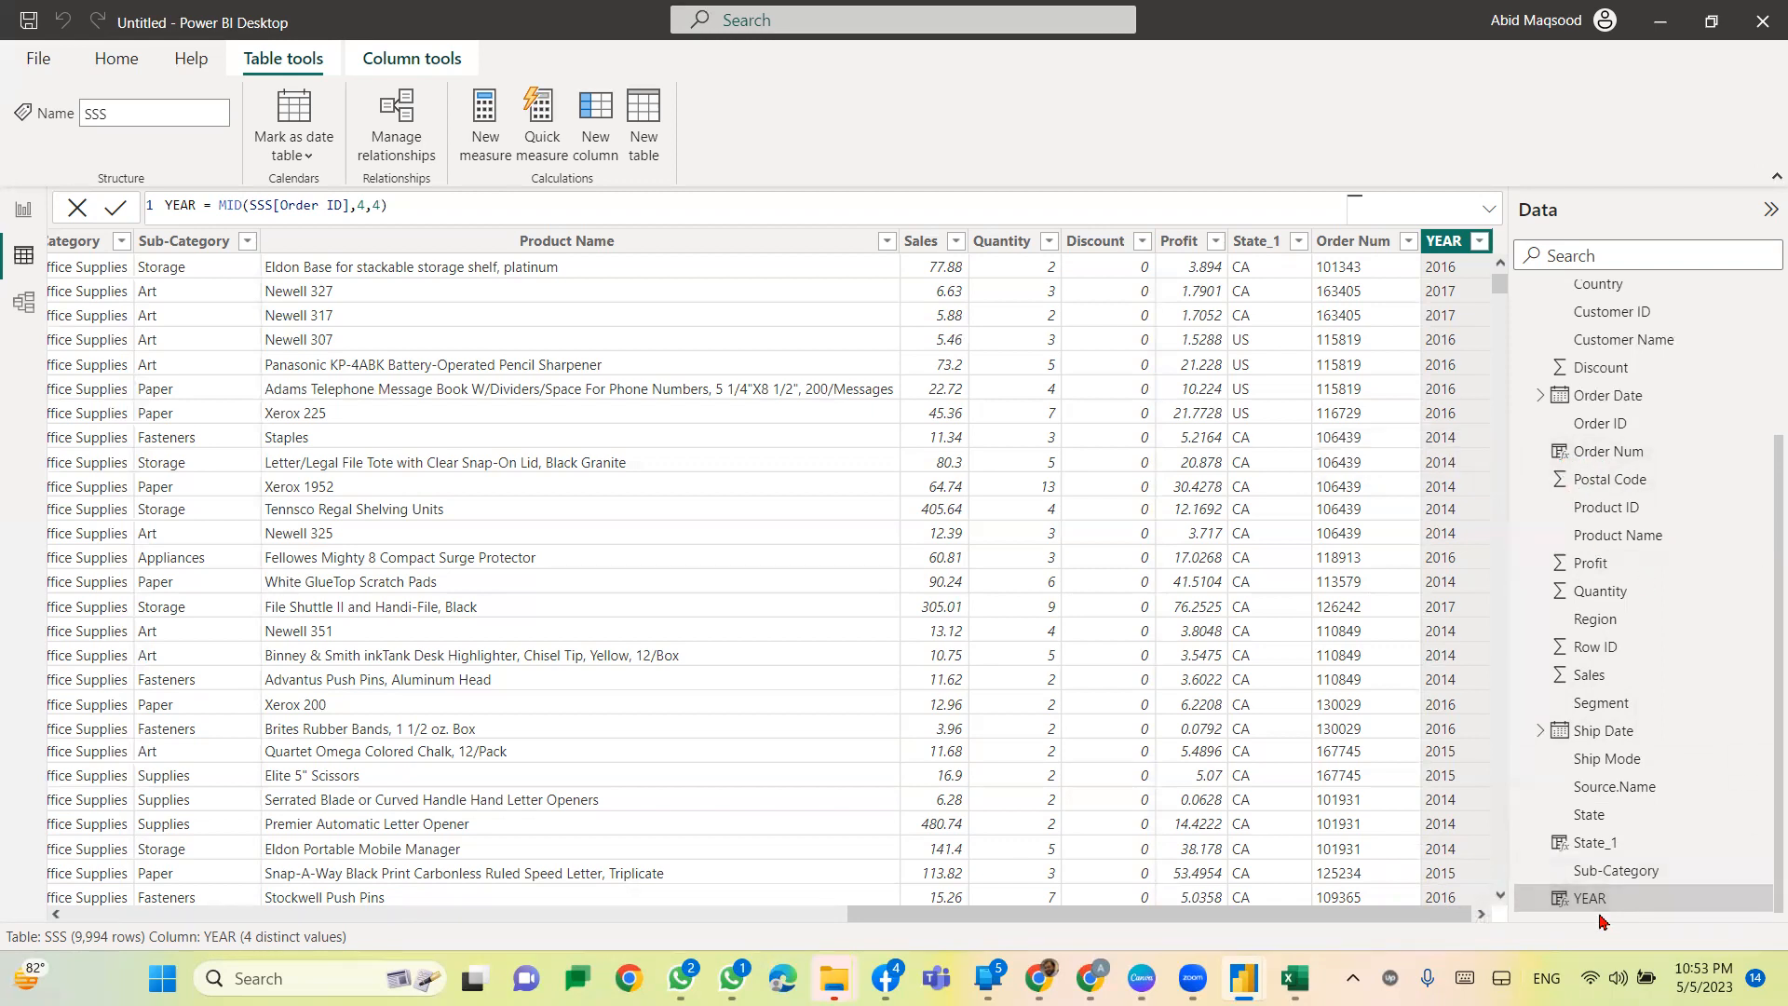
left_click(1666, 844)
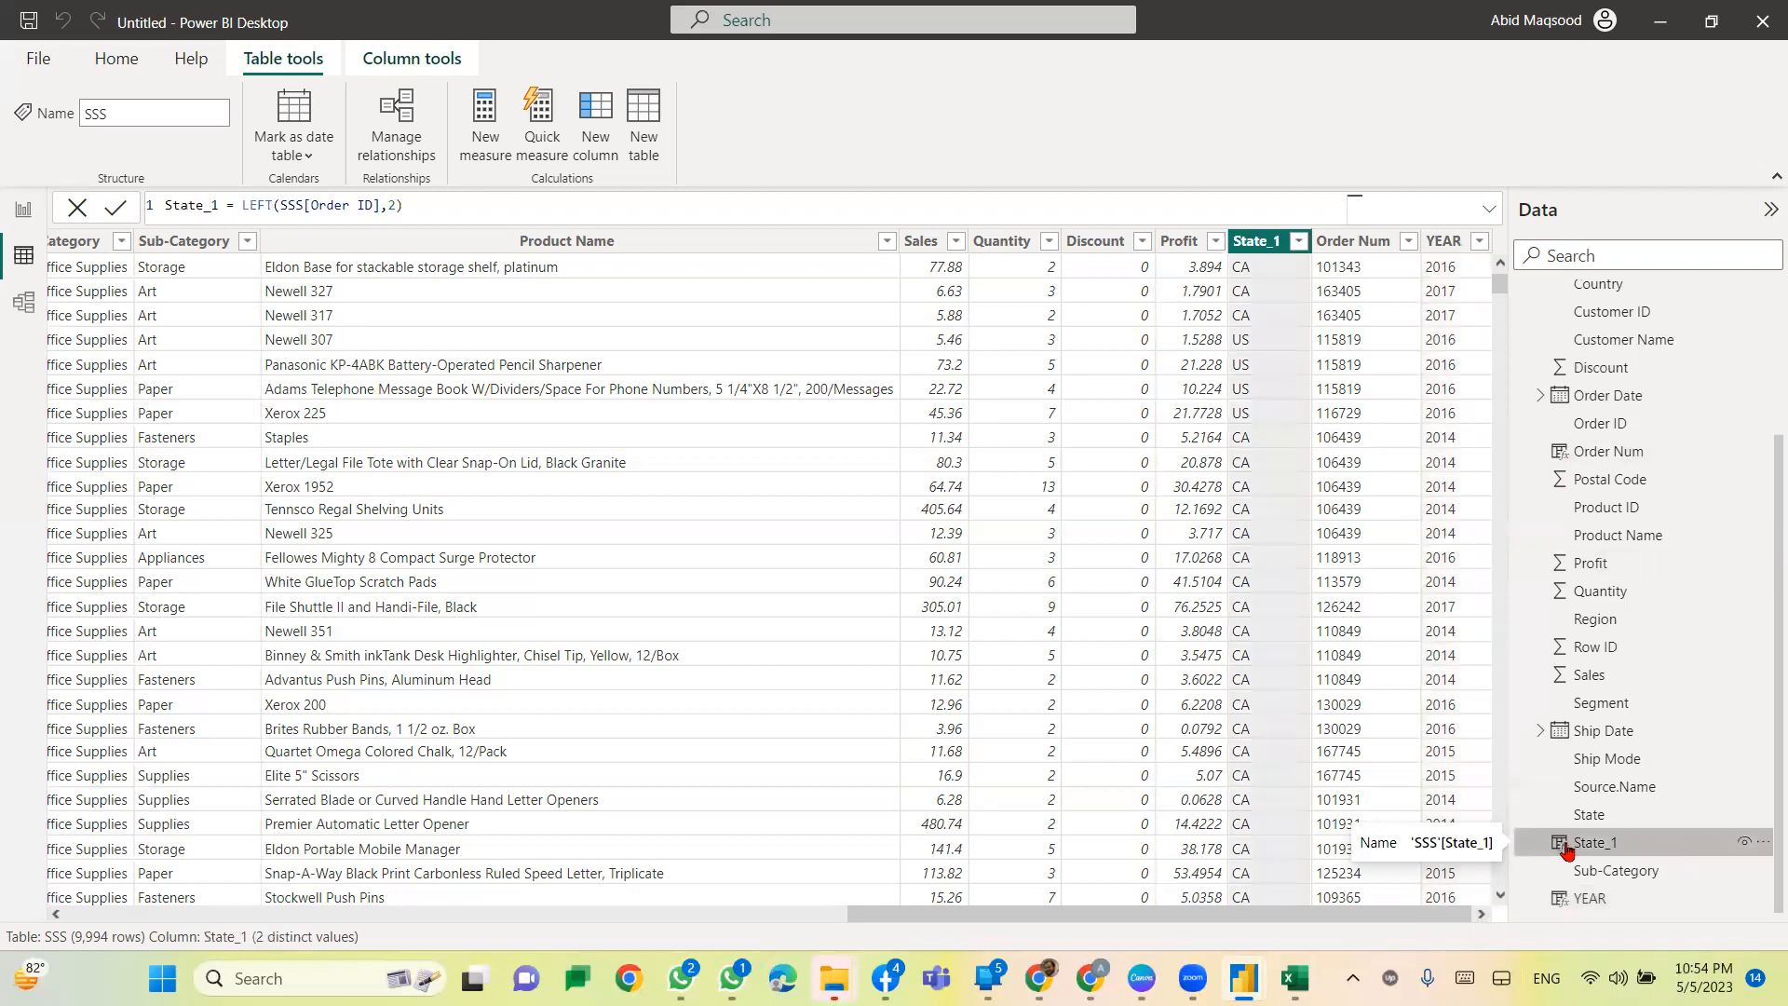
left_click(1609, 452)
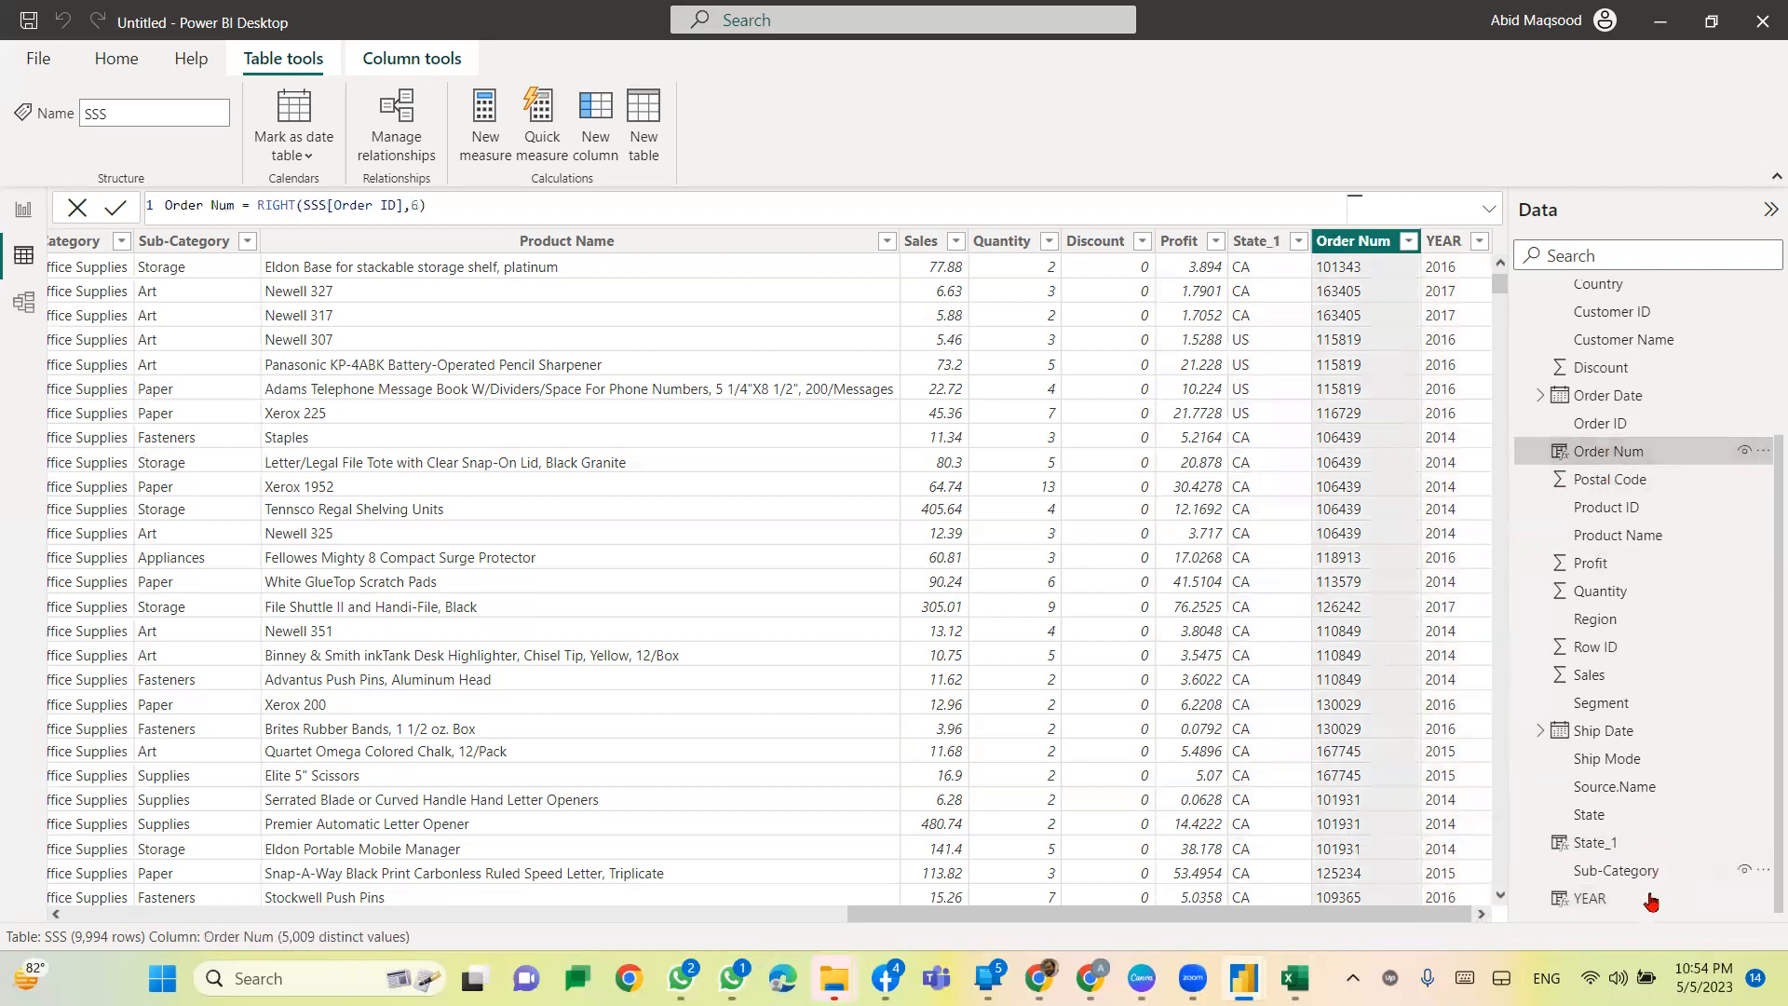
left_click(1598, 900)
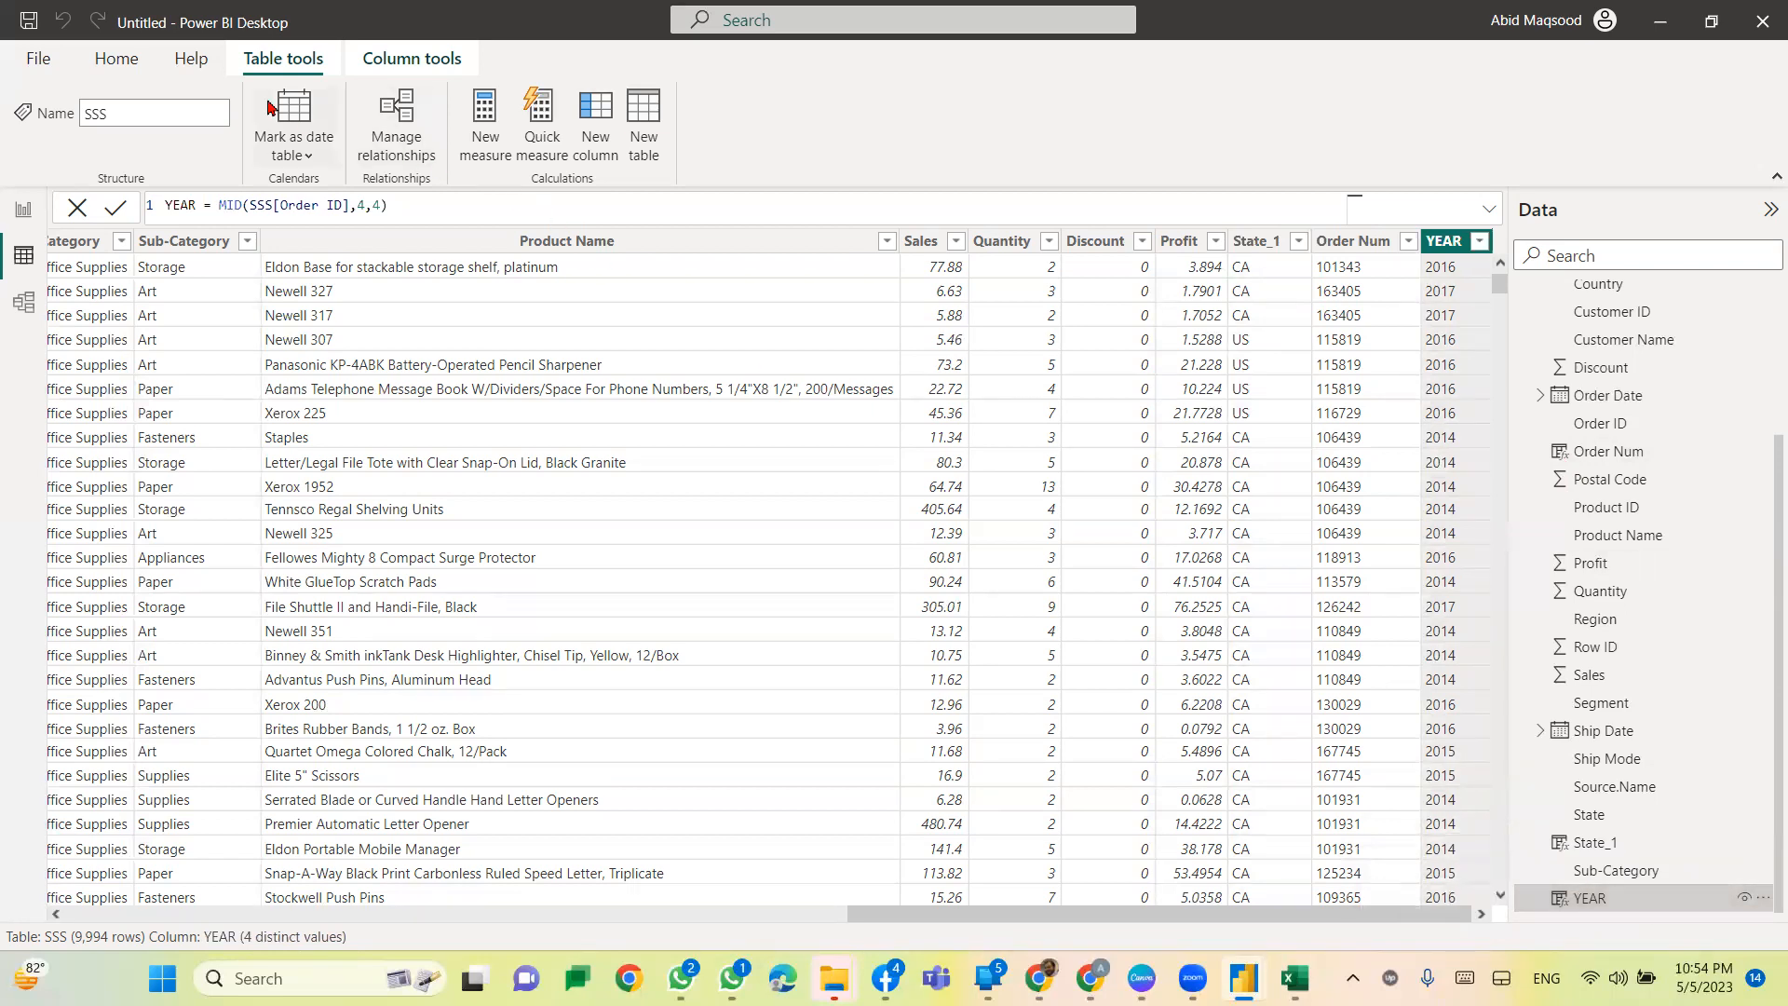
Step: Change the data type of the YEAR column to Whole number and accept the change
left_click(116, 58)
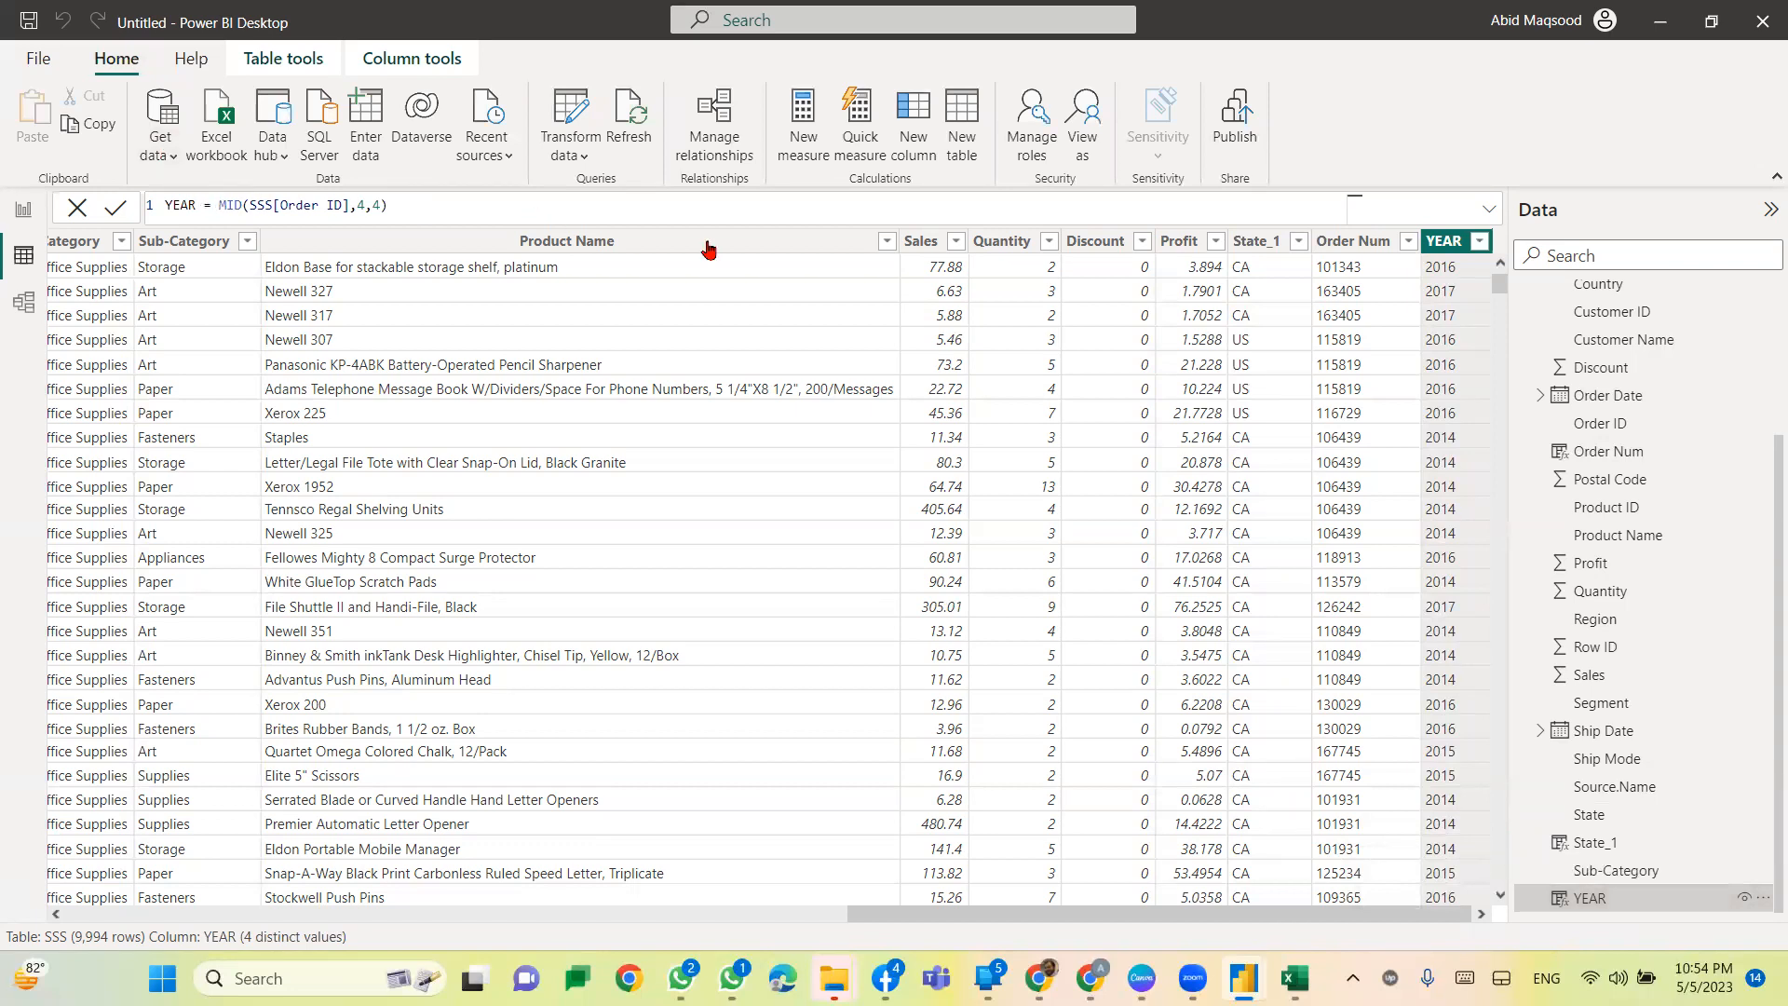
left_click(432, 54)
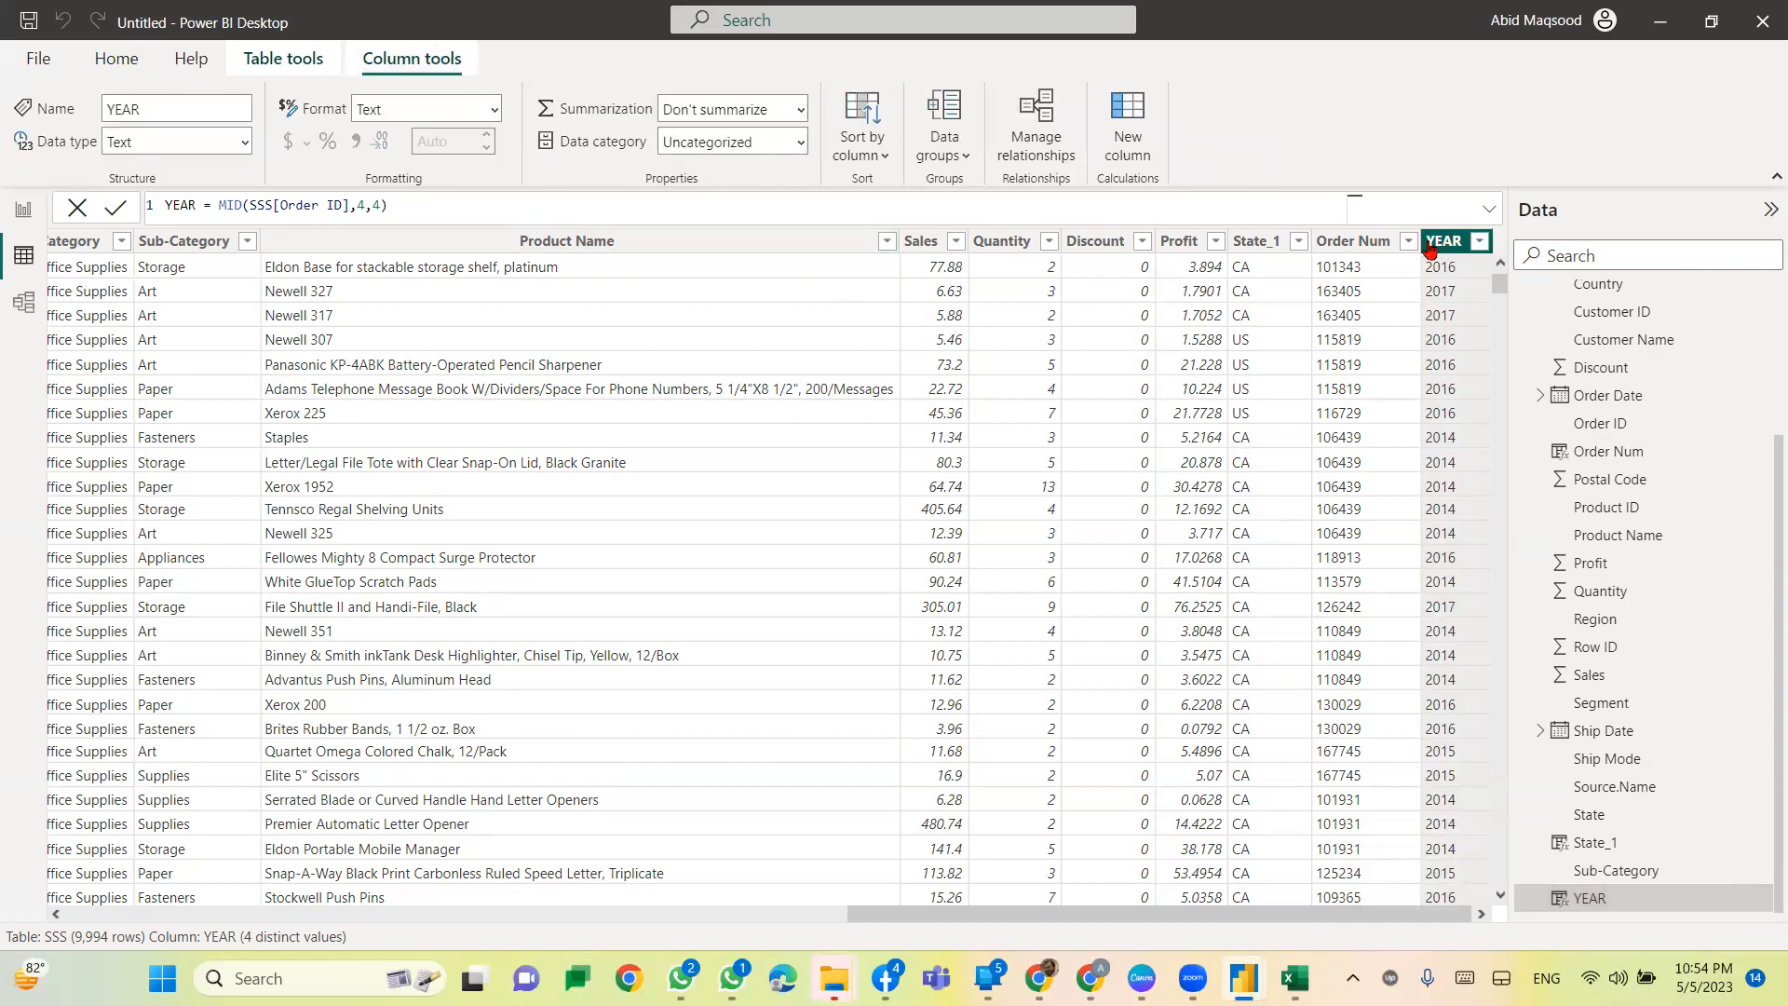
left_click(247, 142)
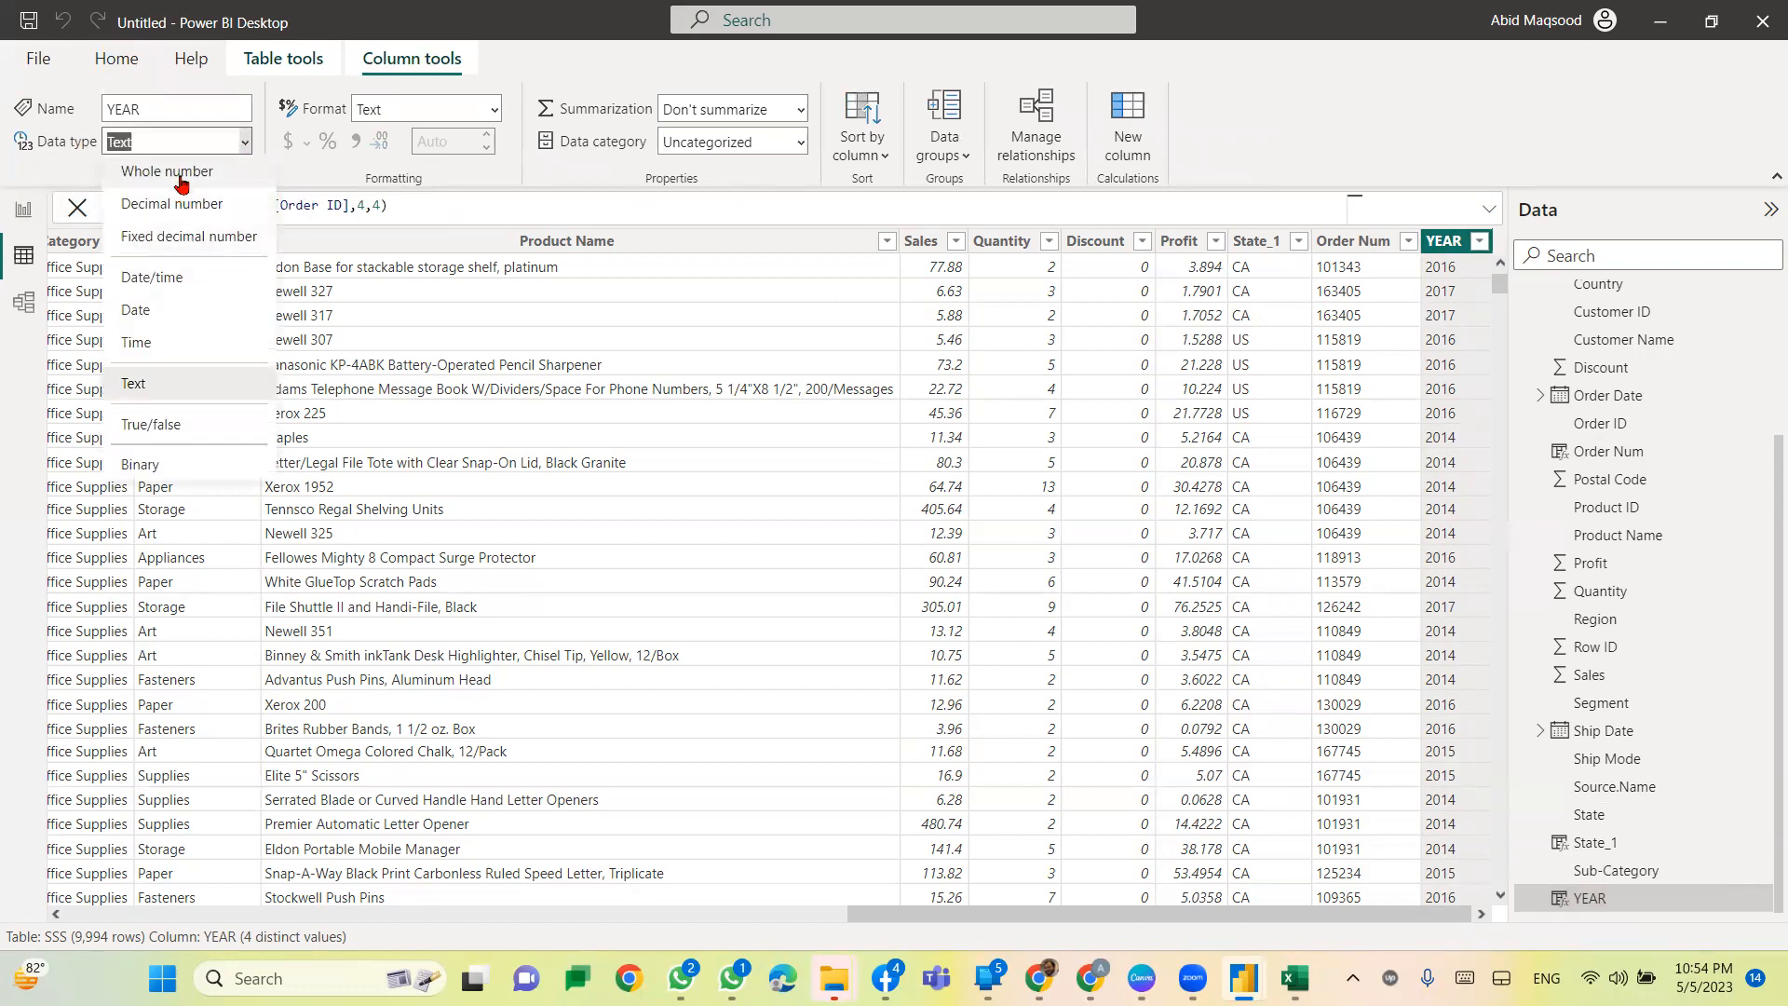
left_click(180, 172)
left_click(1025, 562)
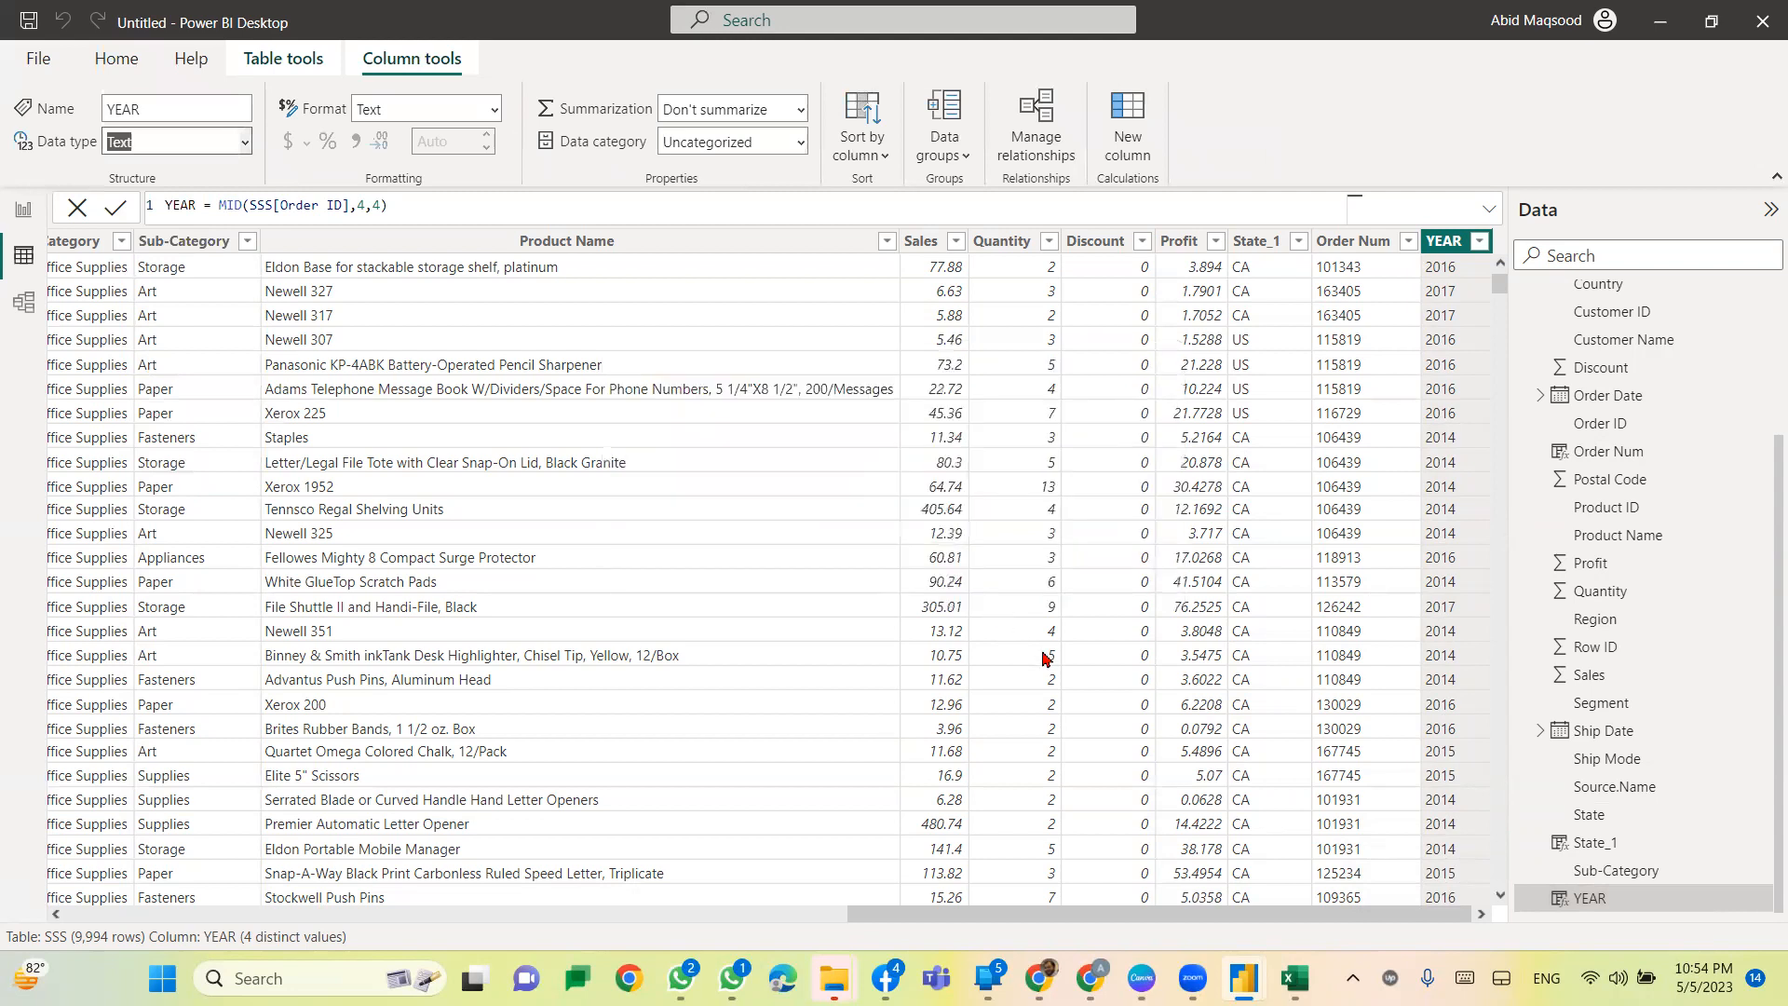
Step: Change the data type of the Order Num column to Whole number and accept the change
left_click(1369, 244)
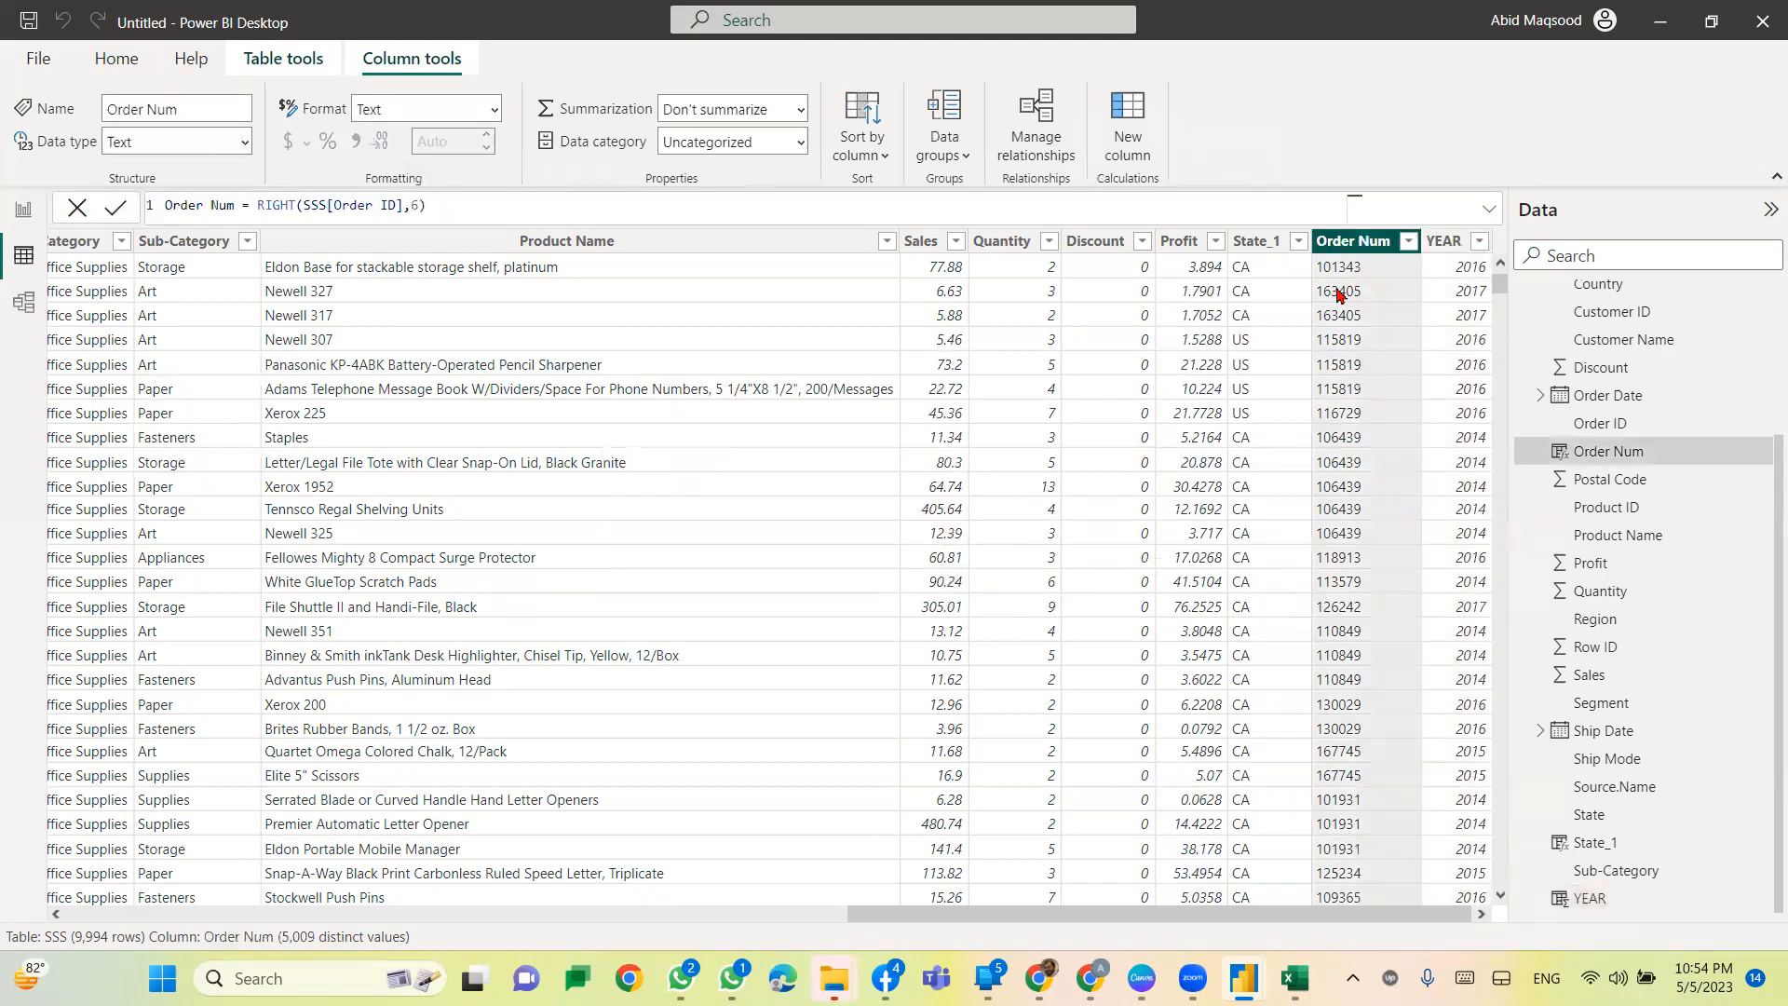
left_click(245, 142)
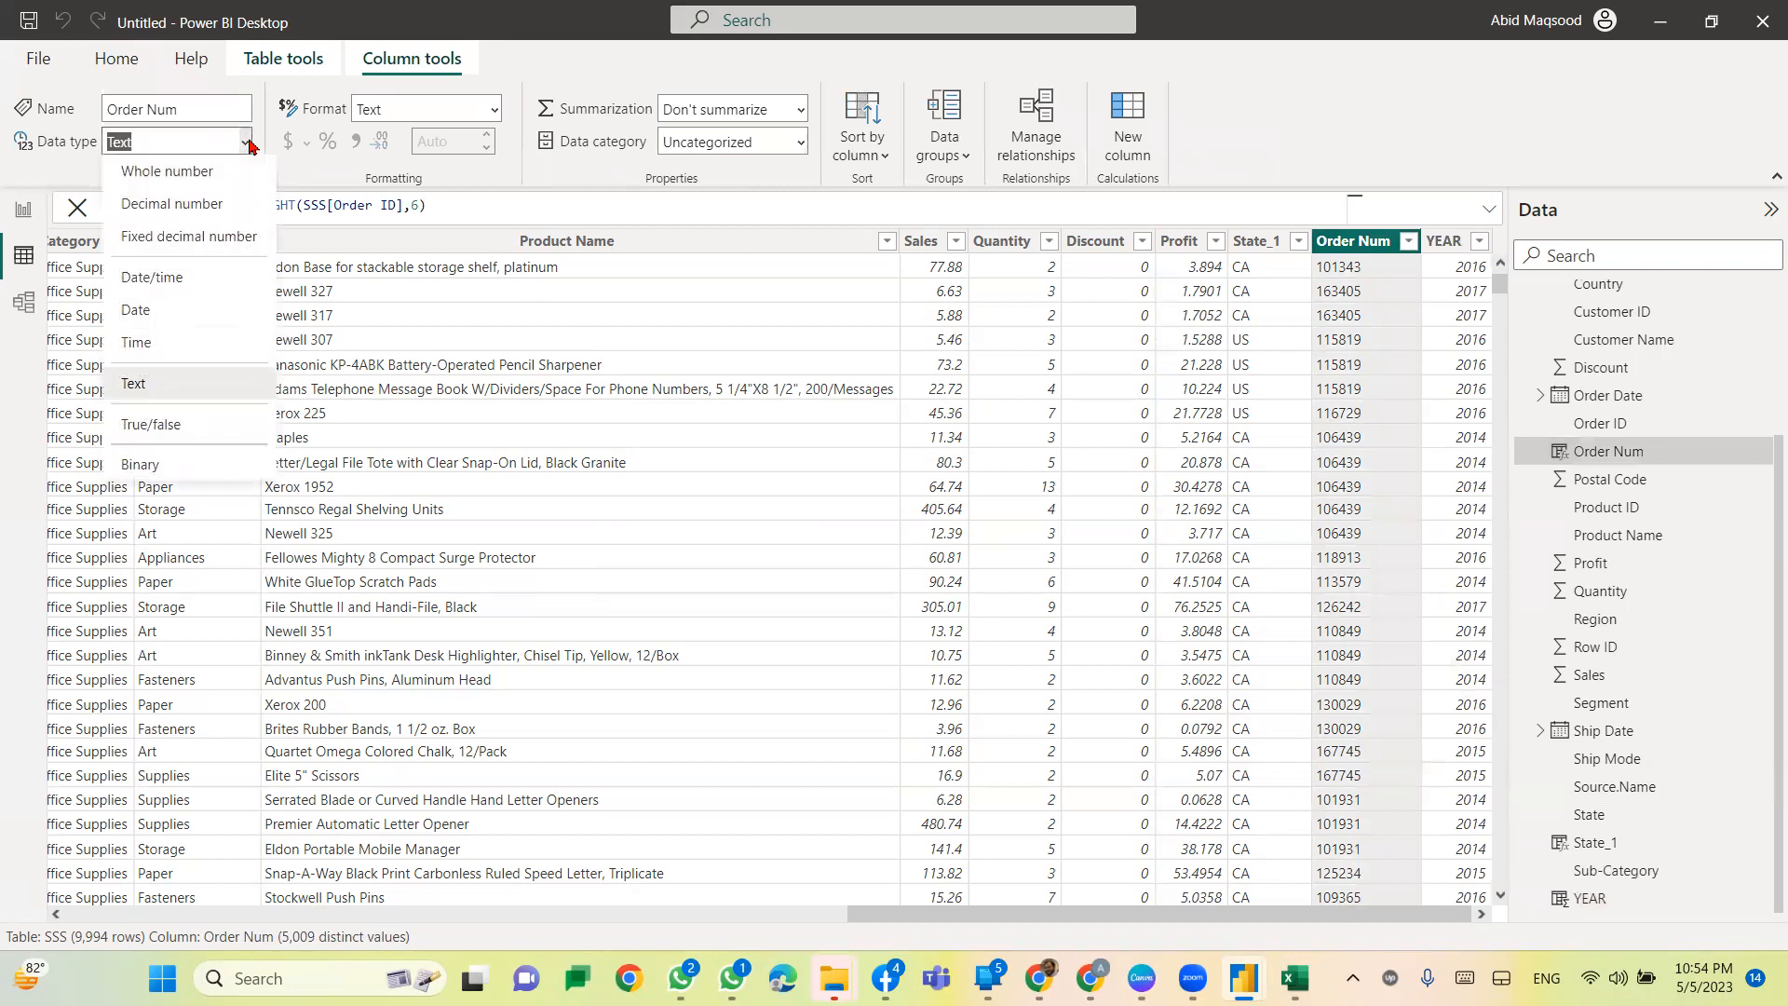
left_click(204, 173)
left_click(1022, 564)
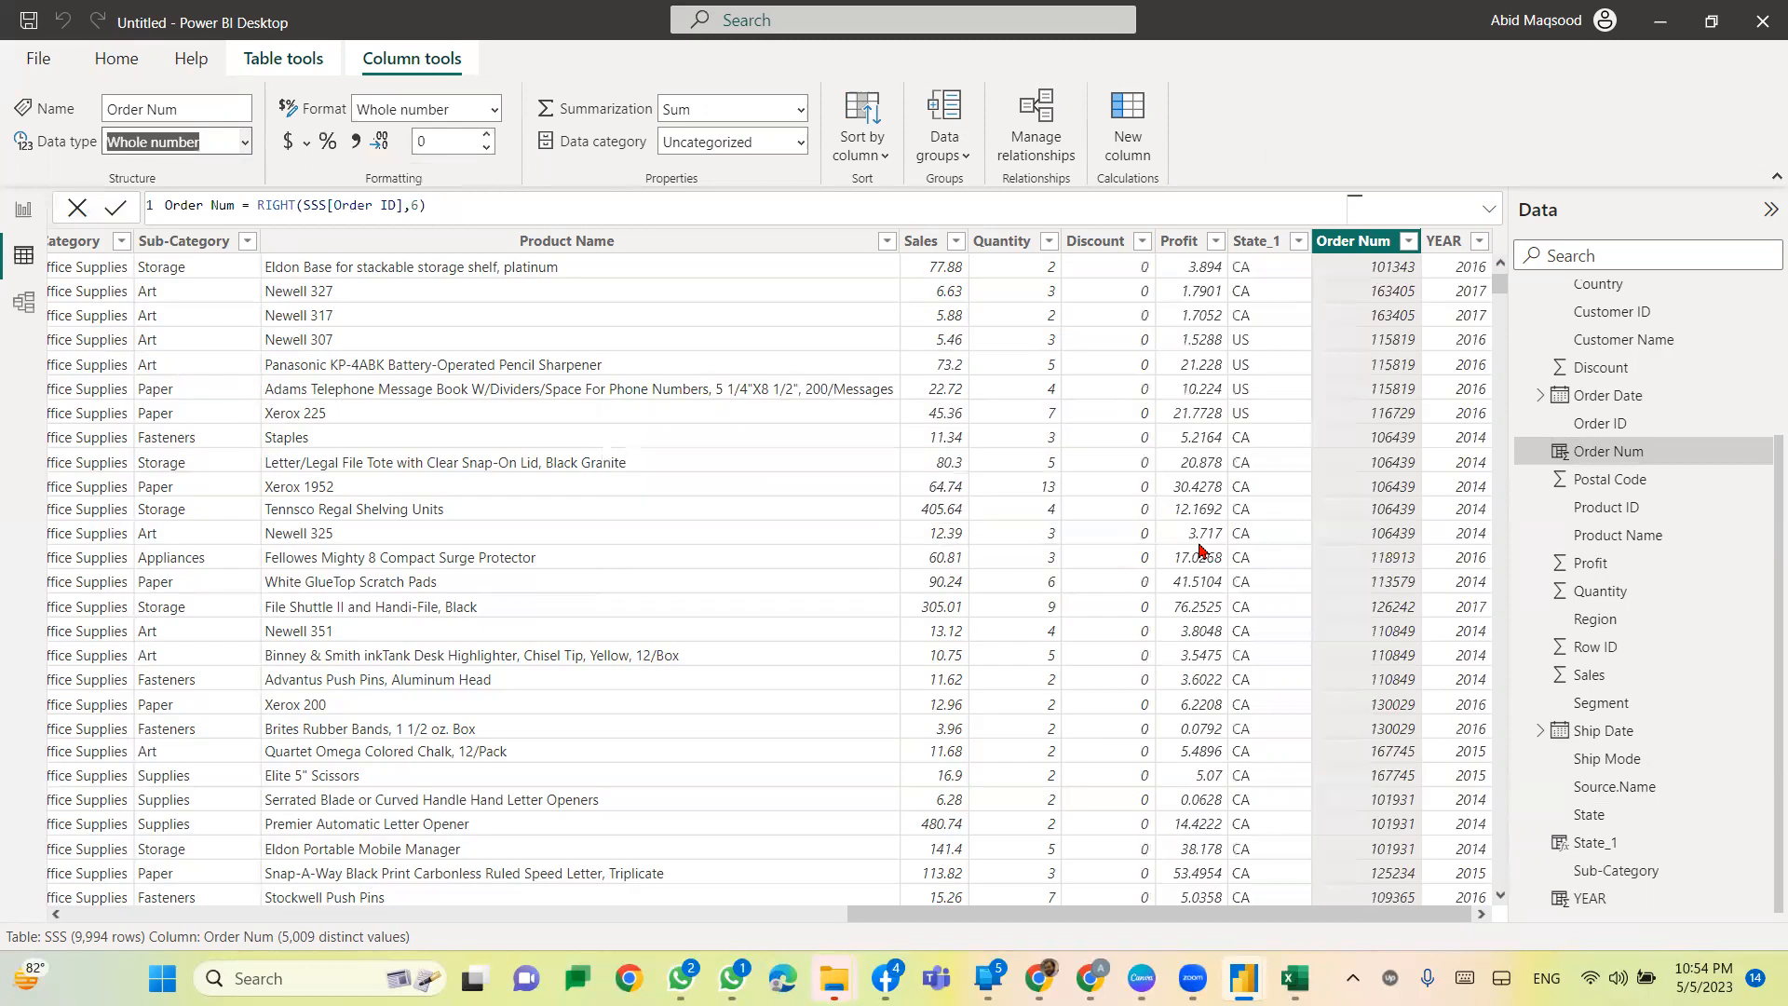
left_click(1363, 269)
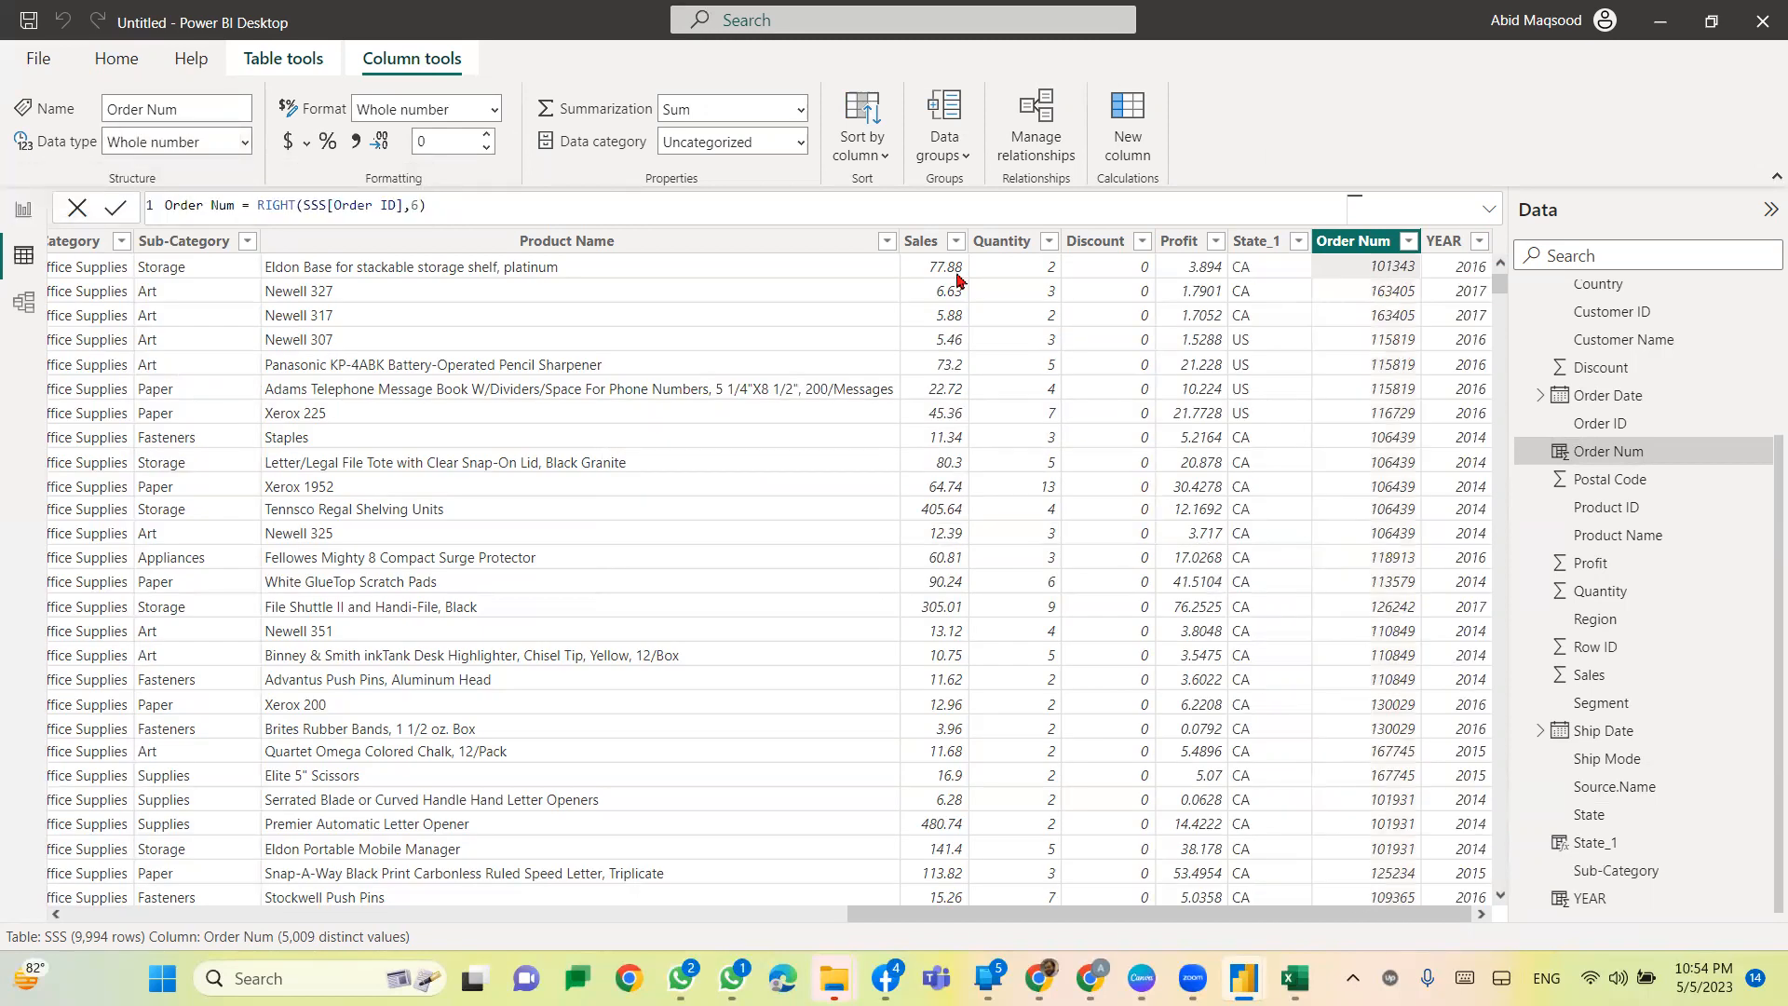
Step: Wrap the Order Num formula in VALUE so it reads VALUE(RIGHT(SSS[Order ID],6))
left_click(258, 205)
type("VALUE(")
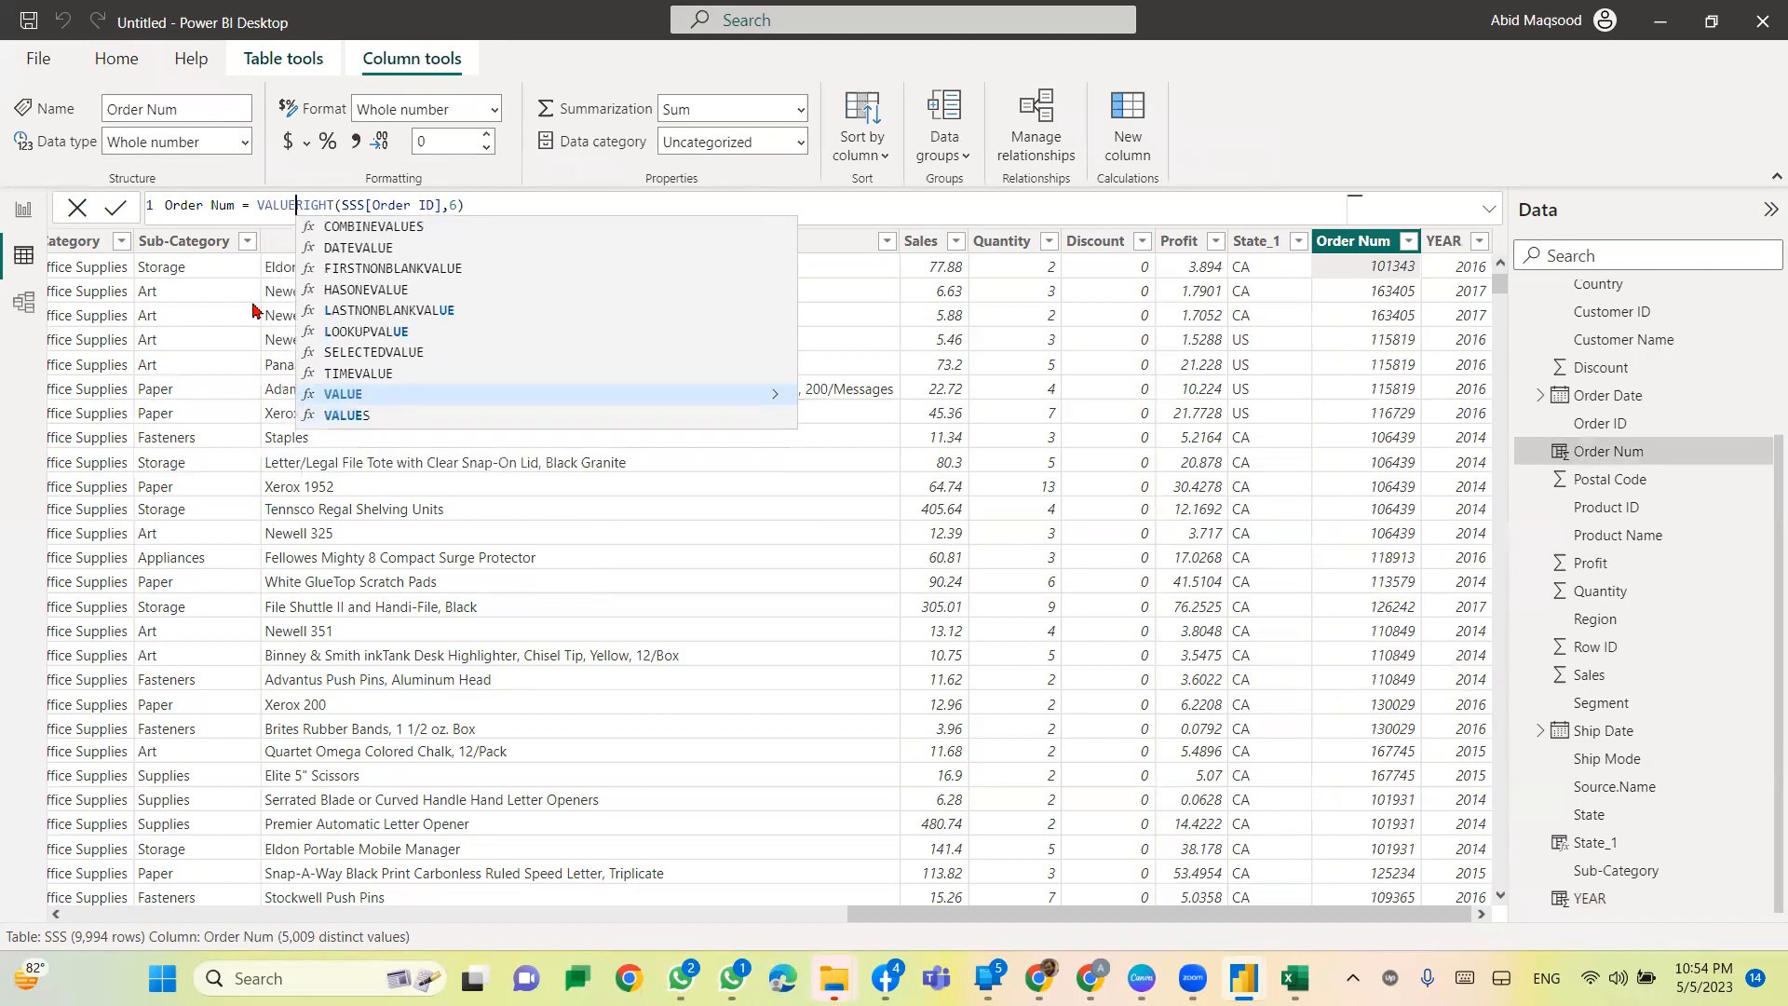
key("End")
type("))")
key("Return")
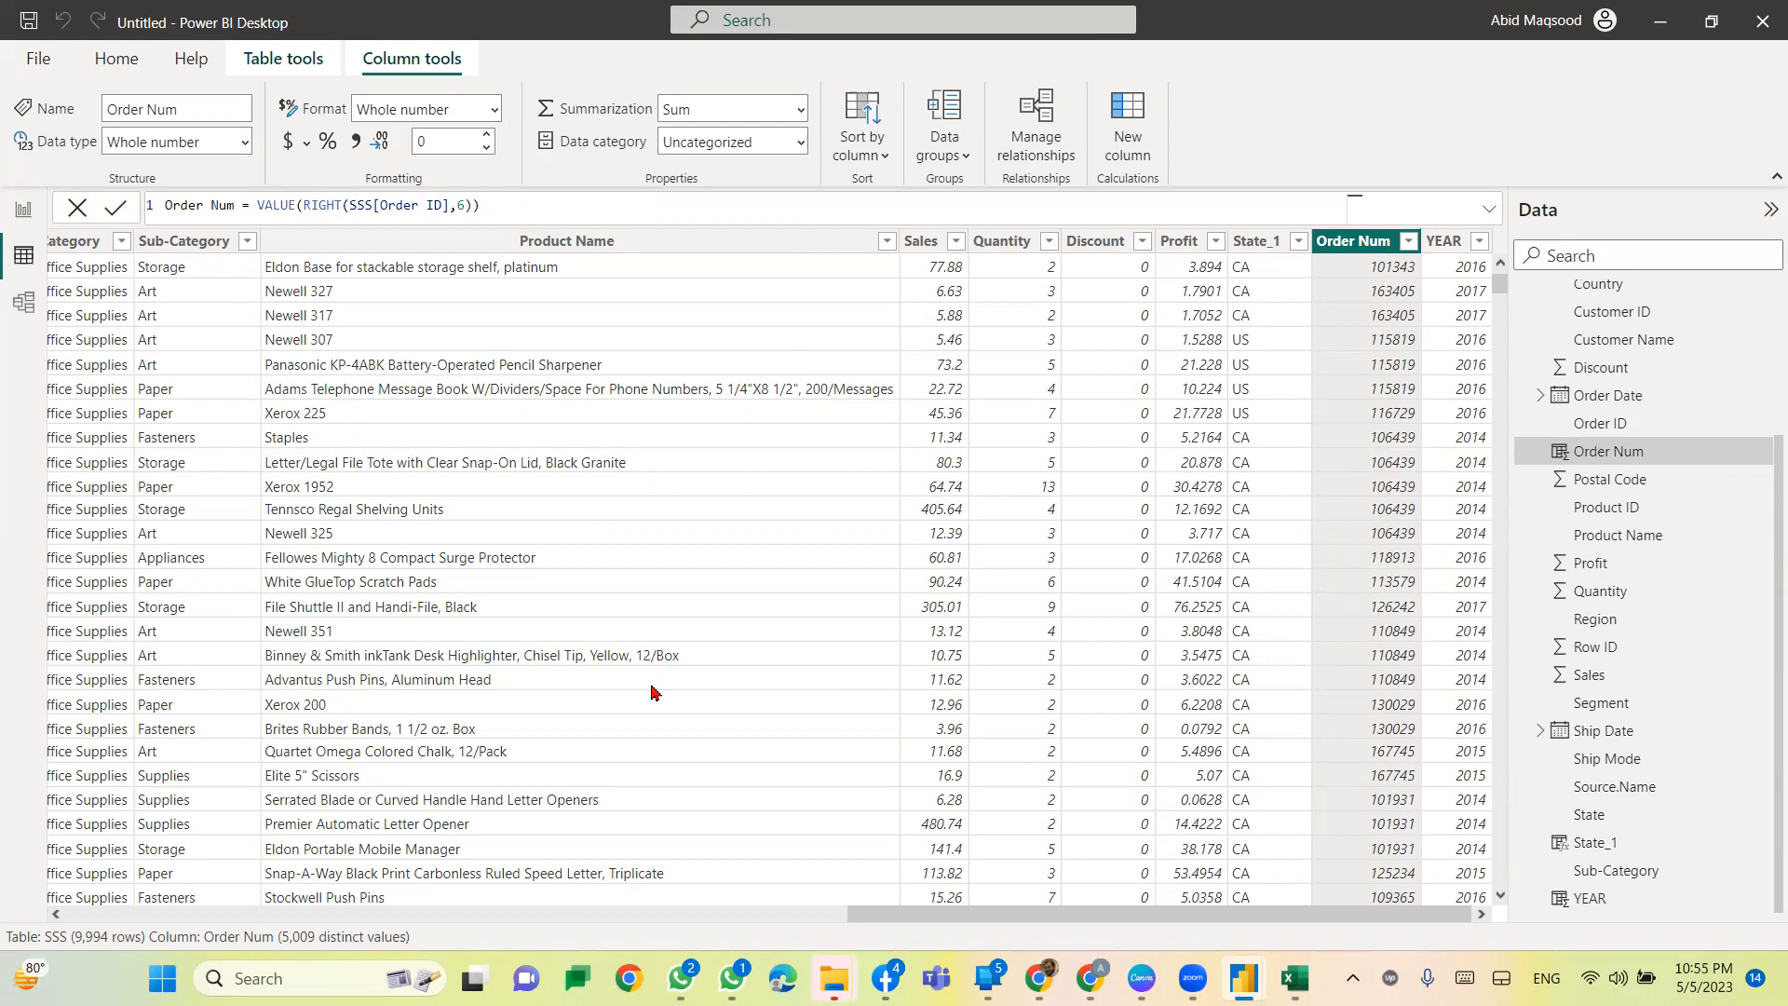
Step: Compare the Order ID values with the Order Num column in the SSS table
left_click_drag(1071, 916, 624, 922)
scroll(604, 927, "left", 5)
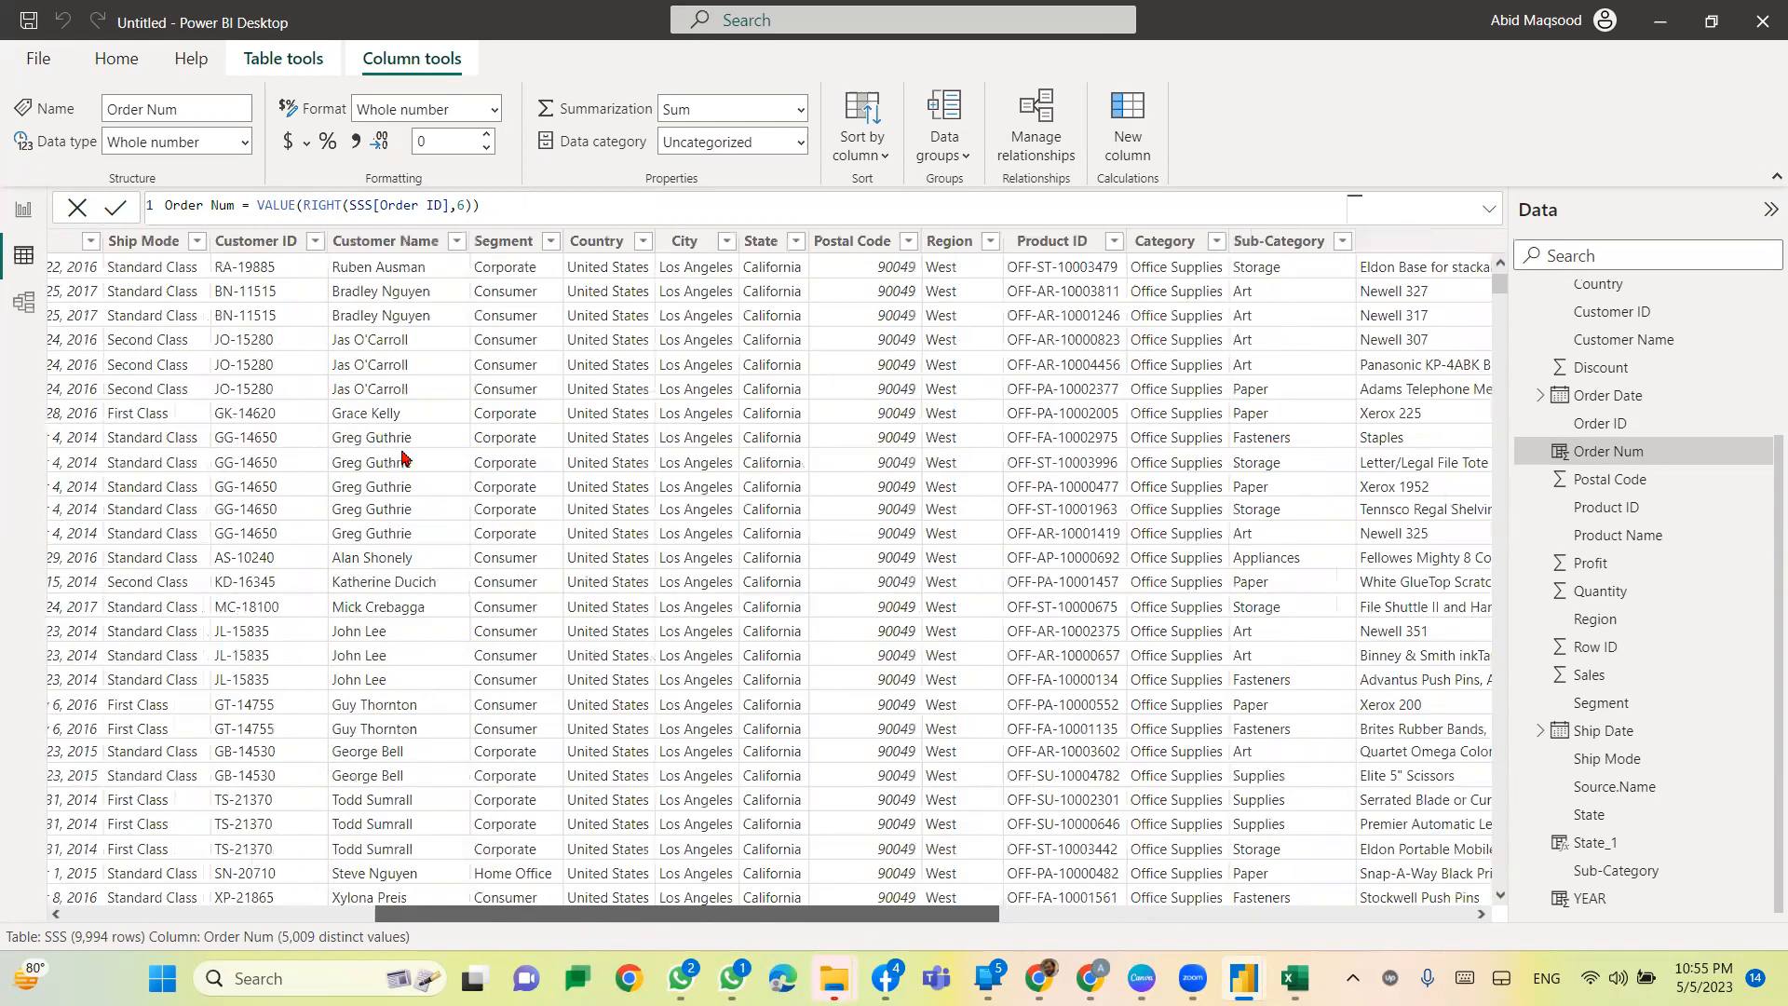
scroll(407, 458, "left", 1)
left_click_drag(619, 911, 170, 313)
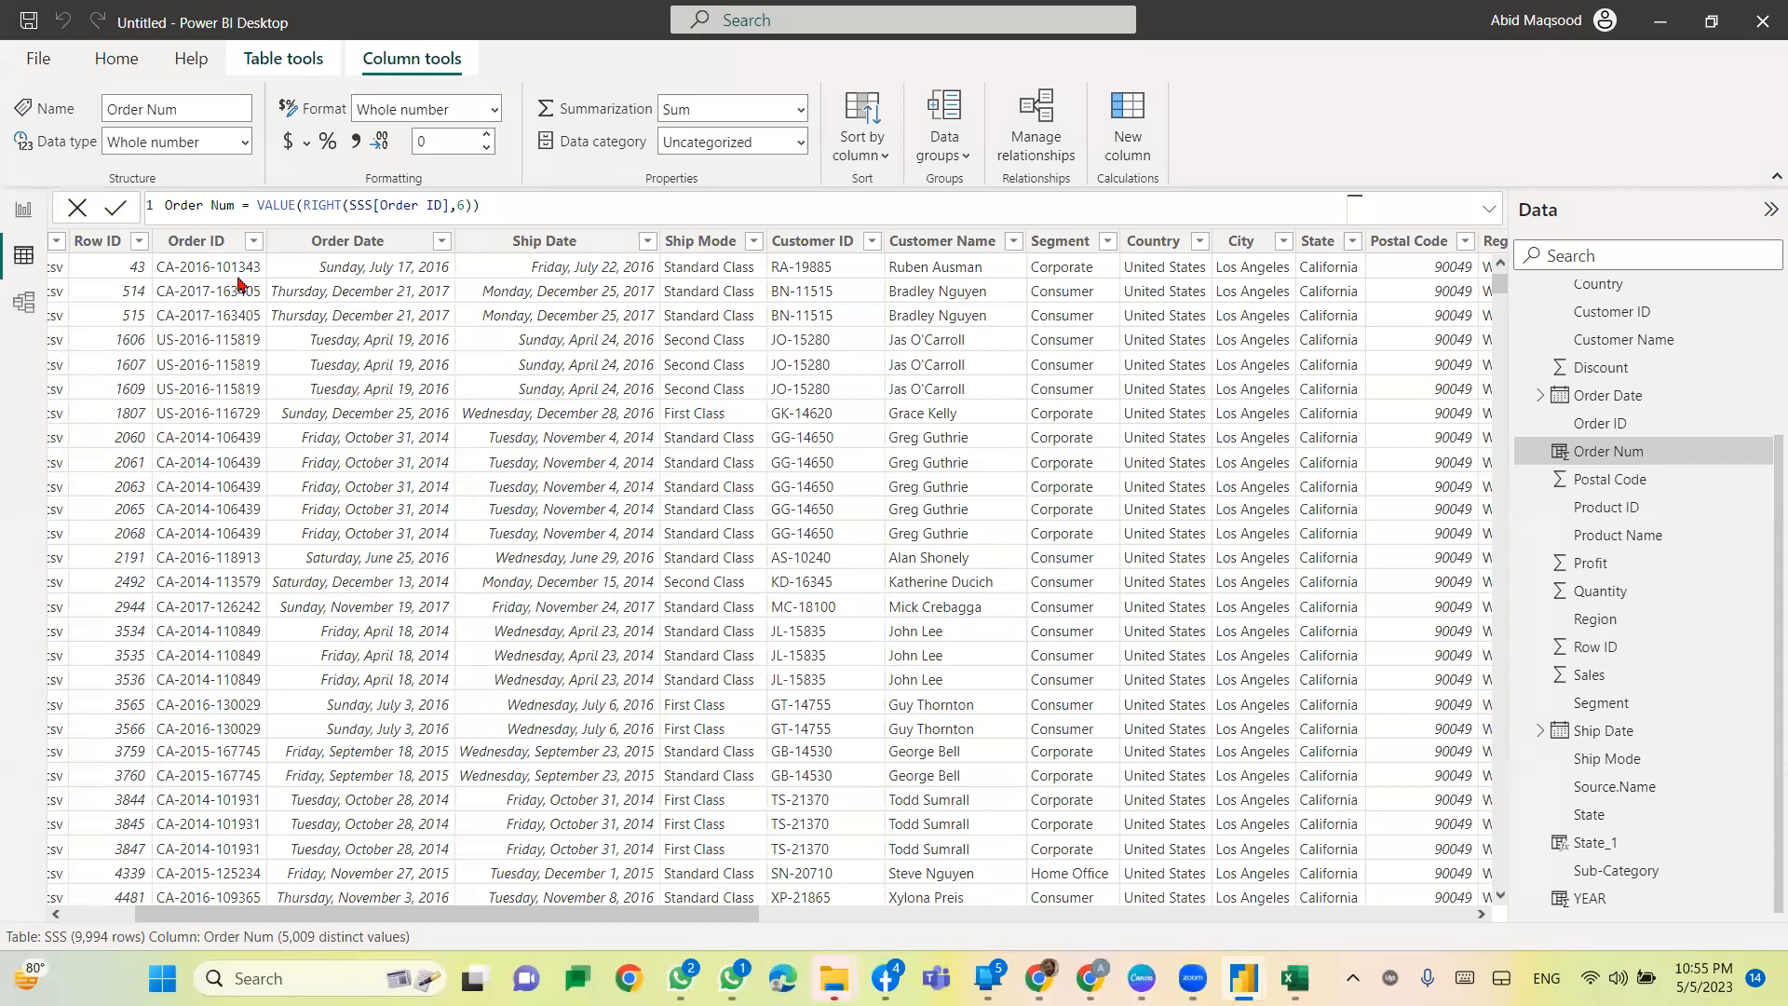
left_click_drag(522, 918, 1467, 942)
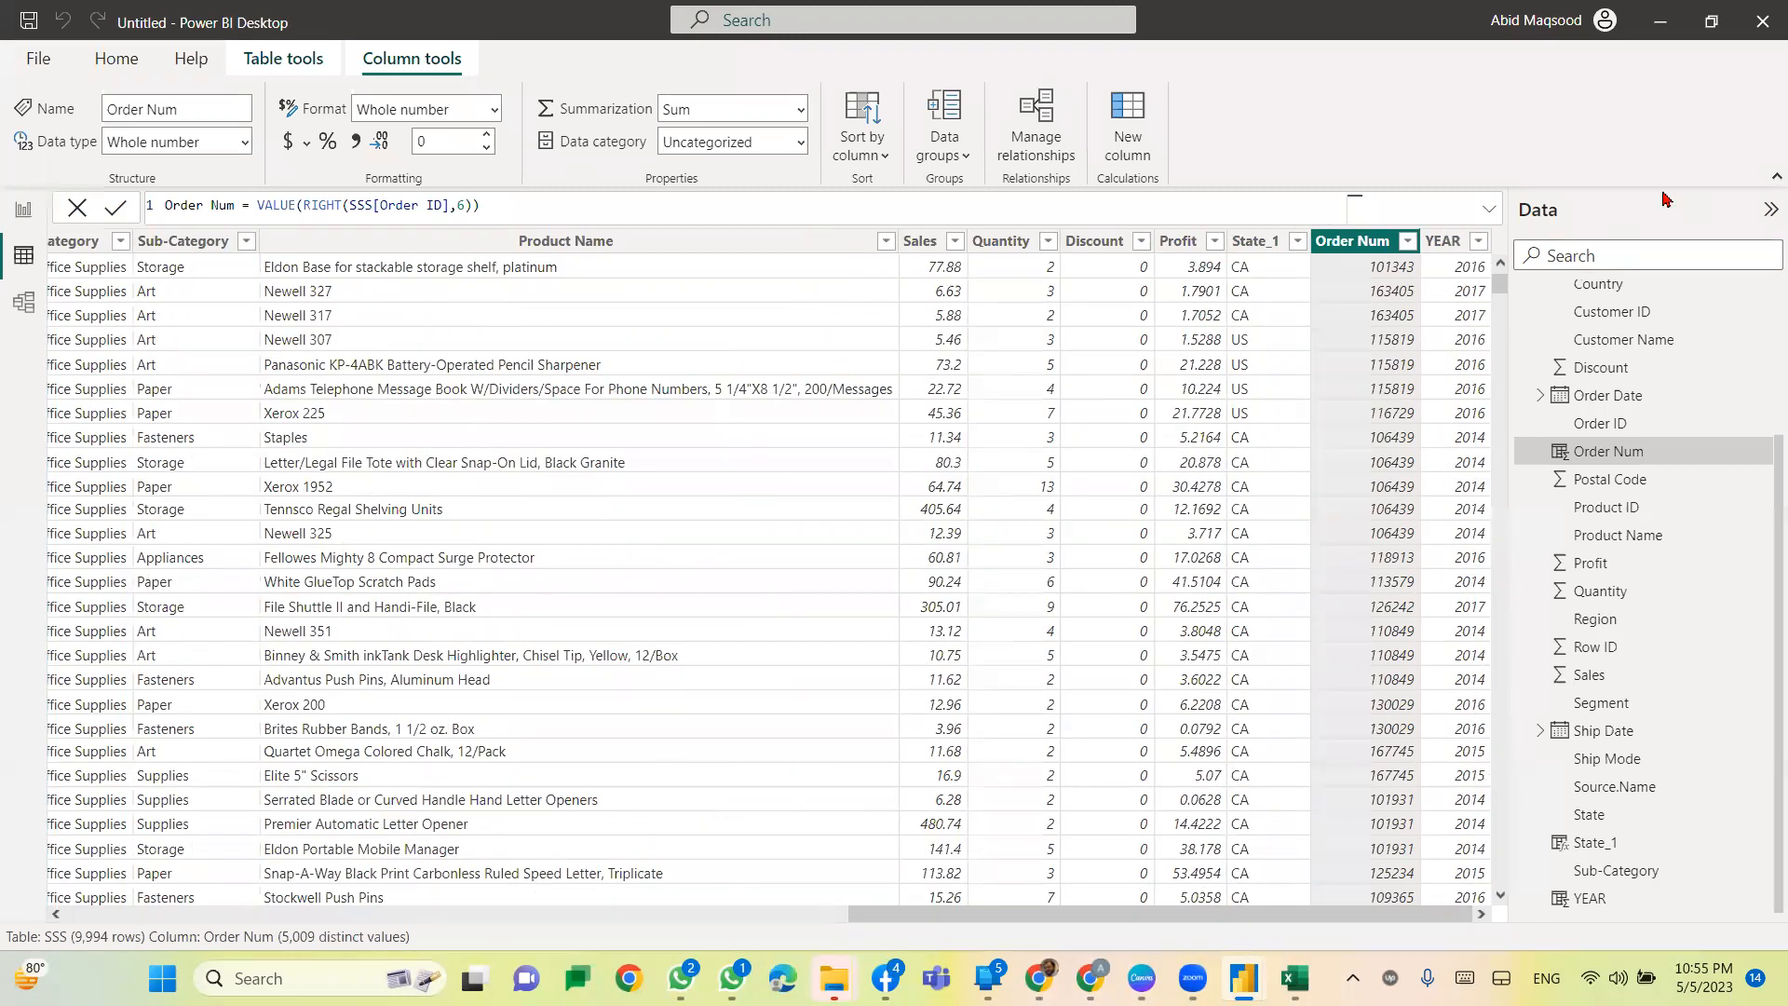
Step: Add a calculated column named Newwell to the SSS table and start its formula with the FIND function
left_click(1122, 109)
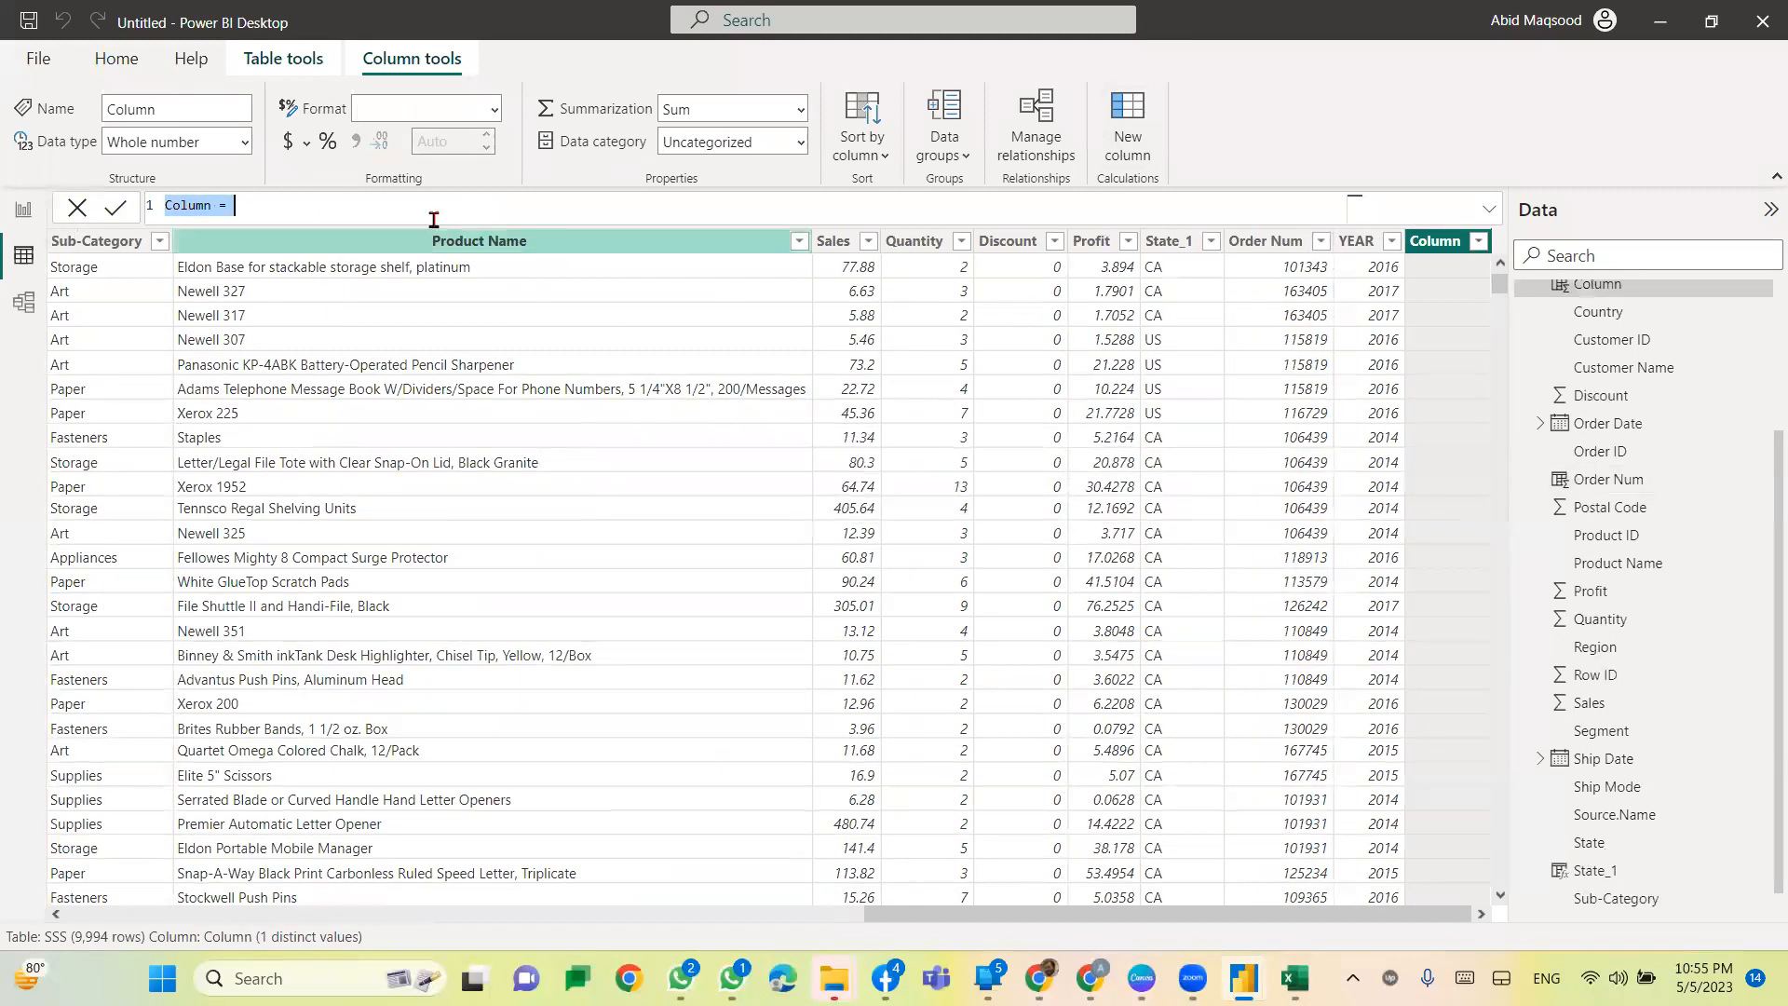
double_click(193, 204)
type("New")
type("ell")
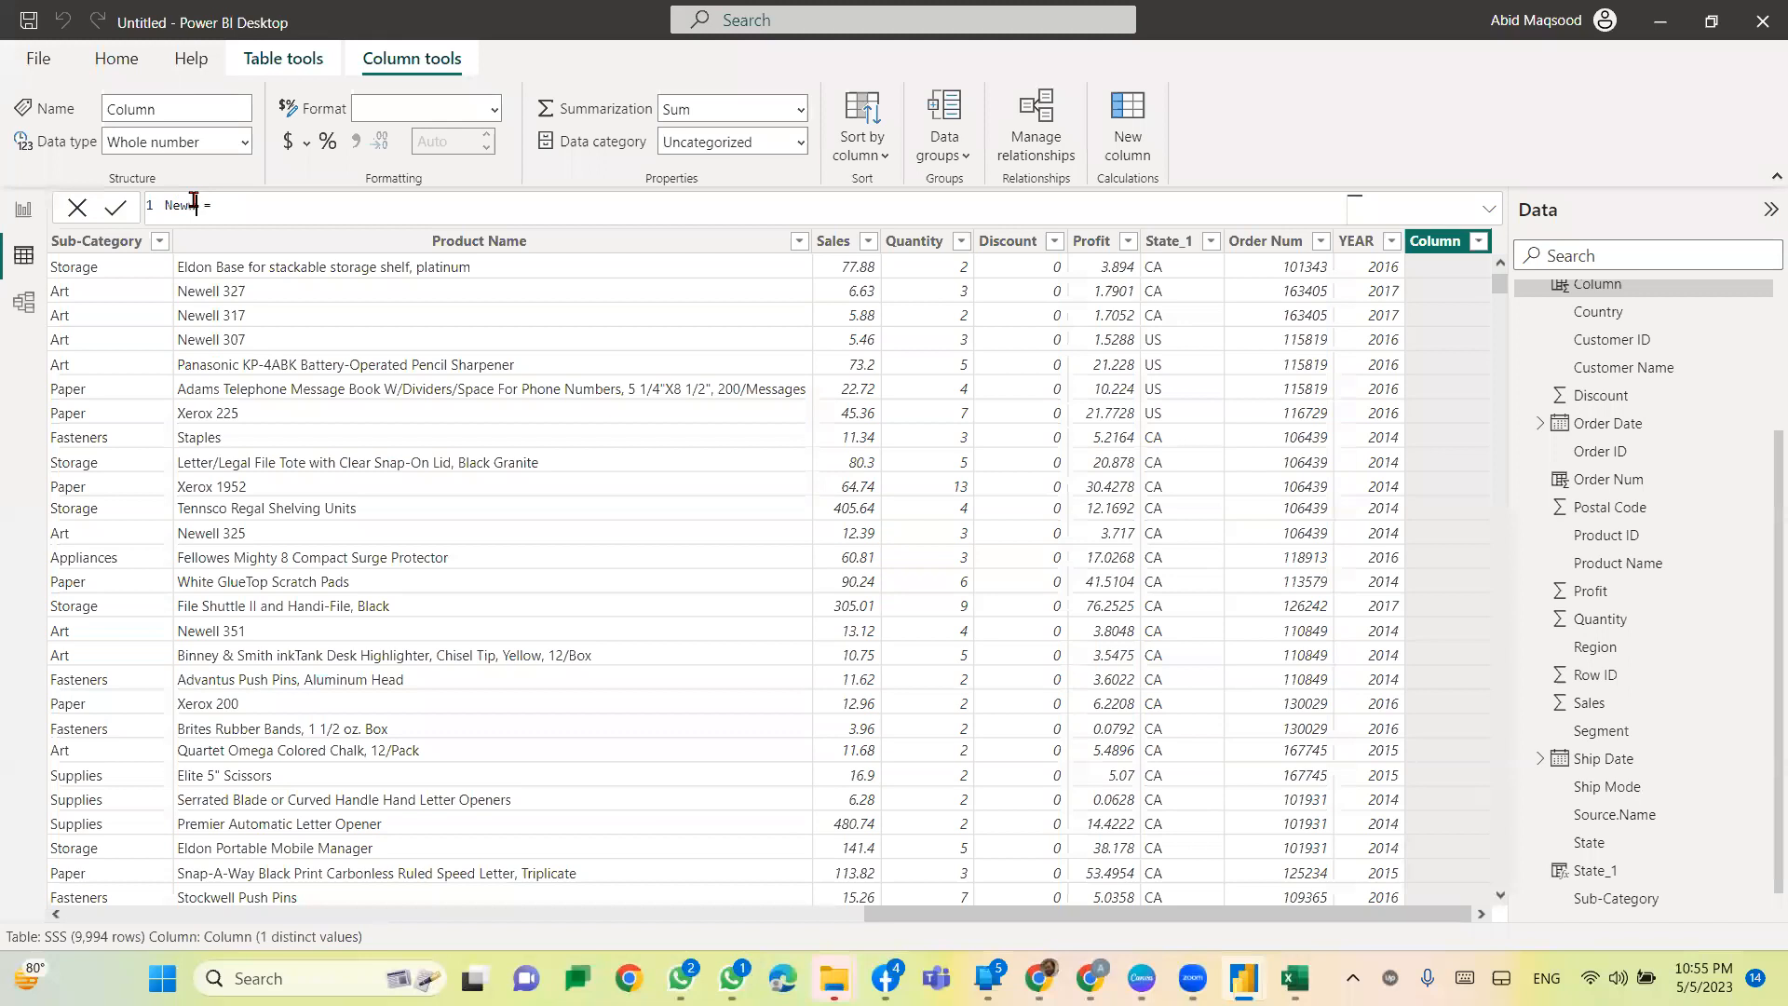
key("End")
type("fin")
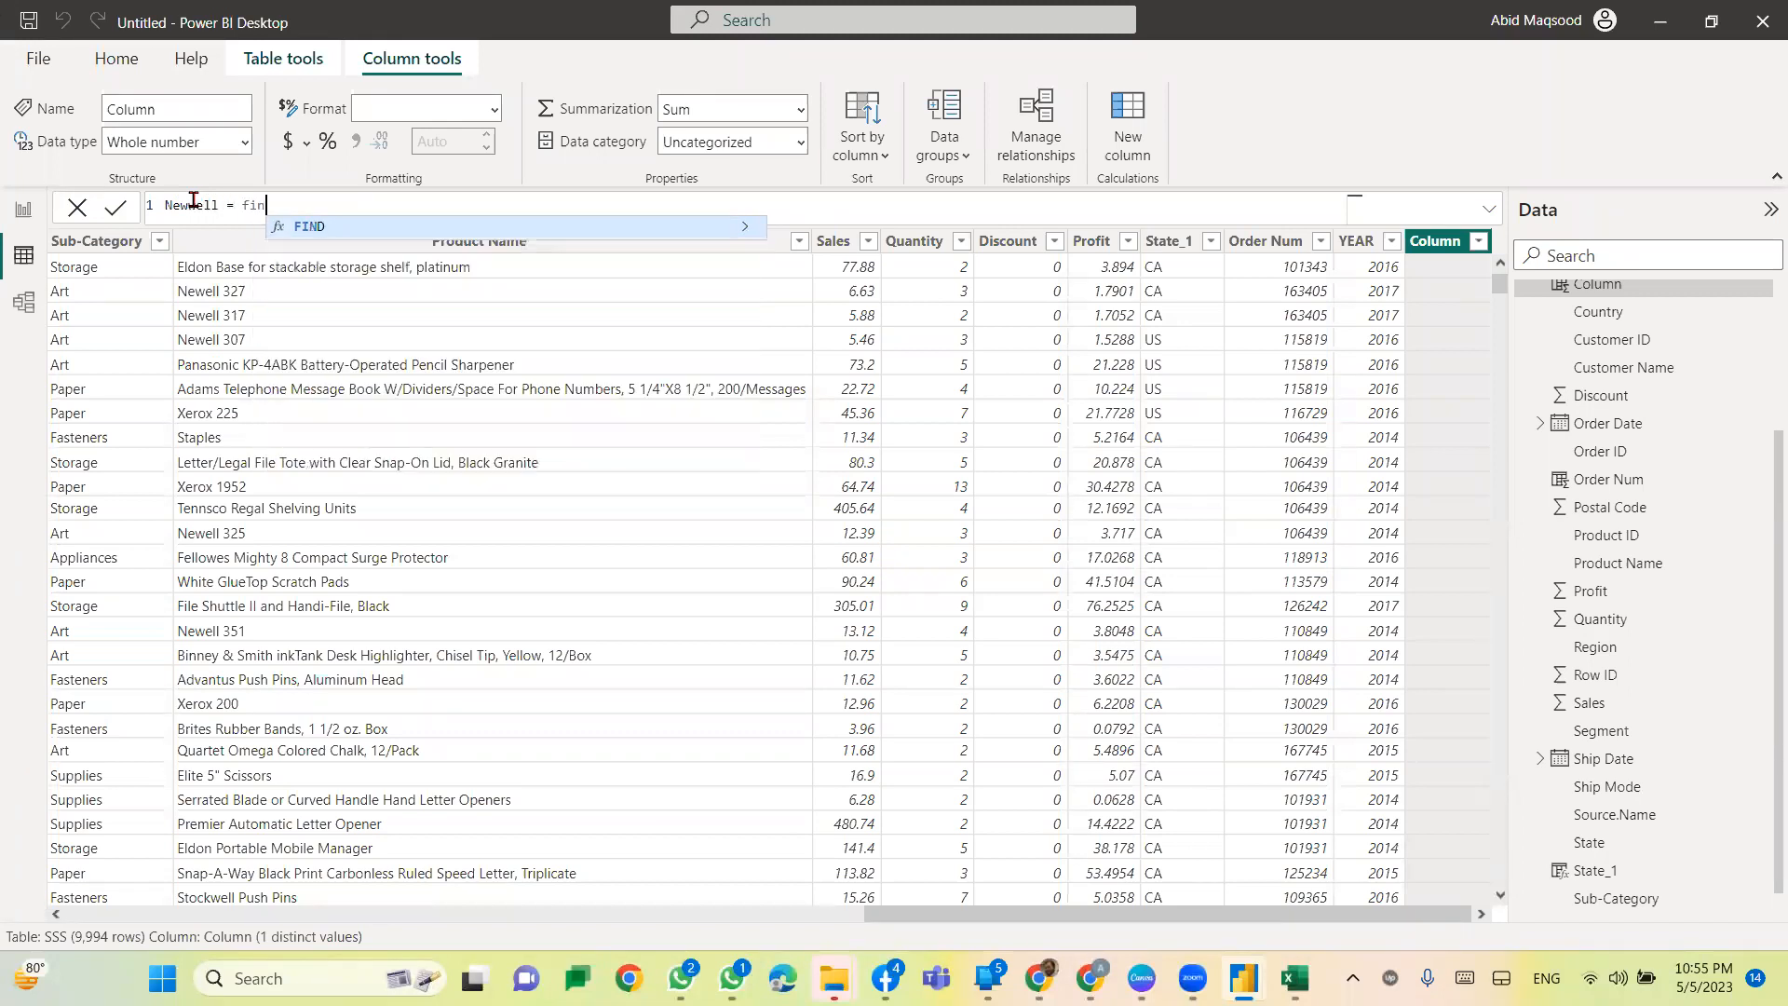
key("Tab")
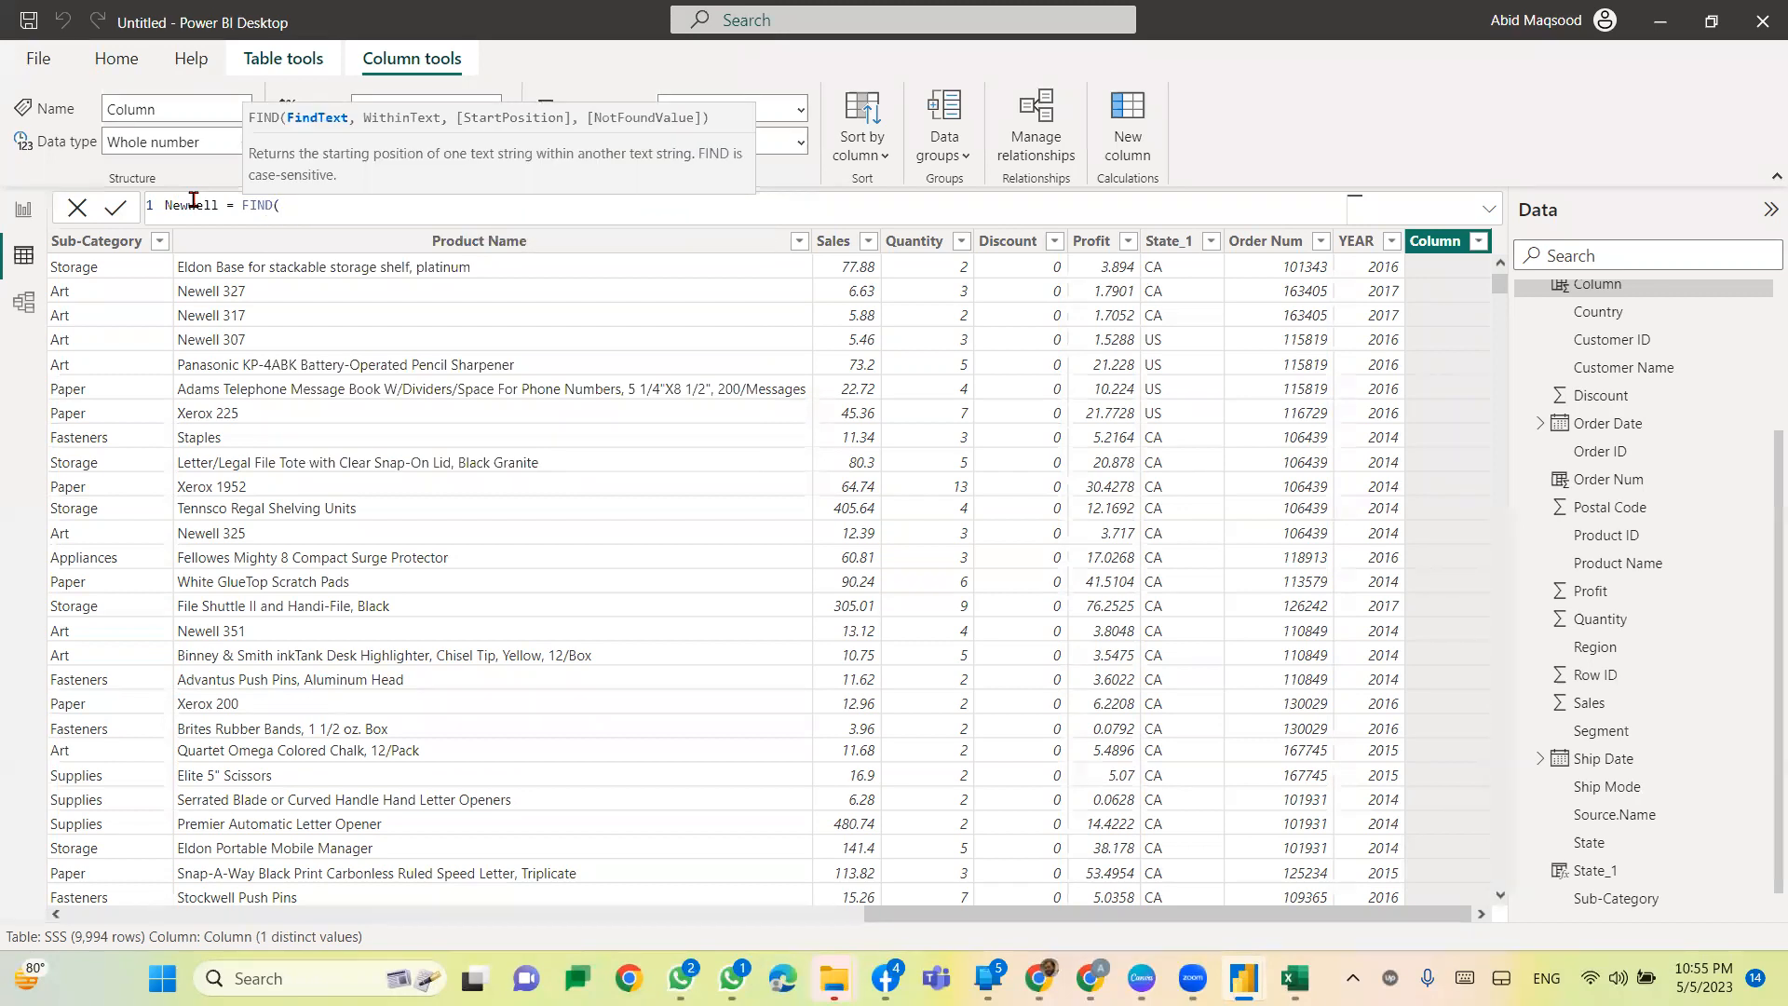
Step: Complete the Newwell formula as FIND("Newell",SSS[Product Name]) and commit it
type("\"Newell\",")
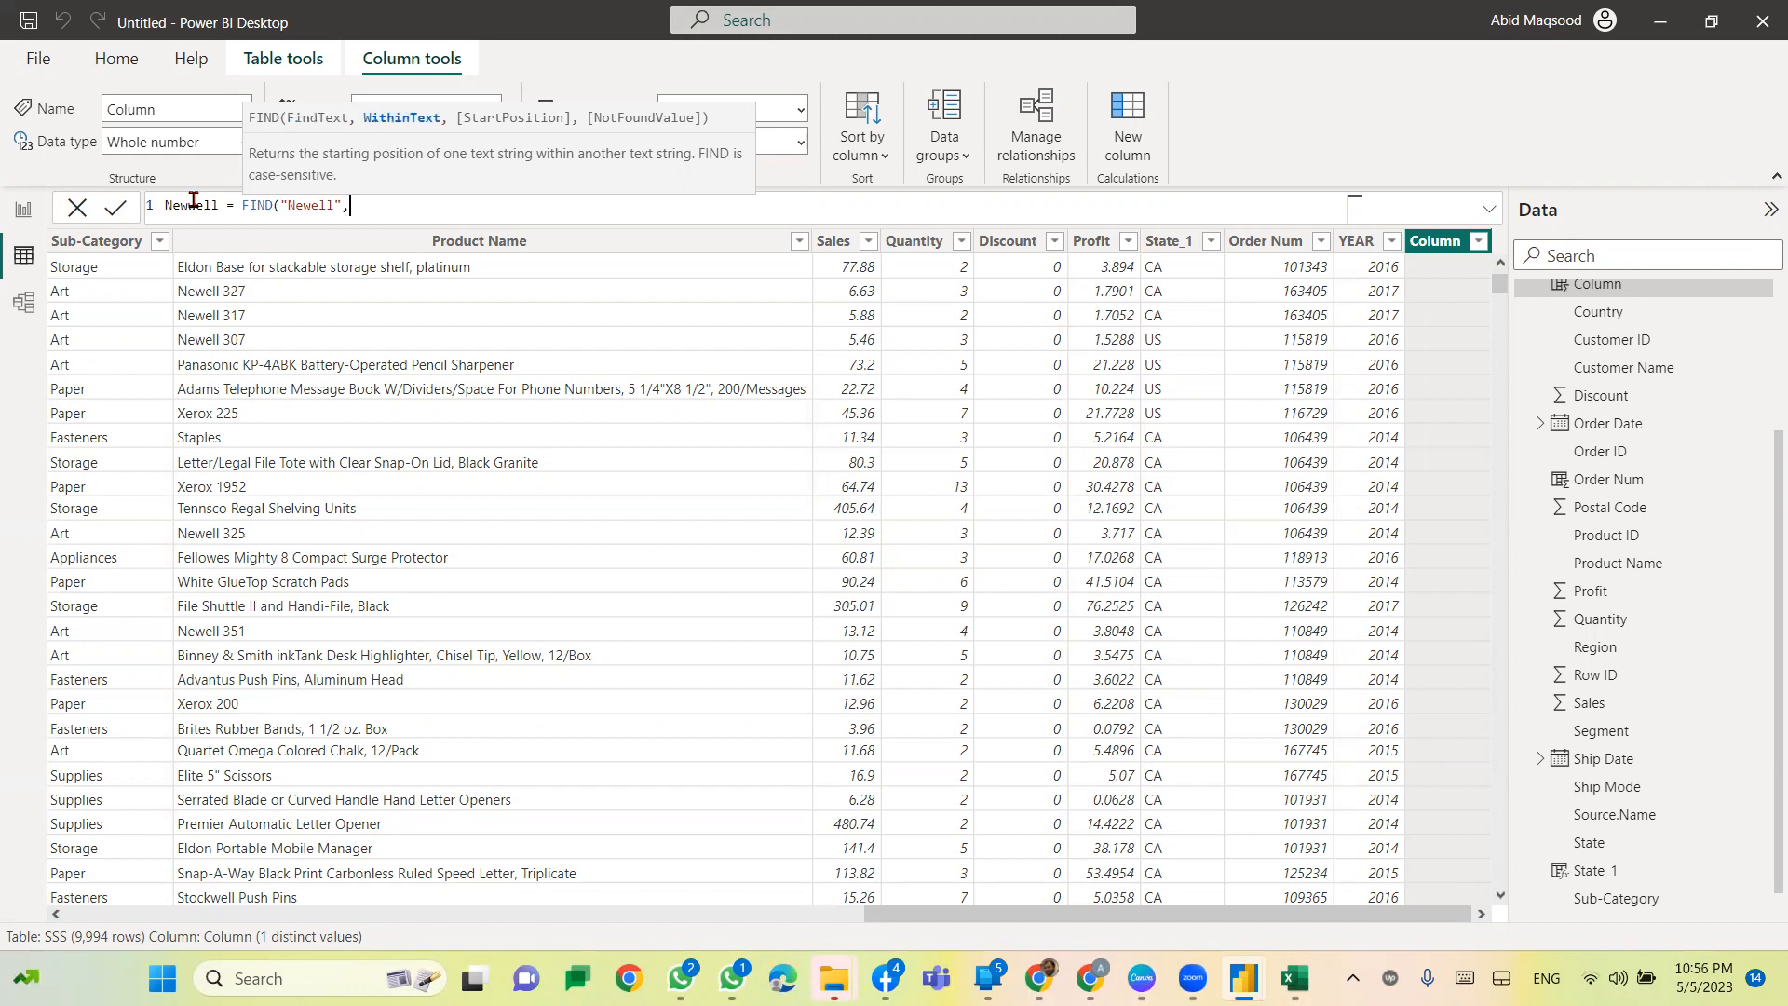
type("pro")
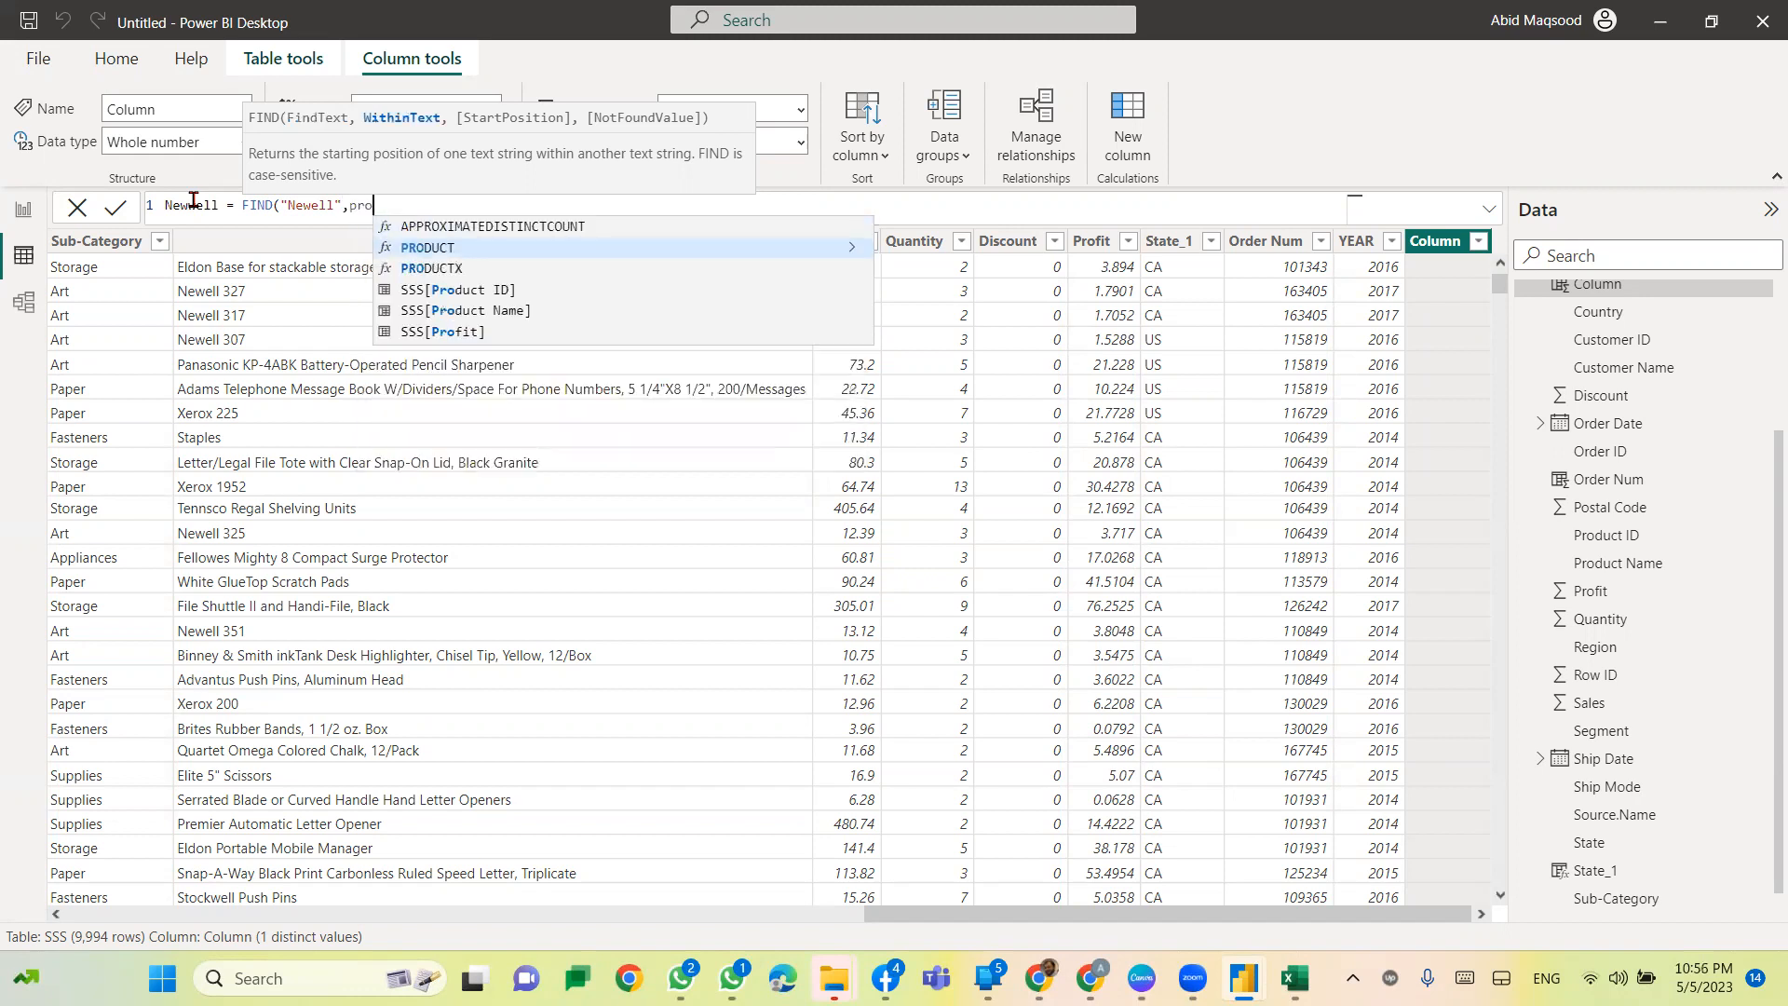
key("Down")
key("Down")
key("Down")
key("Tab")
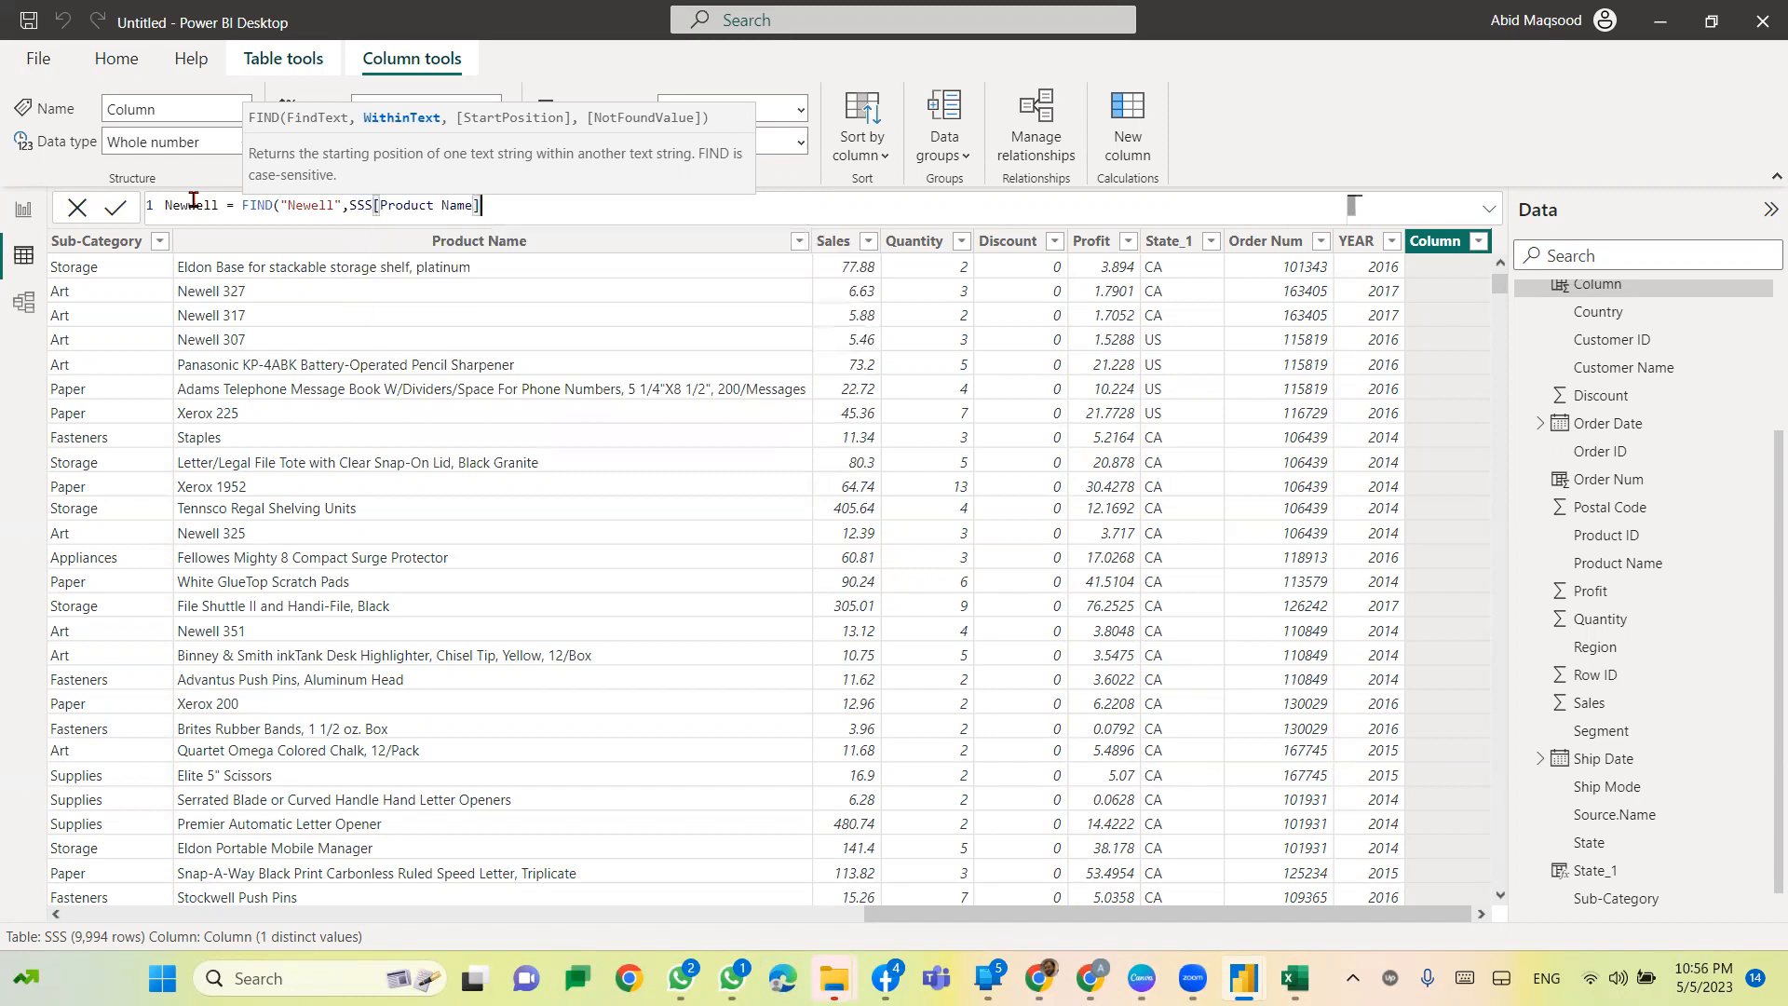
type(")")
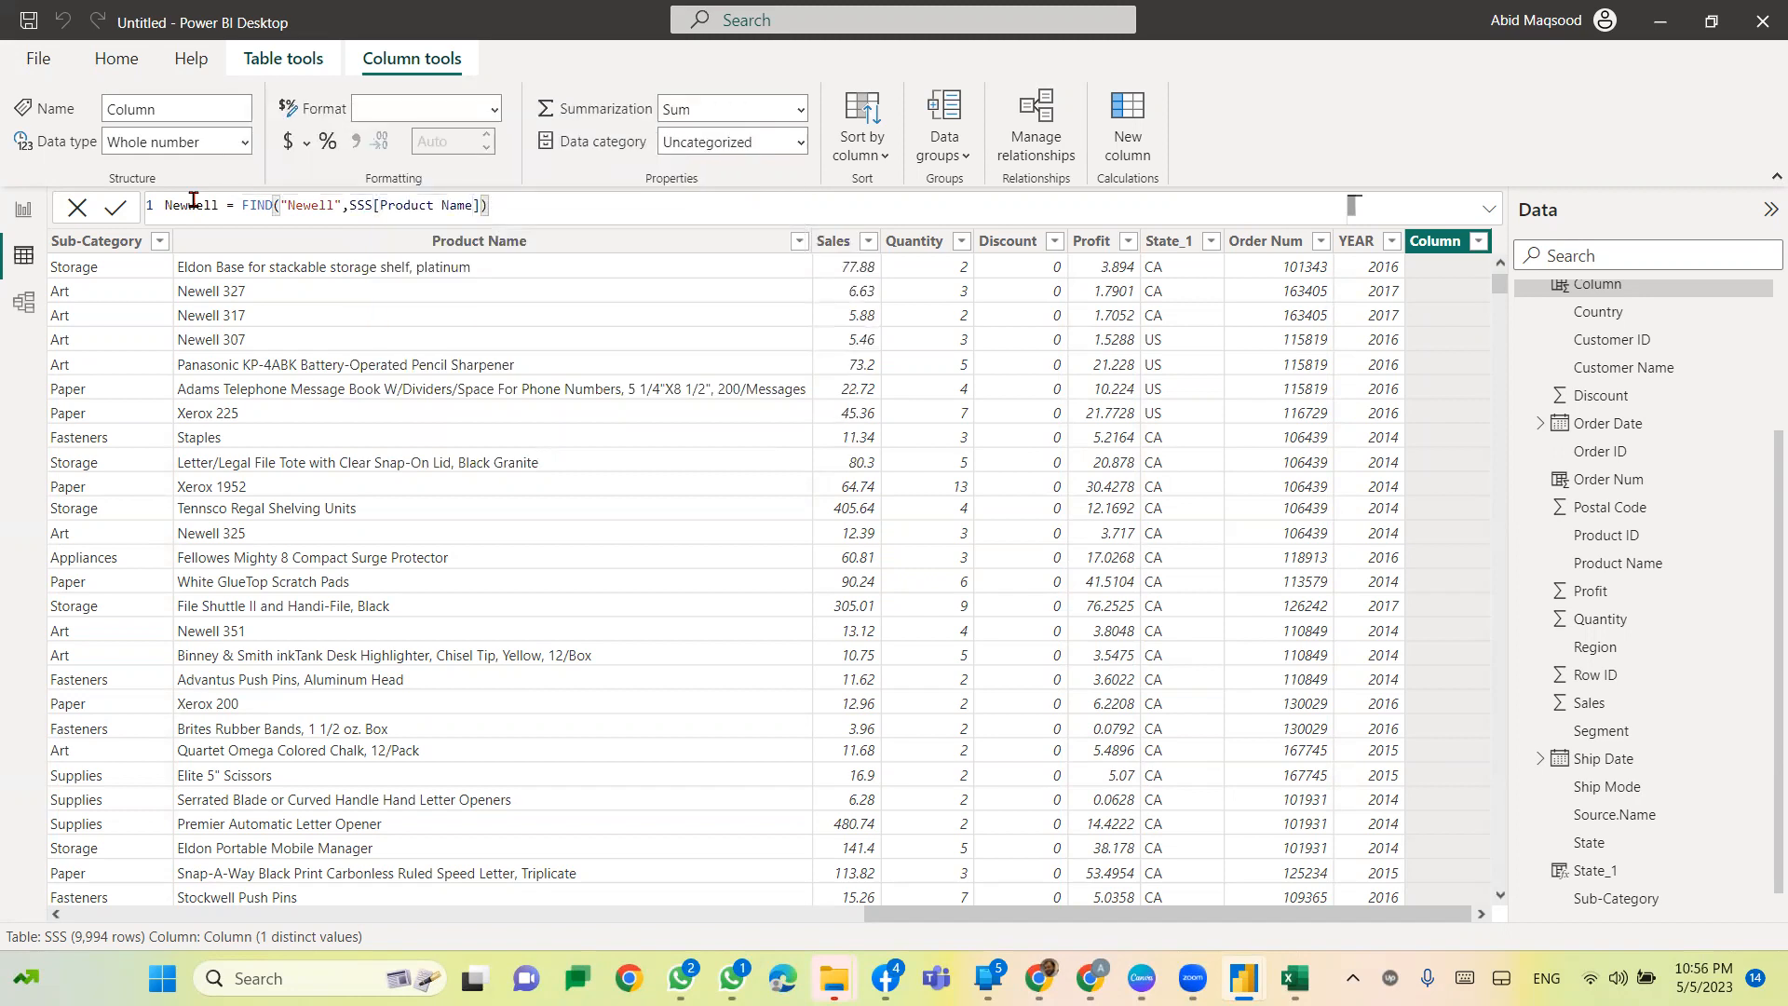
key("Return")
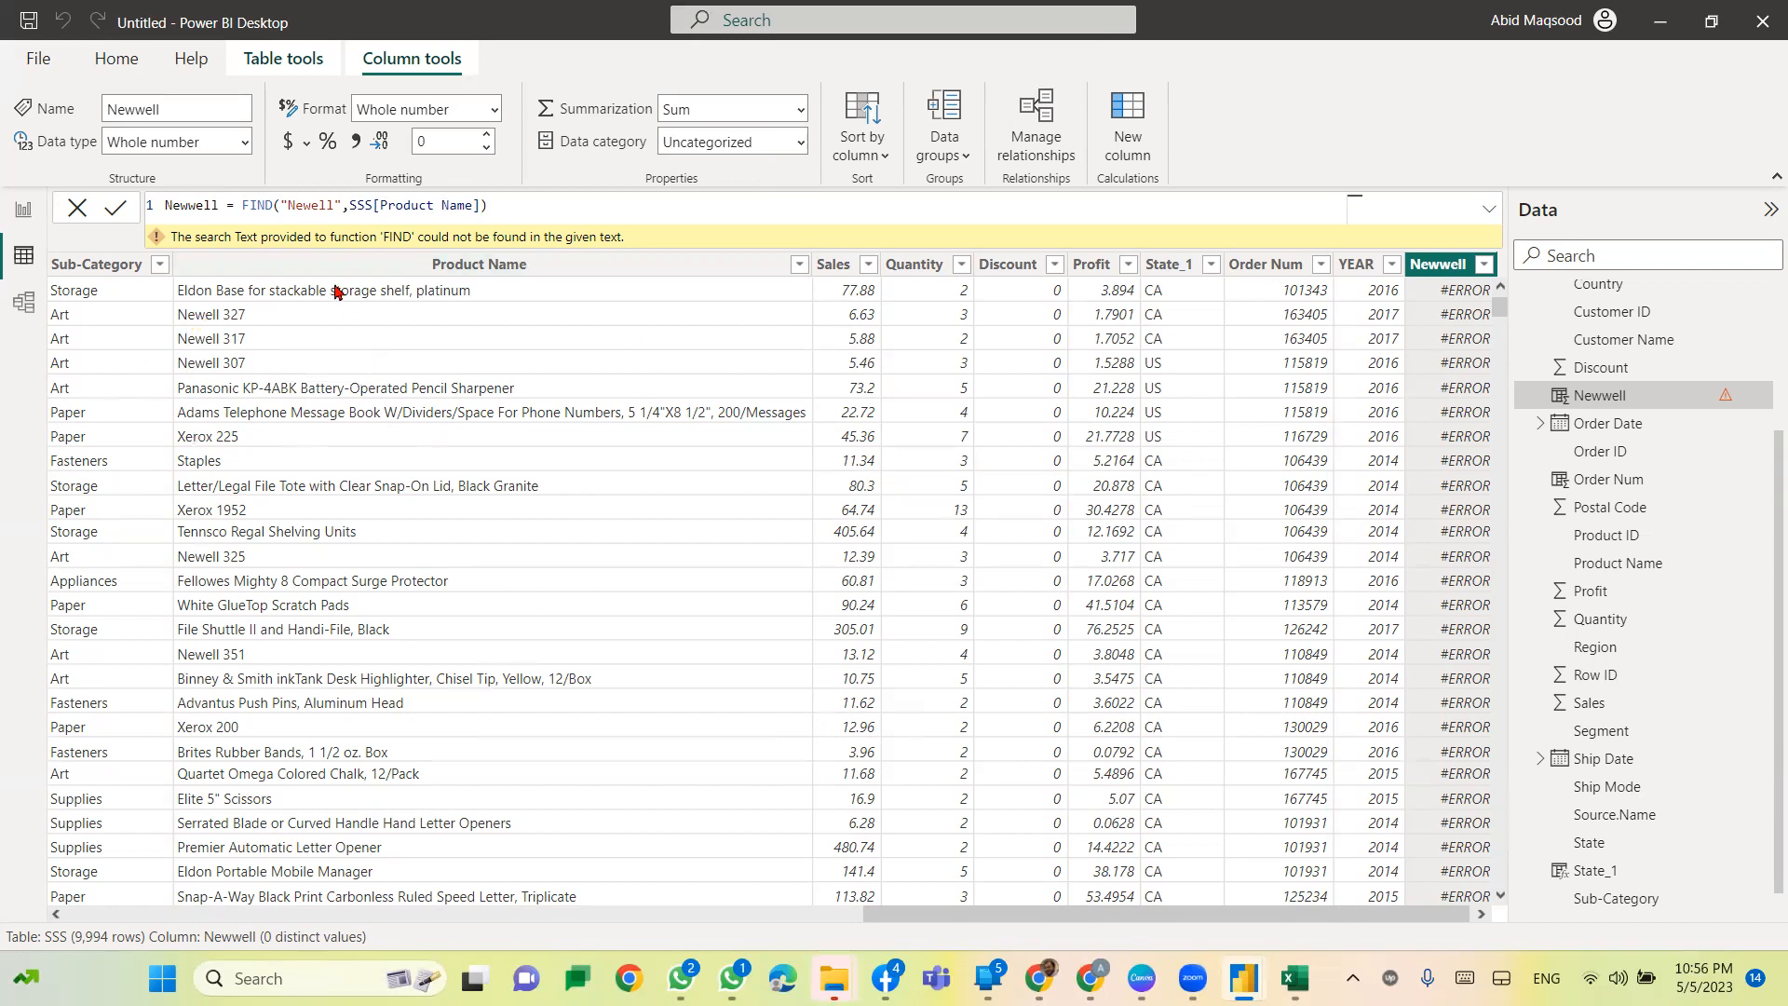
Step: Extend the Newwell formula to FIND("Newell",SSS[Product Name],,BLANK()) so products without the text return a blank
double_click(317, 205)
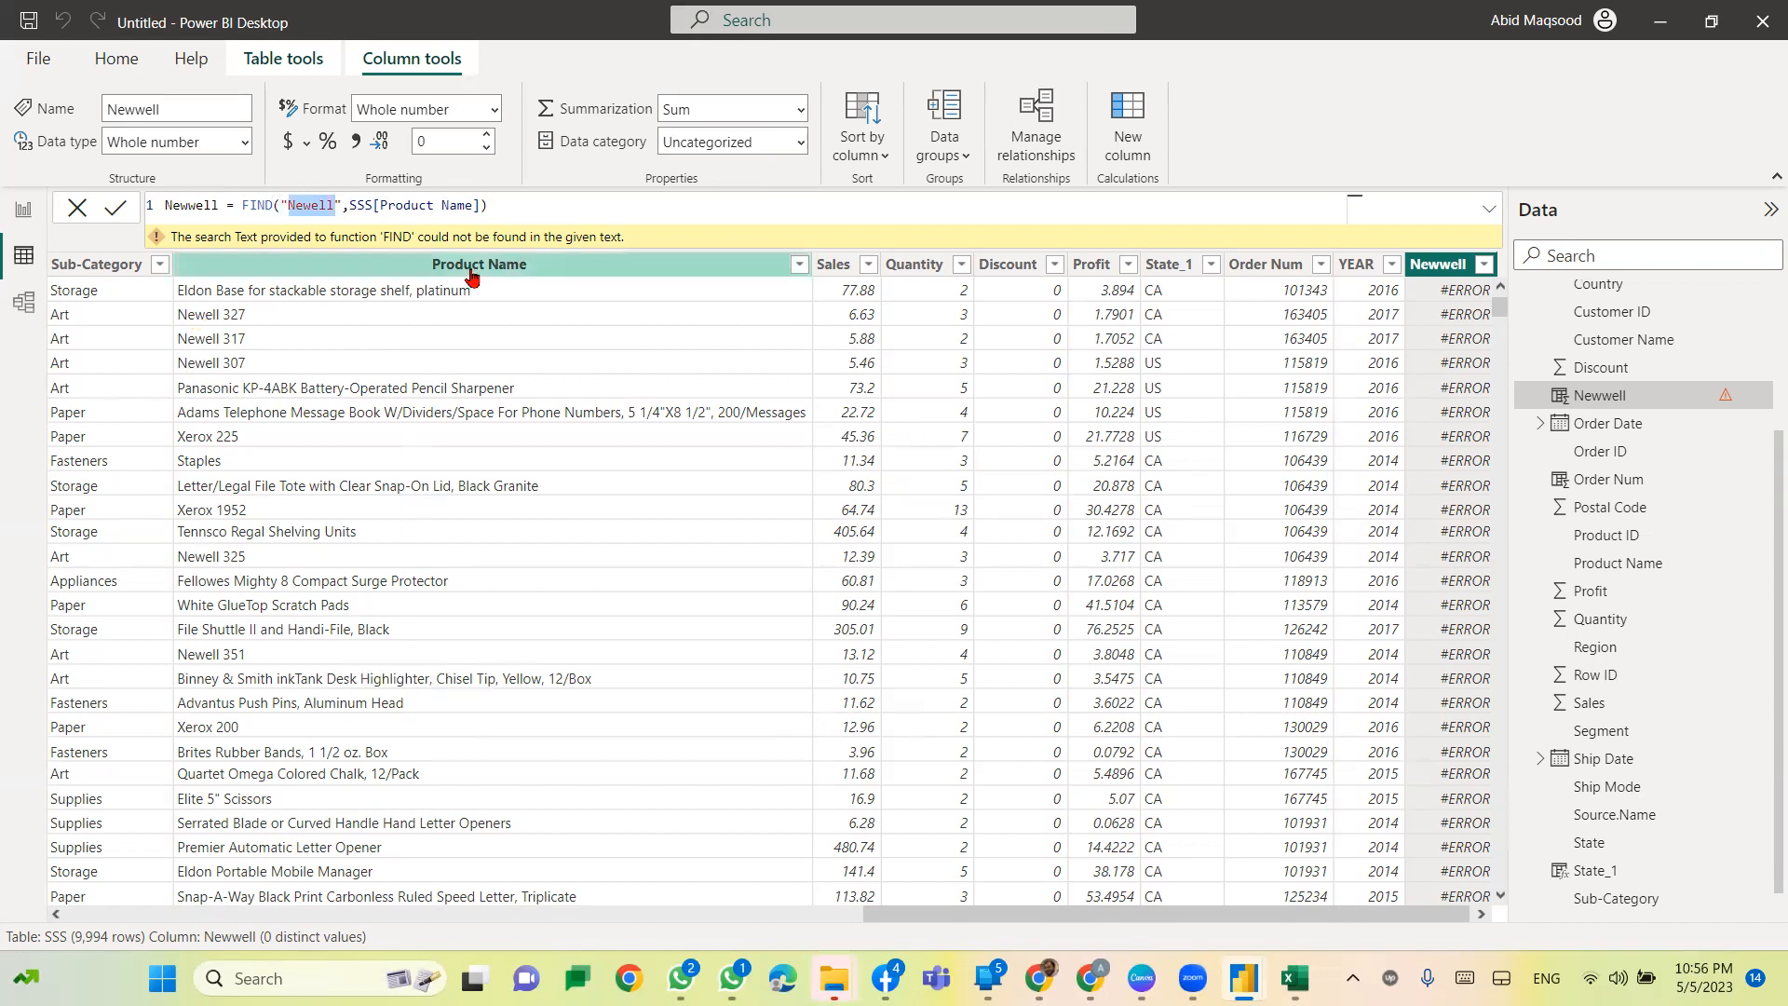
left_click(483, 205)
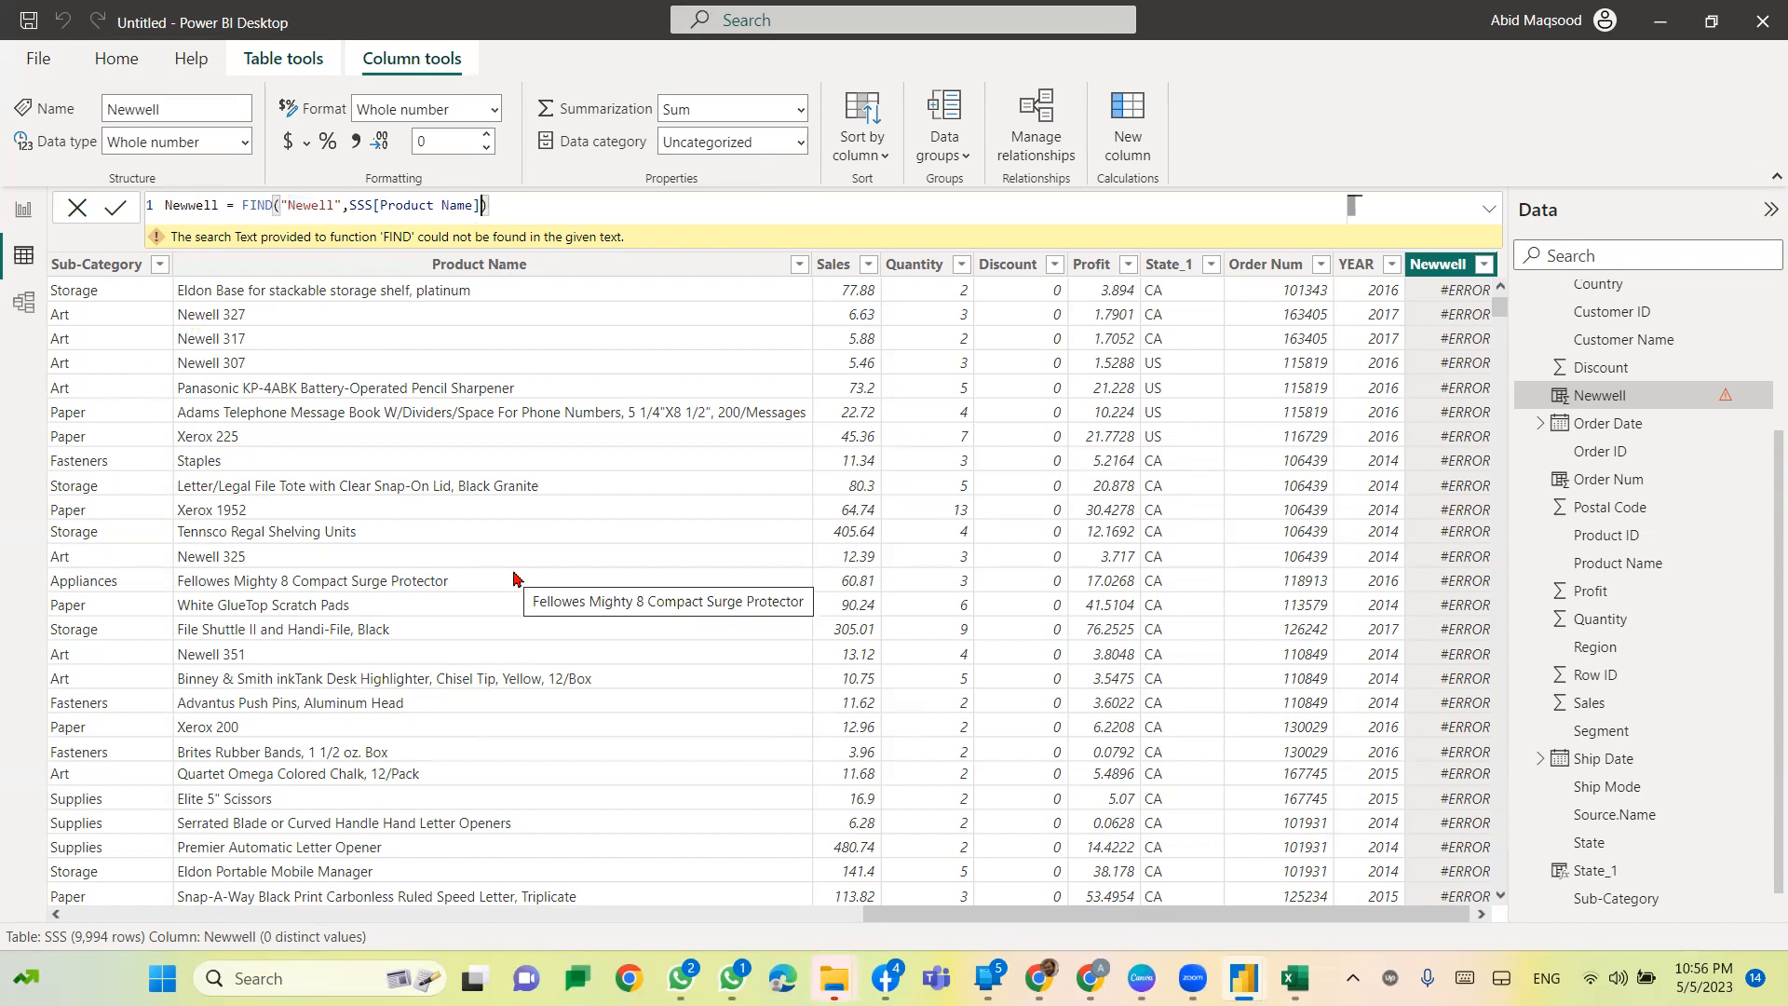
type(",")
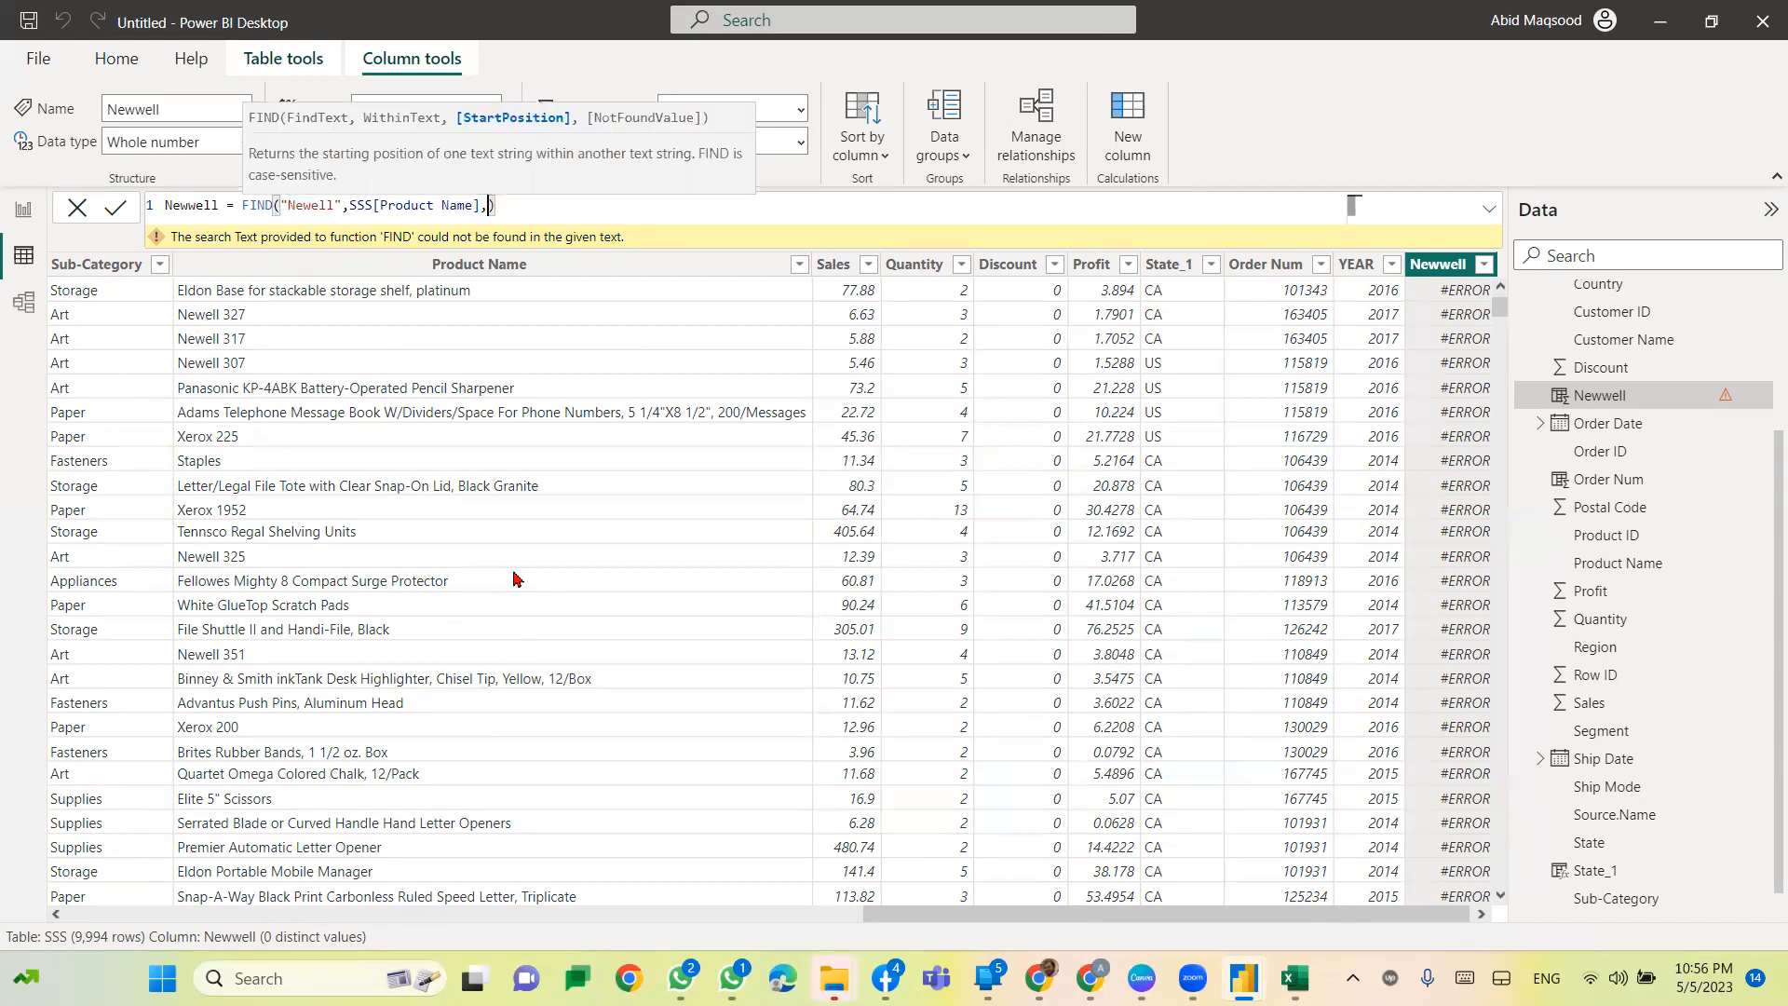
type(",")
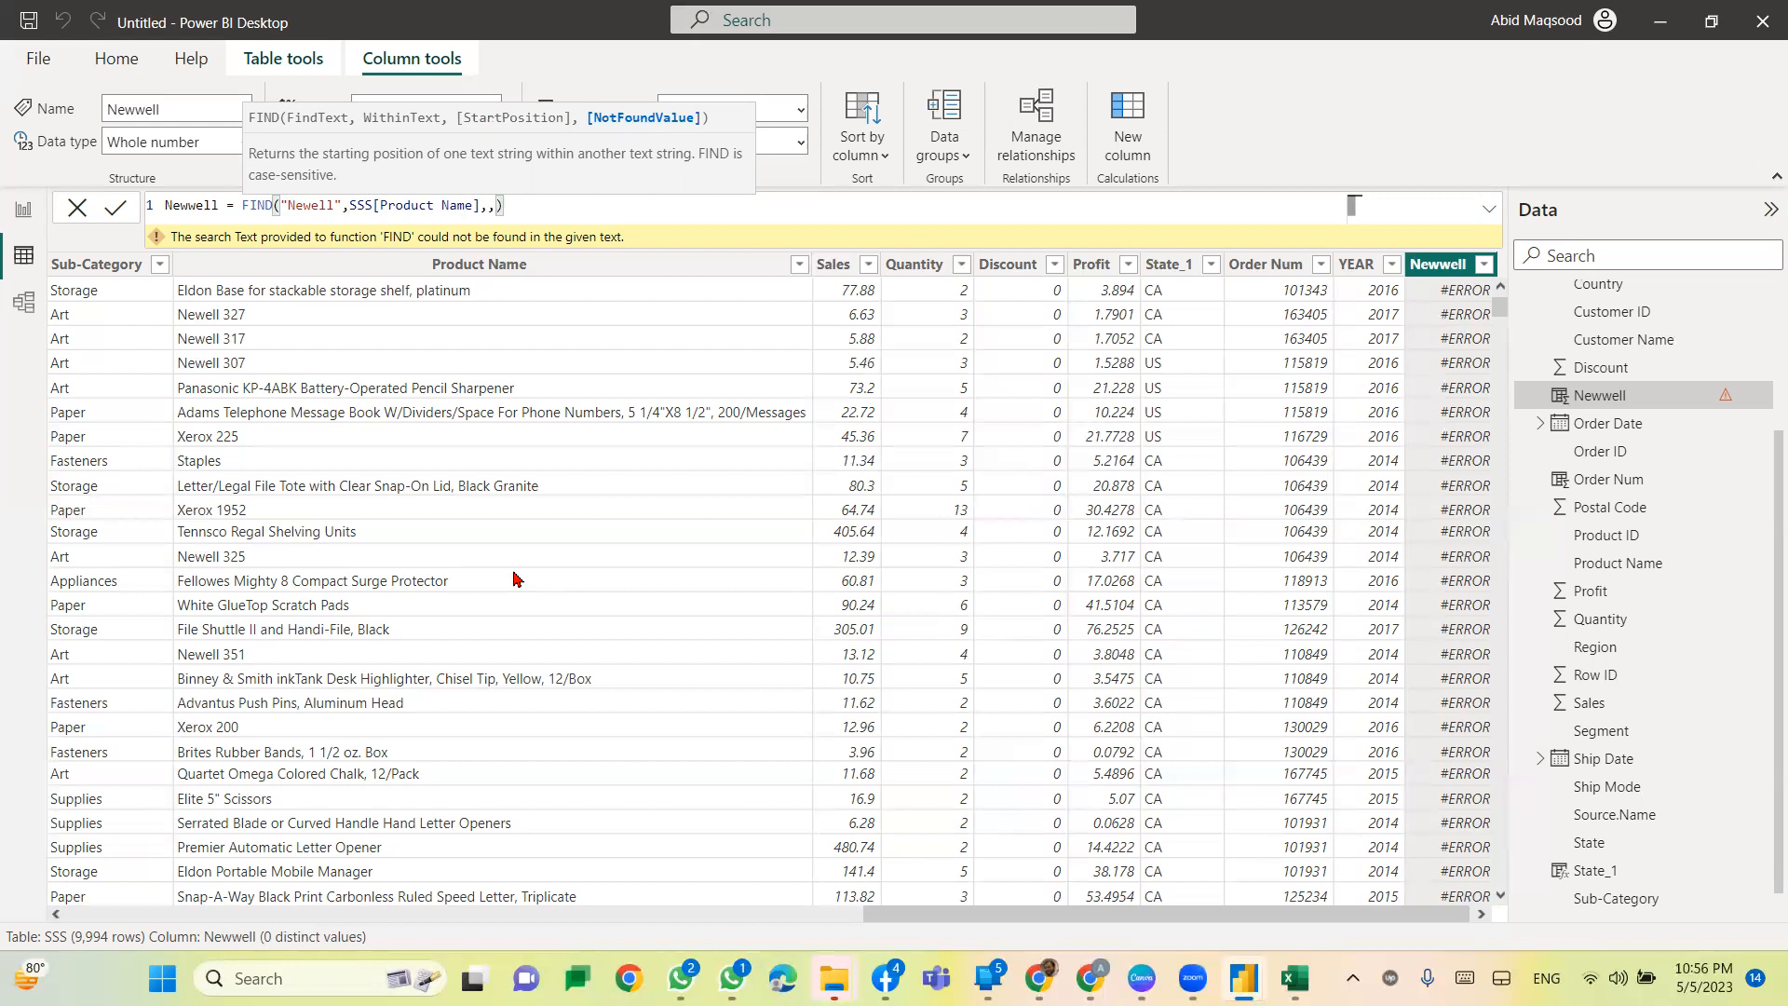
type("v")
key("BackSpace")
type("bla")
key("Tab")
key("Return")
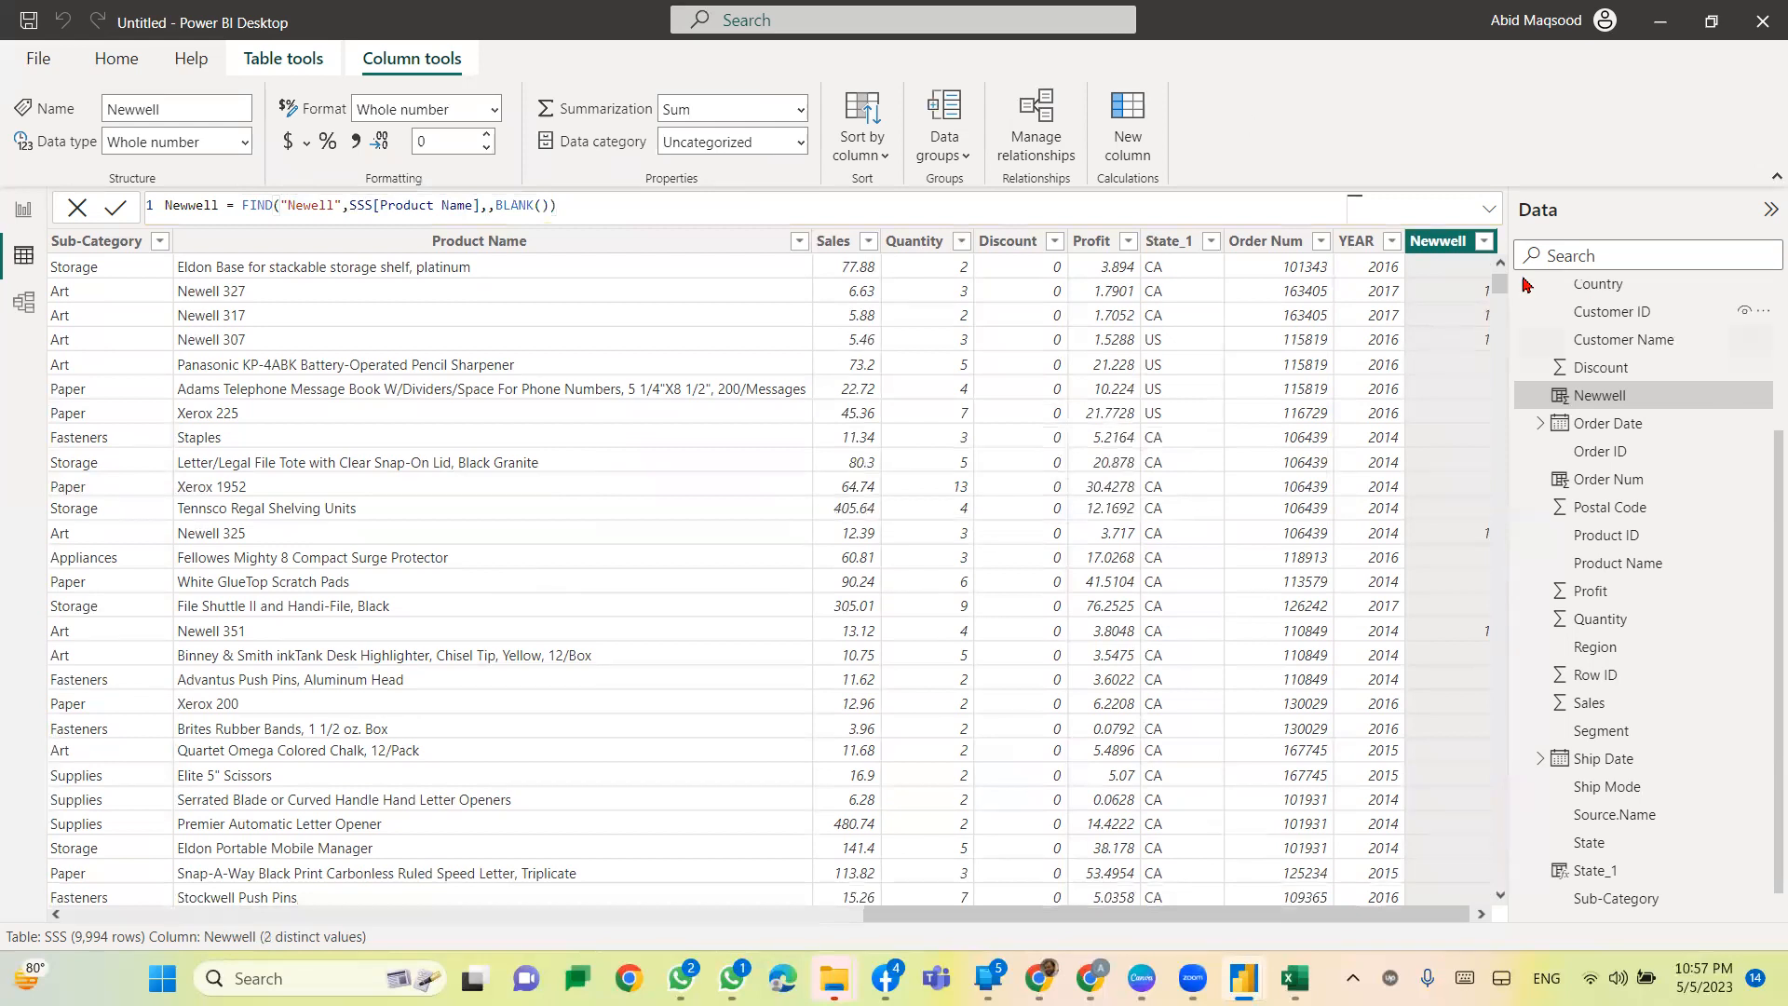
Step: Check the distinct values of the Newwell column and compare its rows with the Product Name values
left_click(1481, 246)
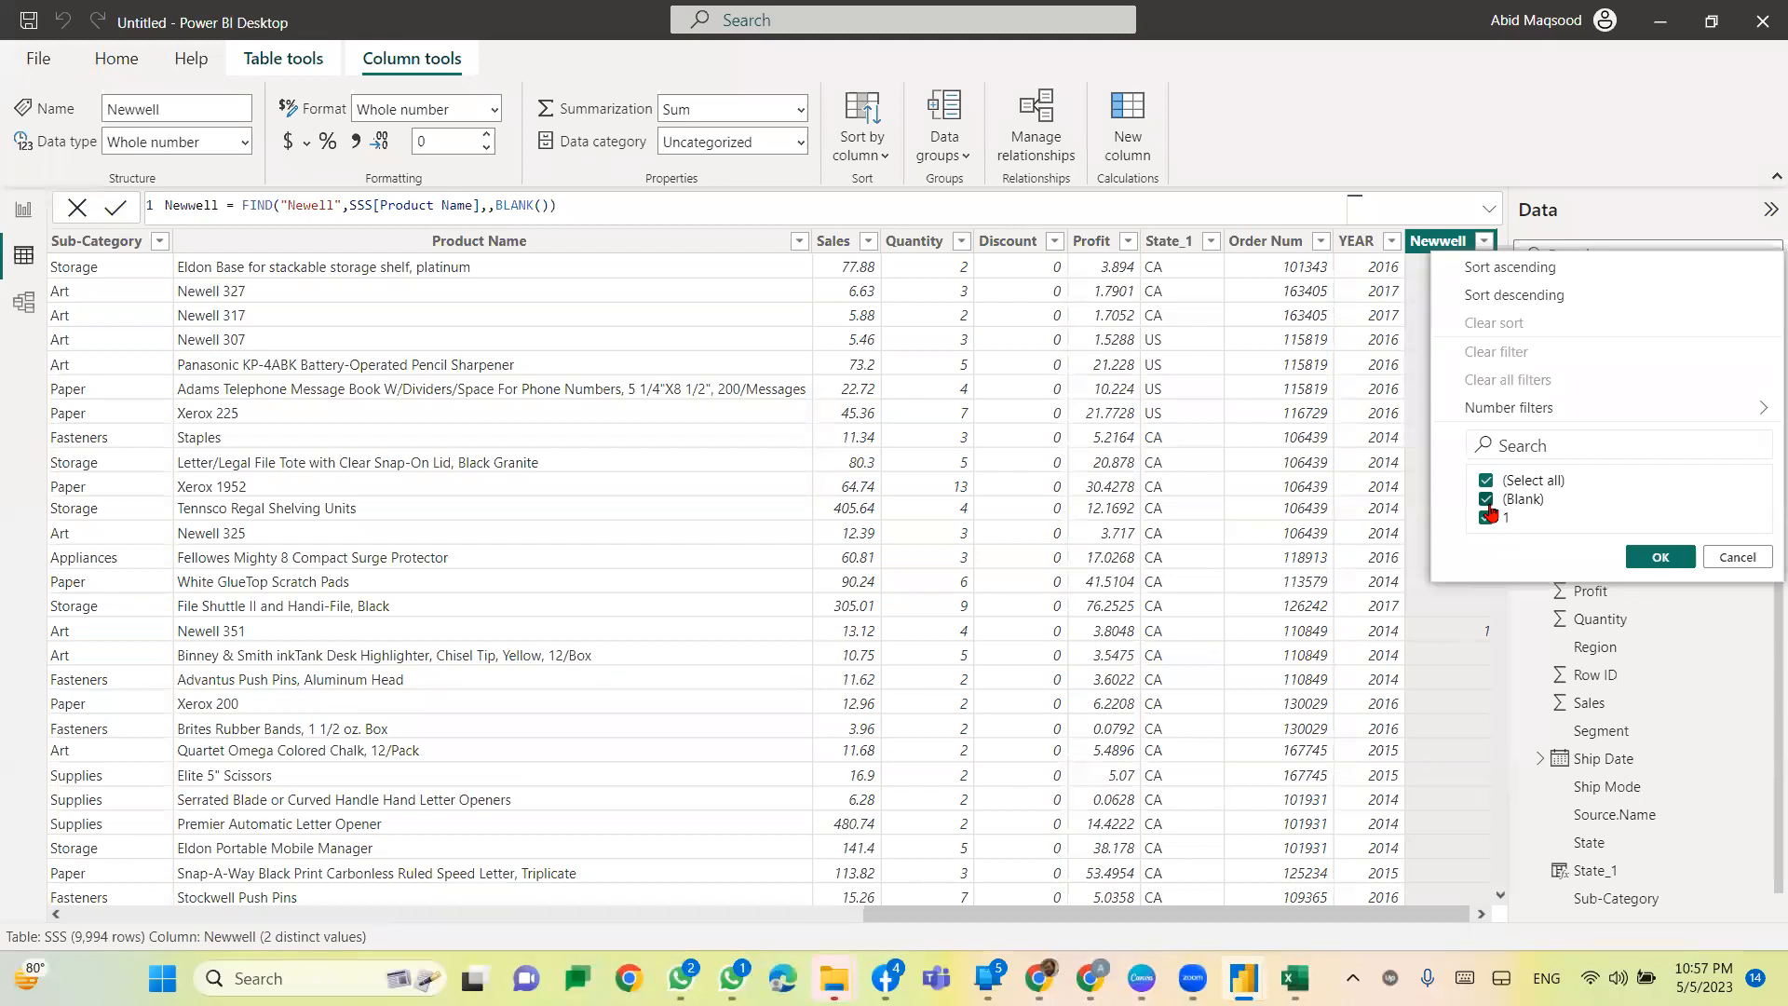
left_click(1422, 321)
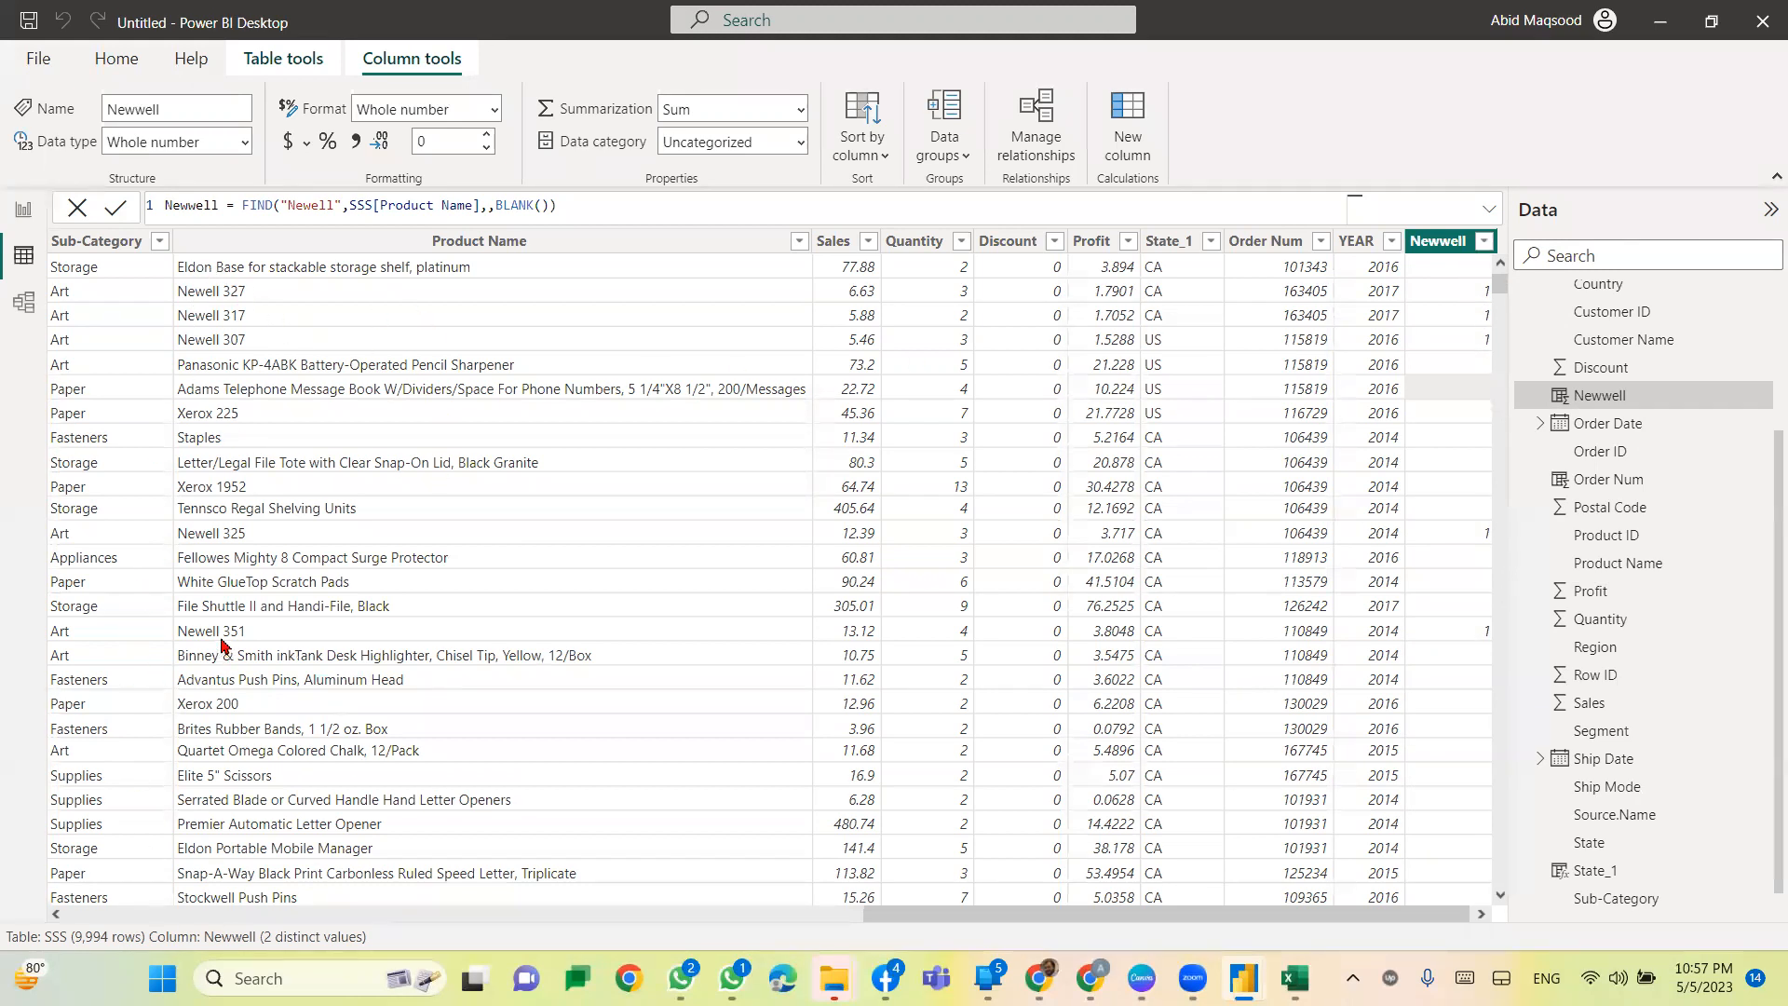
scroll(223, 644, "down", 5)
scroll(223, 644, "down", 18)
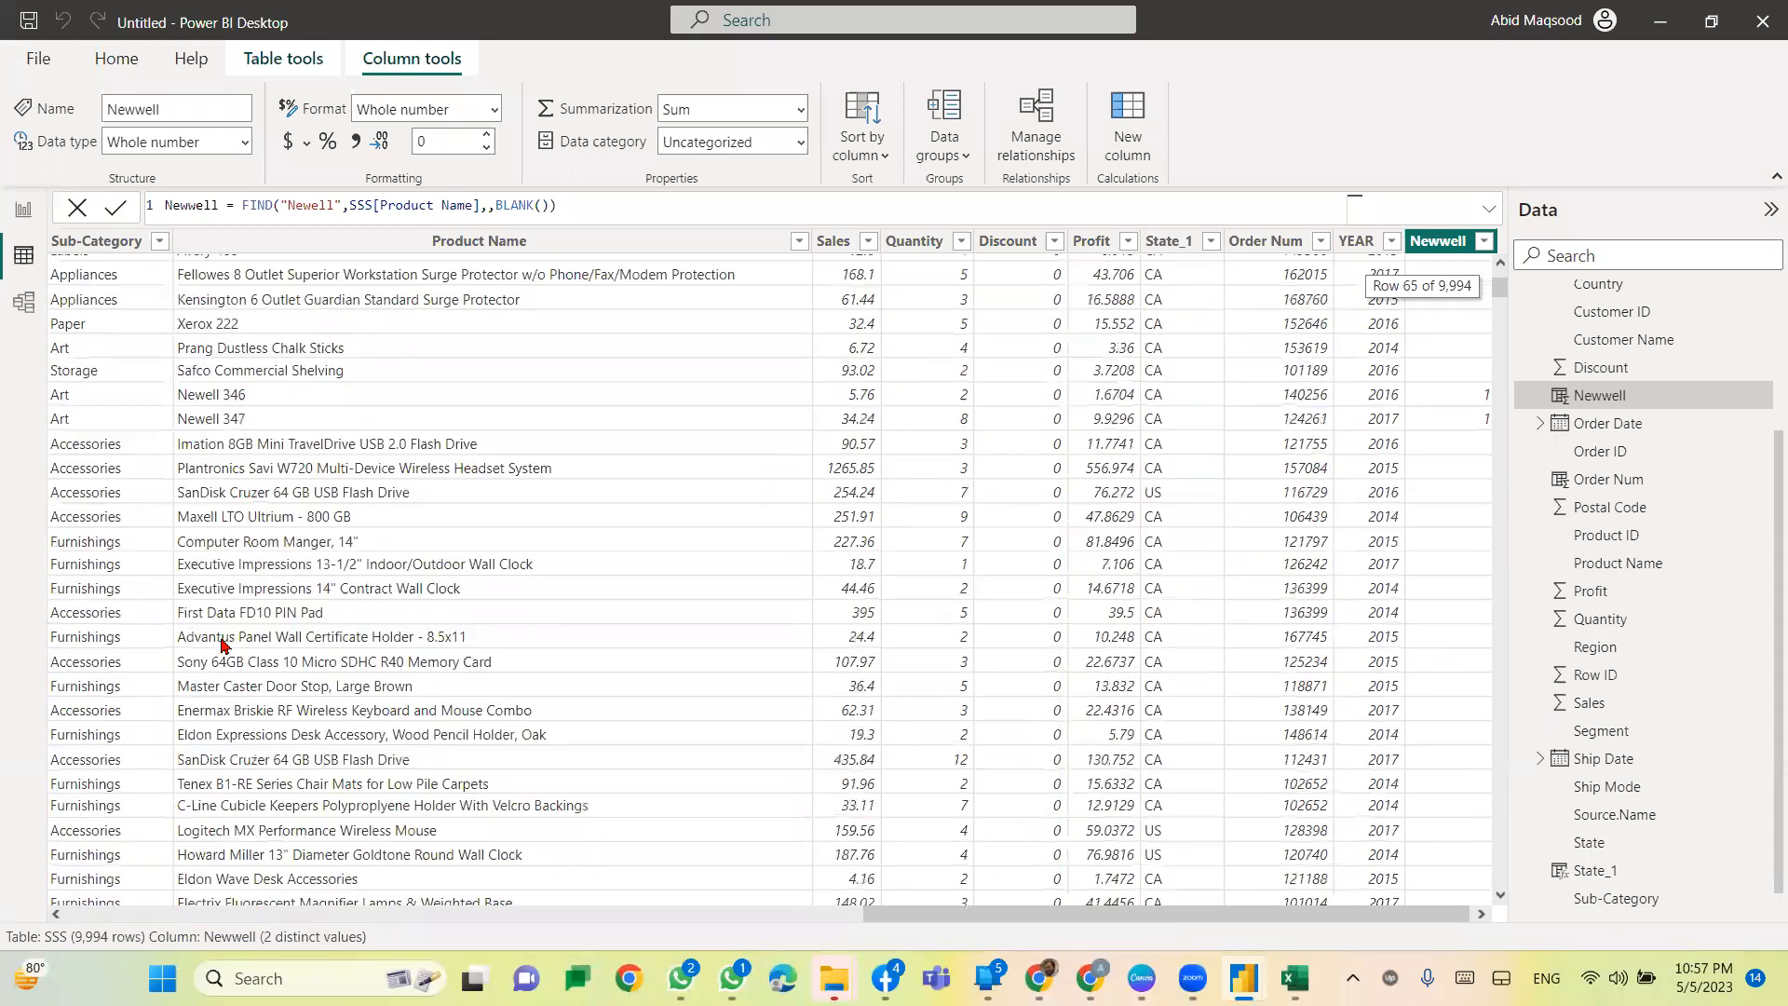
scroll(224, 645, "up", 9)
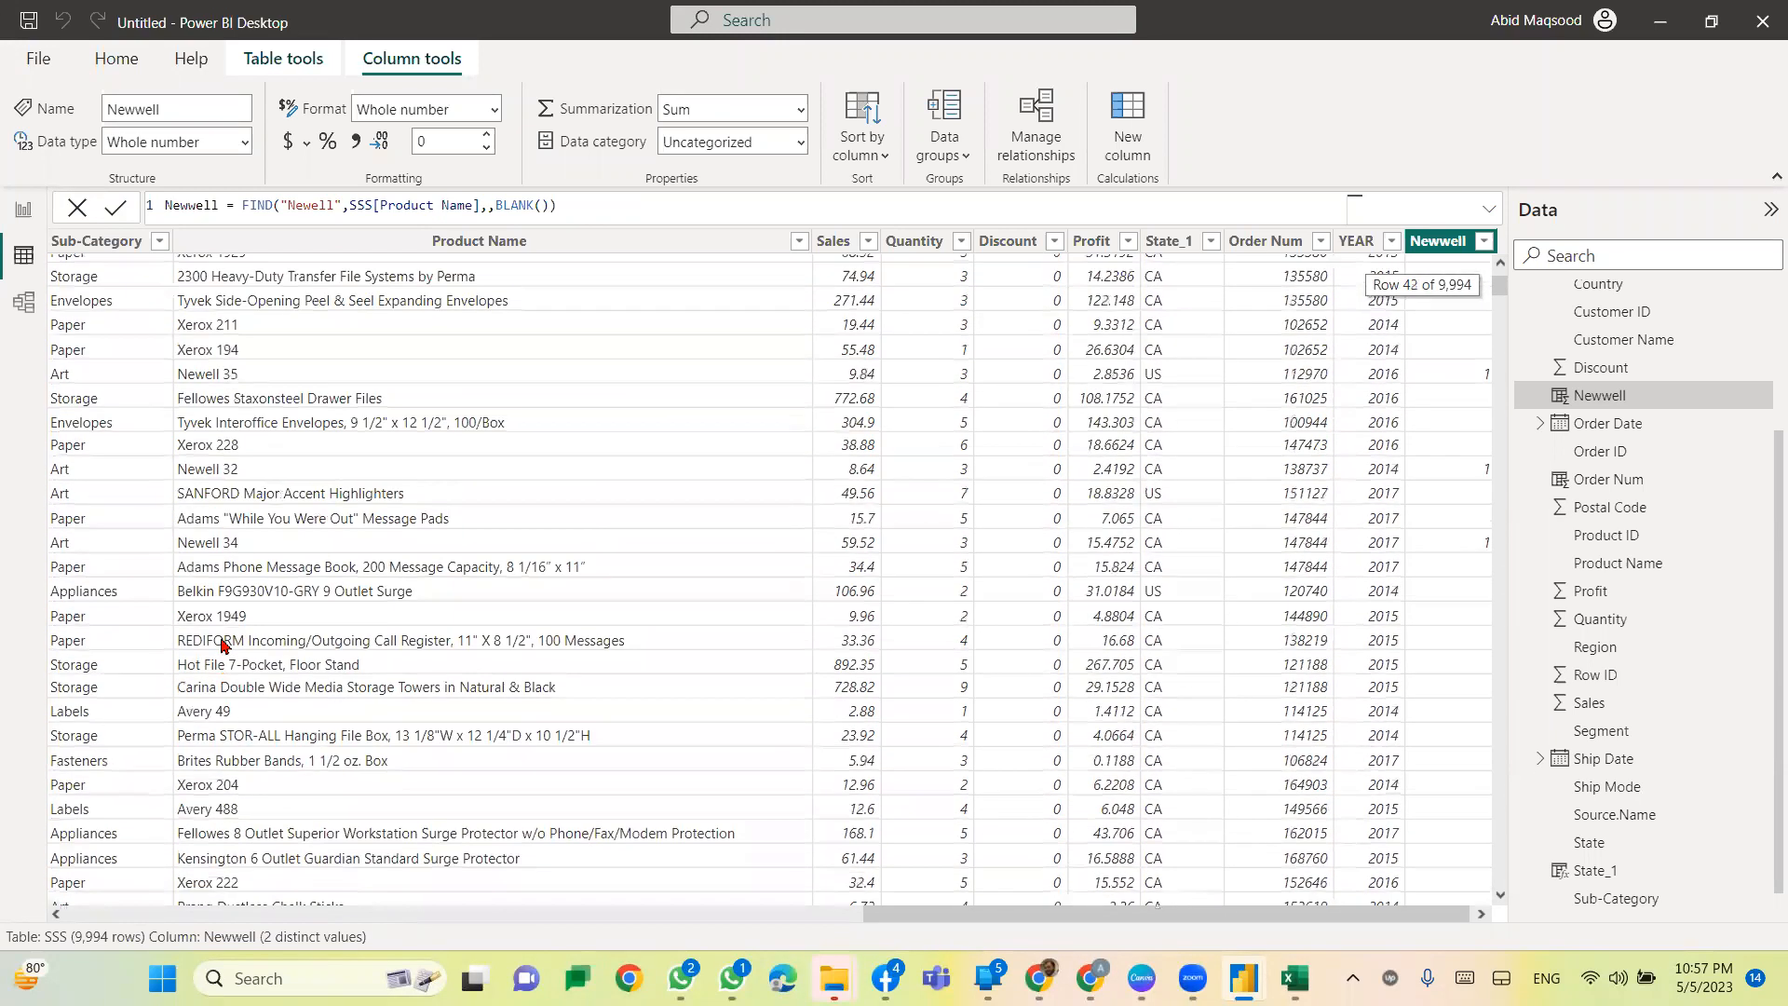
scroll(224, 644, "up", 14)
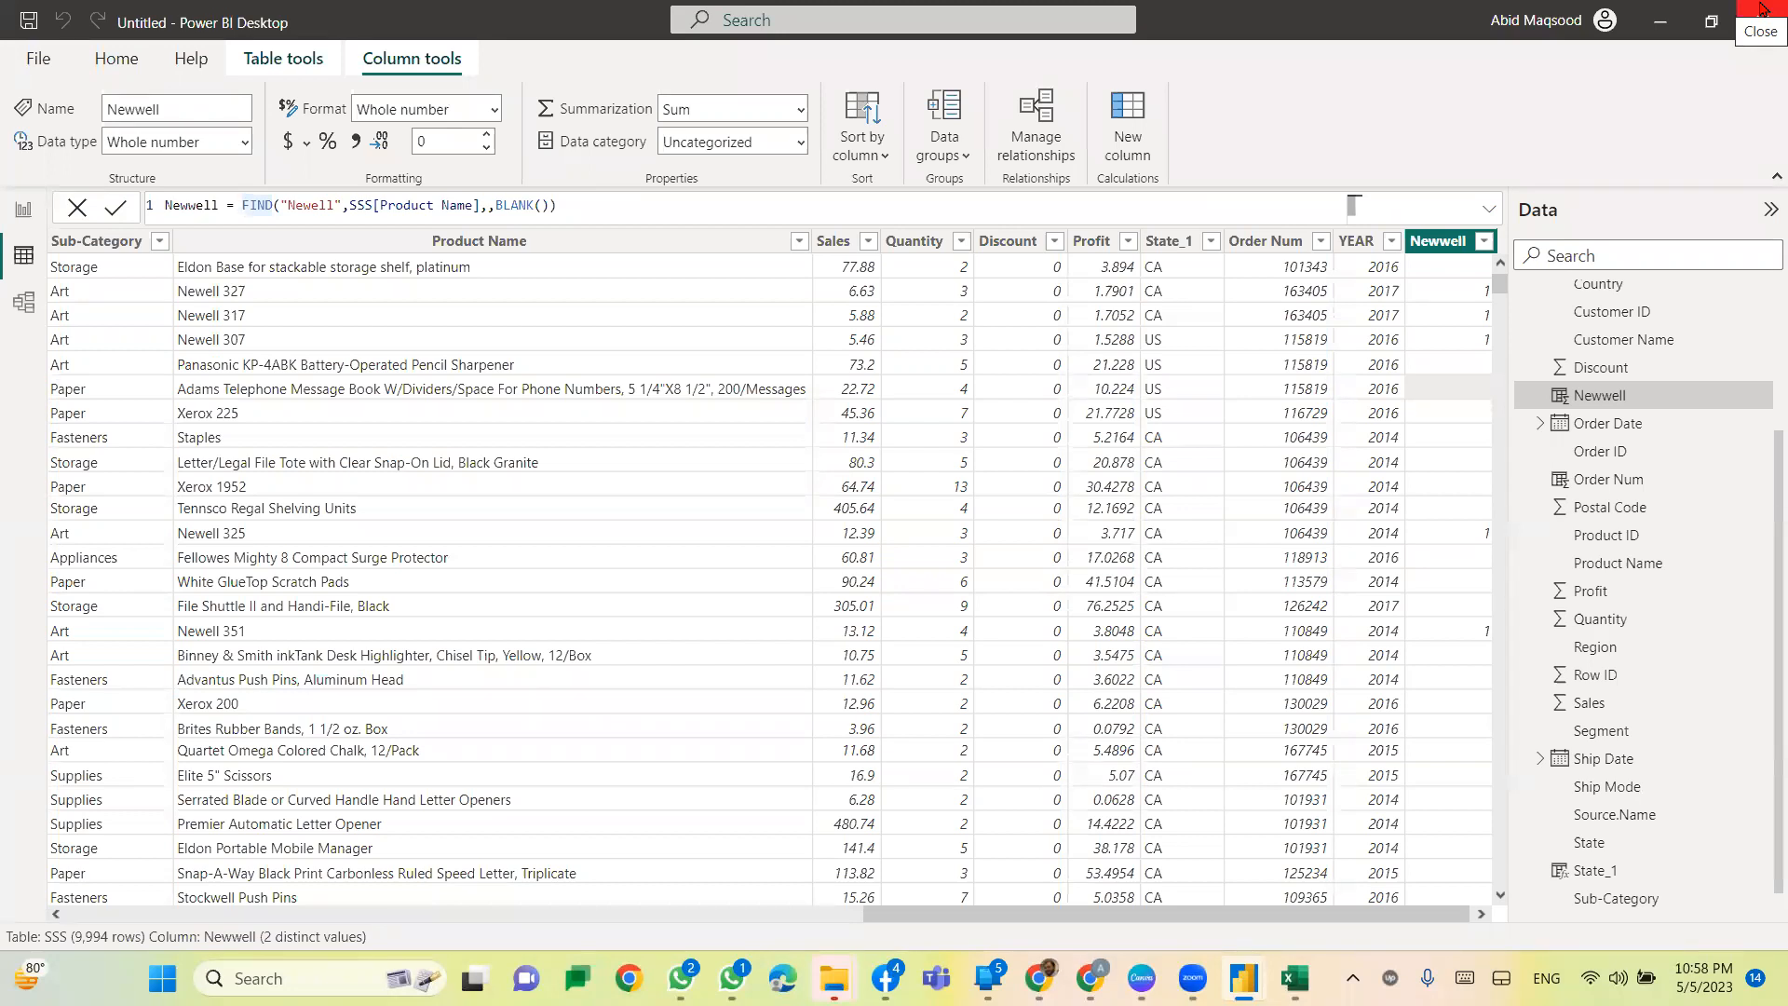
Step: Wrap the Newwell formula in IF so it reads IF(FIND("Newell",SSS[Product Name],,BLANK())=1,"Newell","")
type("IF(")
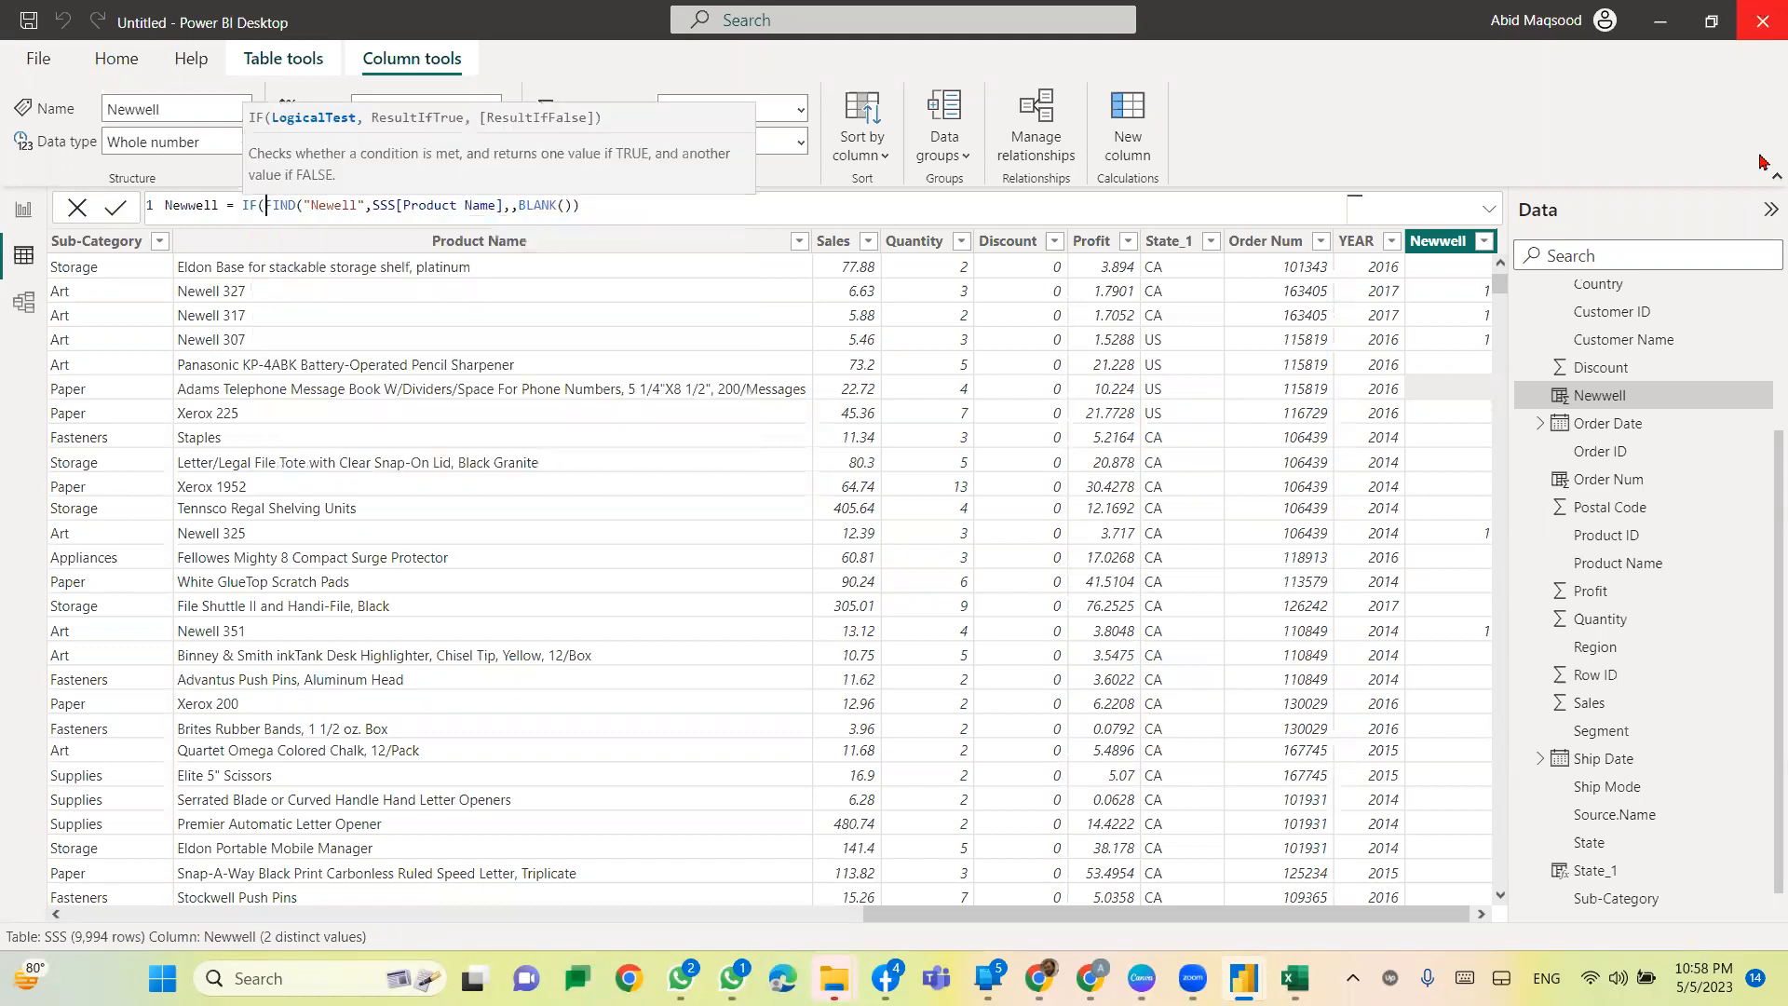
left_click(675, 202)
type("-1")
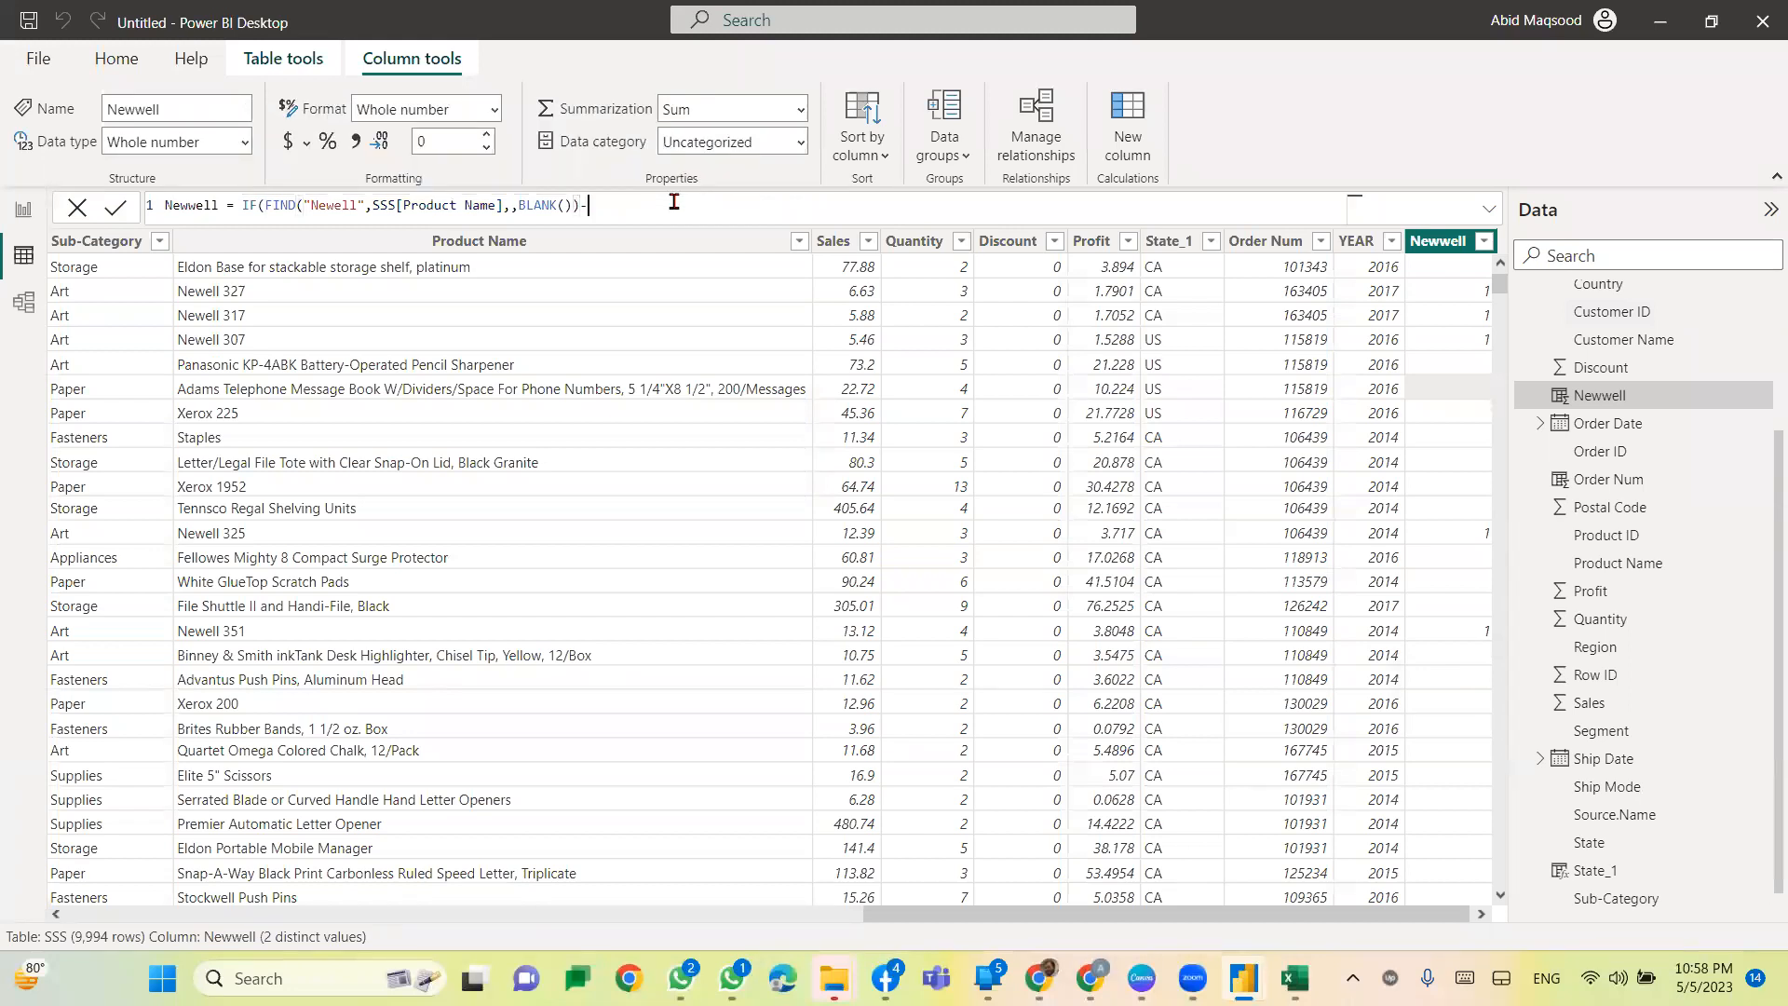
key("BackSpace")
key("BackSpace")
type("=1,\"Newell\",")
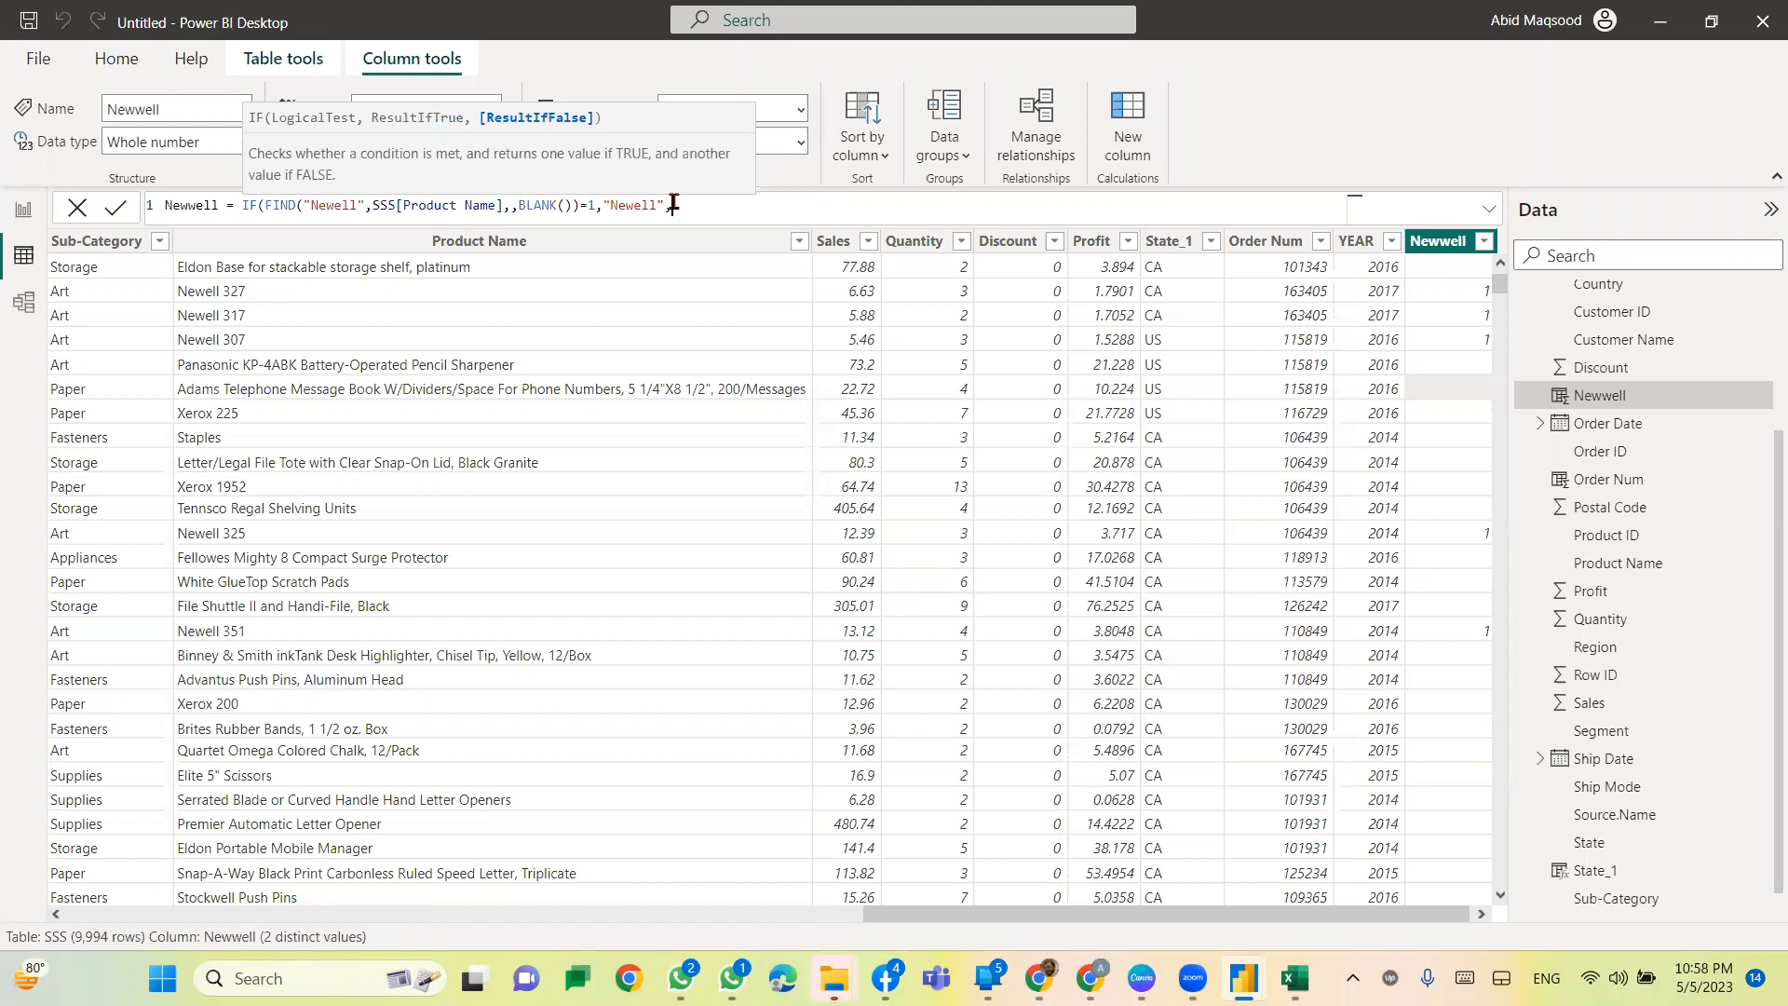
type("\"\")")
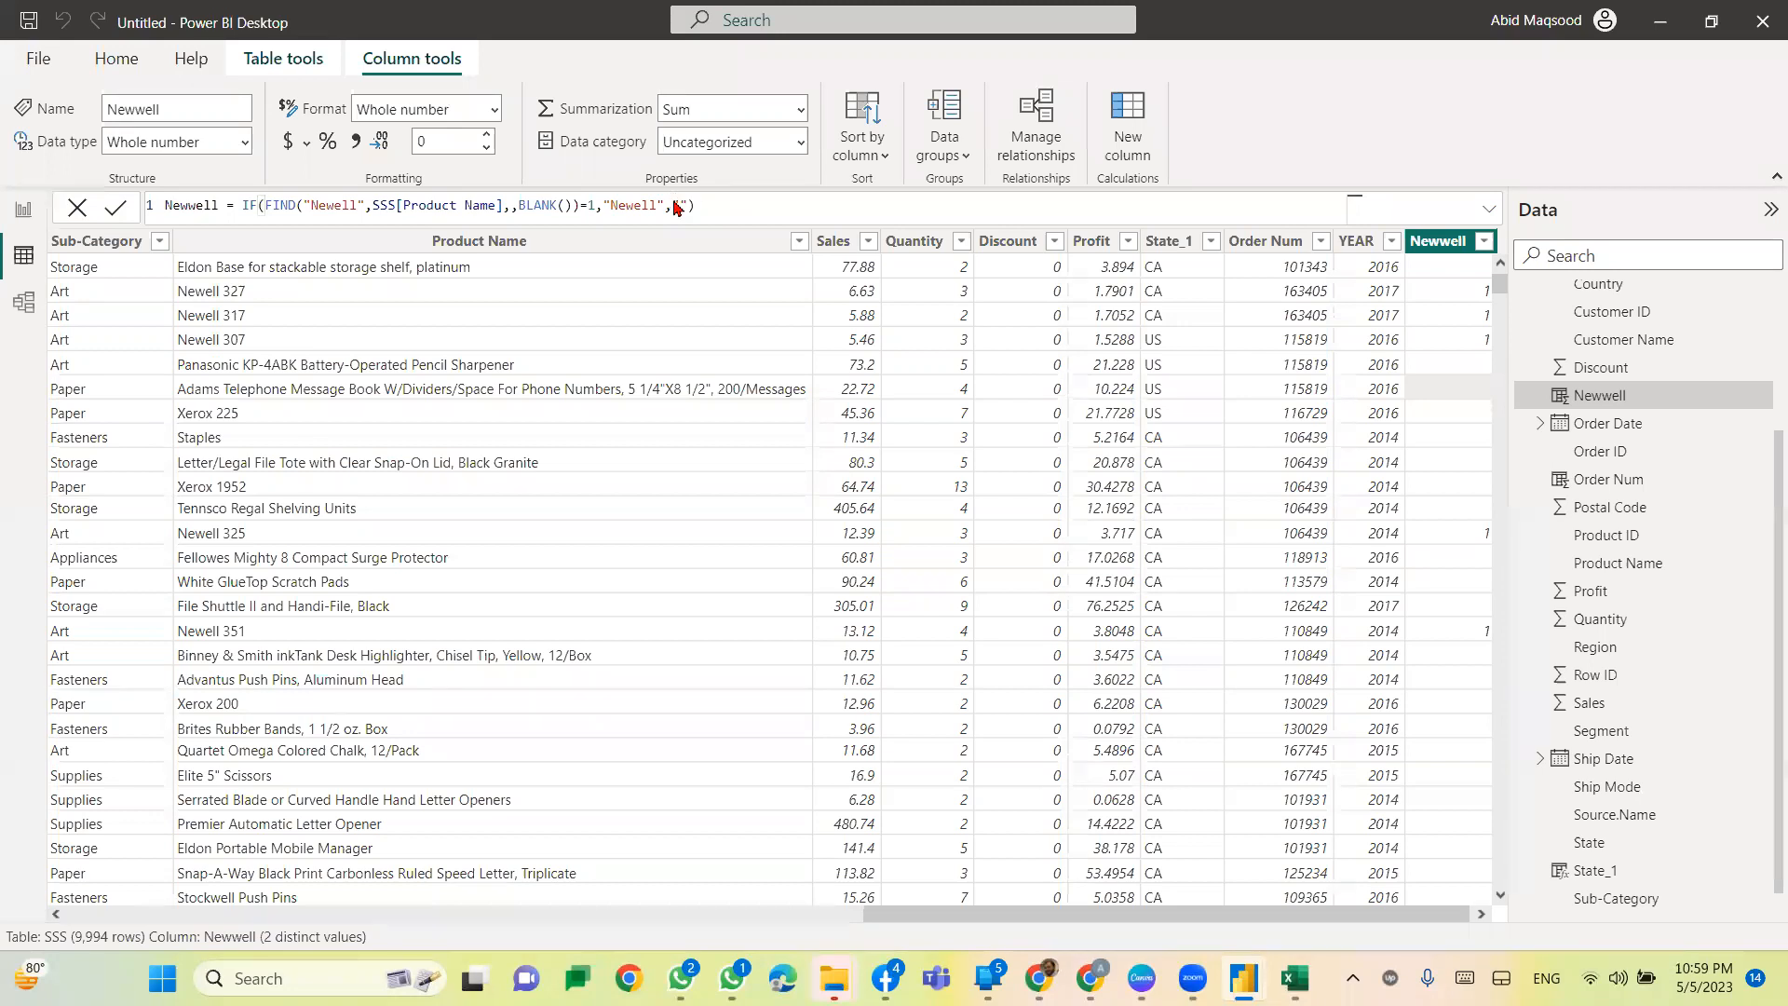
key("Return")
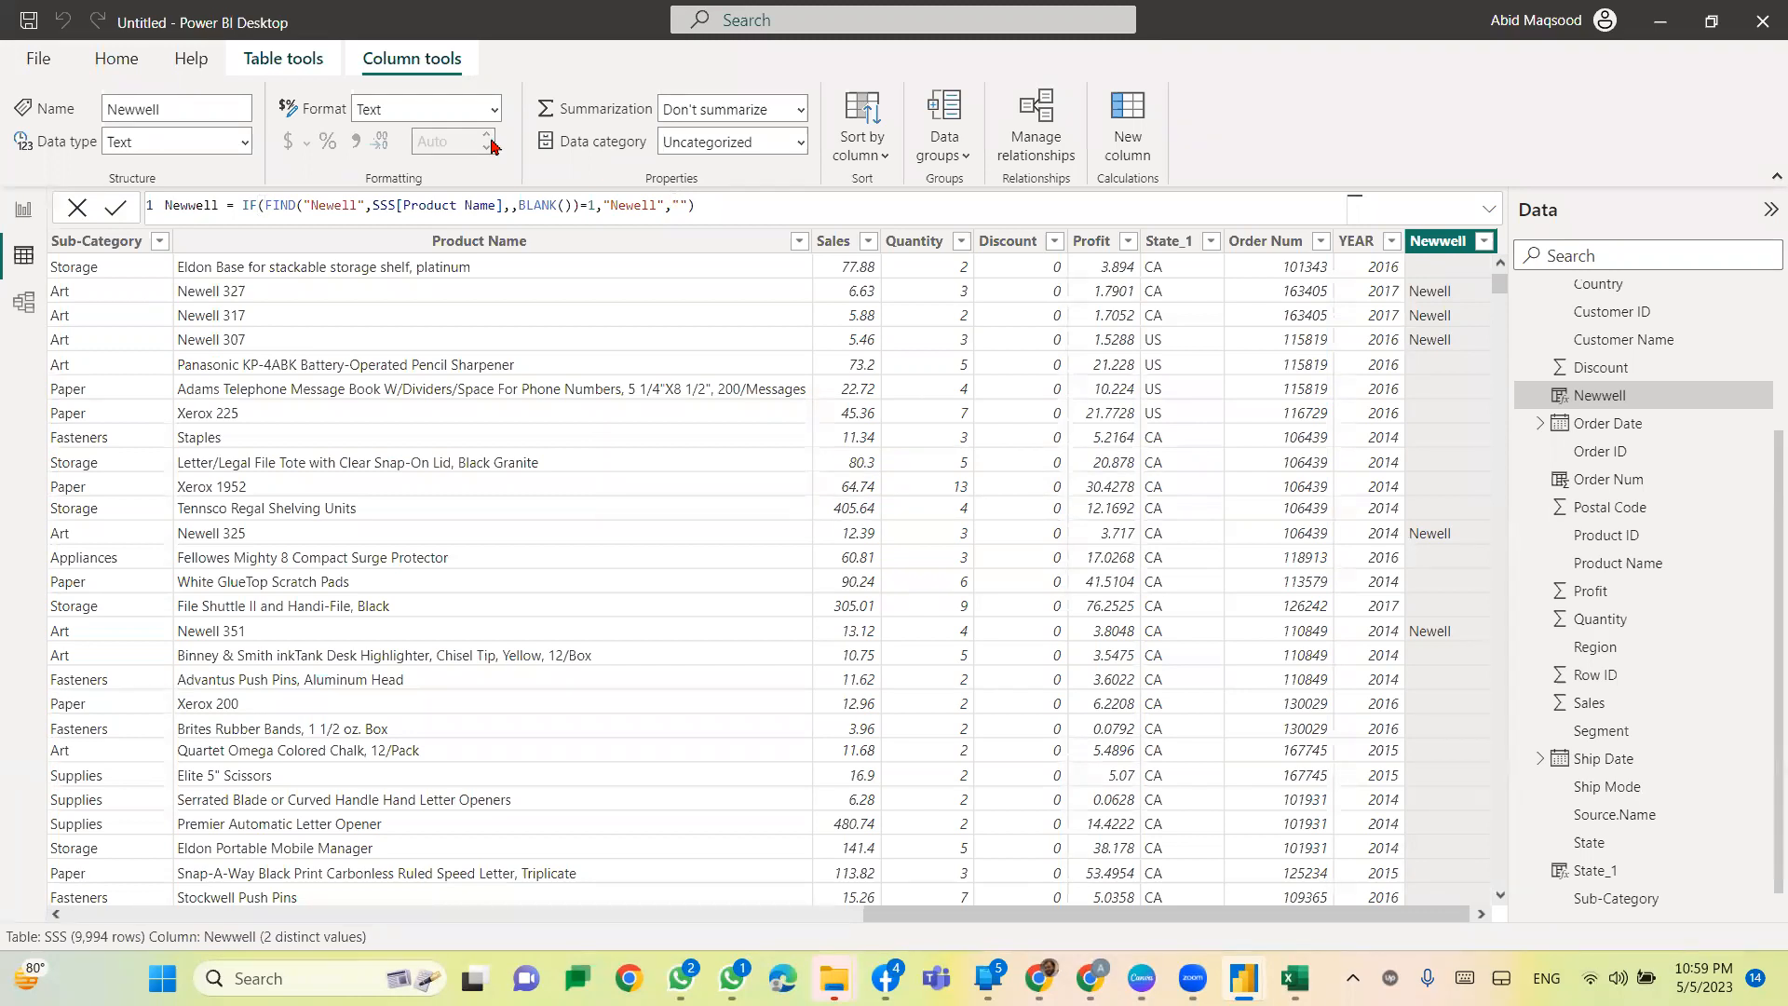
Step: Correct the calculated column's name to Newell in its formula and commit the change
left_click(190, 205)
key("BackSpace")
key("Return")
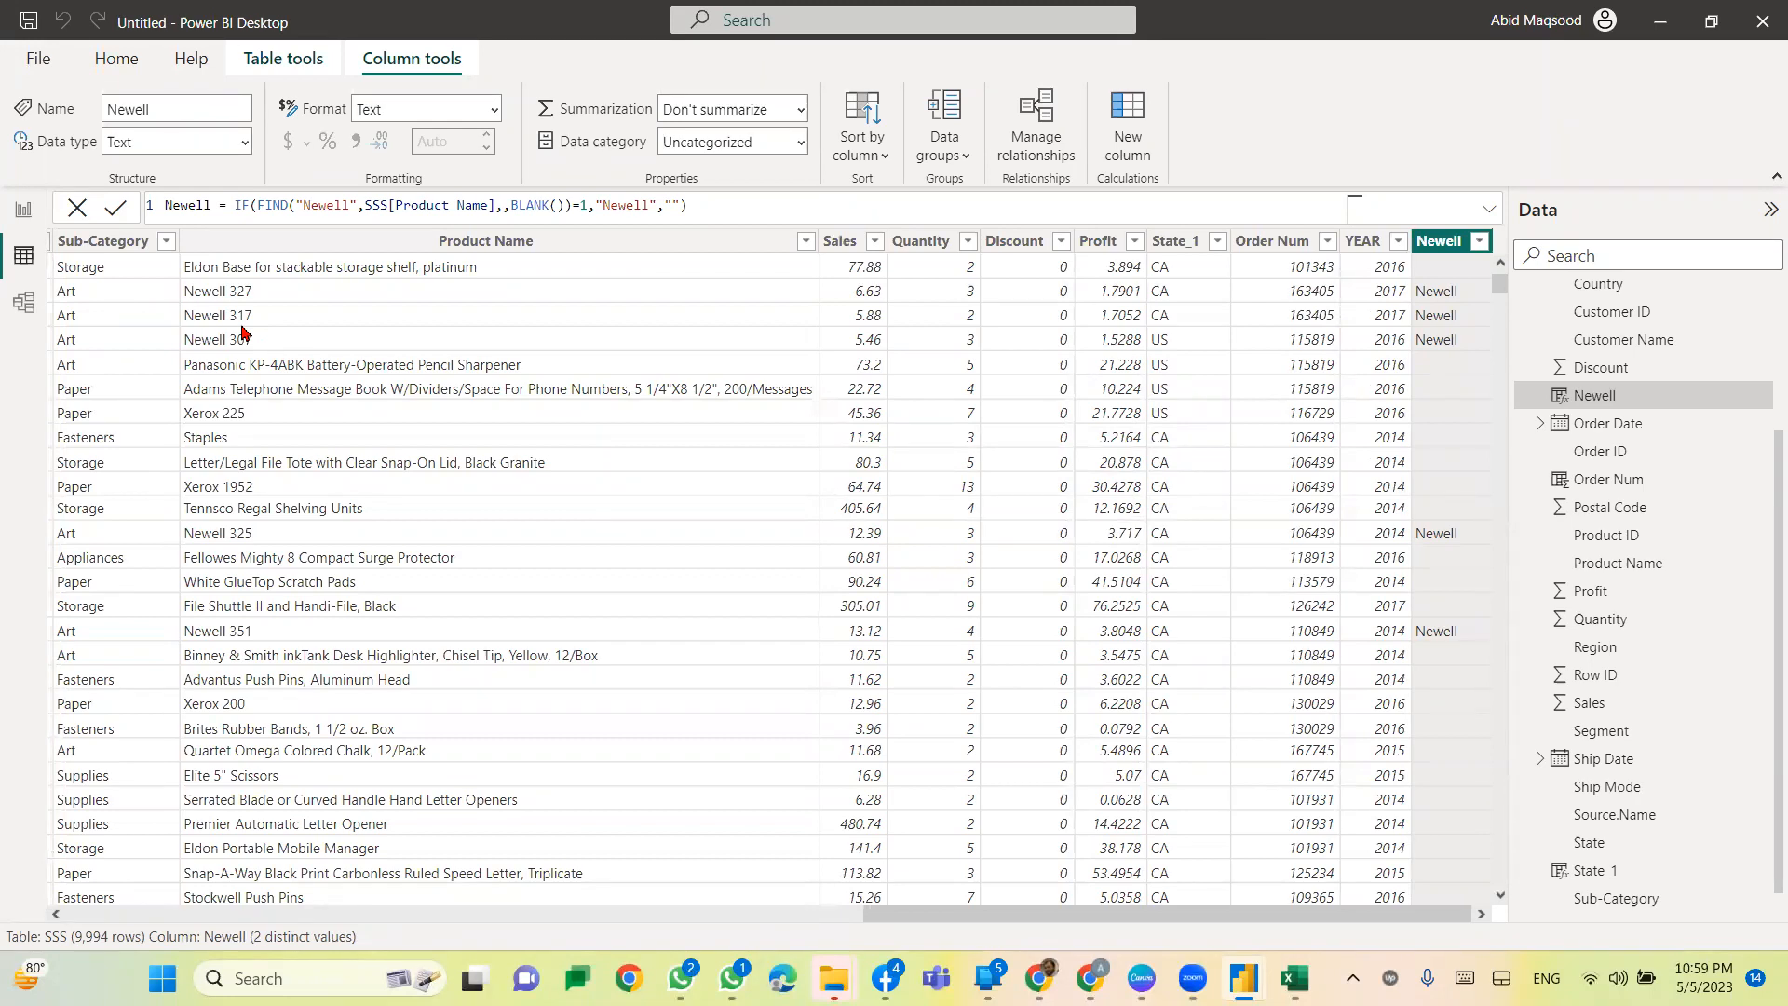
Step: Collapse the SSS field list and examine the columns of the List and INT tables, ending on List
scroll(1546, 626, "up", 3)
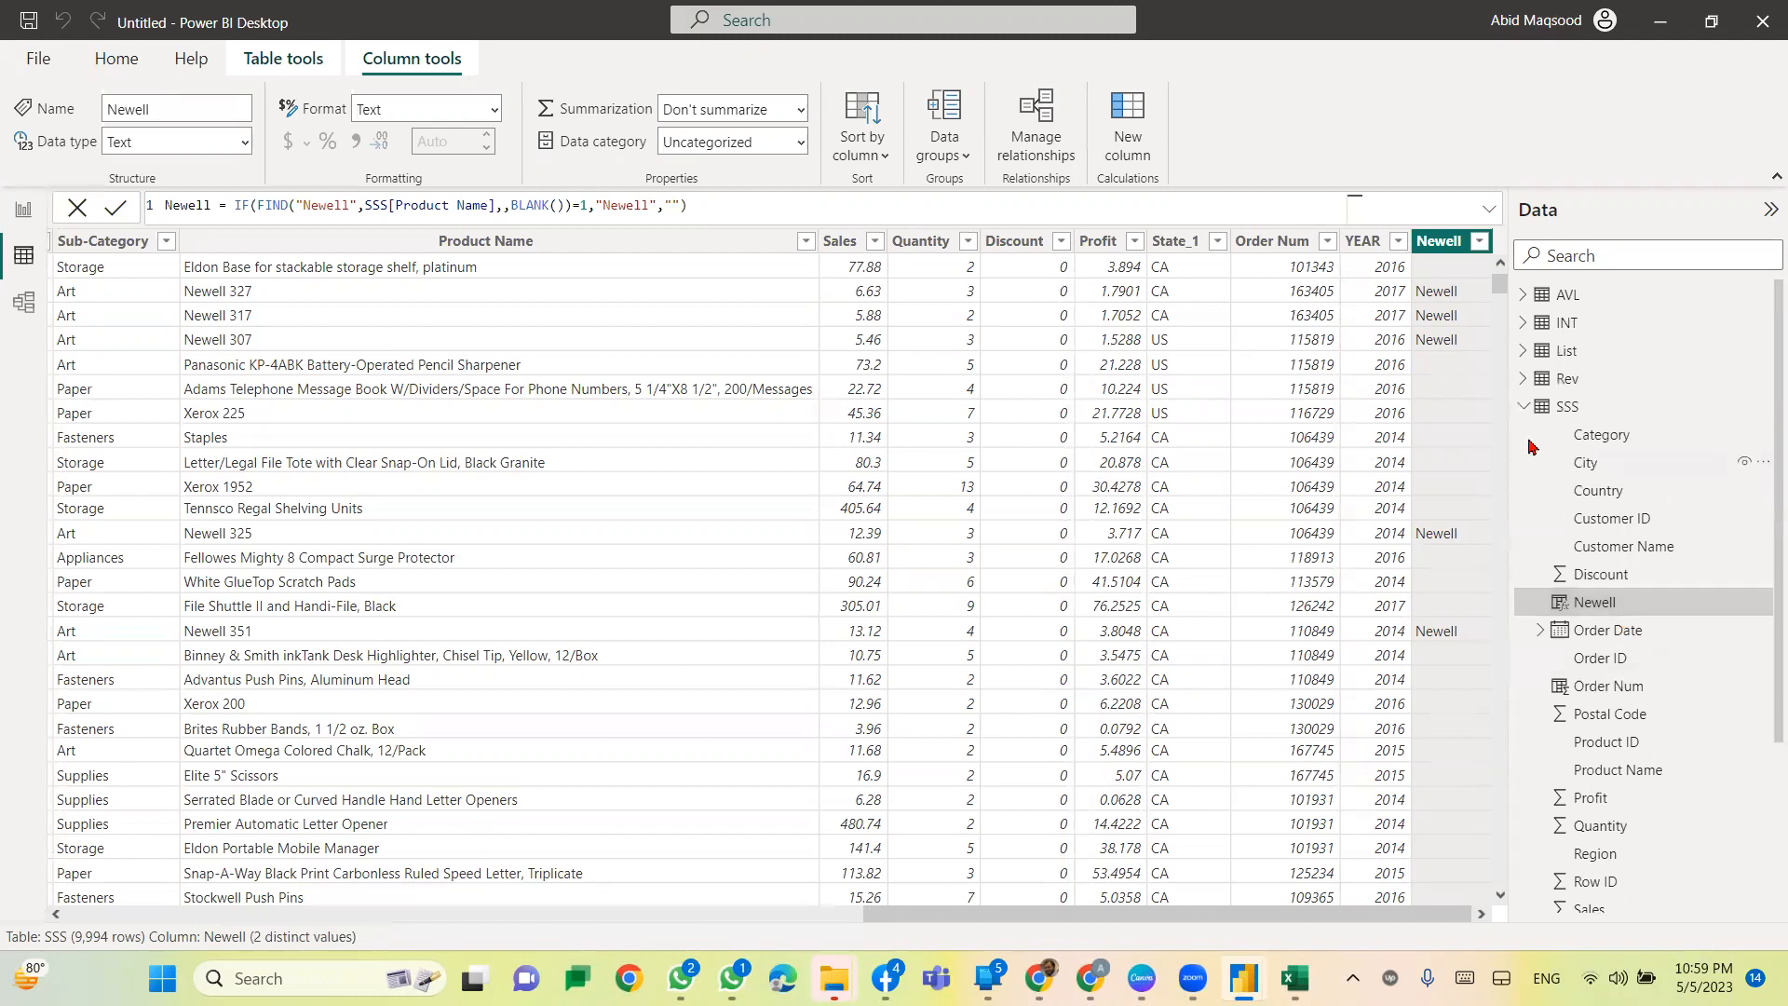
left_click(1525, 407)
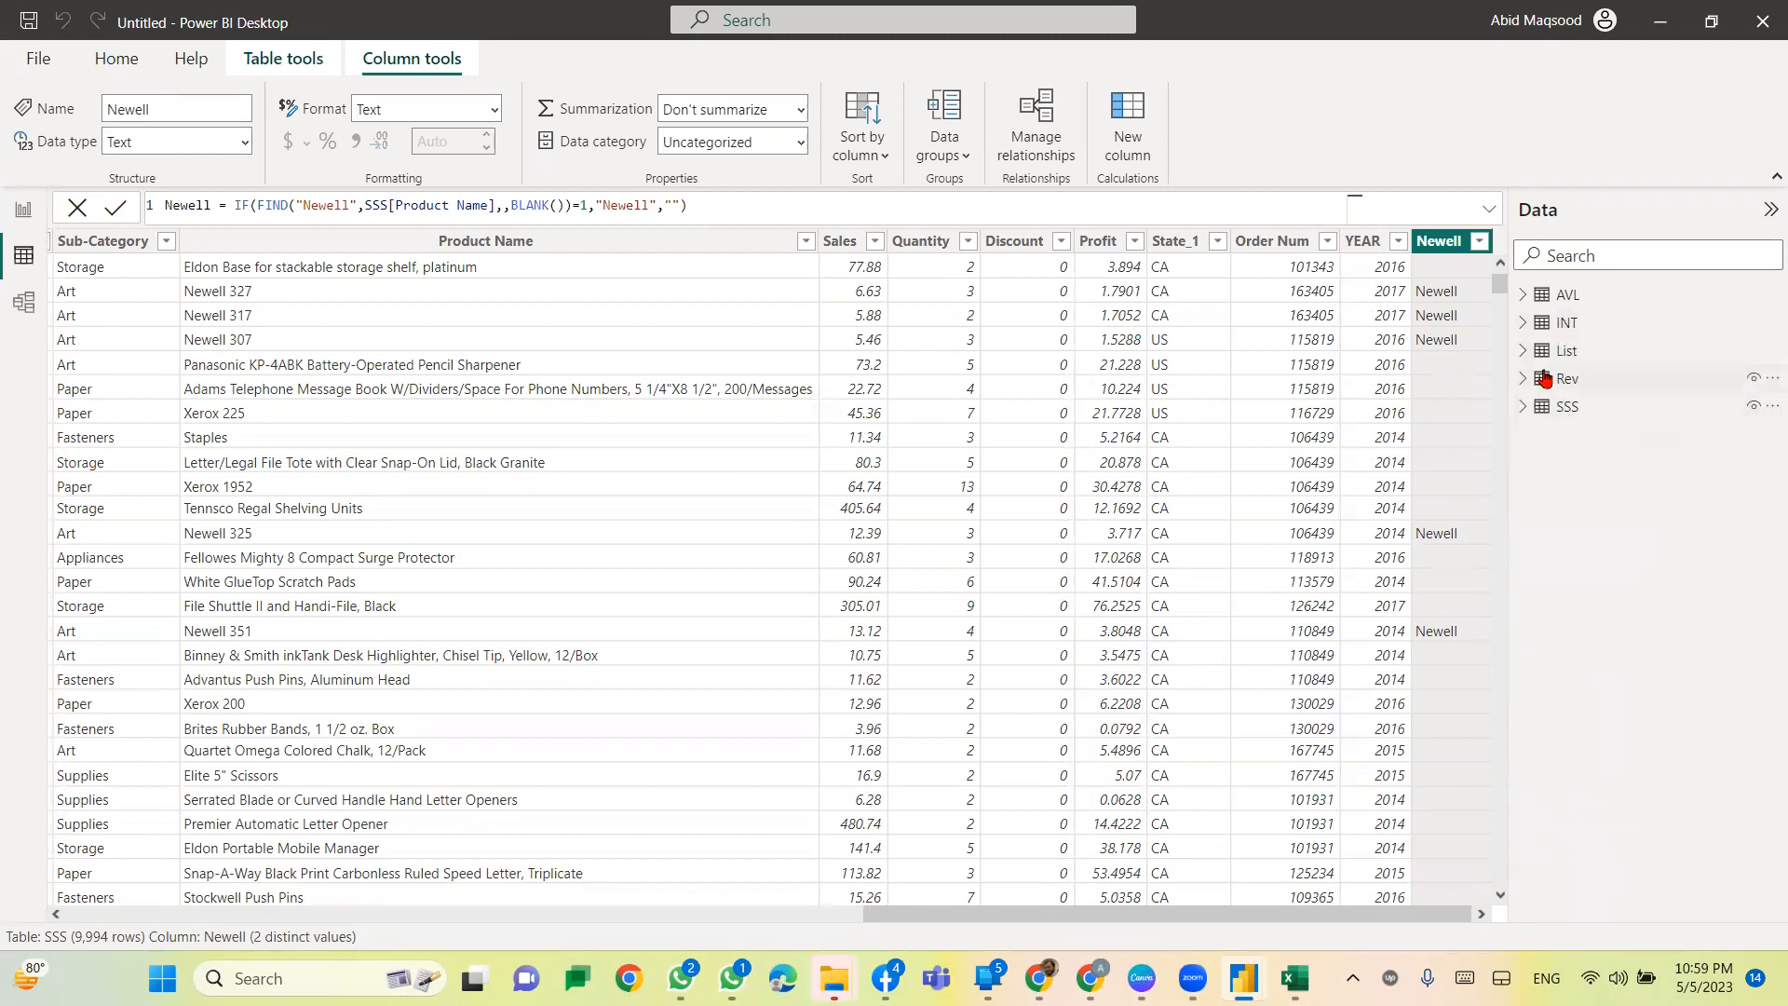
left_click(1564, 350)
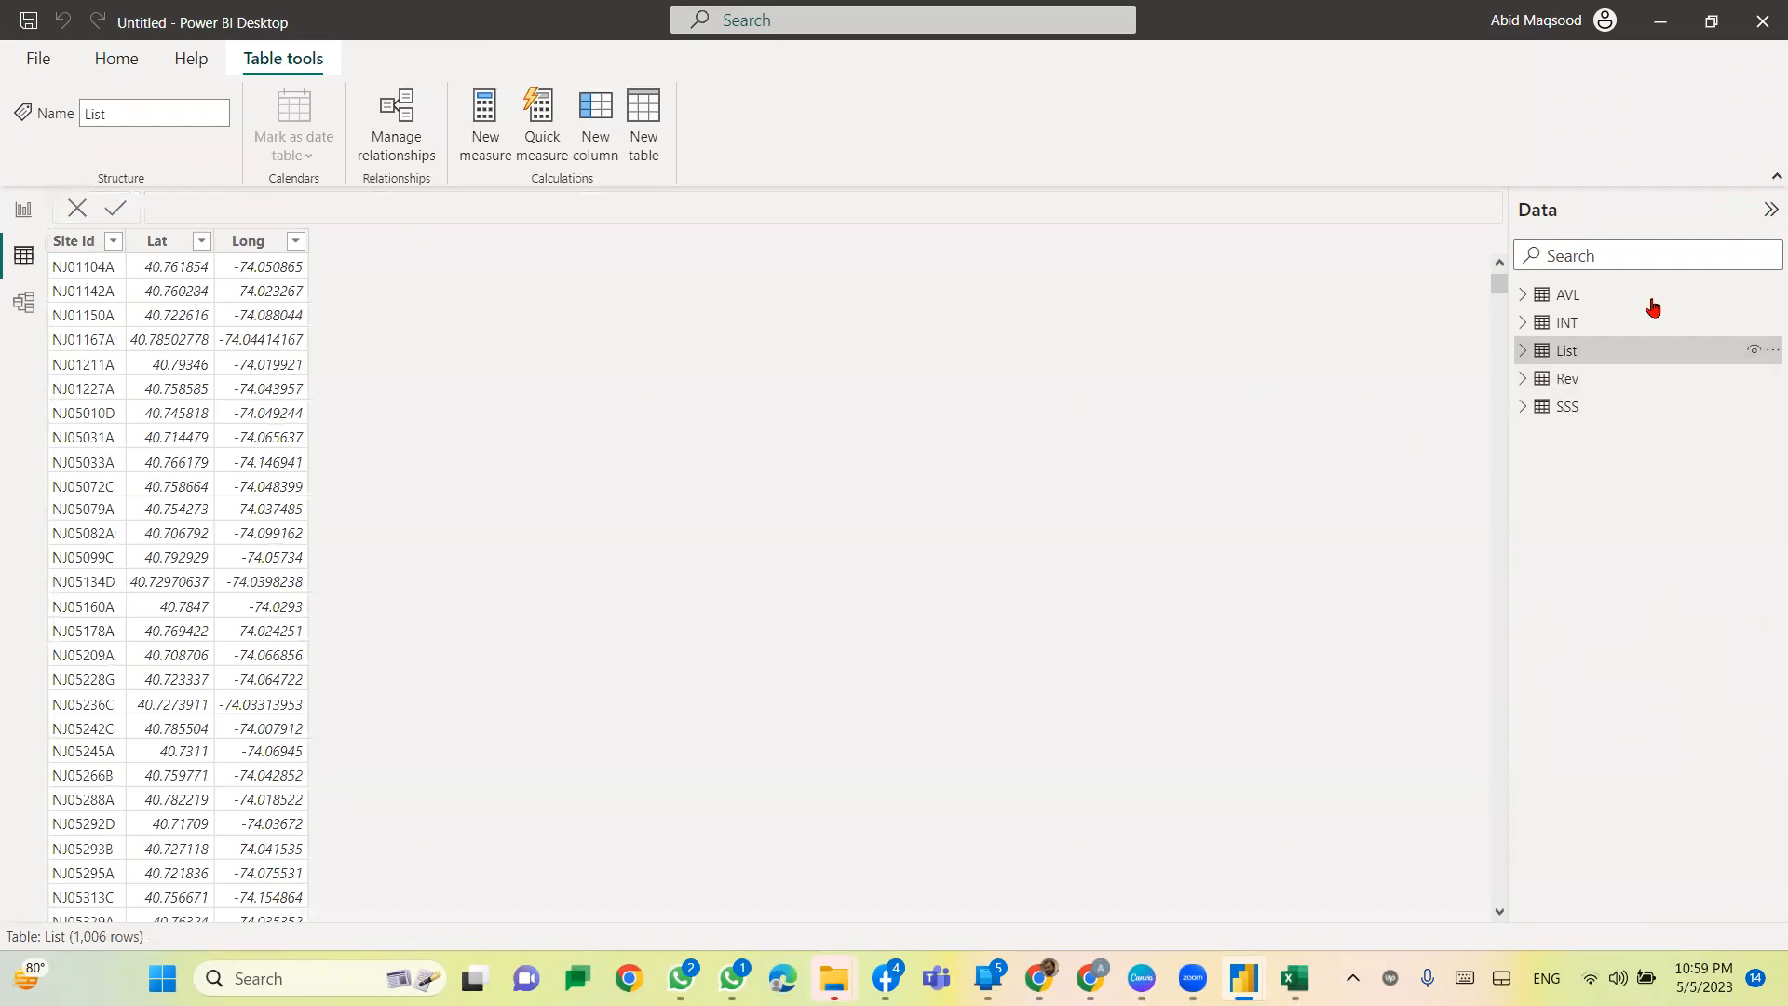
left_click(1583, 324)
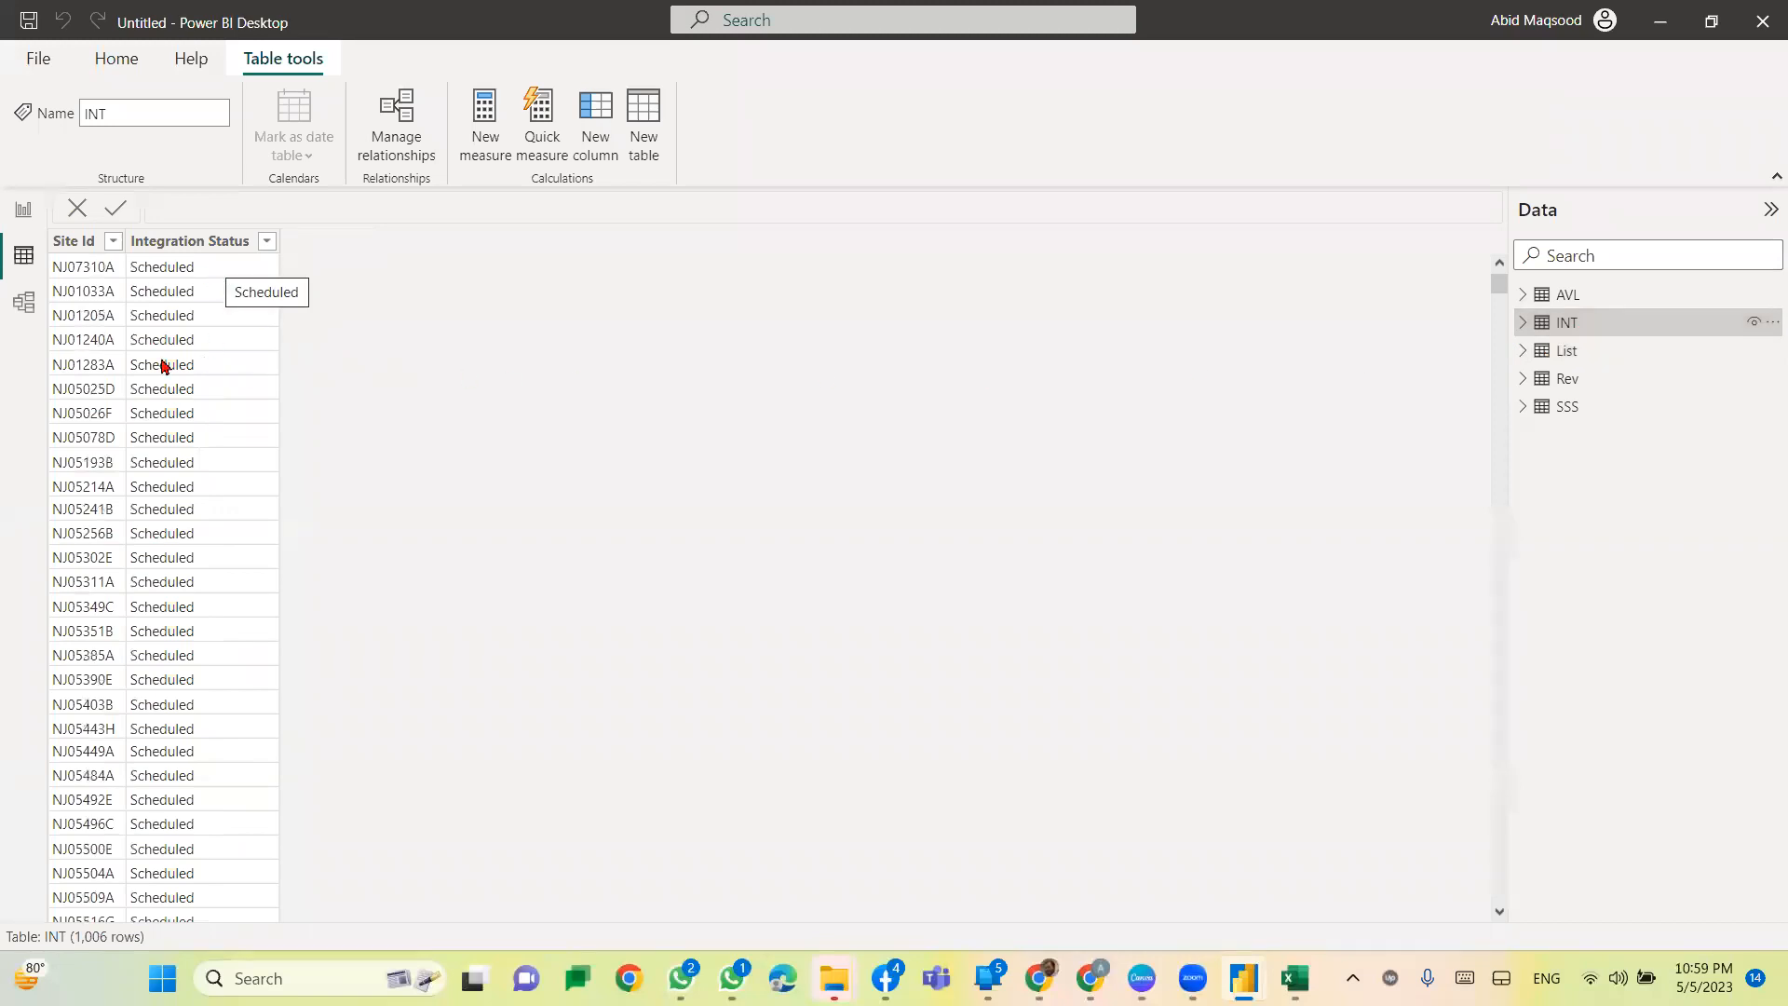
left_click(1583, 354)
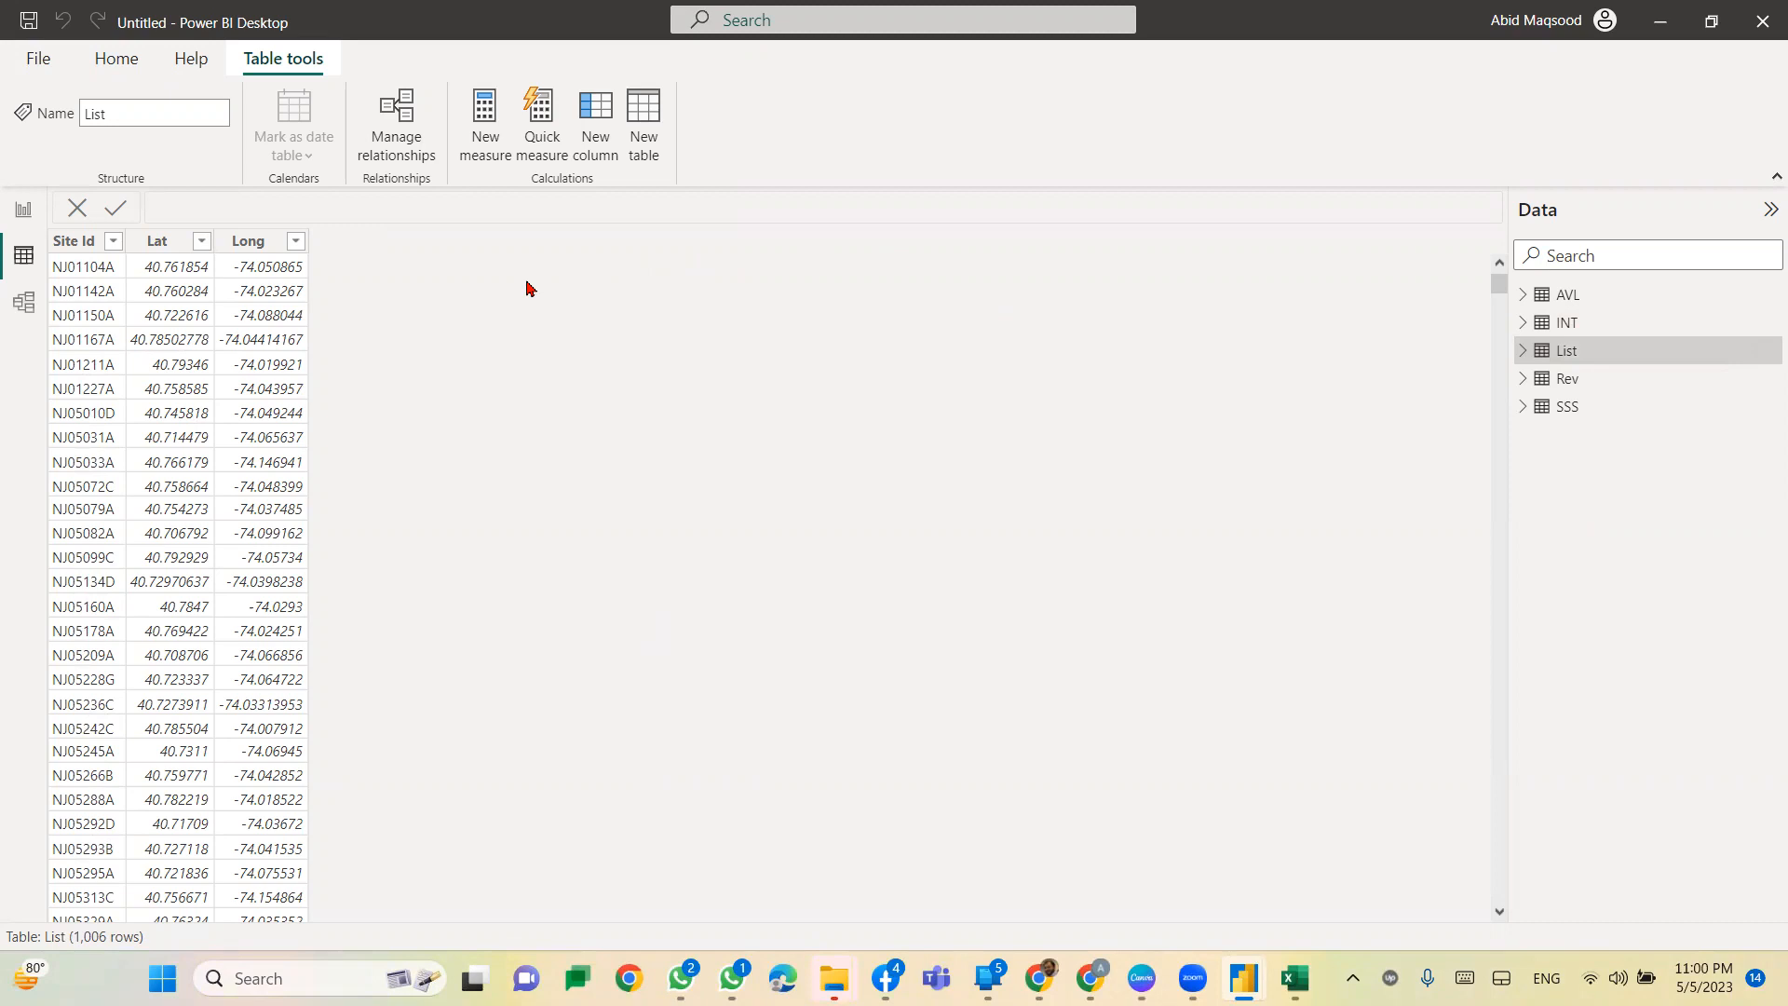
Step: Add a calculated column named INT to List and start its LOOKUPVALUE formula with 'INT'[Integration Status] as the result column
left_click(594, 125)
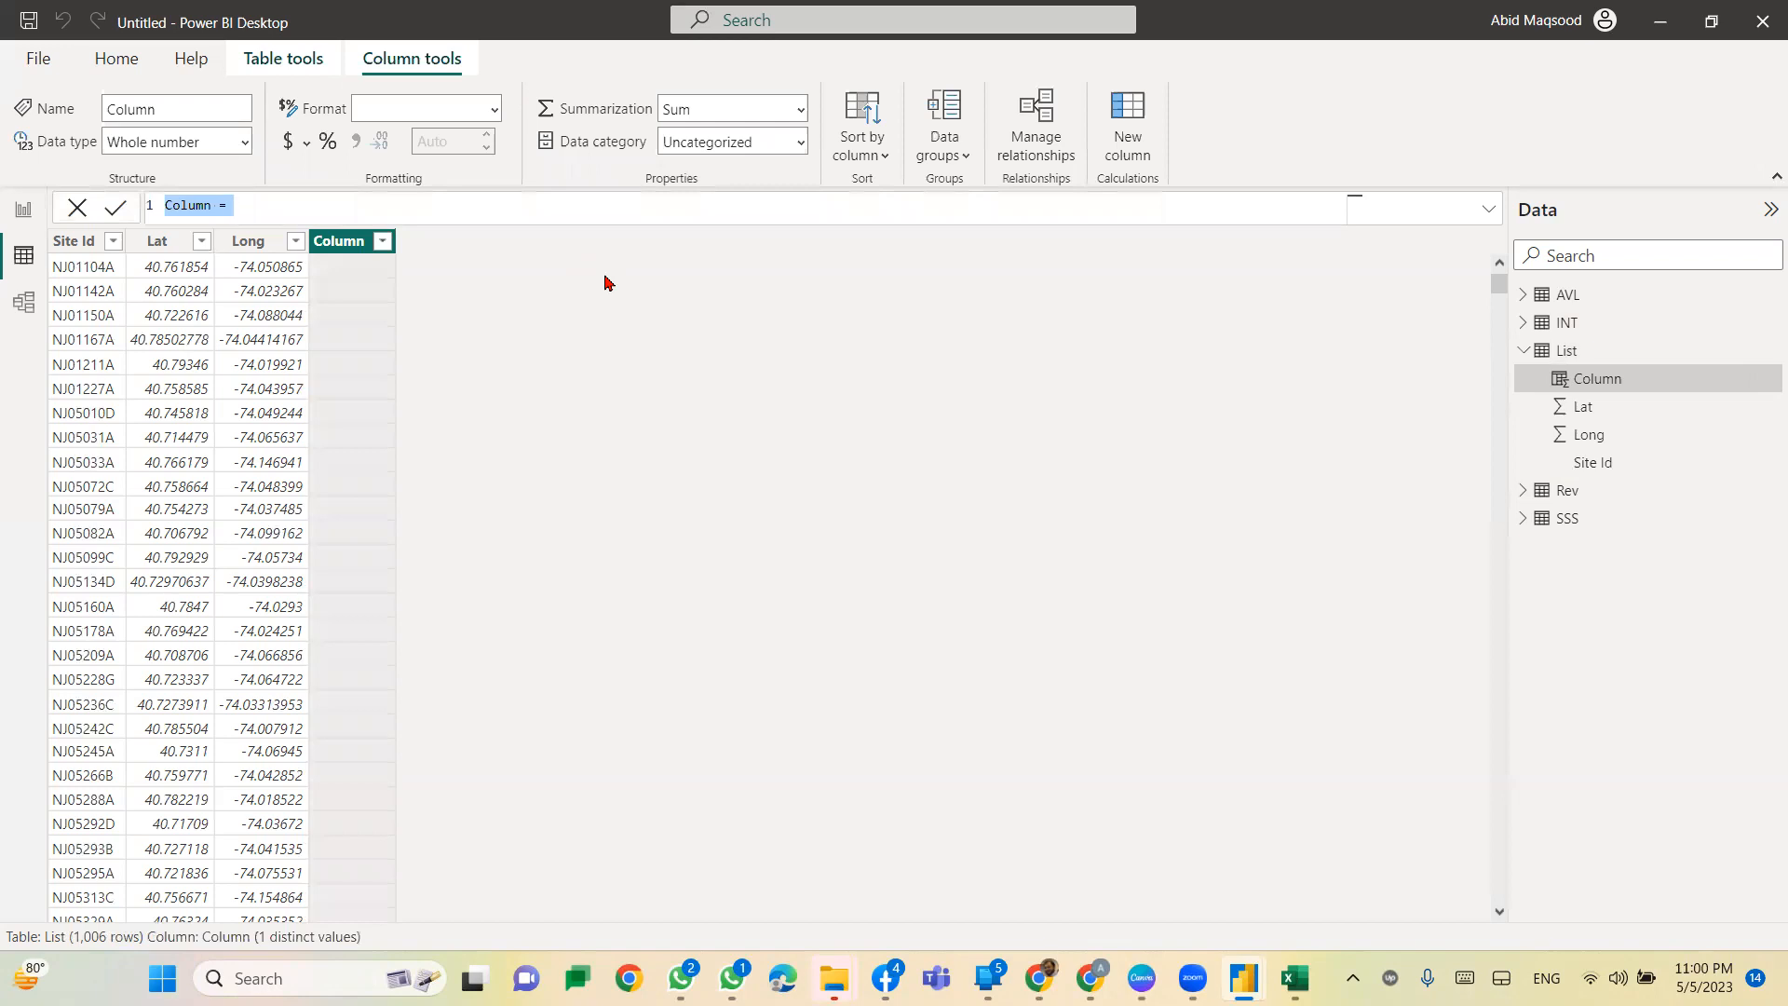
type("L")
type("IN")
type("T ")
type("= loo")
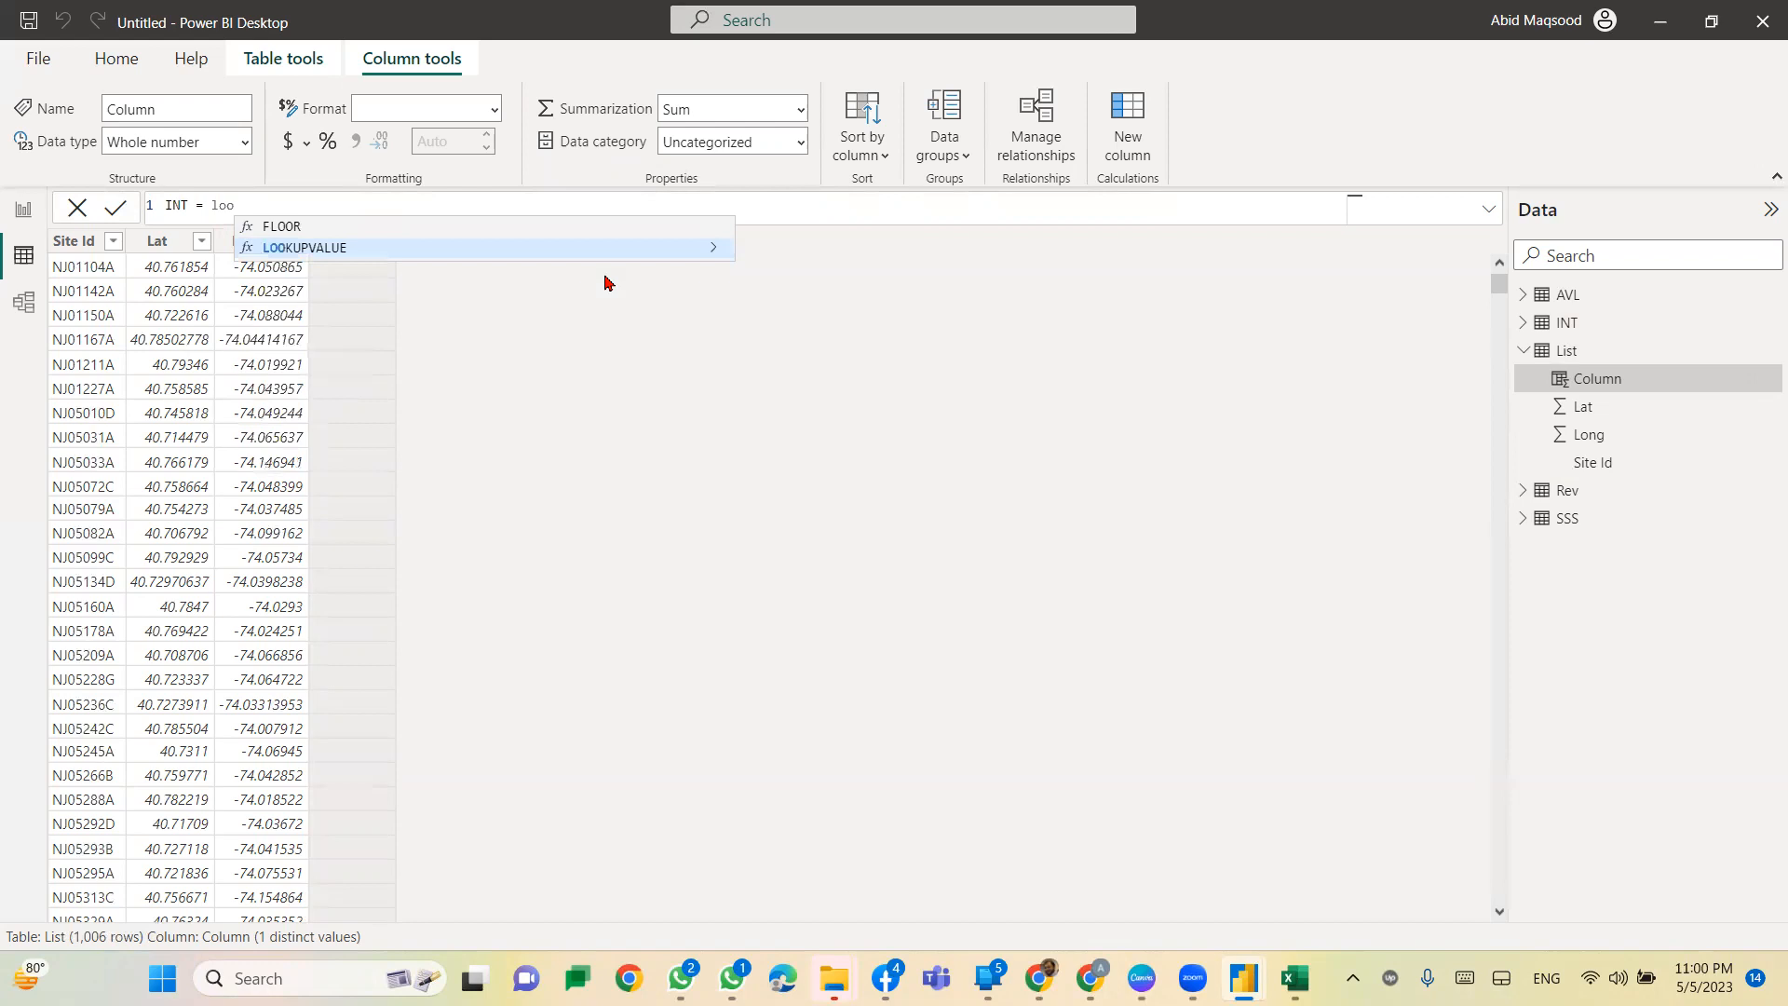
key("Tab")
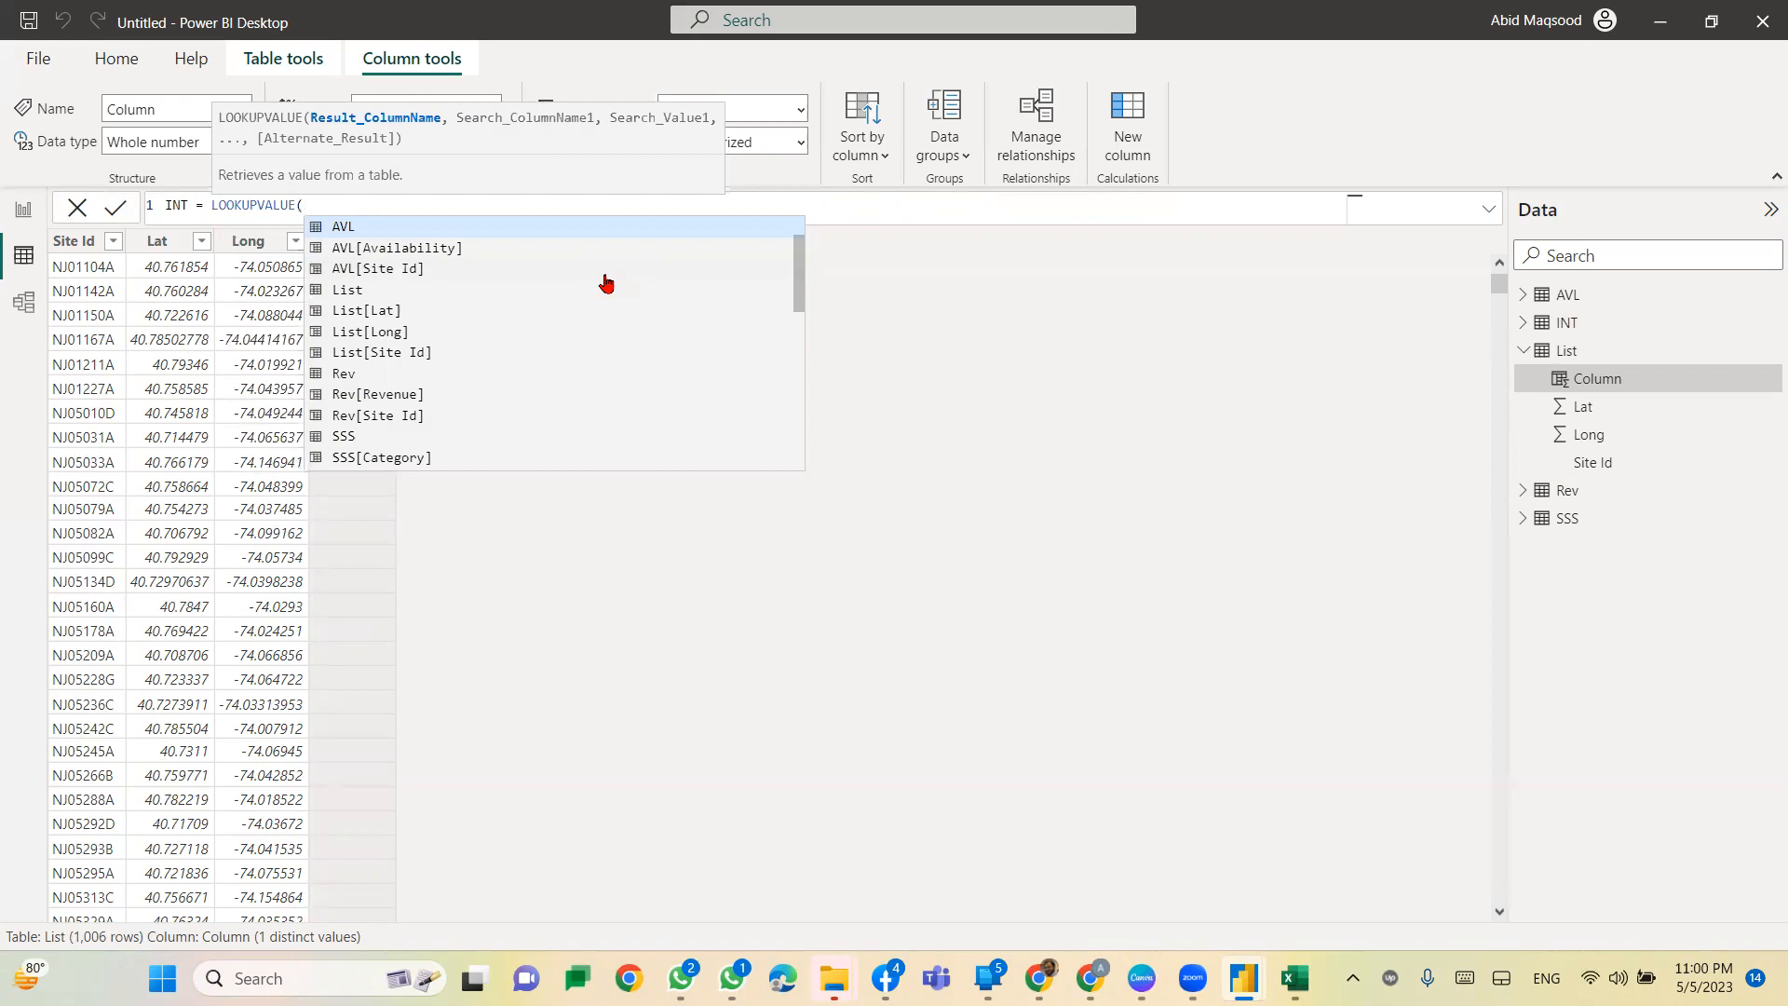
type("in")
key("Down")
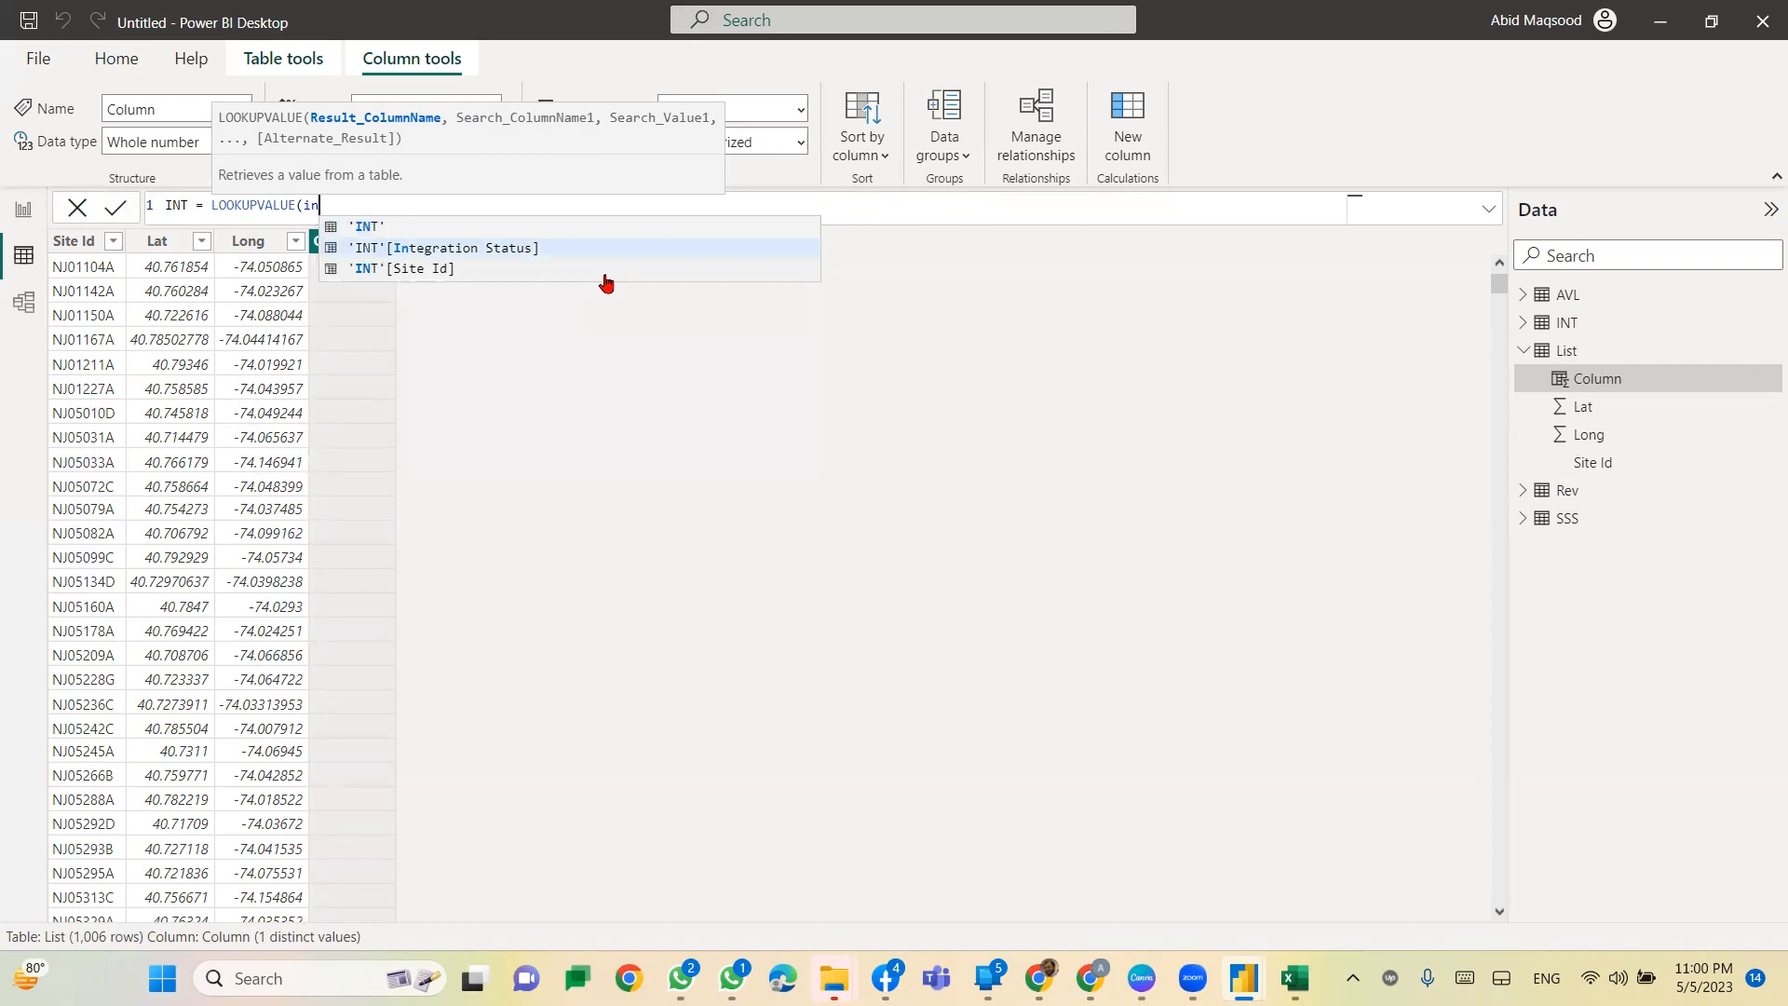
key("Tab")
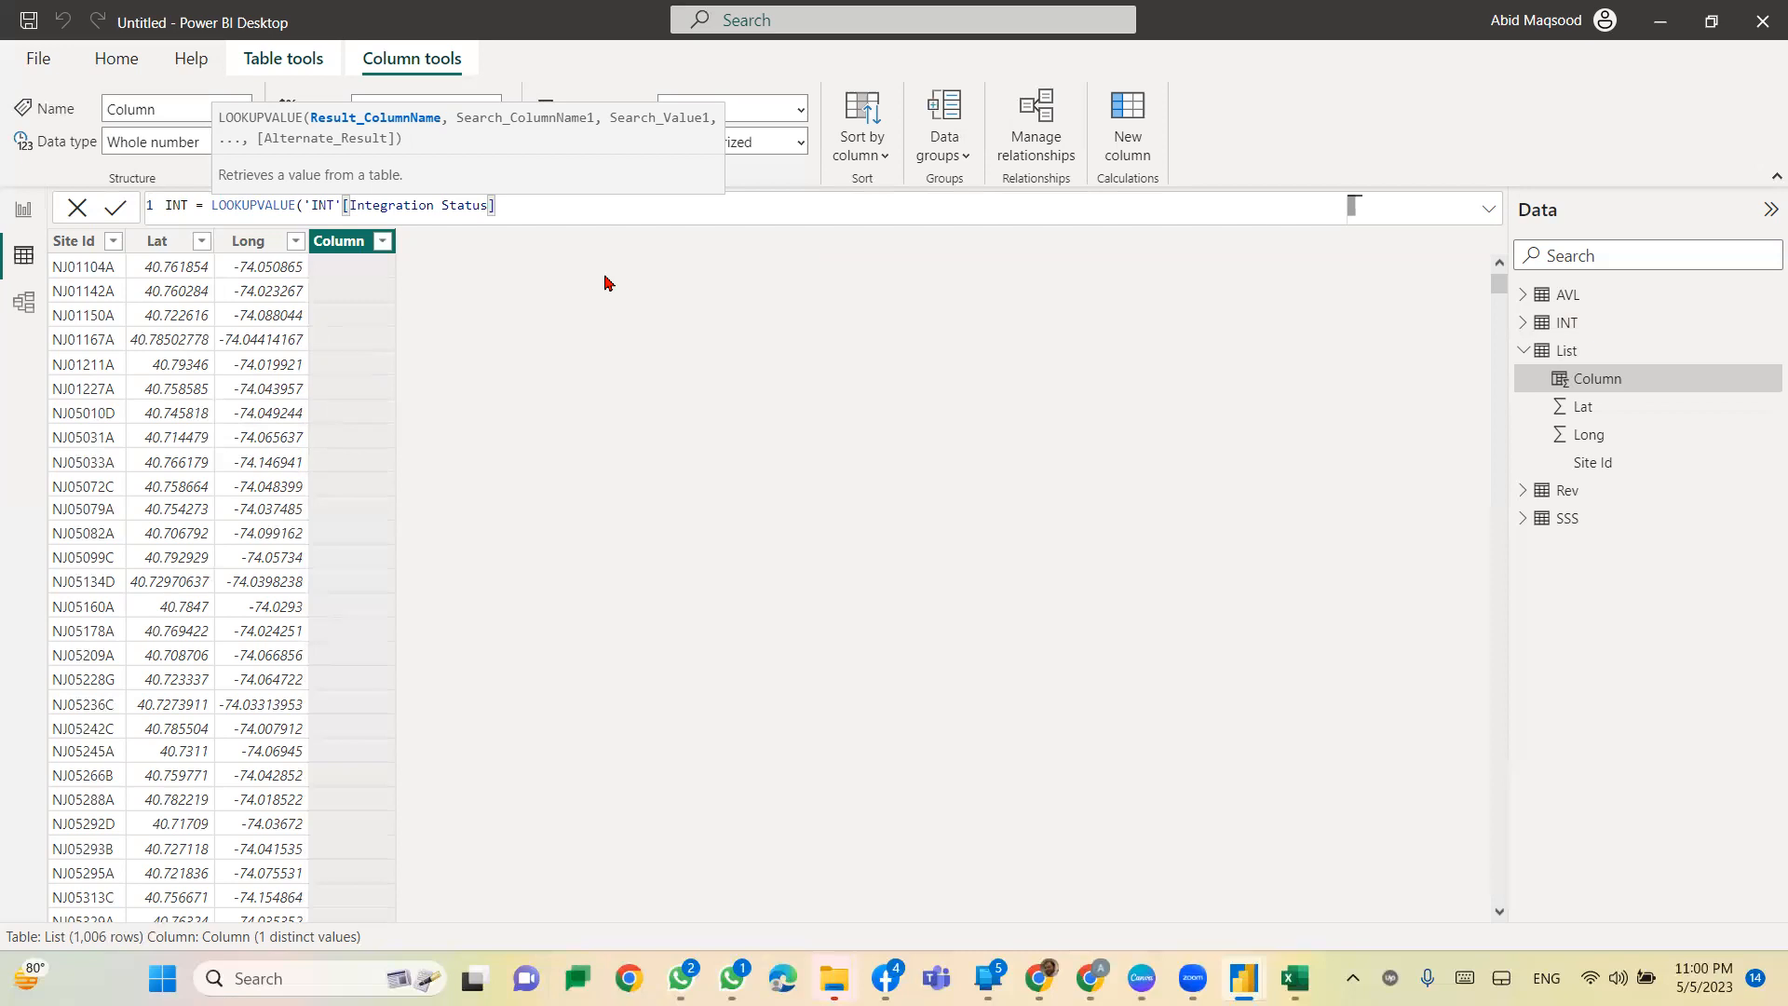
Step: Complete the LOOKUPVALUE formula with 'INT'[Site Id] as the search column and List[Site Id] as the search value
type(",")
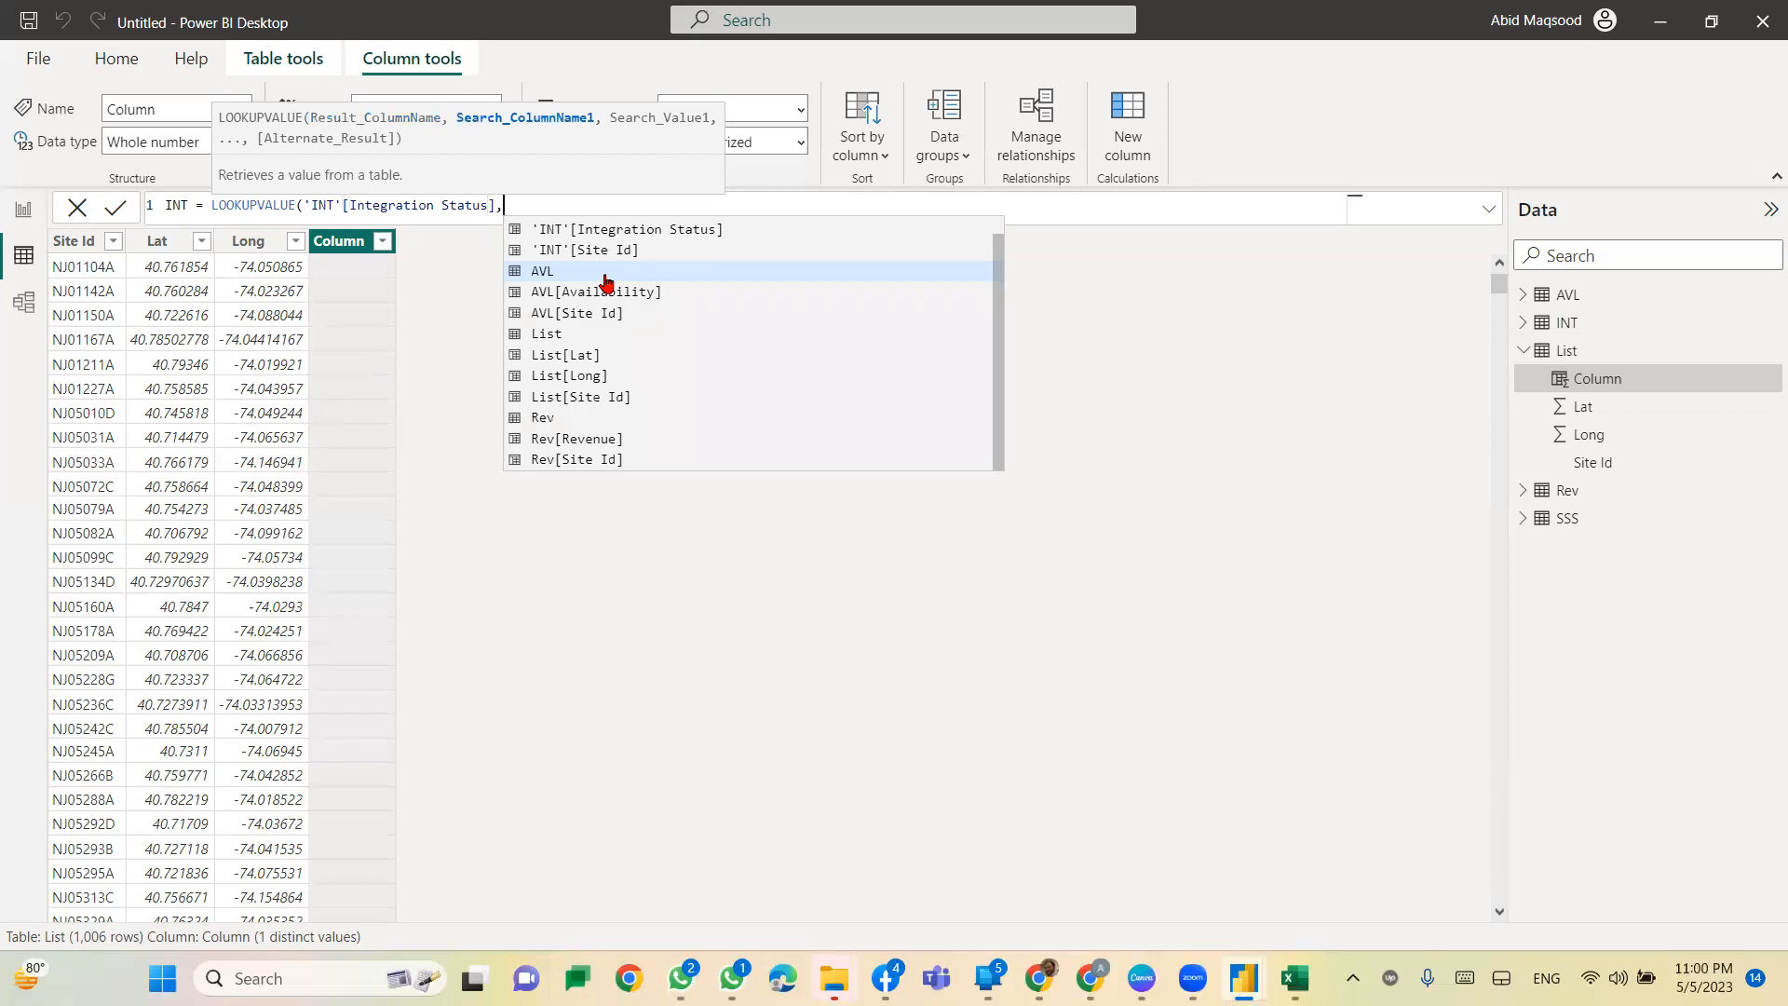
left_click(556, 251)
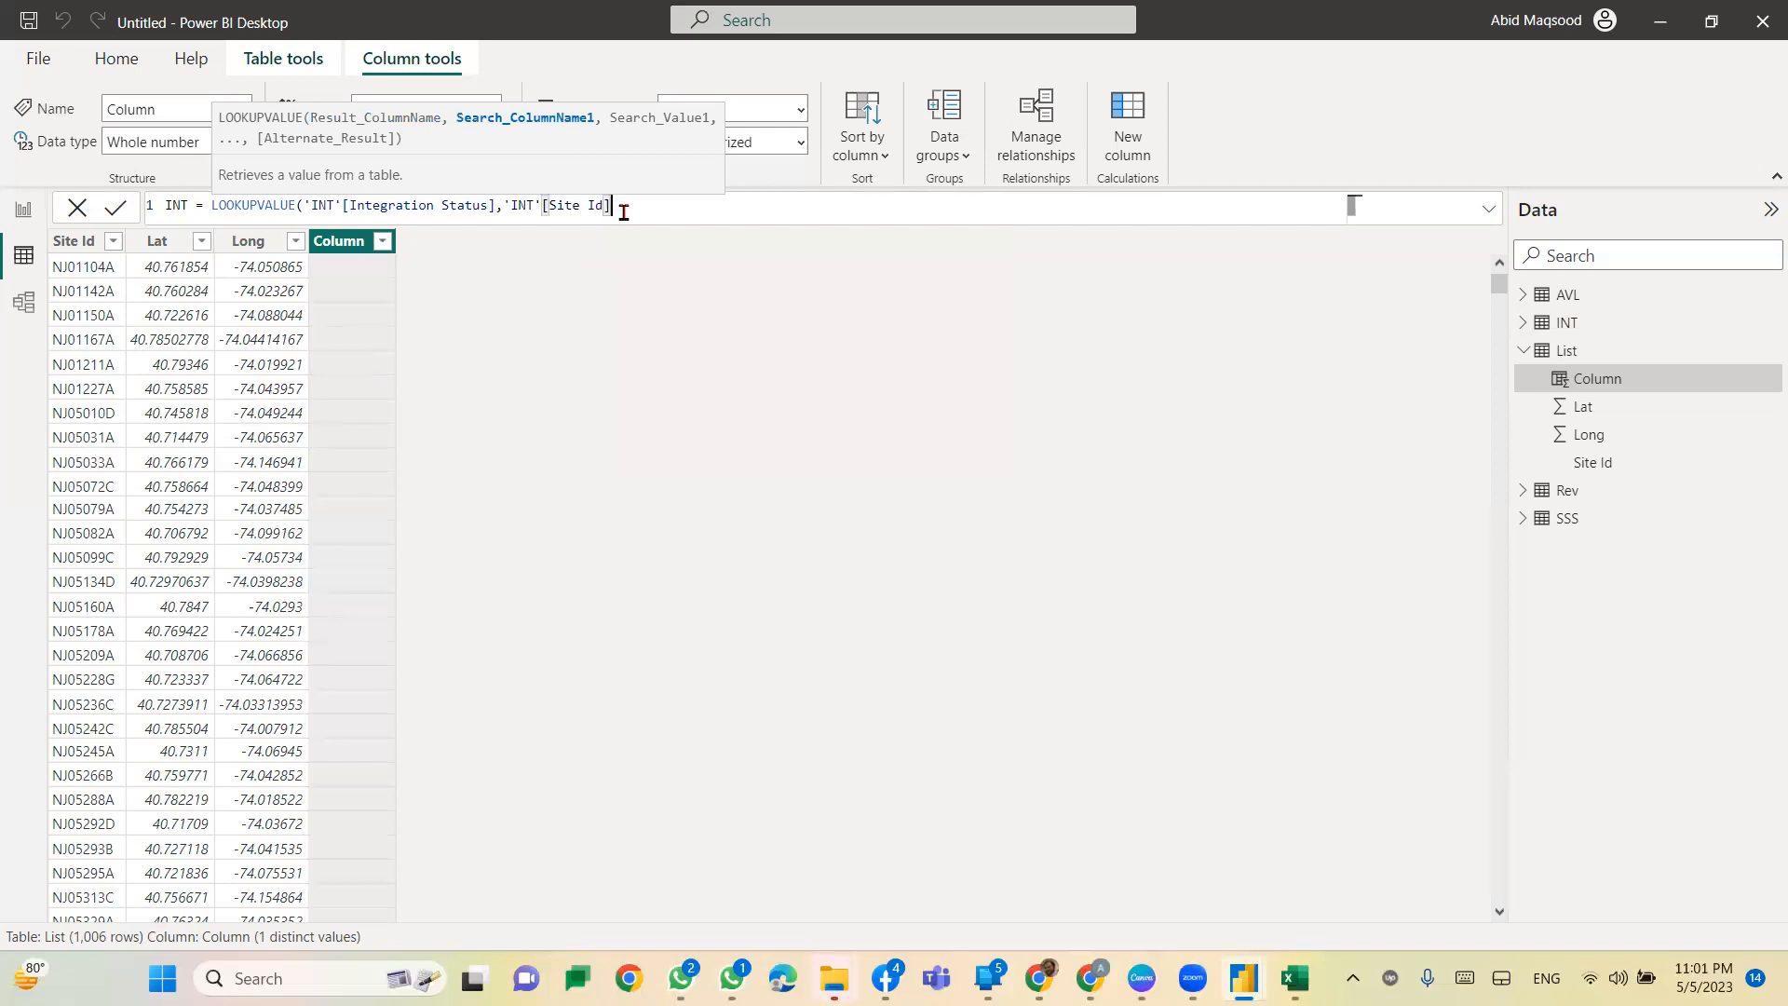
type(",")
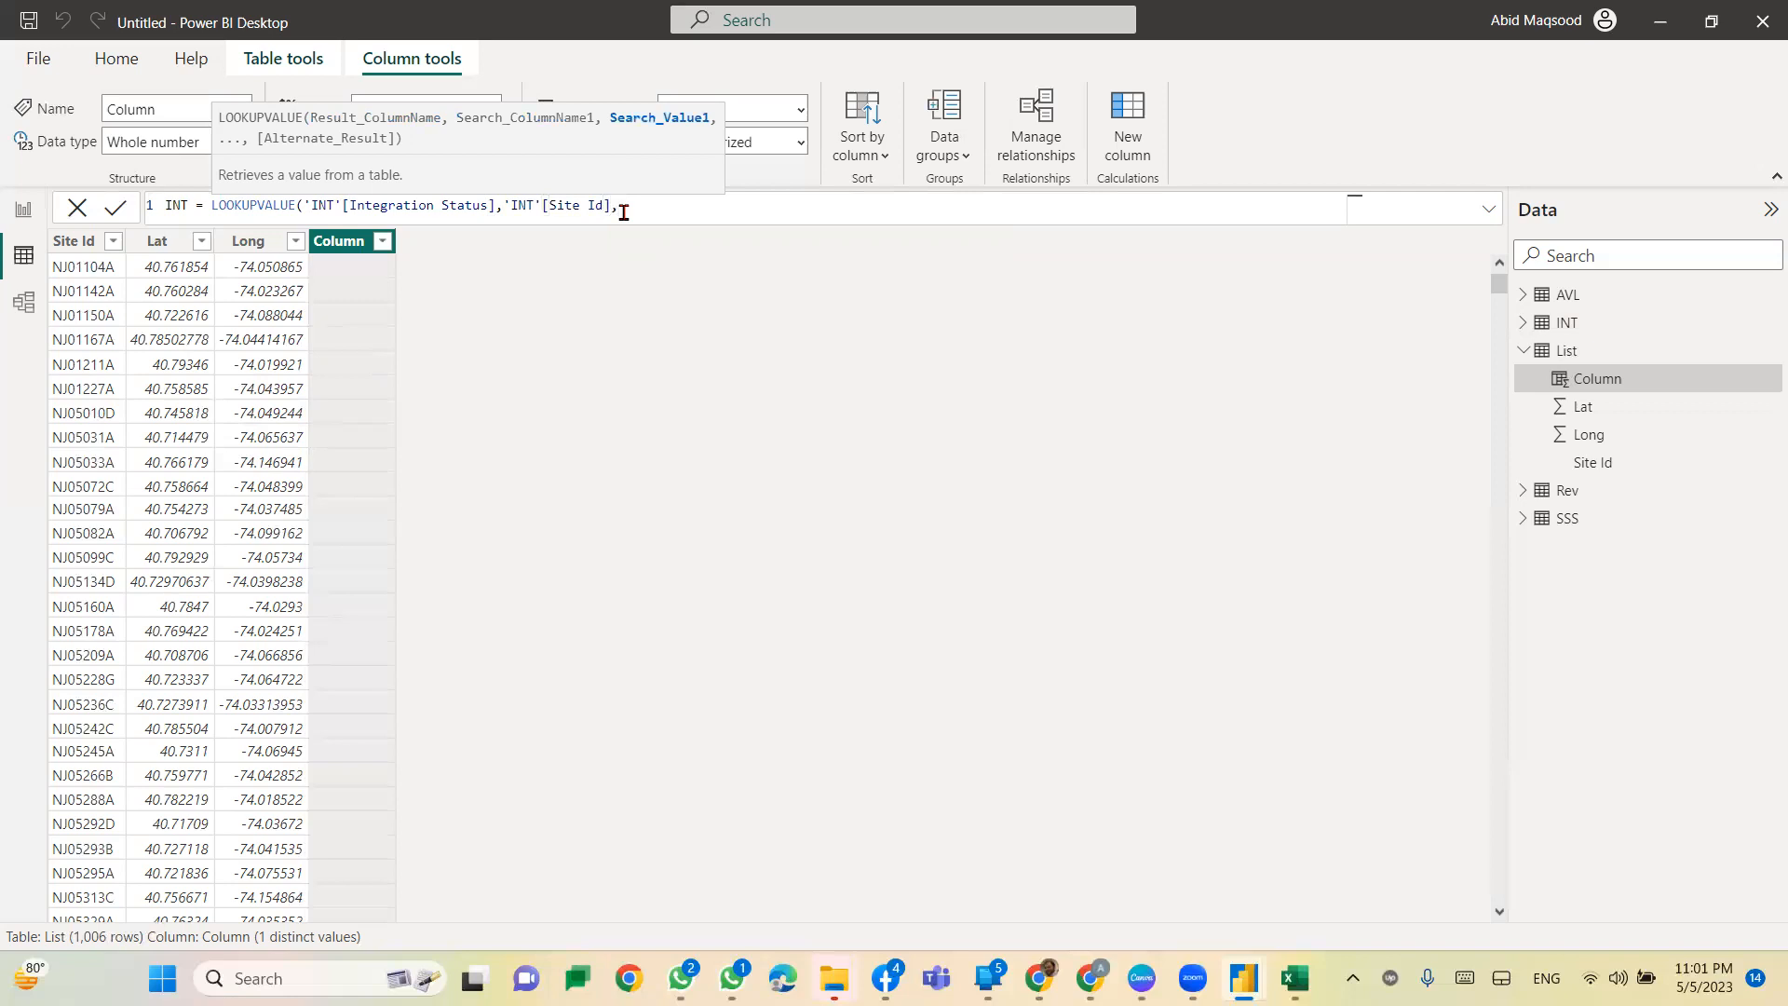
type("si")
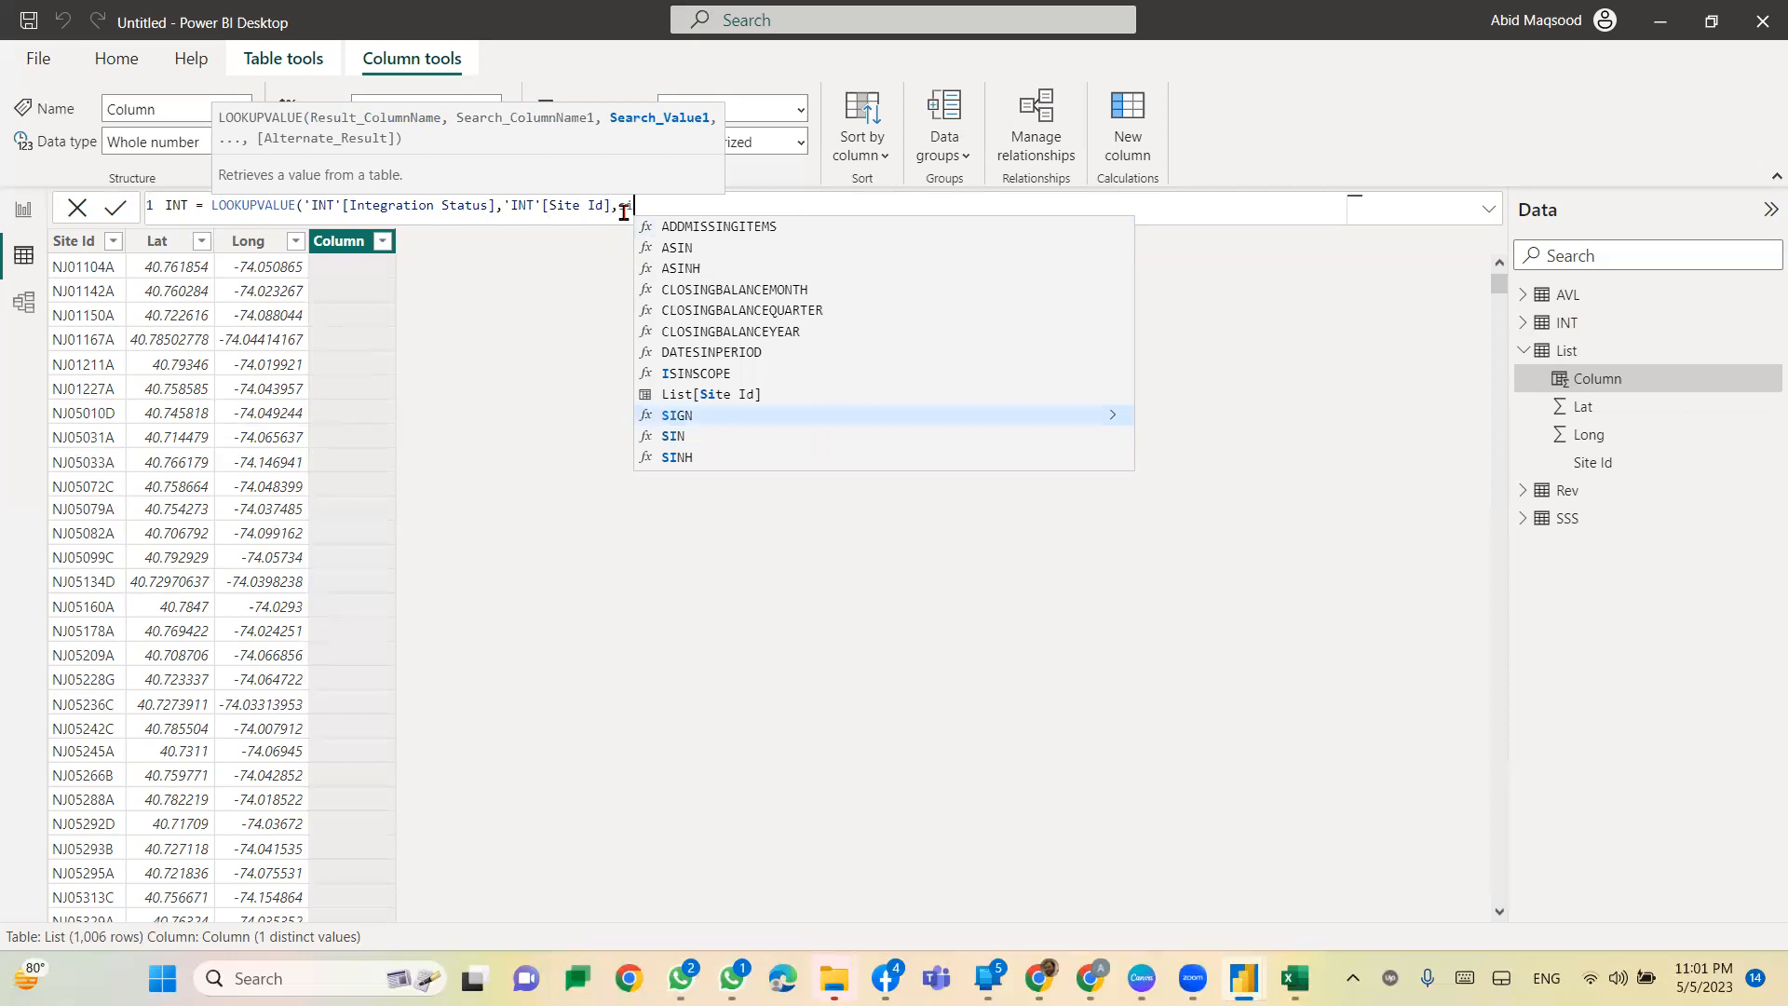
type("te")
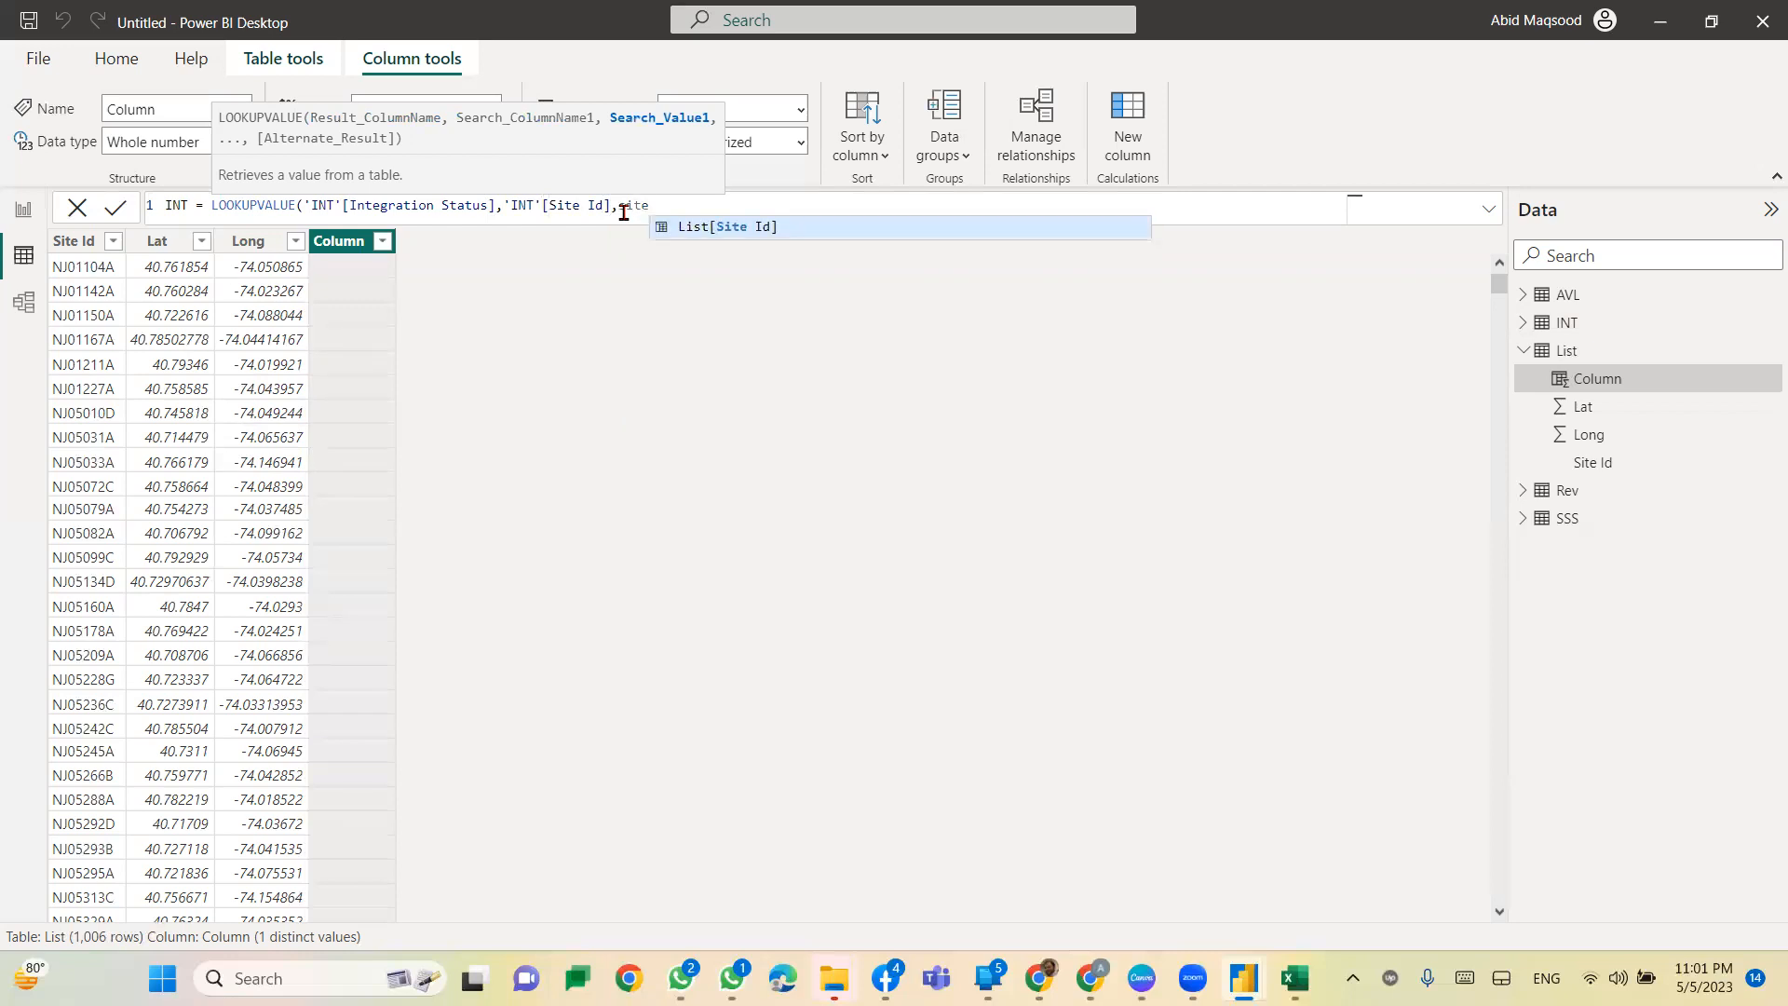
key("Tab")
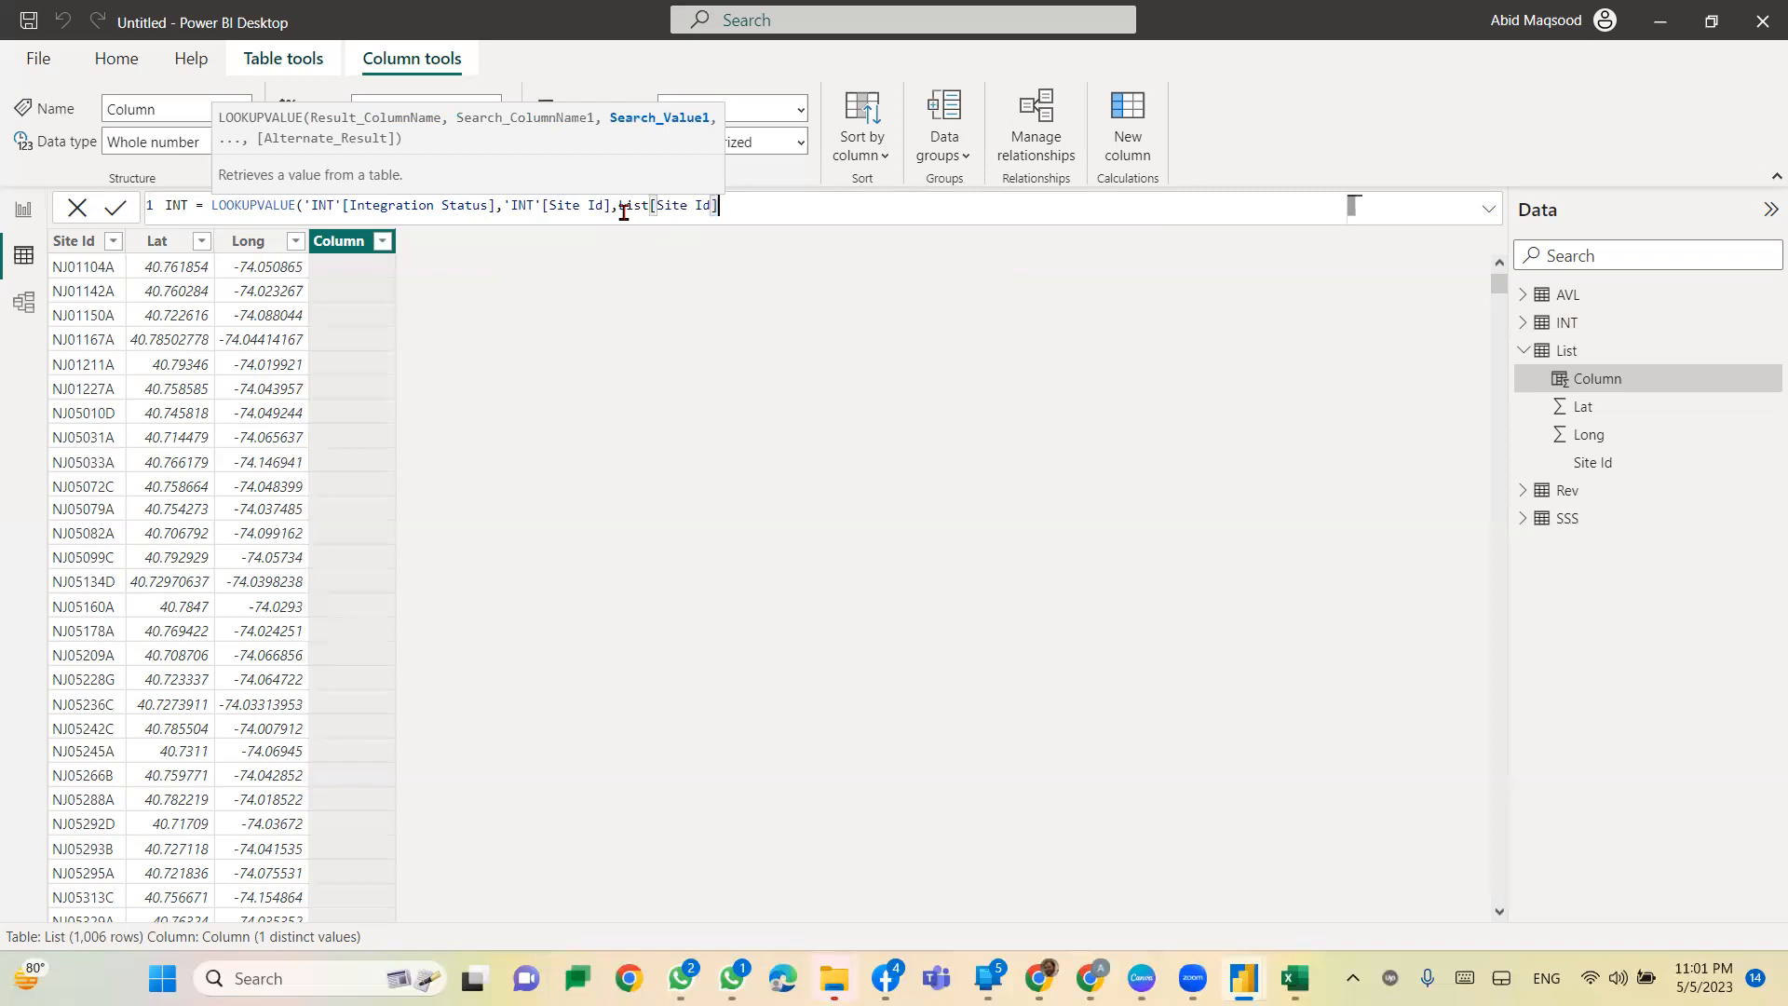
type(")")
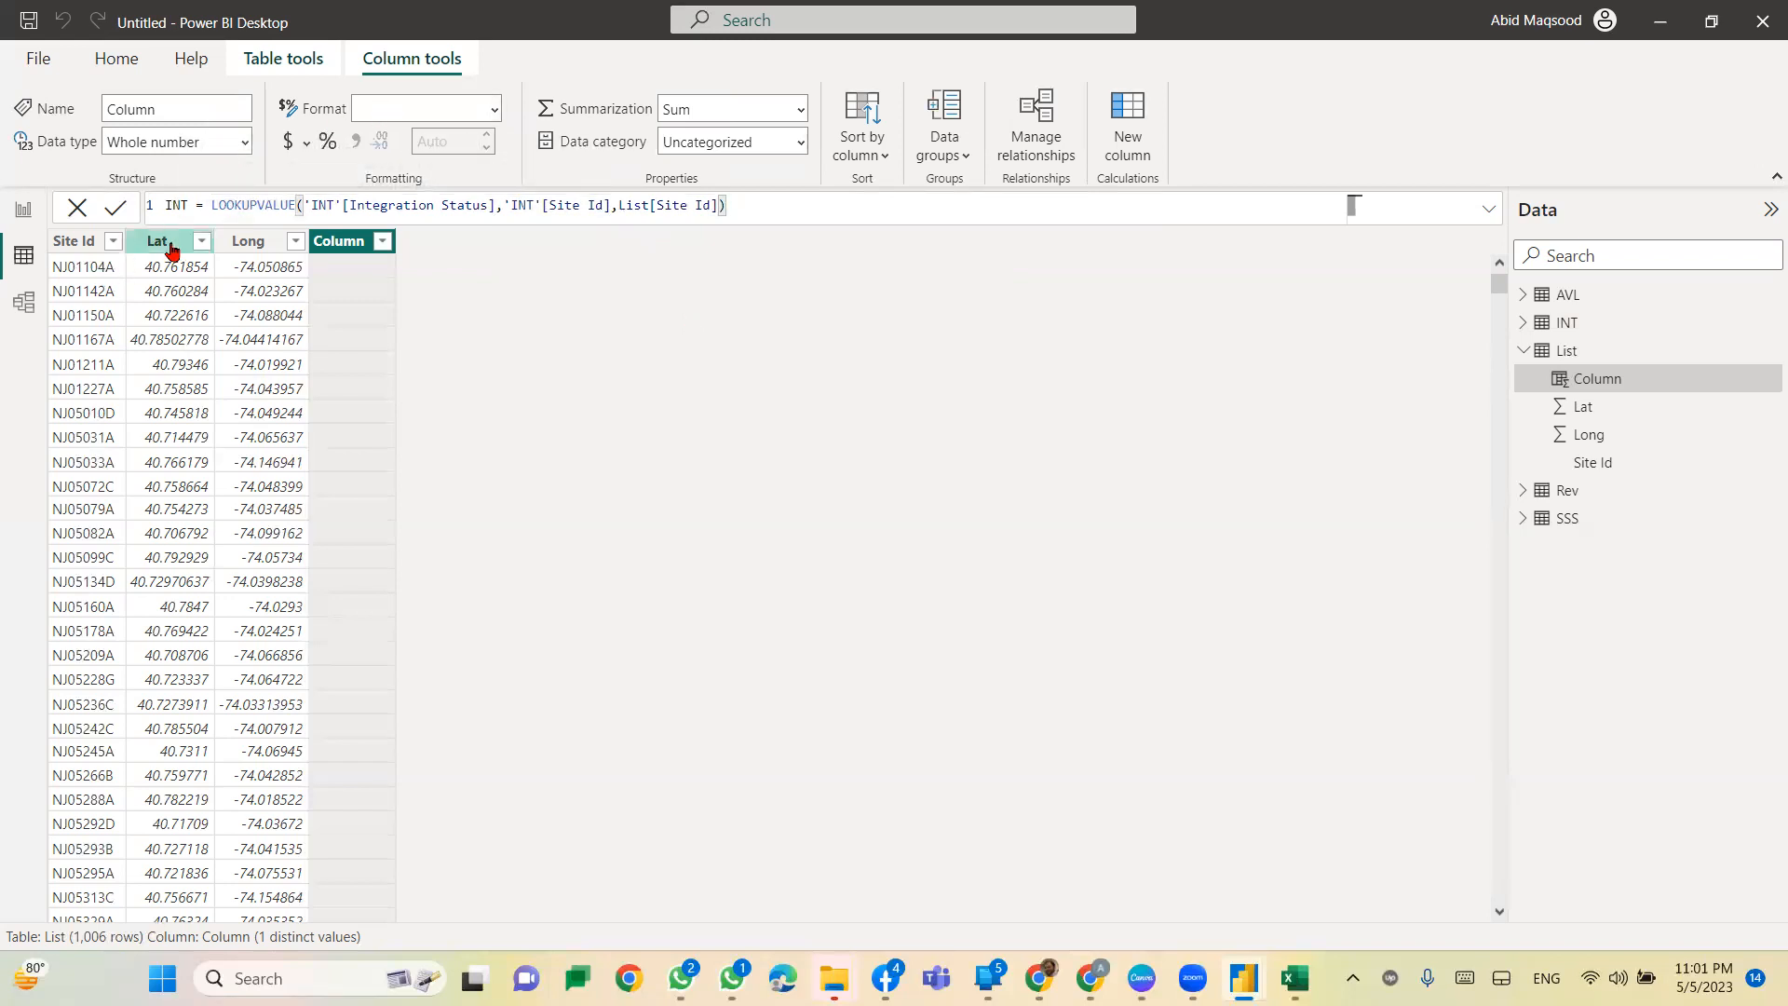
Step: Review the three LOOKUPVALUE arguments one by one and commit the INT column formula
left_click_drag(304, 205, 497, 203)
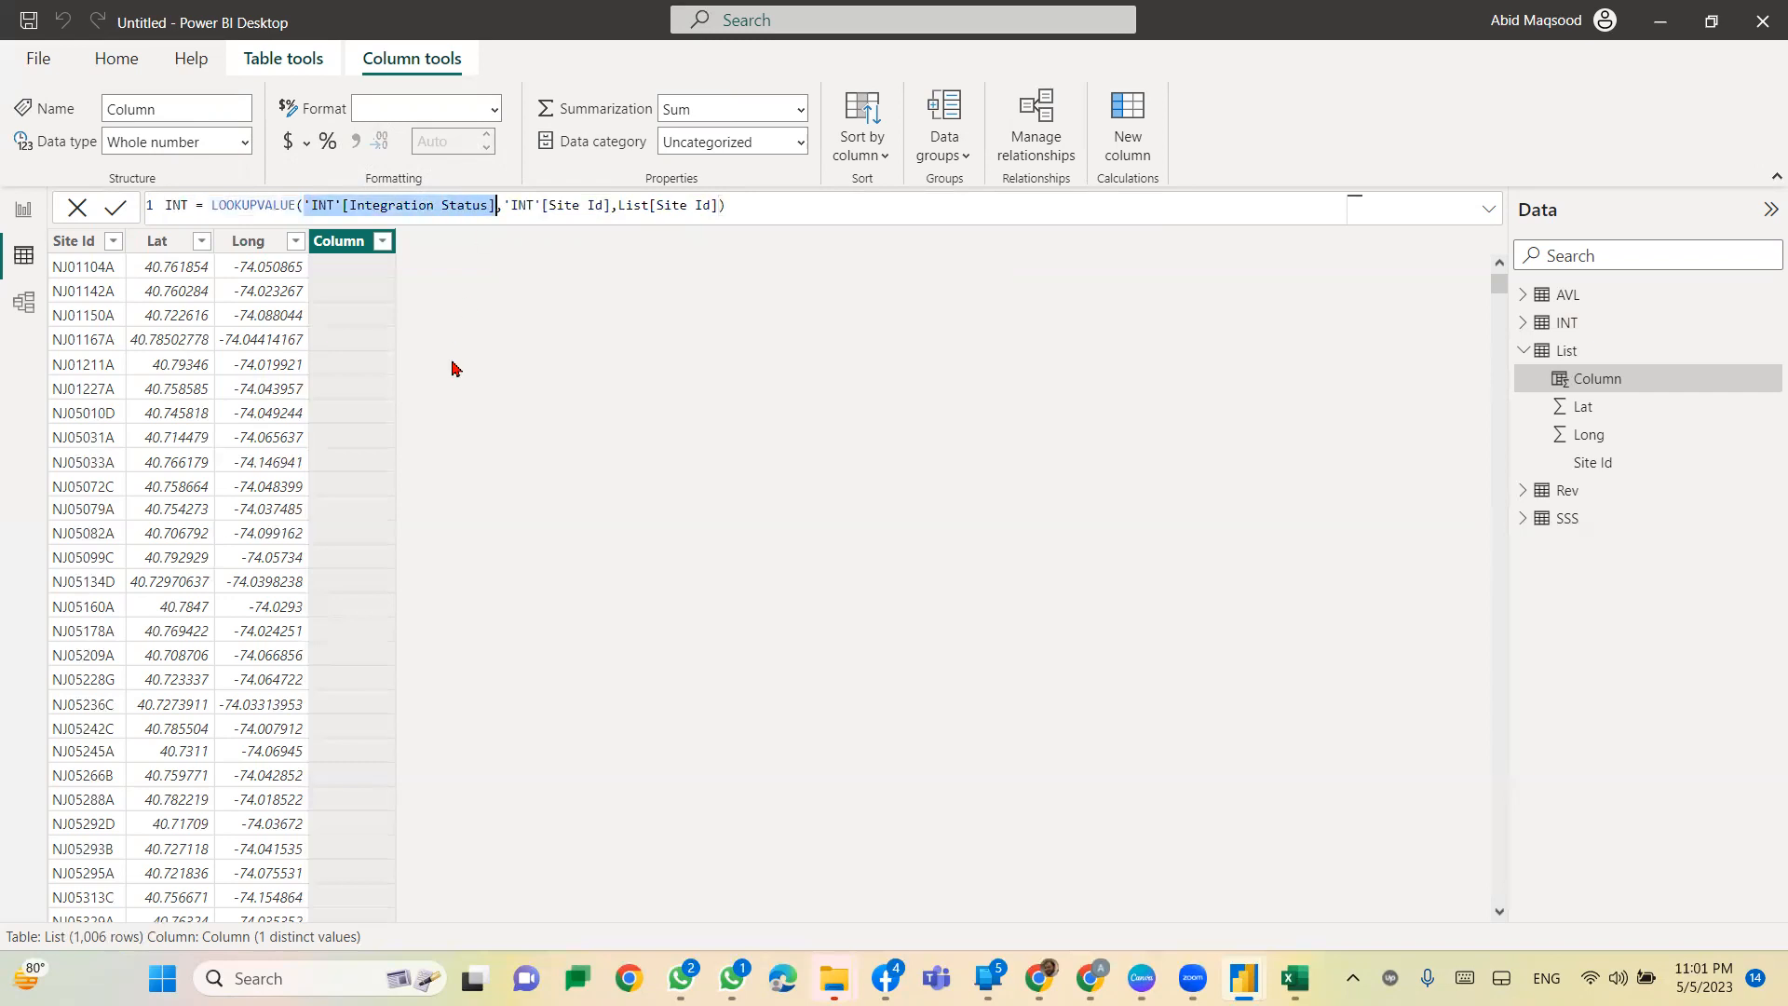
left_click(506, 207)
left_click_drag(506, 208, 615, 206)
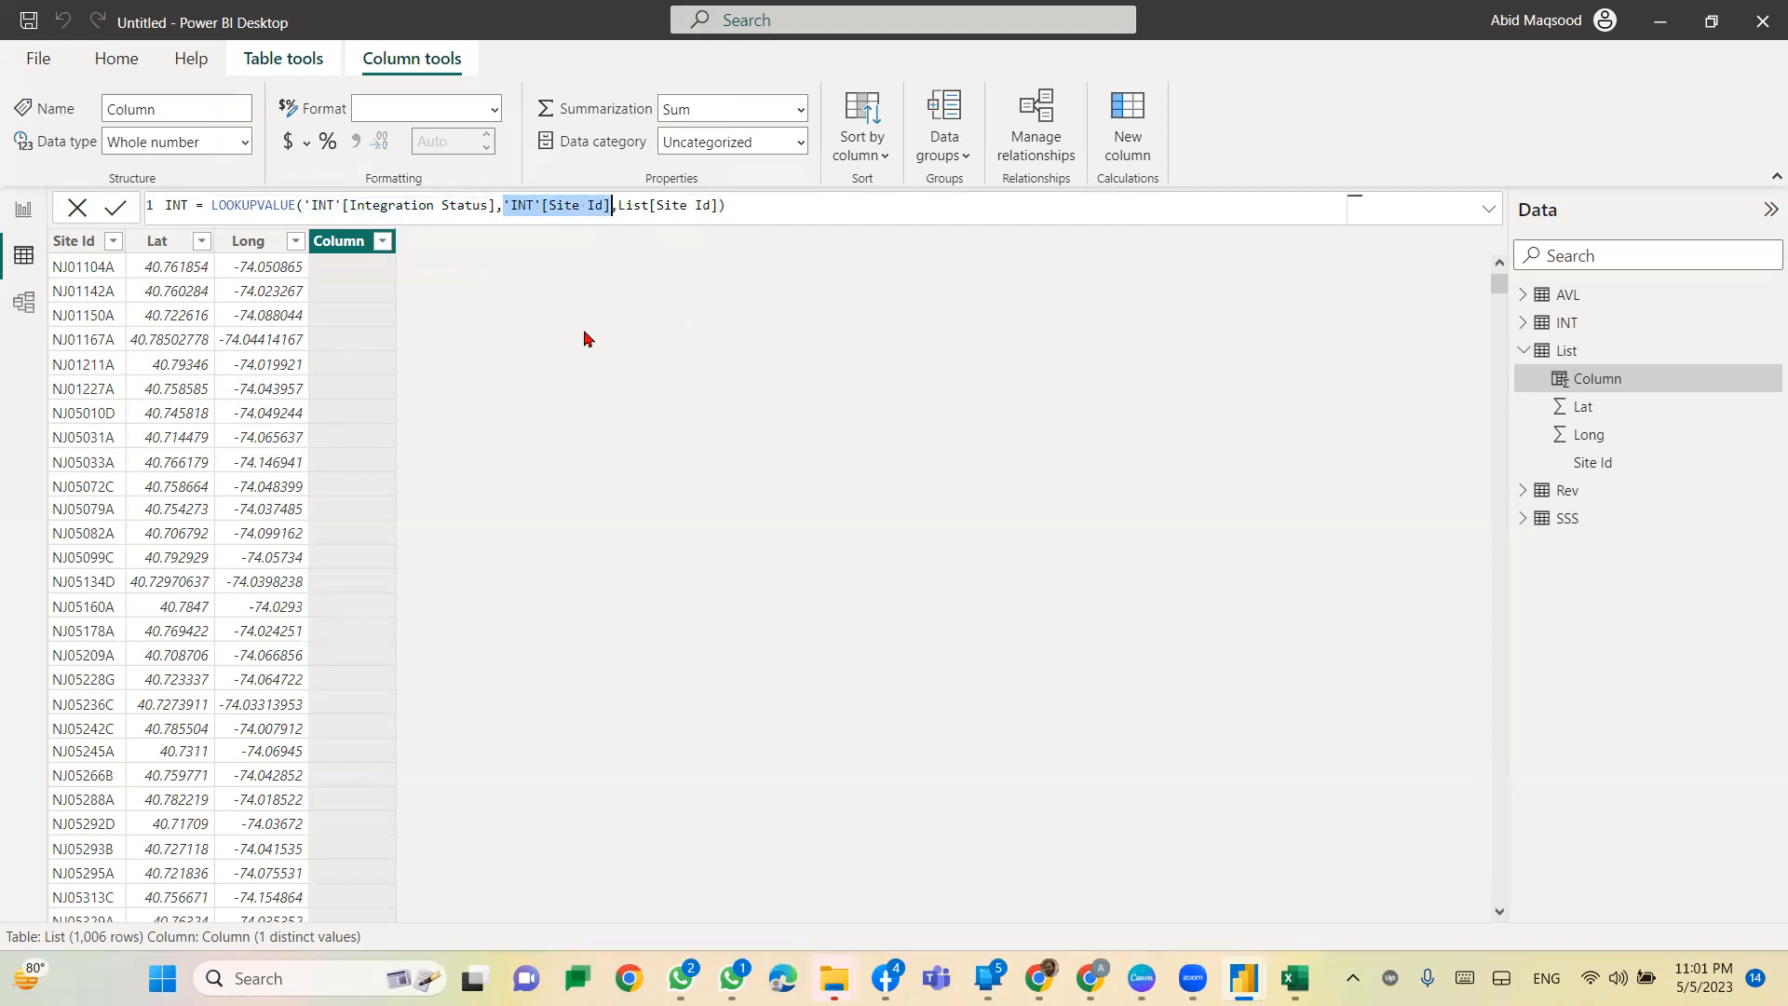
left_click(617, 208)
left_click_drag(617, 206, 720, 207)
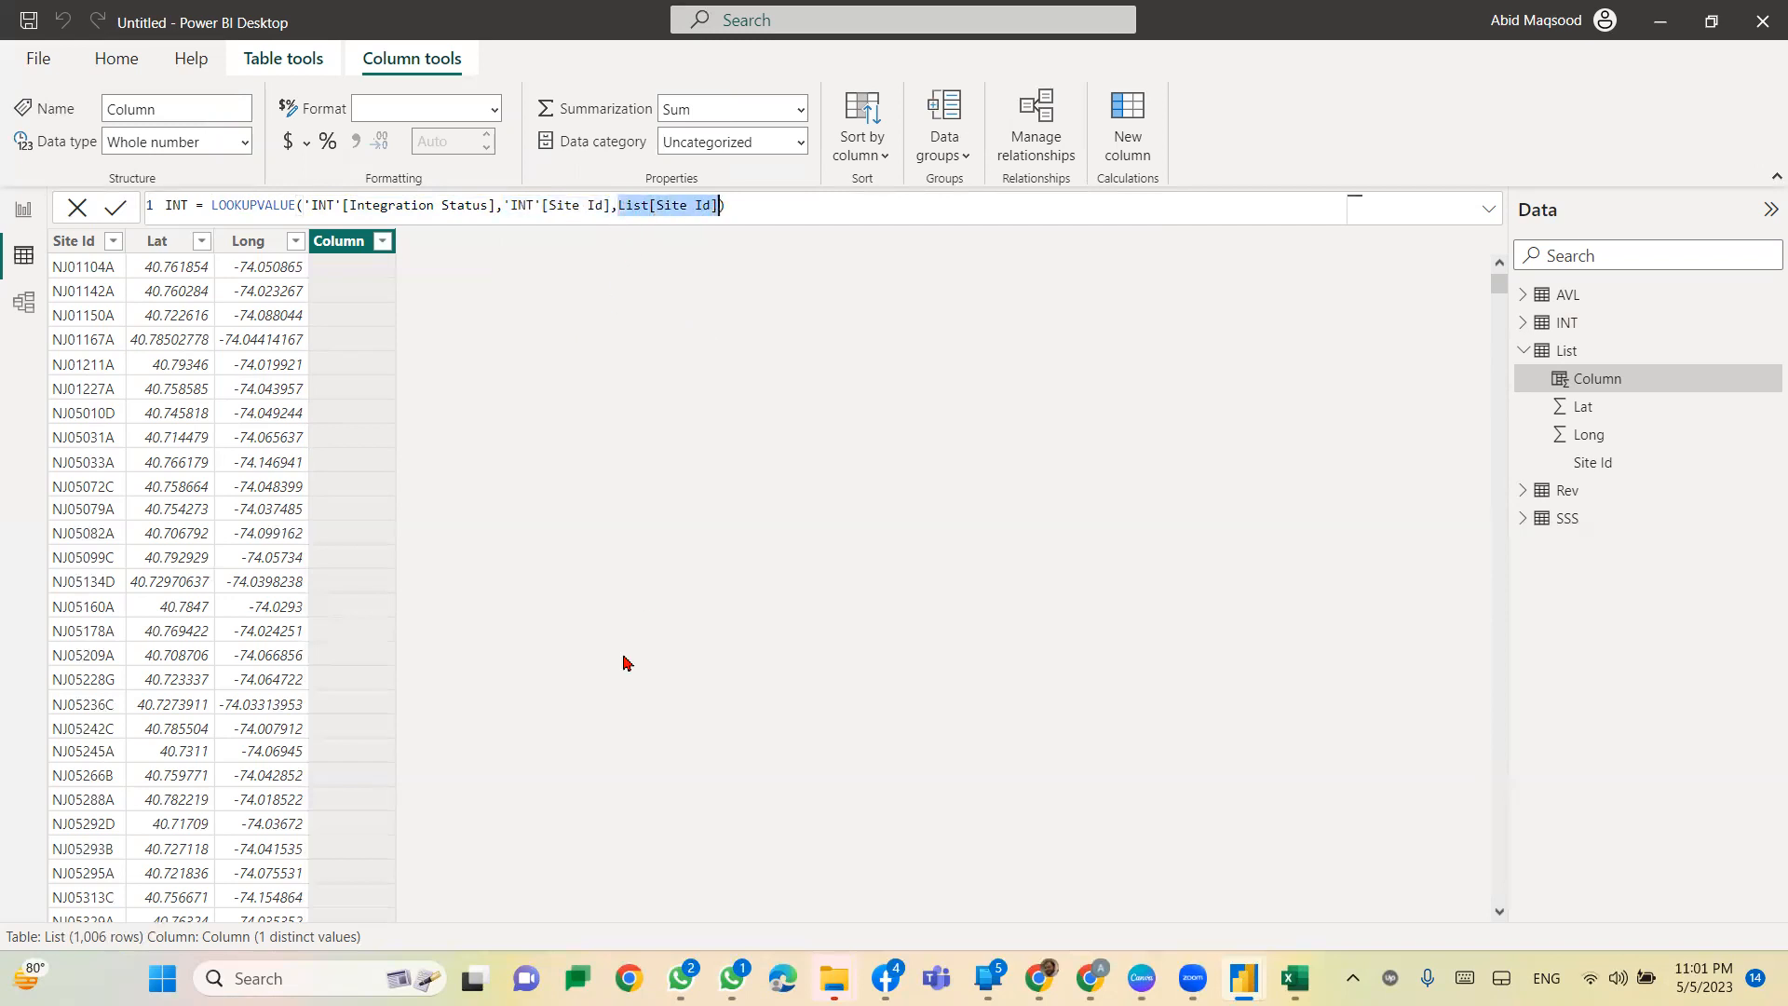
key("End")
key("Return")
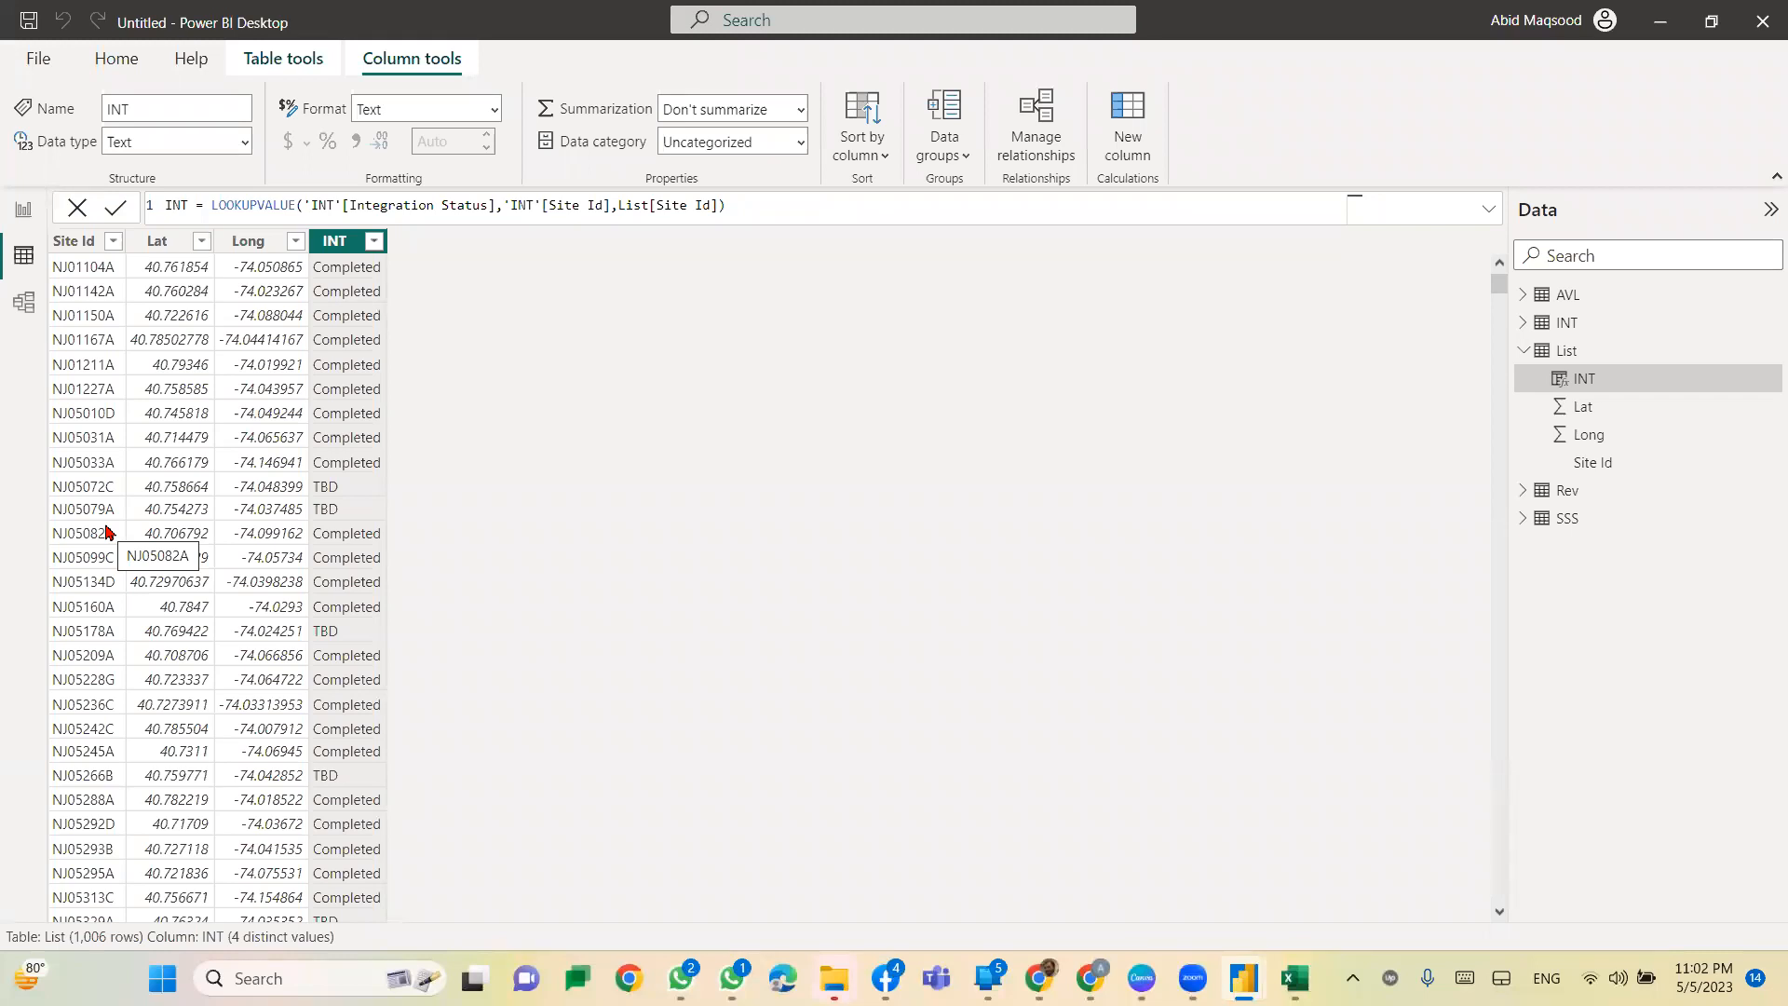
Step: Copy the whole INT column formula and send it to the Power BI Training Batch A group chat in WhatsApp
left_click(729, 205)
key("ctrl+a")
key("ctrl+c")
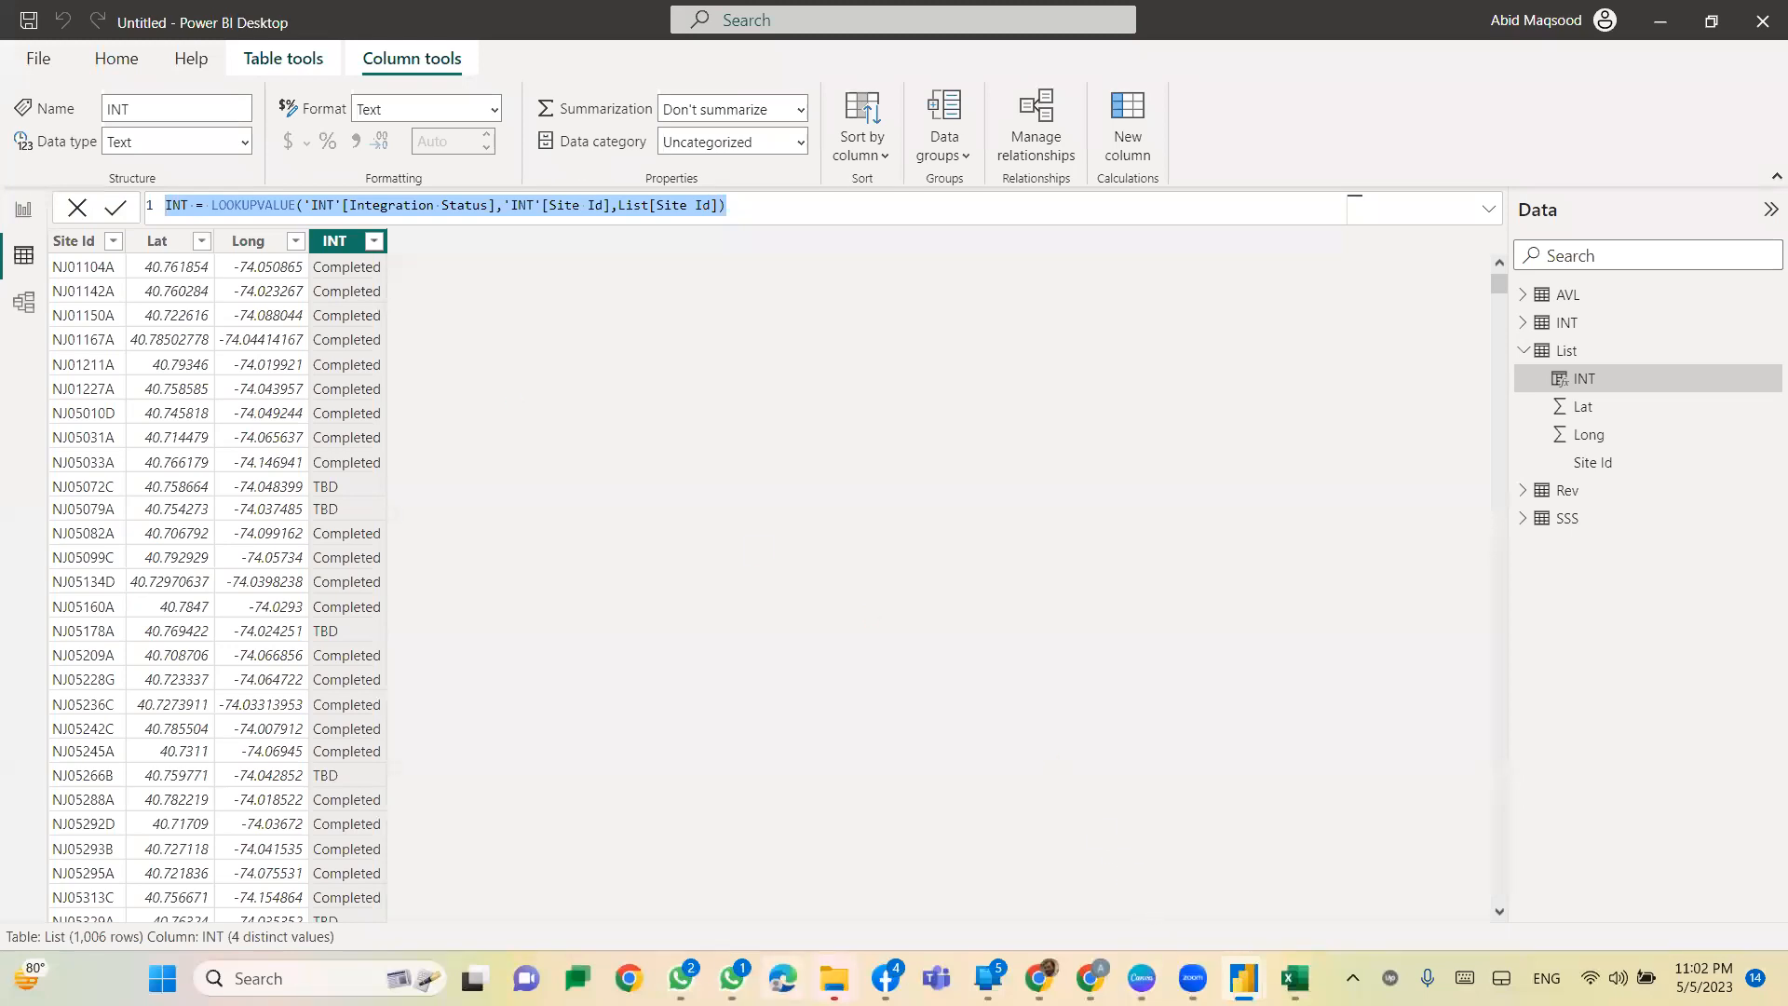
left_click(681, 976)
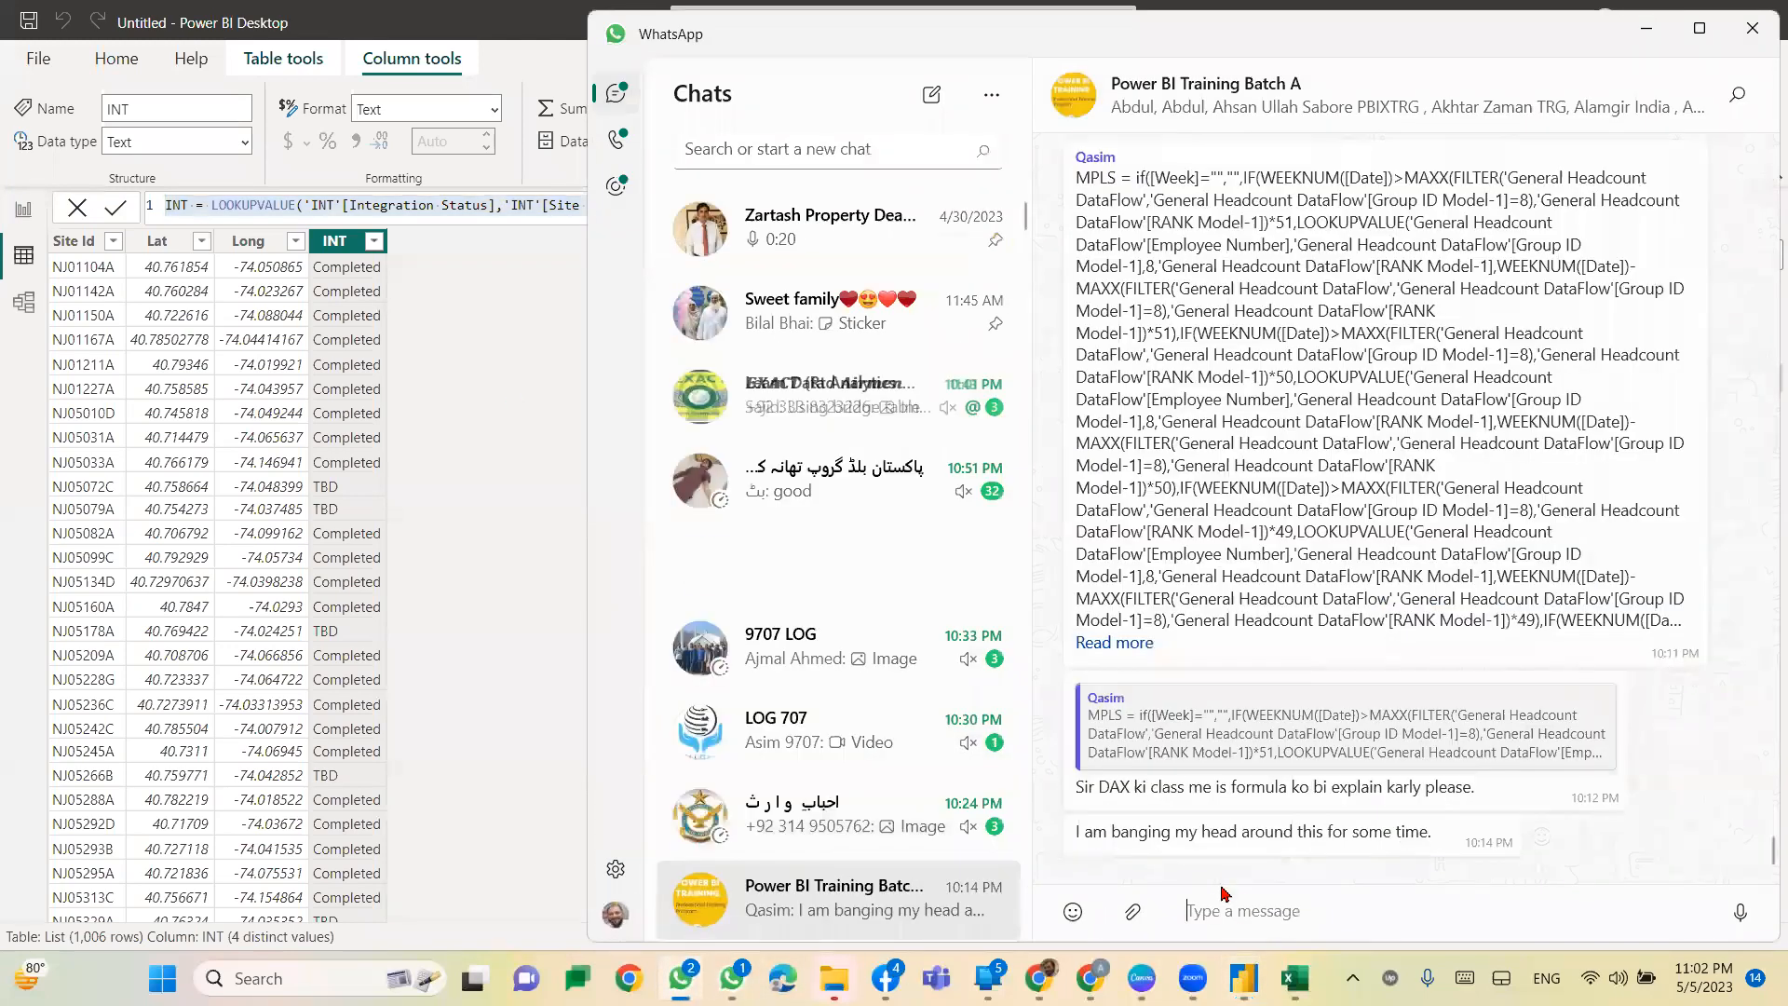
key("ctrl+v")
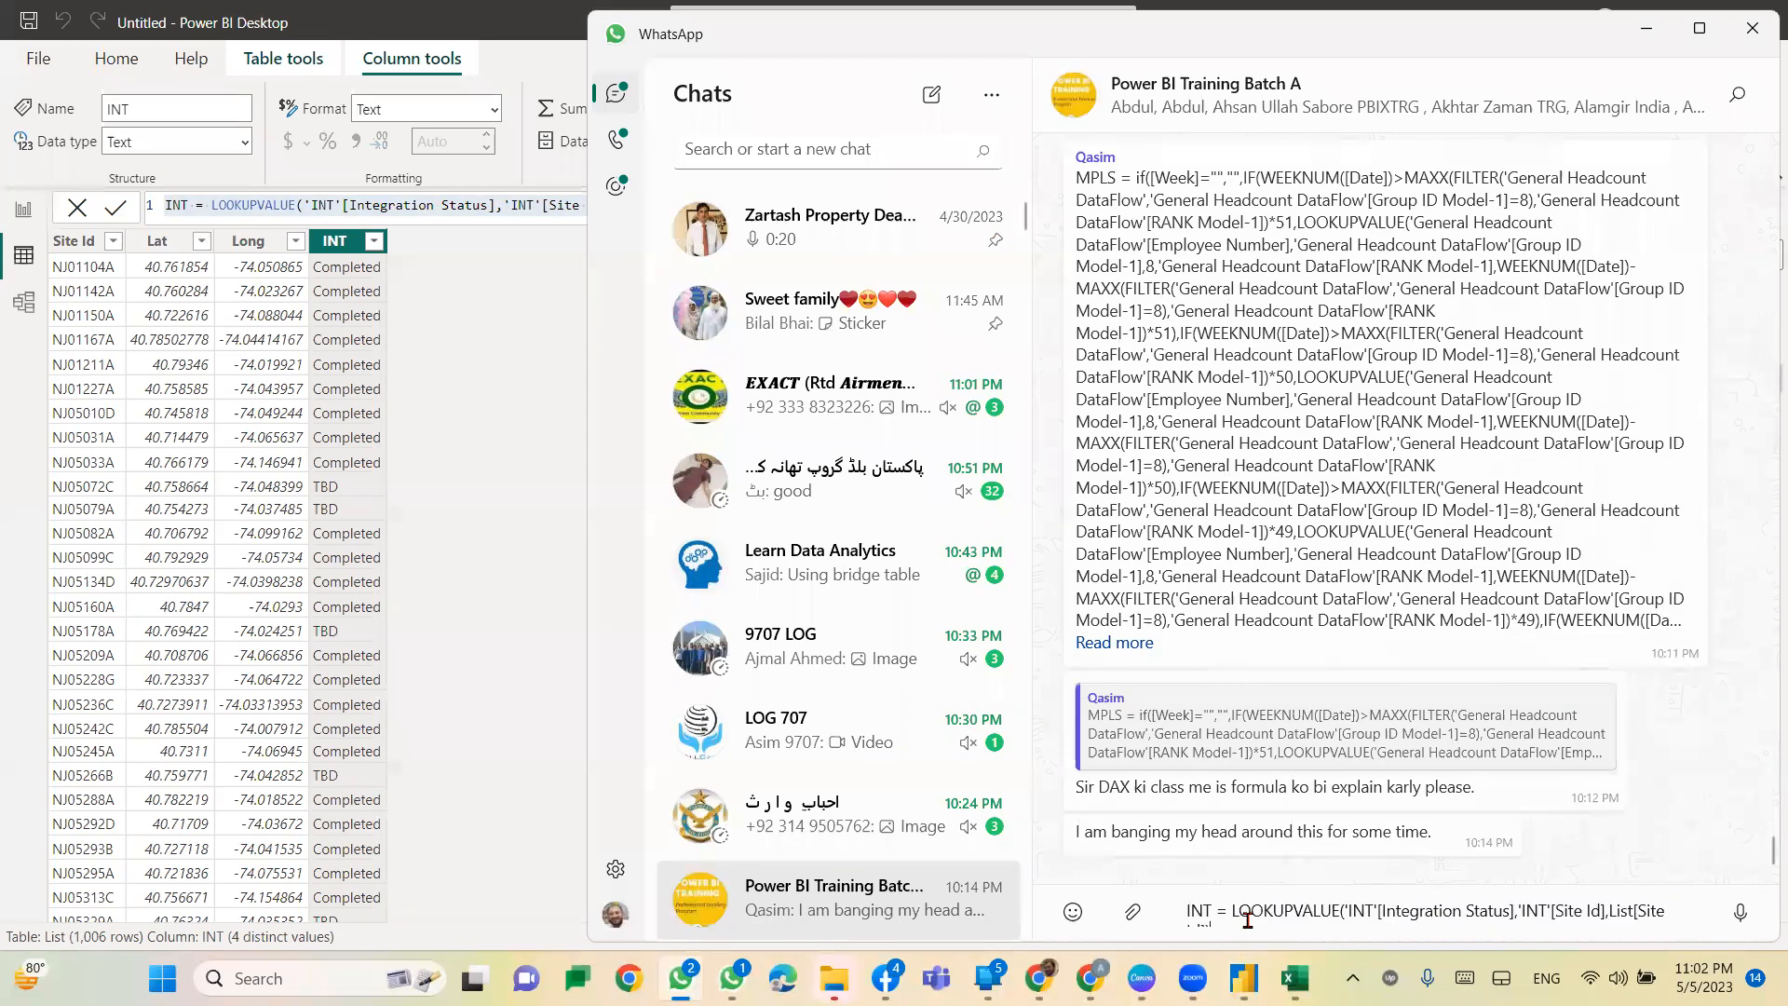
key("Return")
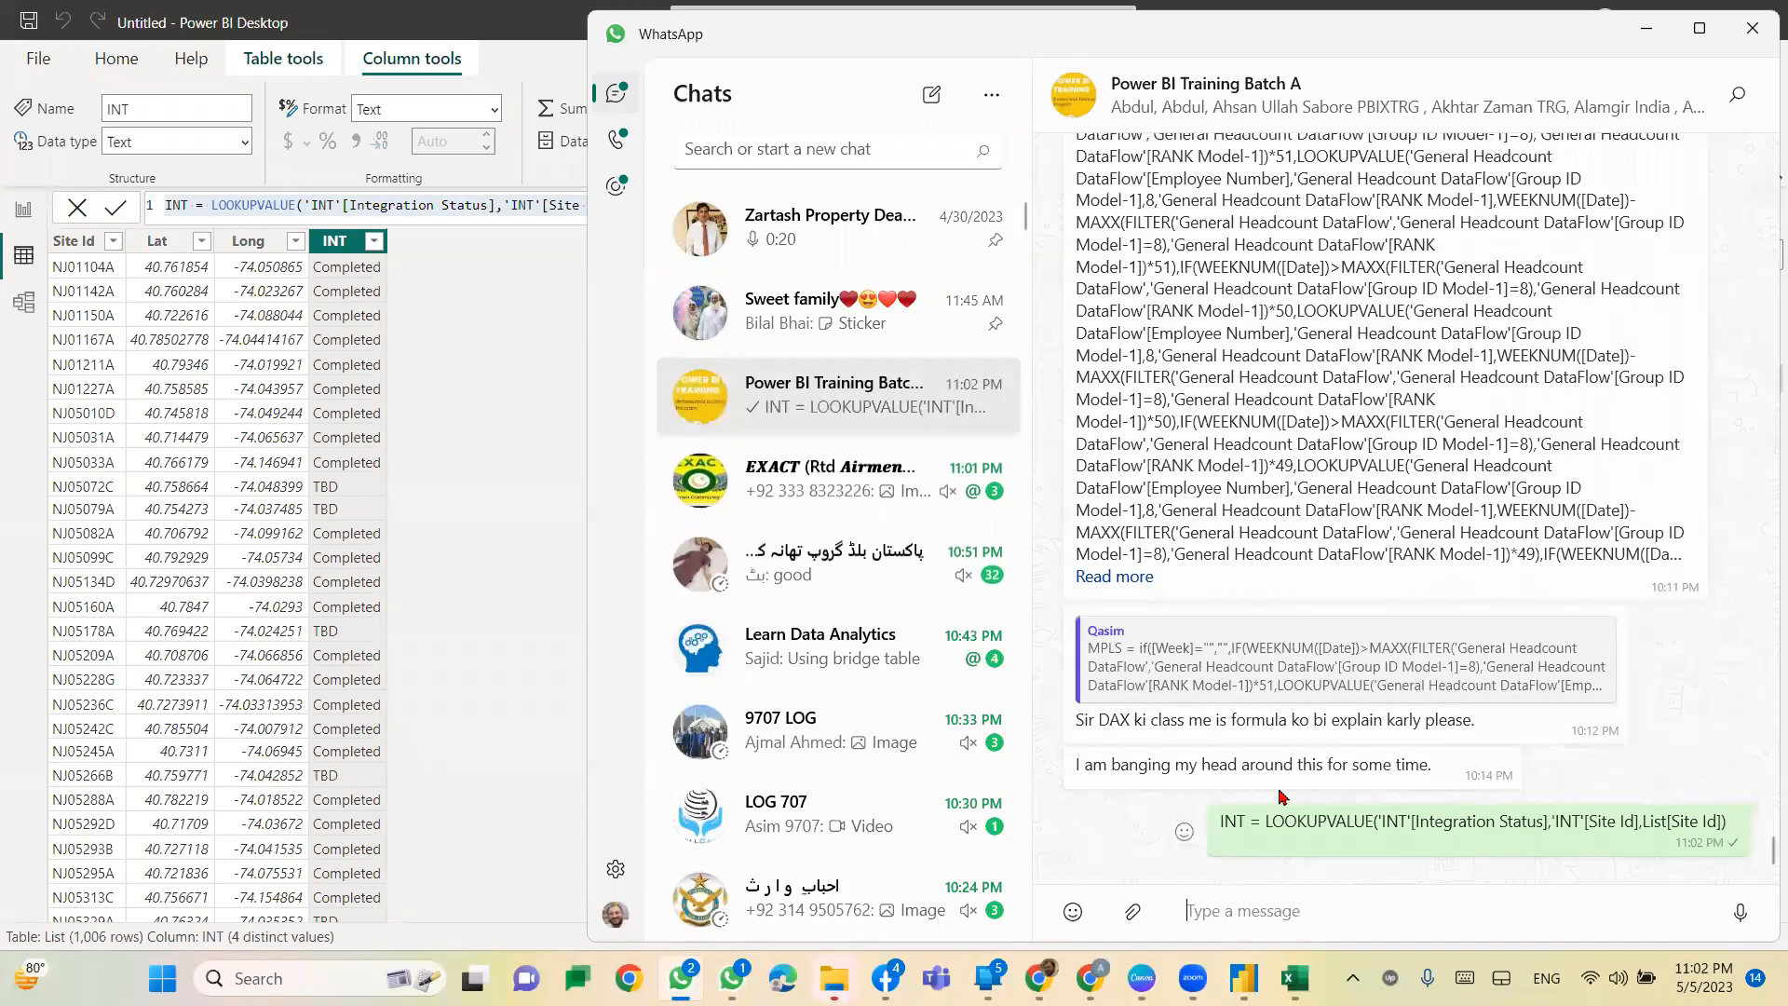
Step: Look through the earlier group chat messages and expand more of the long MPLS formula message
scroll(1290, 761, "up", 5)
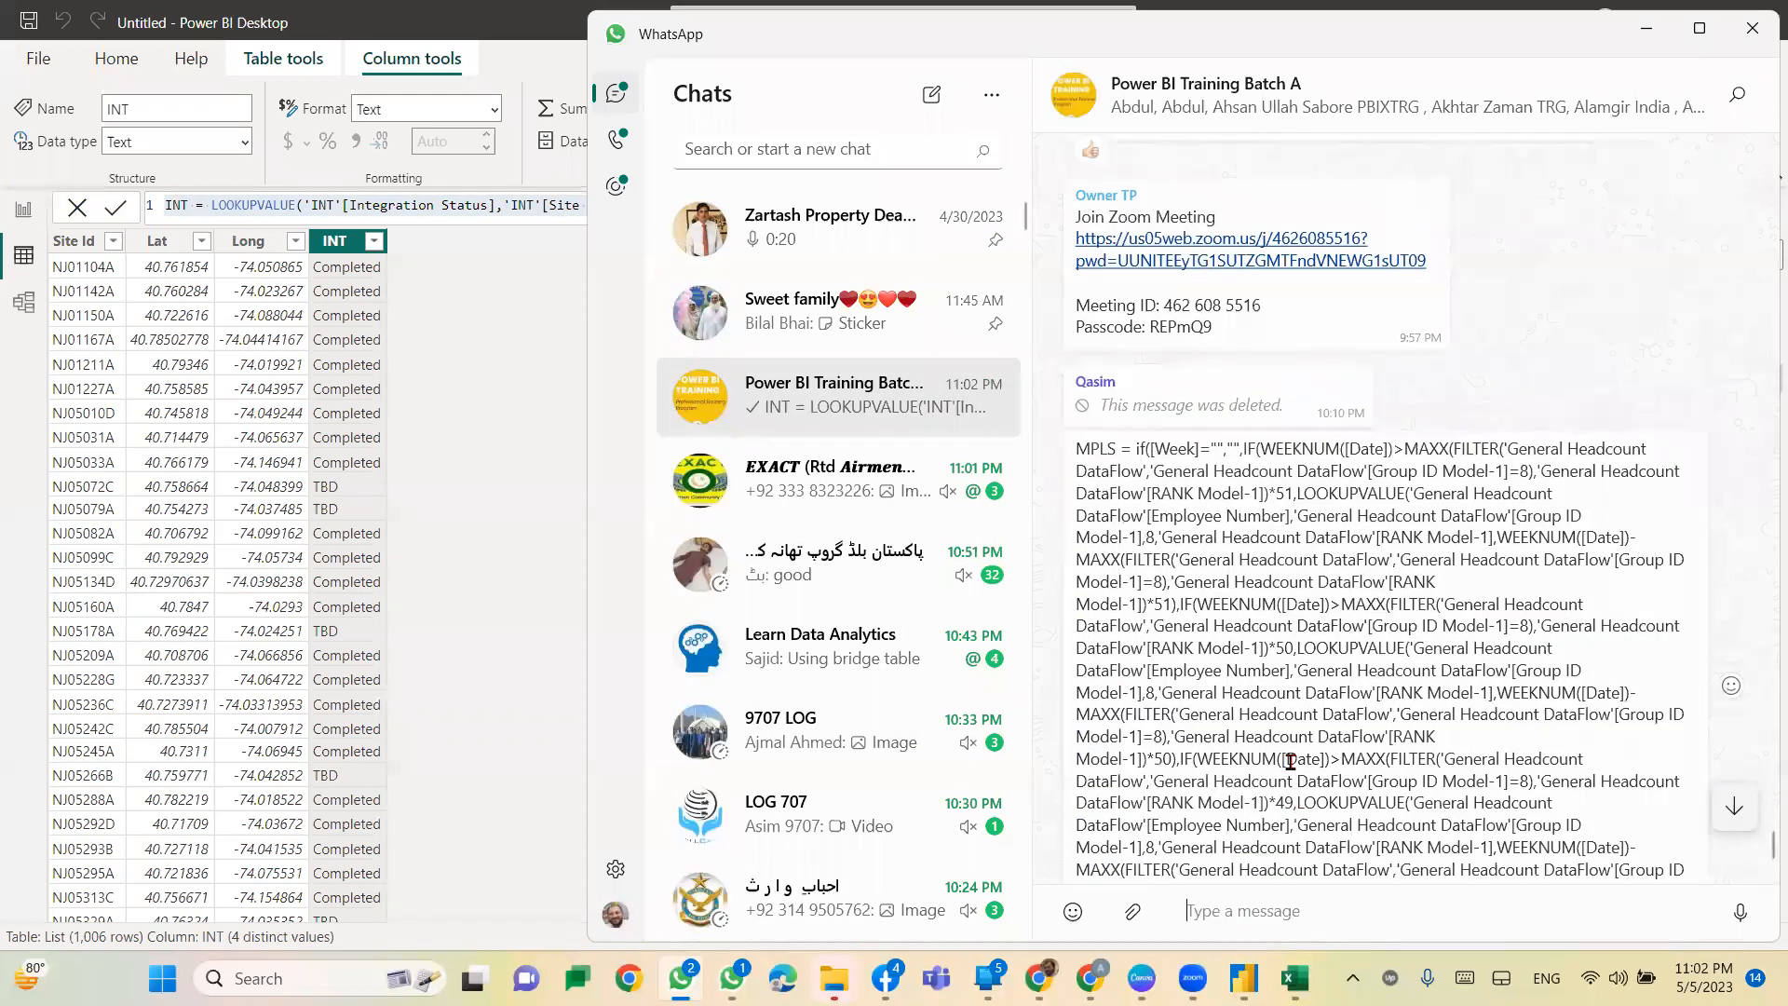
scroll(1289, 761, "up", 3)
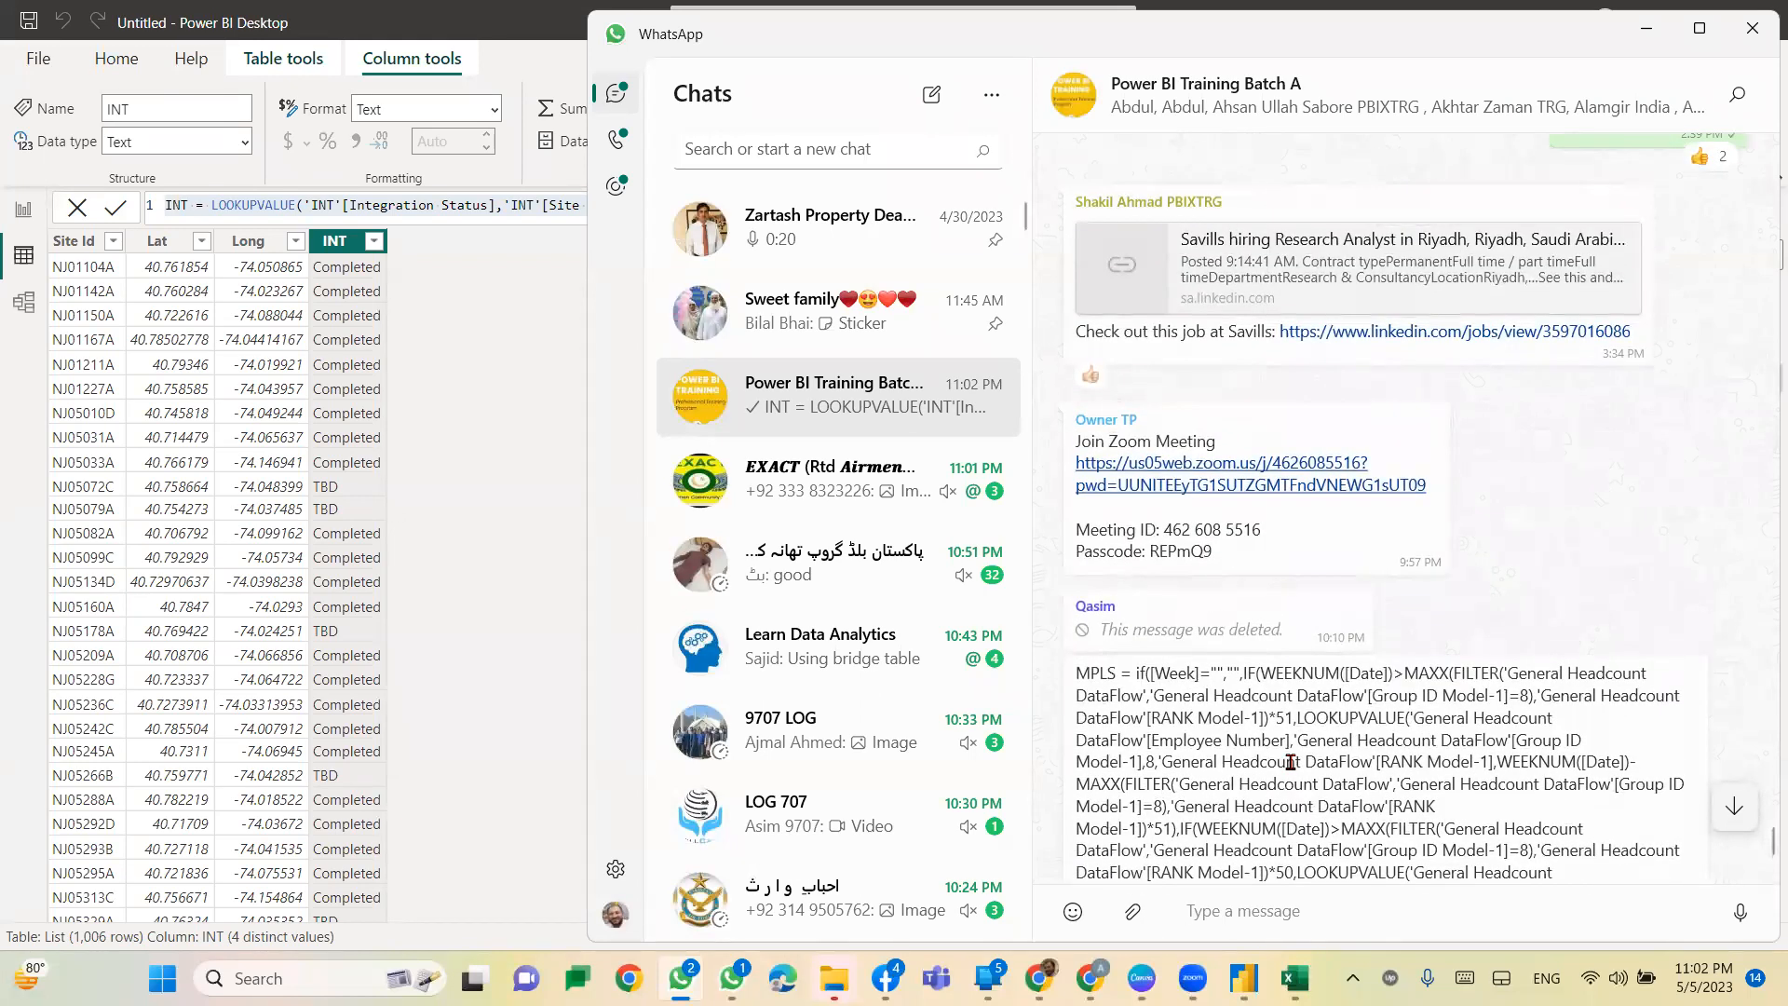
scroll(1289, 761, "down", 8)
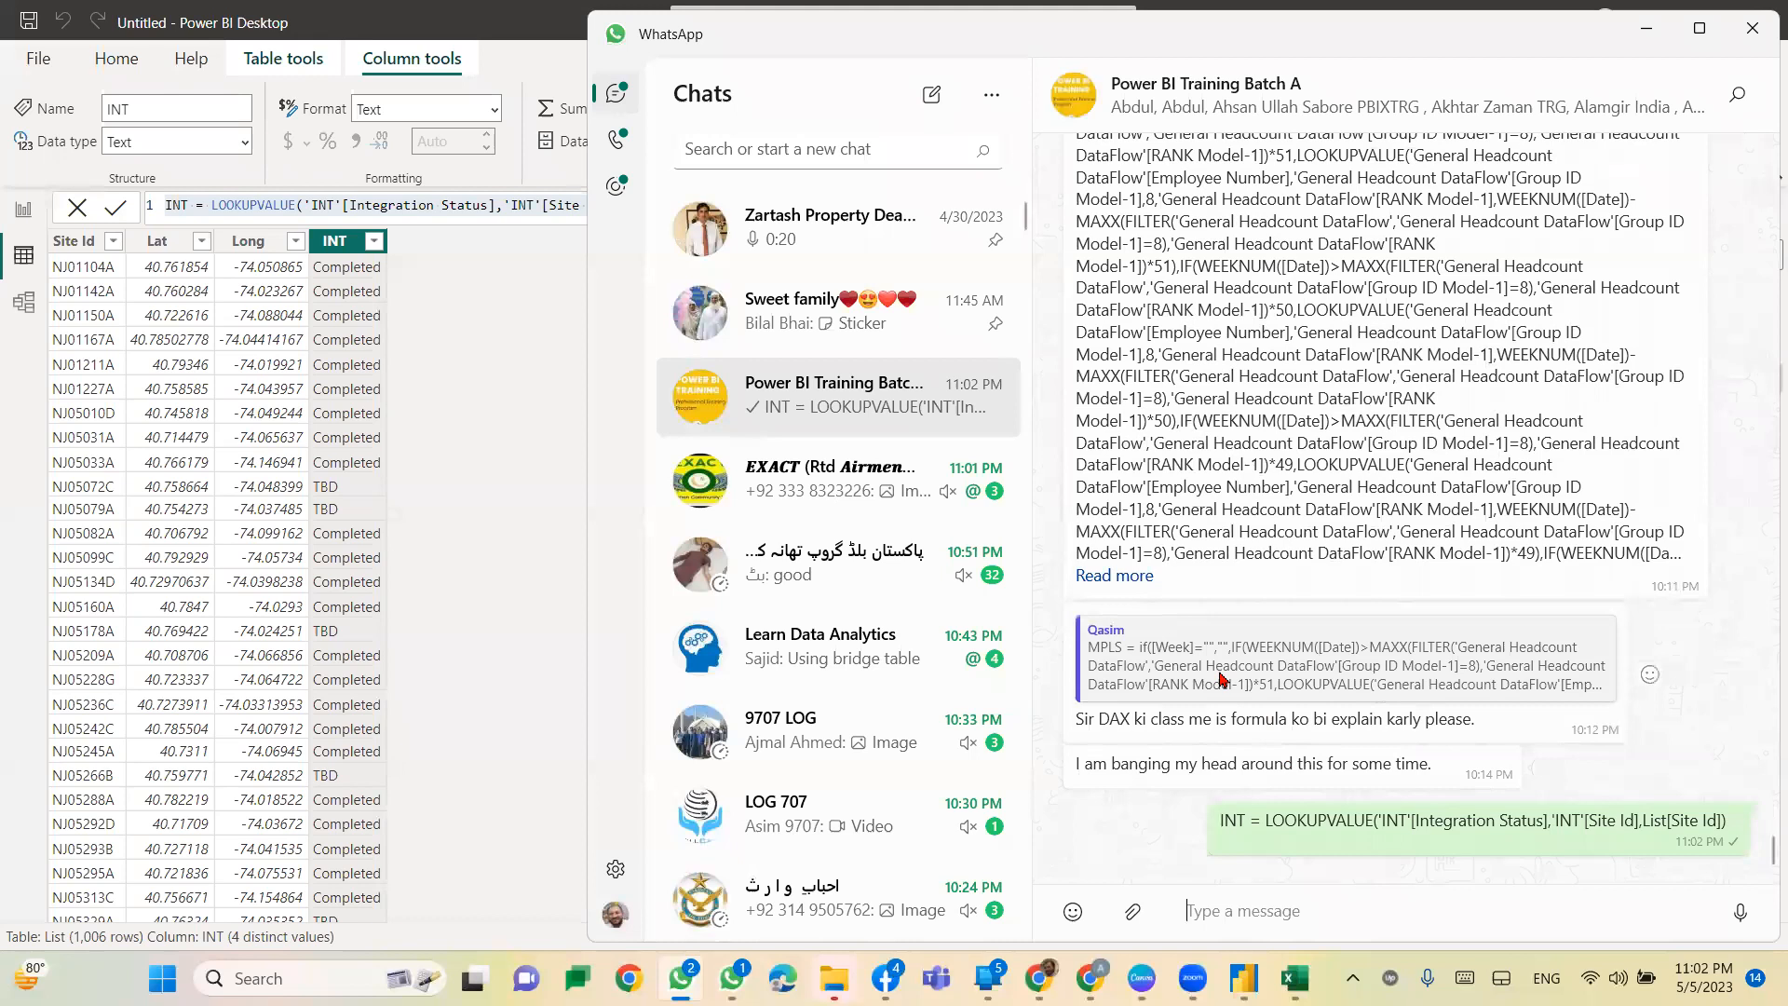
left_click(1146, 577)
scroll(1372, 668, "down", 5)
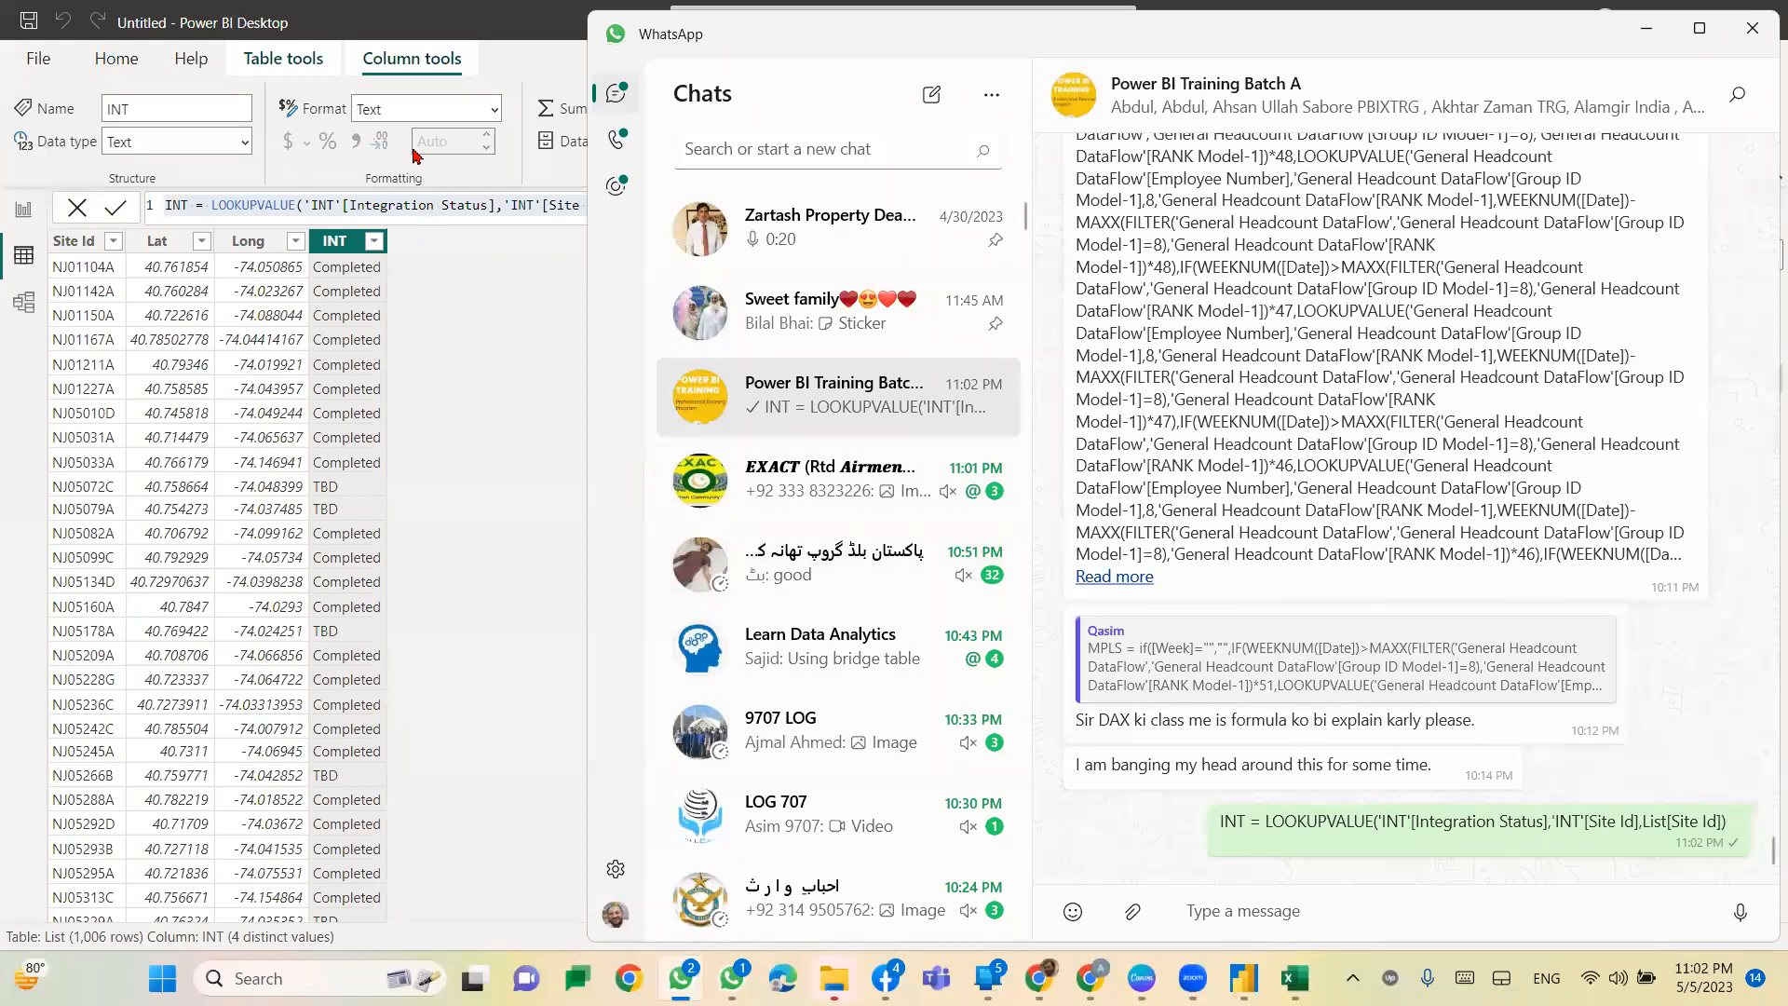
Step: Switch back to Power BI Desktop and examine the Revenue column of the Rev table
left_click(396, 35)
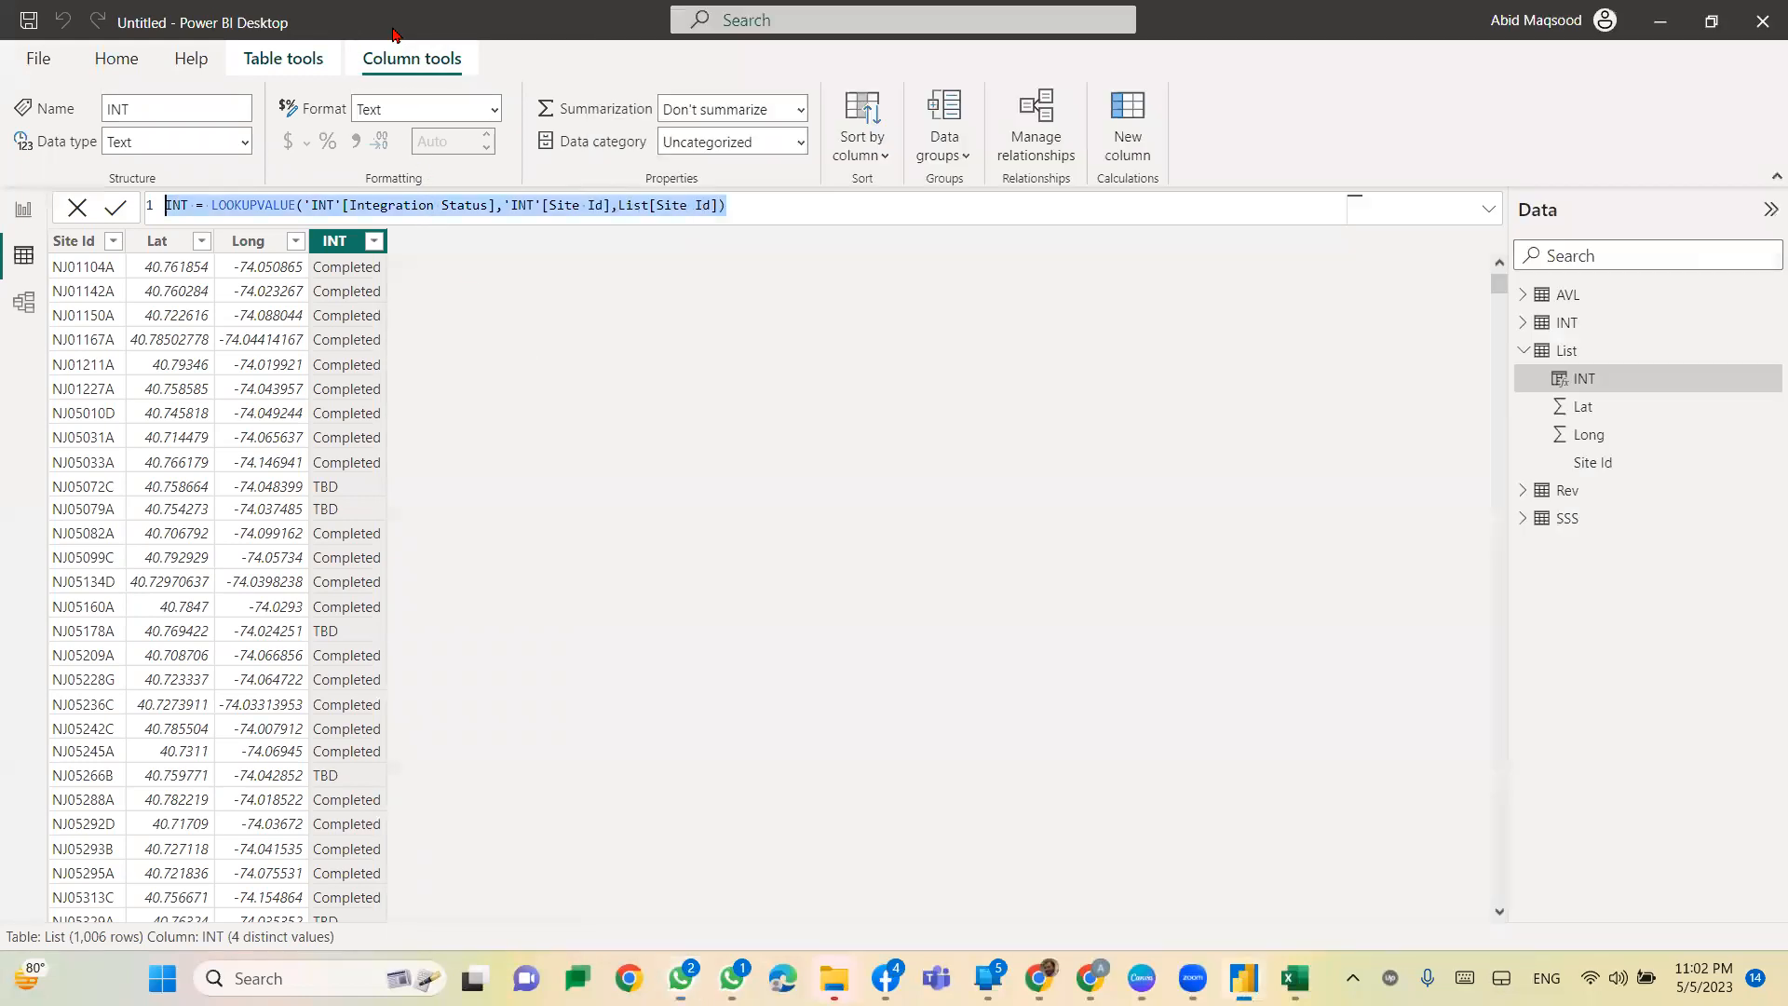
left_click(761, 203)
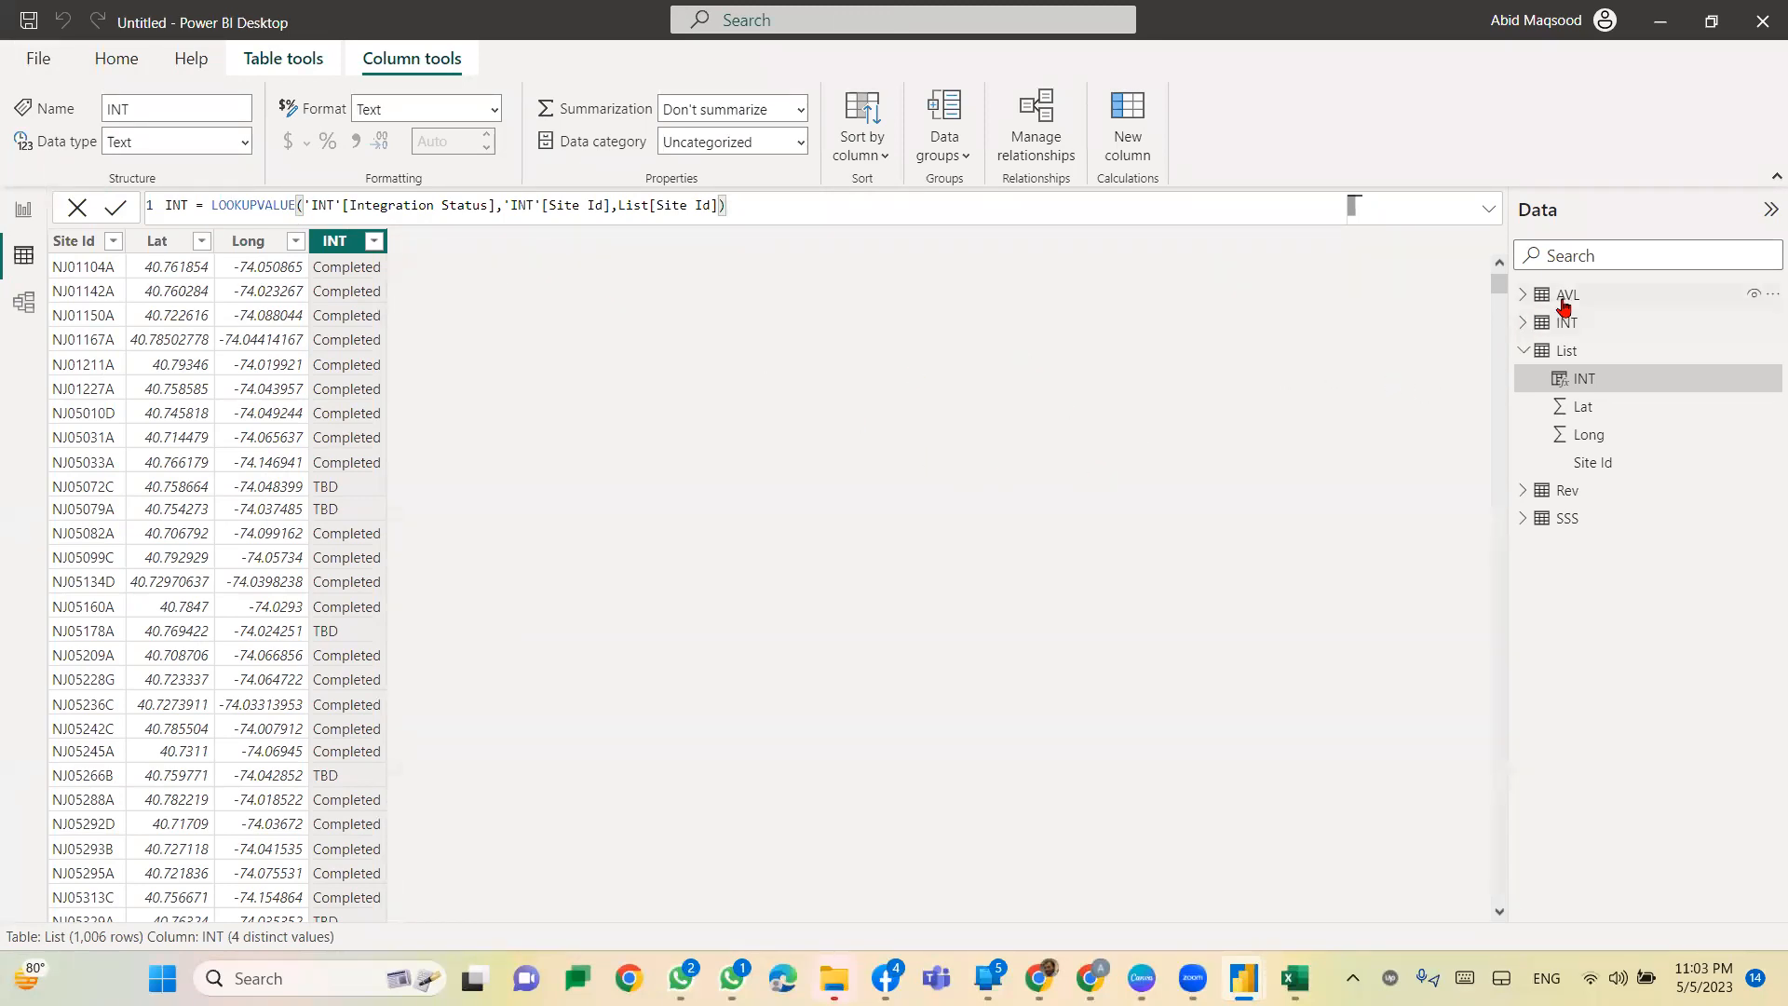
left_click(1588, 490)
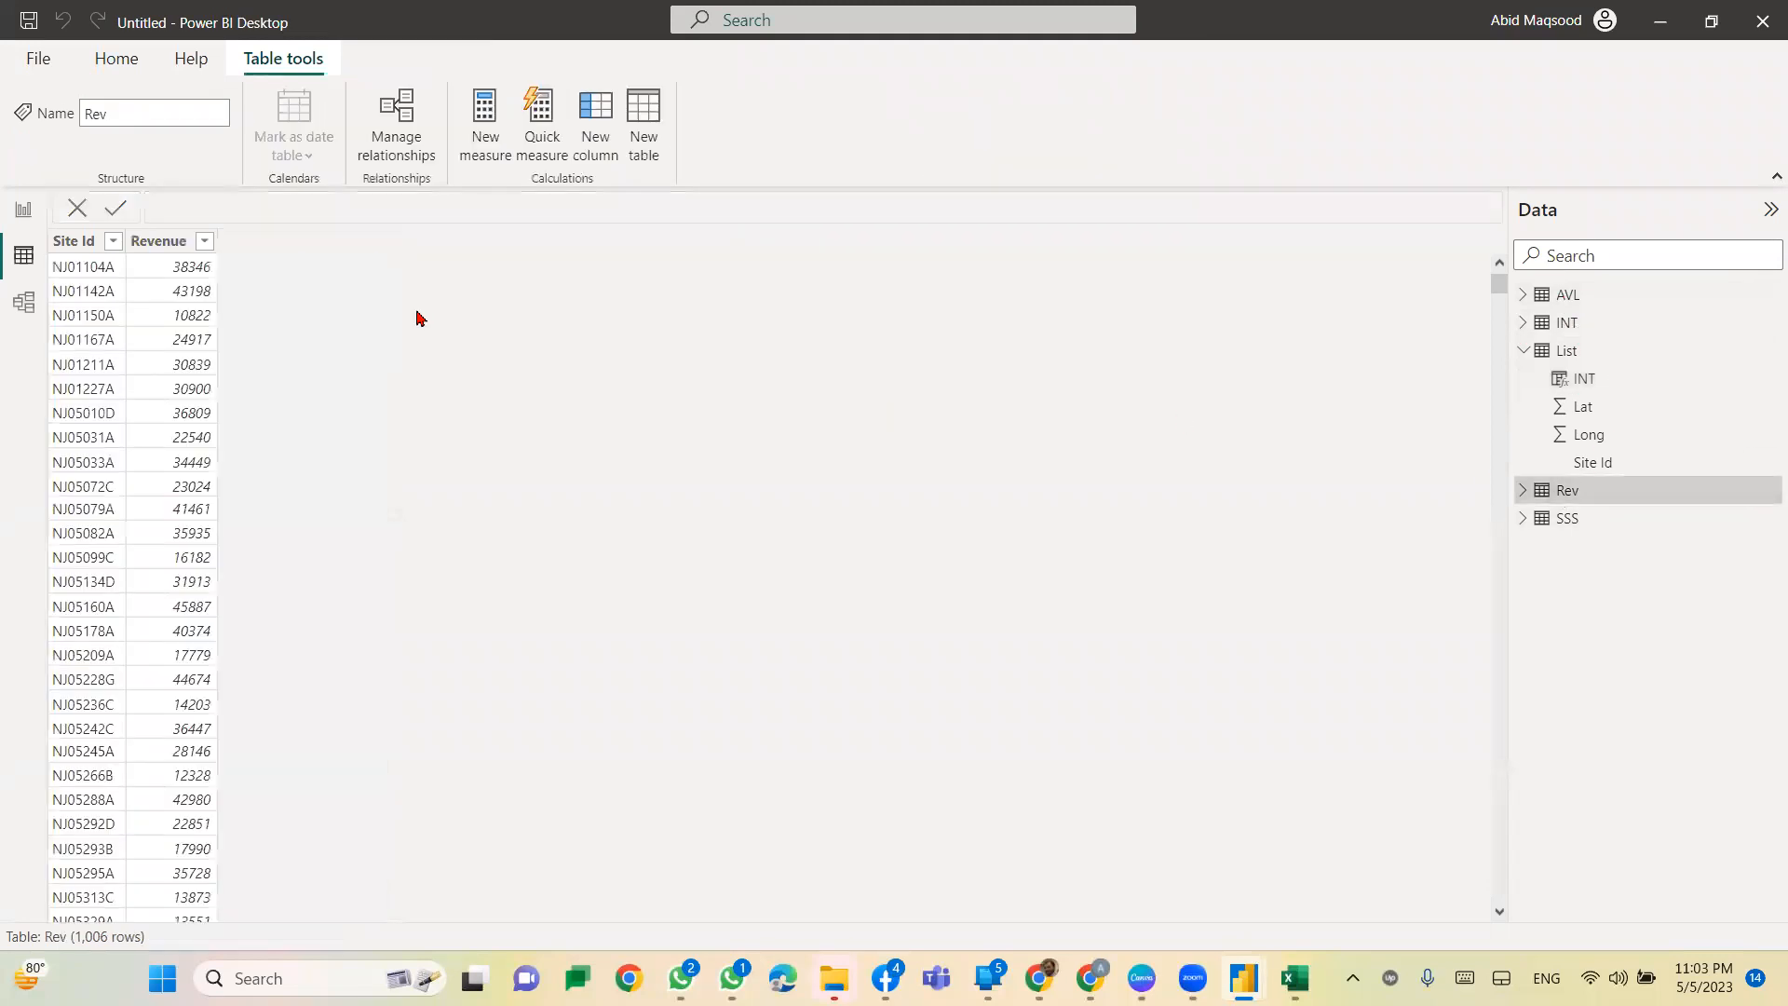
left_click(151, 242)
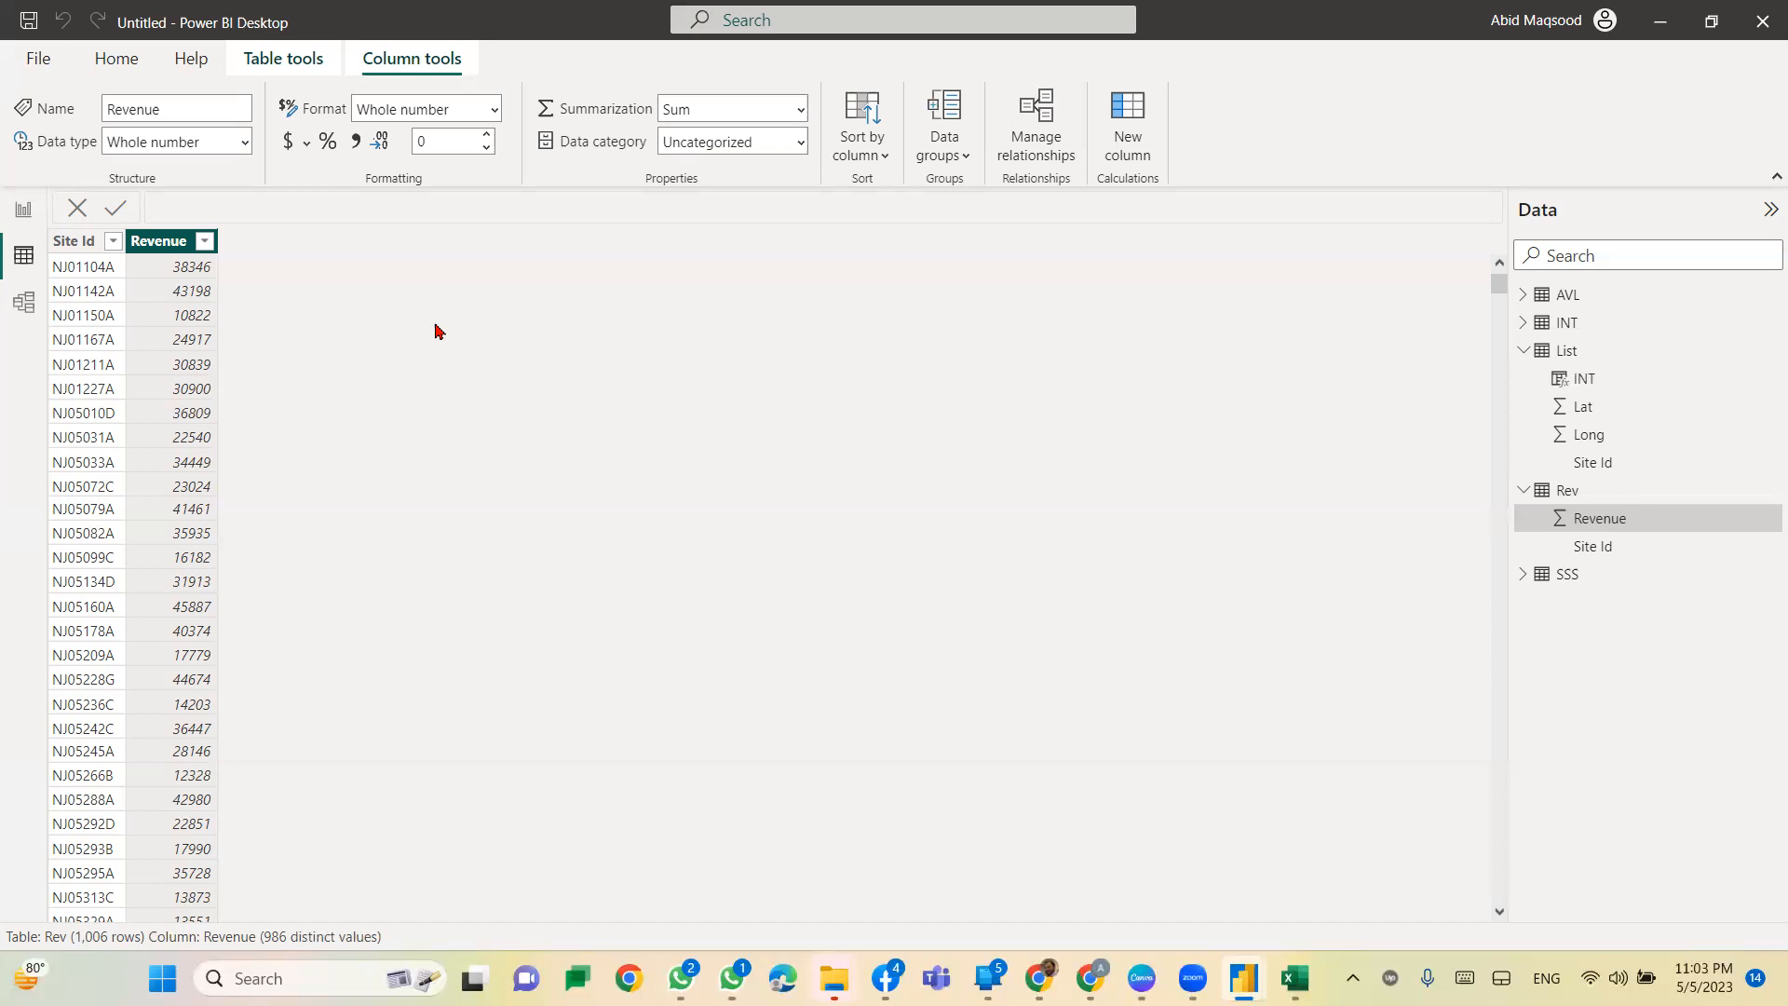
Step: Add a calculated column to the List table and begin its formula with REV = CALCULATE(SUM(Rev[Revenue]), as the expression argument
left_click(1566, 349)
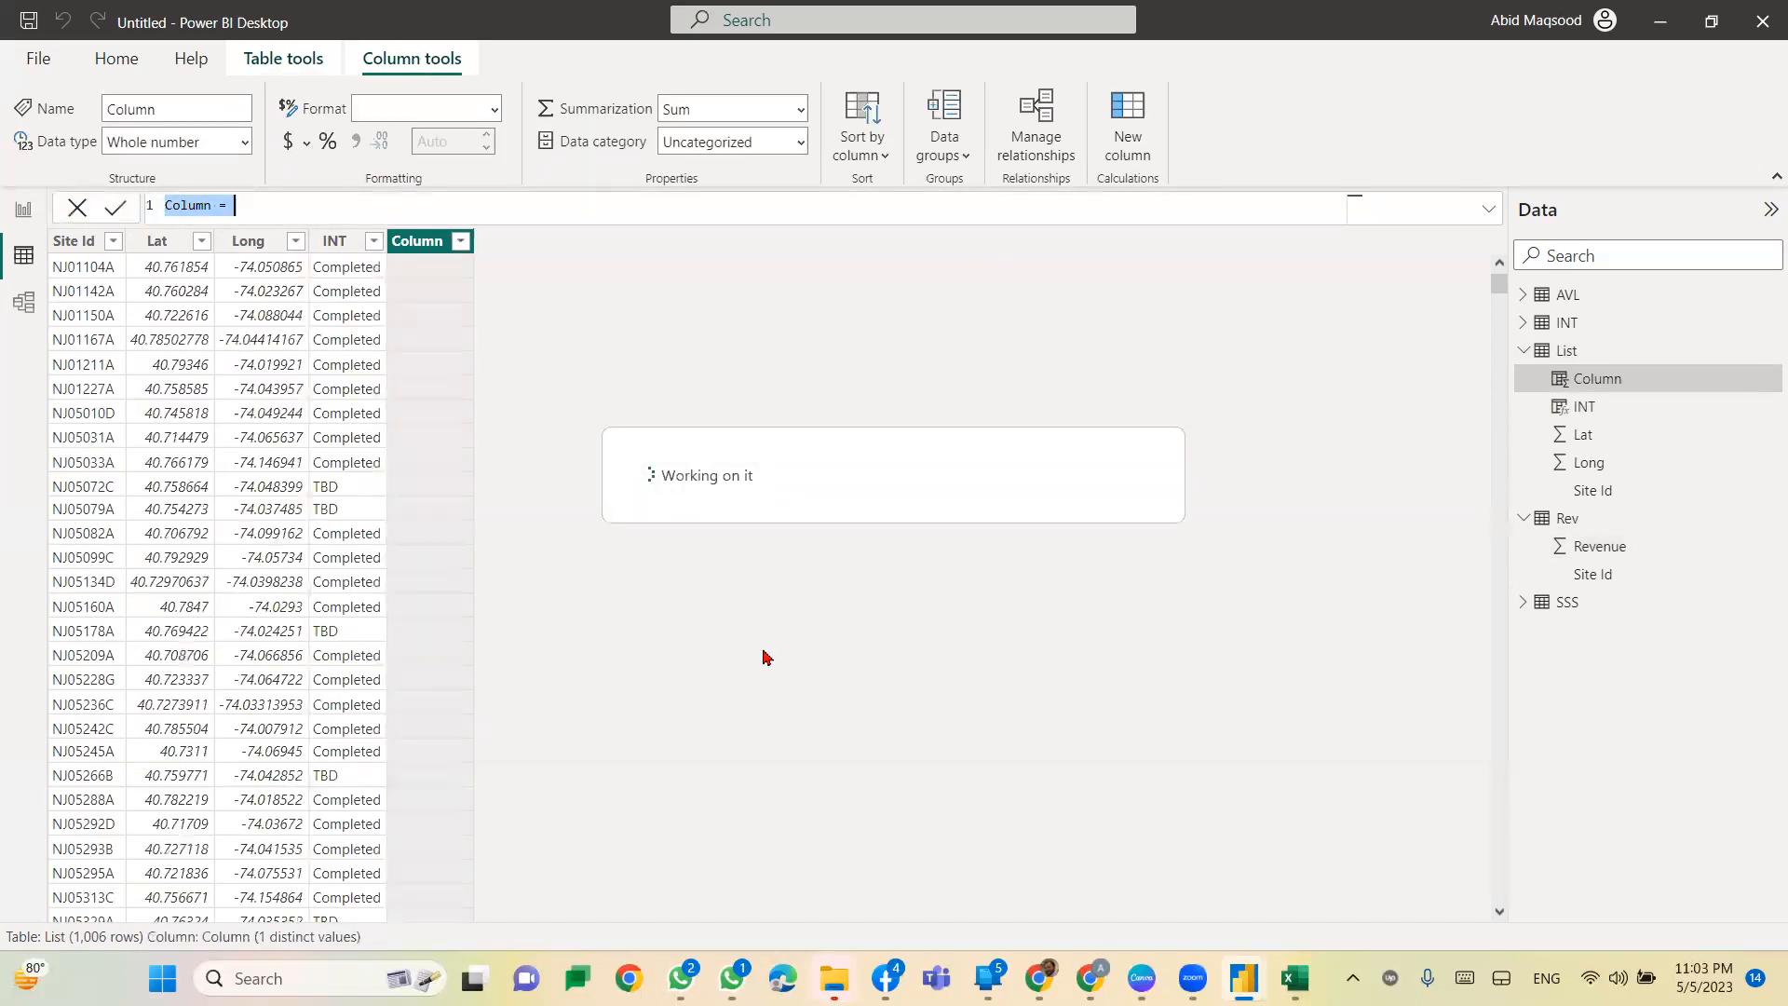
type("R")
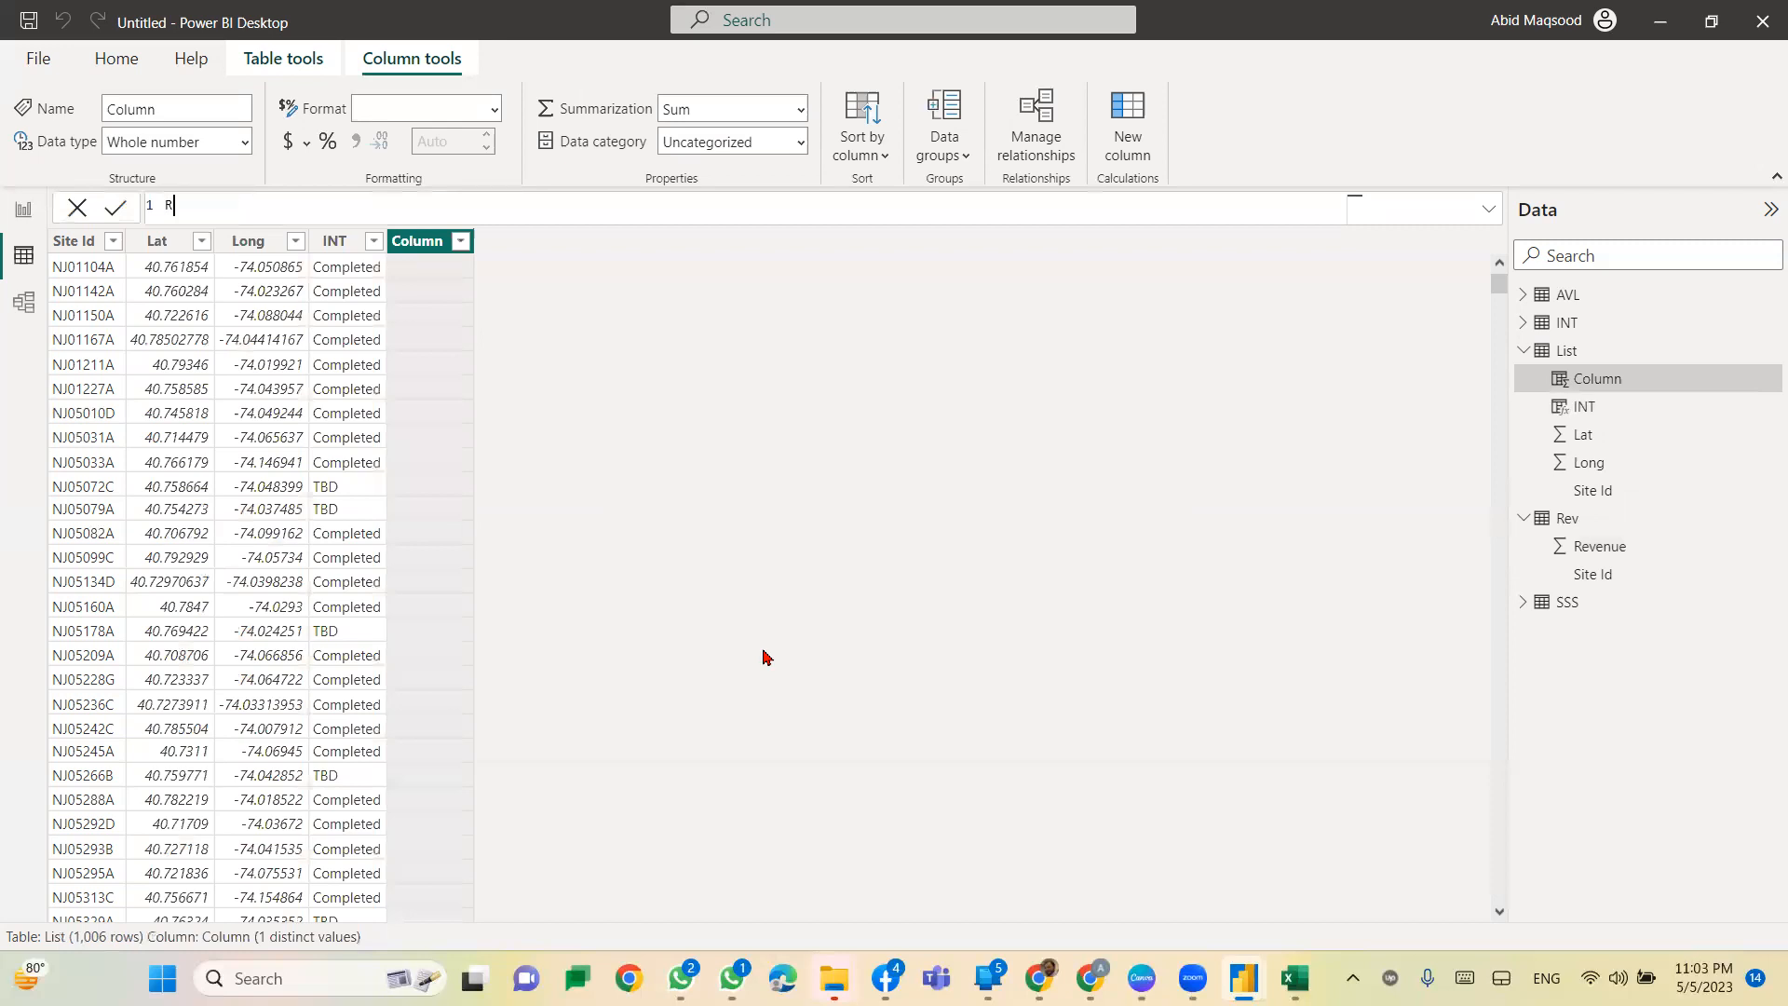
type("EV = CALCULATE(")
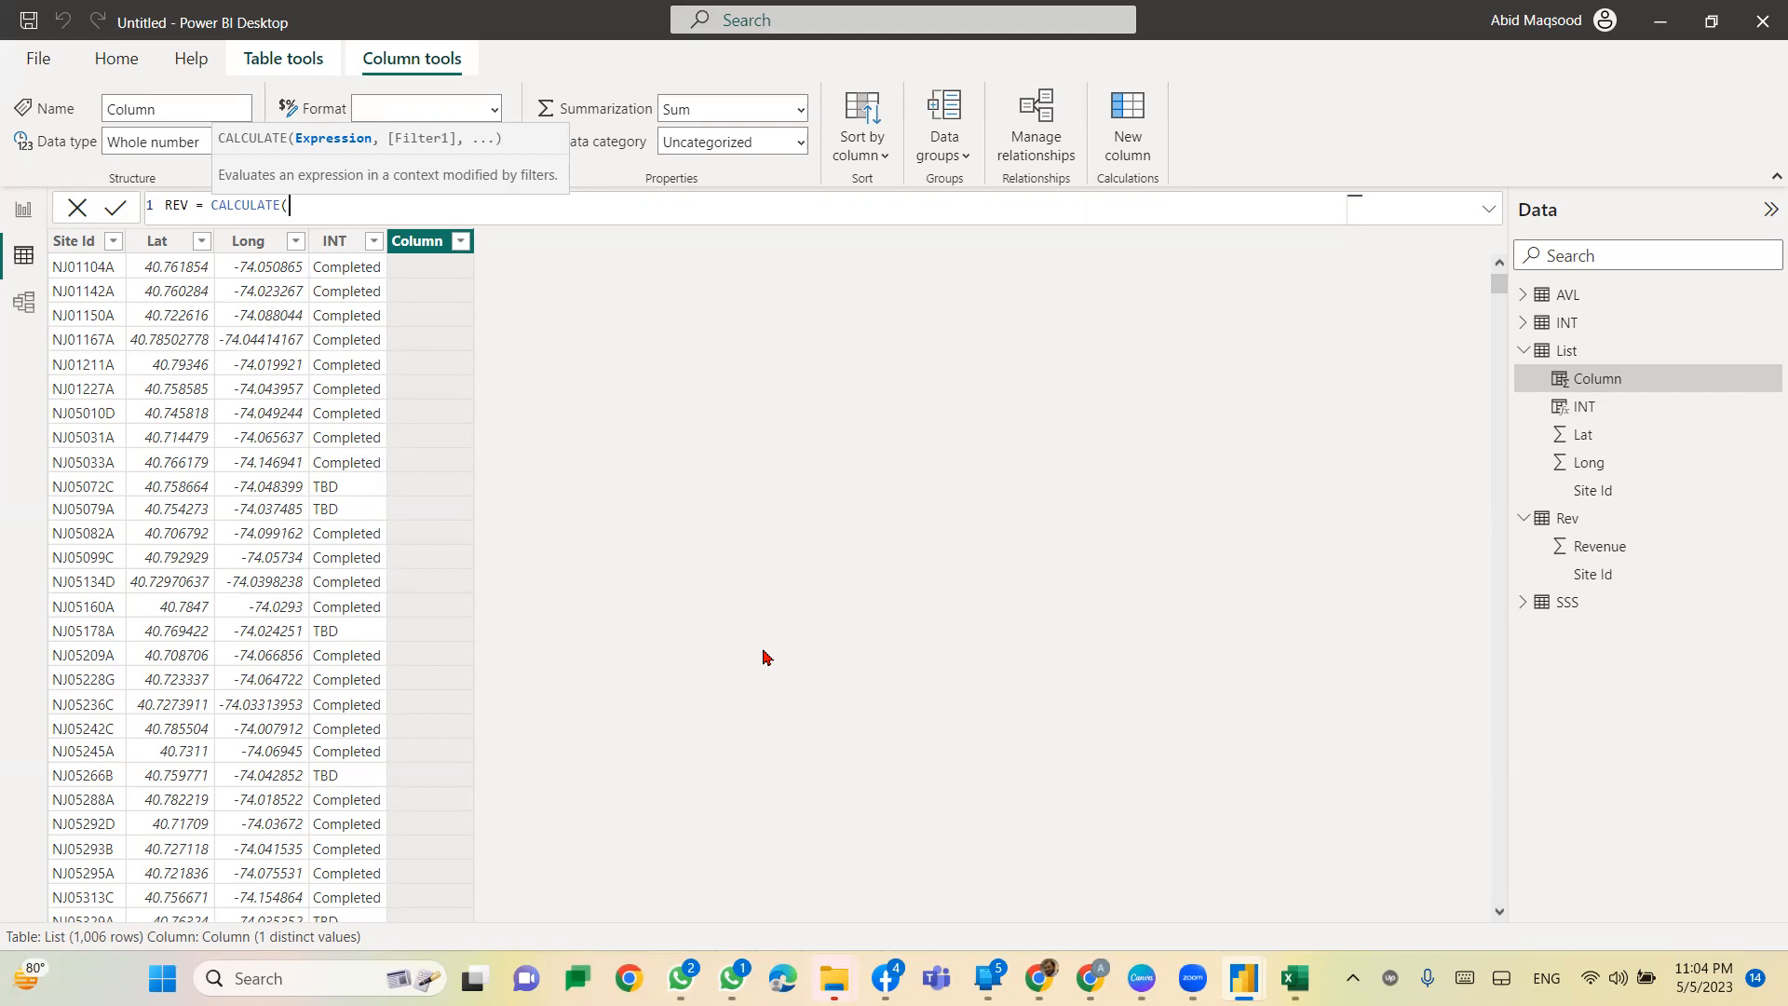
type("SUM(")
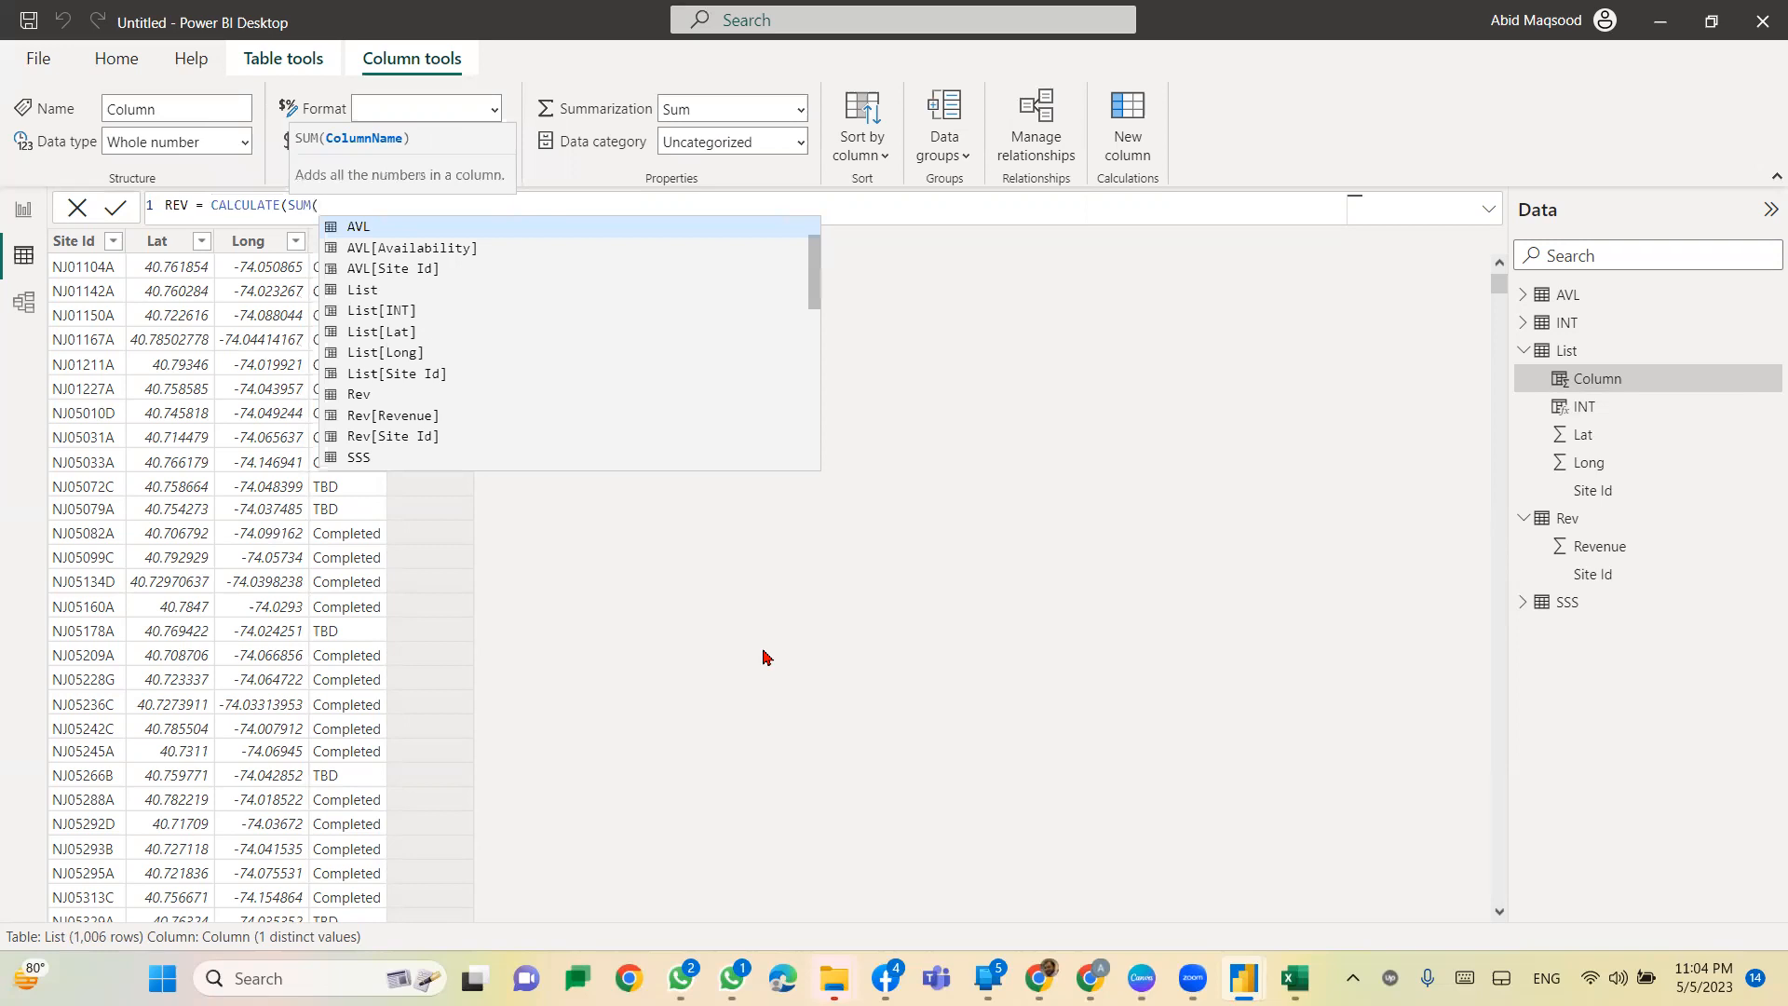
type("Rev[Revenue]")
key("Tab")
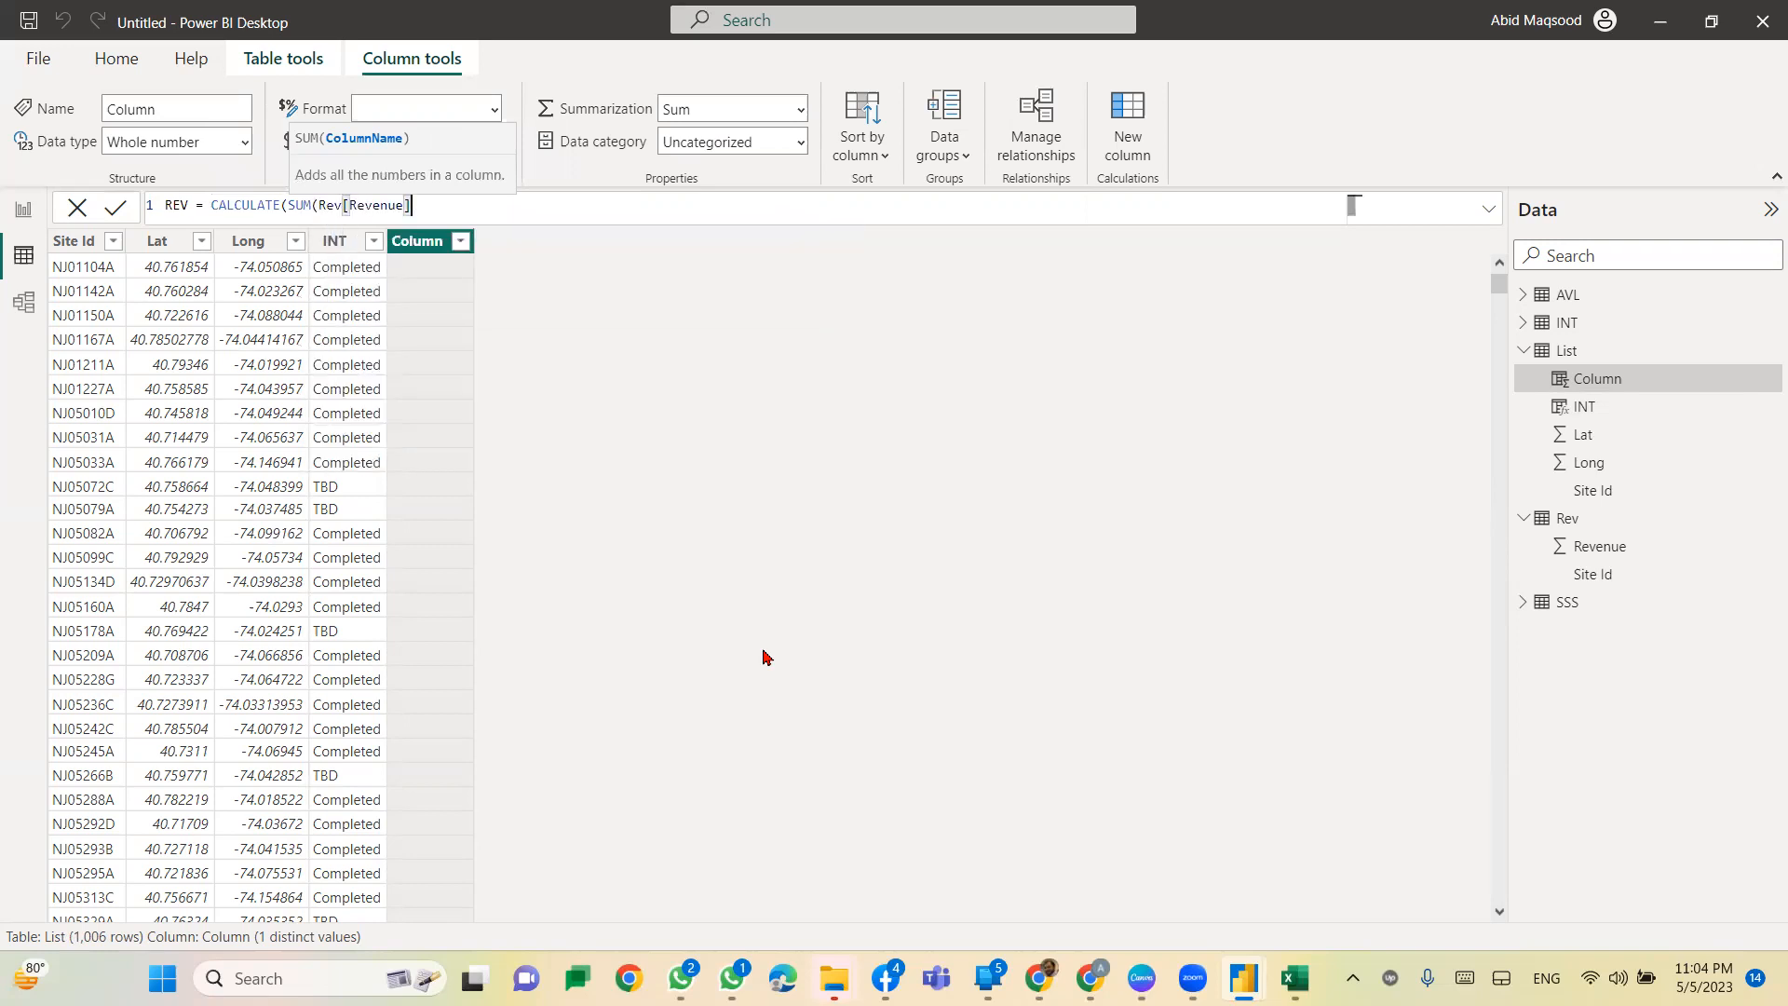
type("(")
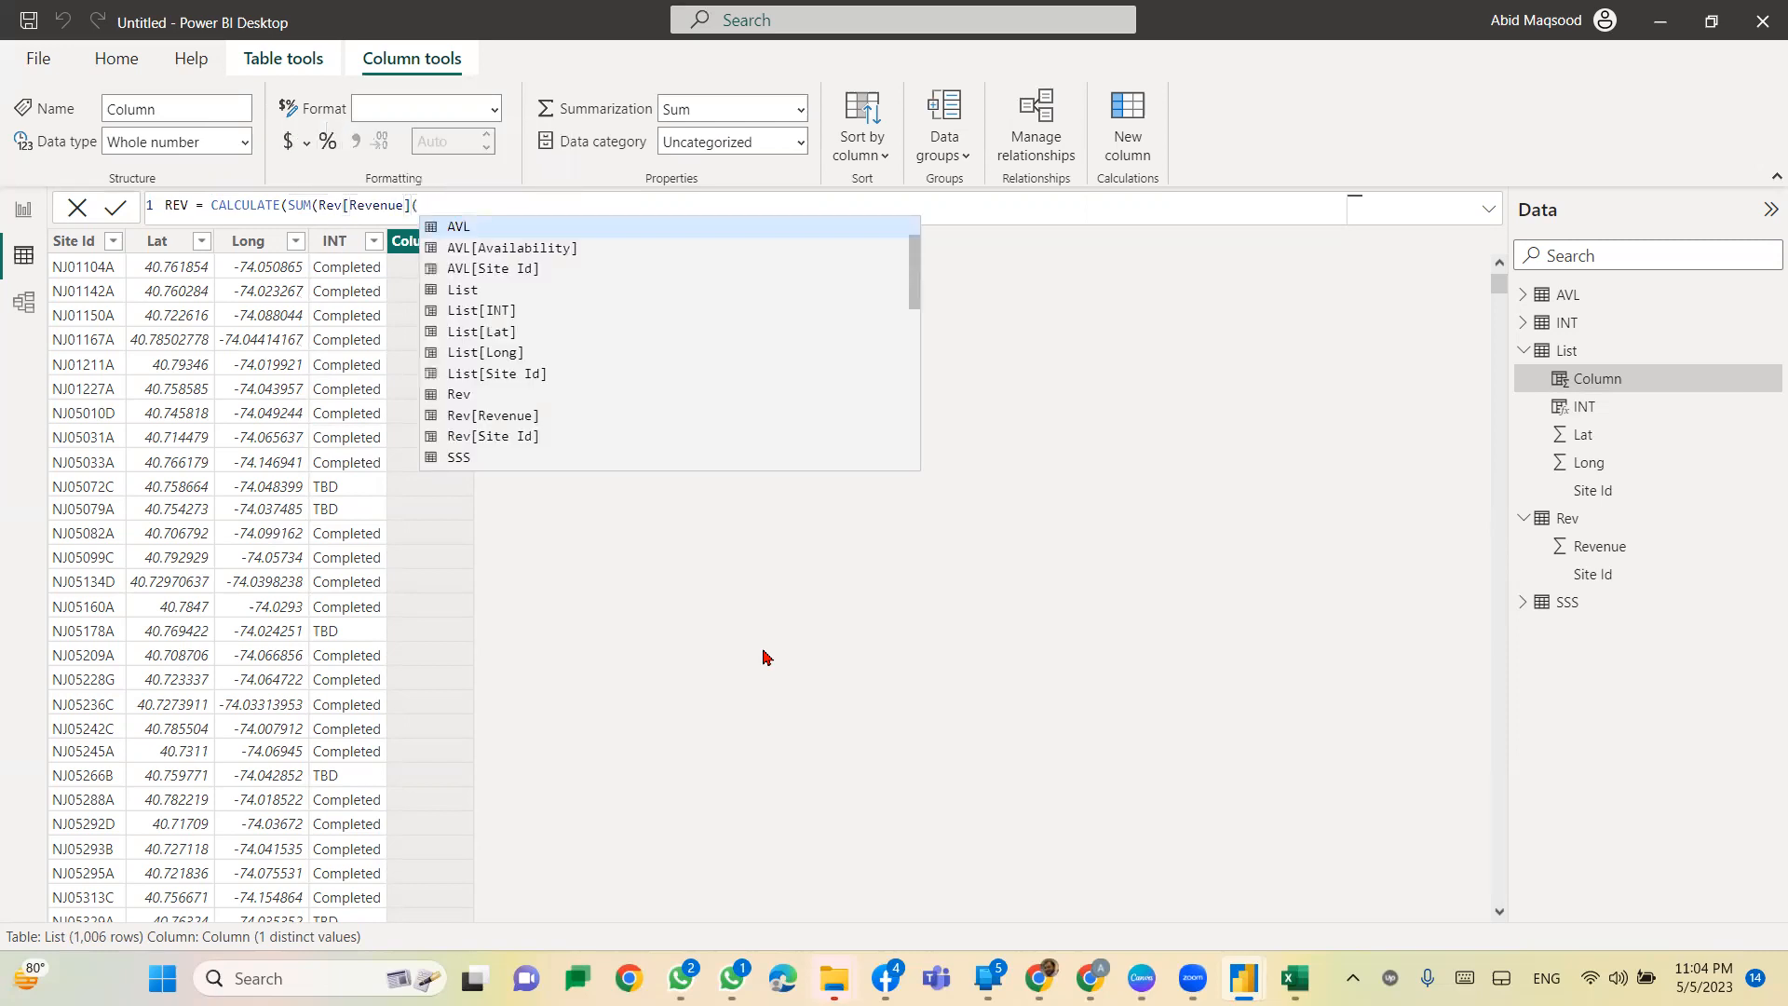
key("BackSpace")
type(")")
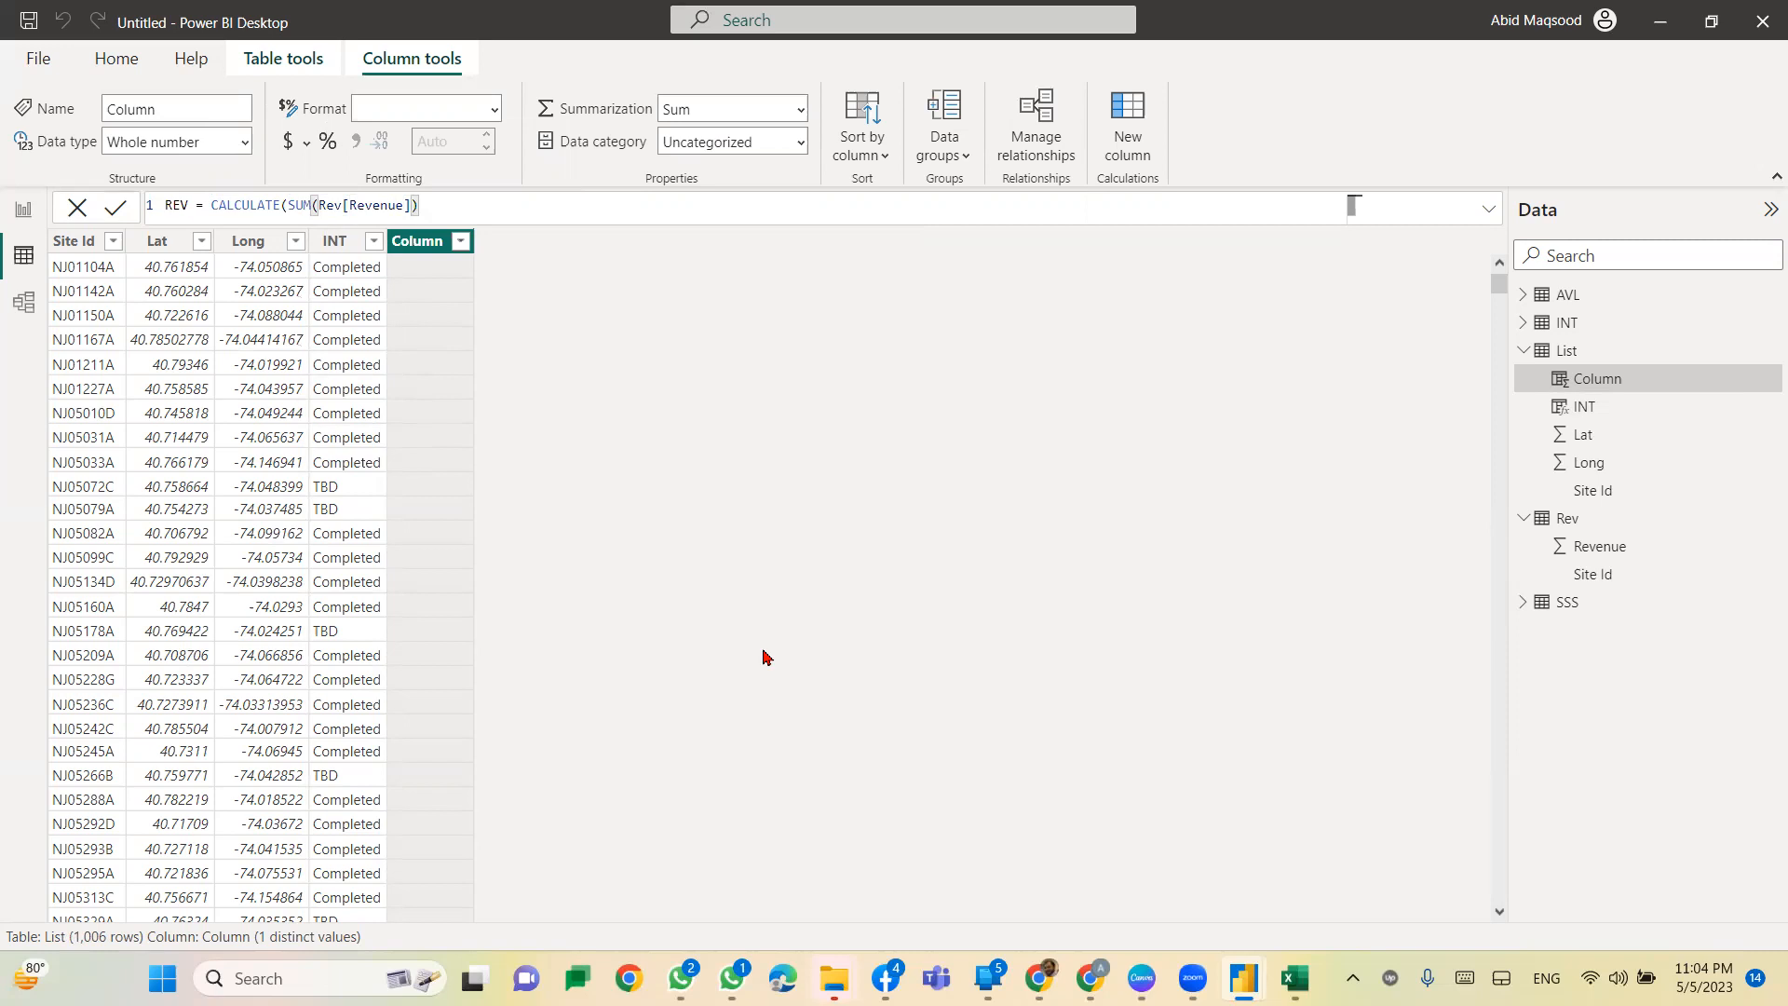
type(",")
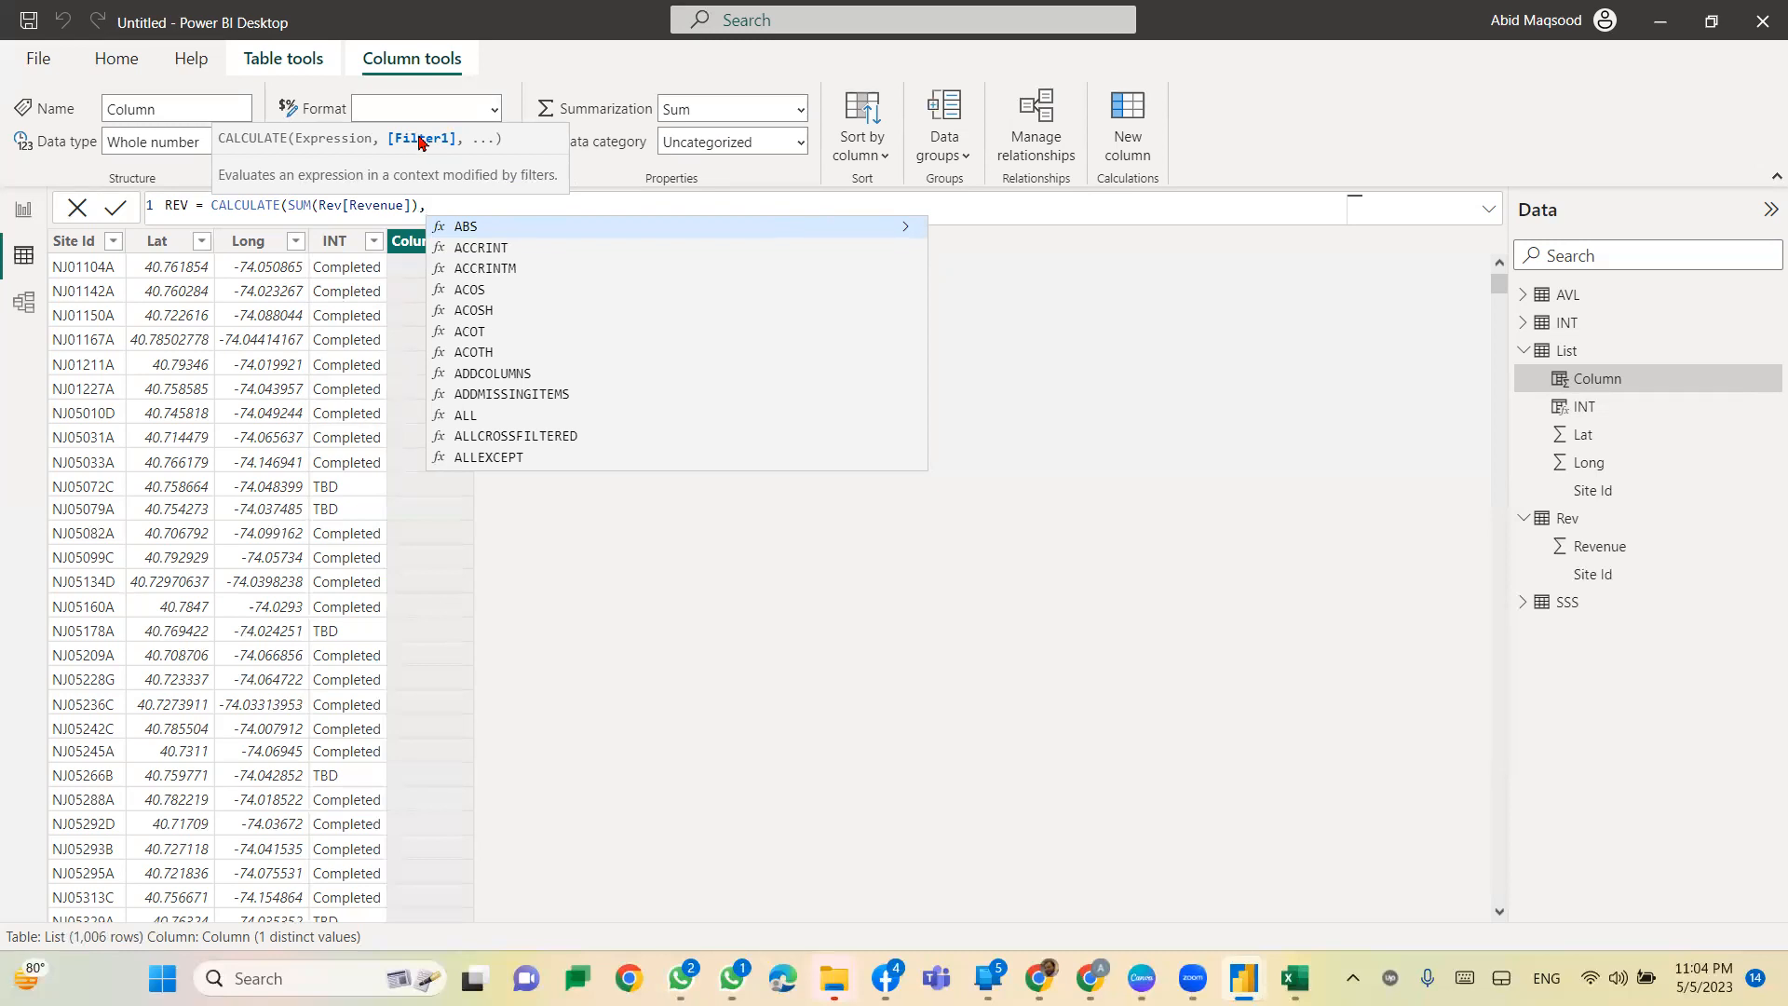
Step: Add a FILTER function on the Rev table as CALCULATE's filter argument, starting its condition with Rev[Site Id]=
type("FILT")
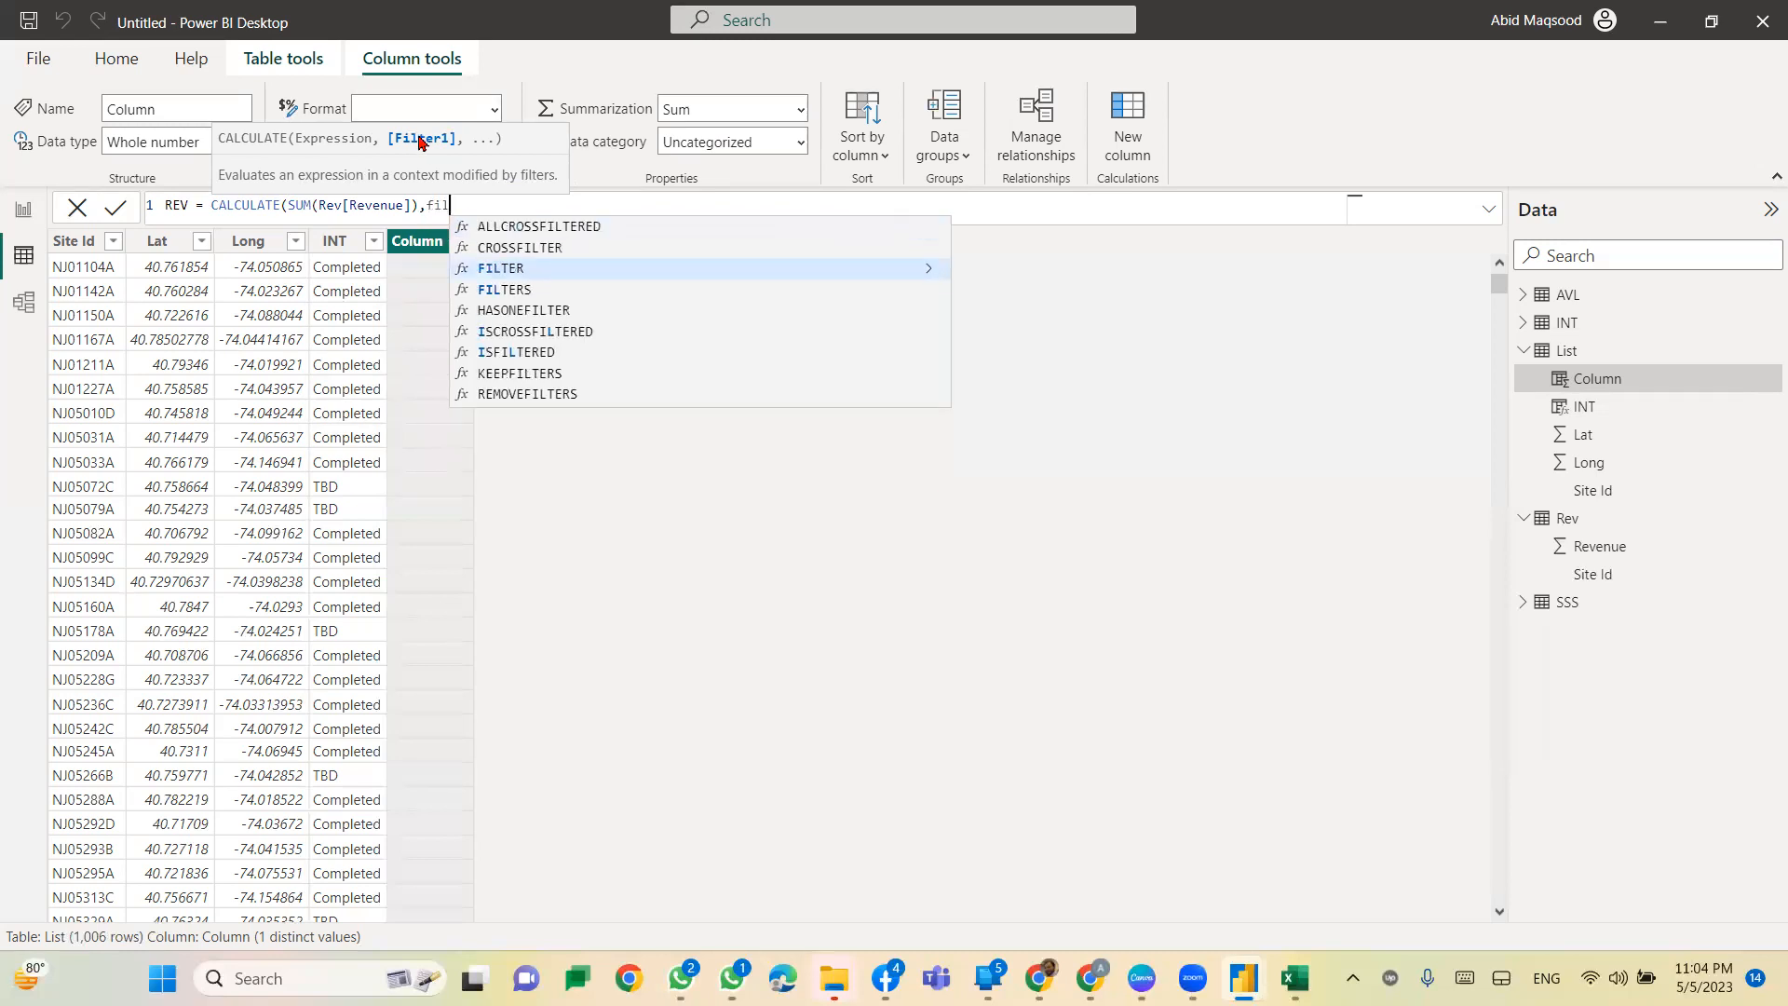
key("Tab")
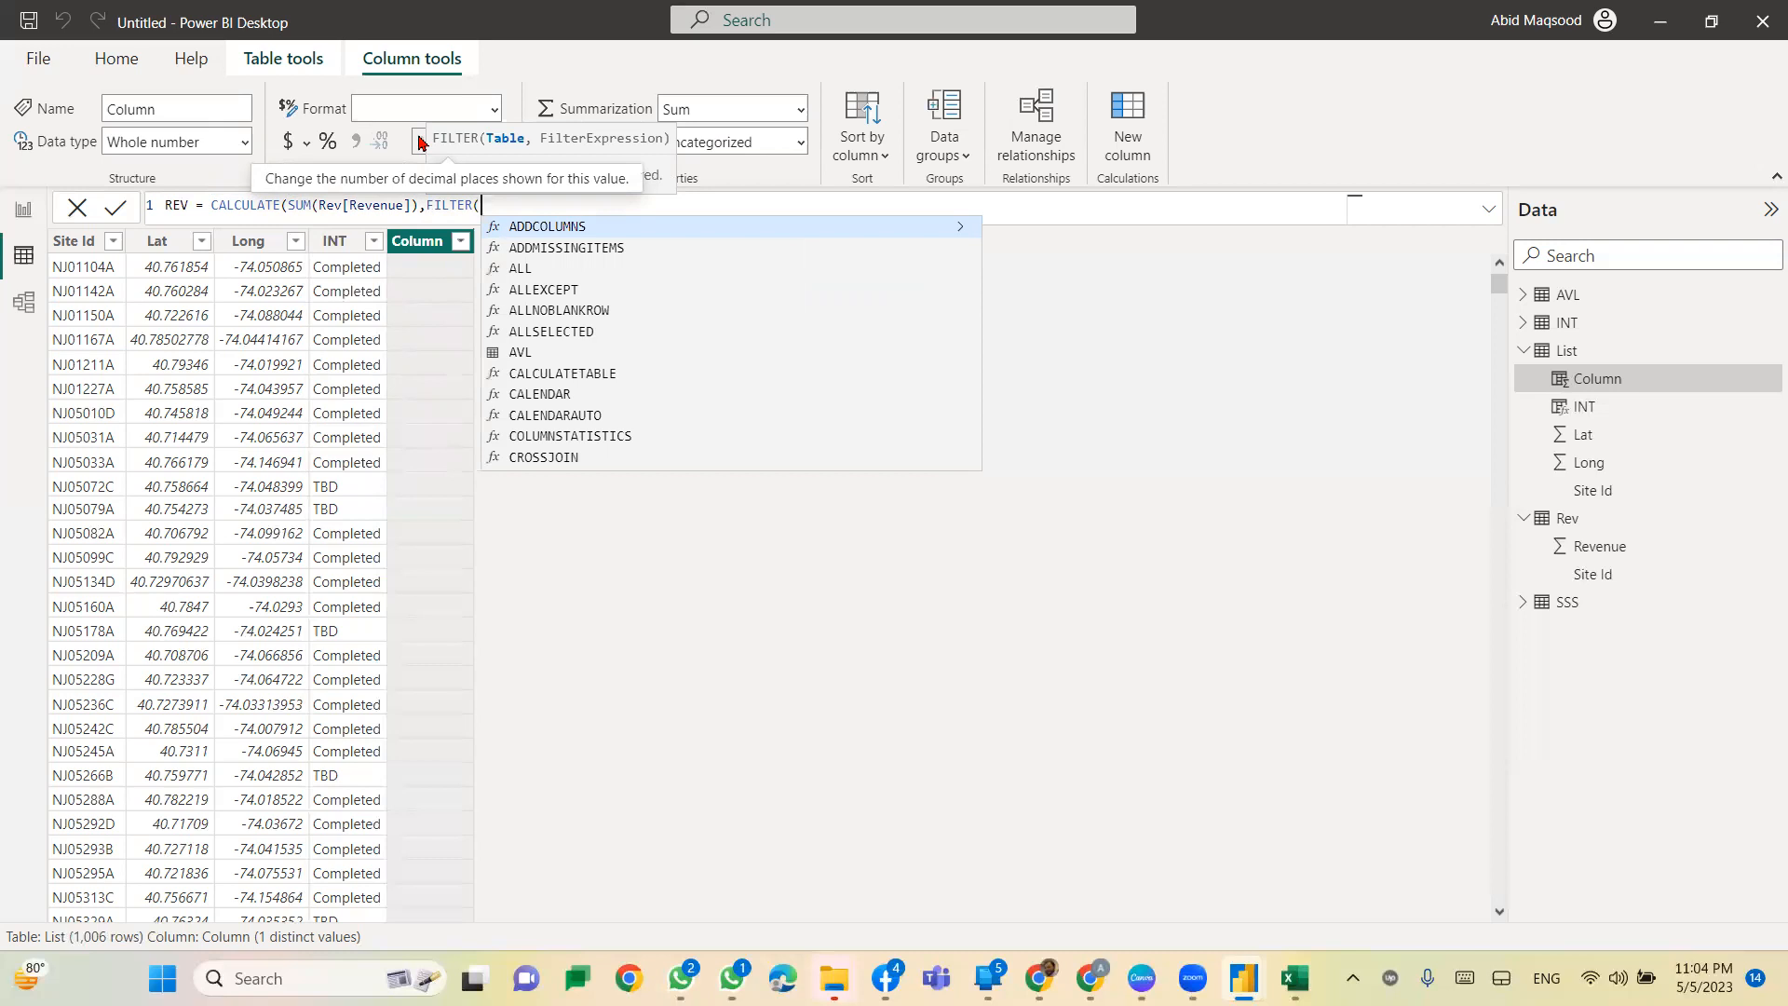
type("Rev")
key("Escape")
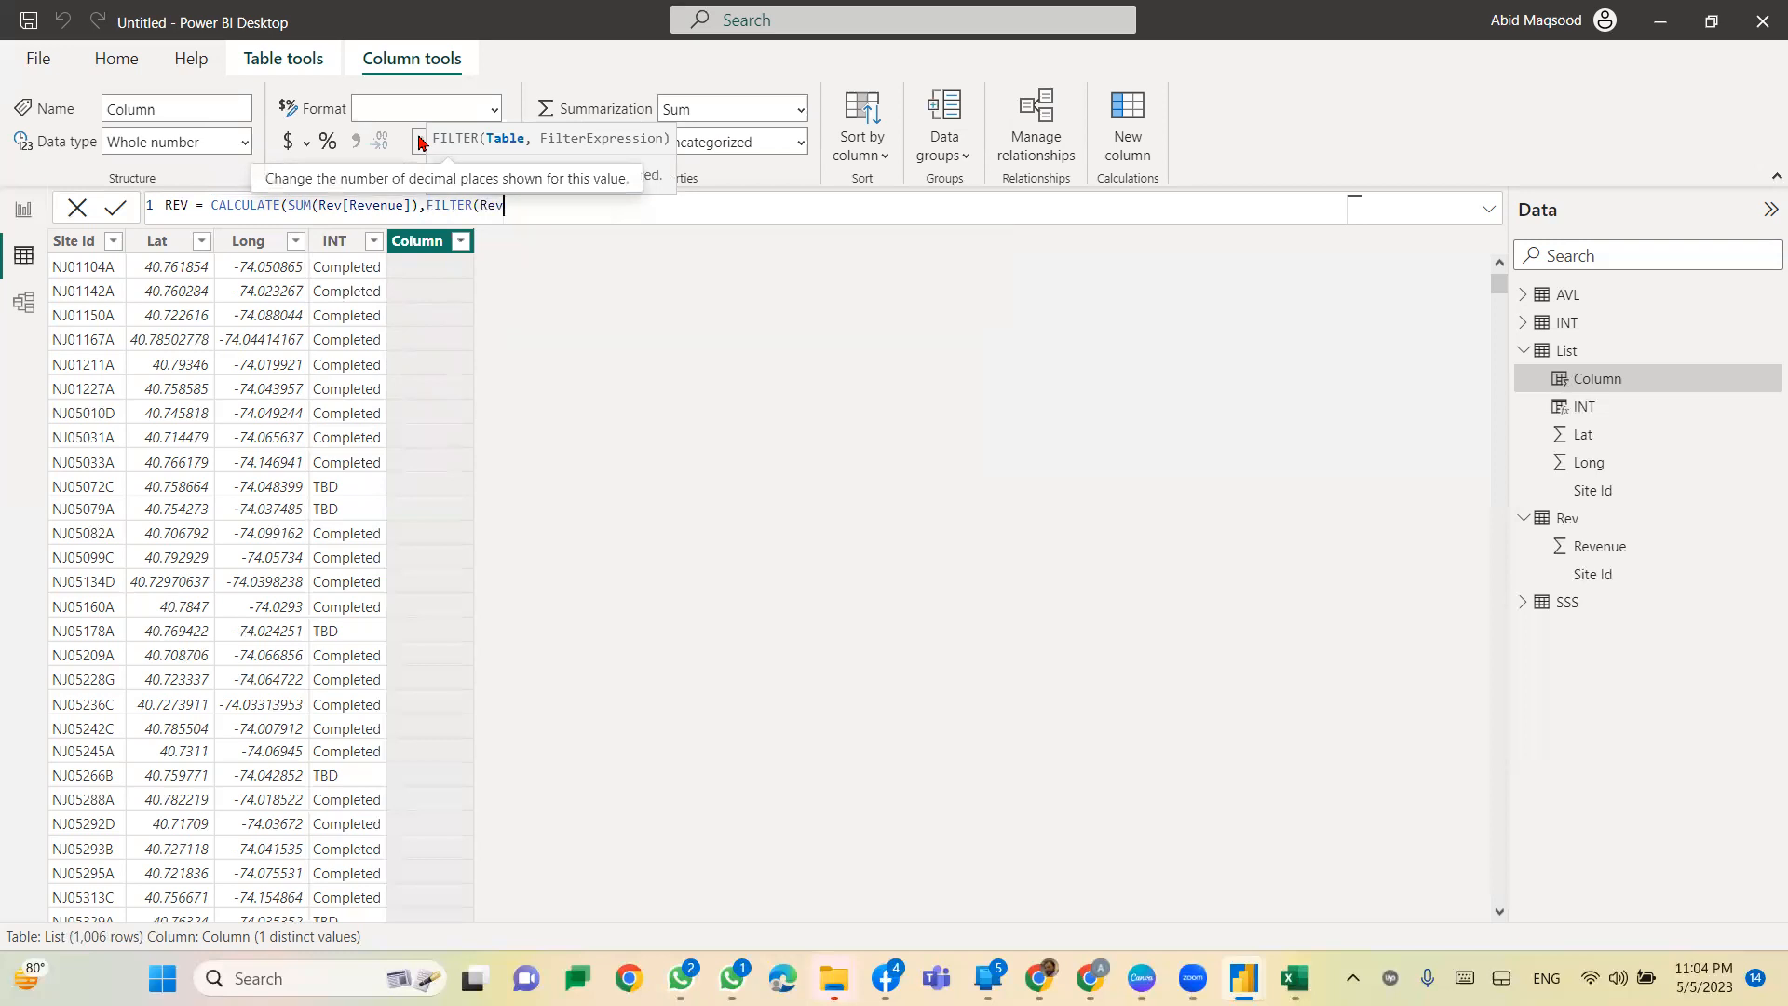
type(",")
type("si")
key("Up")
key("Tab")
type("=")
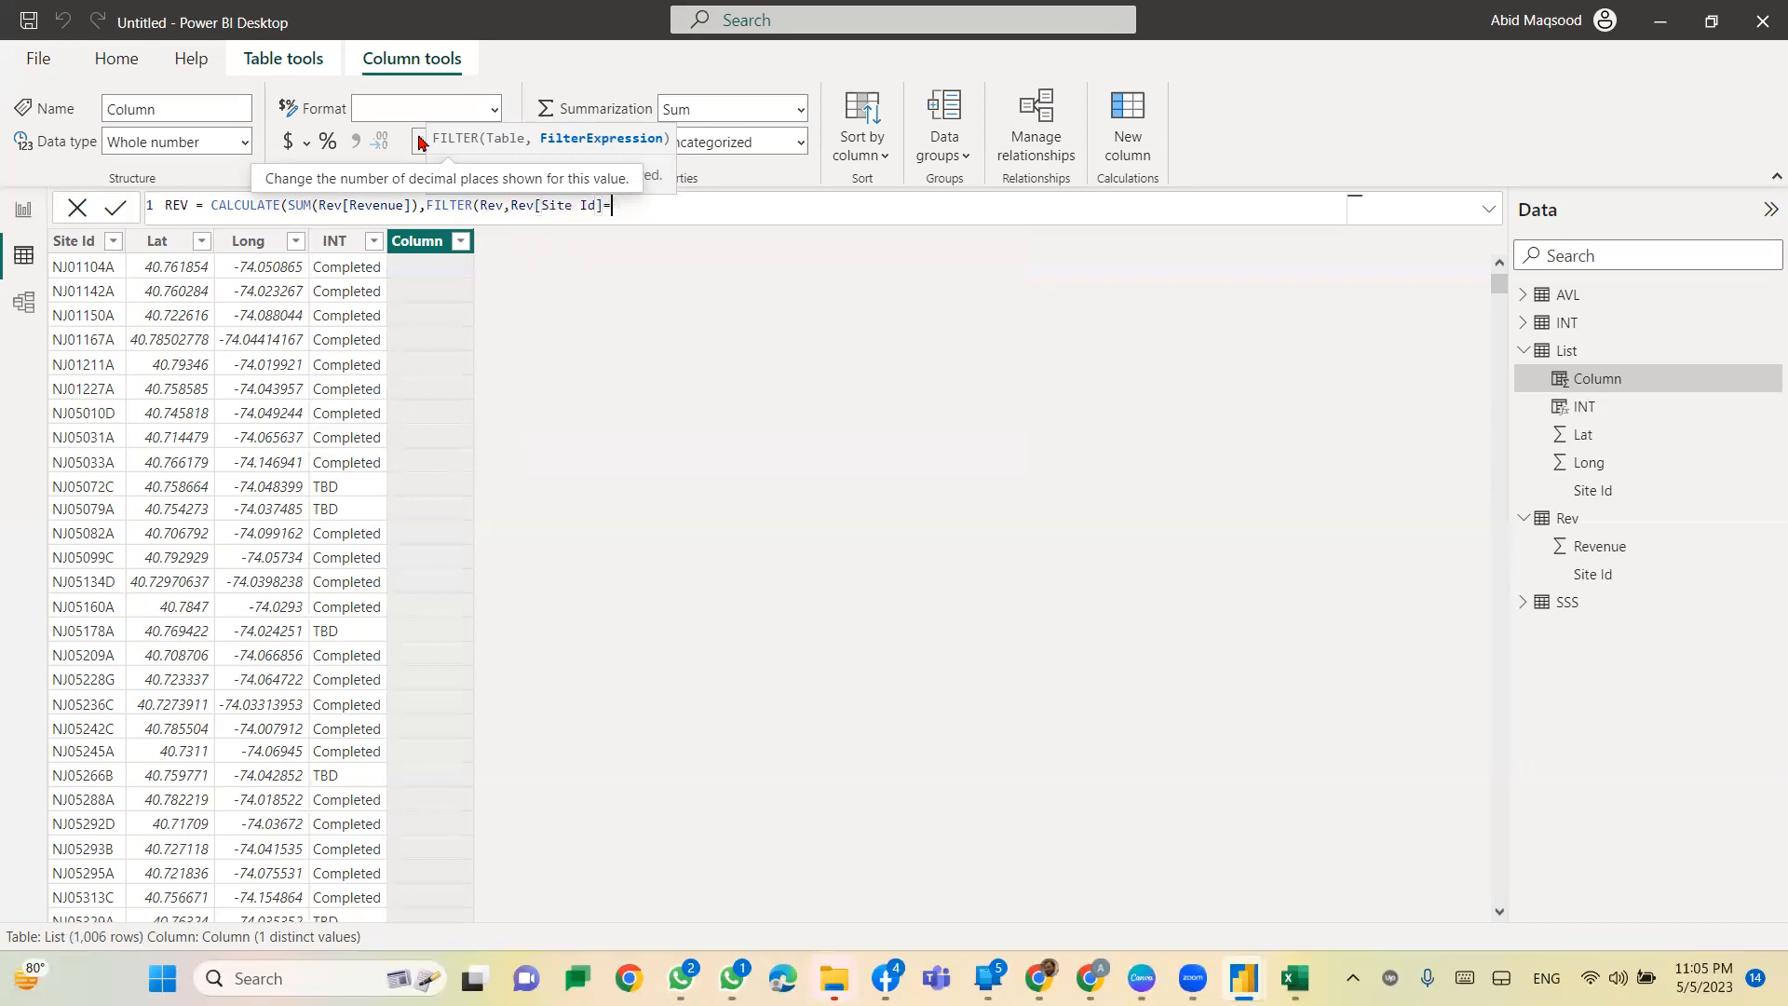
Step: Complete the filter condition with List[Site Id], close both functions and commit the REV column formula
type("si")
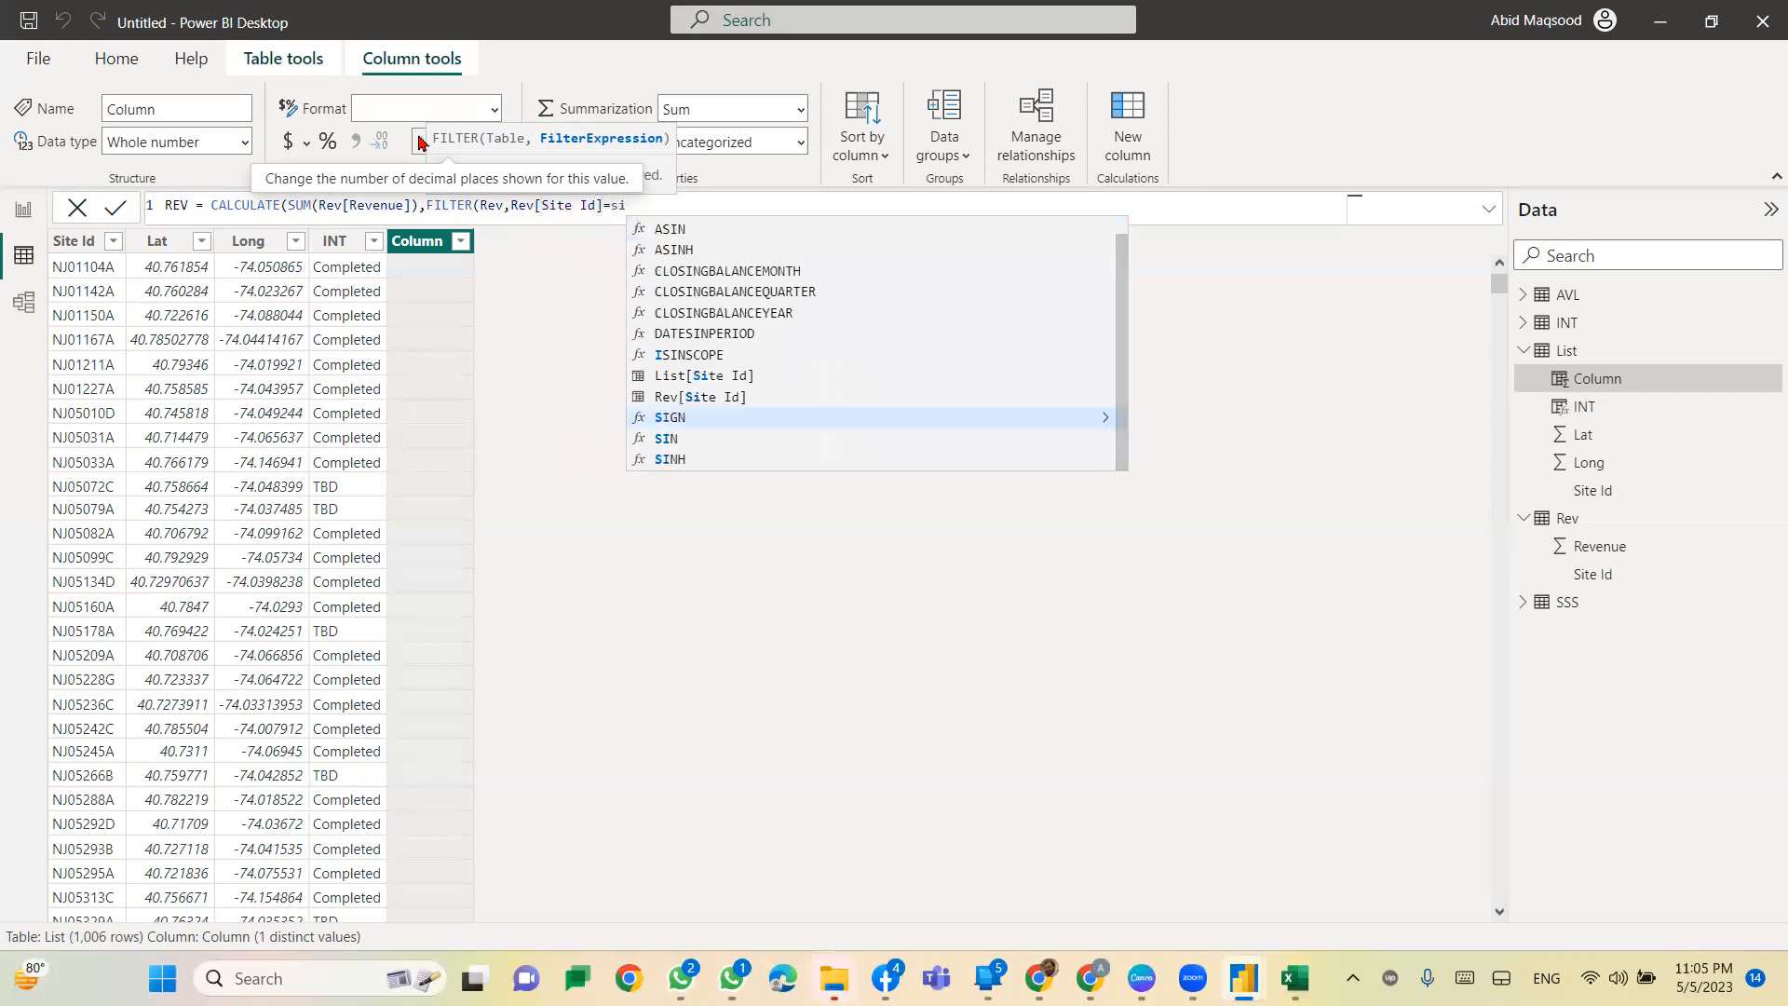
key("Up")
key("Up")
key("Tab")
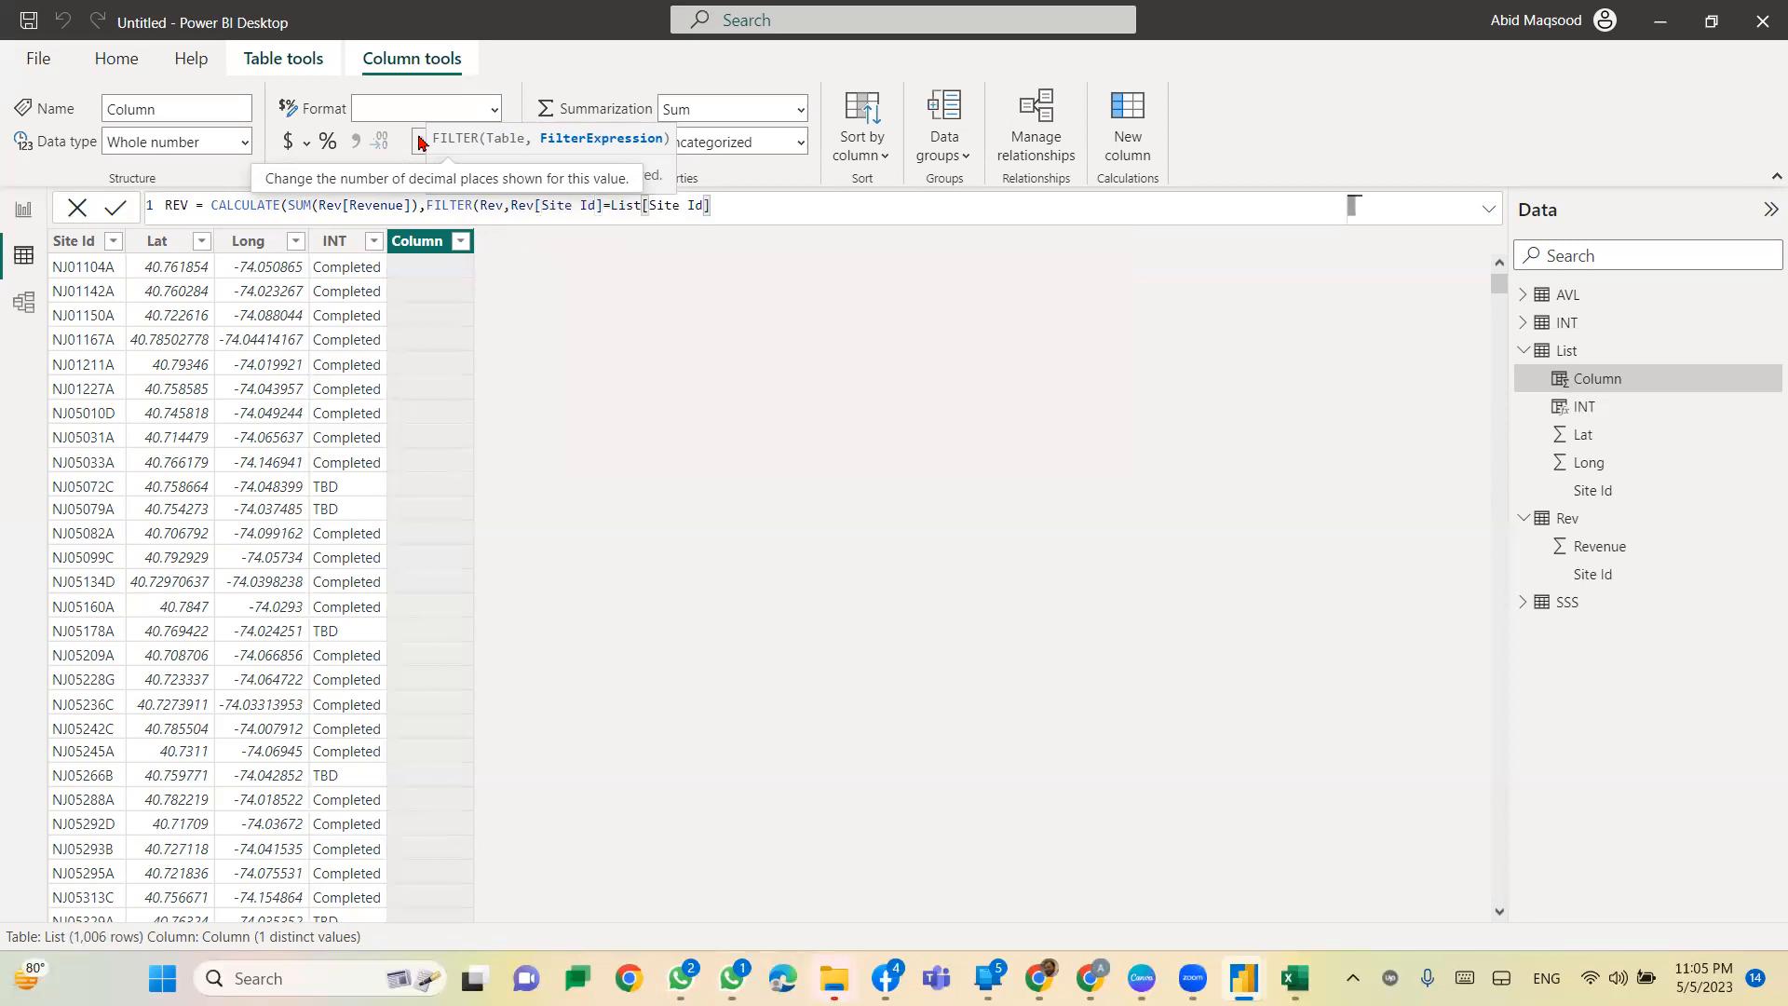
type(")")
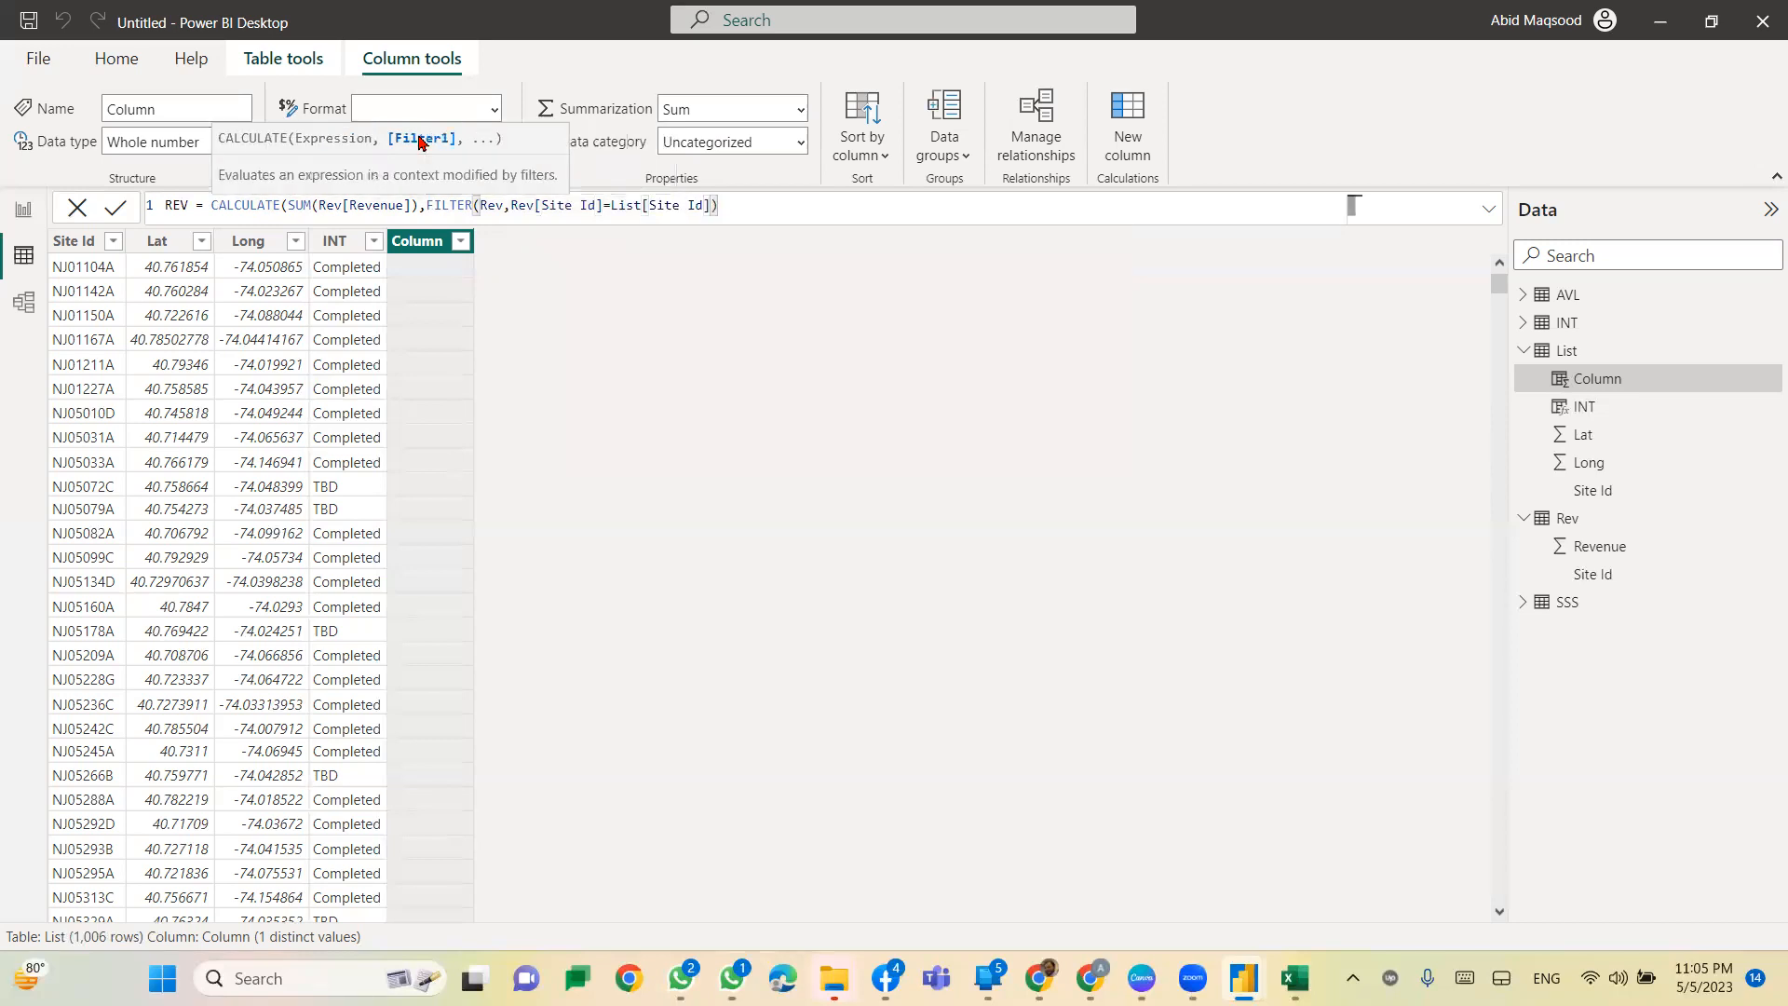
type(")")
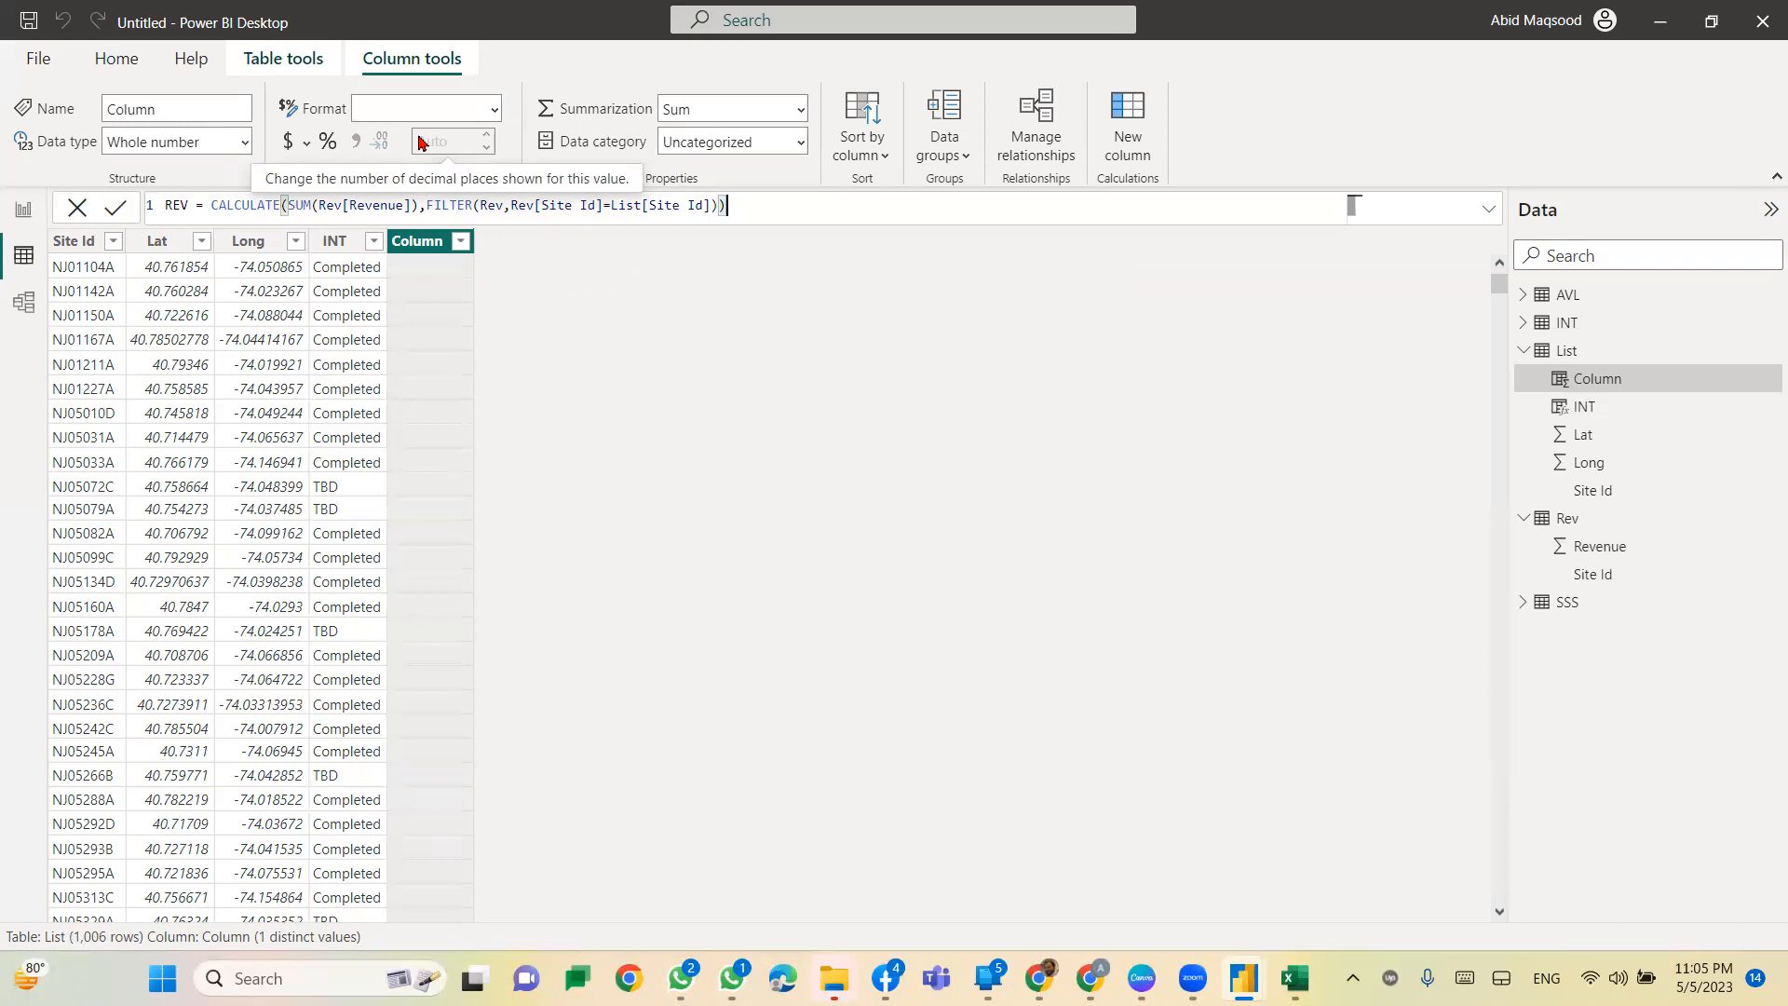
key("Return")
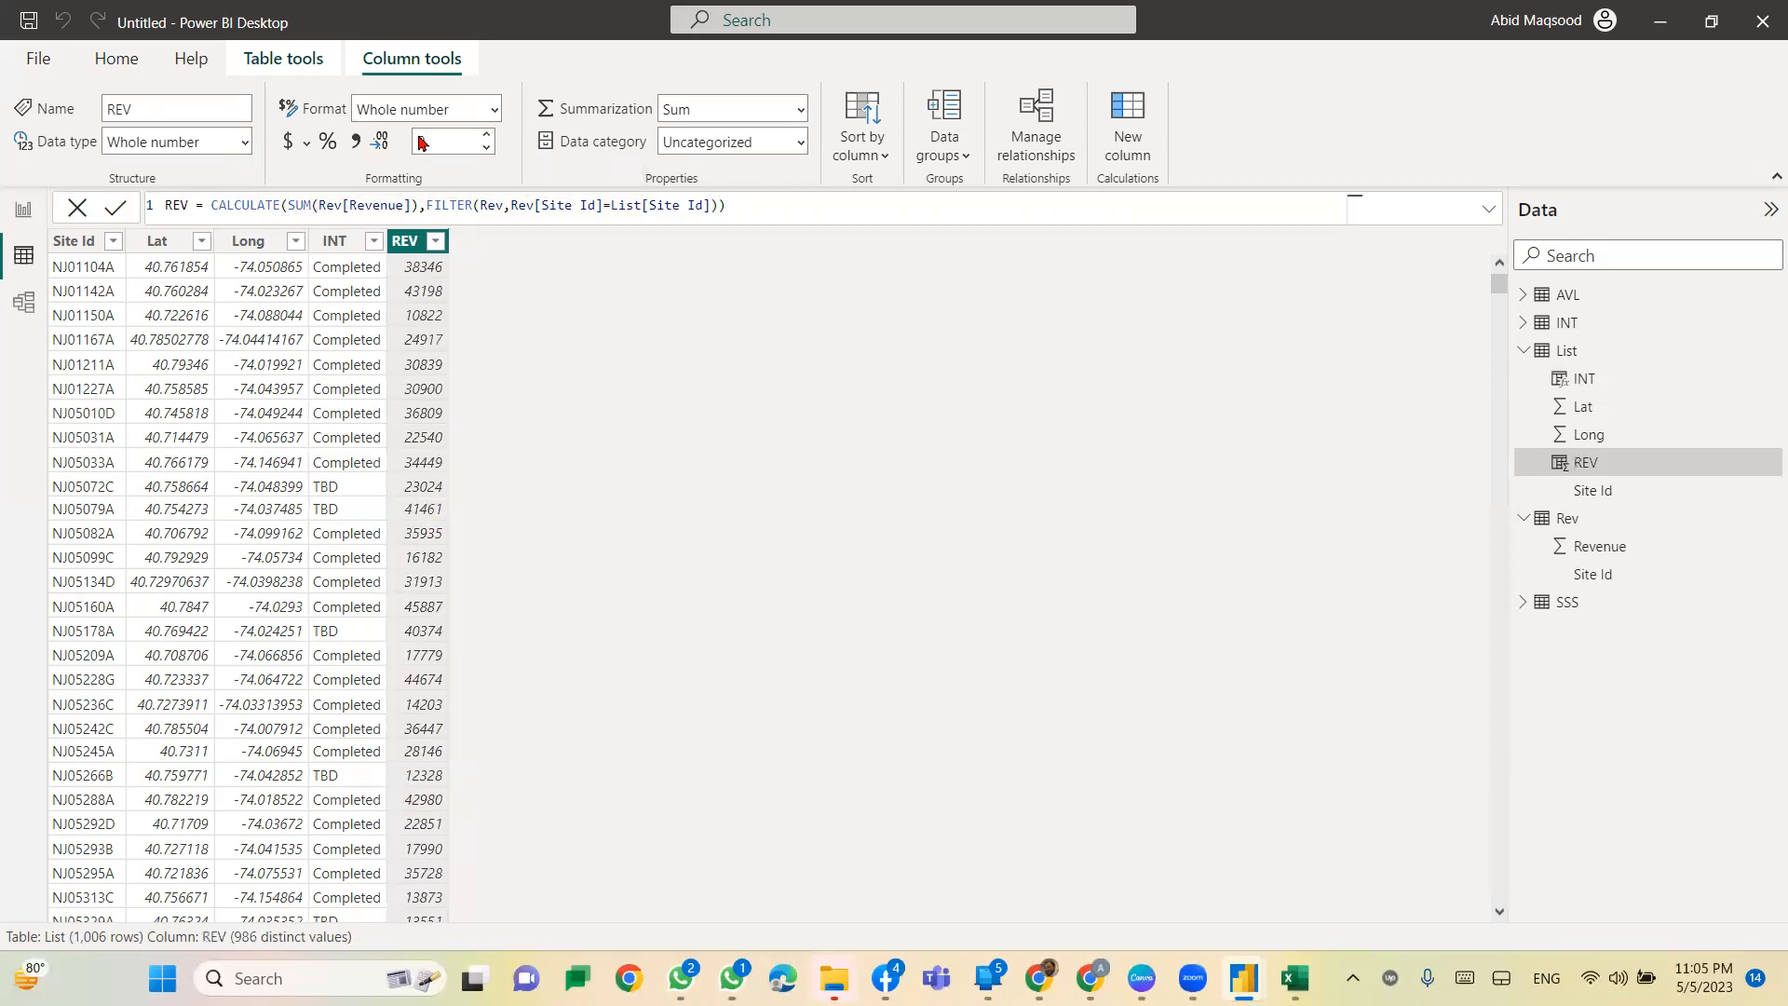
Step: Replace SUM with COUNTA in the REV formula, commit it and list the REV column's distinct values
double_click(298, 205)
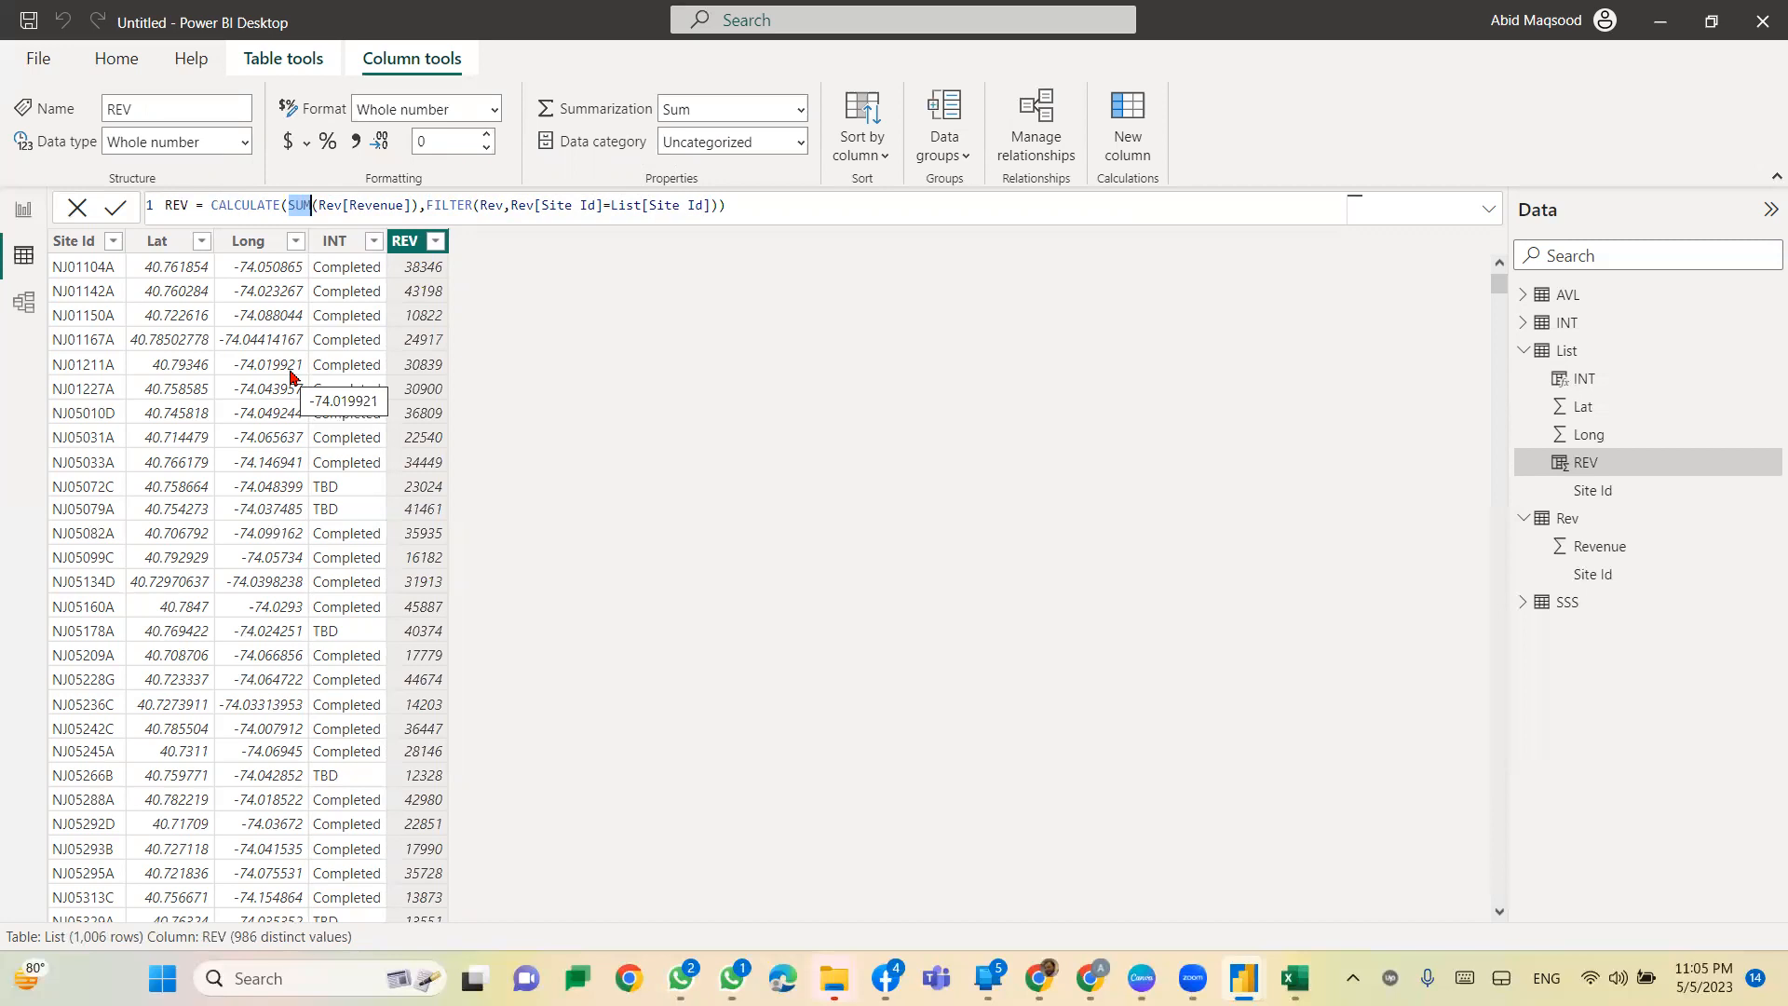
type("COUN")
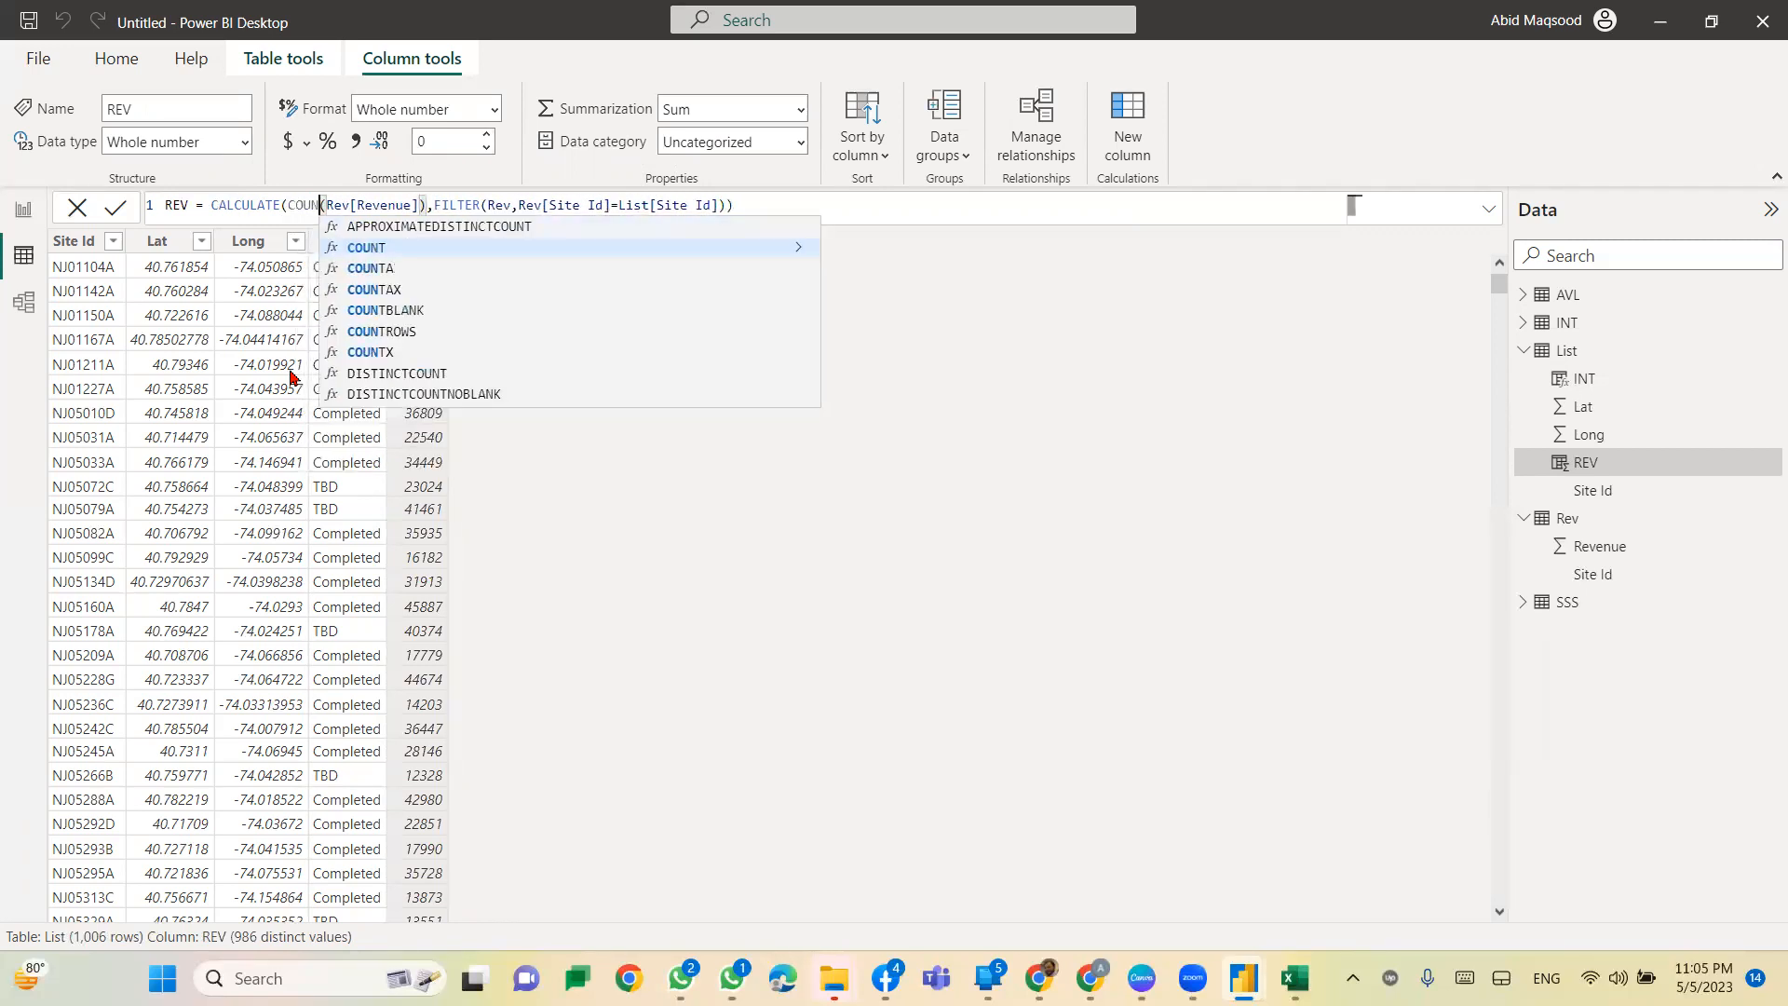
type("TA")
key("Return")
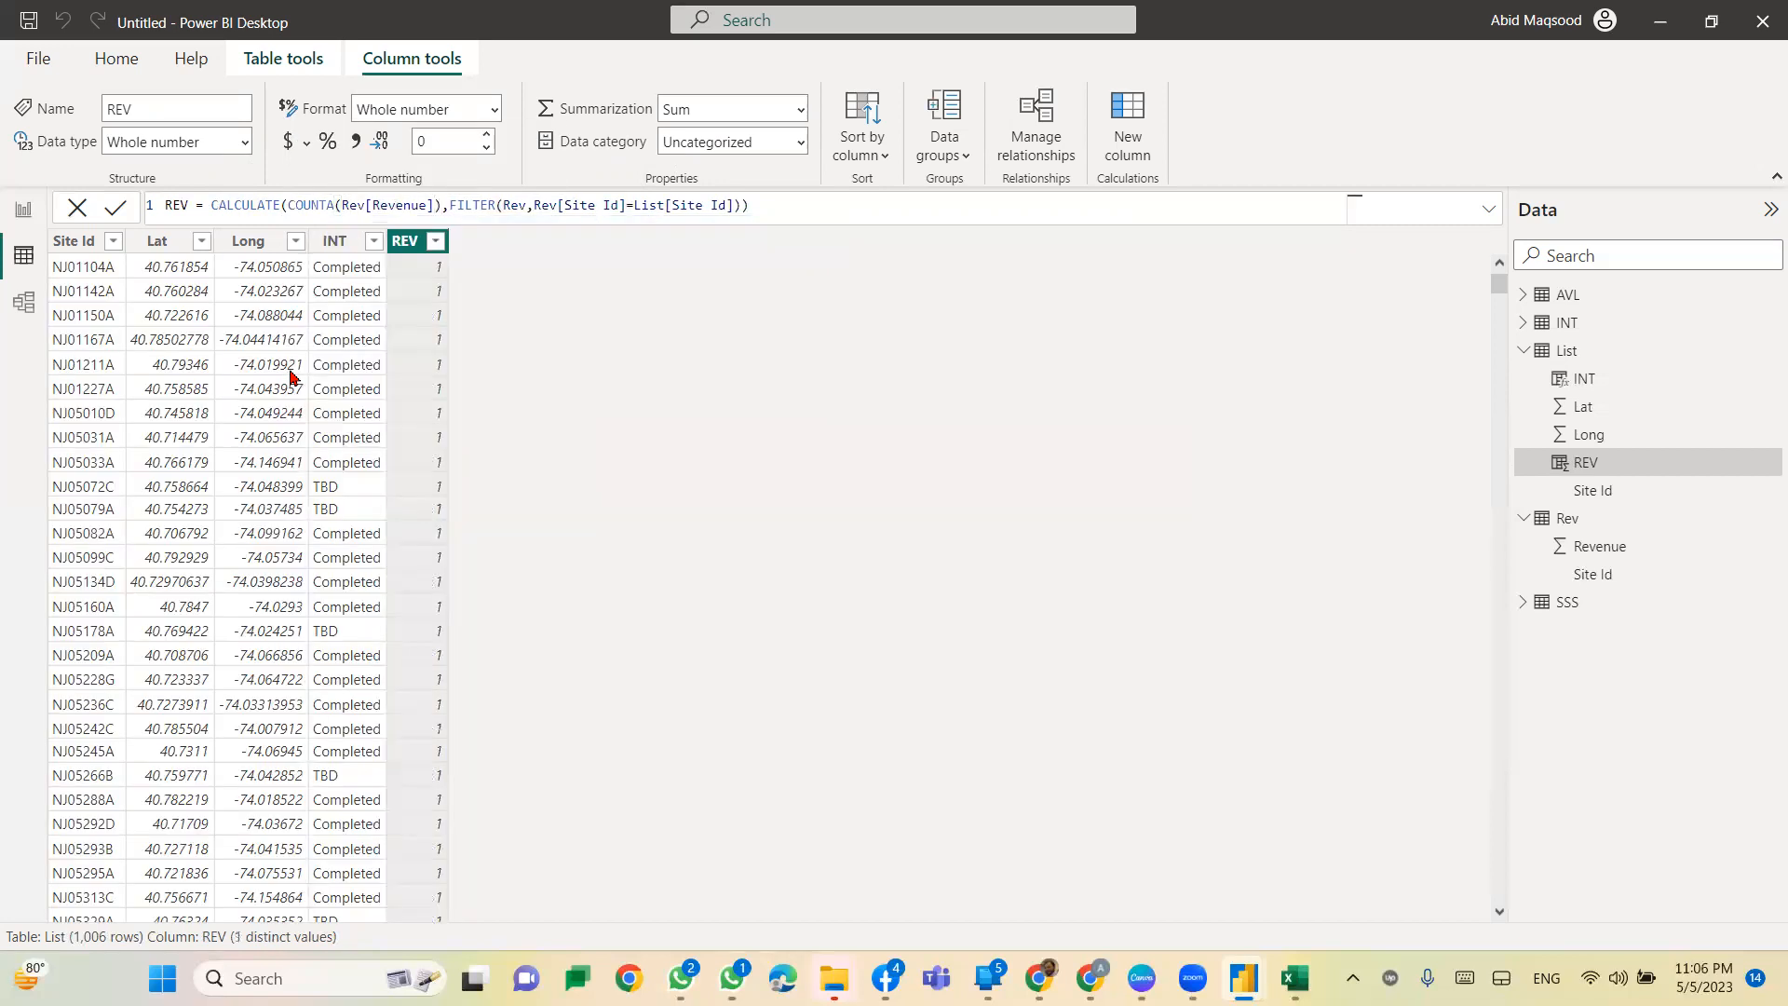
left_click(436, 241)
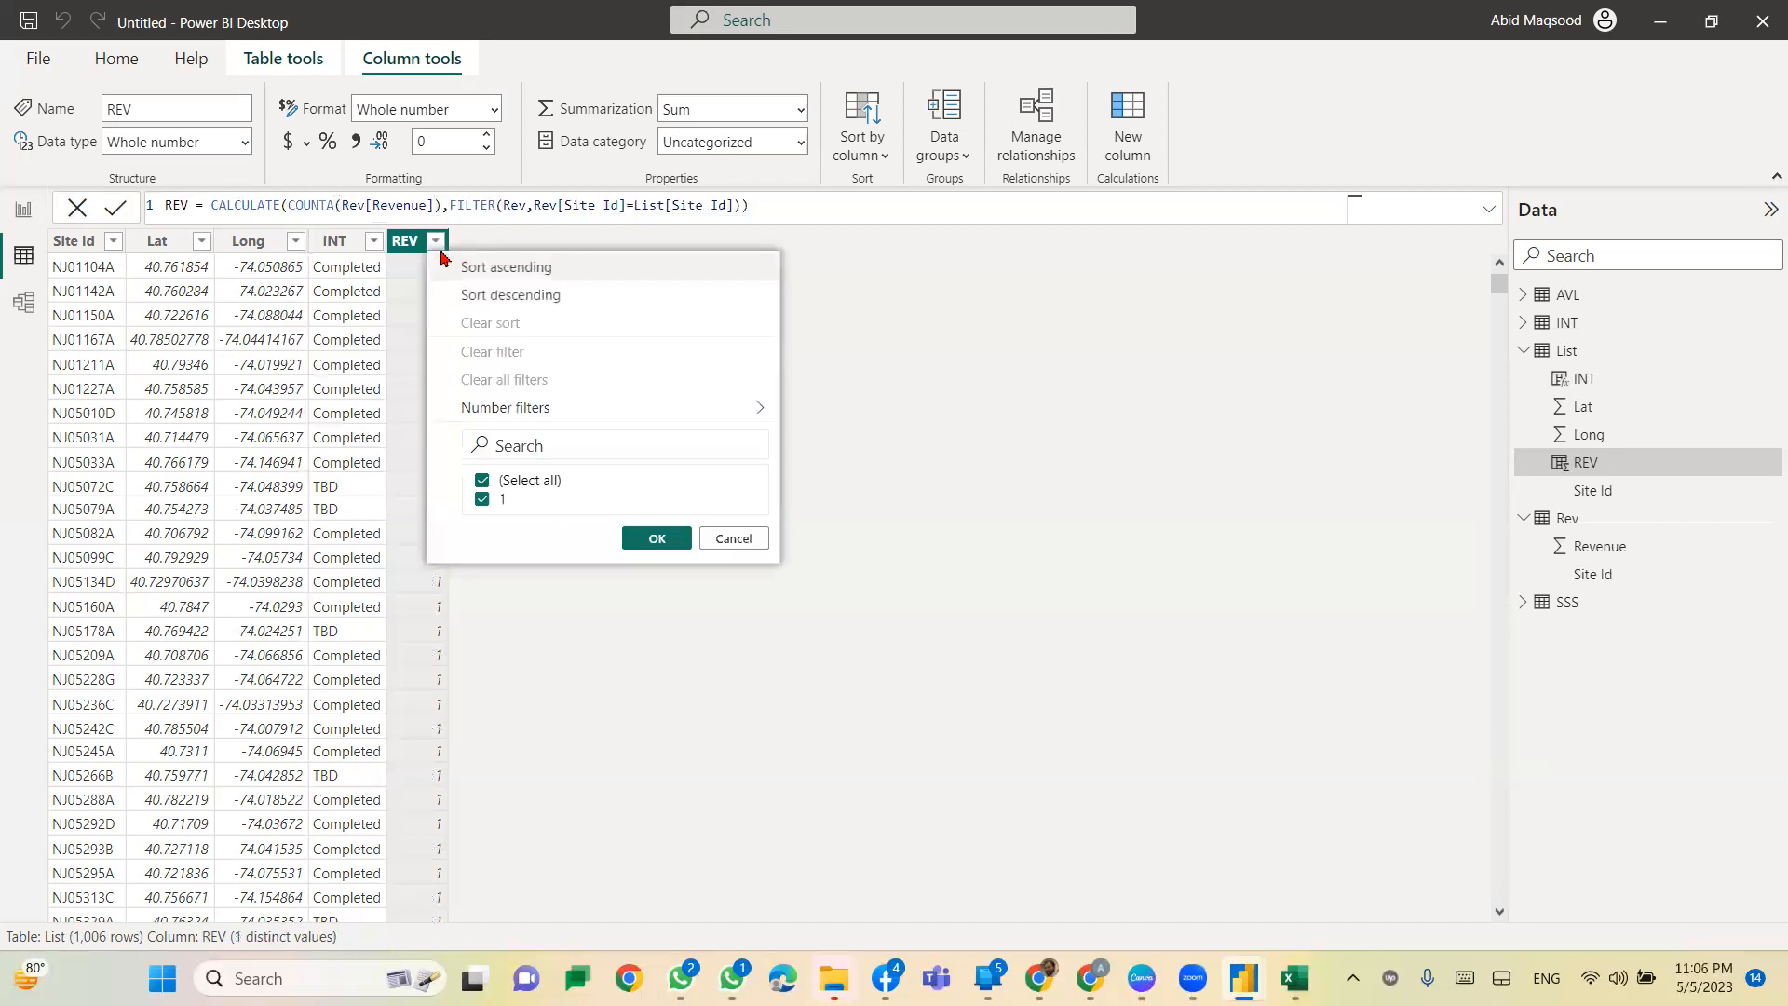
Step: Change the aggregation function in the REV formula to AVERAGE and commit it
left_click(304, 205)
double_click(304, 205)
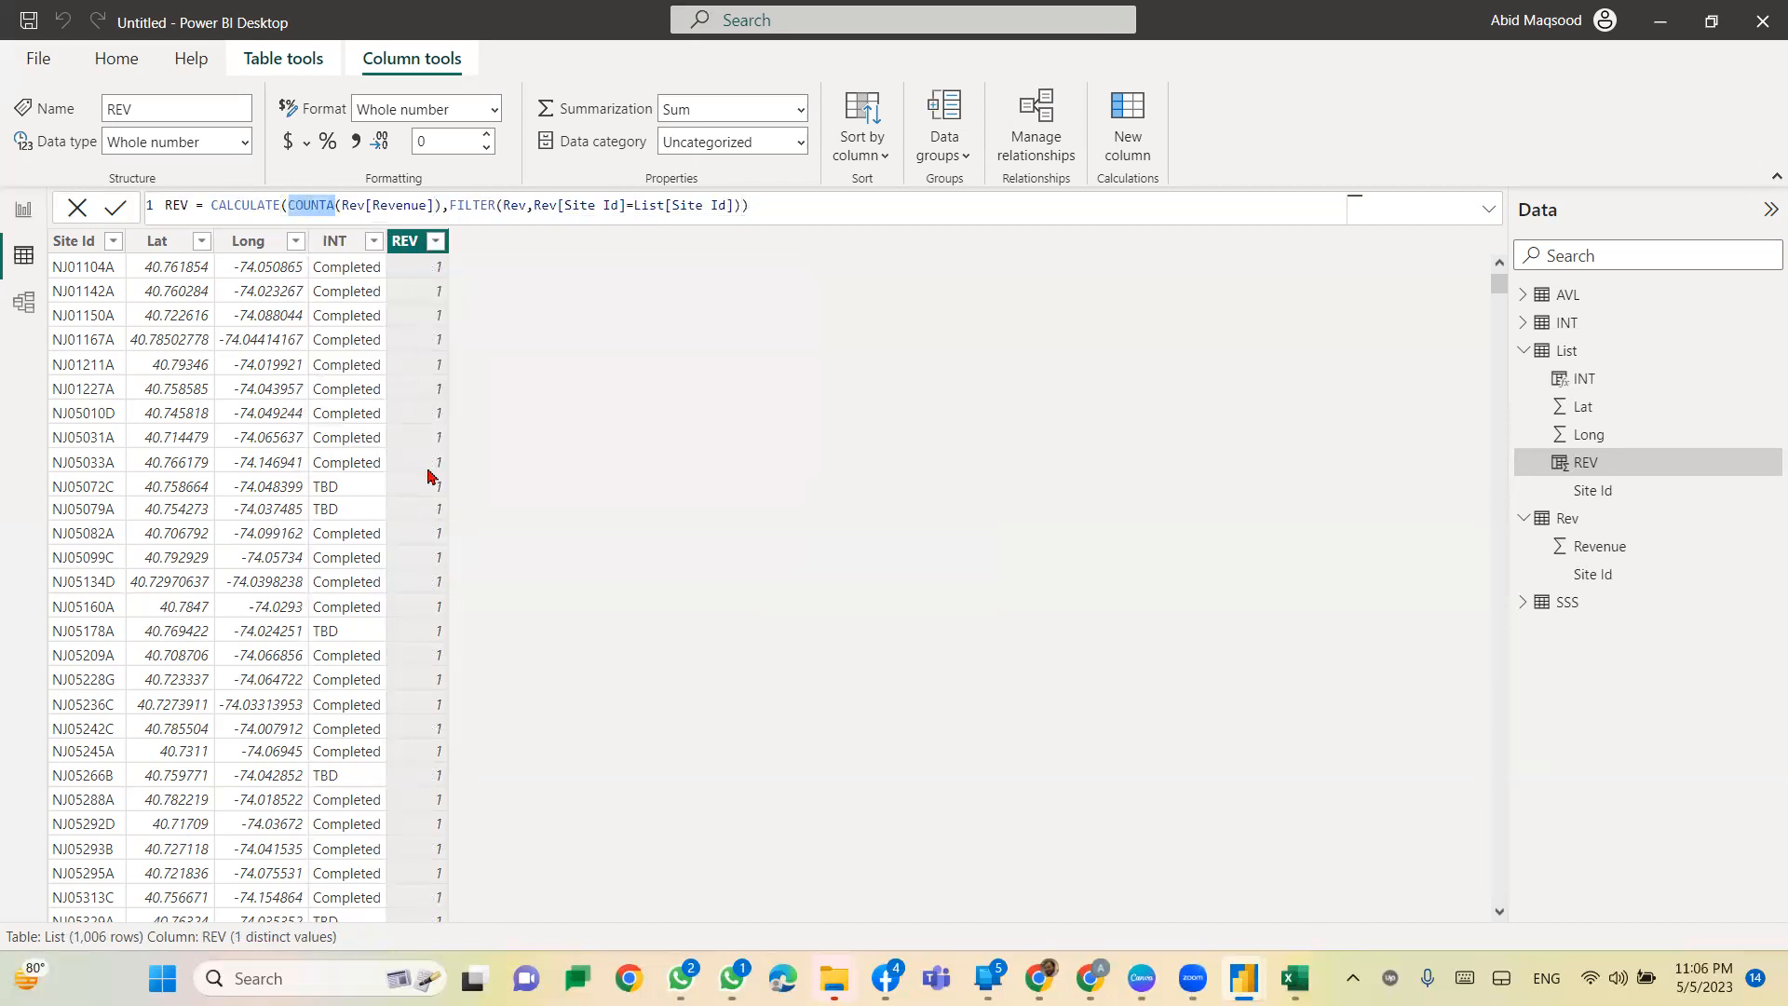
type("AVER")
key("Tab")
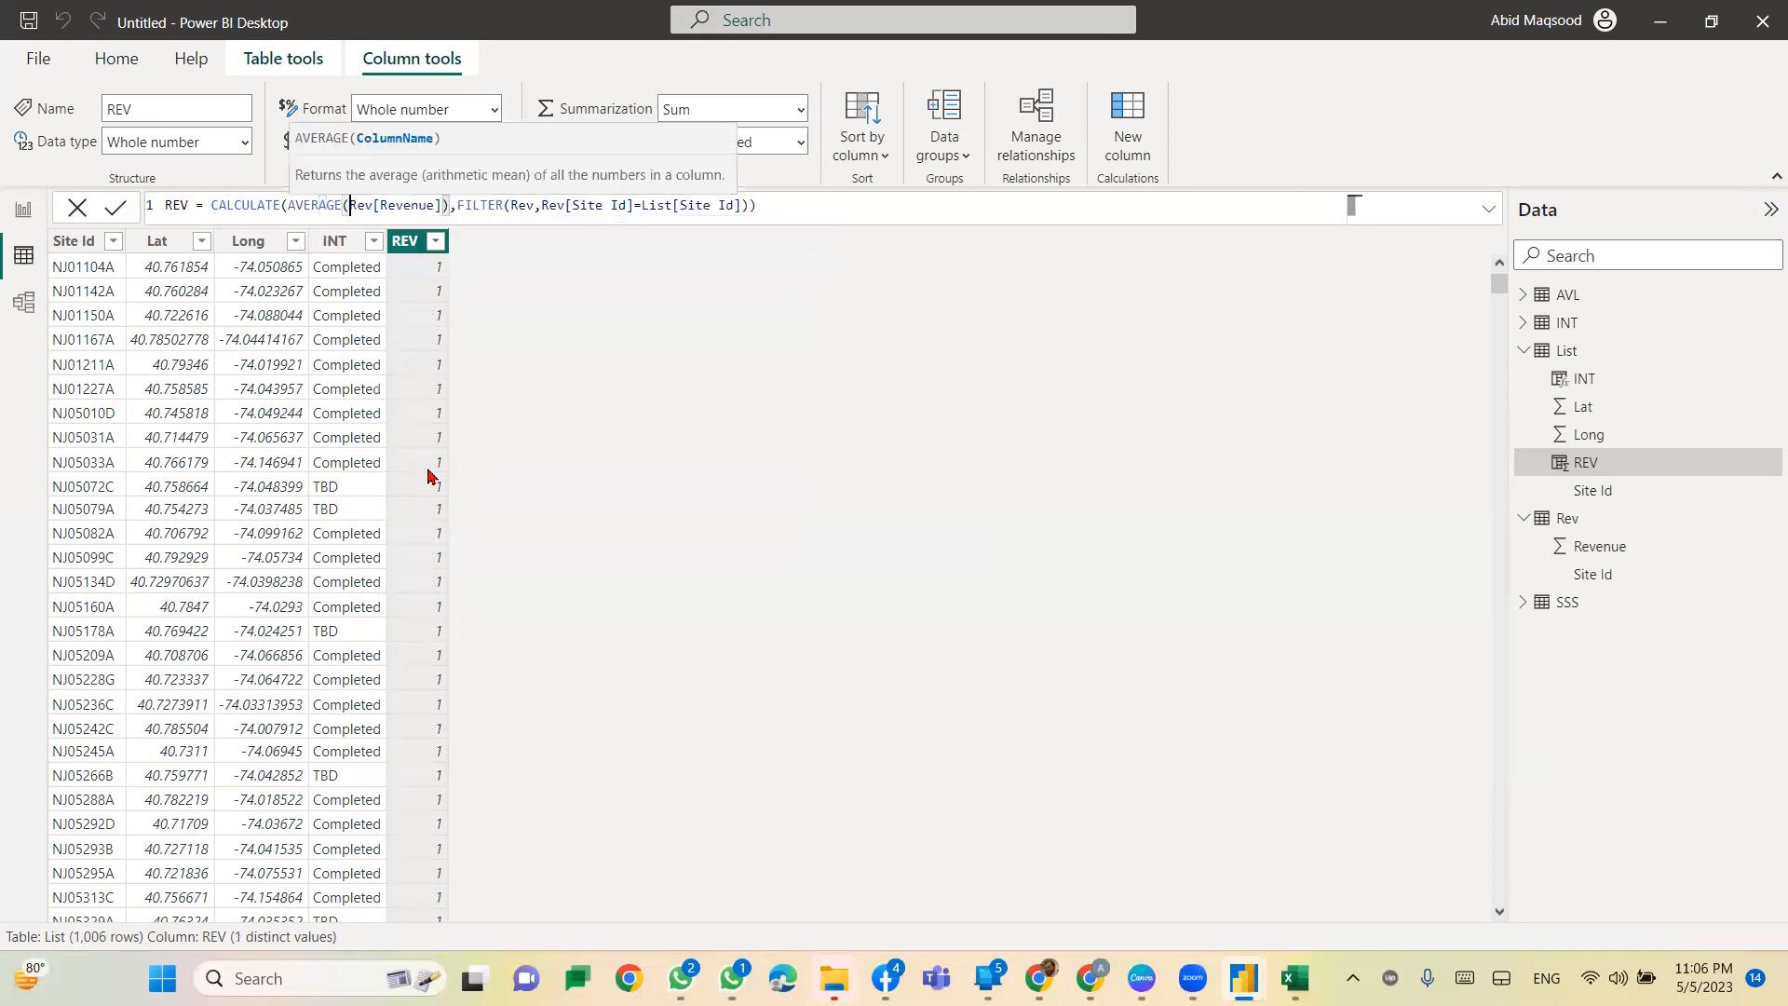
key("Return")
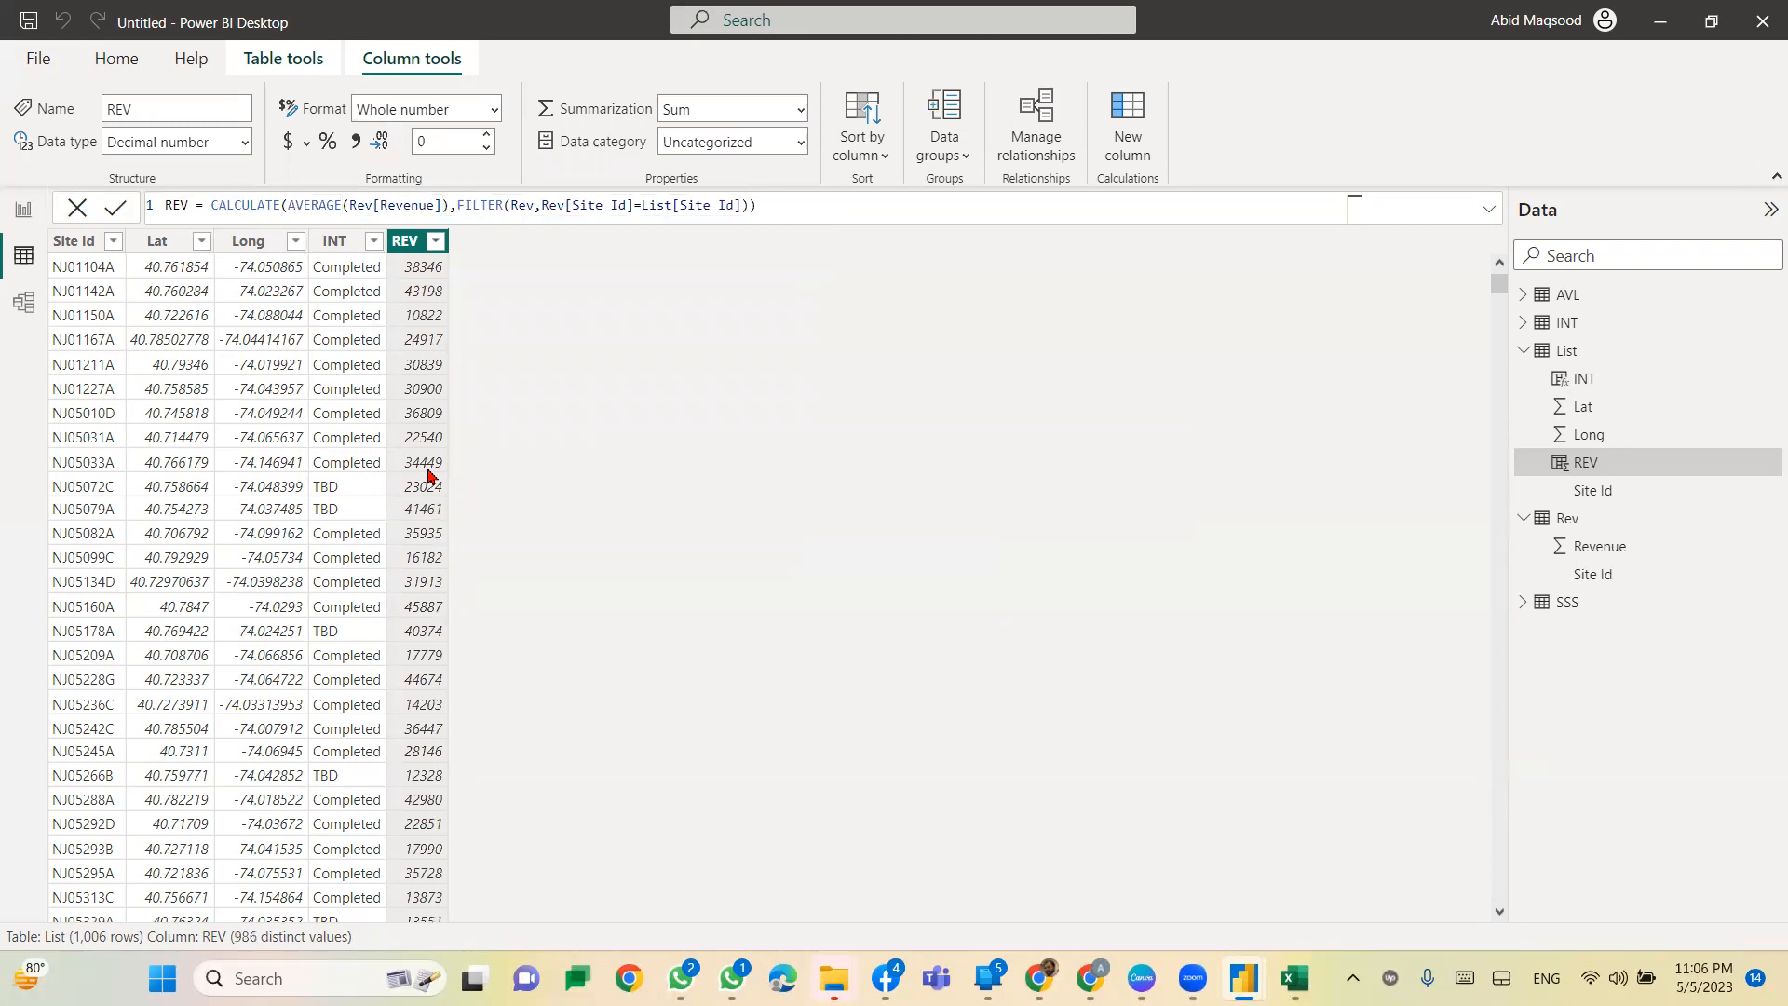
Step: Copy the whole REV column formula and send it to the Power BI Training Batch A group chat in WhatsApp
left_click(769, 212)
key("ctrl+a")
key("ctrl+c")
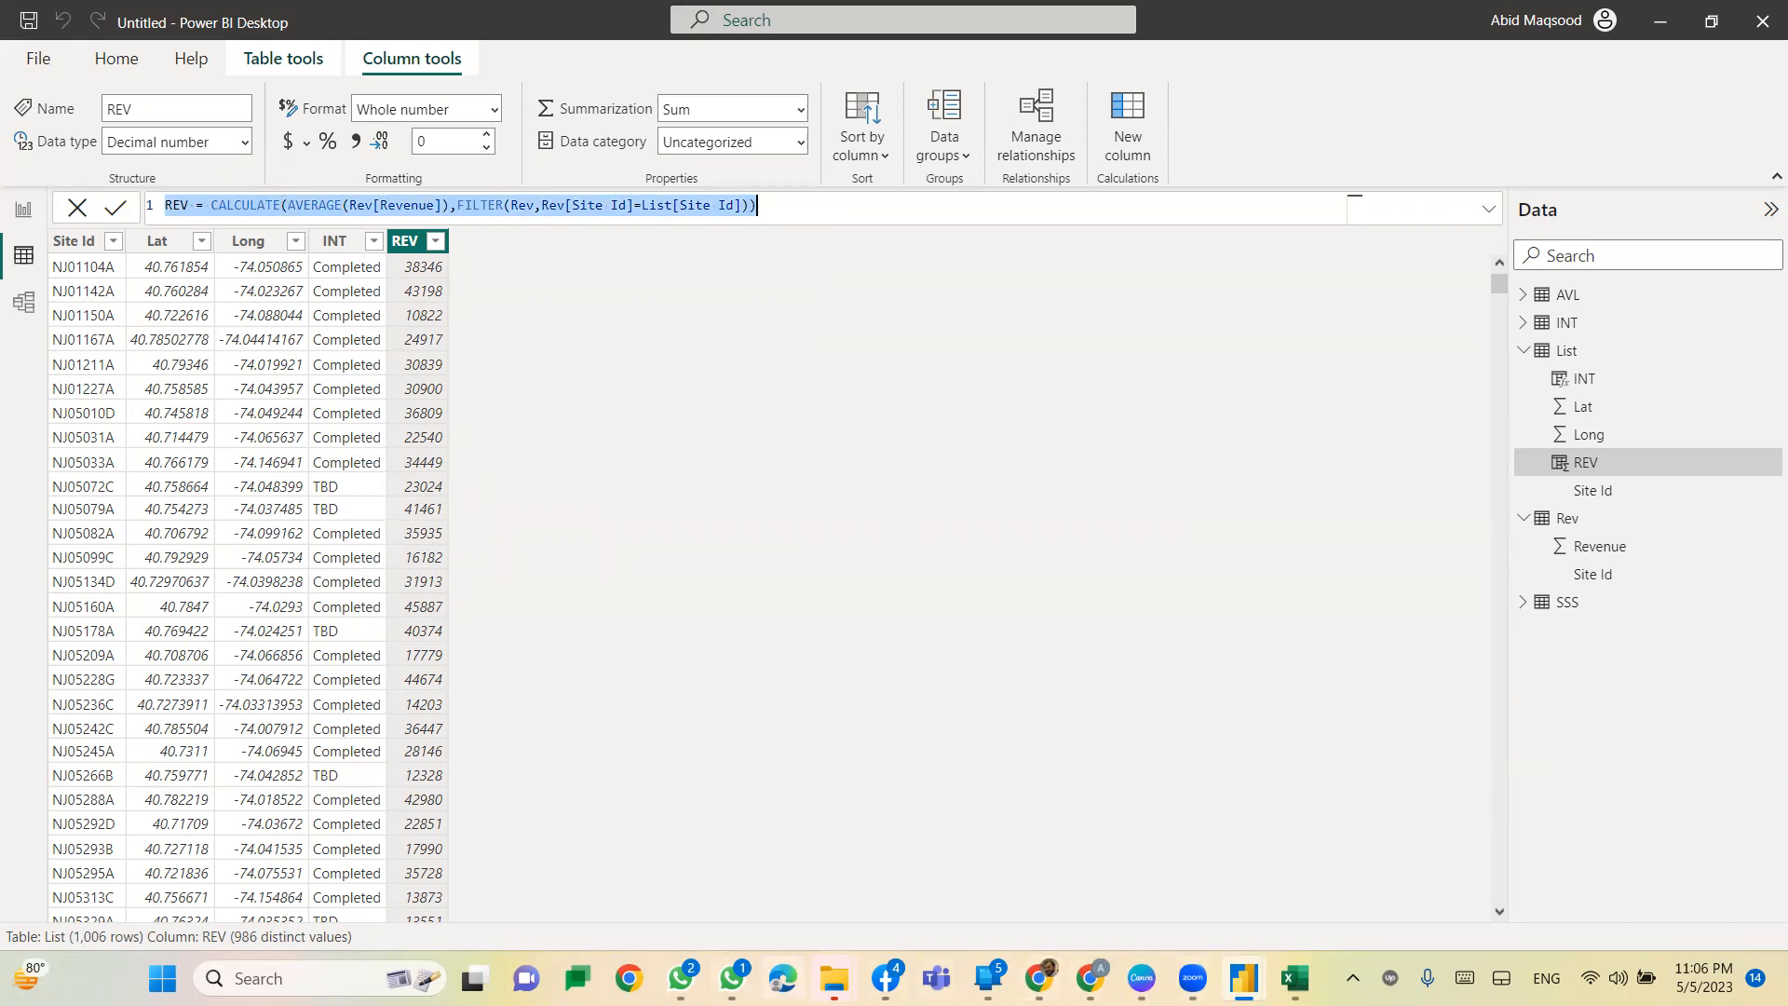
left_click(680, 978)
left_click(1278, 919)
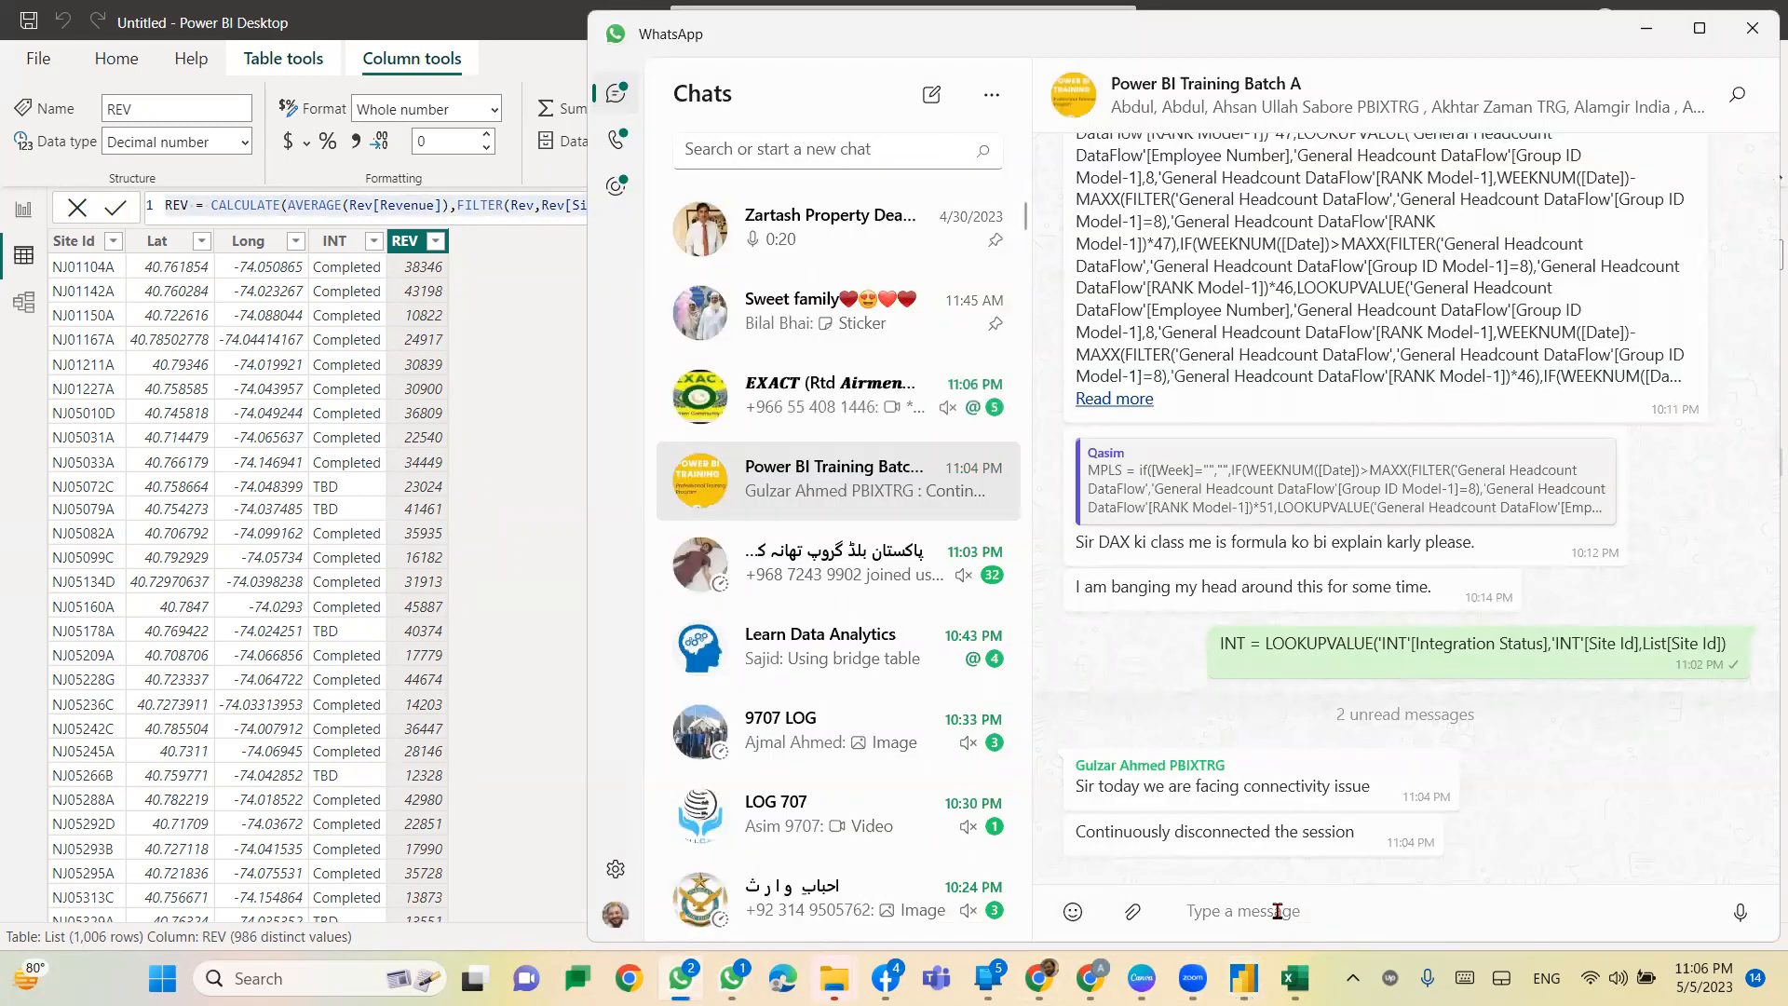
key("ctrl+v")
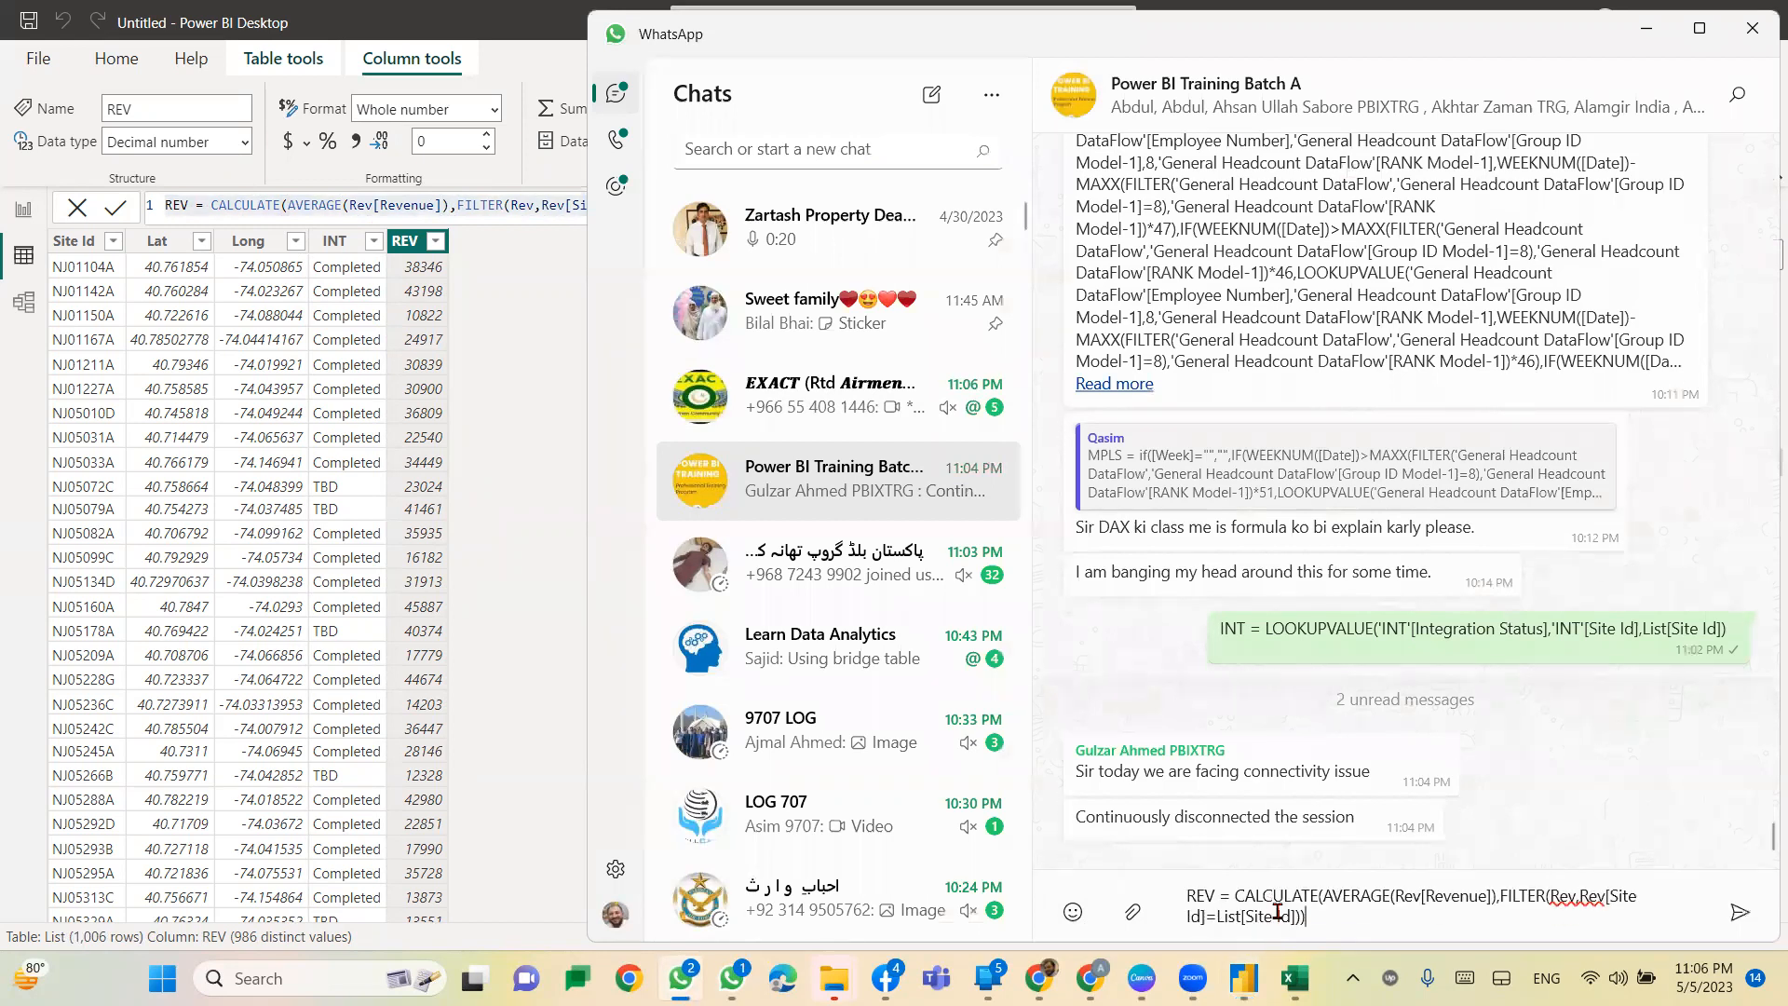
key("Return")
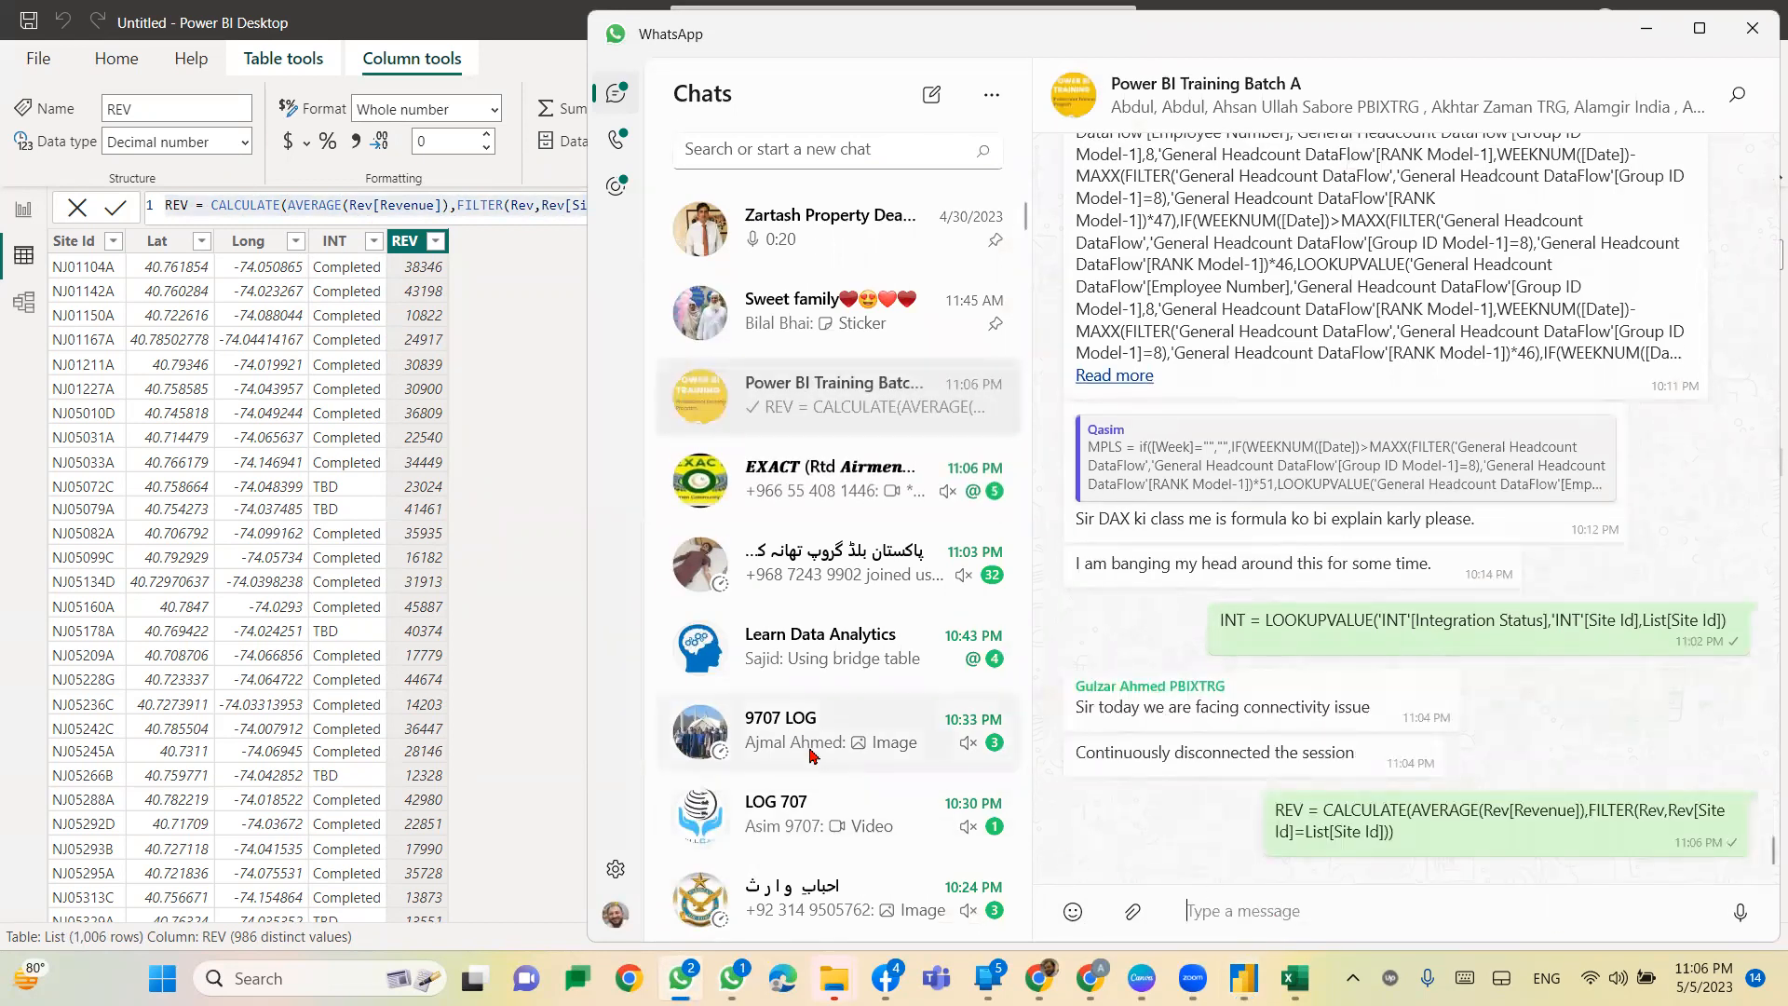
Step: Switch back to Power BI Desktop and review the FILTER function's table argument and Rev[Site Id] in the REV formula
key("alt+Tab")
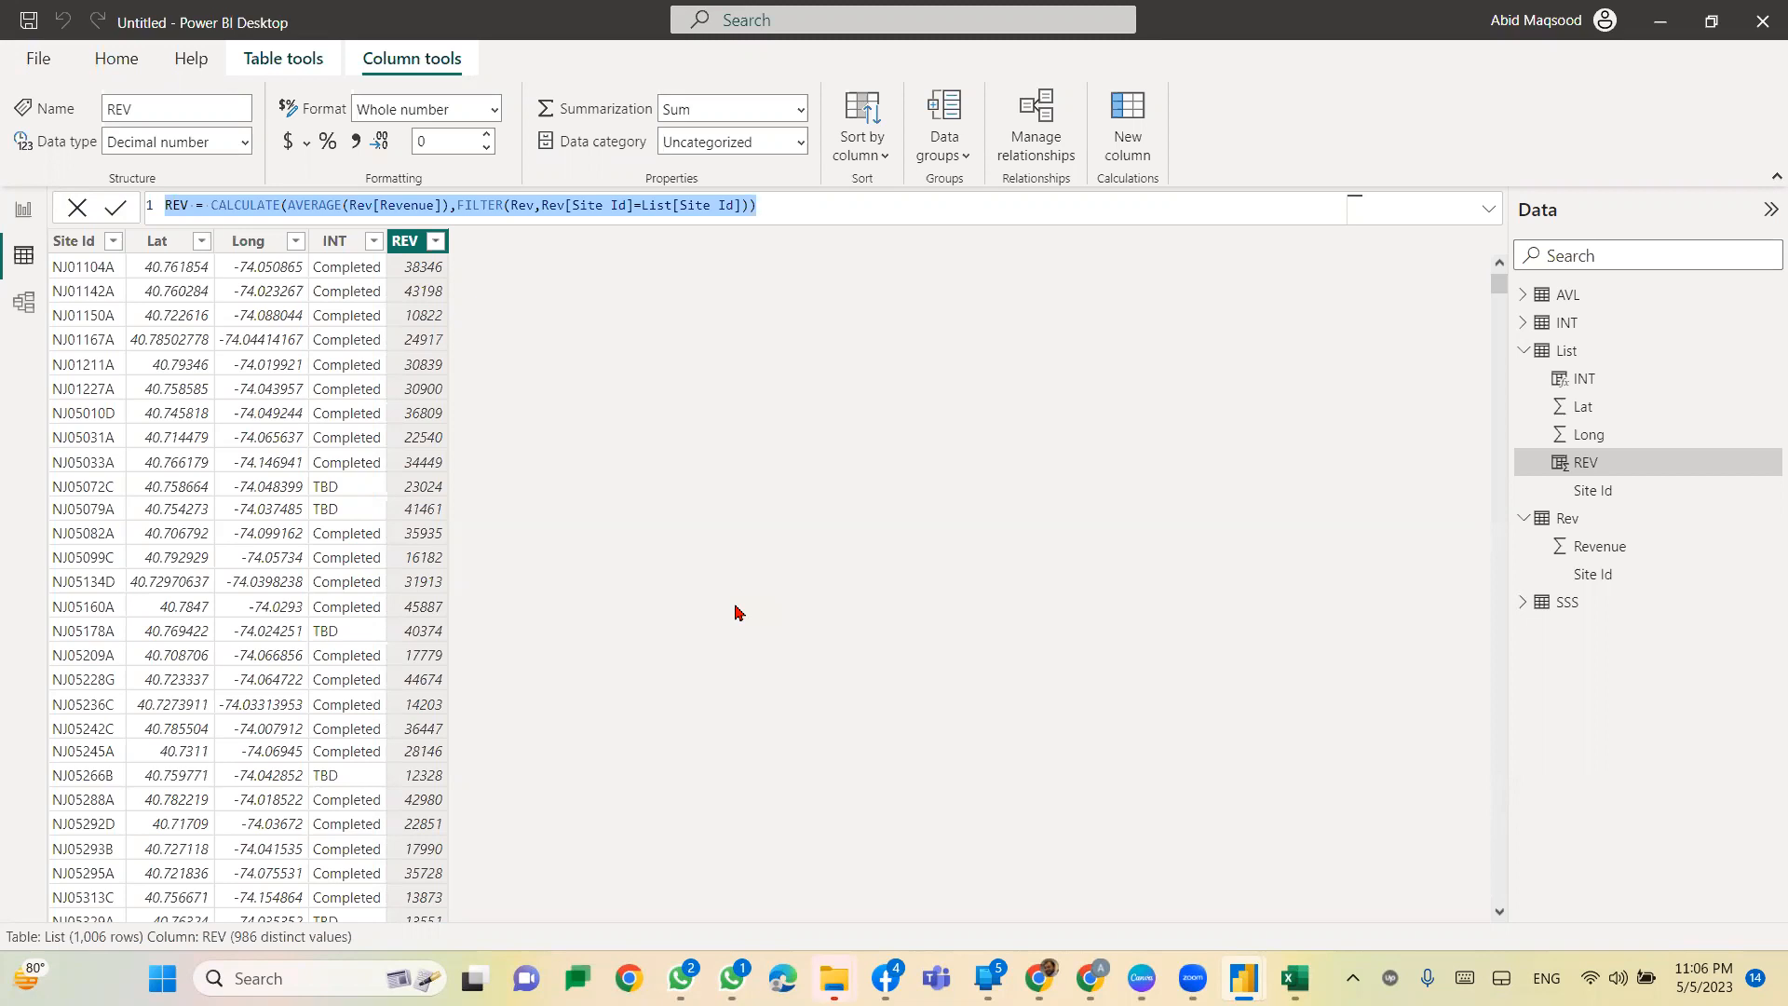
left_click(475, 206)
left_click_drag(457, 205, 871, 216)
left_click(526, 209)
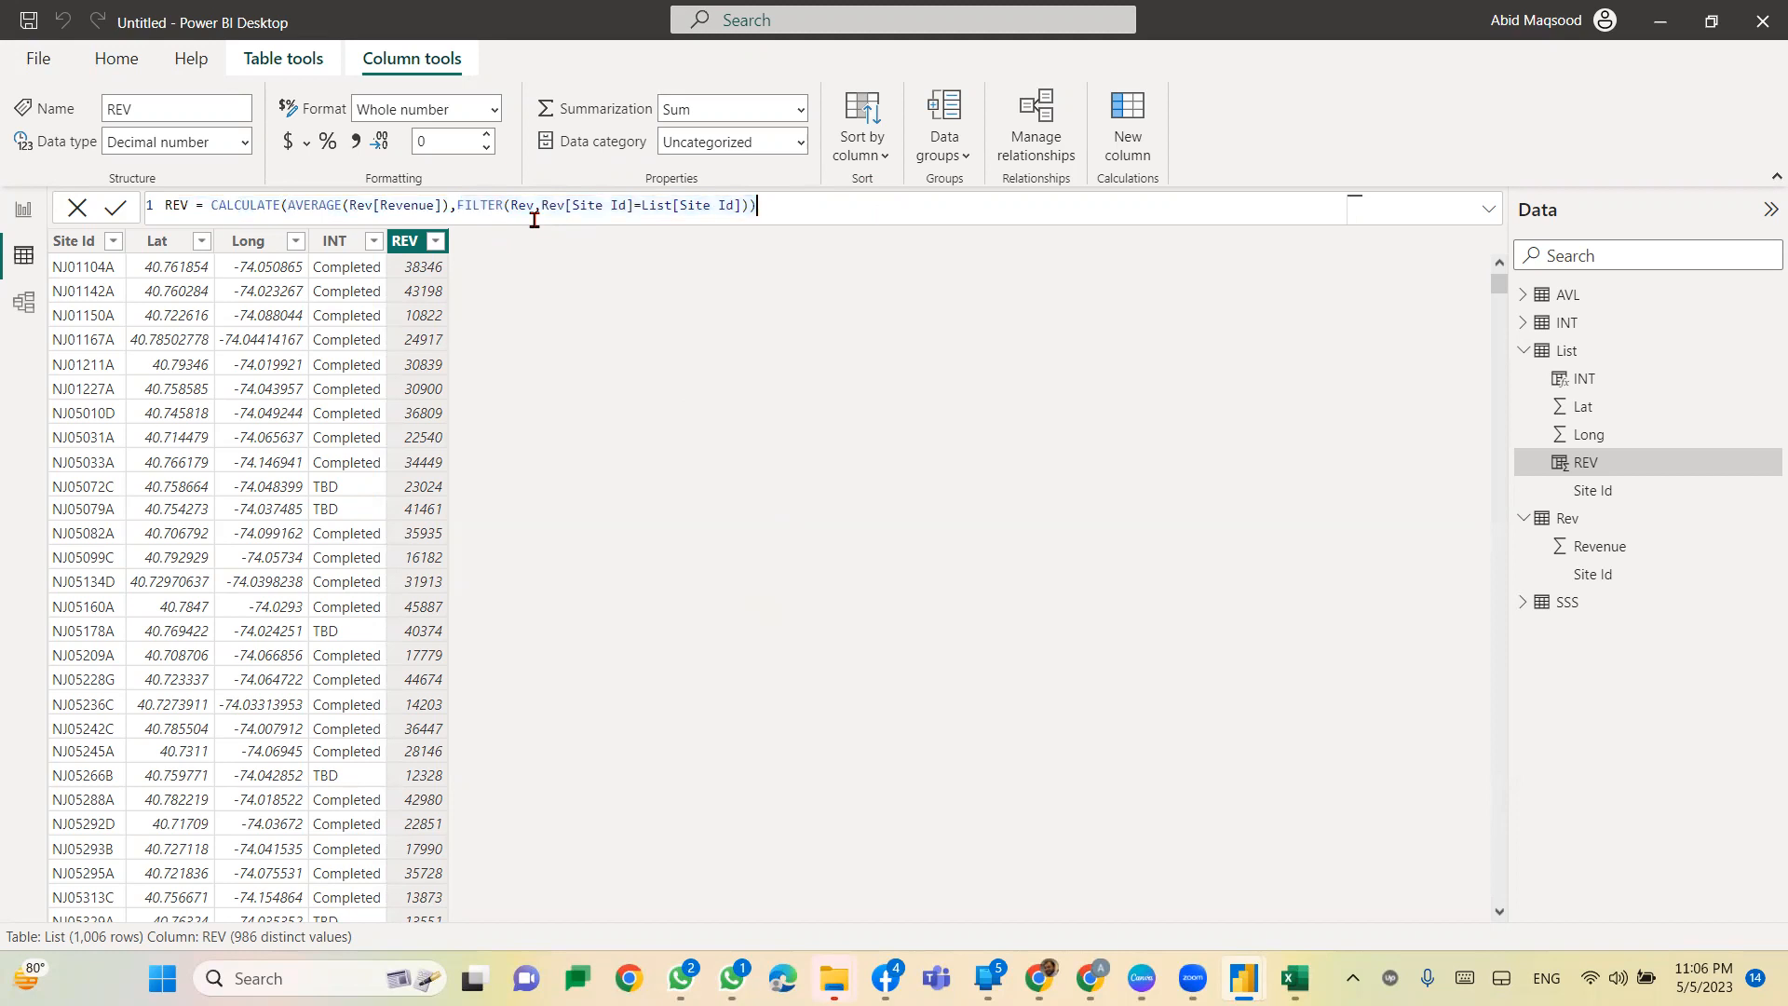
double_click(519, 205)
left_click(539, 207)
left_click_drag(541, 207, 634, 207)
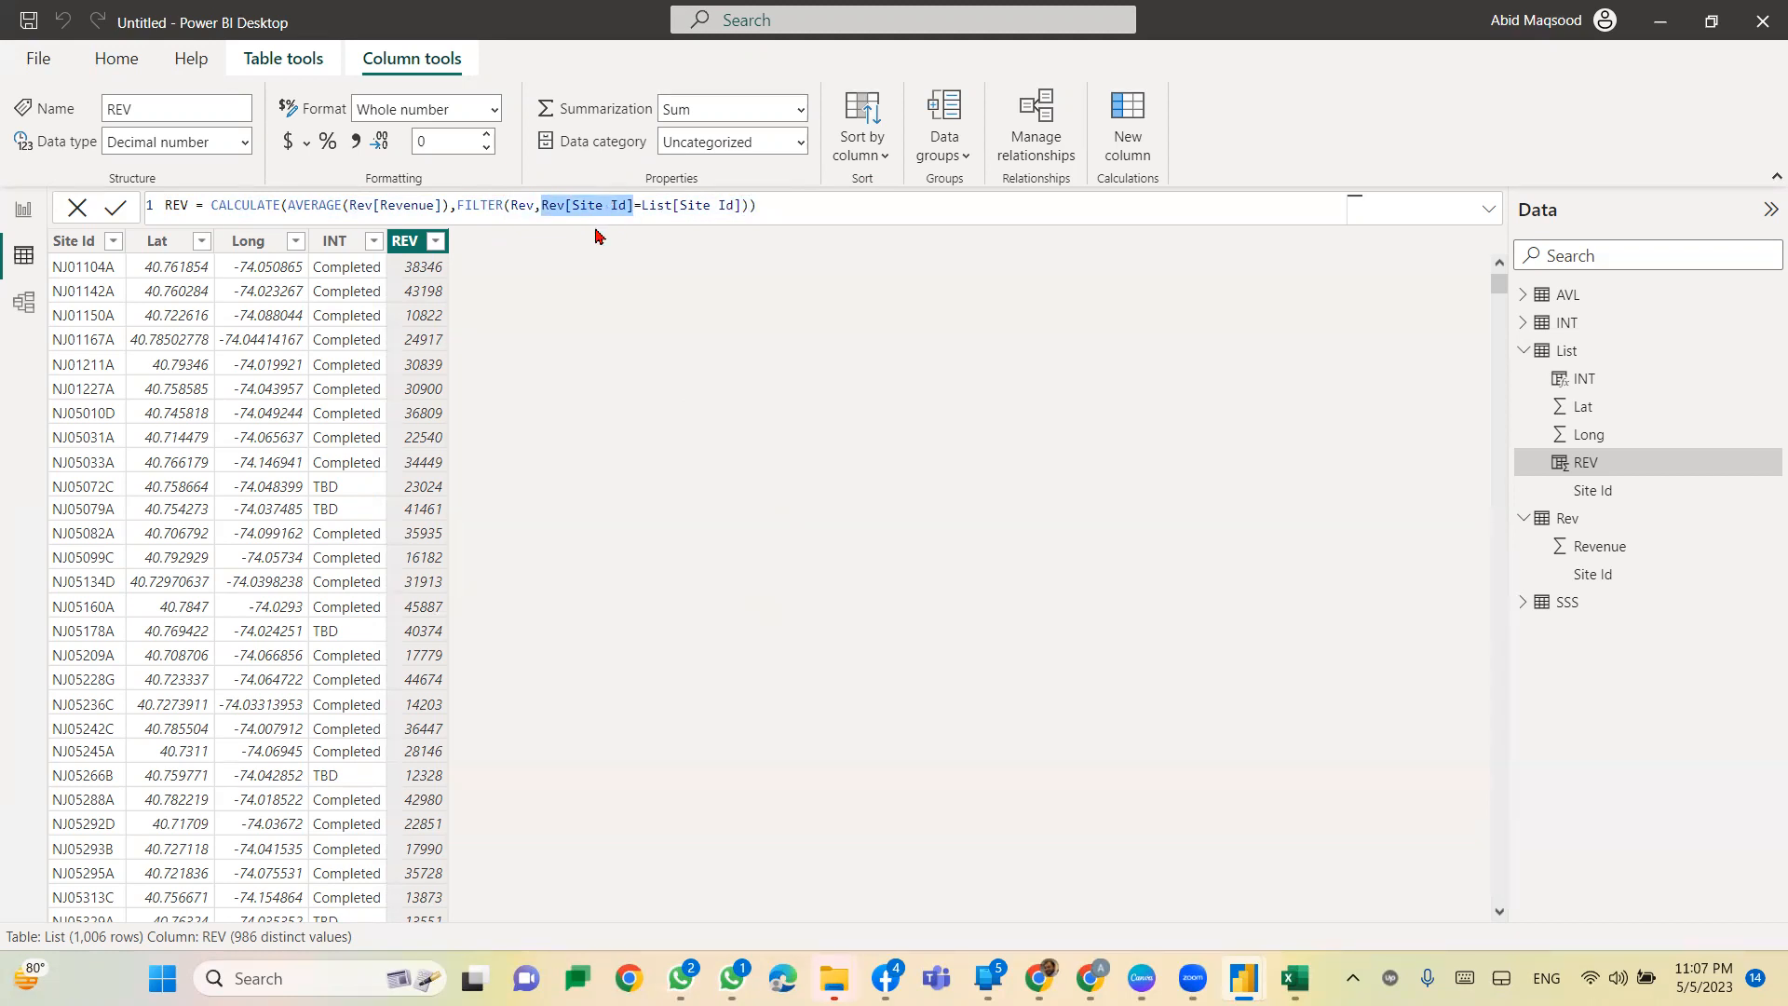
Step: Replace List[Site Id] in the REV formula's filter condition with the fixed text "NJ01104A" and commit the formula
left_click_drag(641, 204, 750, 207)
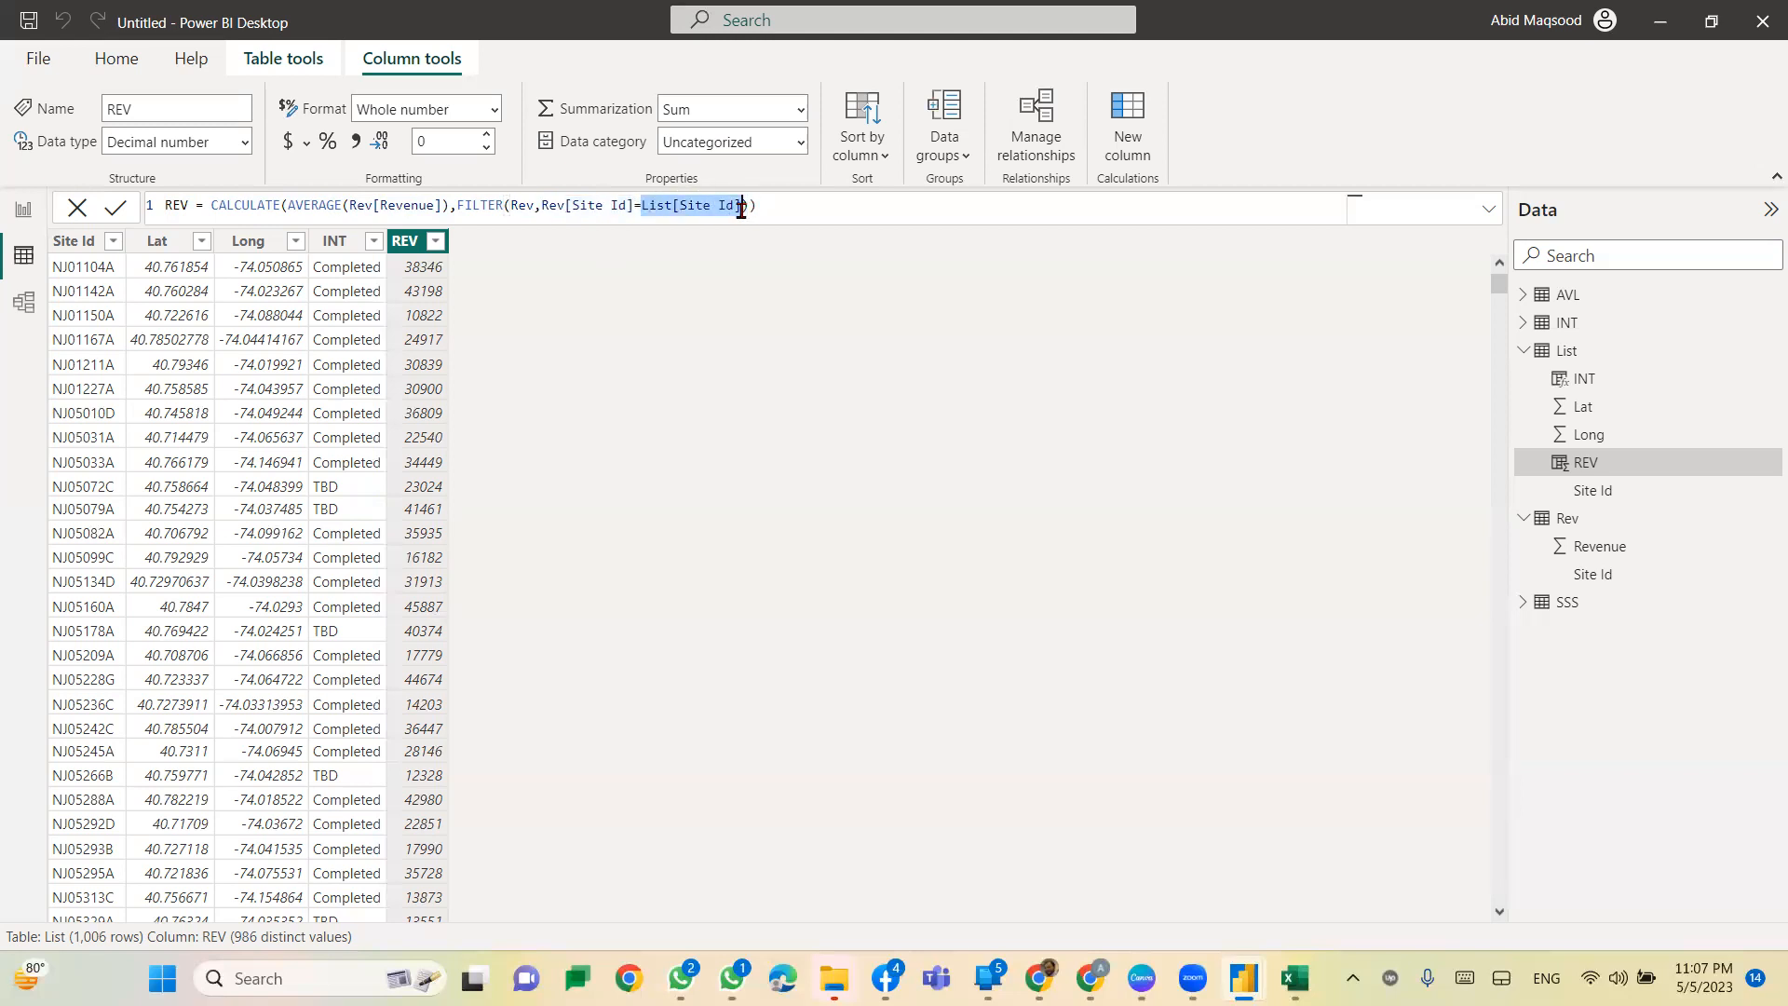
type("\"")
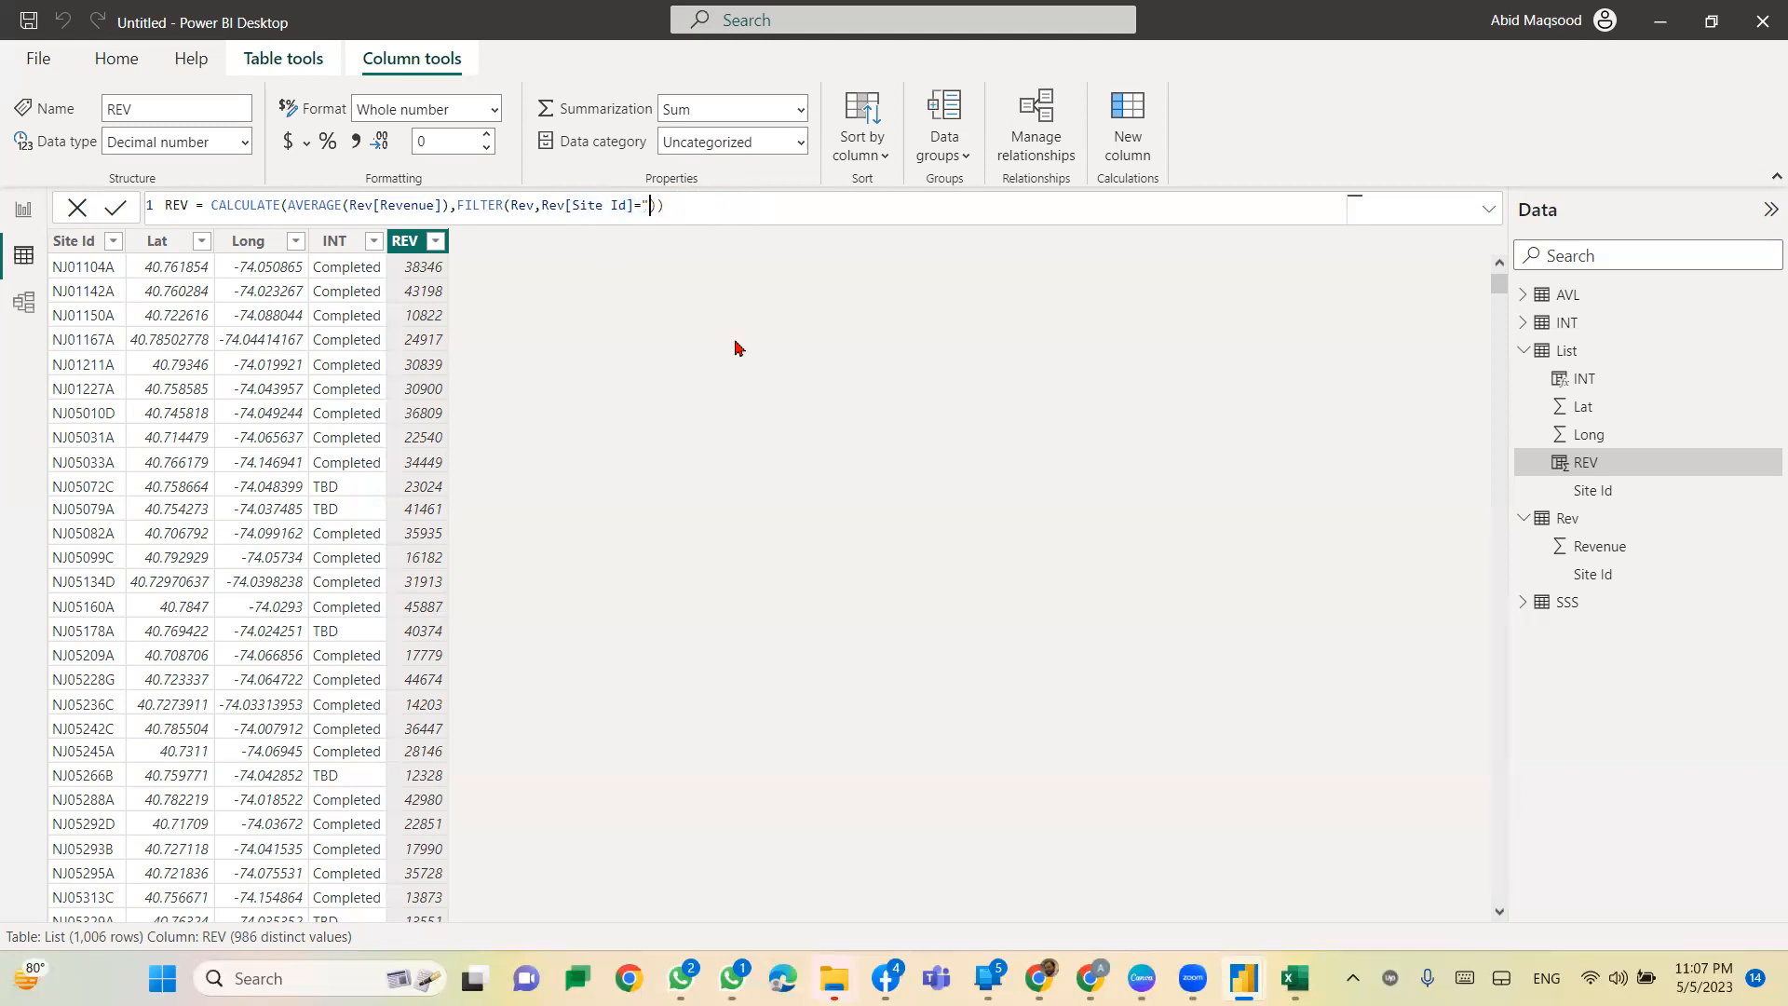
type("NJ01104A\"")
key("Return")
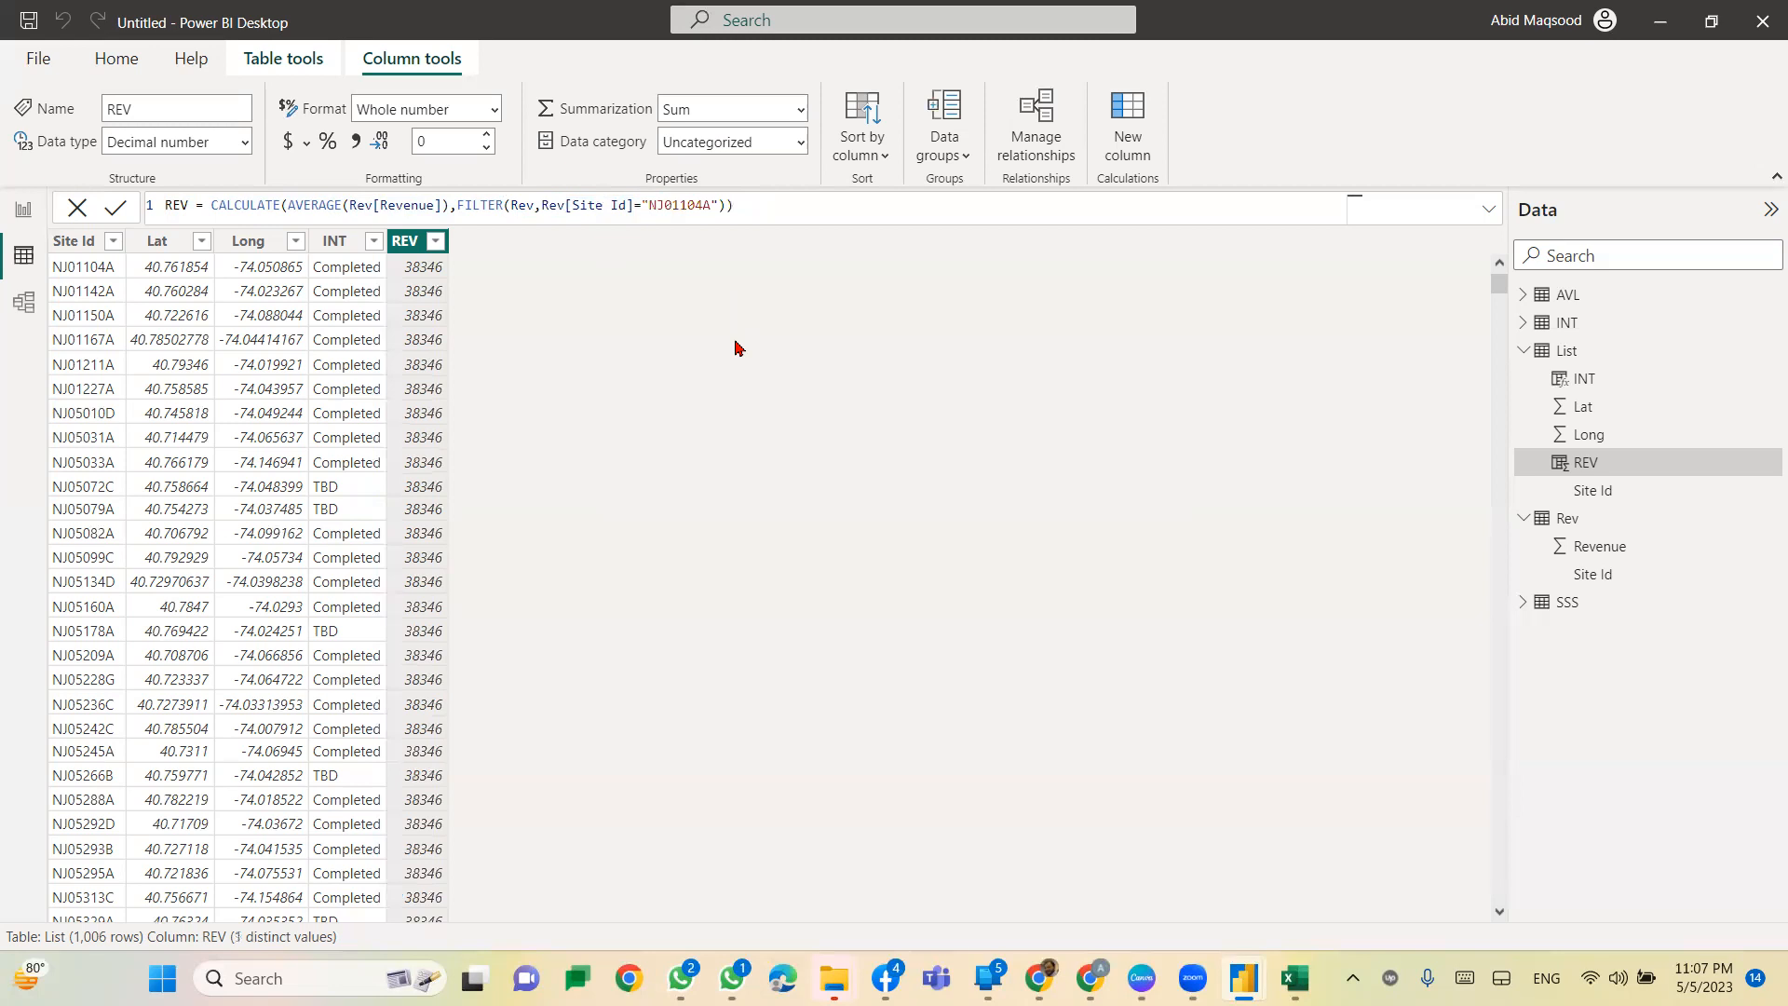
double_click(653, 205)
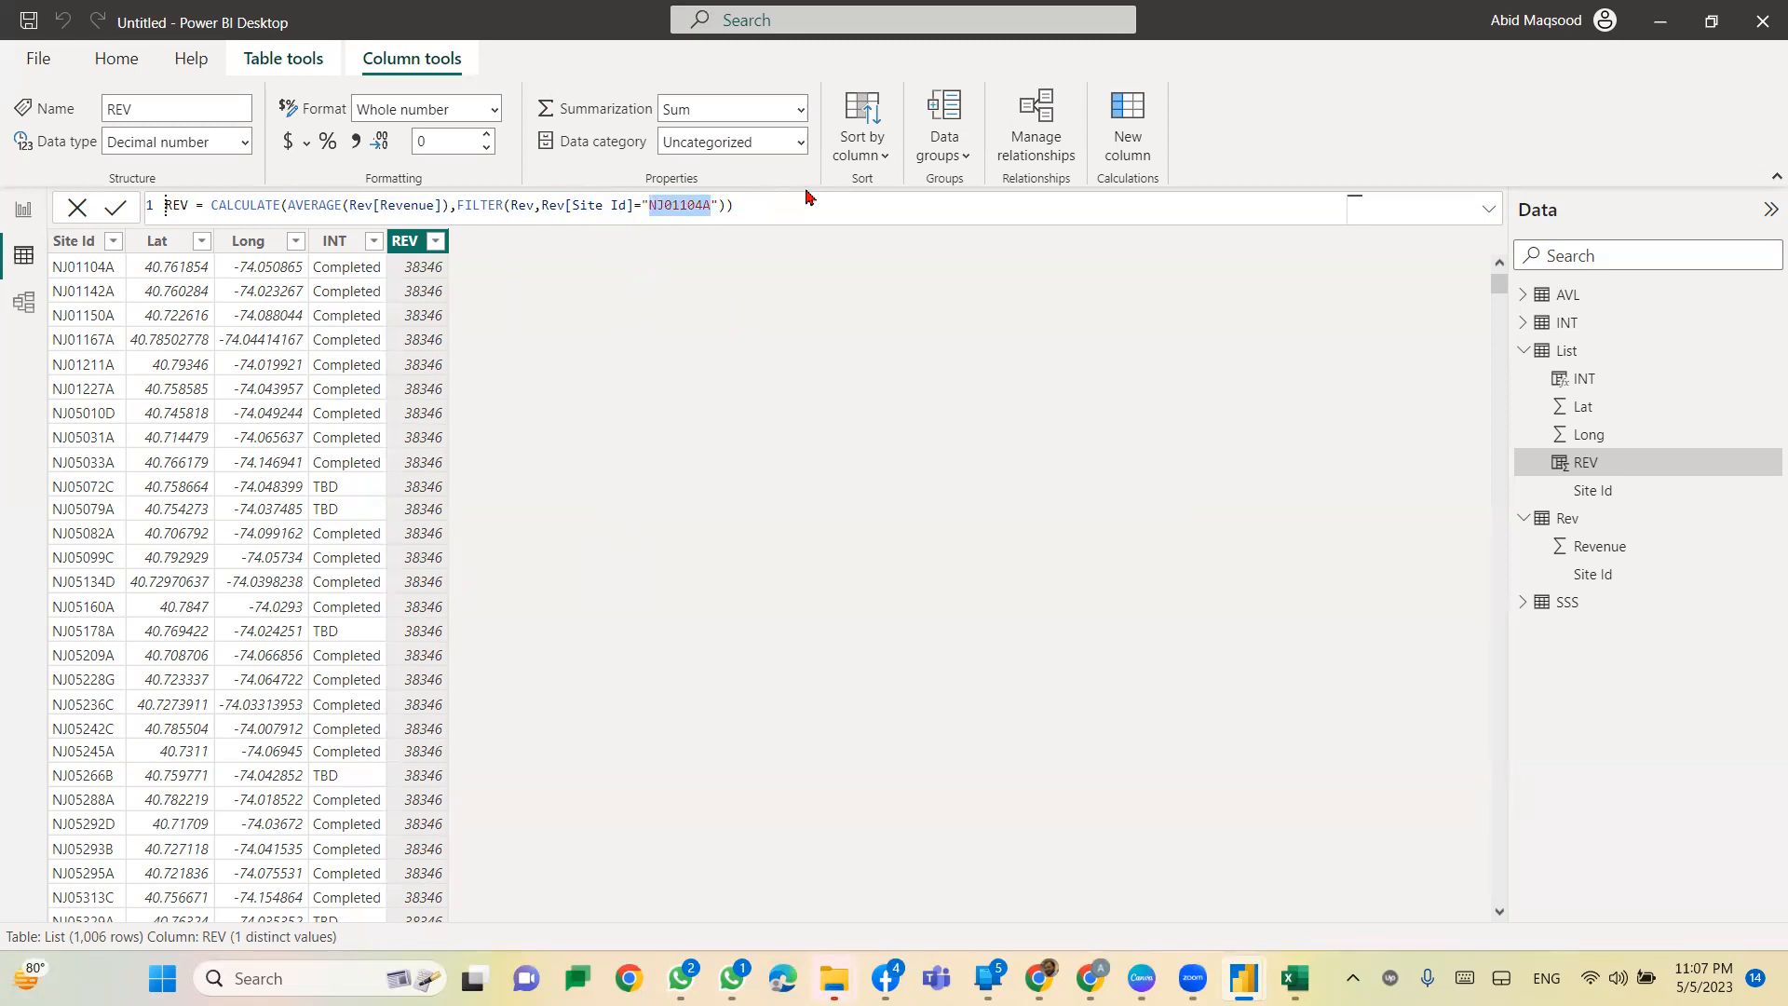
Step: Replace the fixed text "NJ01104A" in the REV formula's filter condition with List[Site Id] and commit the formula
left_click_drag(642, 205, 721, 206)
type("si")
key("Up")
key("Up")
key("Tab")
key("Right")
key("Right")
key("Return")
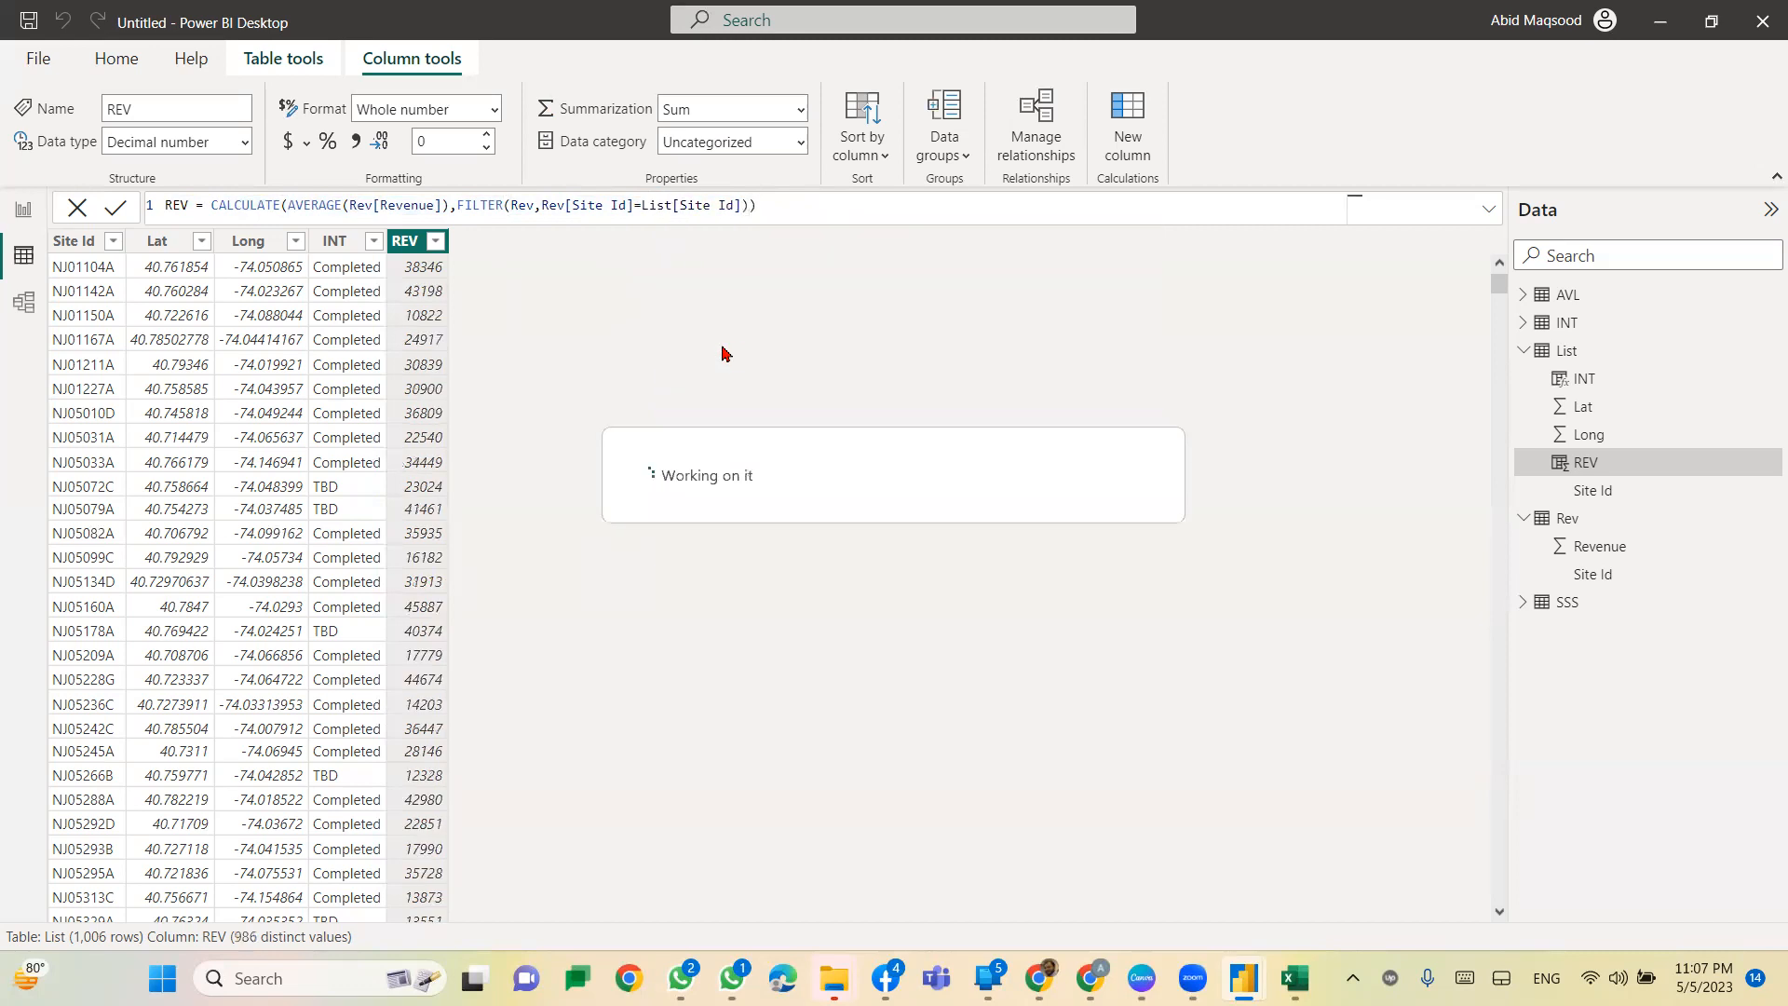
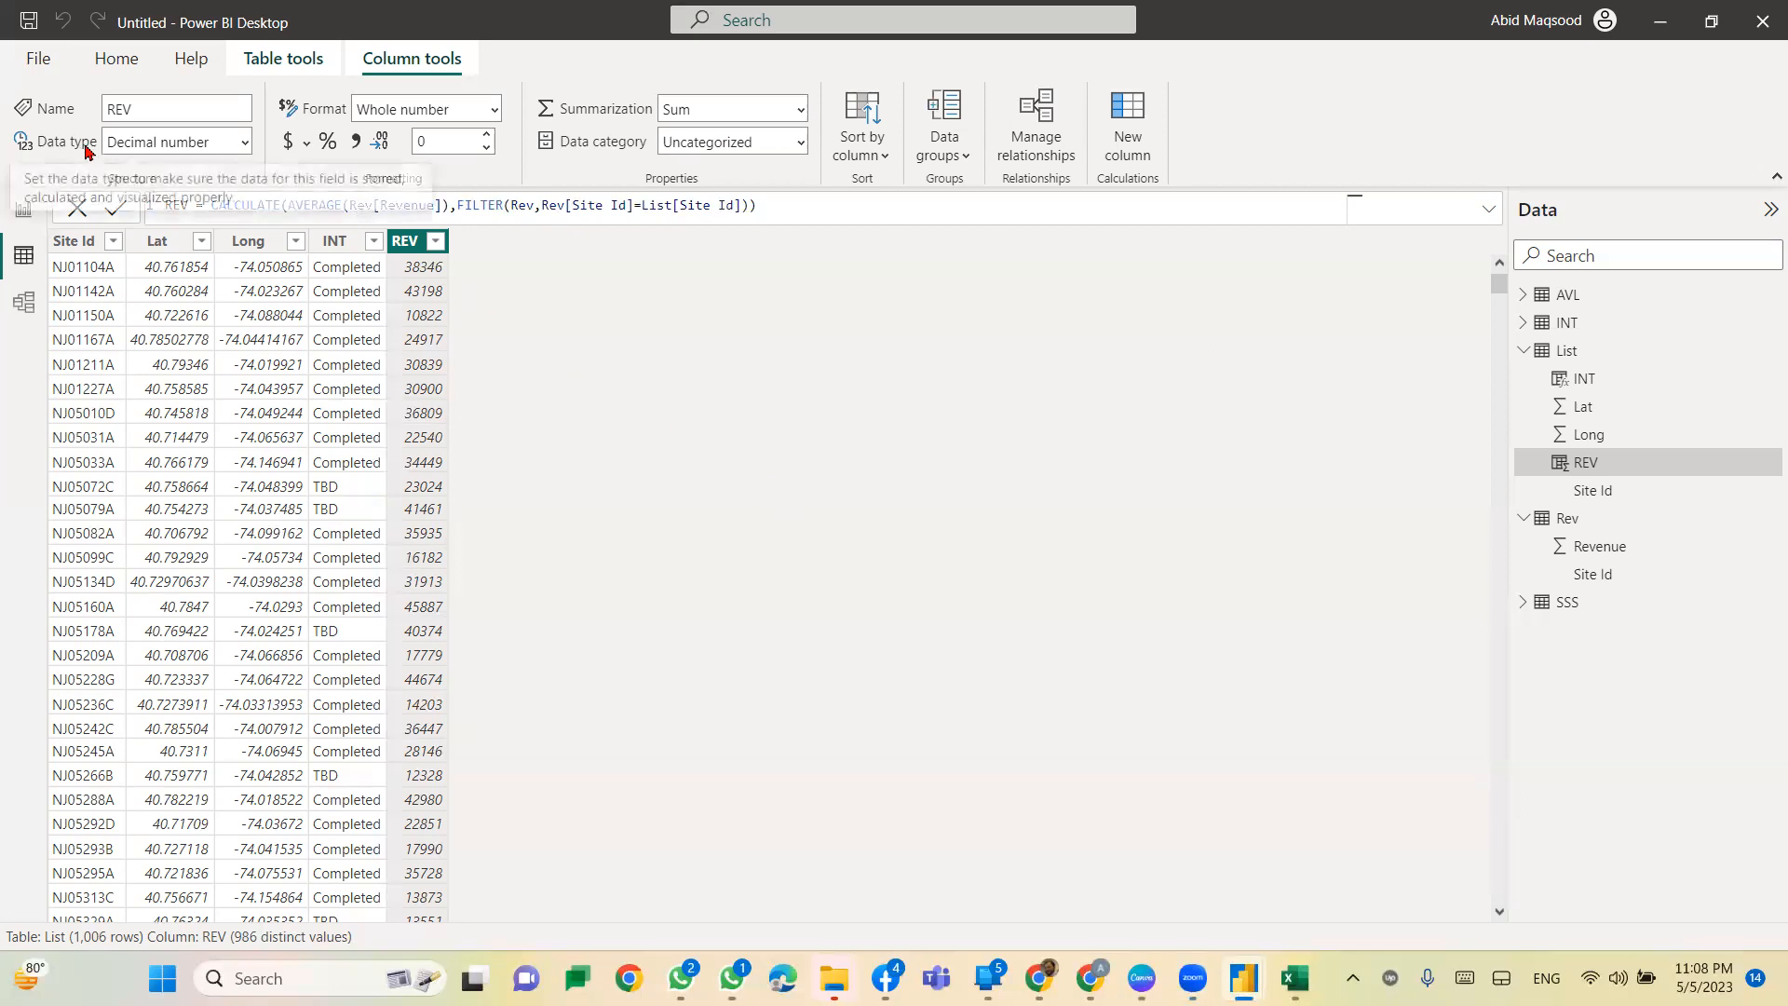
Step: Create a new calculated table and name it CAL in its formula
left_click(102, 67)
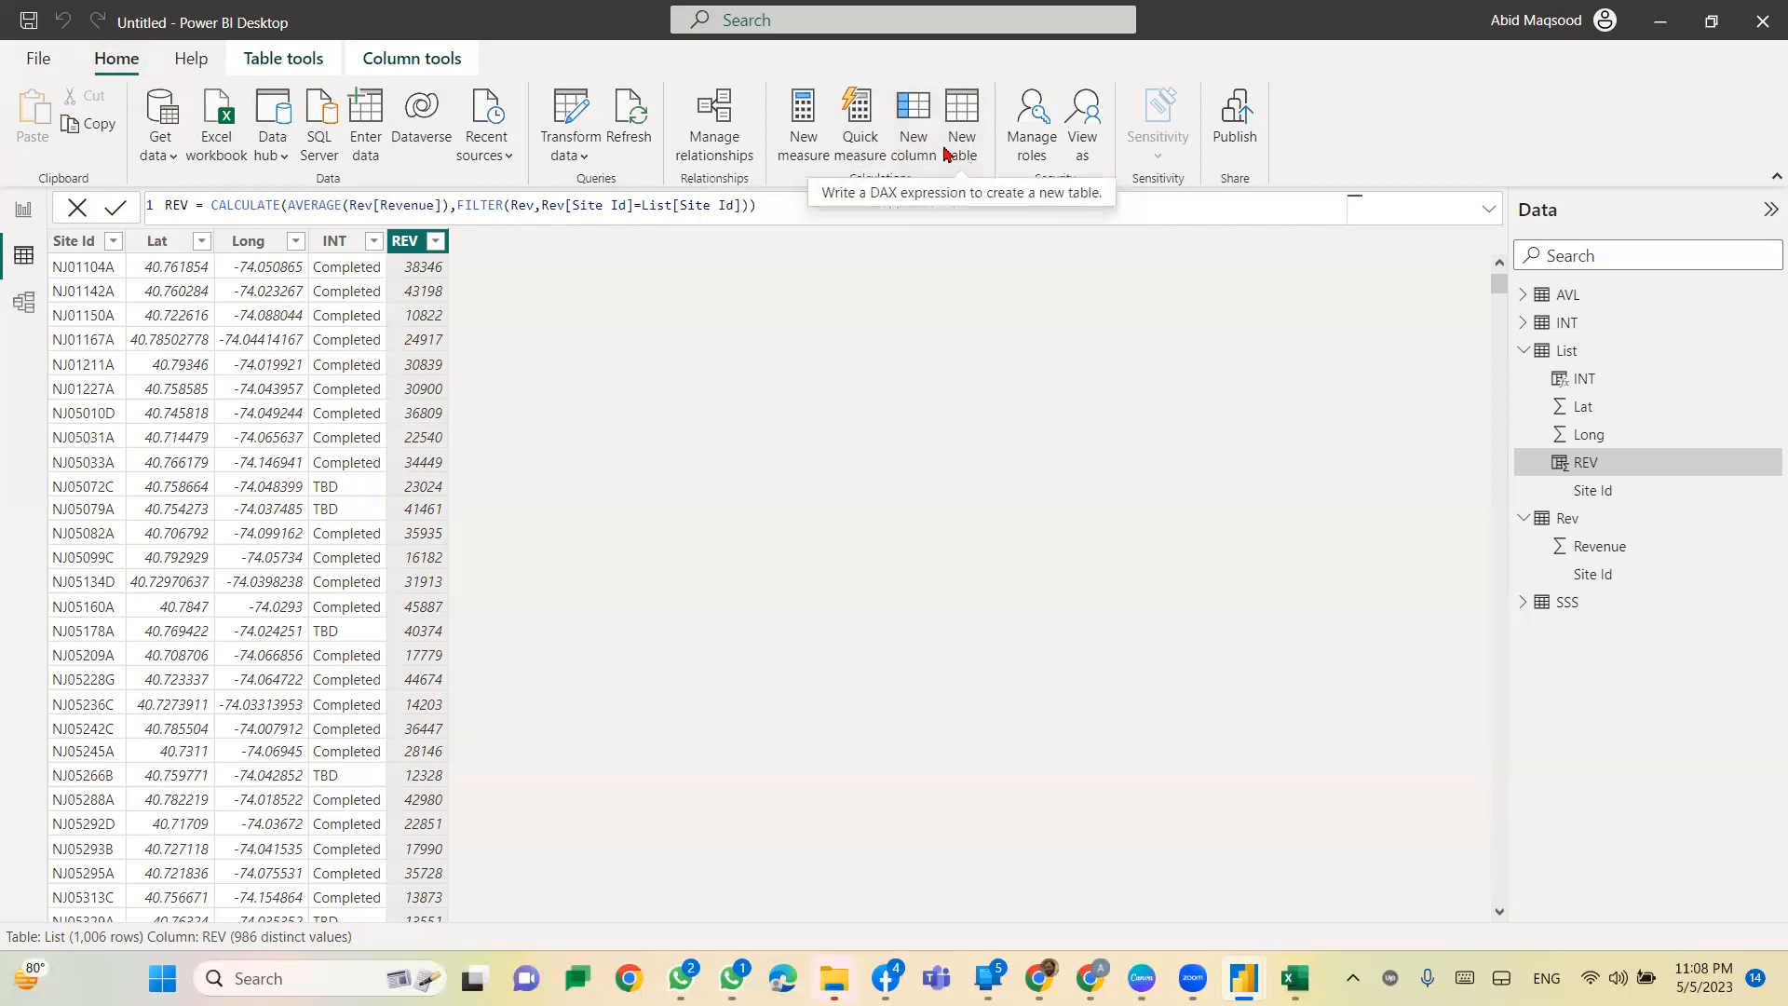
left_click(970, 121)
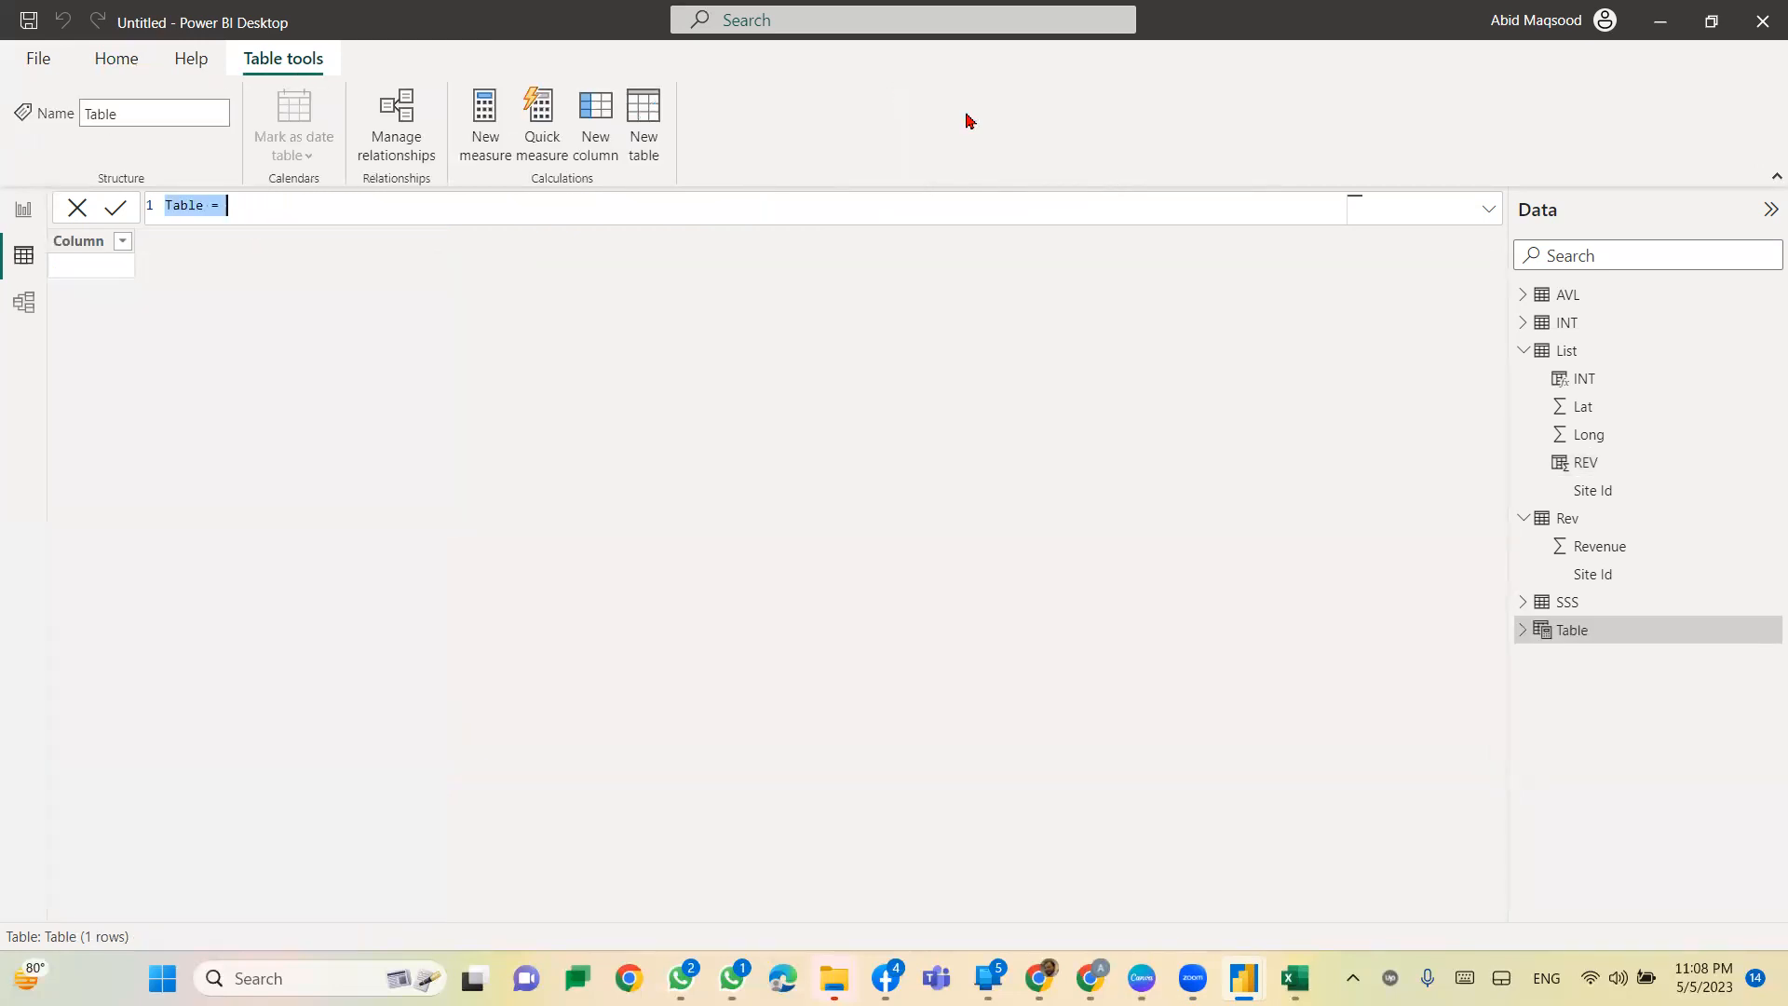
key("shift+Left")
key("shift+Left")
key("shift+Left")
type("CAL")
key("Right")
key("Right")
key("Right")
Step: Define the CAL table as CALENDAR(DATE(2022,1,1),TODAY()) and commit the formula
type("ca")
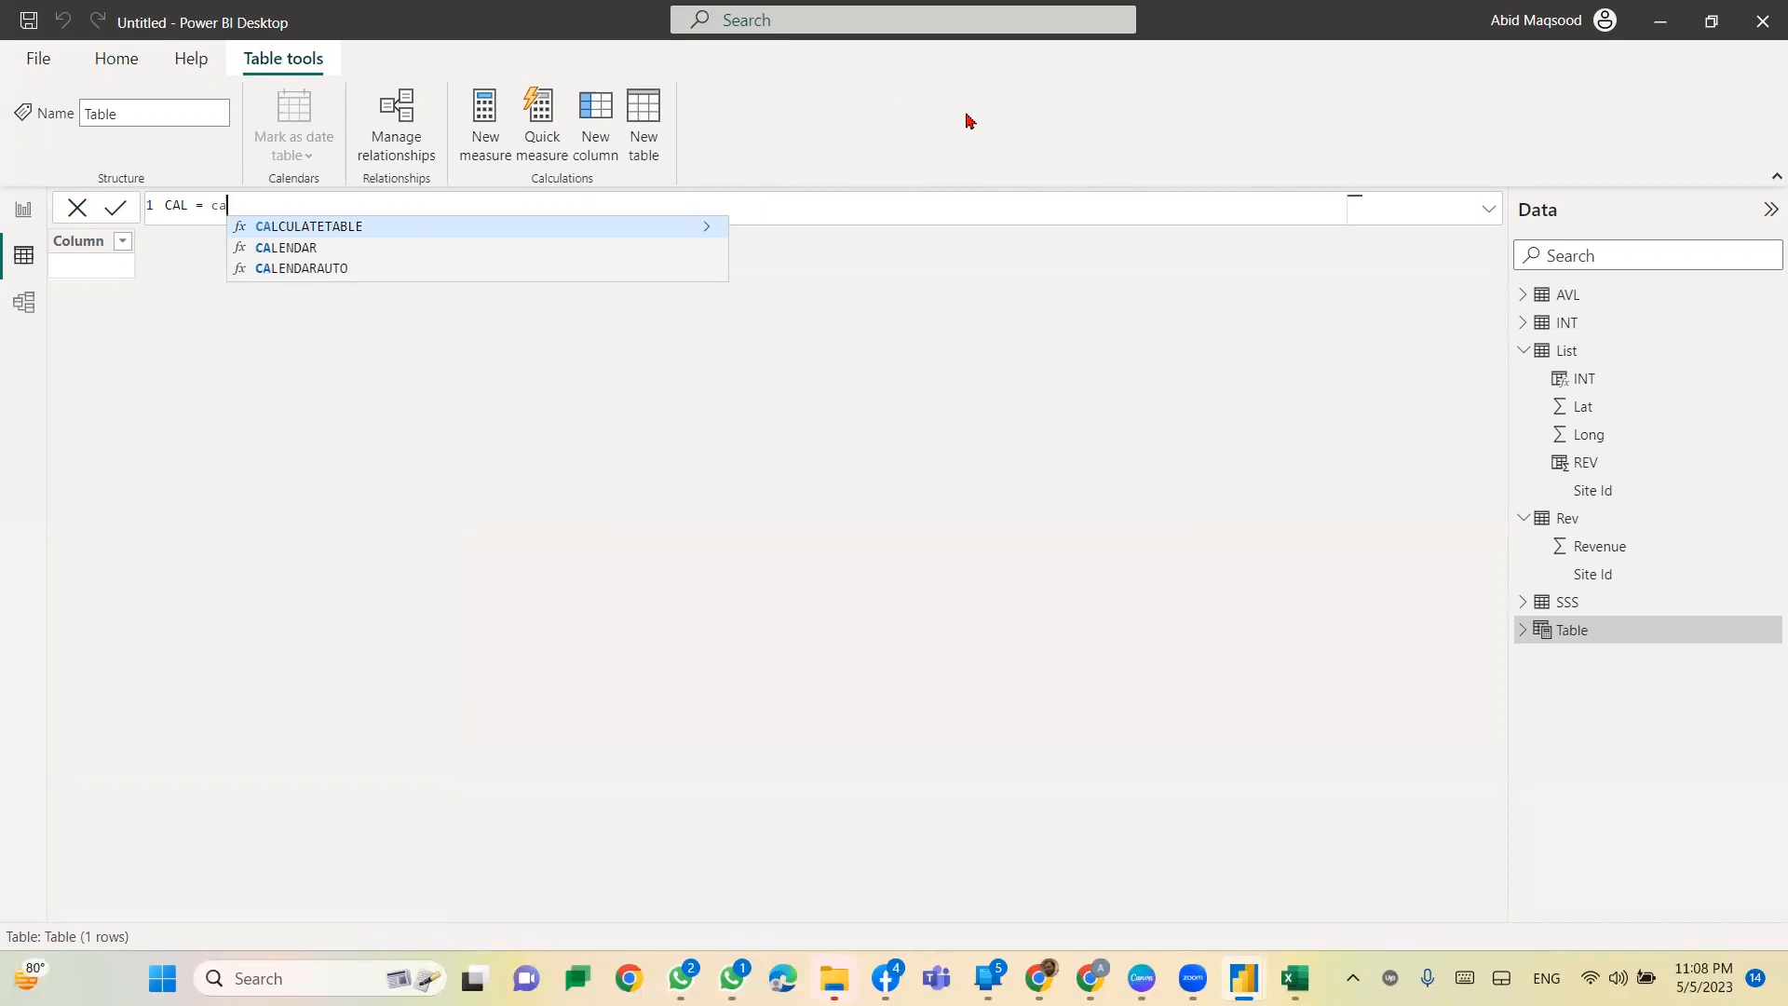
key("Down")
key("Tab")
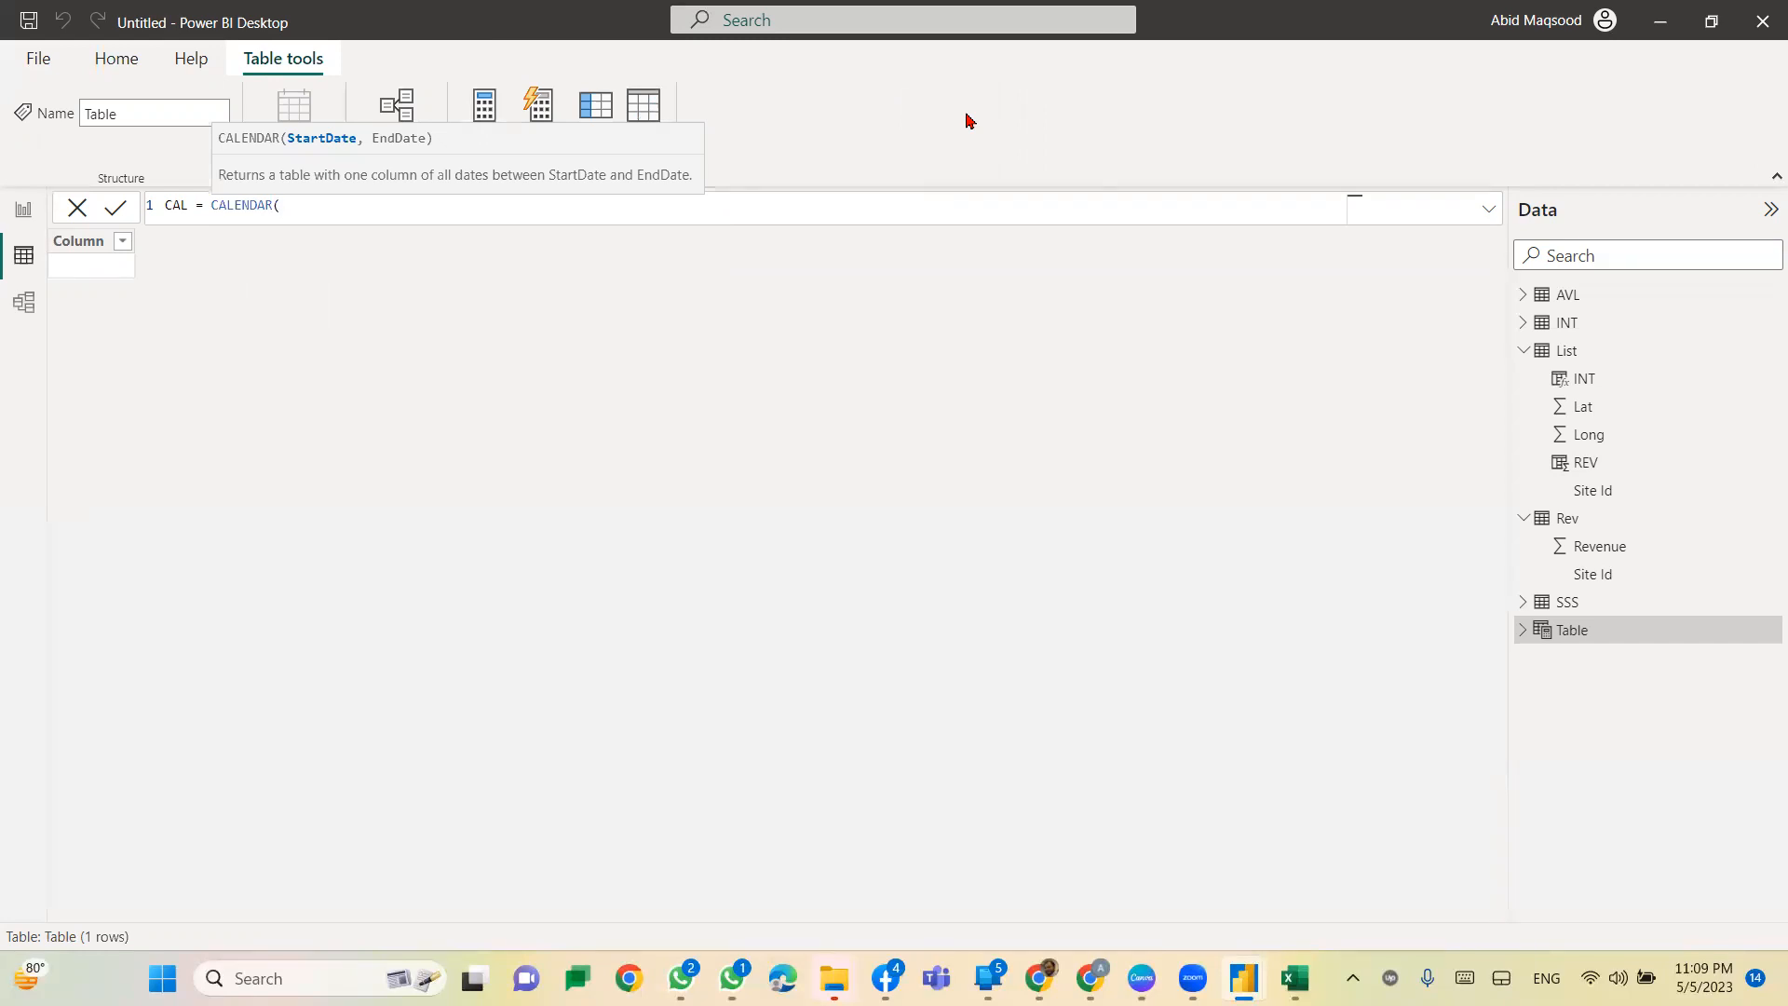
type("DATE(")
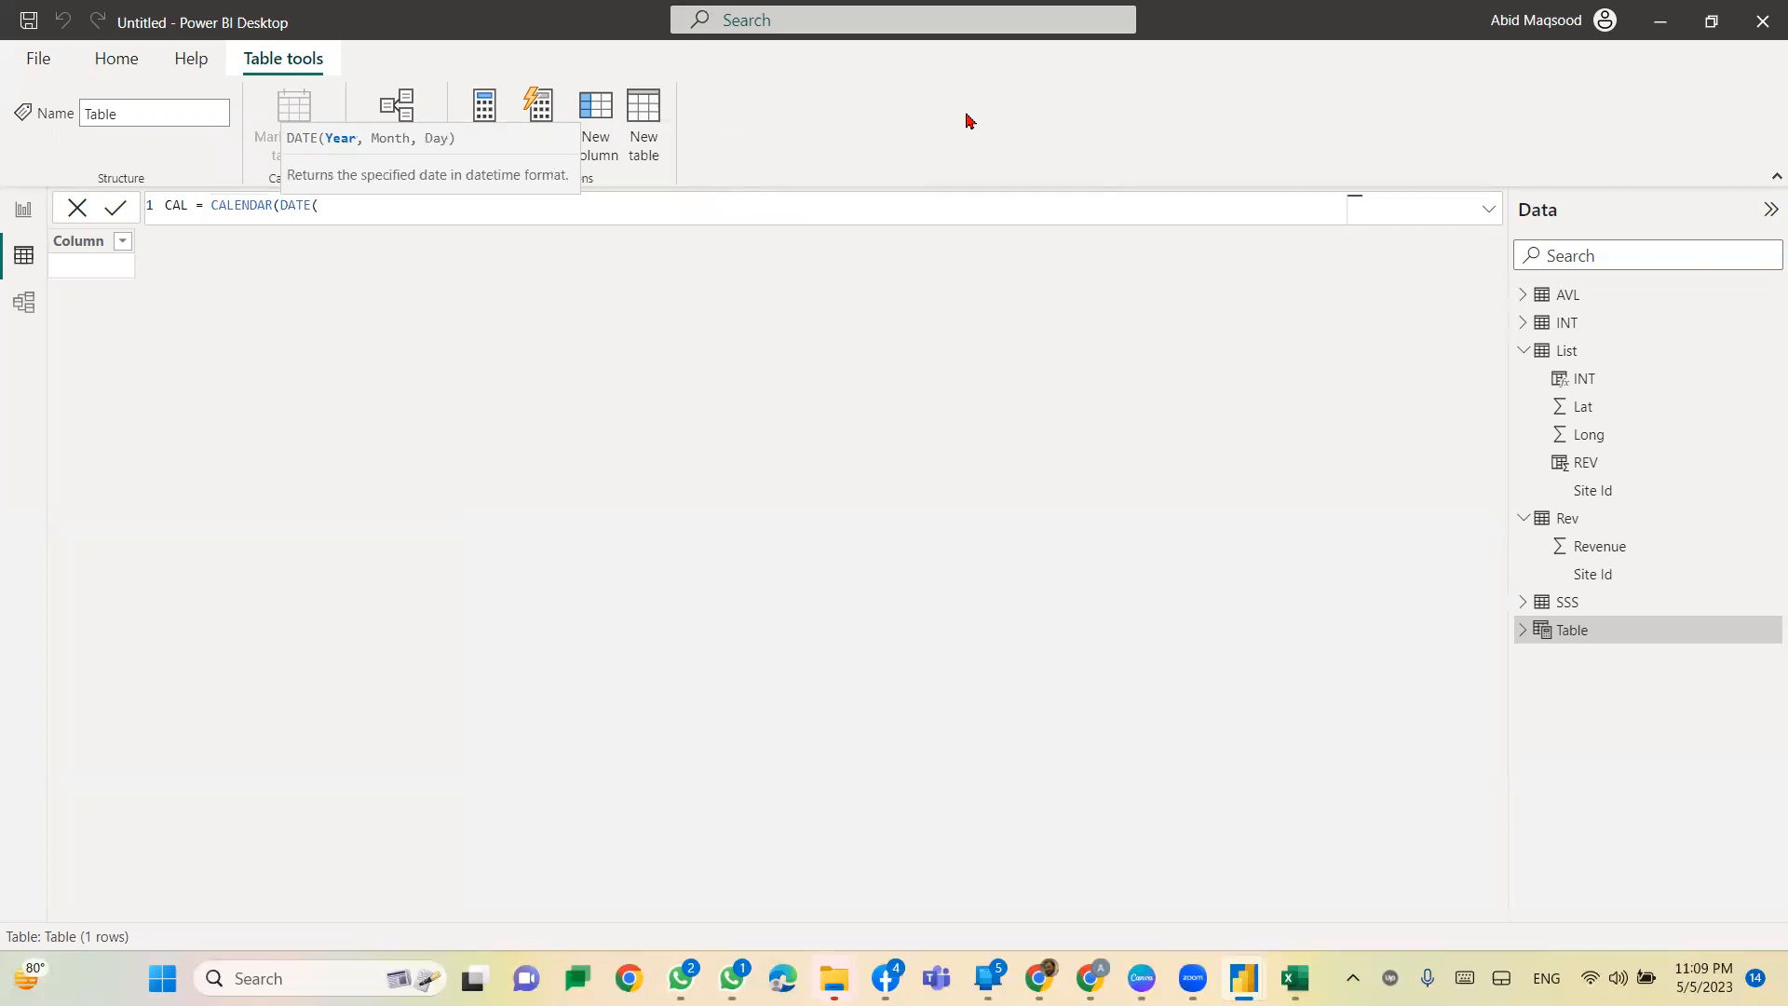
type("2022,1,1)")
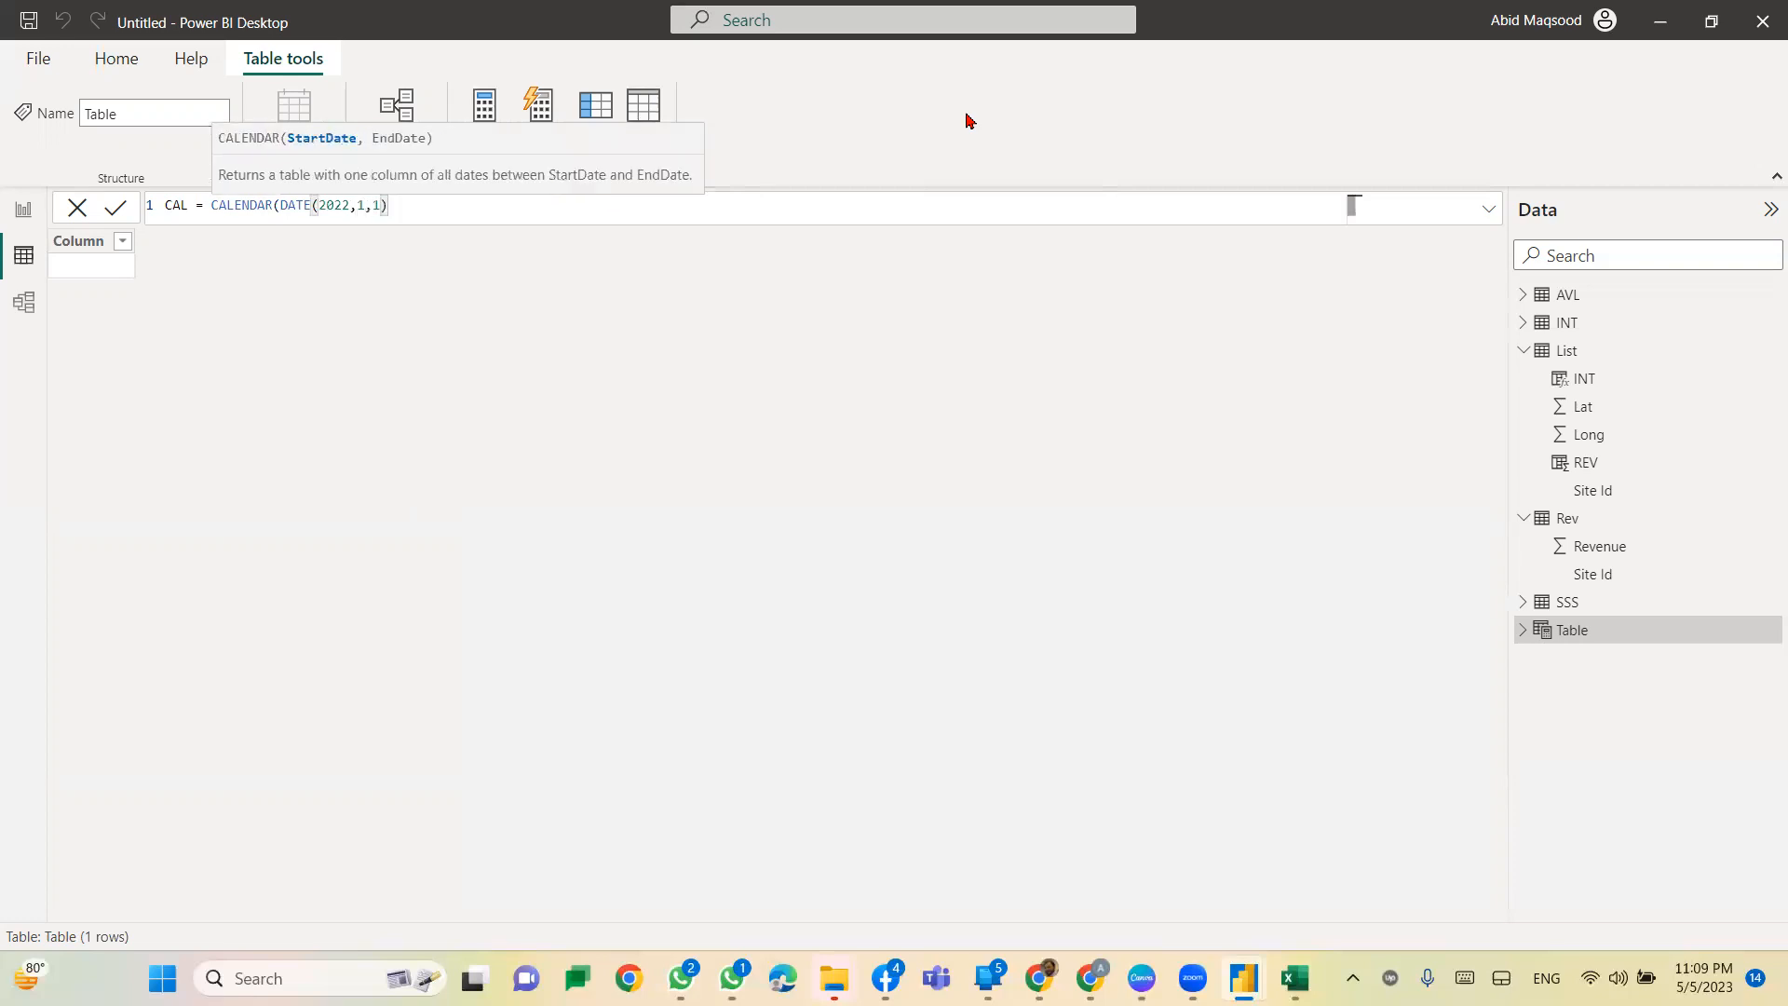
type(",")
type("TODAY()")
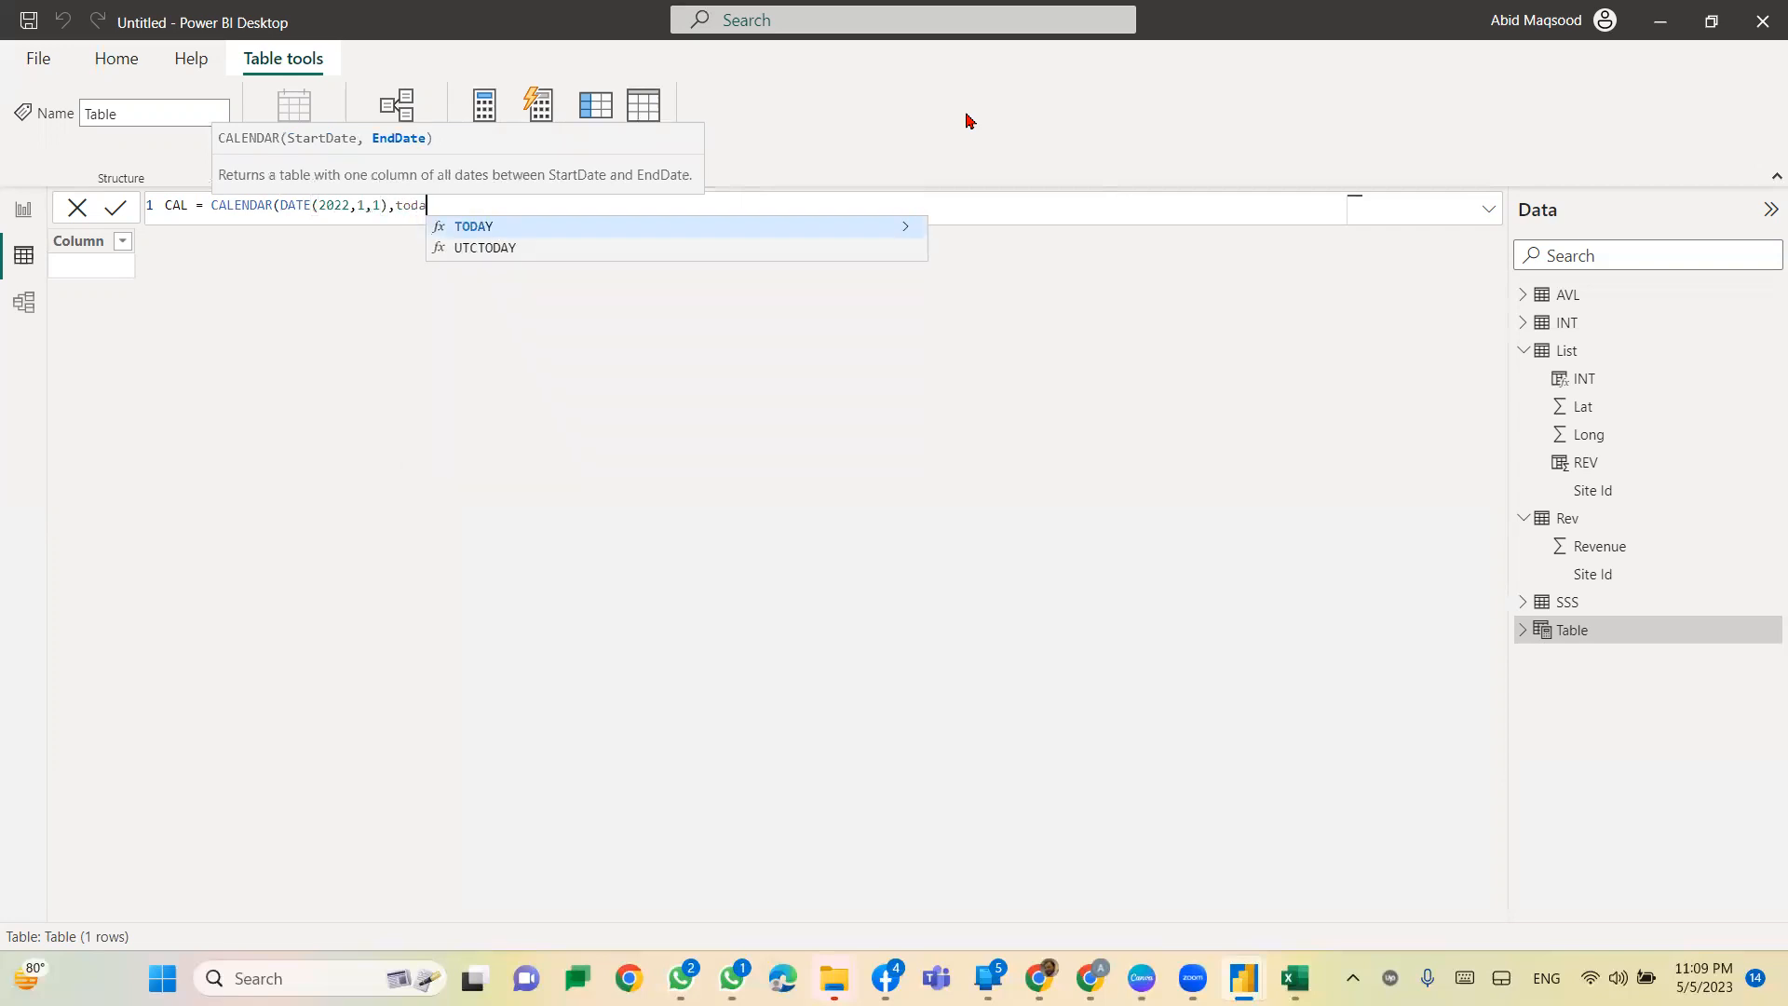
type(")")
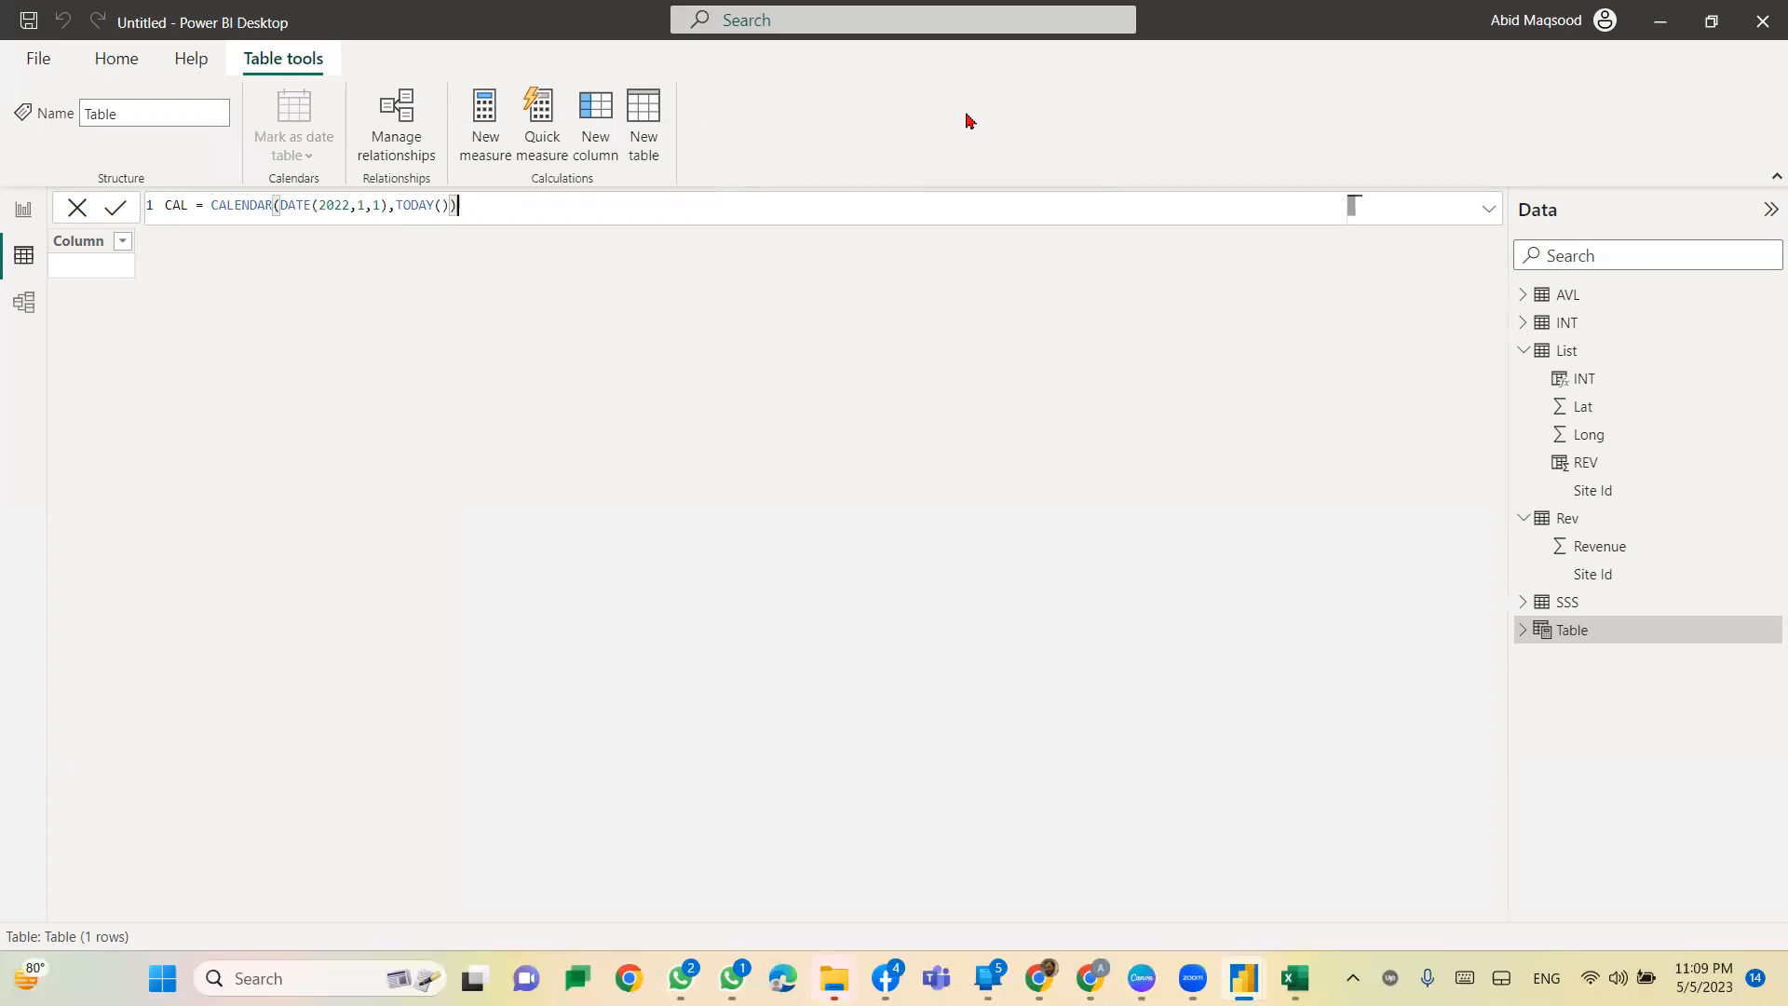
key("Return")
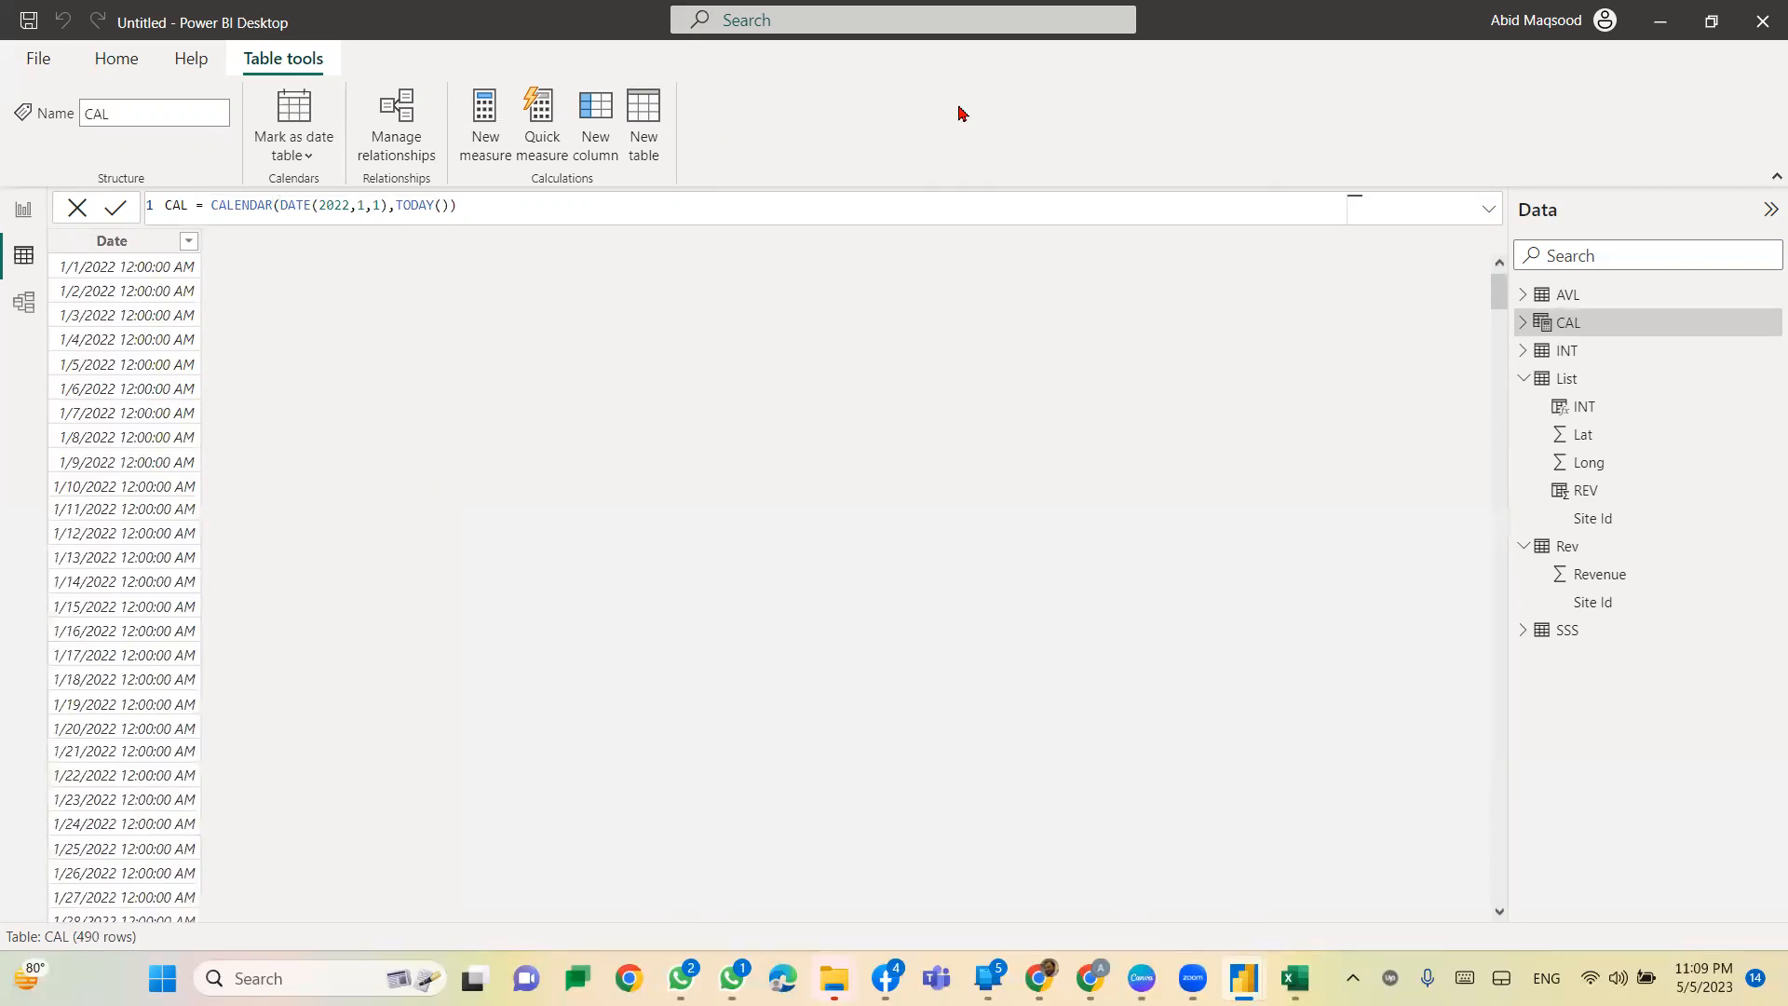
Step: Check the first and last dates in the filter list of CAL's Date column, leaving the filter unchanged
left_click(188, 241)
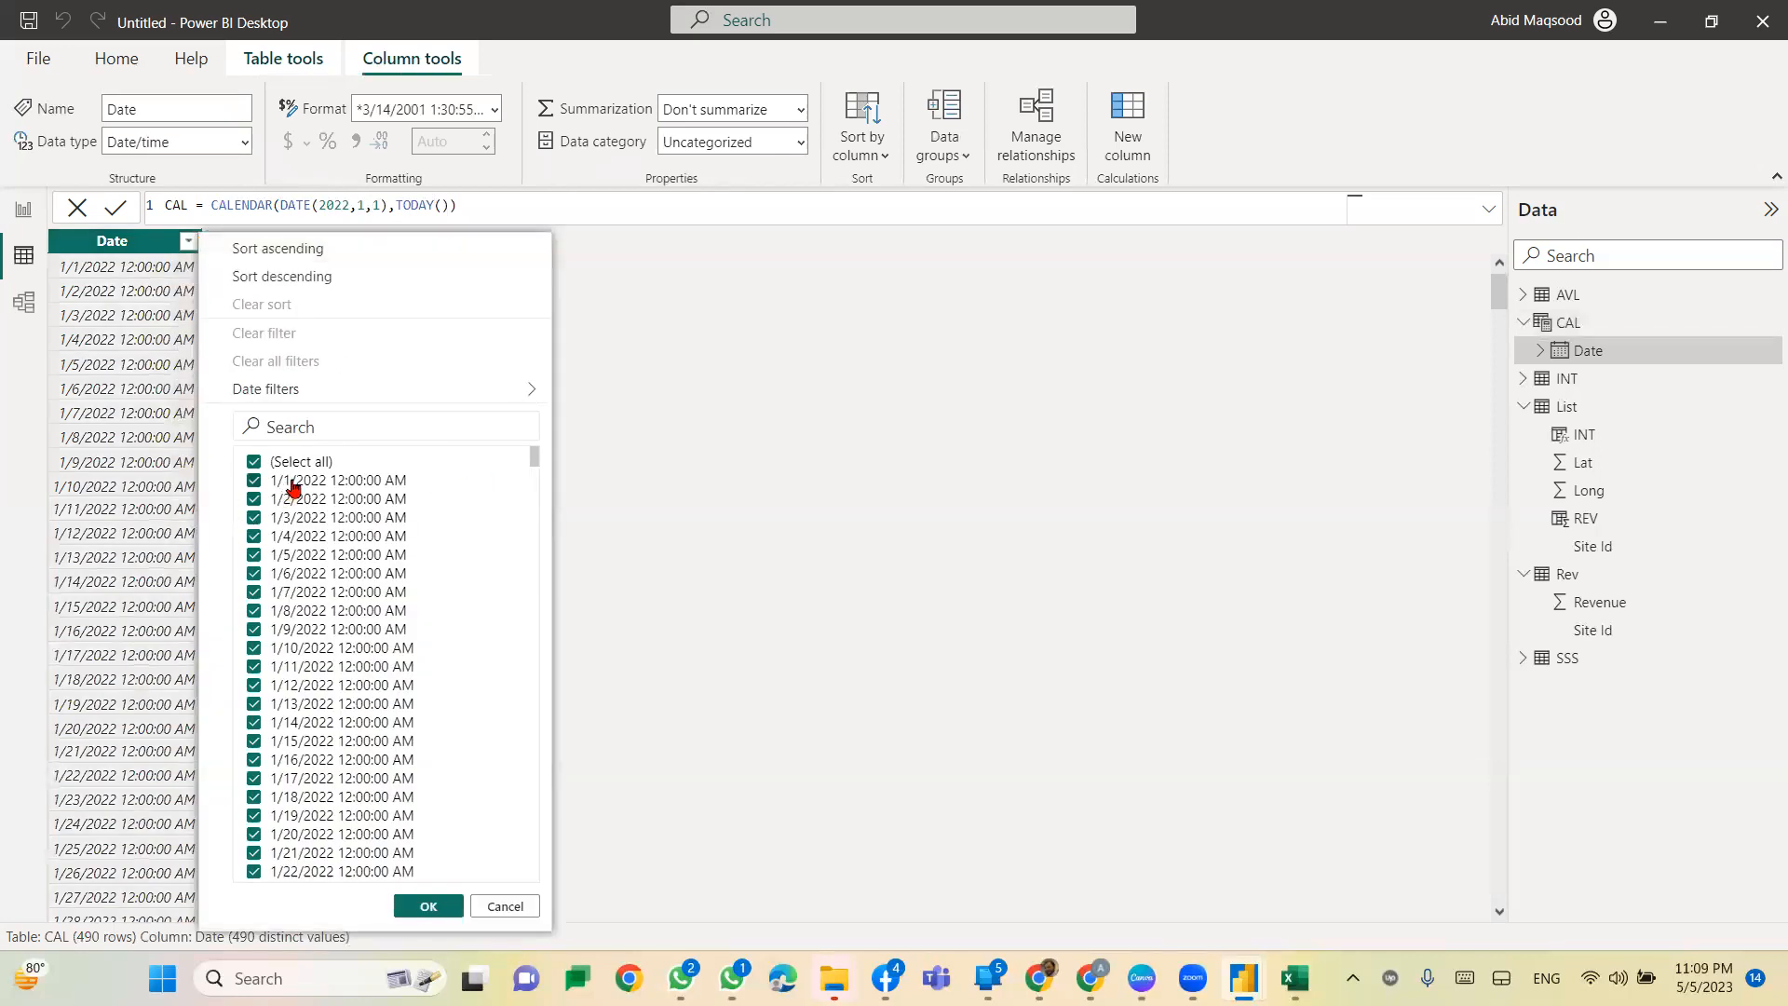
left_click_drag(543, 458, 573, 880)
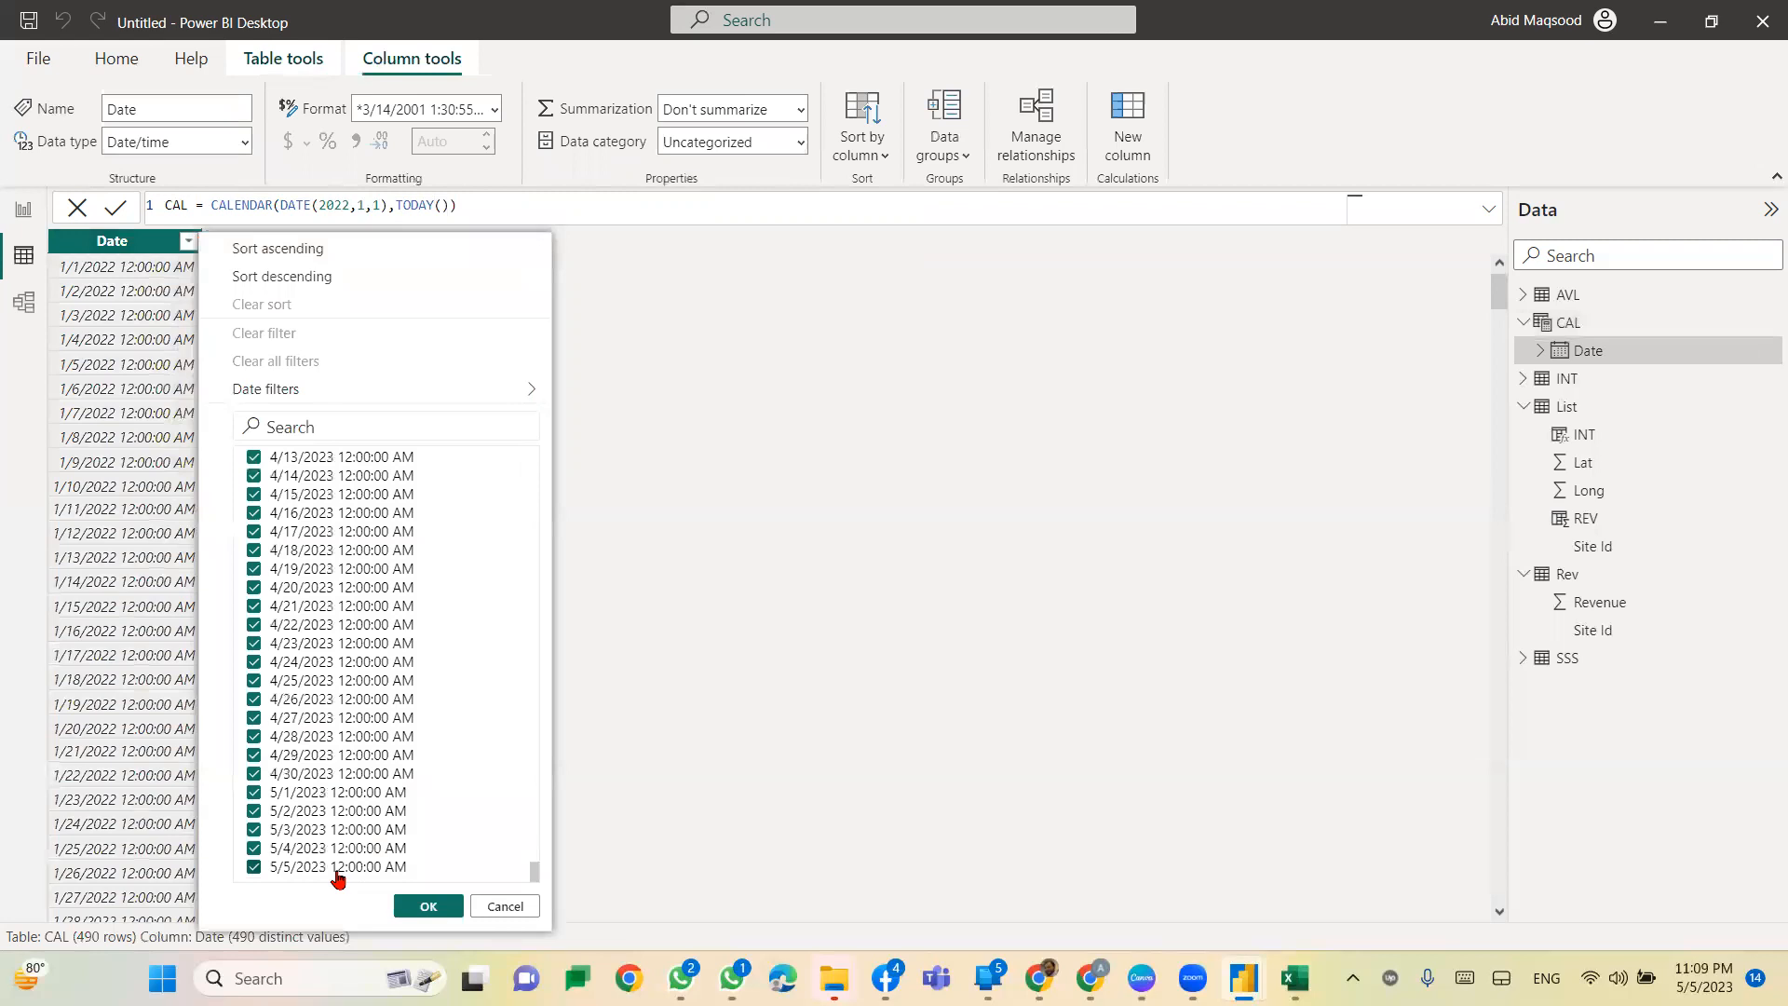
left_click(504, 906)
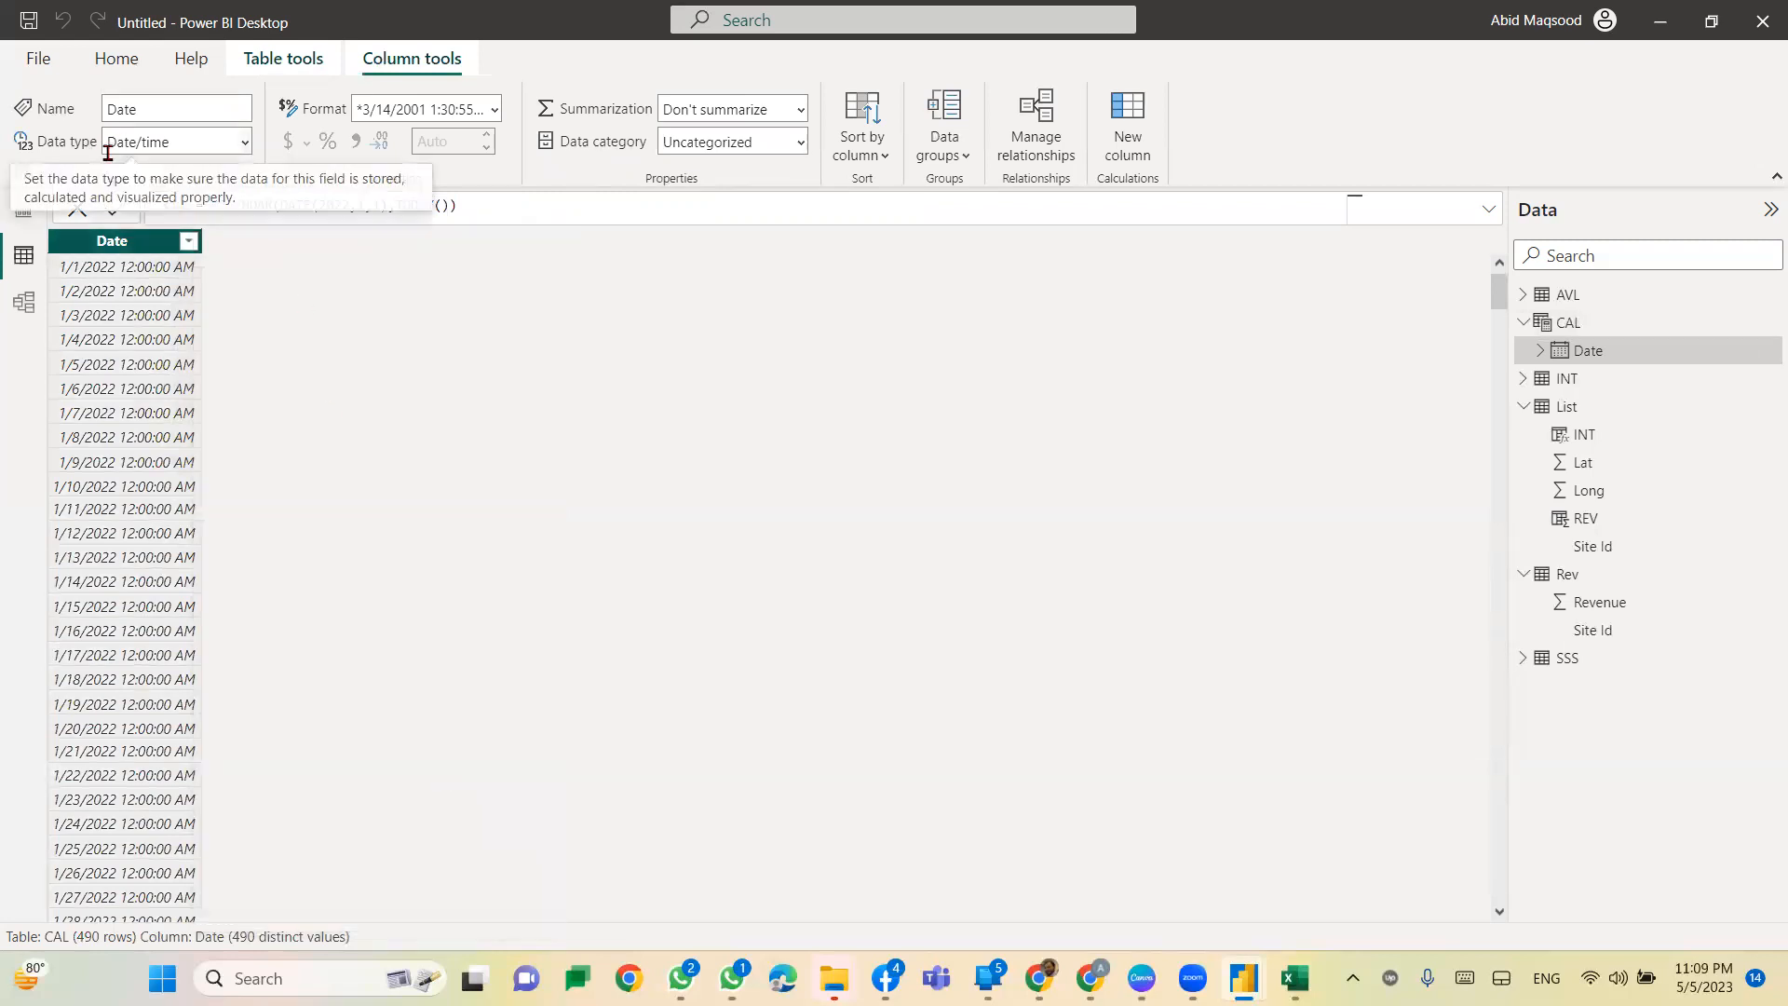
Step: Set the data type of CAL's Date column to Date and its format to 3/14/01 (m/d/yy)
left_click(244, 142)
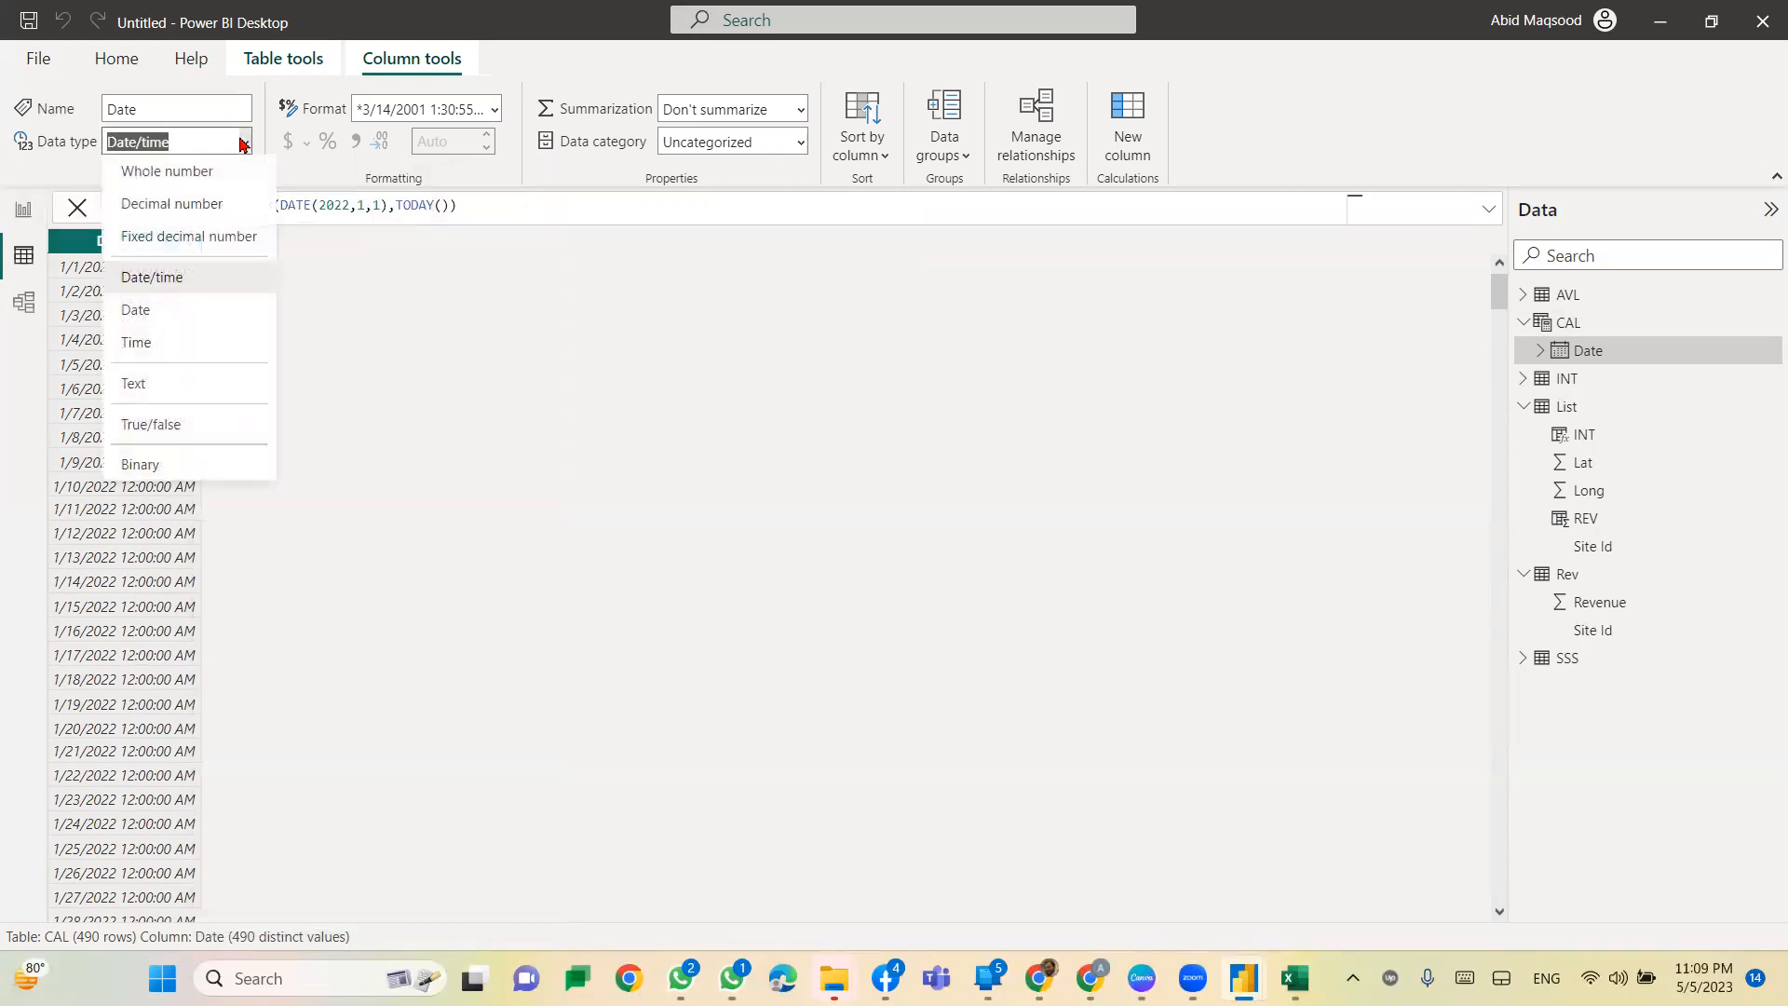
left_click(176, 316)
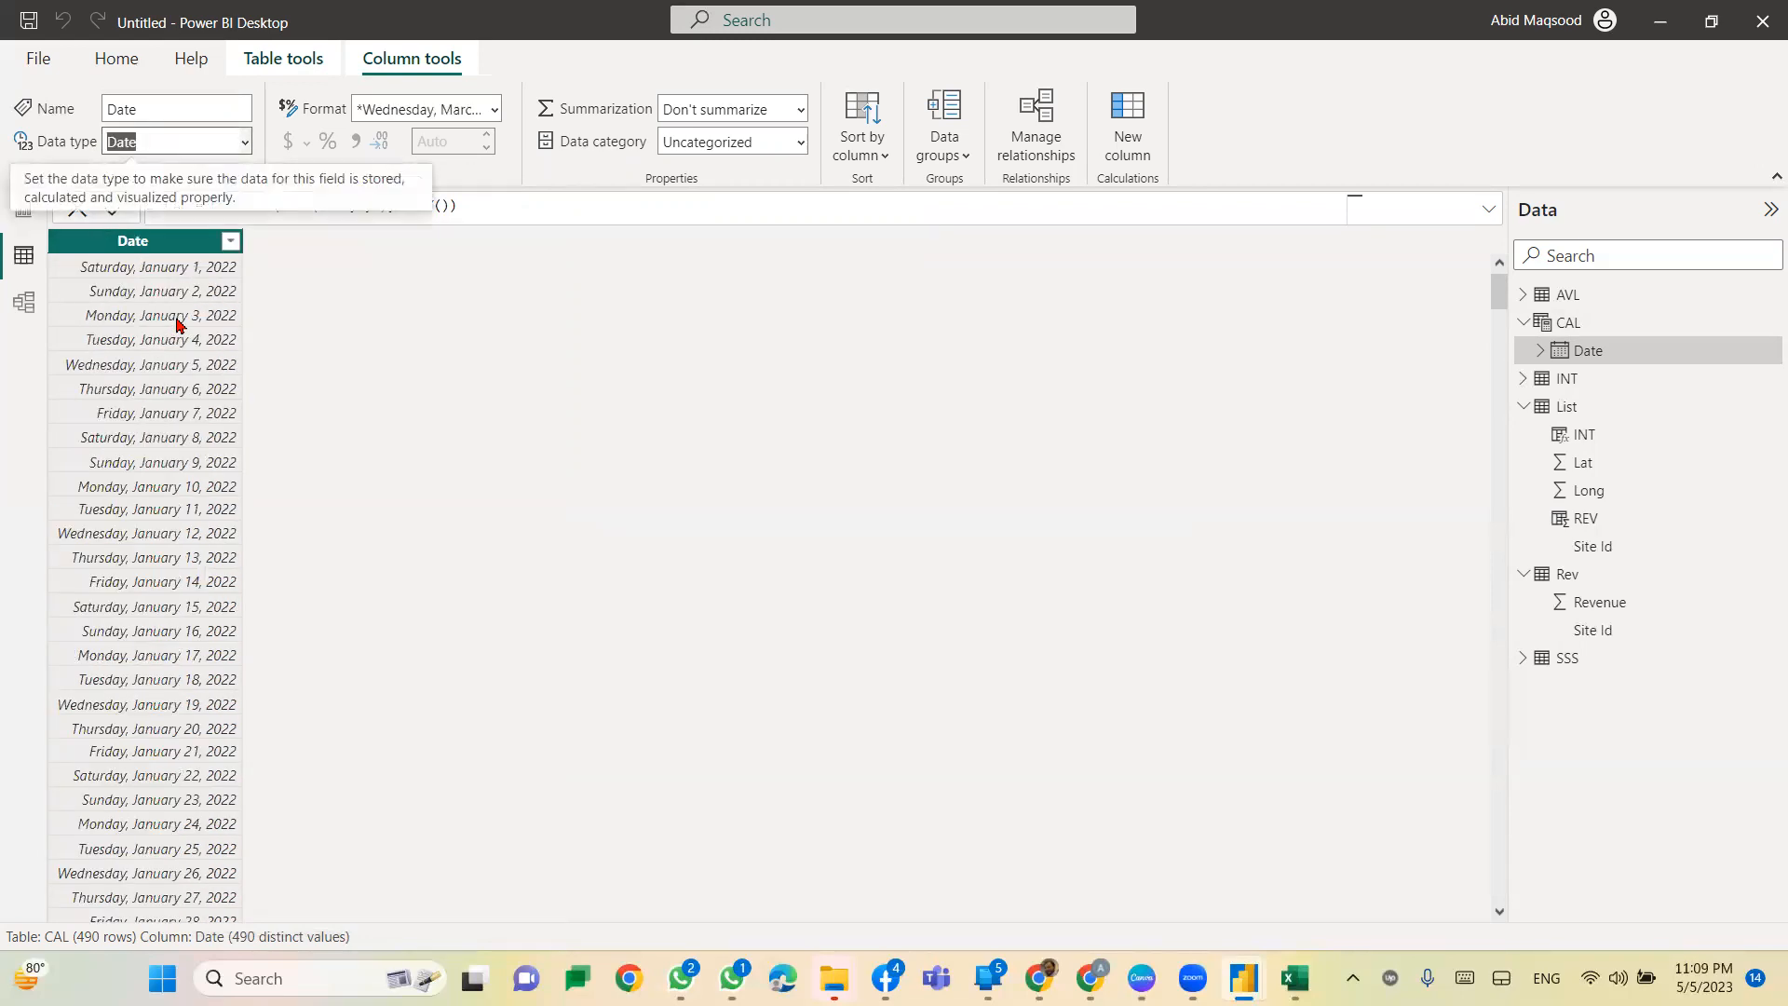
left_click(494, 109)
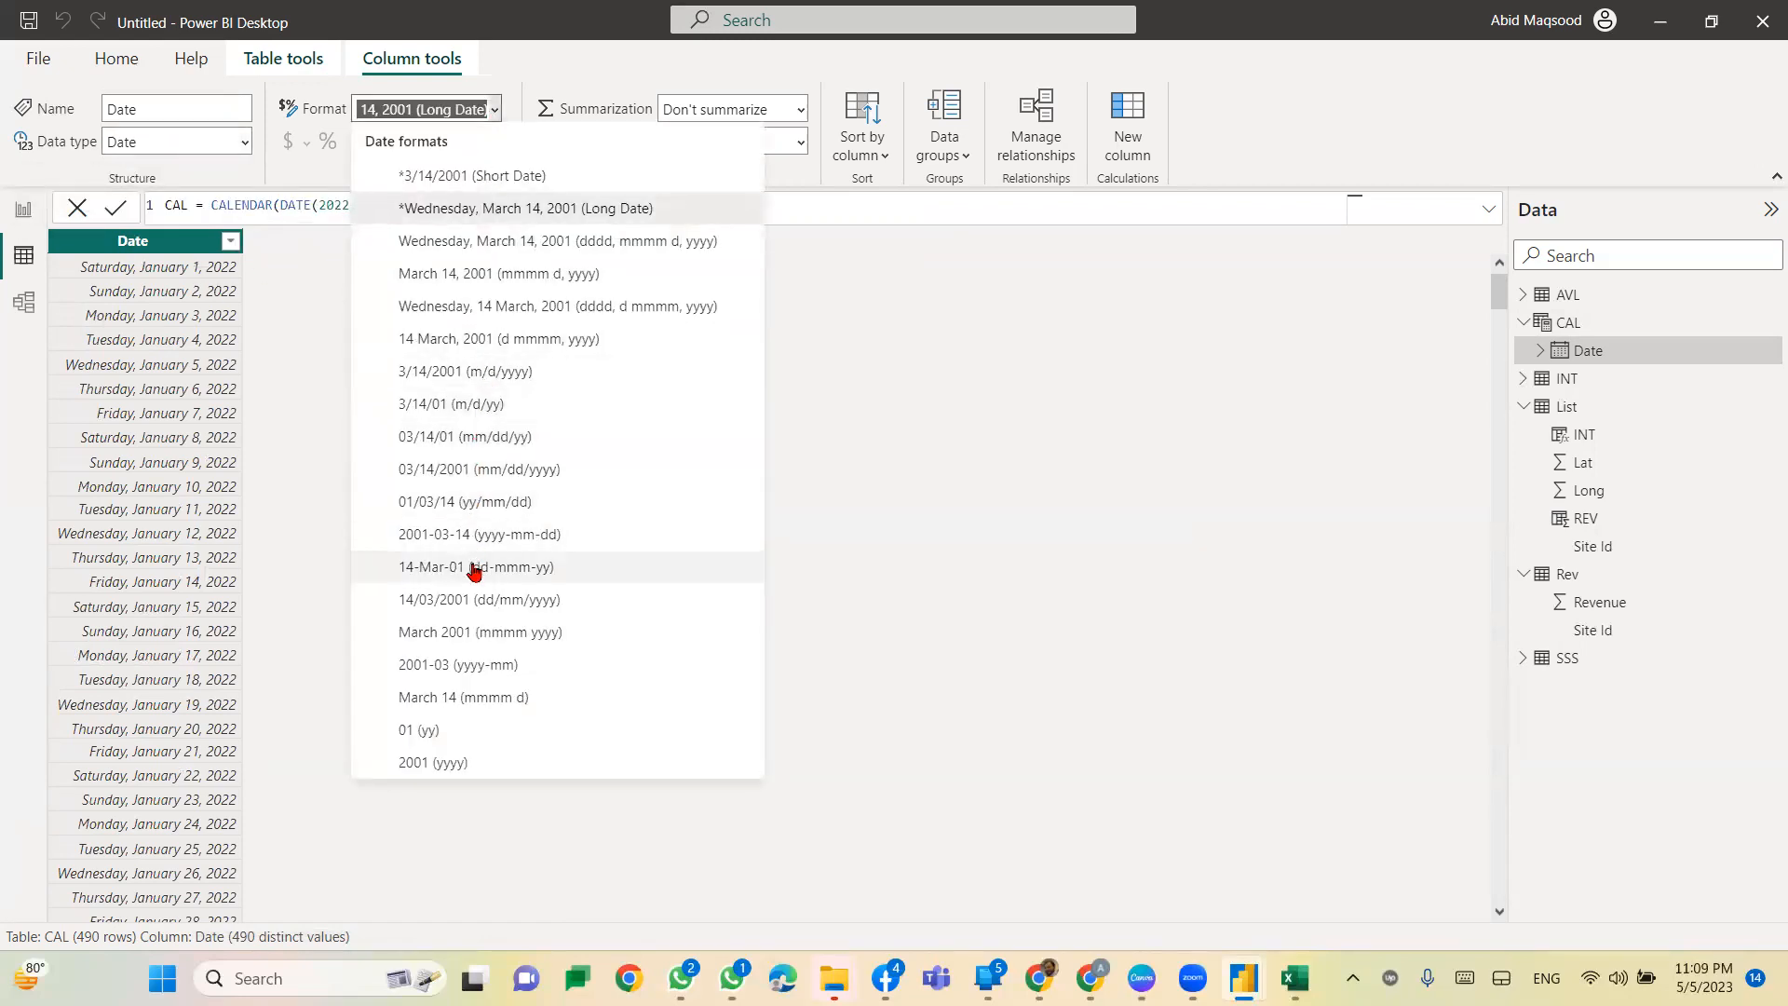
left_click(471, 405)
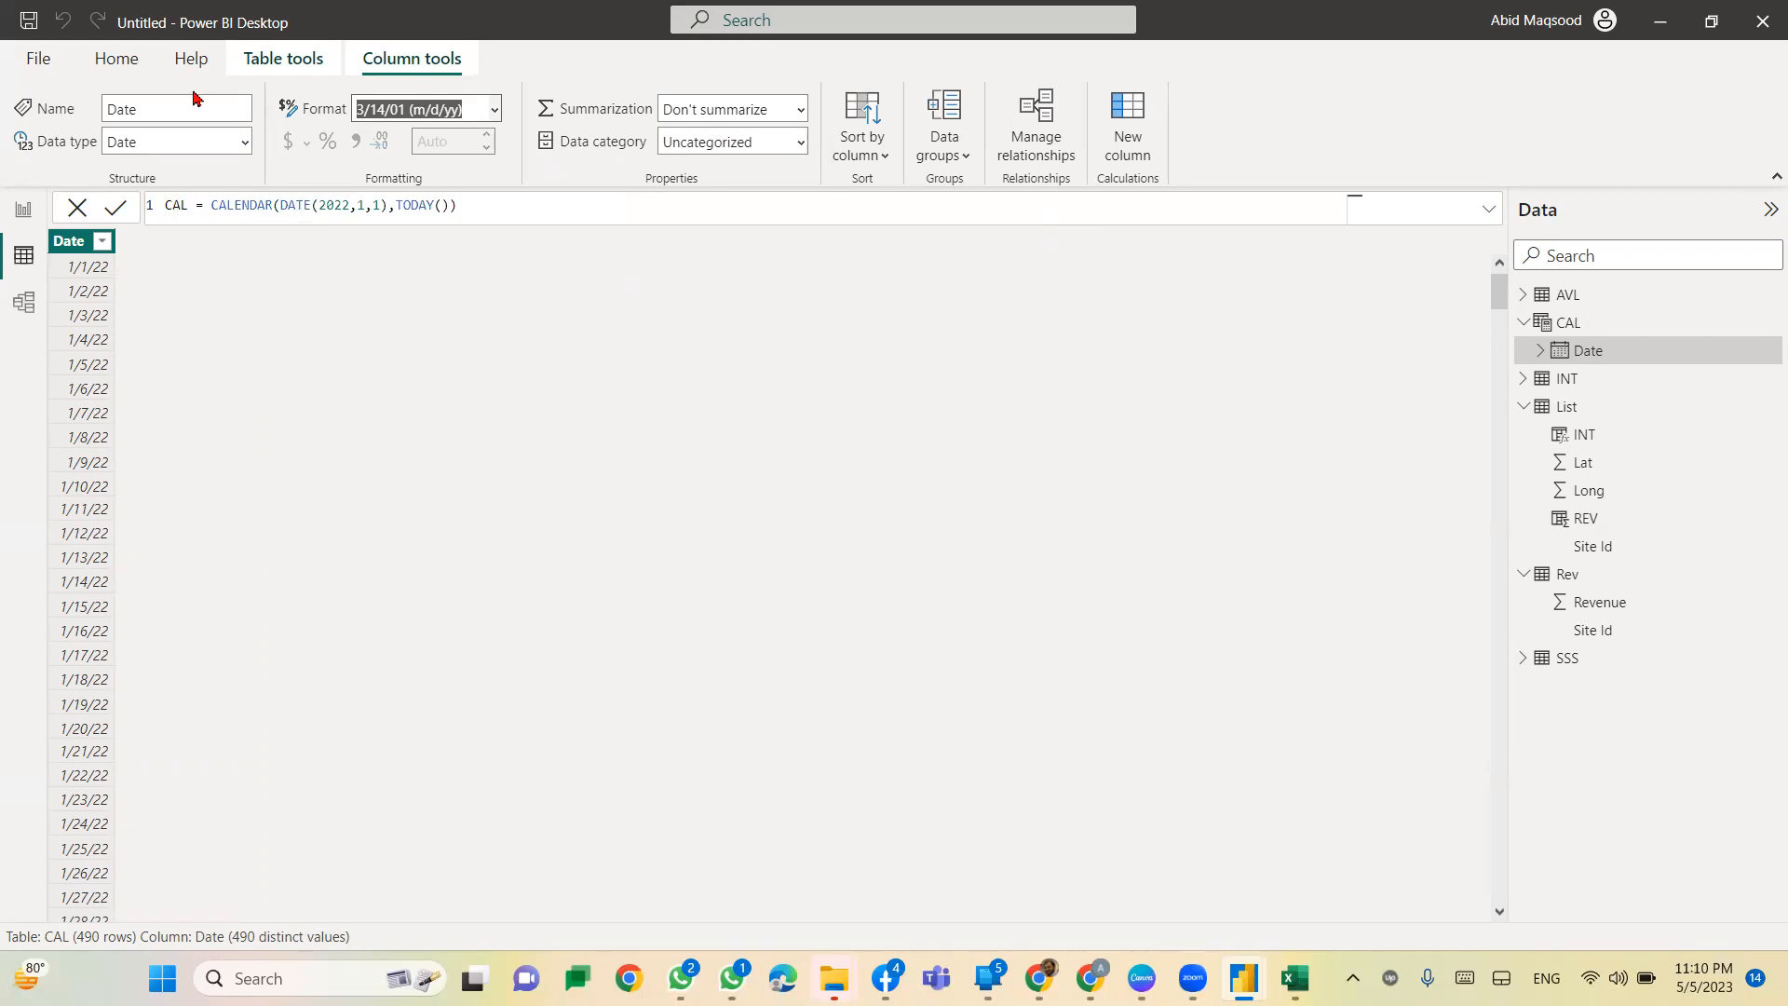
Step: Add a new calculated column to the CAL table and name it Day in its formula
left_click(116, 58)
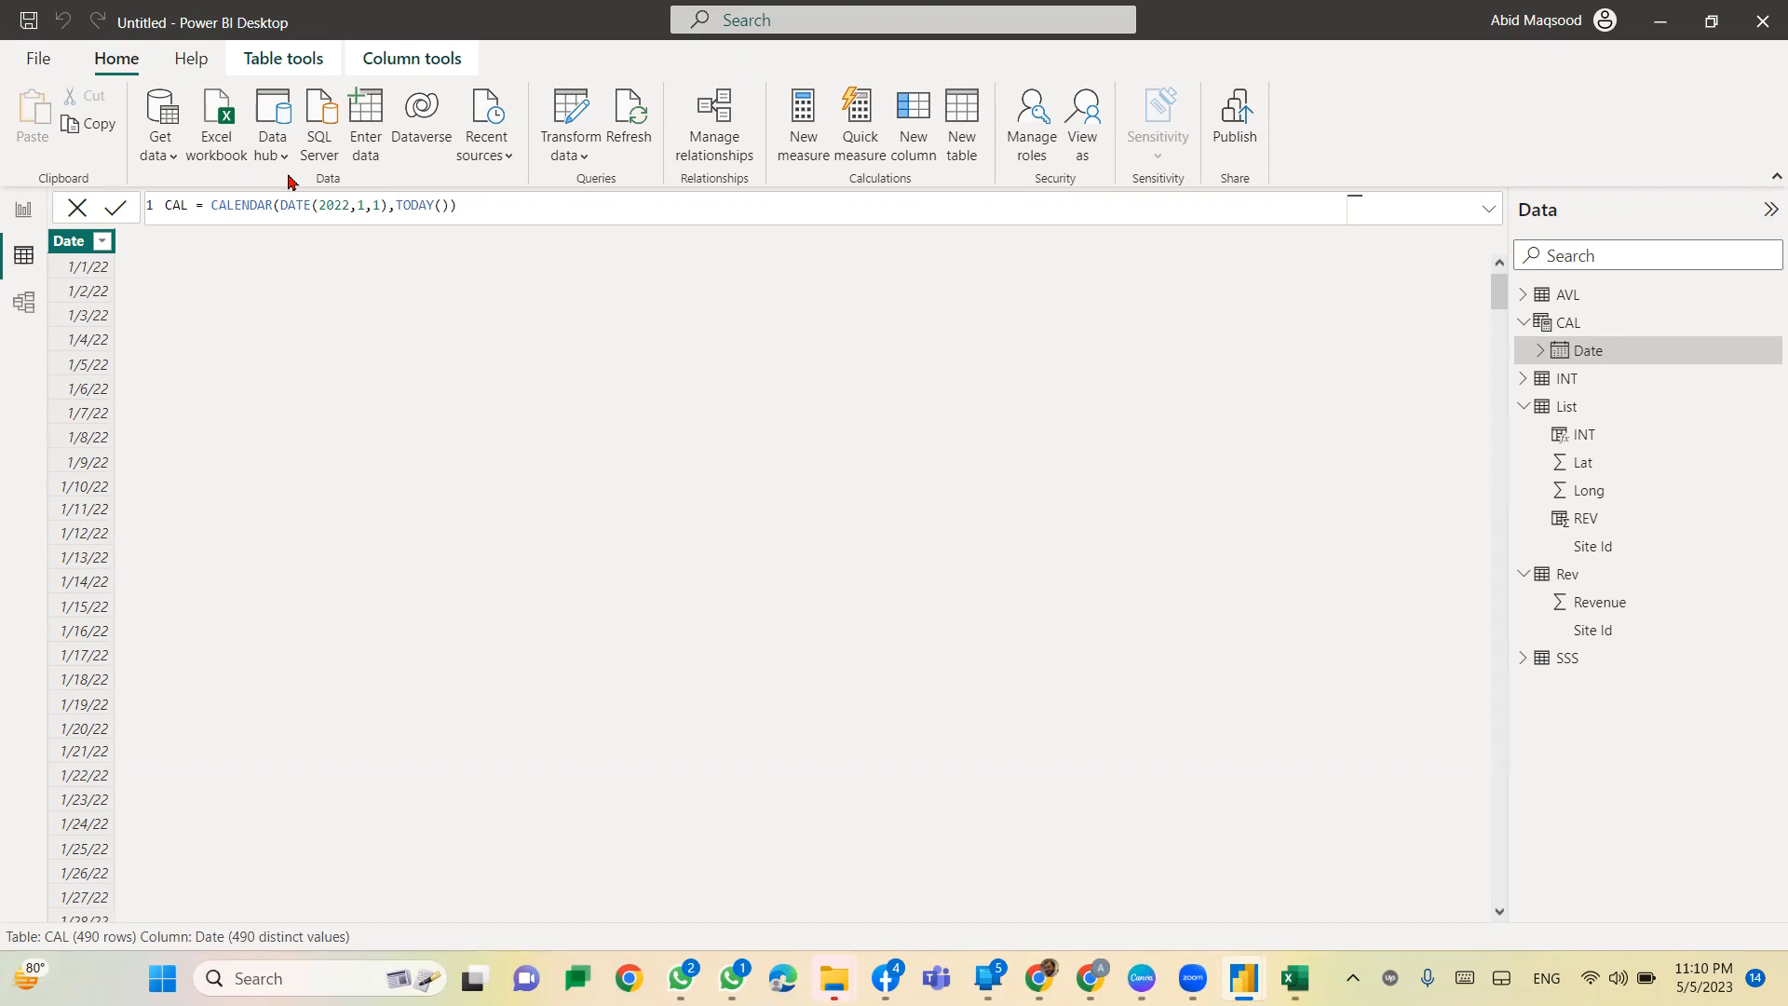
left_click(436, 57)
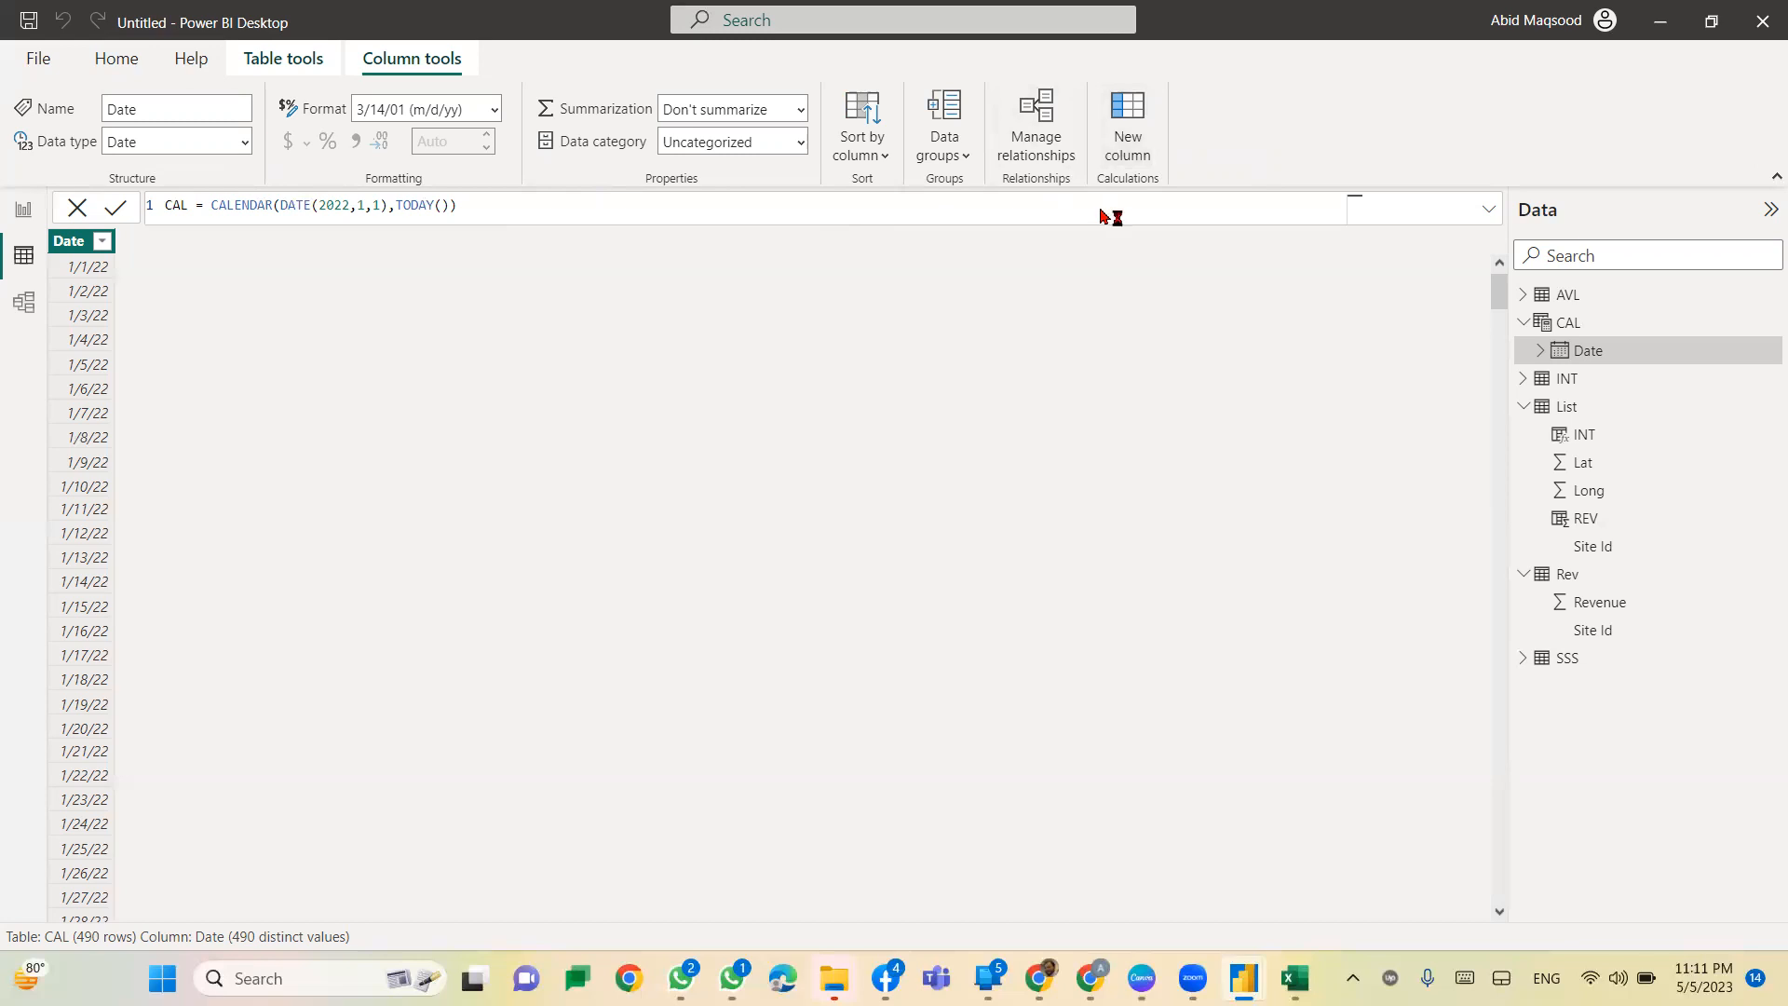
key("shift+Left")
key("shift+Left")
key("shift+Left")
type("Day = ")
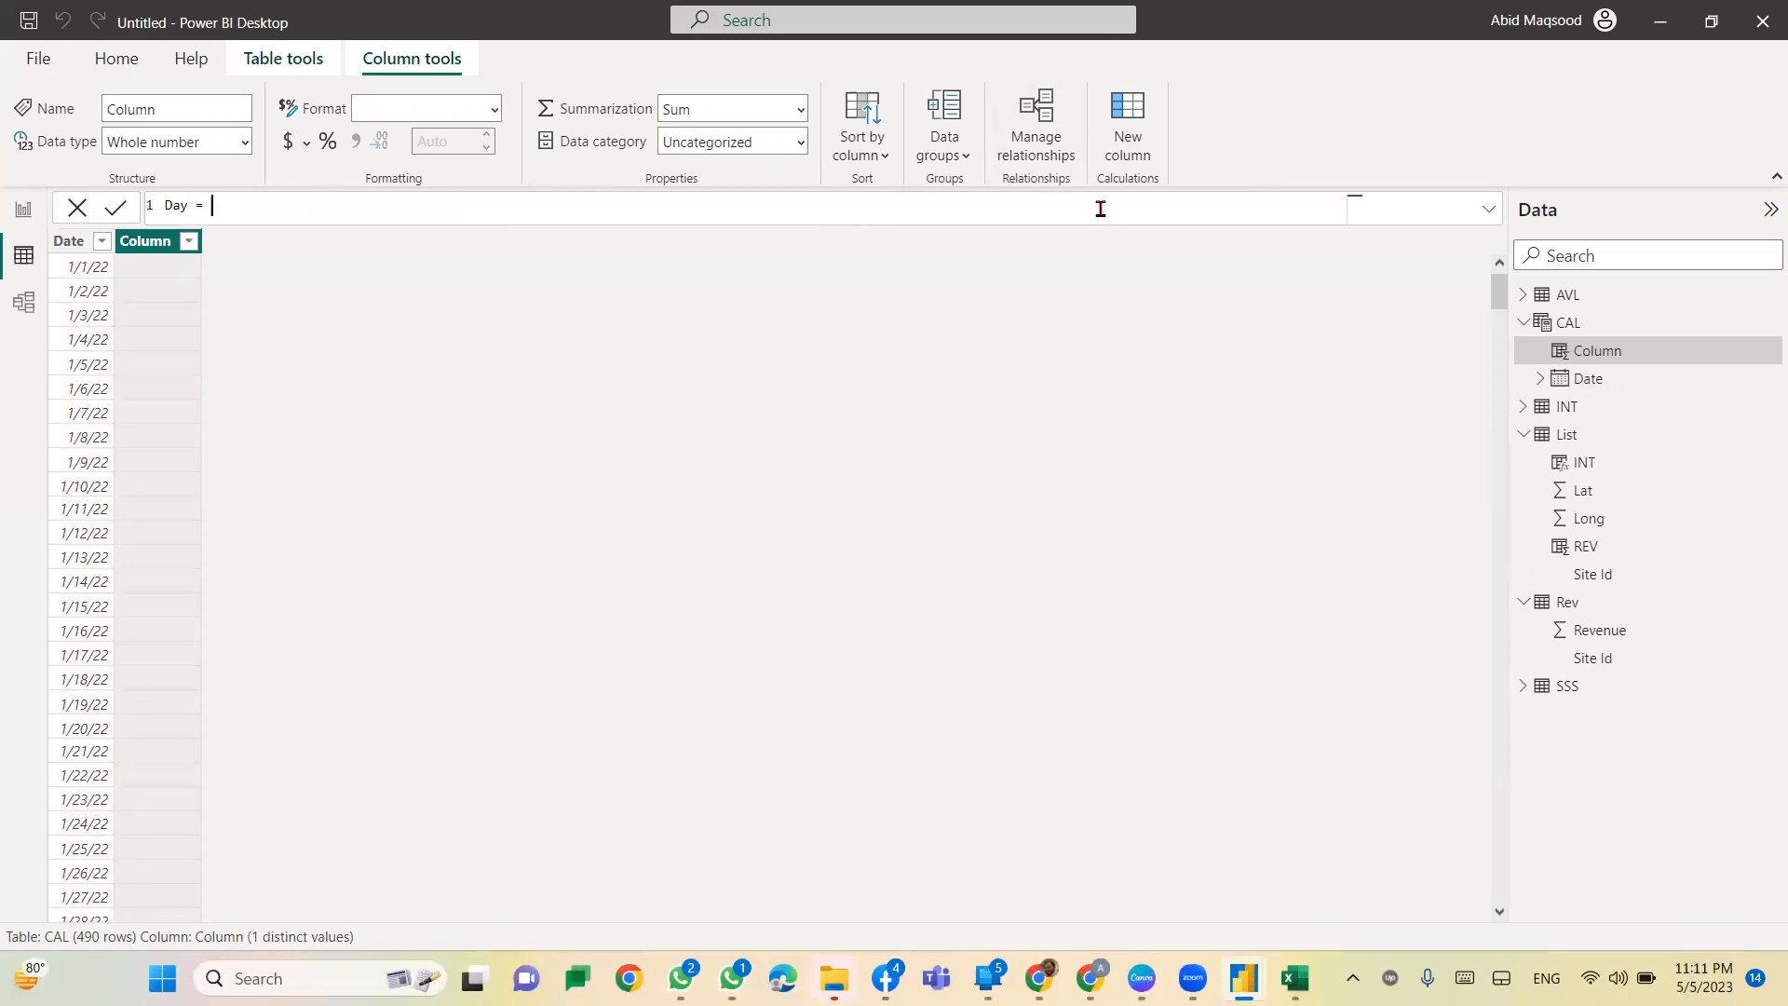
Step: Define the Day column as DAY(CAL[Date]) and commit the formula
type("day")
key("Tab")
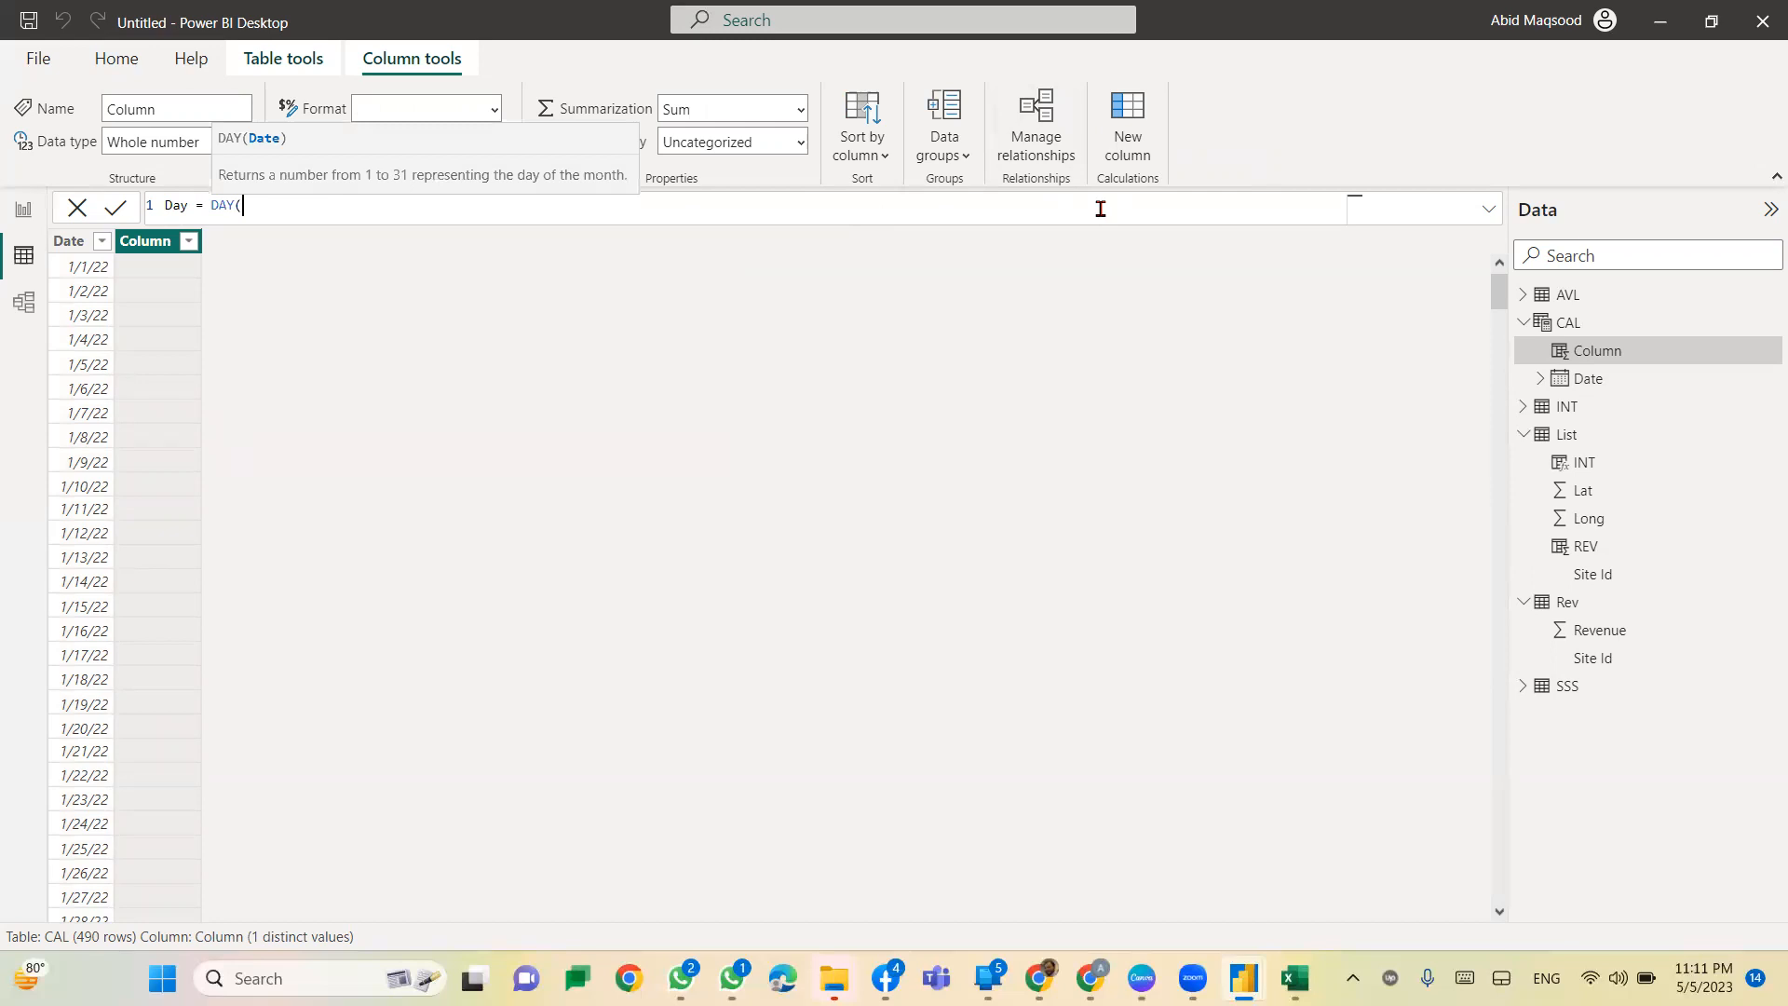
type("date")
key("Down")
key("Down")
key("Down")
key("Down")
key("Down")
key("Down")
key("Down")
key("Down")
key("Down")
key("Down")
key("Down")
key("Down")
key("Up")
key("Down")
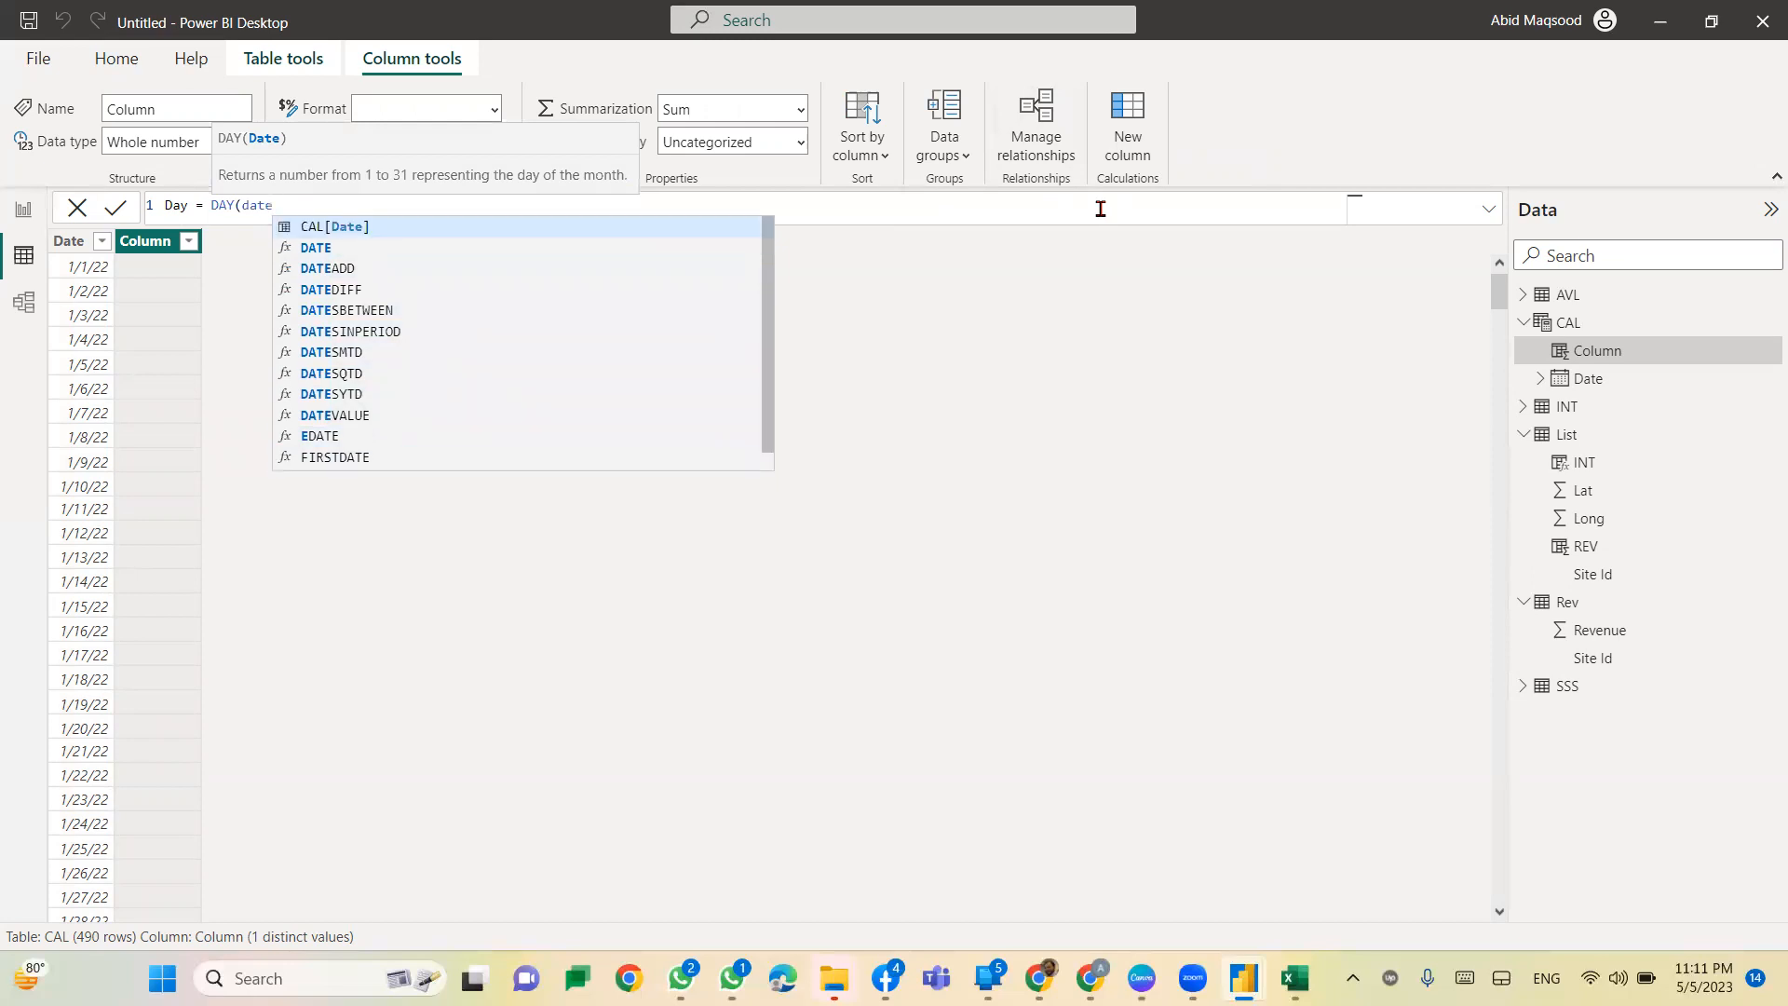
key("Tab")
key("Escape")
type(")")
key("Return")
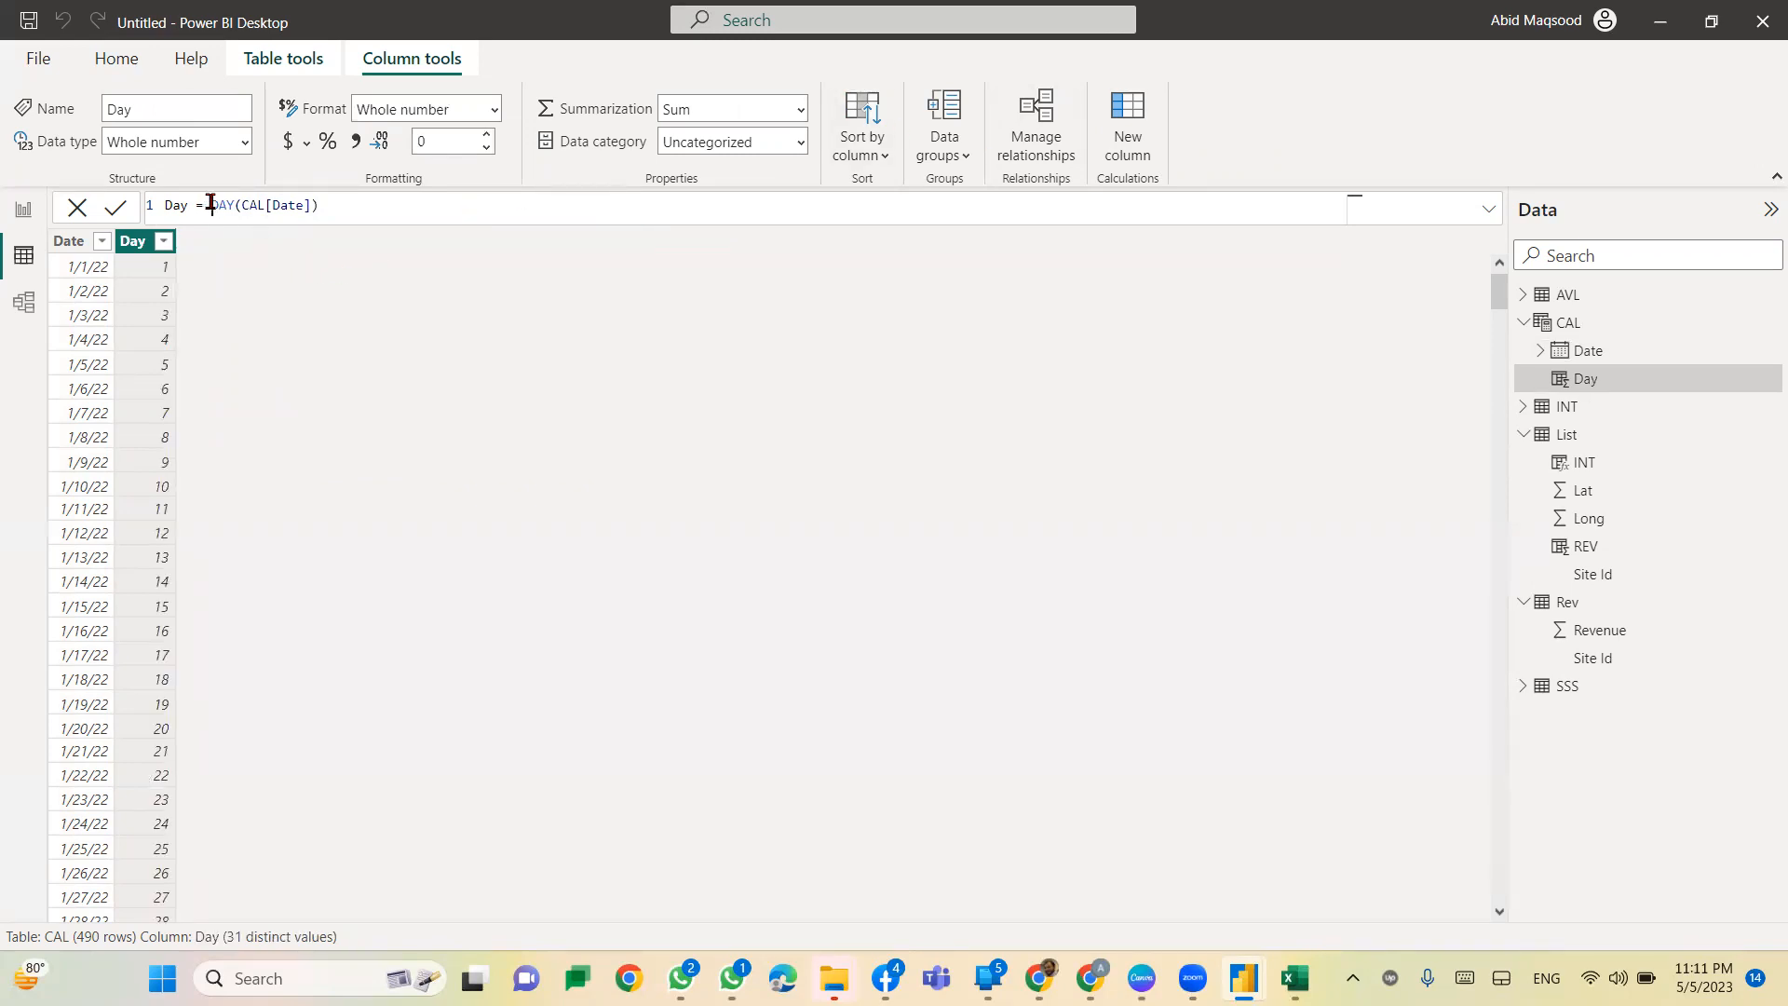
Step: Replace the Day column's expression with FORMAT(CAL[Date],"ddd") and commit the formula
left_click_drag(210, 204, 371, 200)
type("Form")
key("Tab")
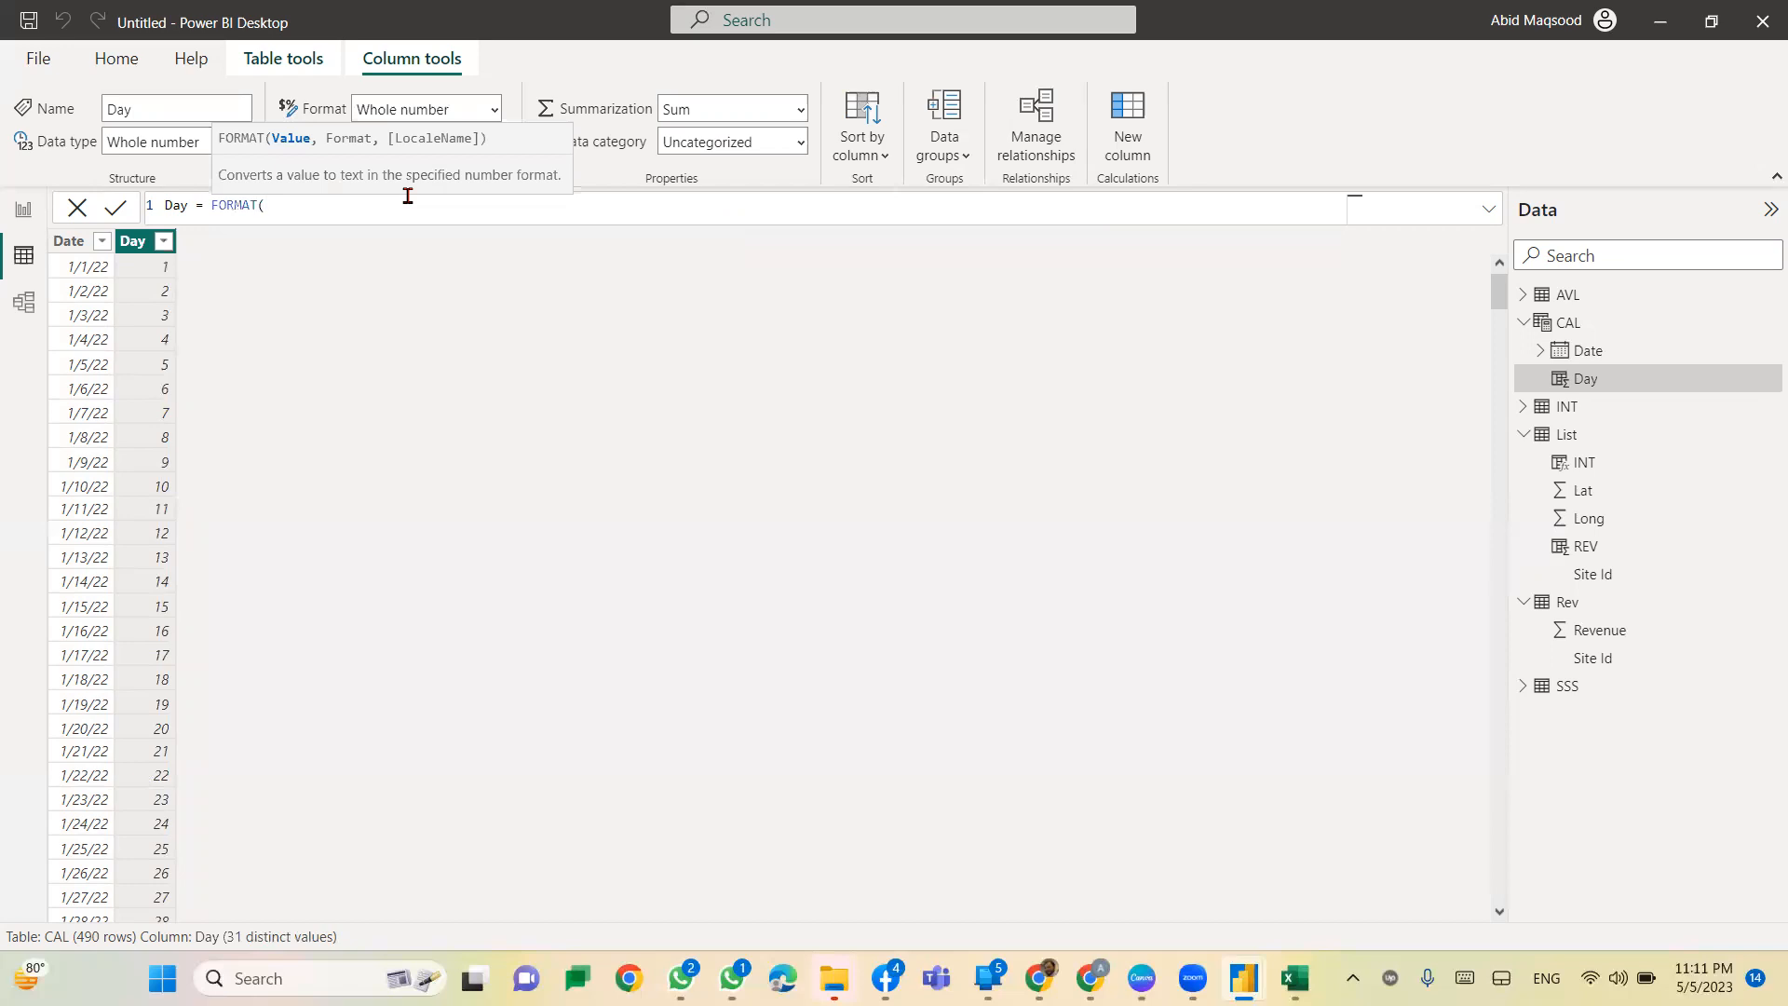
type("date")
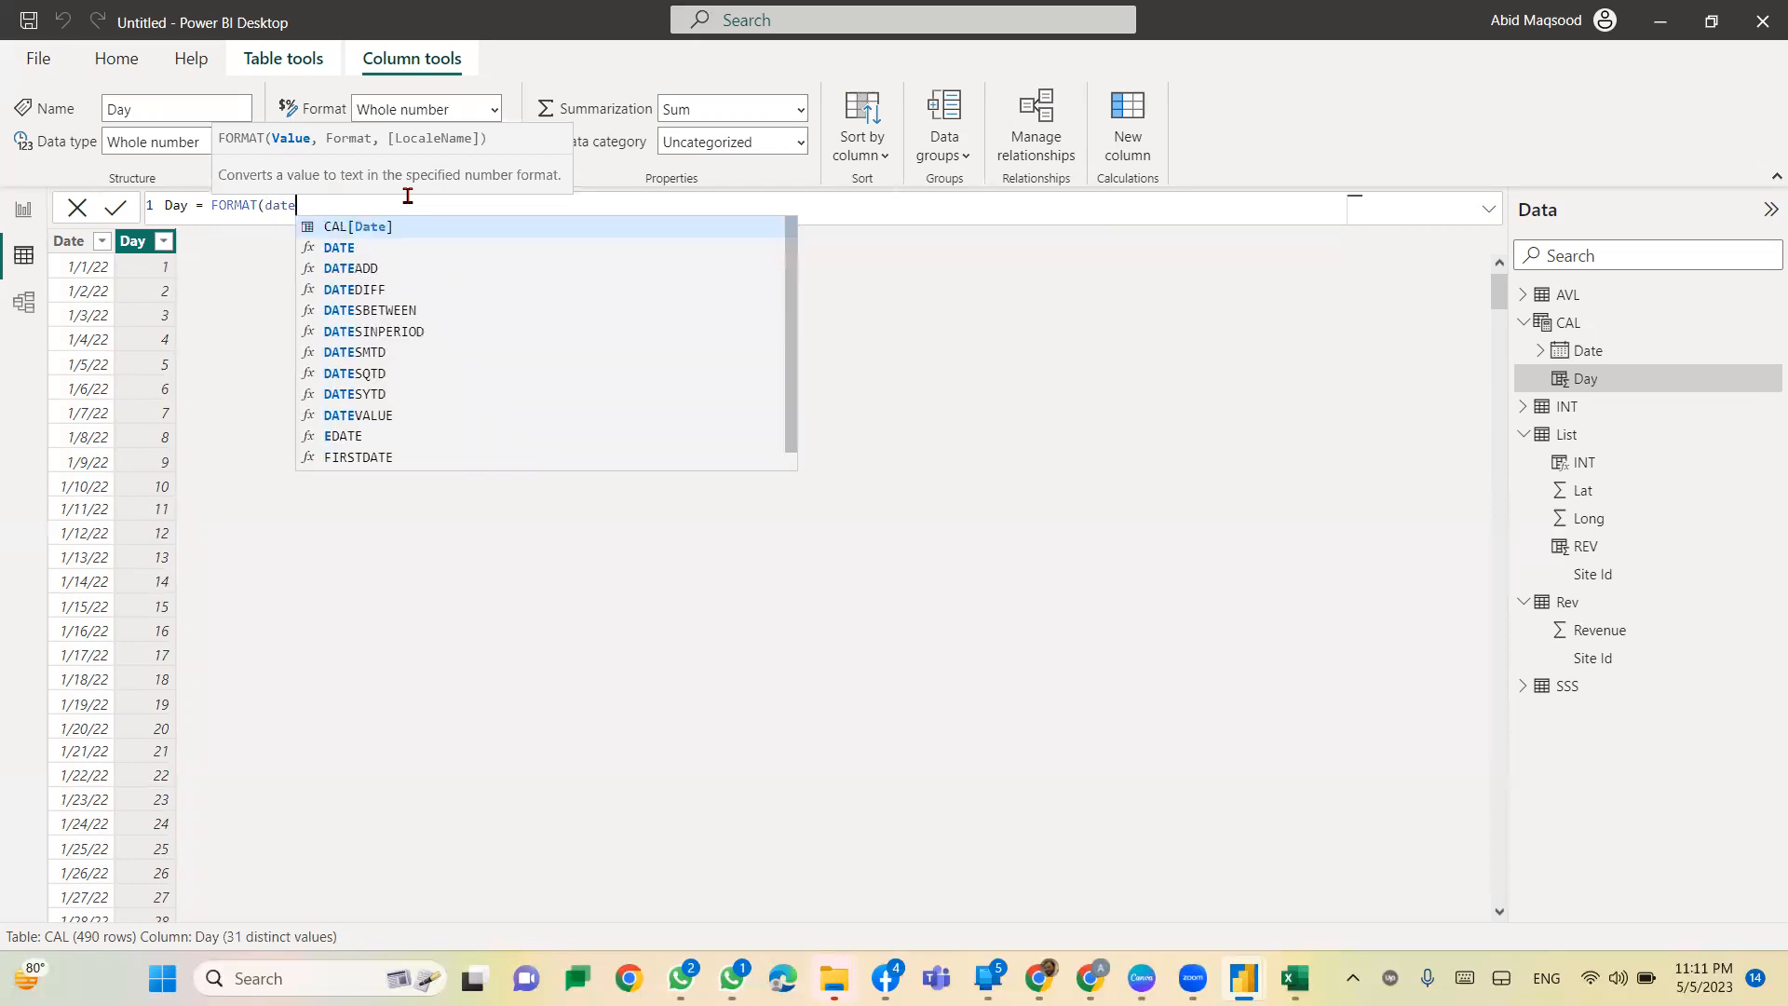
key("Tab")
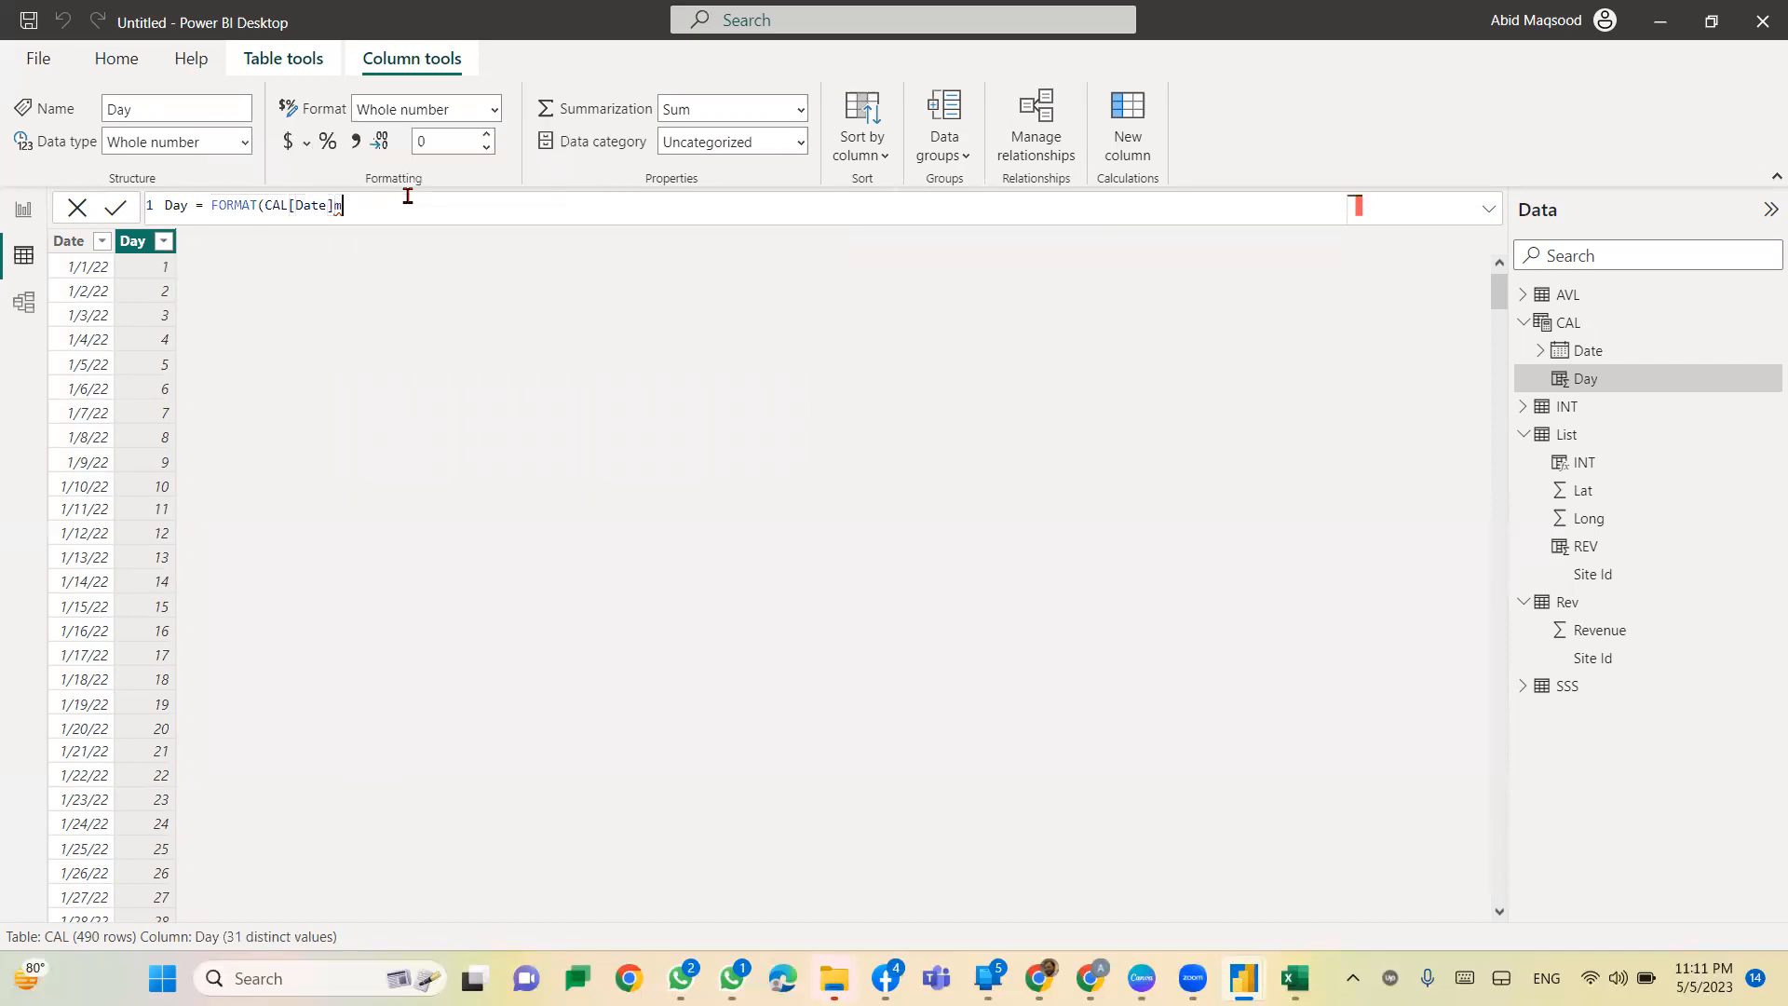
type(",\"d")
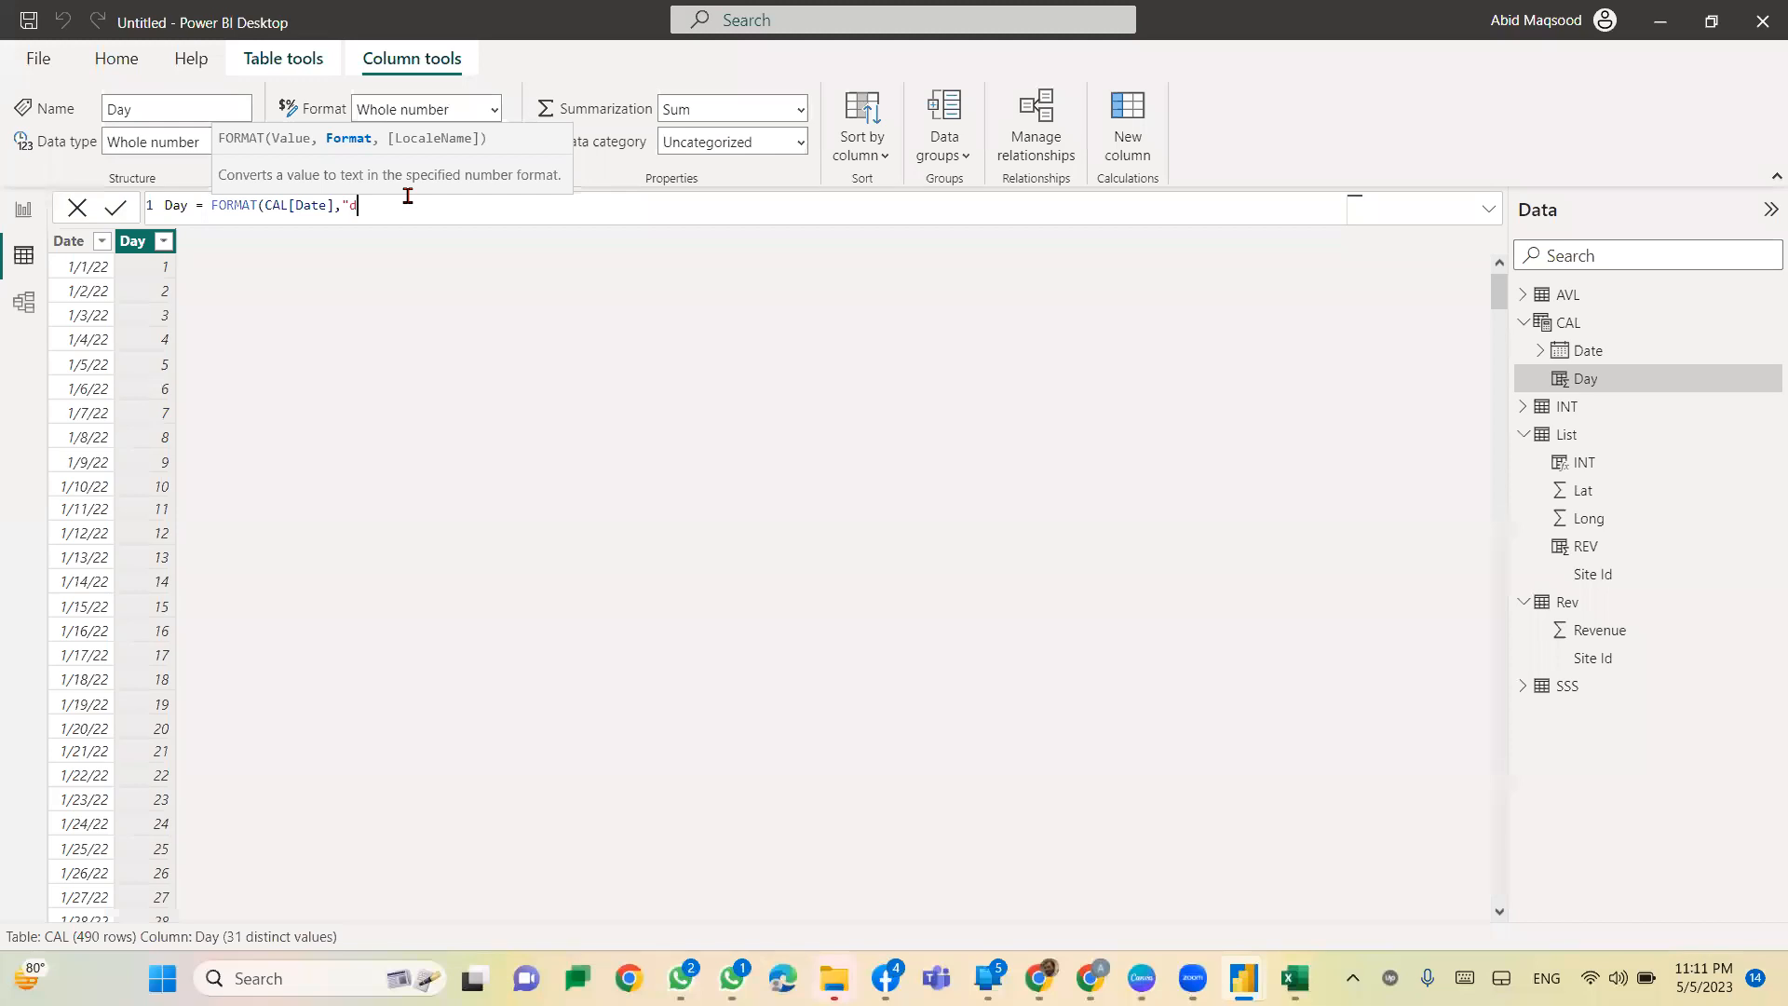
type("dd\")")
key("Return")
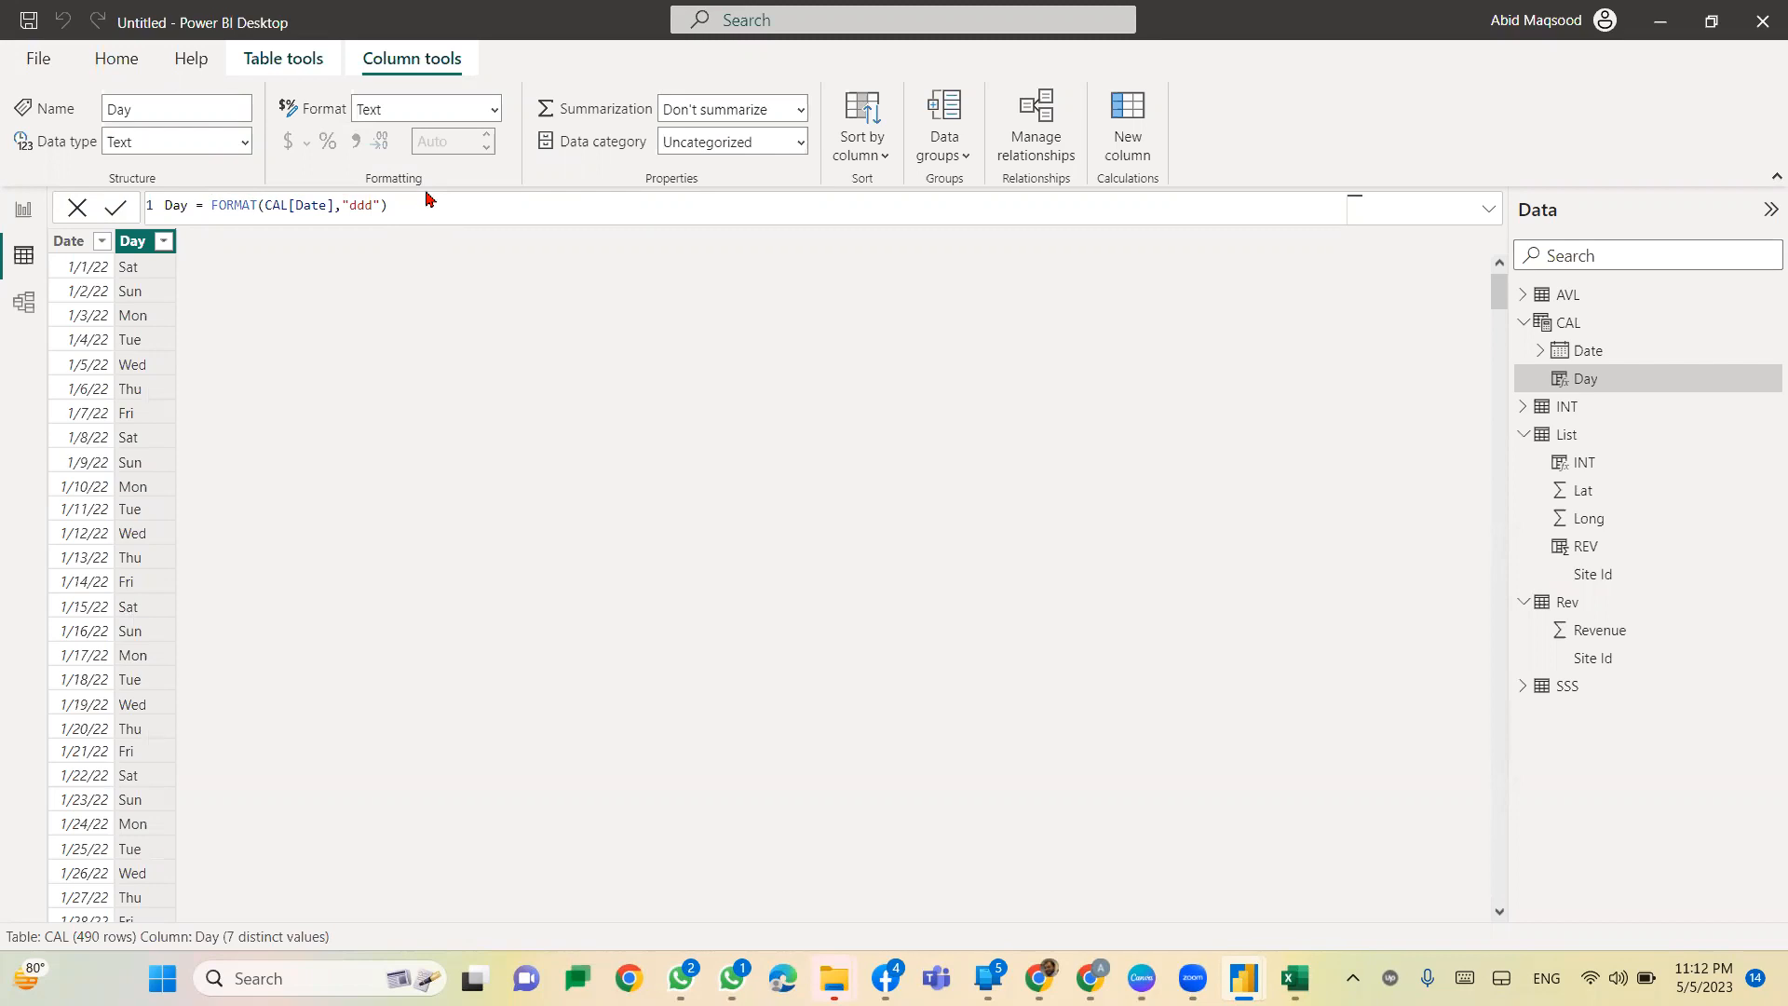
Step: Change the format string in the Day formula to "dddd" for full weekday names and commit it
left_click(377, 207)
type("d")
key("Return")
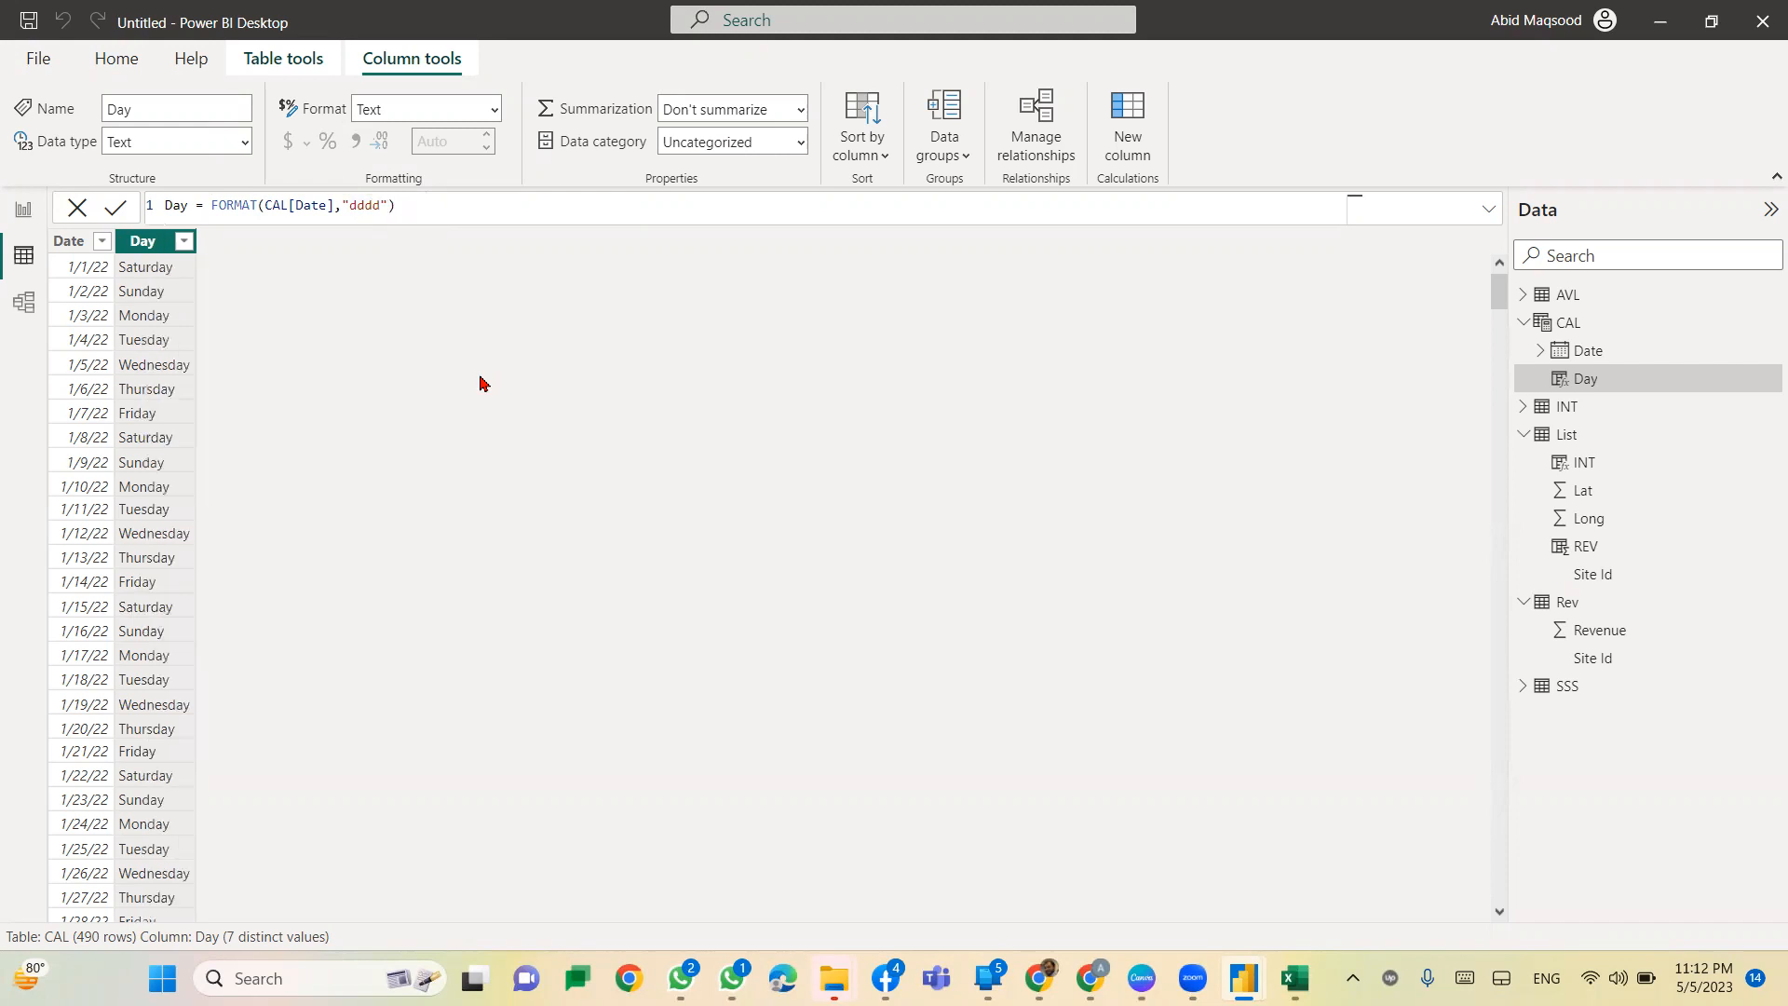
left_click(405, 209)
Step: Add a calculated column named Month to the CAL table, defined as MONTH(CAL[Date]), and commit the formula
left_click(1143, 140)
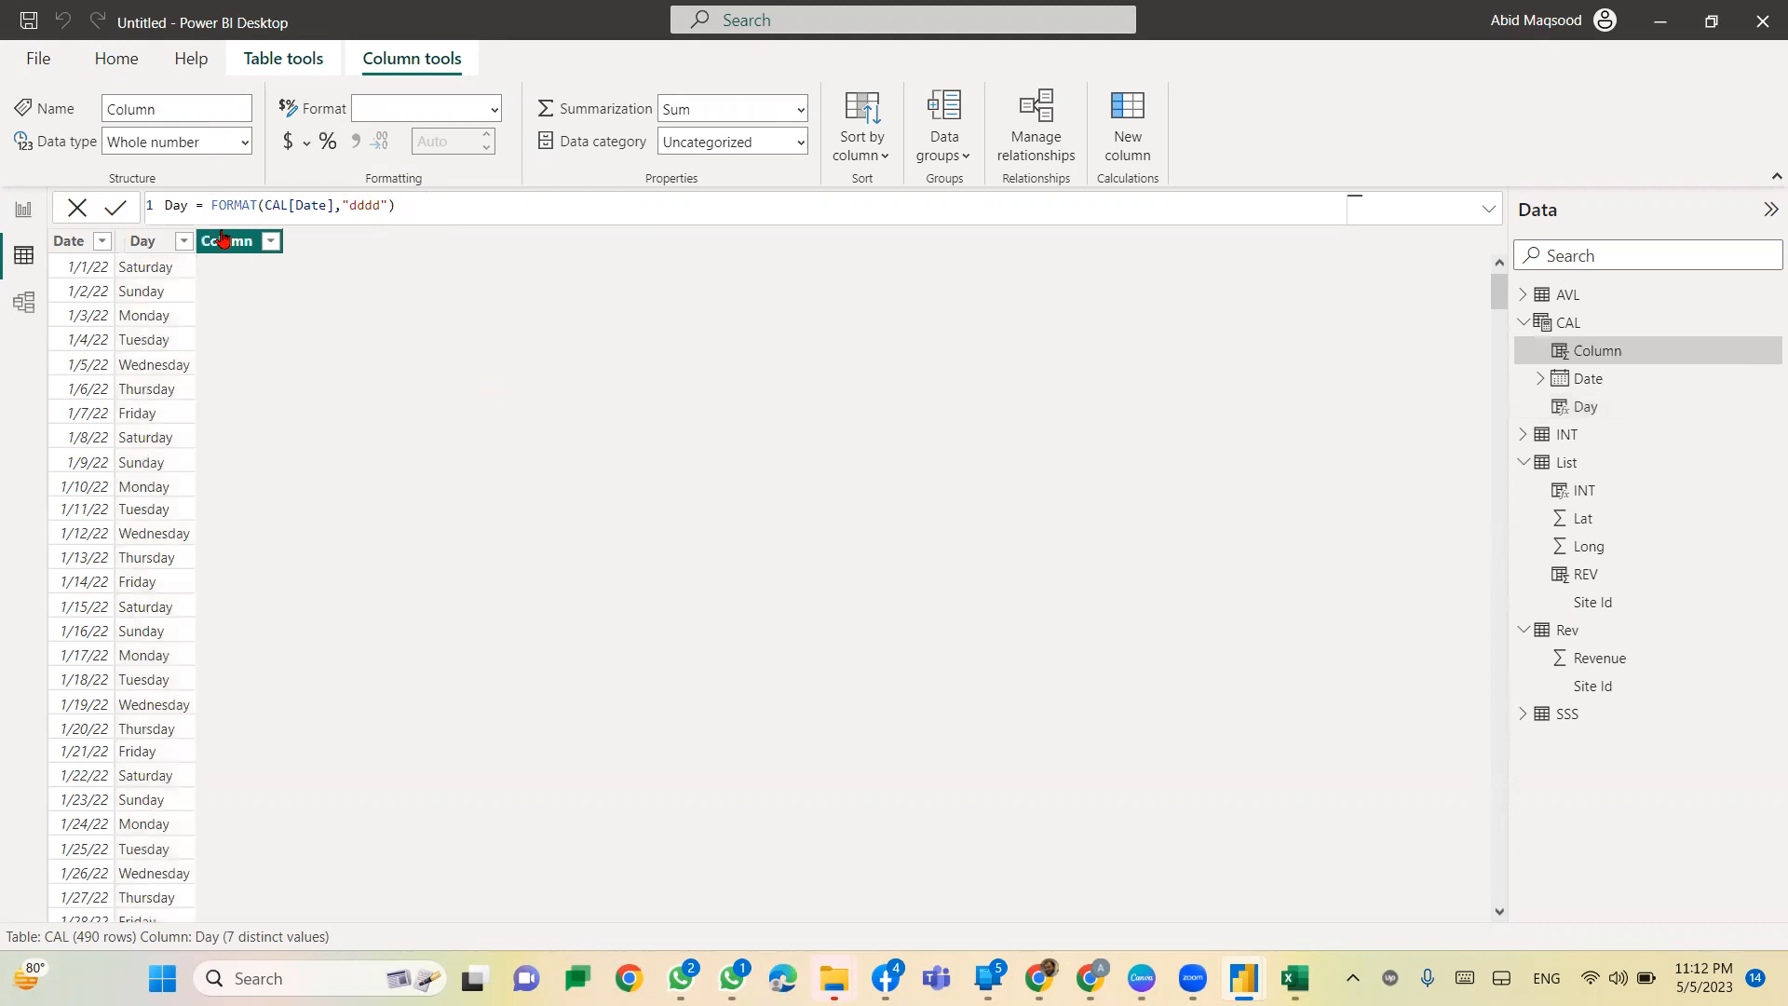
double_click(175, 206)
type("Month = ")
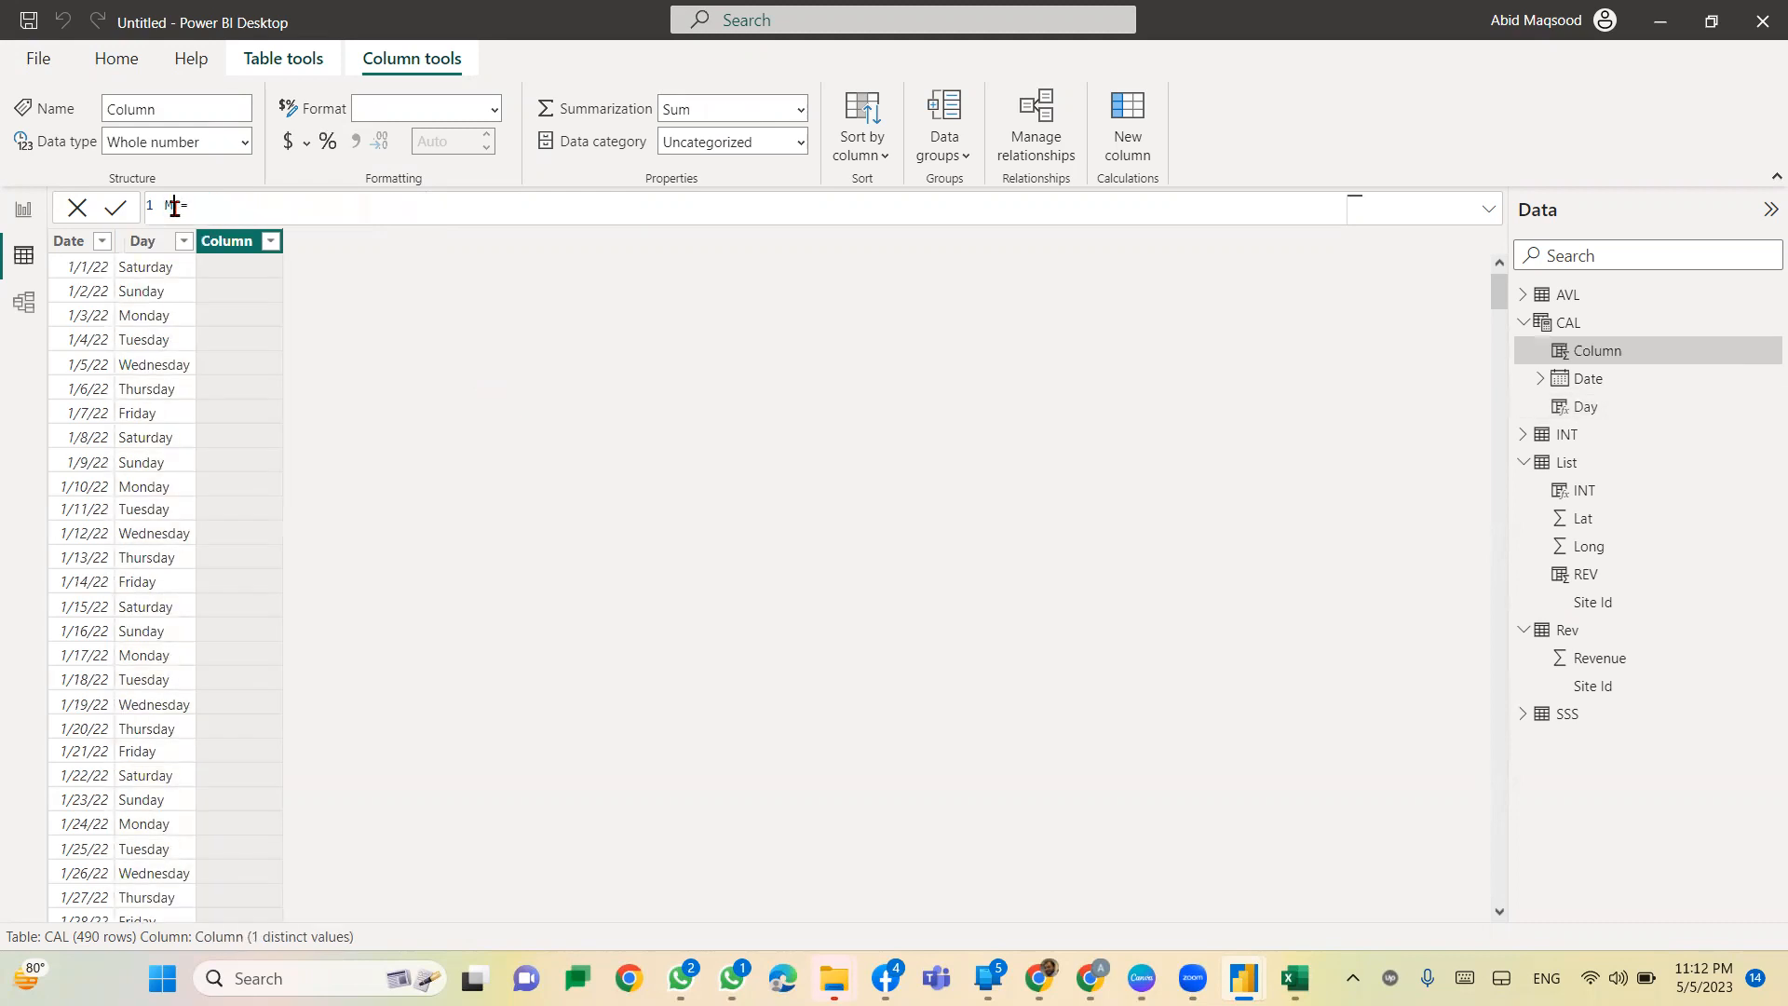
type("MONTH(")
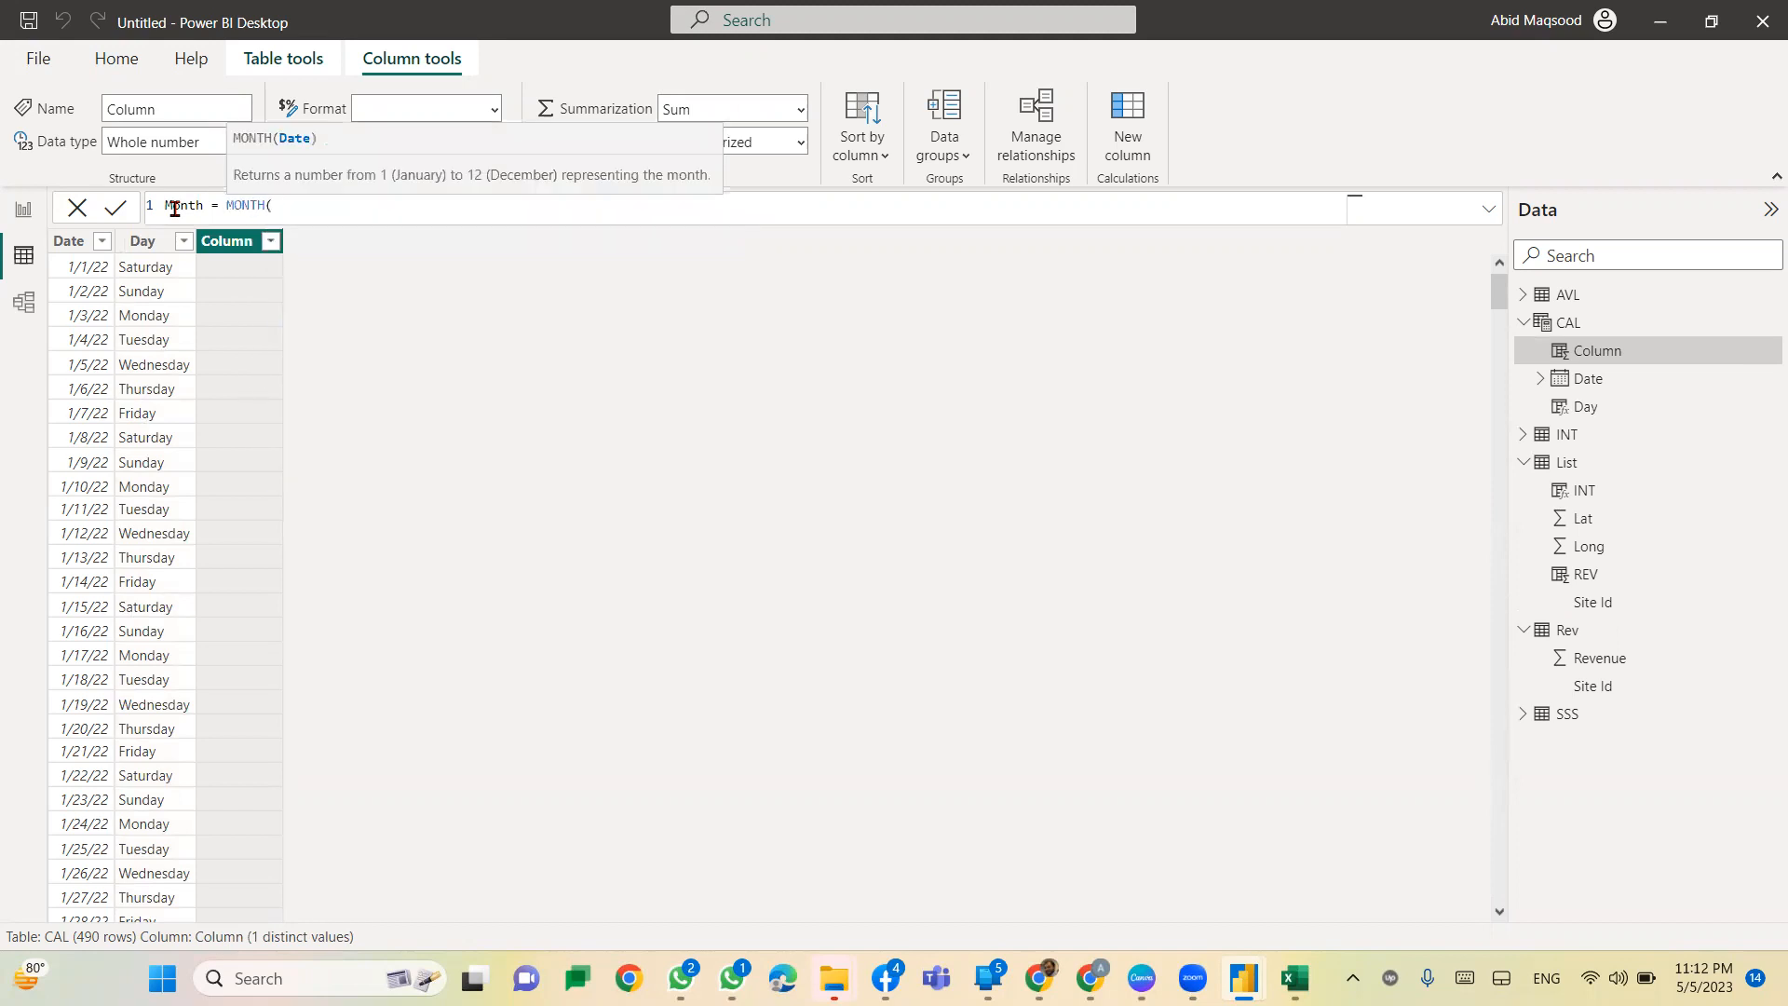
type("date")
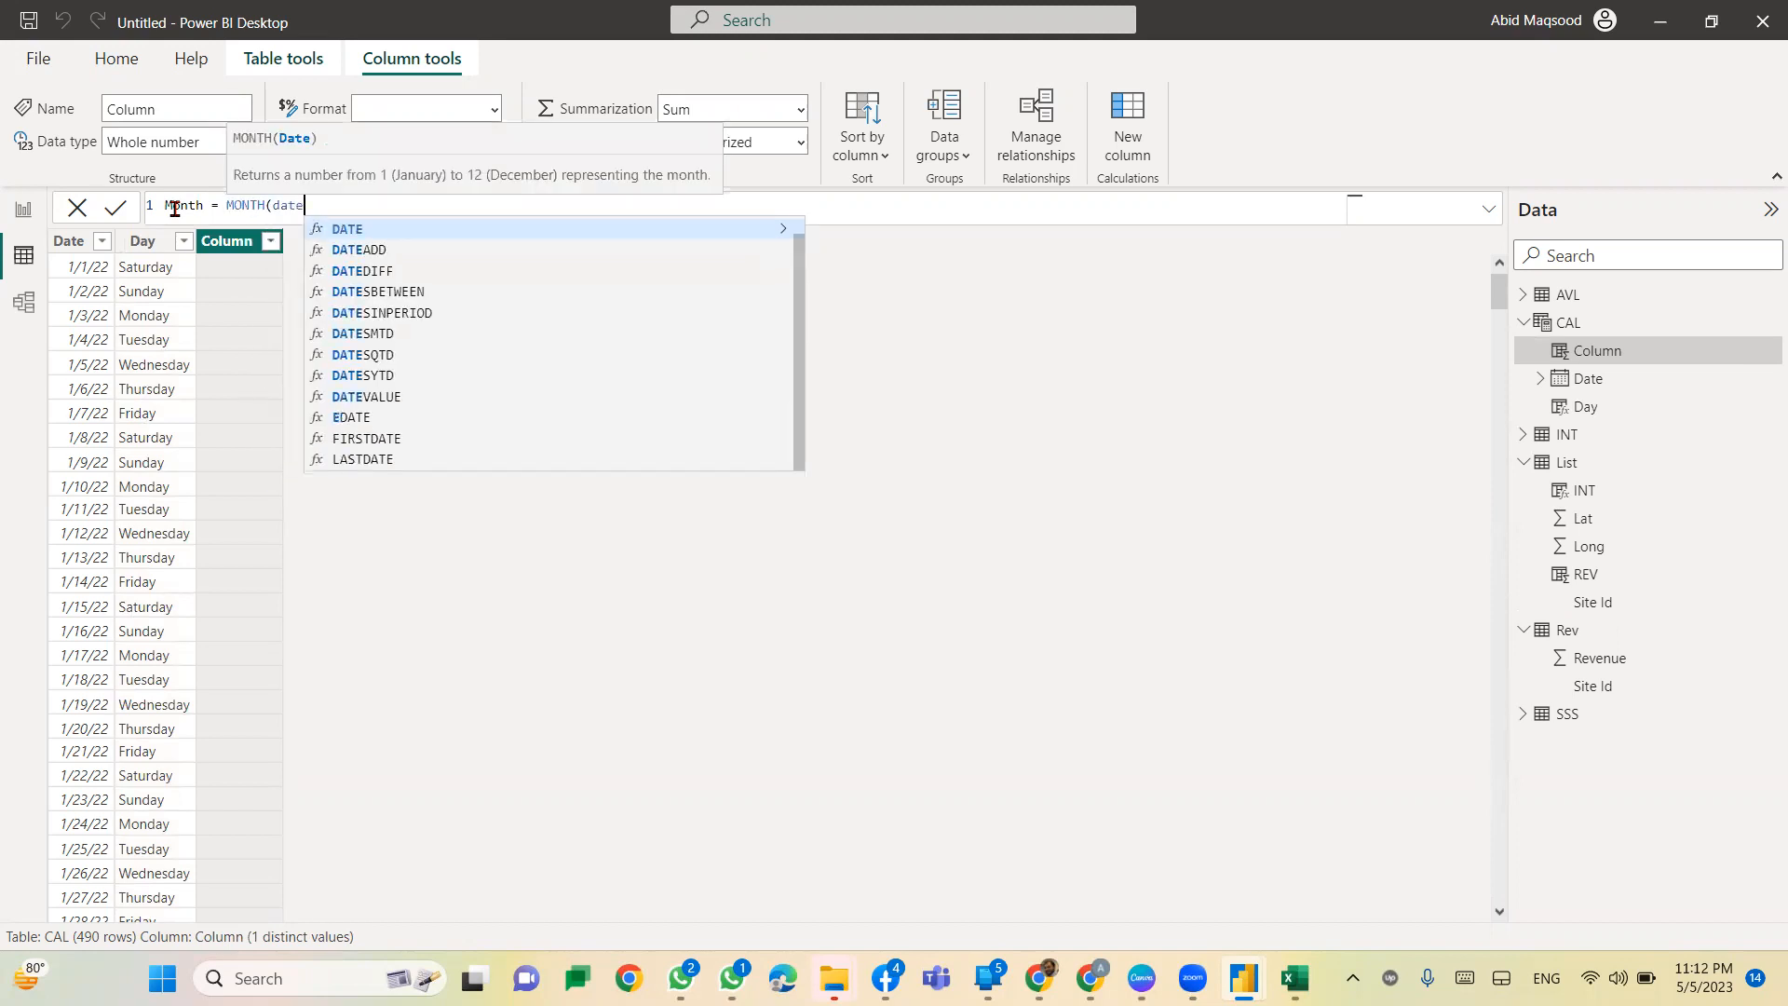
key("Up")
key("Tab")
type(")")
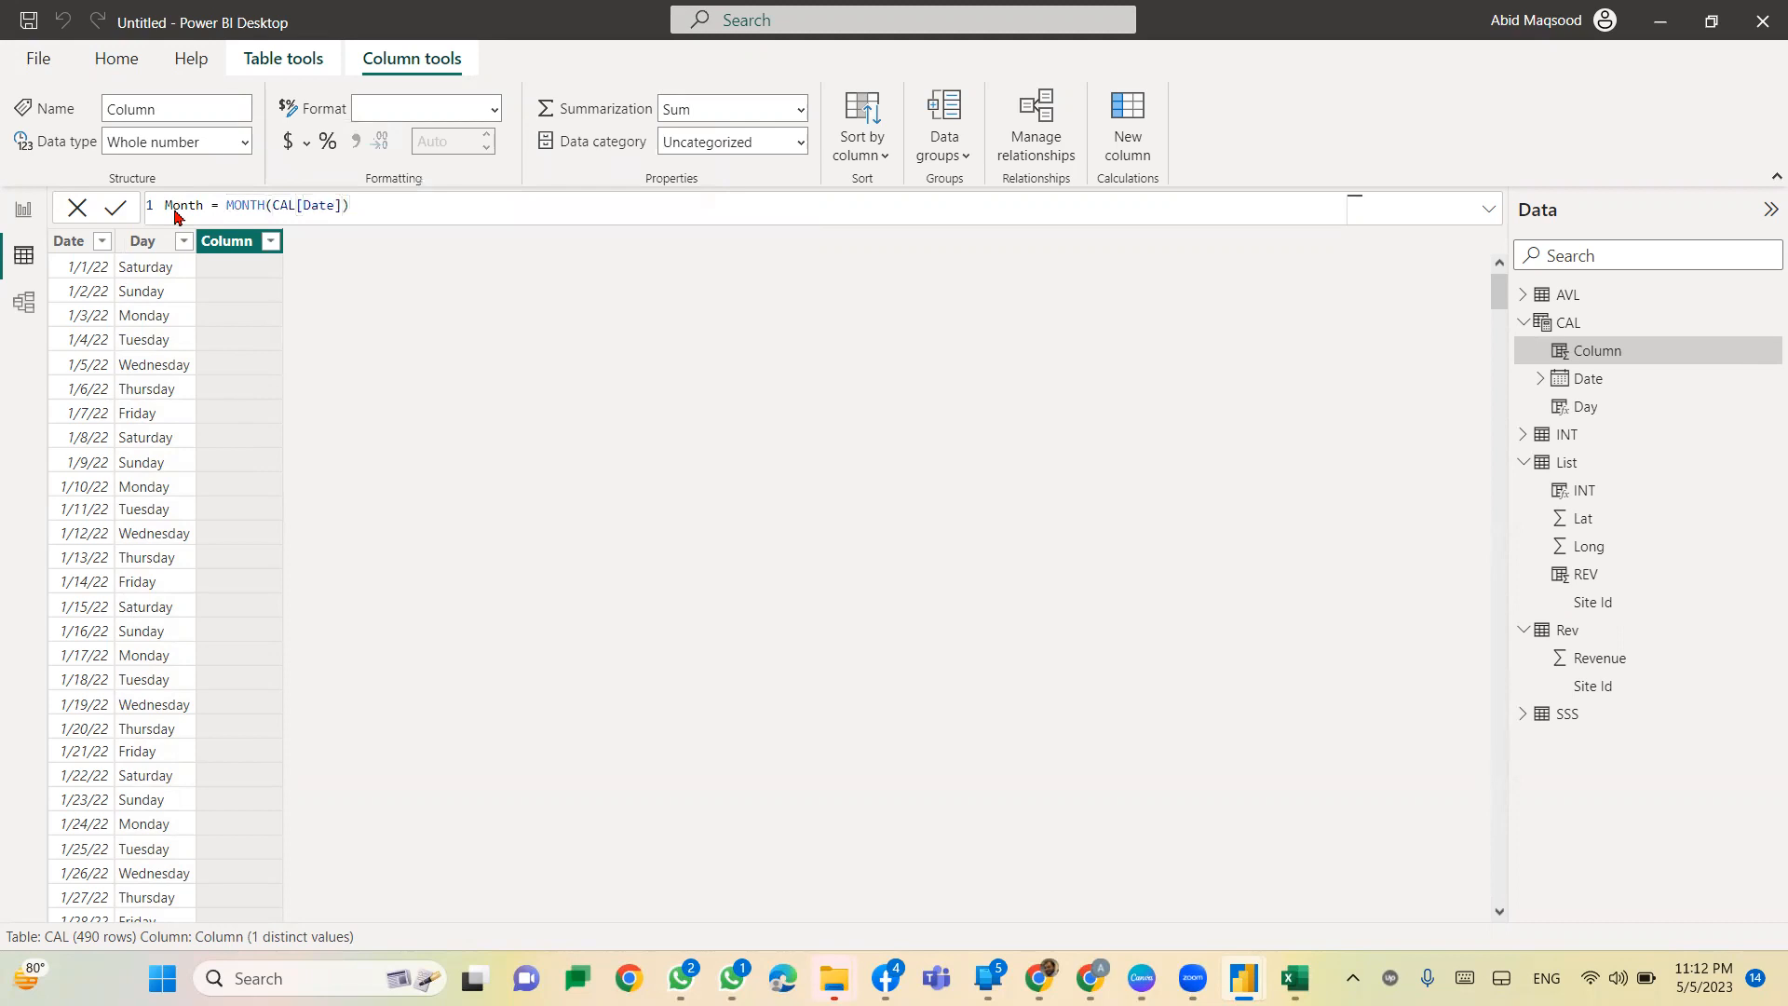
key("Return")
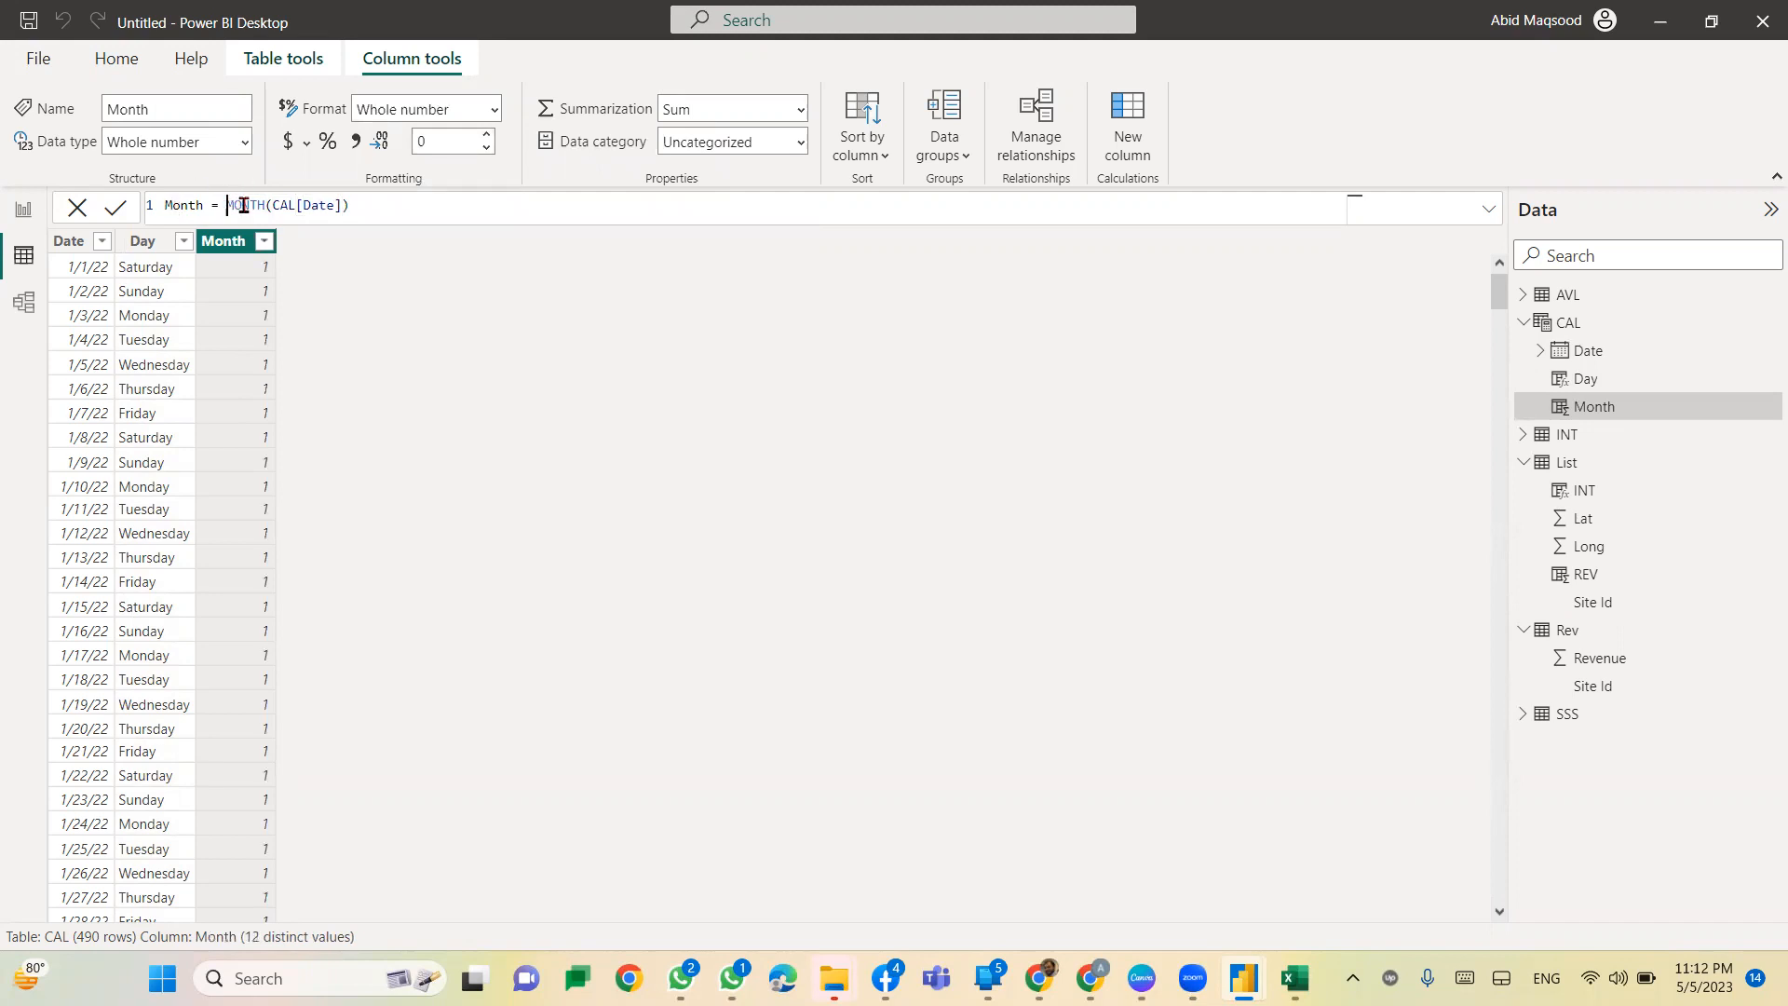
Step: Replace the Month column's expression with FORMAT(CAL[Date],"mmm"), commit it and check the column's list of distinct values
left_click_drag(227, 204, 583, 199)
type("FORMAT(")
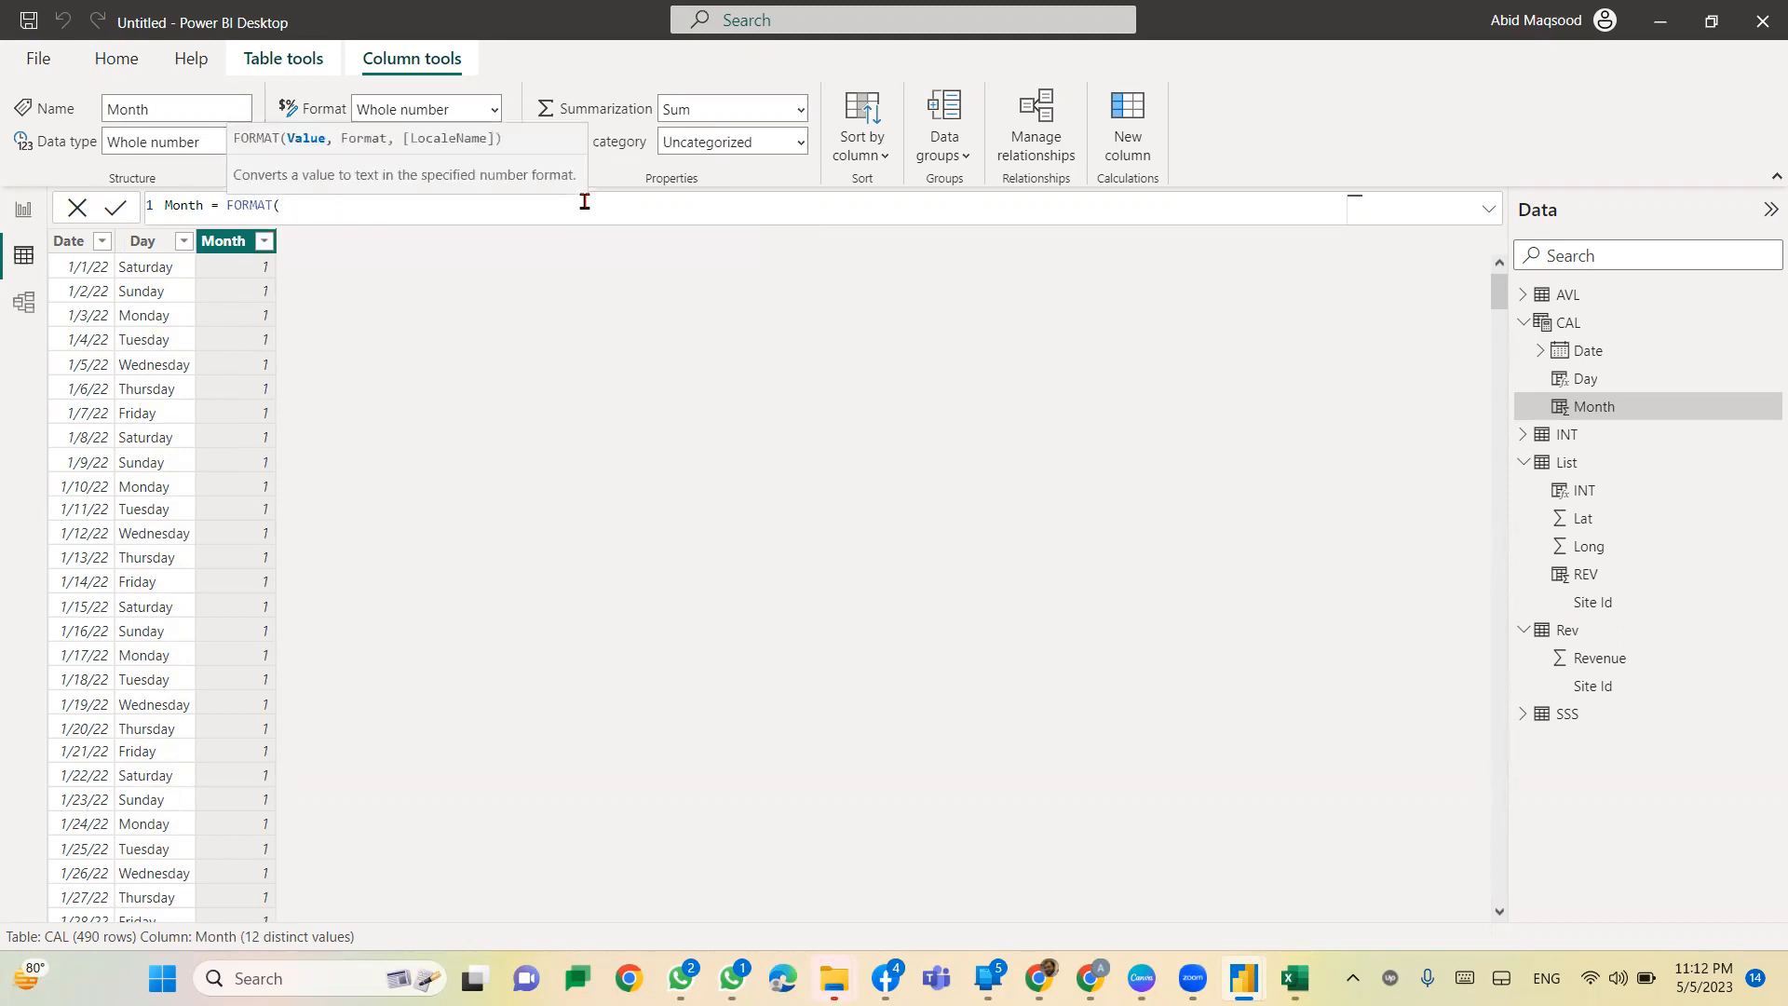
type("CAL[Date]")
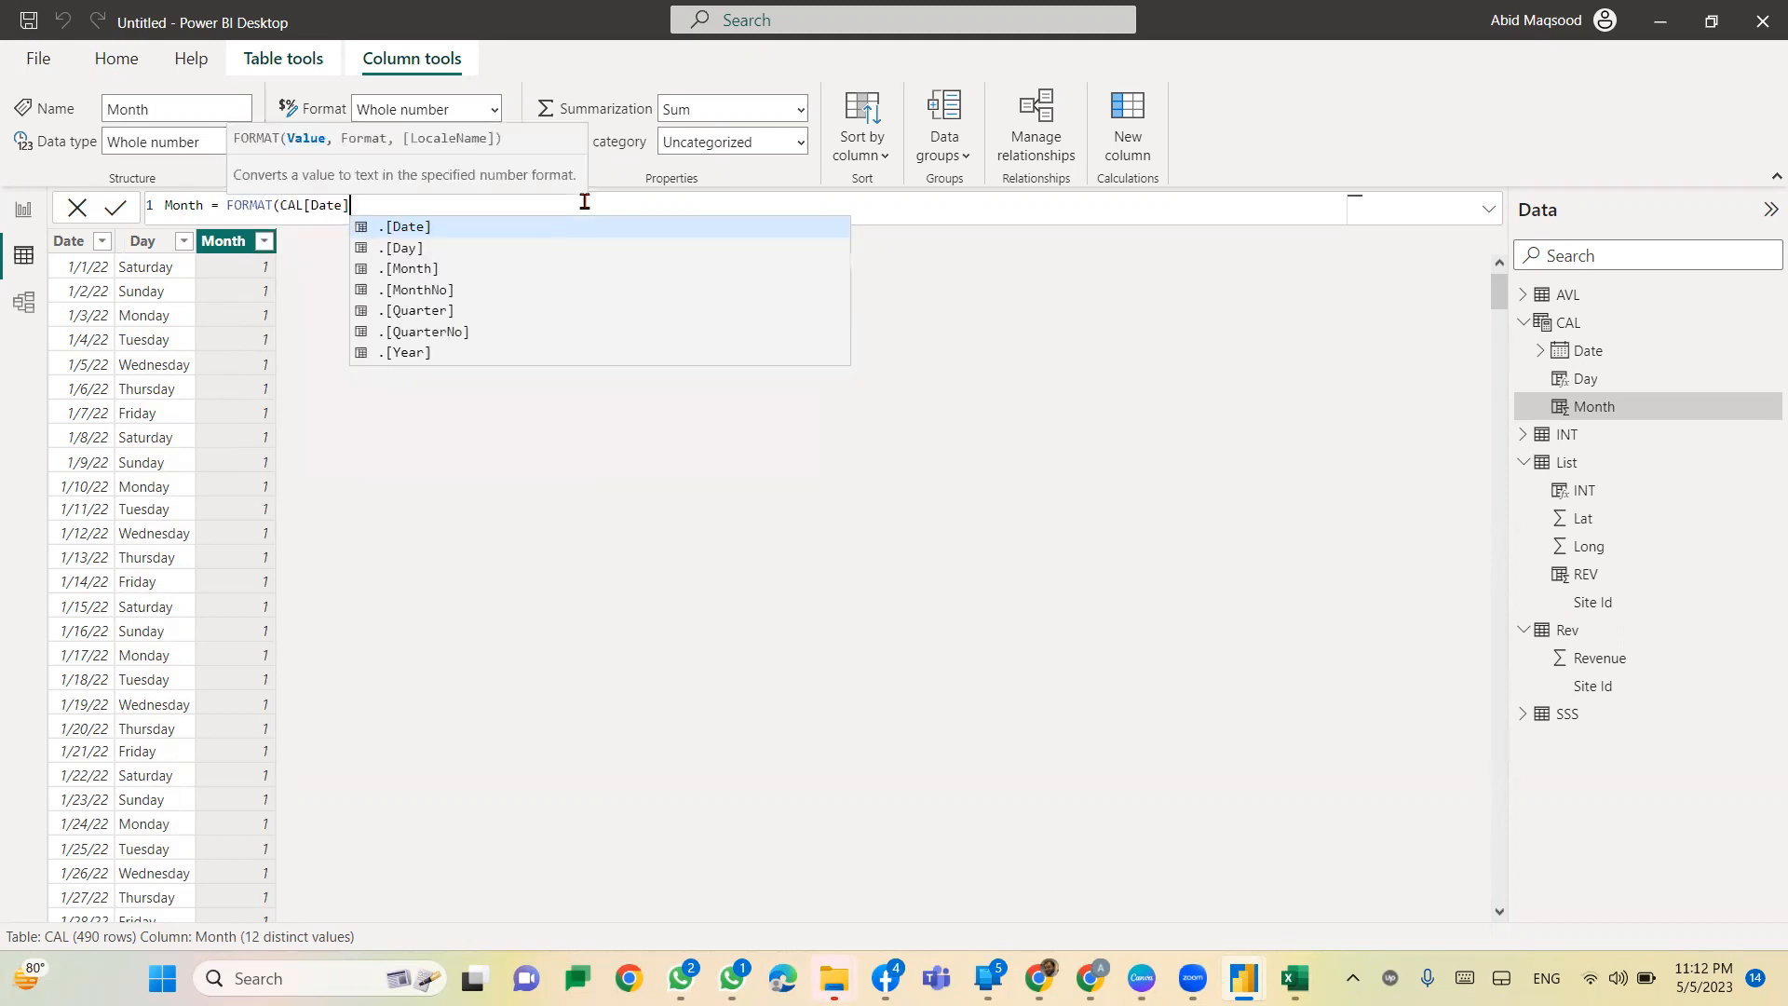
type(",\"")
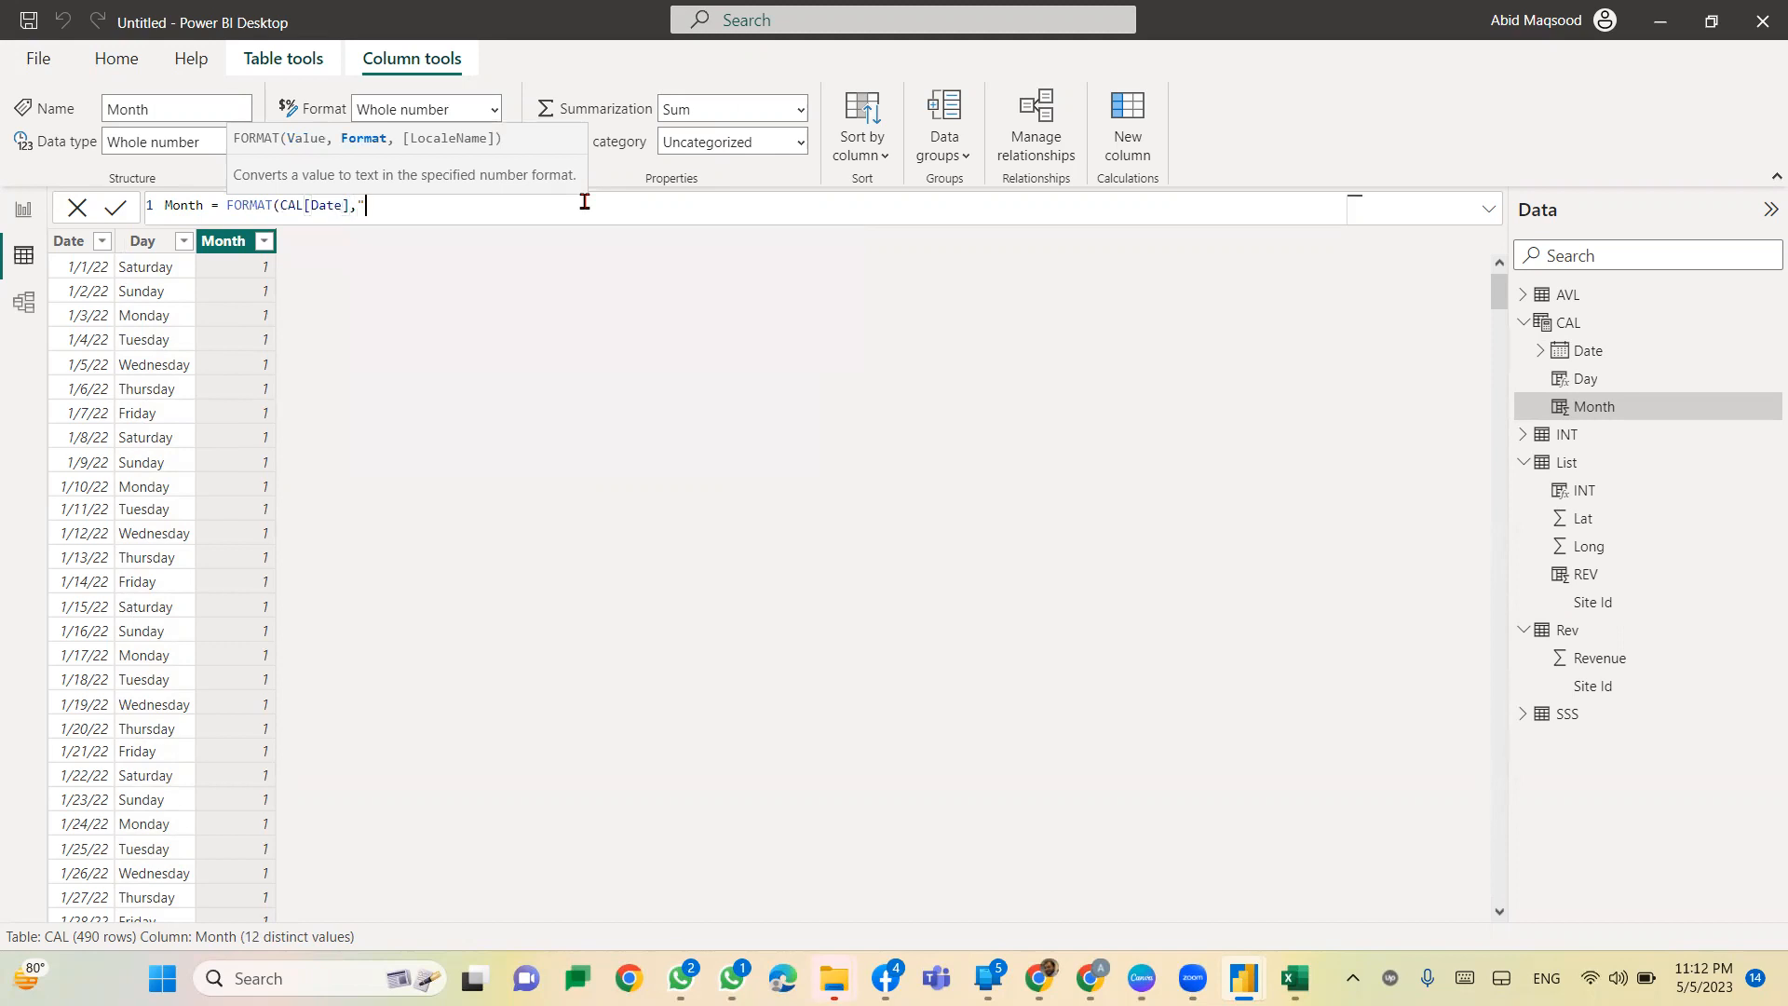
type("mmm\")")
key("Return")
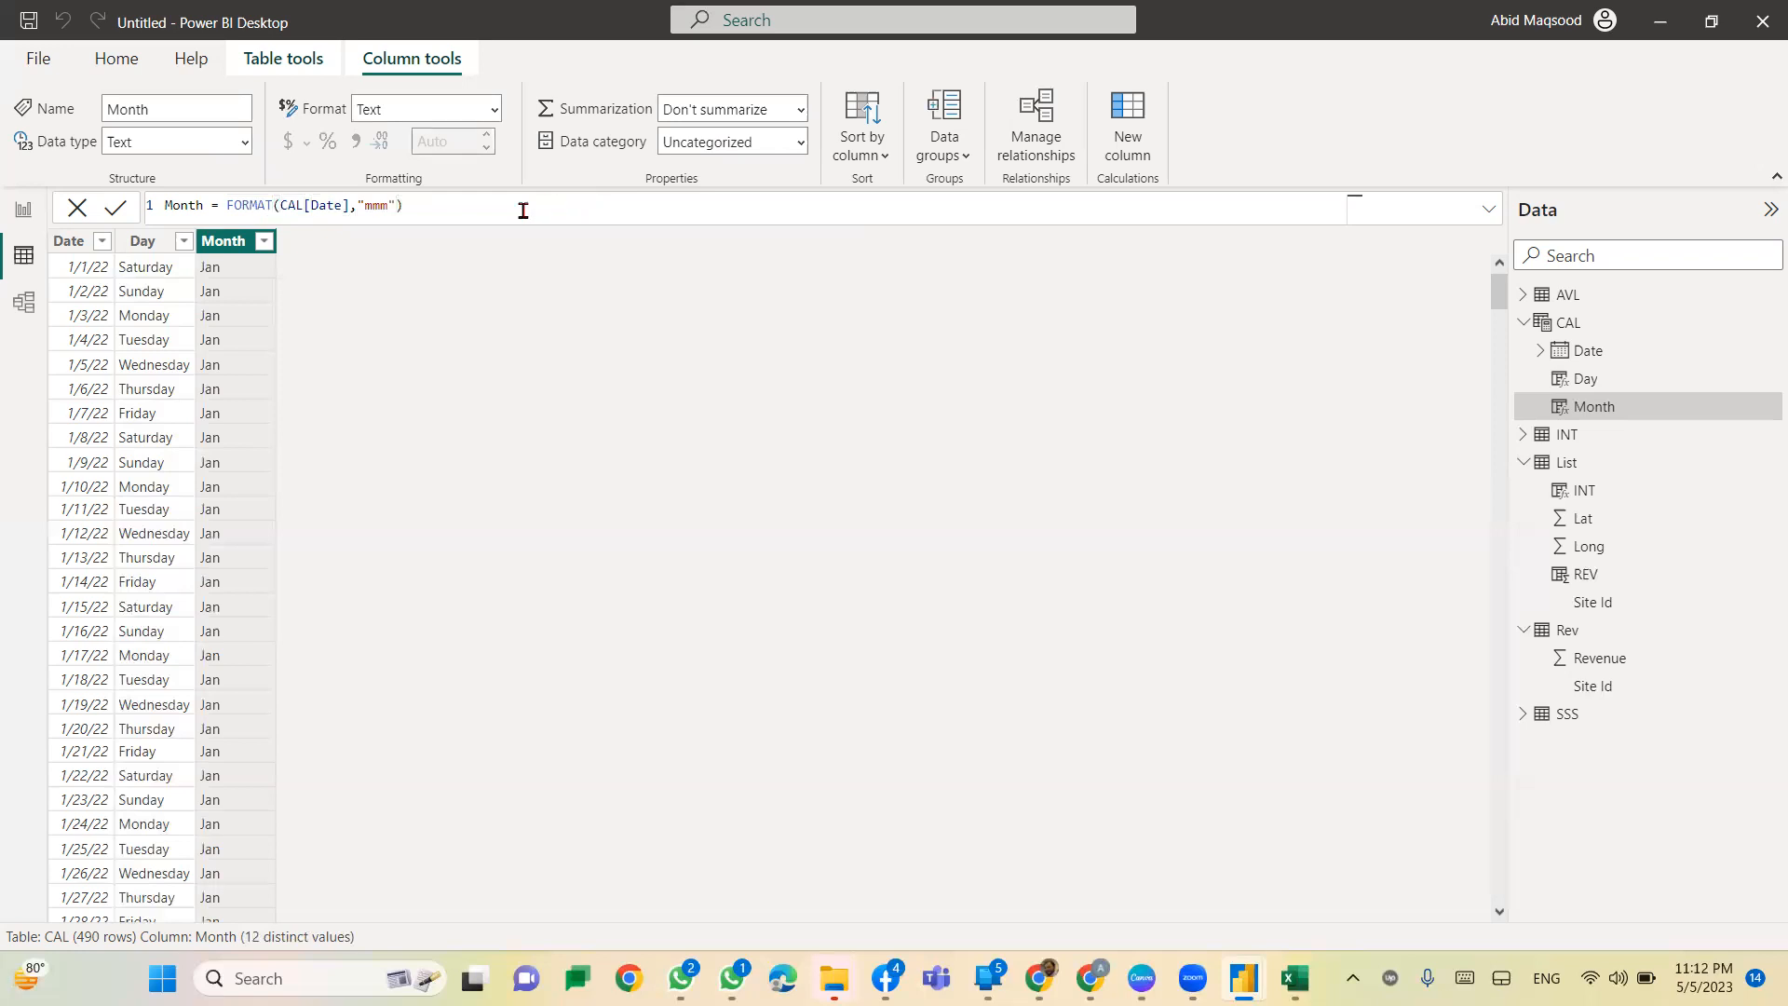
left_click(264, 241)
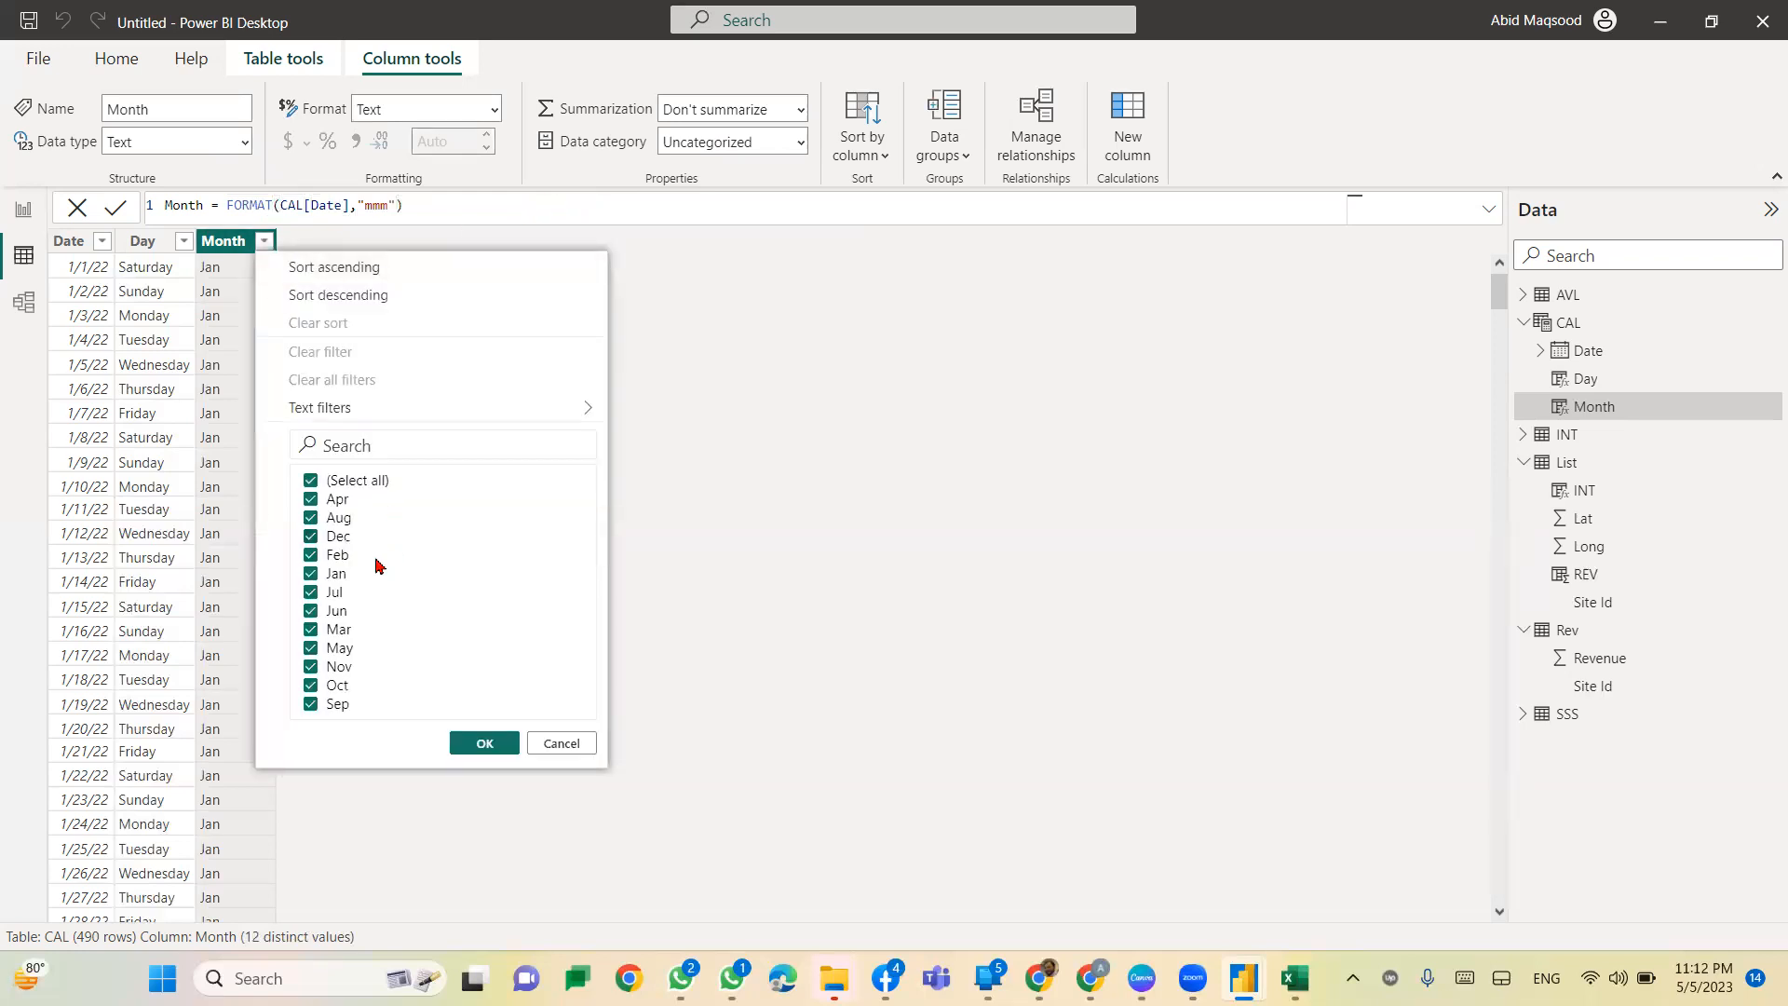
left_click(703, 447)
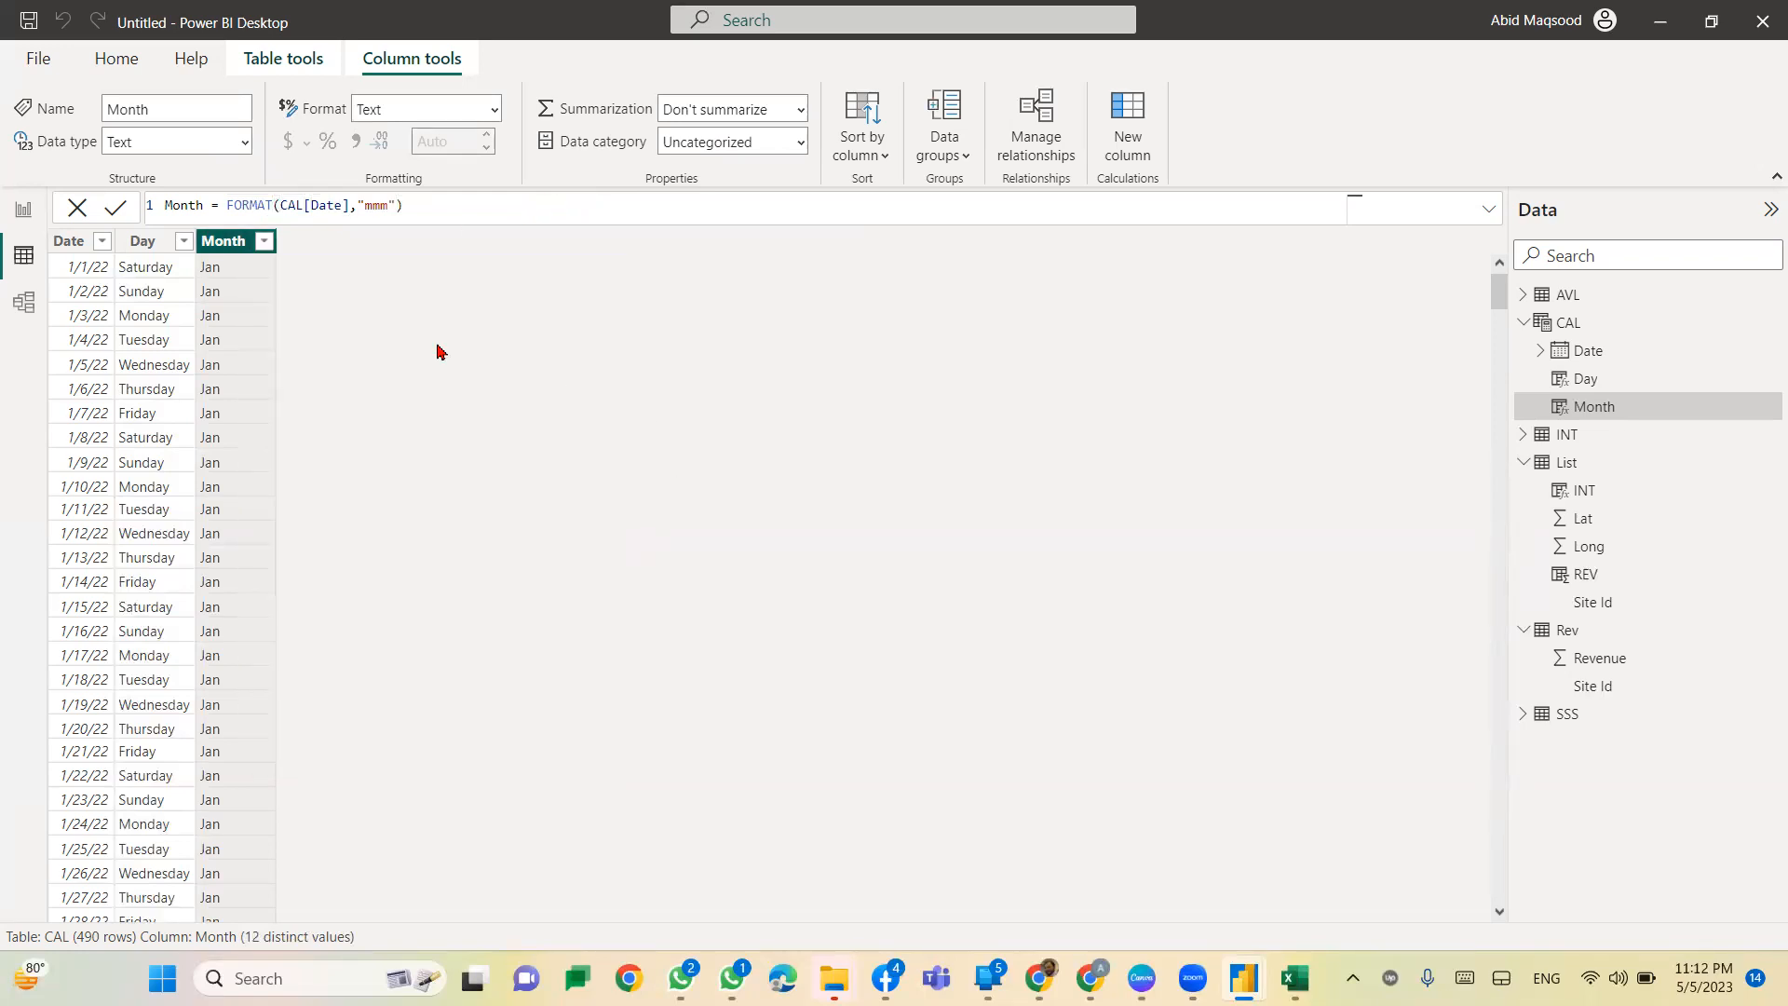
Step: Change the format string in the Month formula to "mmmm" for full month names and commit it
left_click(396, 205)
type("m")
key("Return")
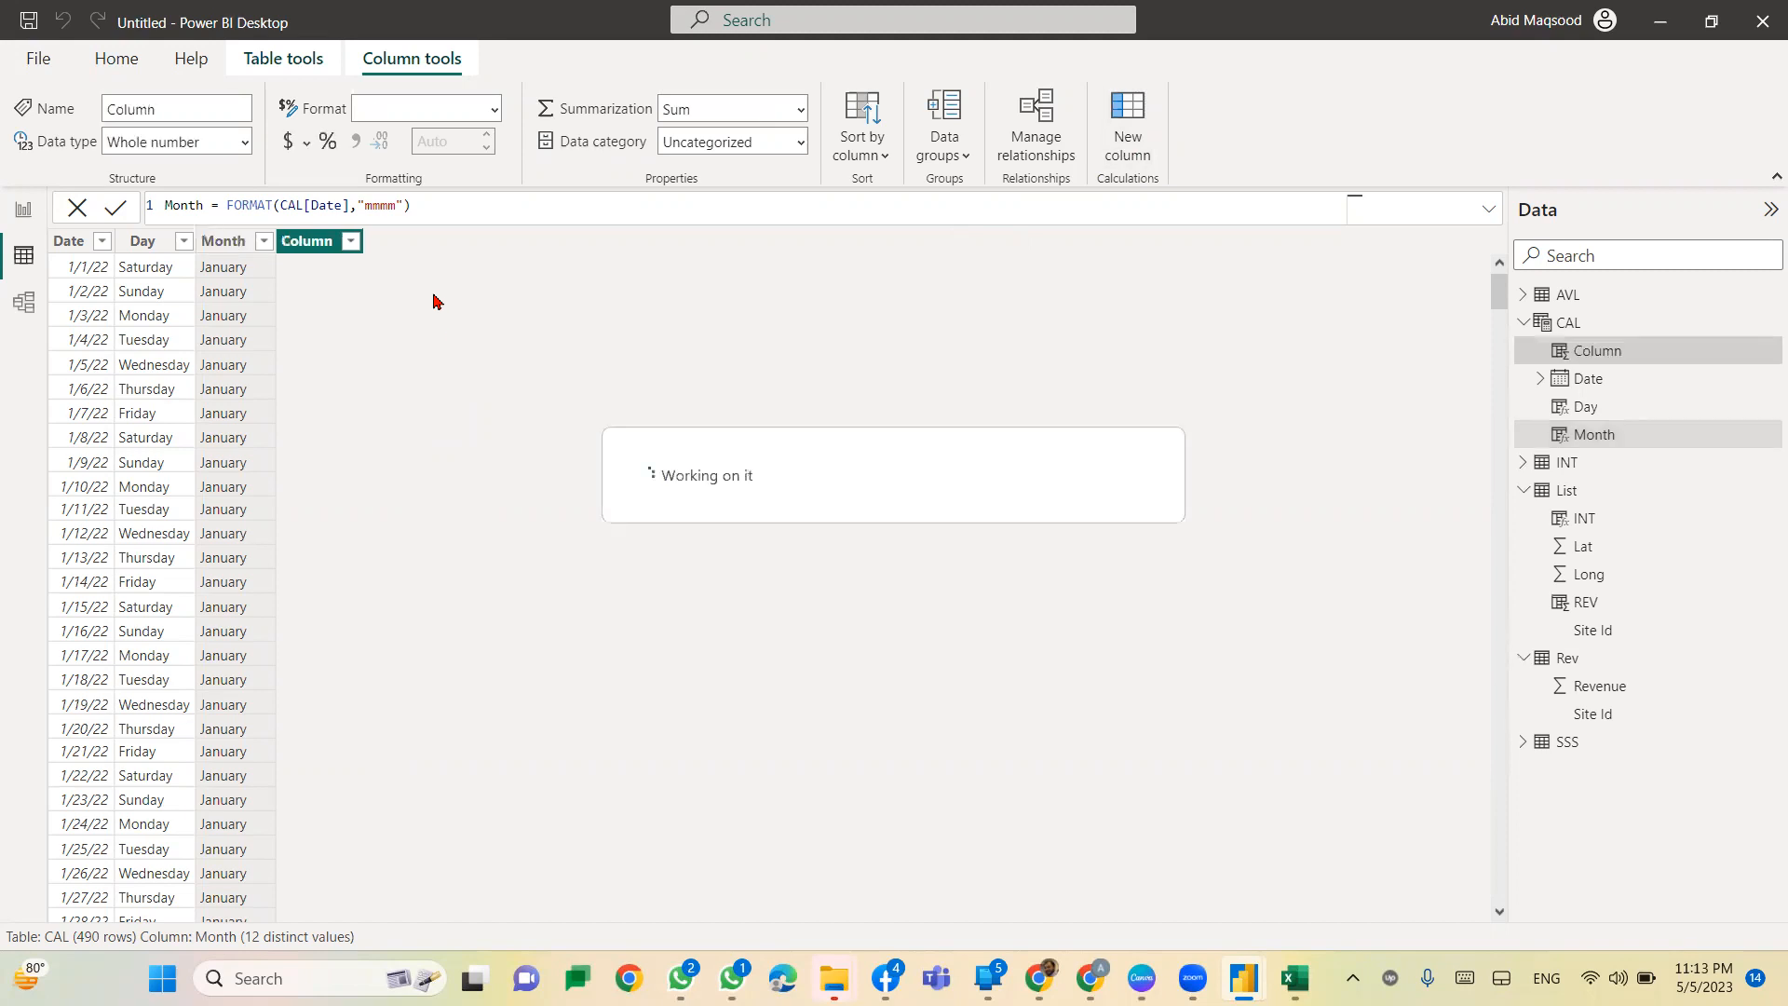
Step: Add a calculated column named QTR to the CAL table, defined as QUARTER(CAL[Date]), and commit the formula
double_click(189, 214)
type("QTR = ")
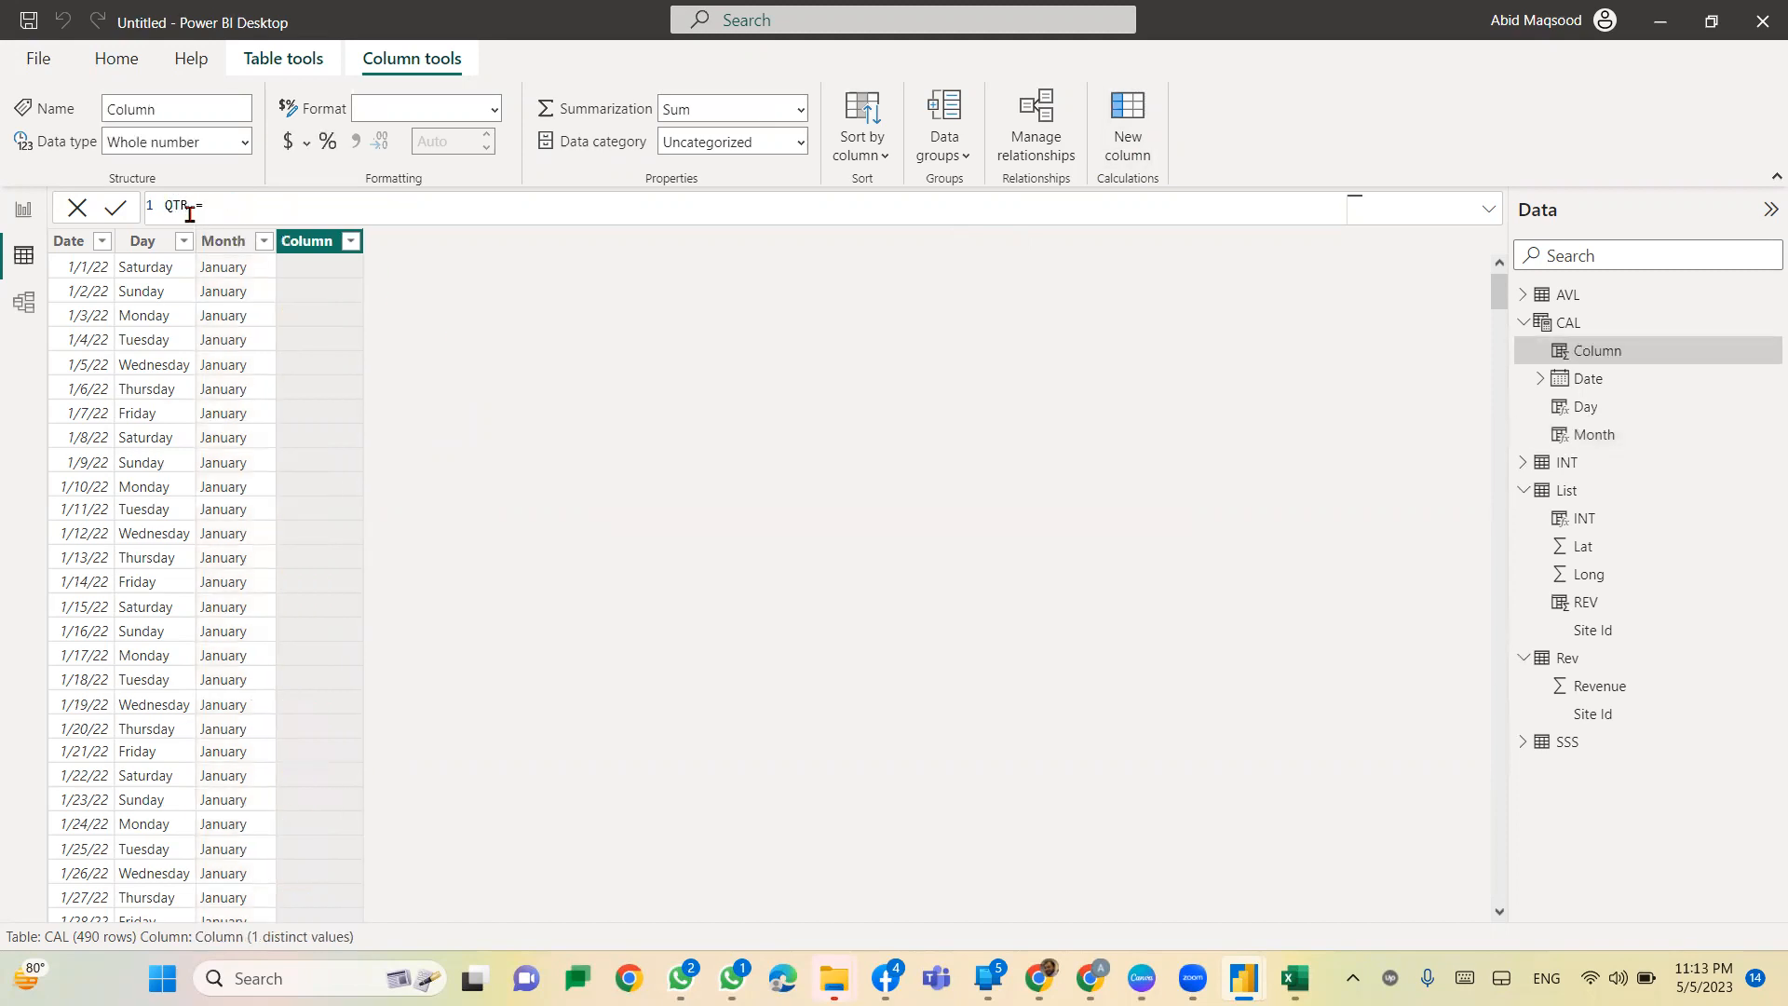
type("q")
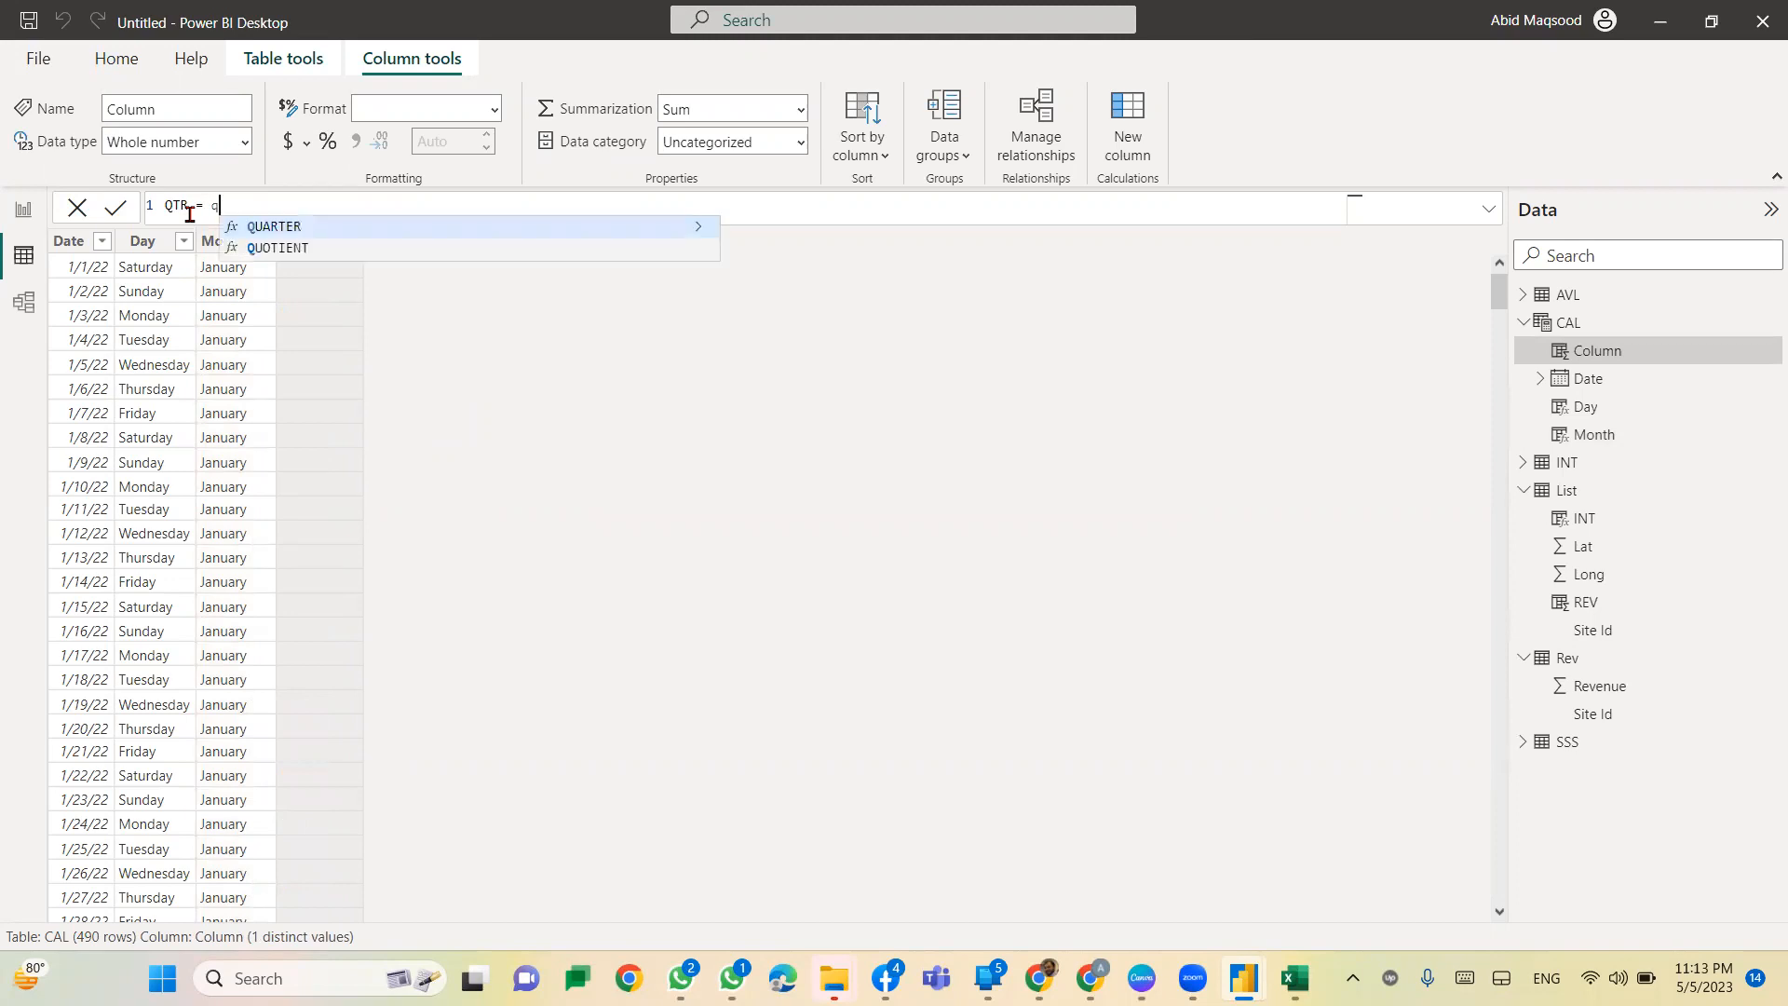
key("Tab")
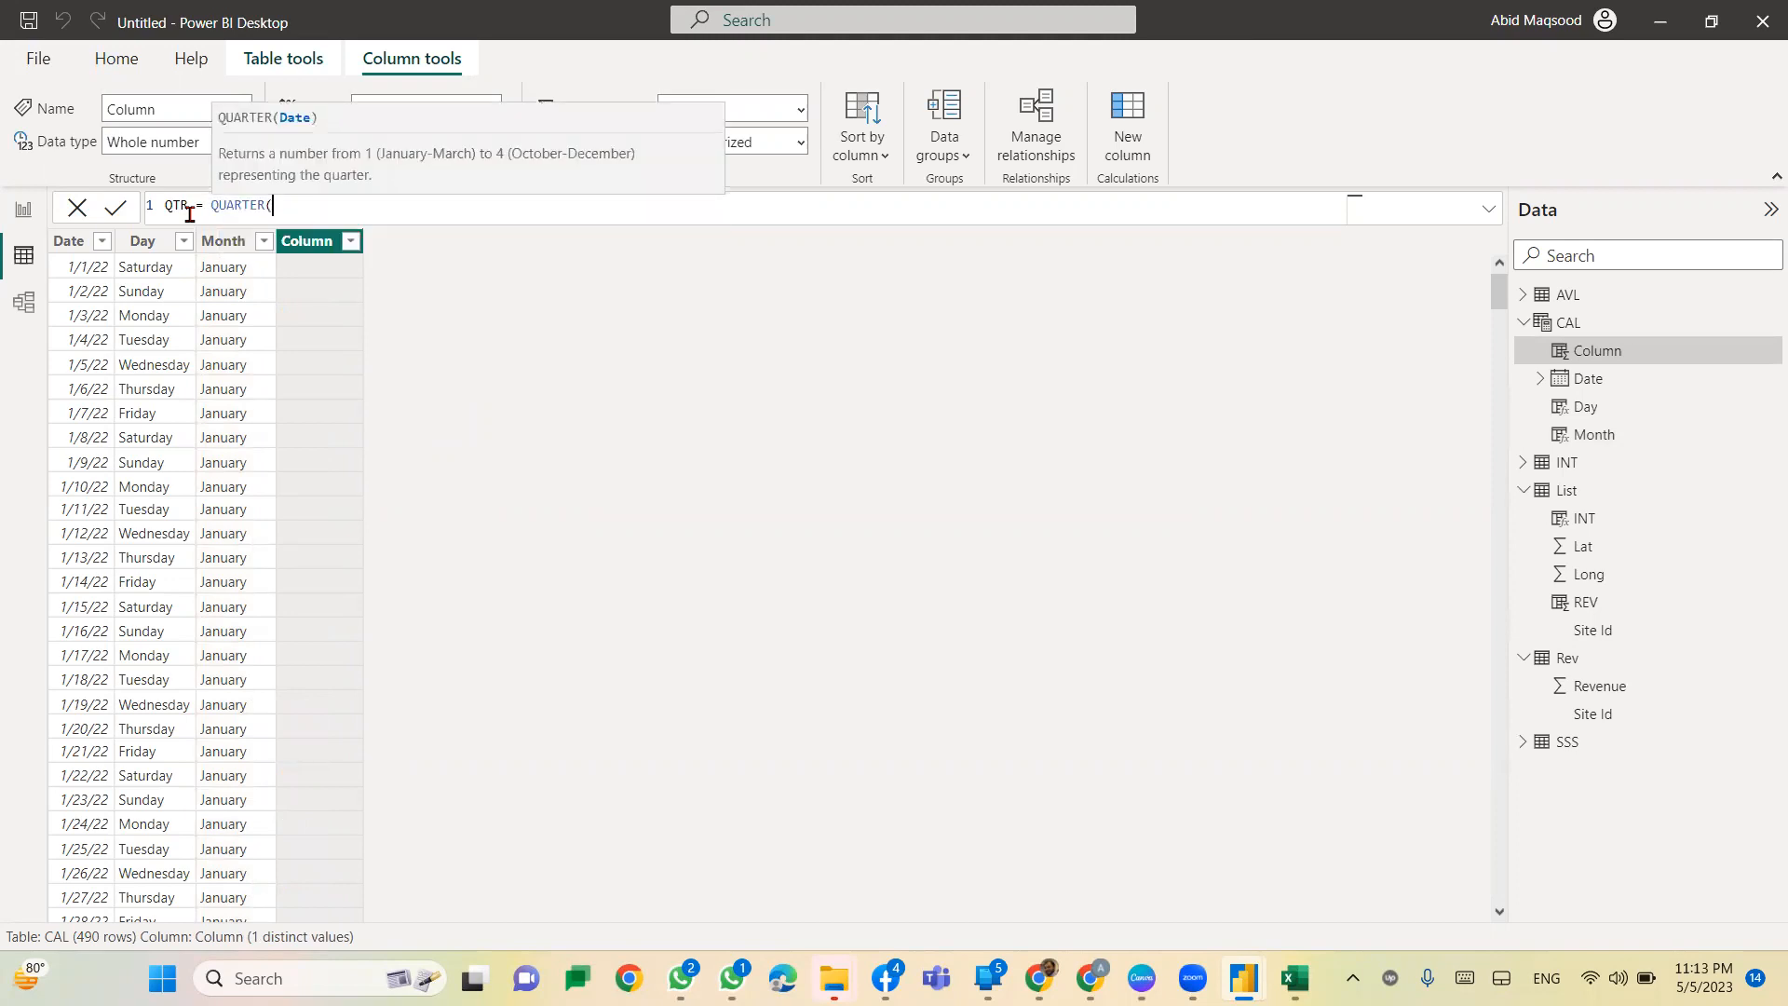
type("date")
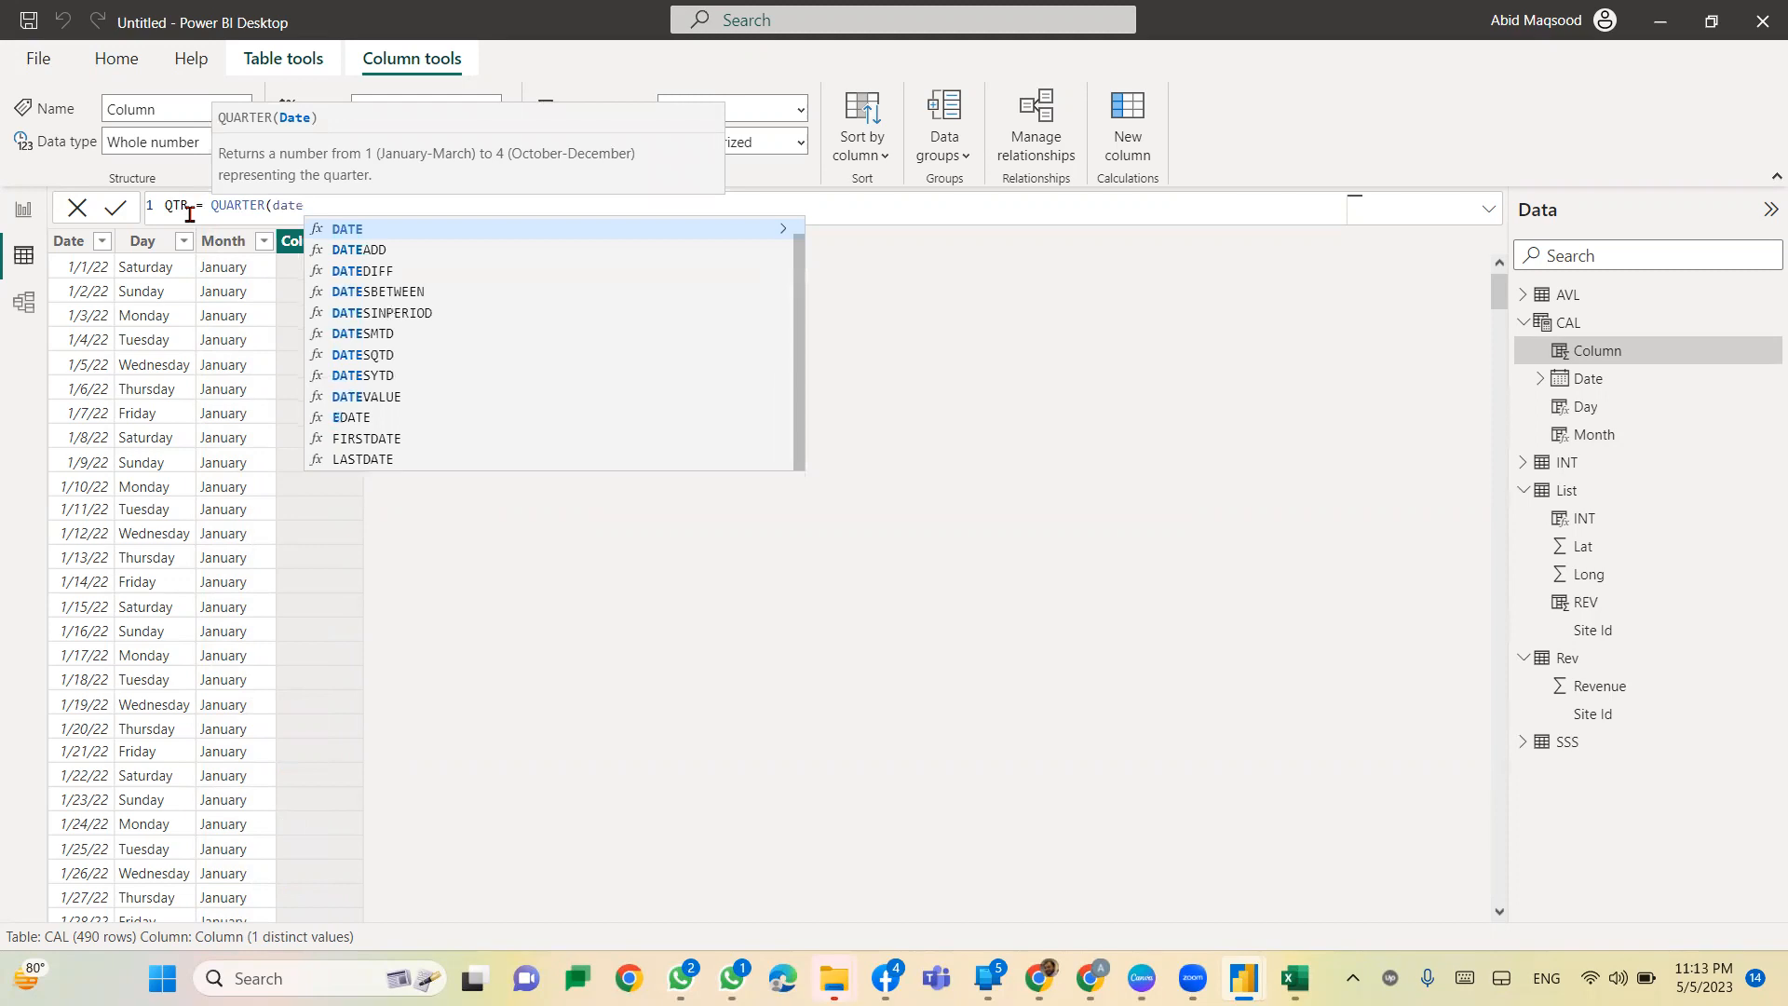
key("Tab")
type(")")
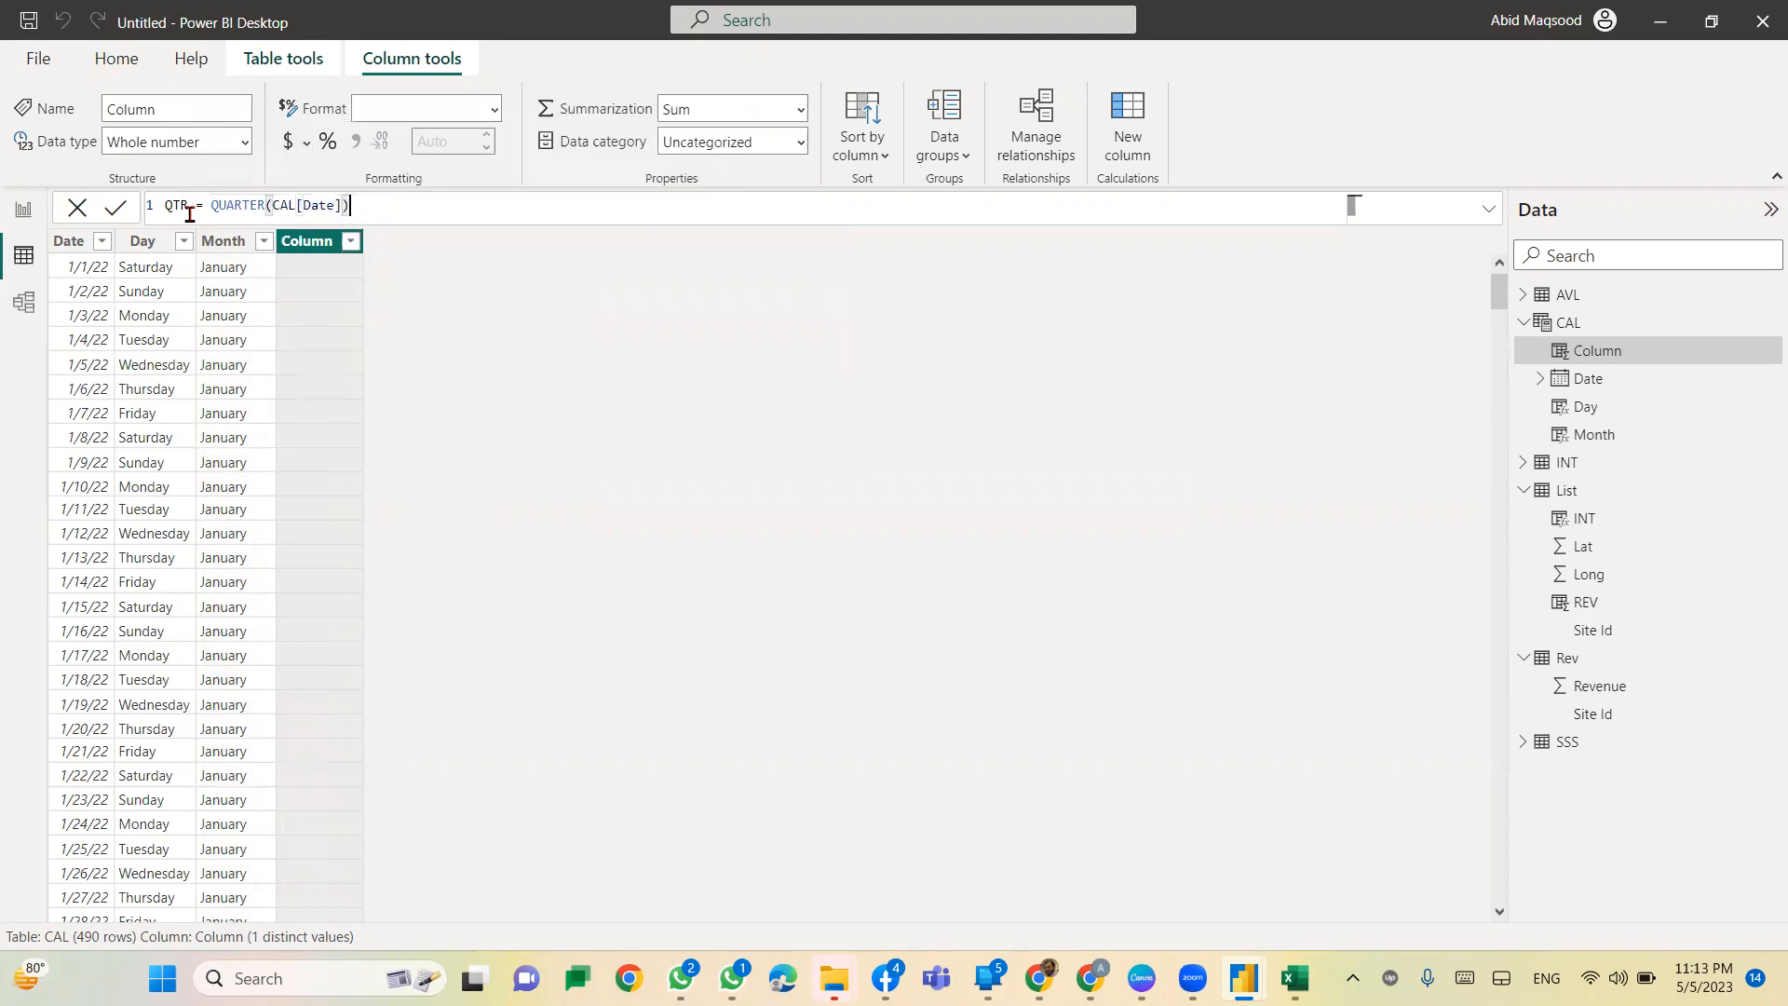
key("Return")
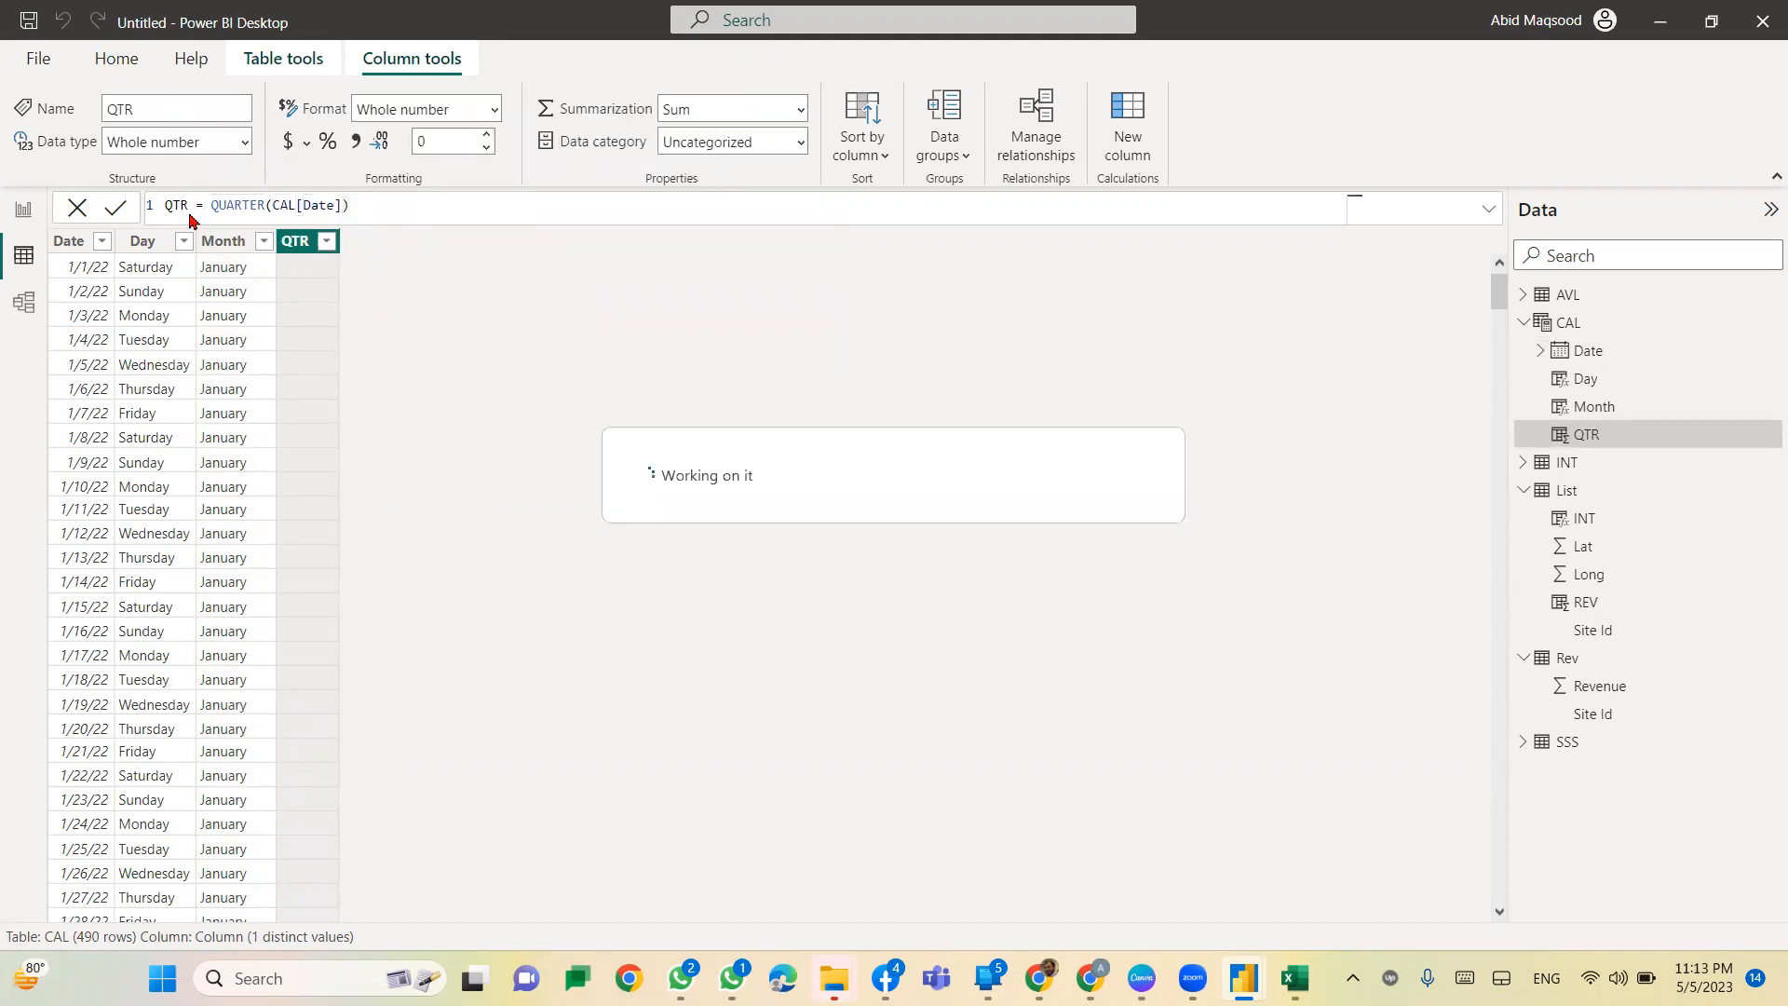
Step: Check the distinct values of the QTR column and look over the Month, Day and Date columns
left_click(326, 241)
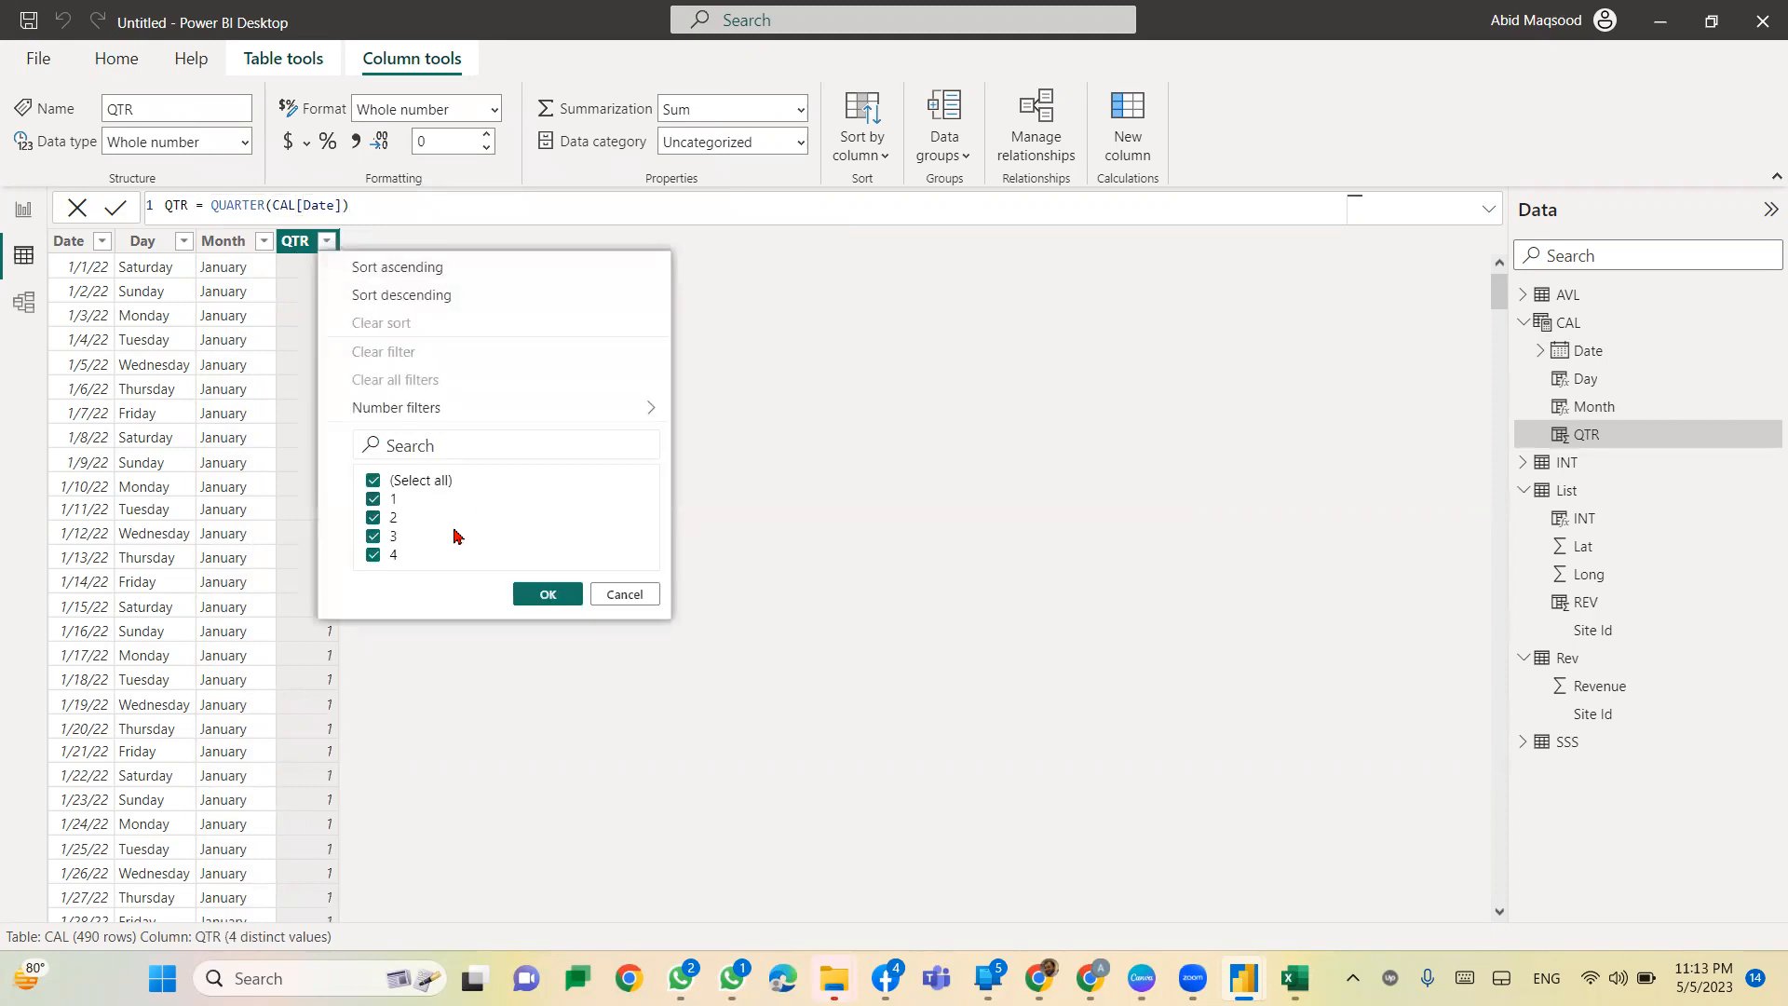
left_click(619, 594)
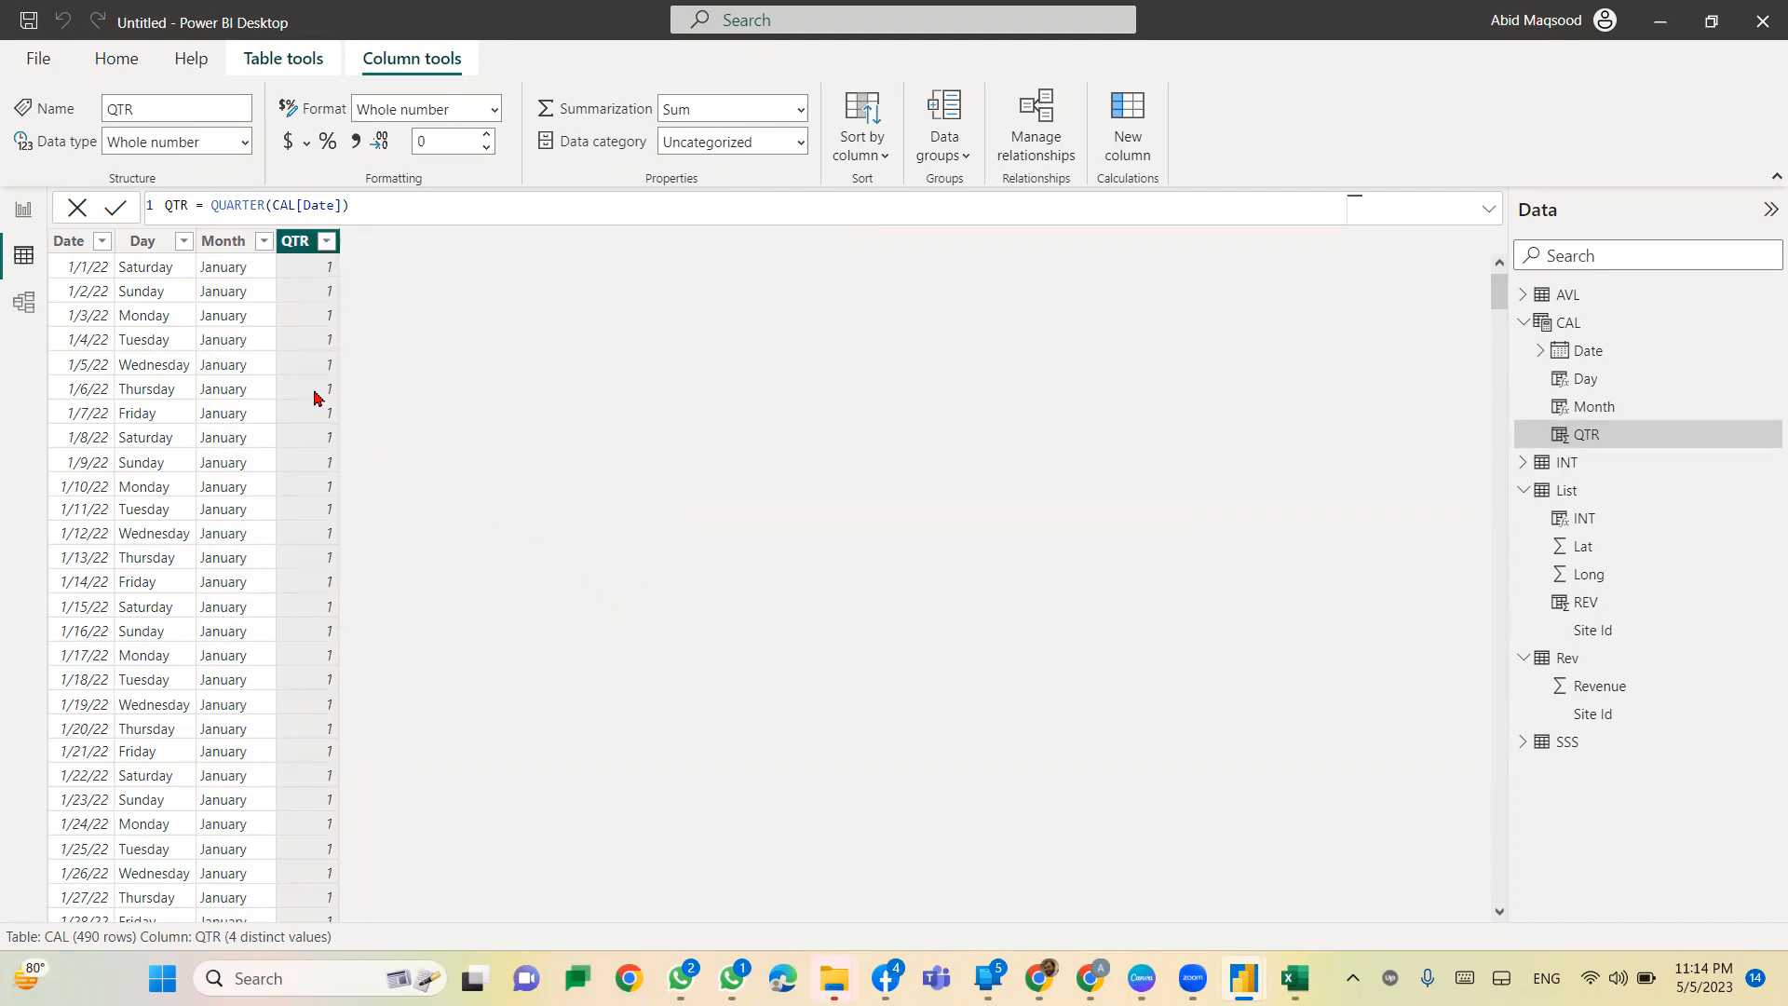
left_click(233, 341)
left_click(151, 341)
left_click(82, 339)
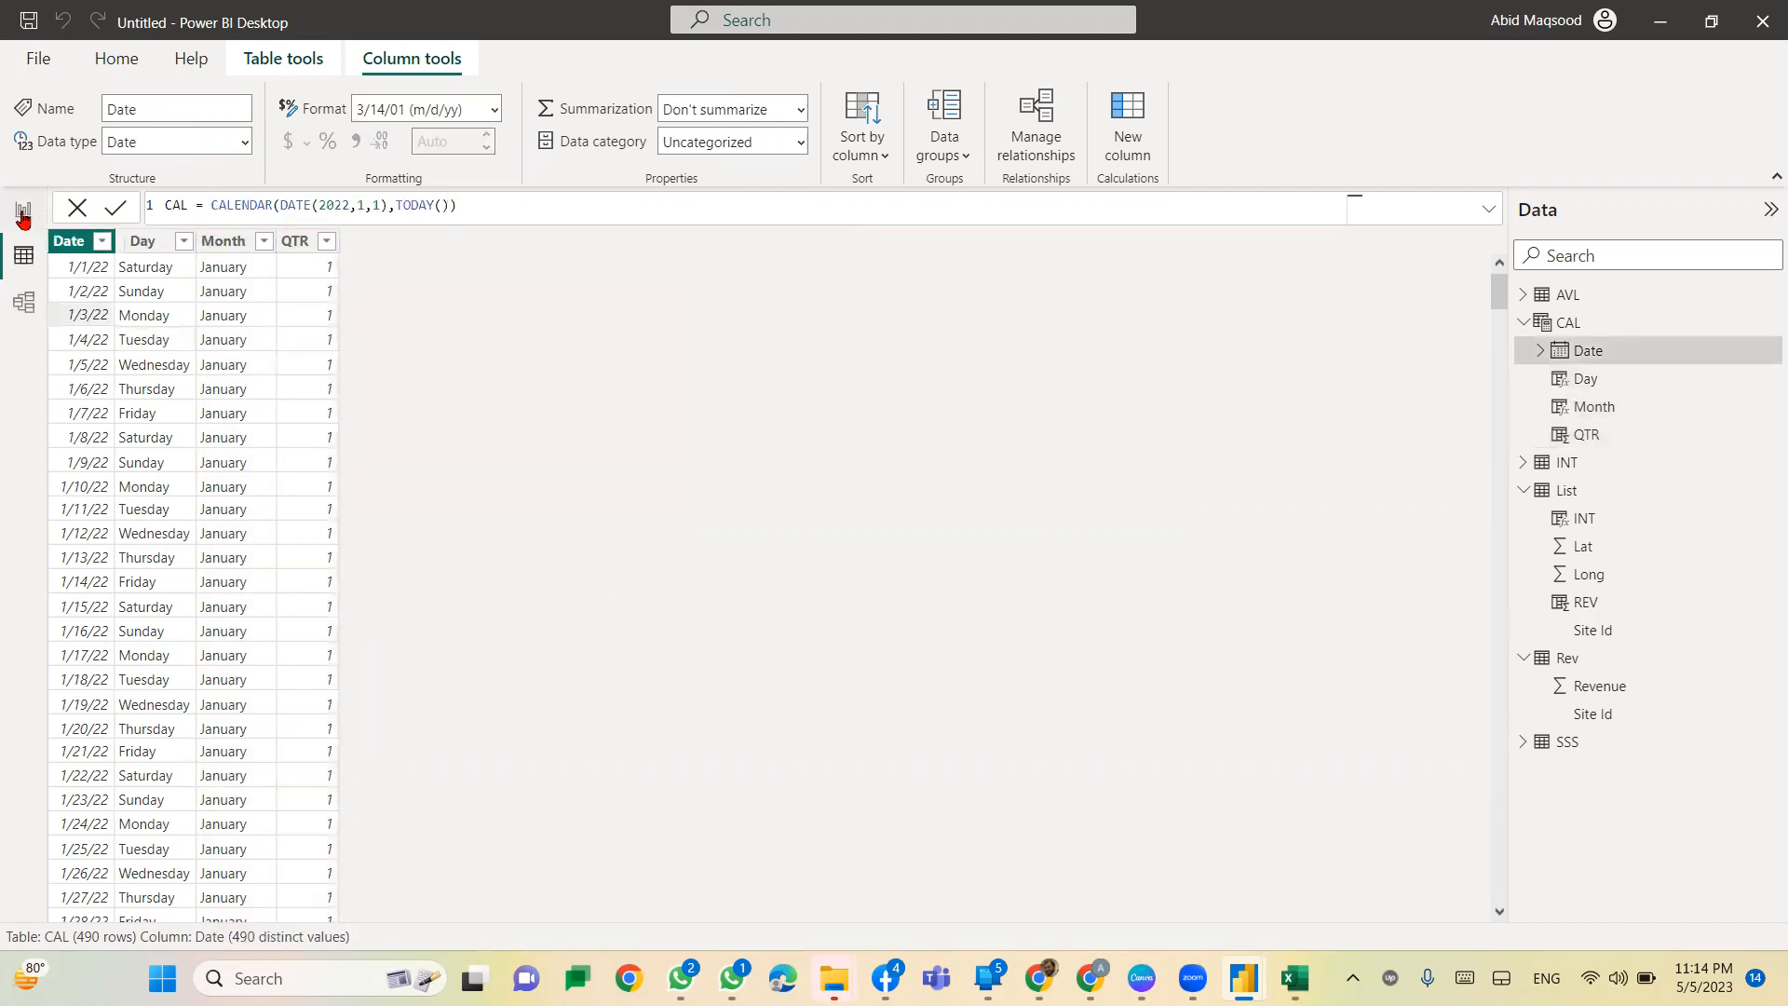
Step: Add a stacked column chart to the report page with the CAL Date field on its X-axis
left_click(23, 208)
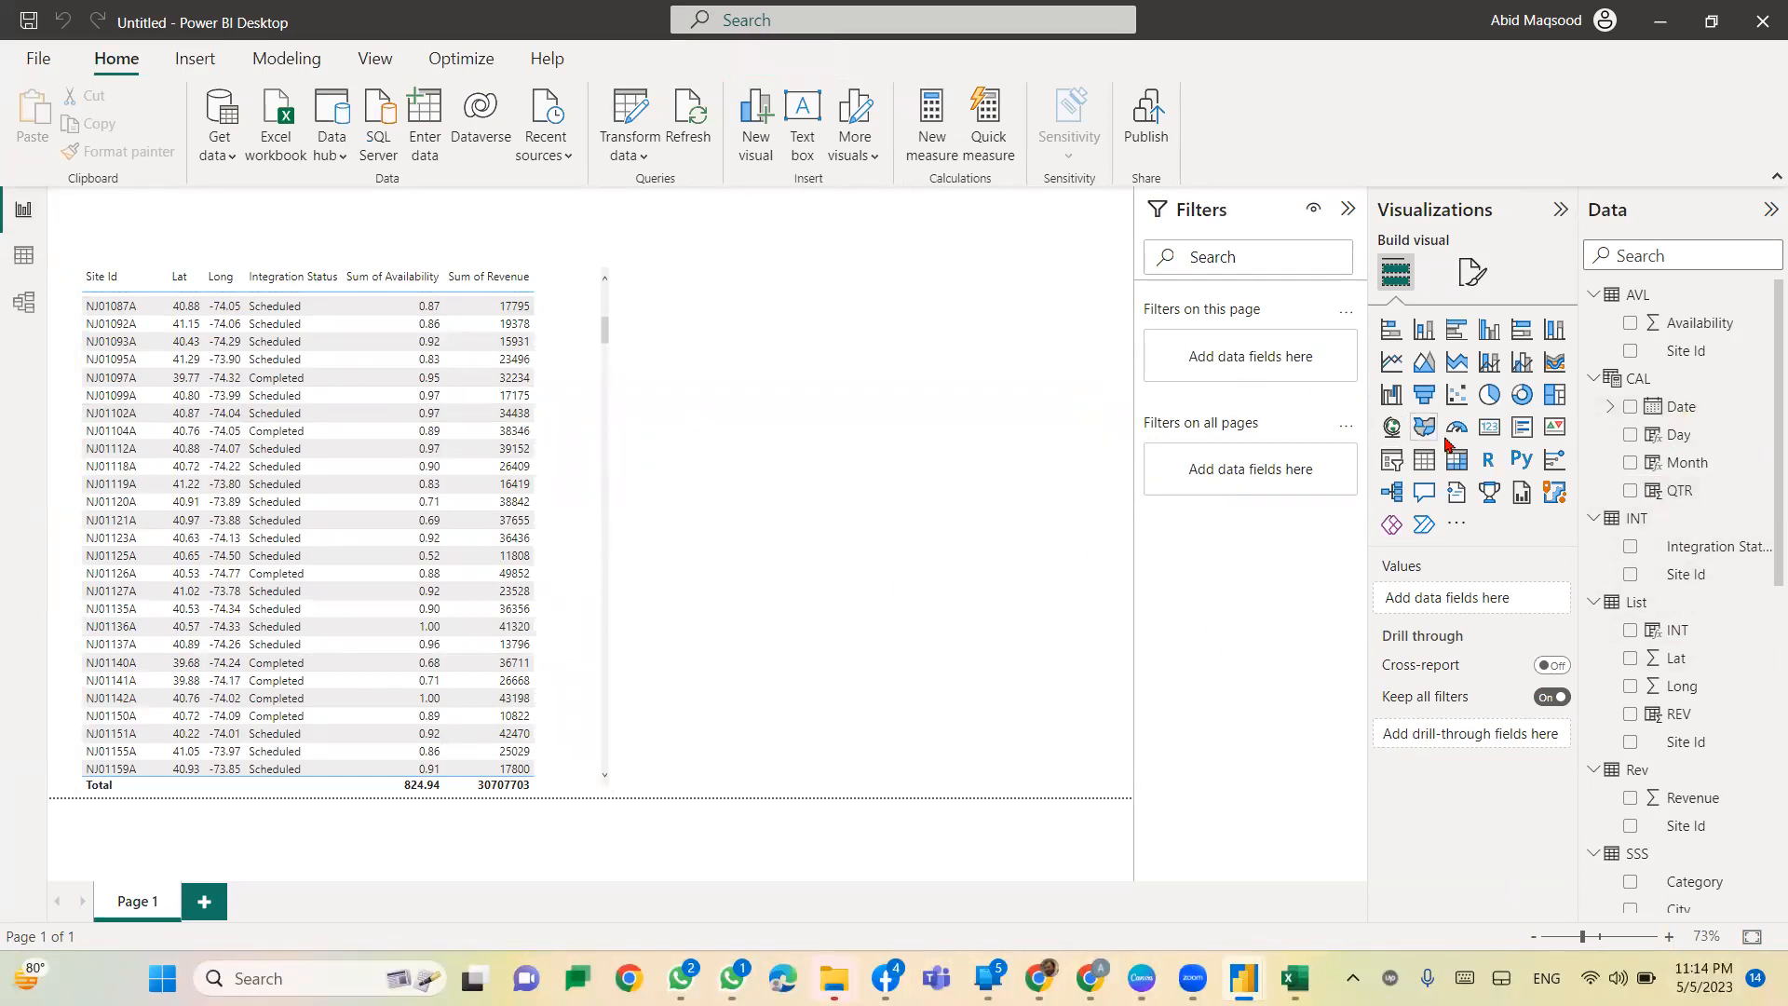
left_click(1423, 329)
left_click_drag(1667, 410, 1445, 606)
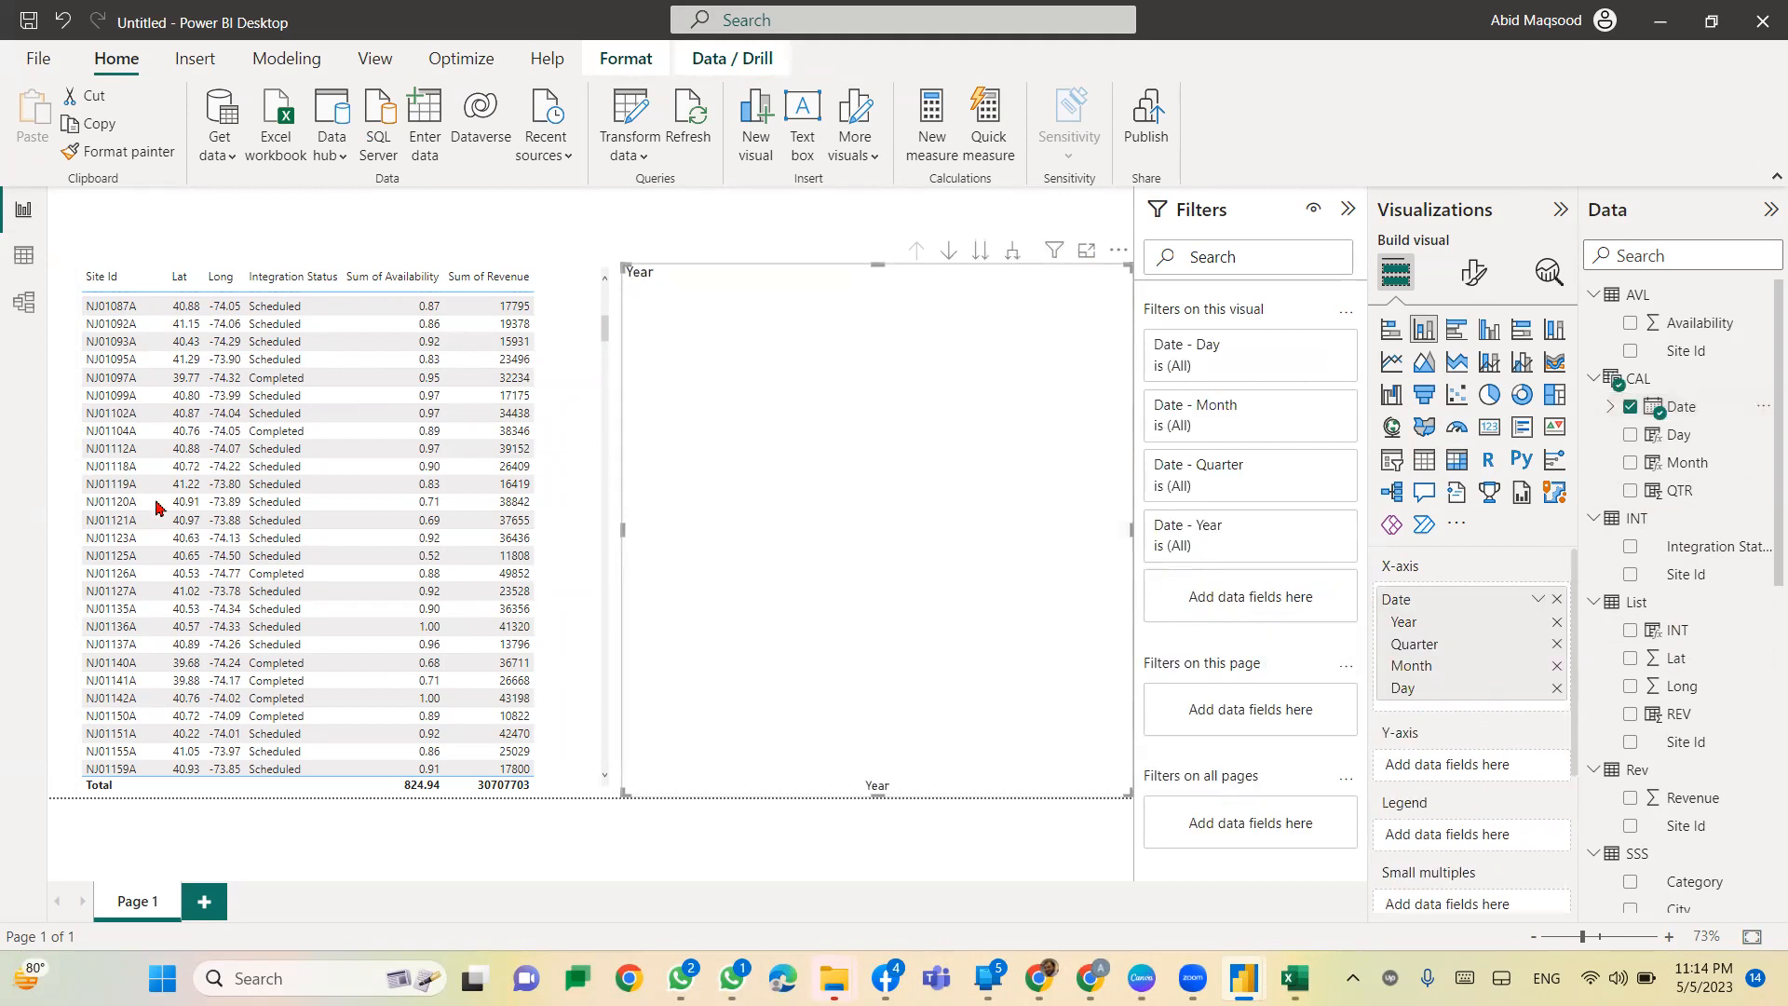
Step: Prefix the CAL table's QTR formula with text so it reads "Q-"&QUARTER(CAL[Date]), and commit it
left_click(22, 266)
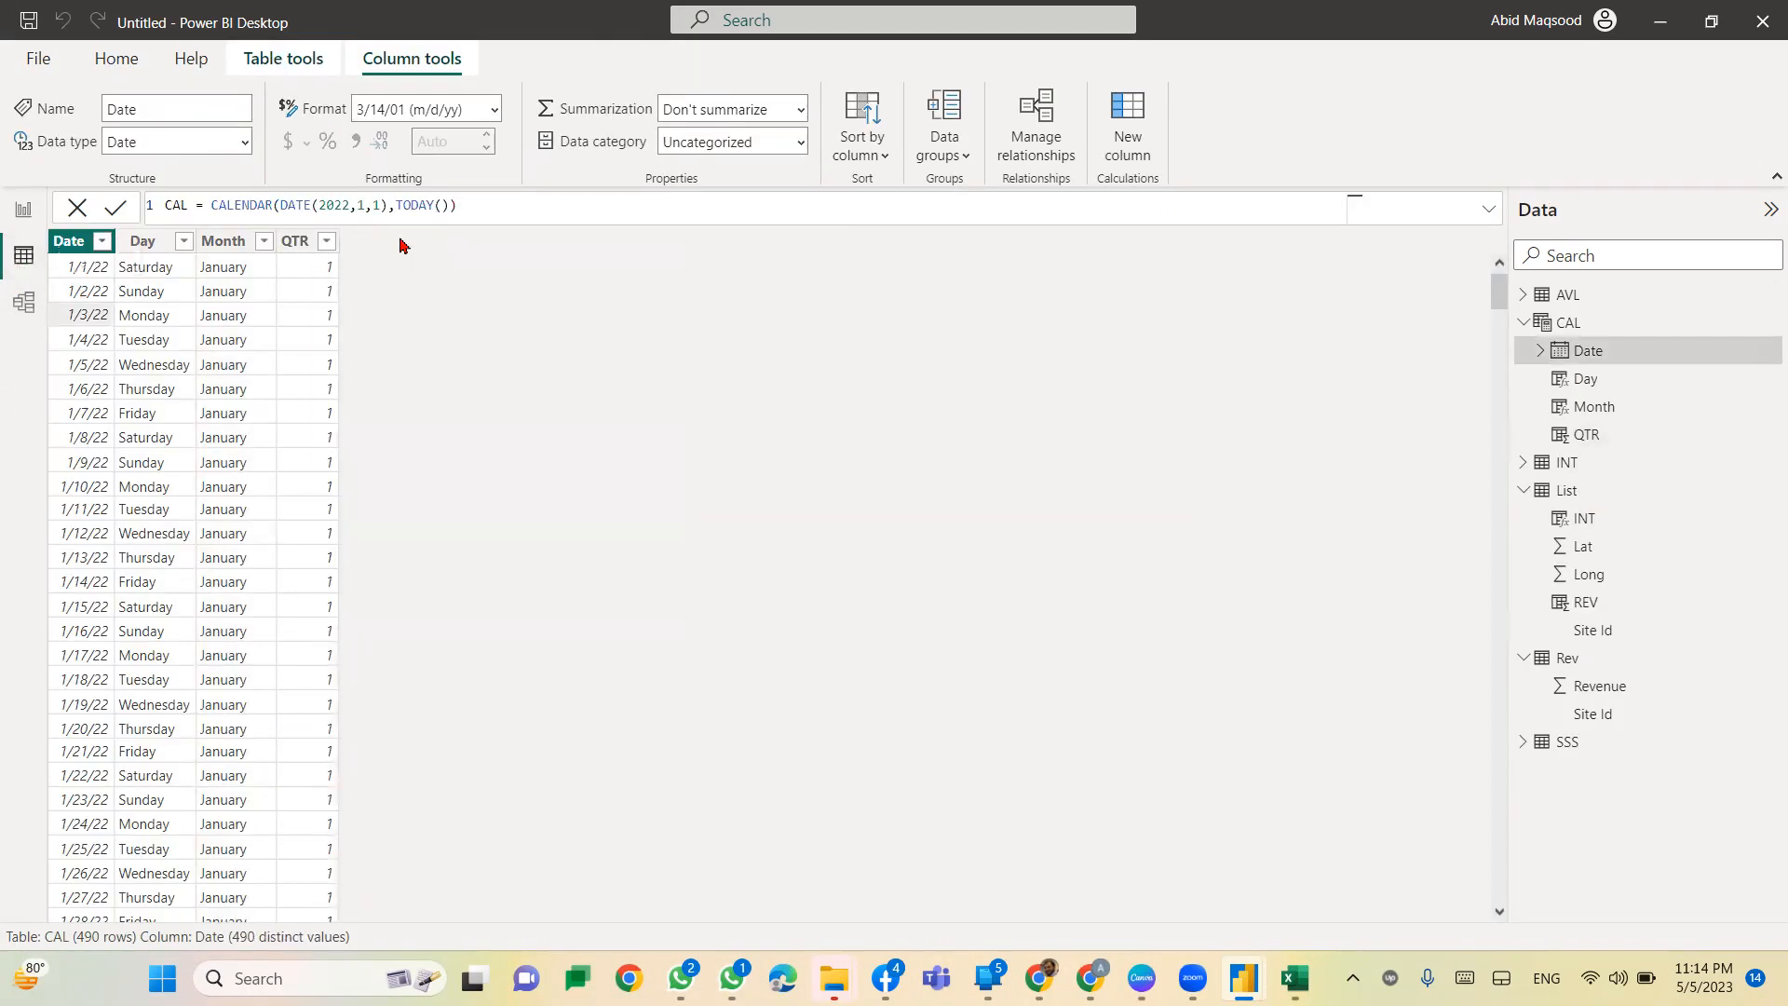
left_click(299, 268)
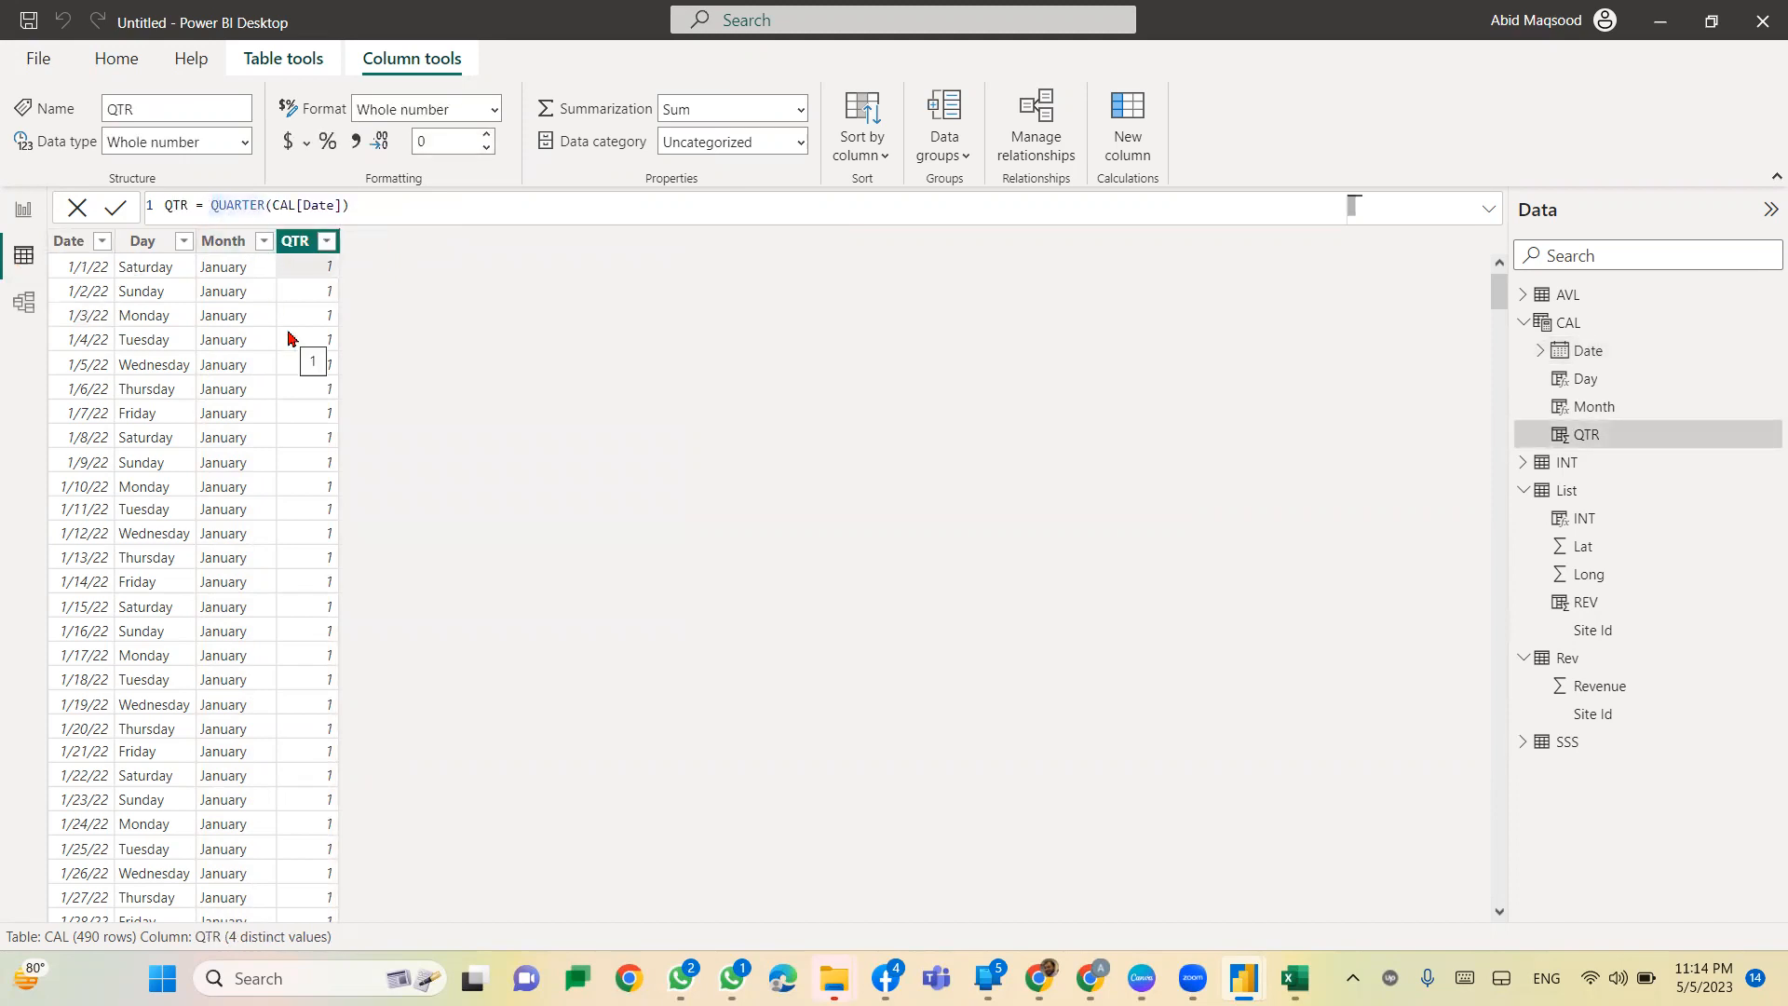
type("\"Q-\"")
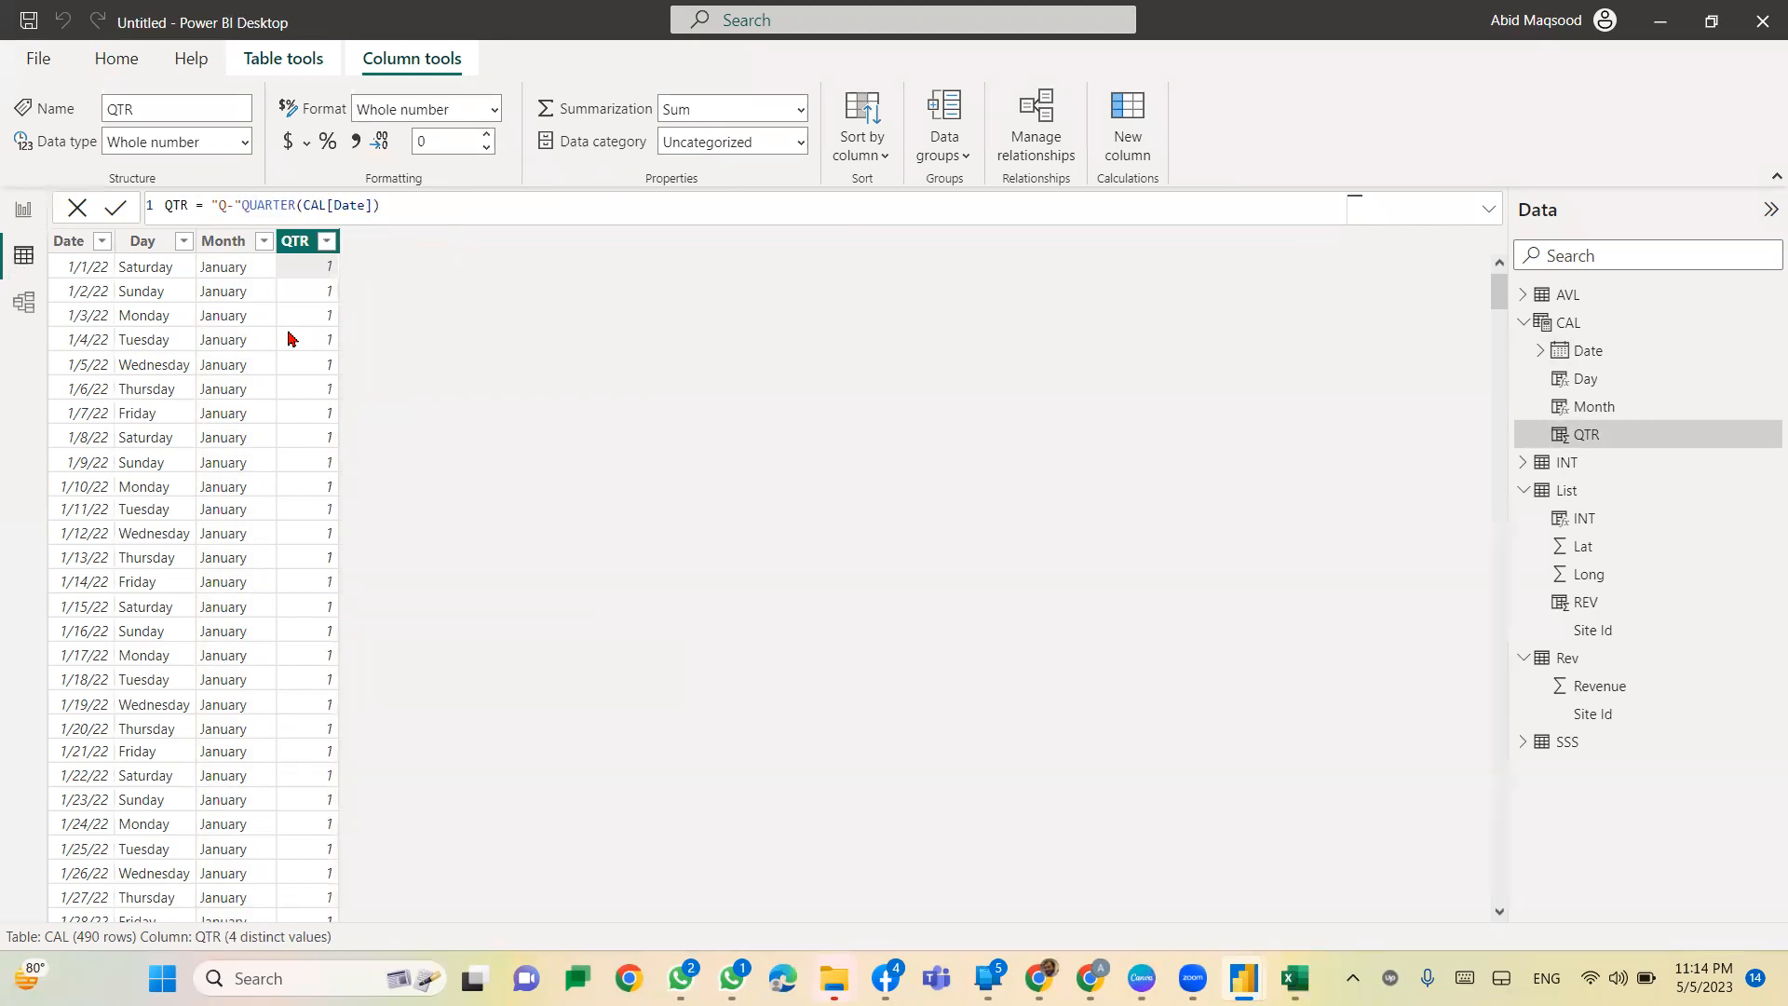
type("&")
key("Return")
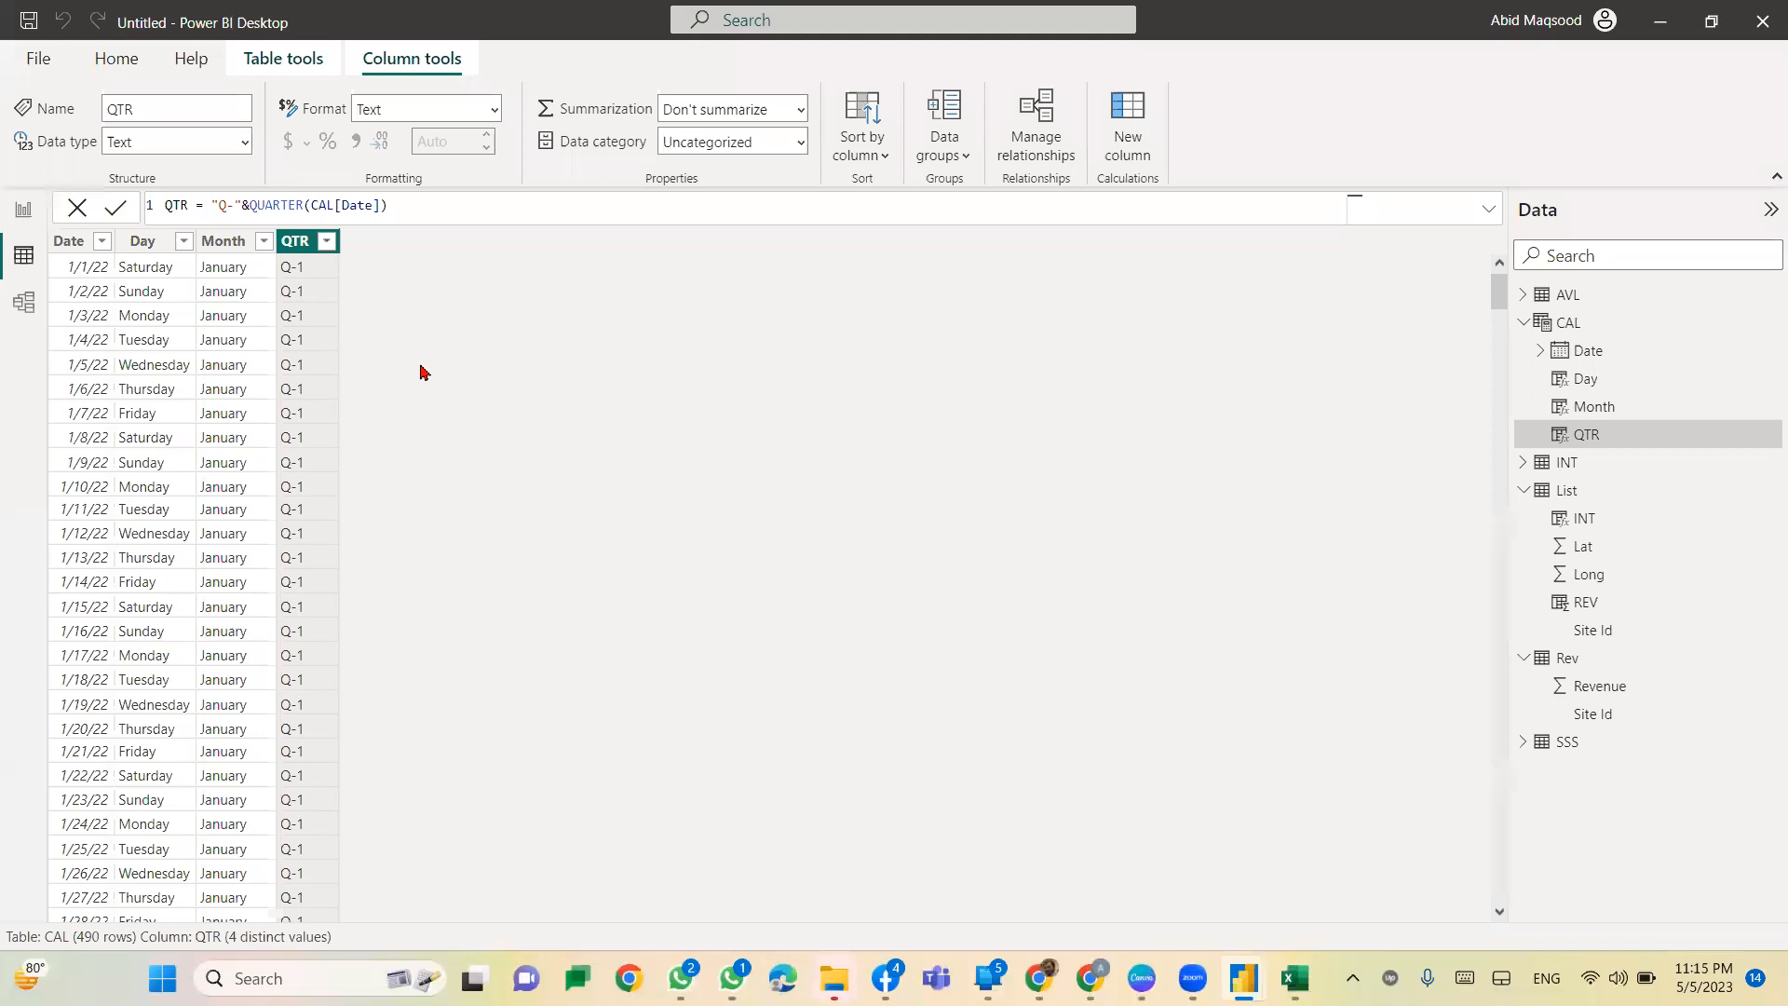
Step: Collapse the CAL table's field list, open the SSS table's data and look through its columns
left_click(21, 212)
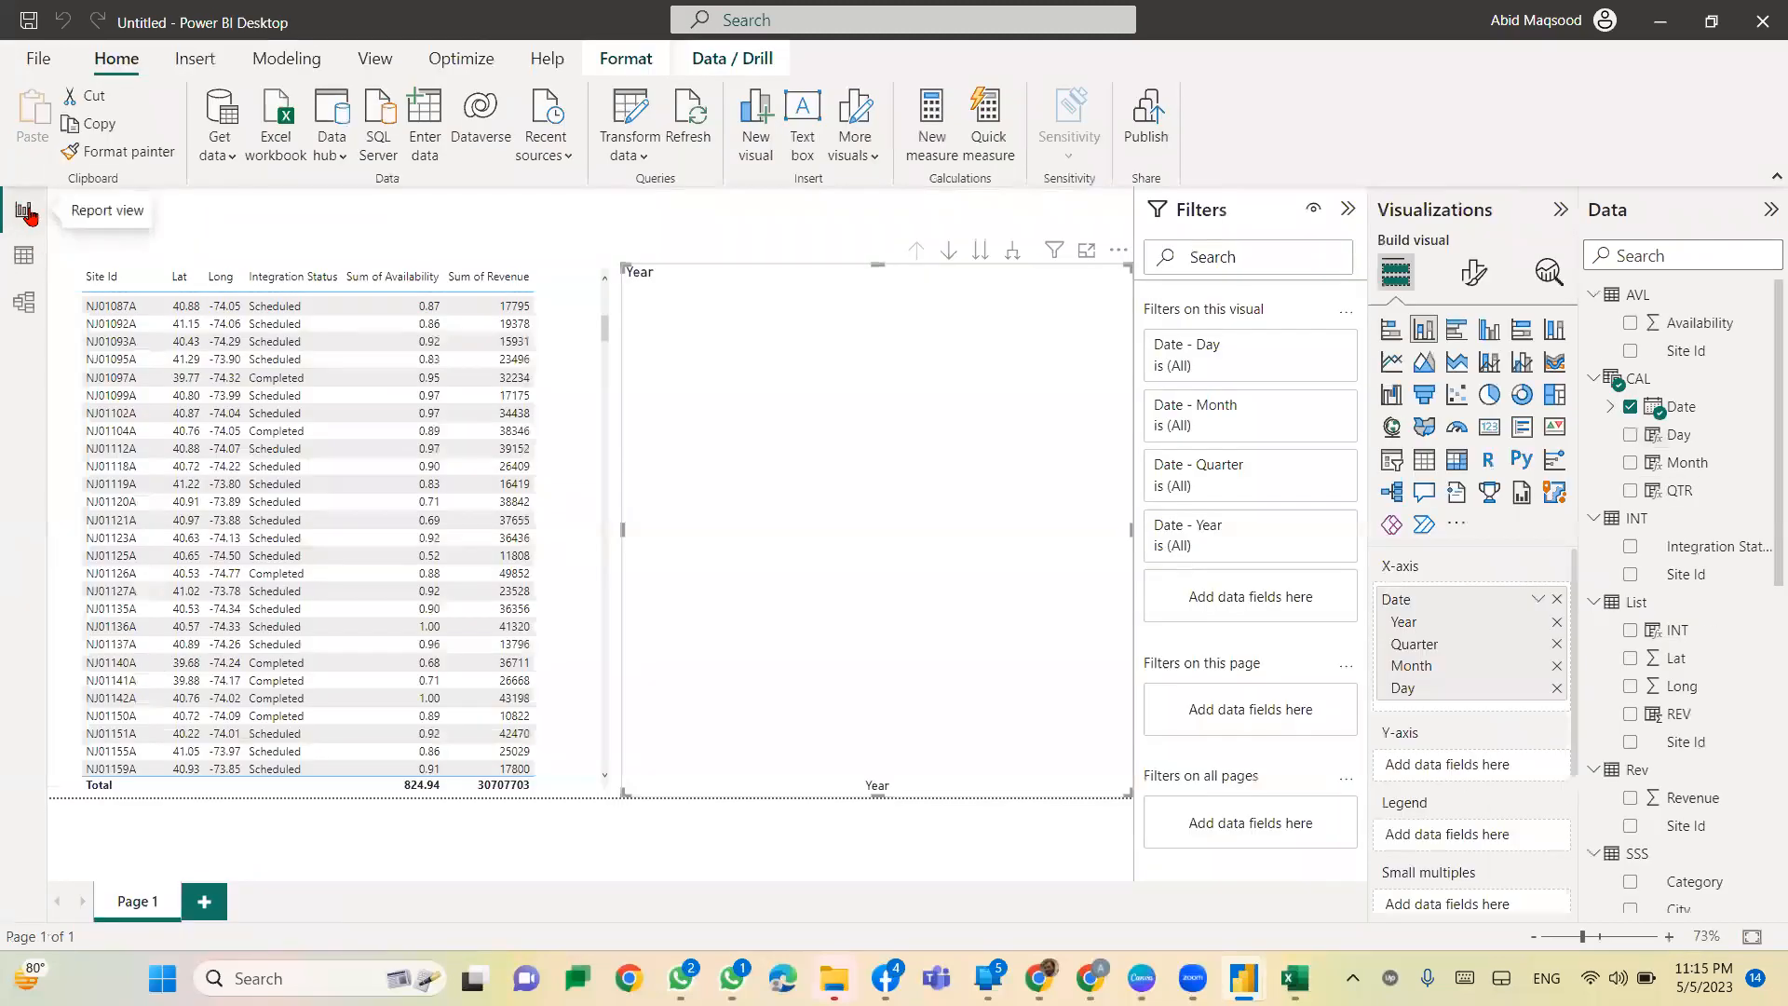
left_click(23, 257)
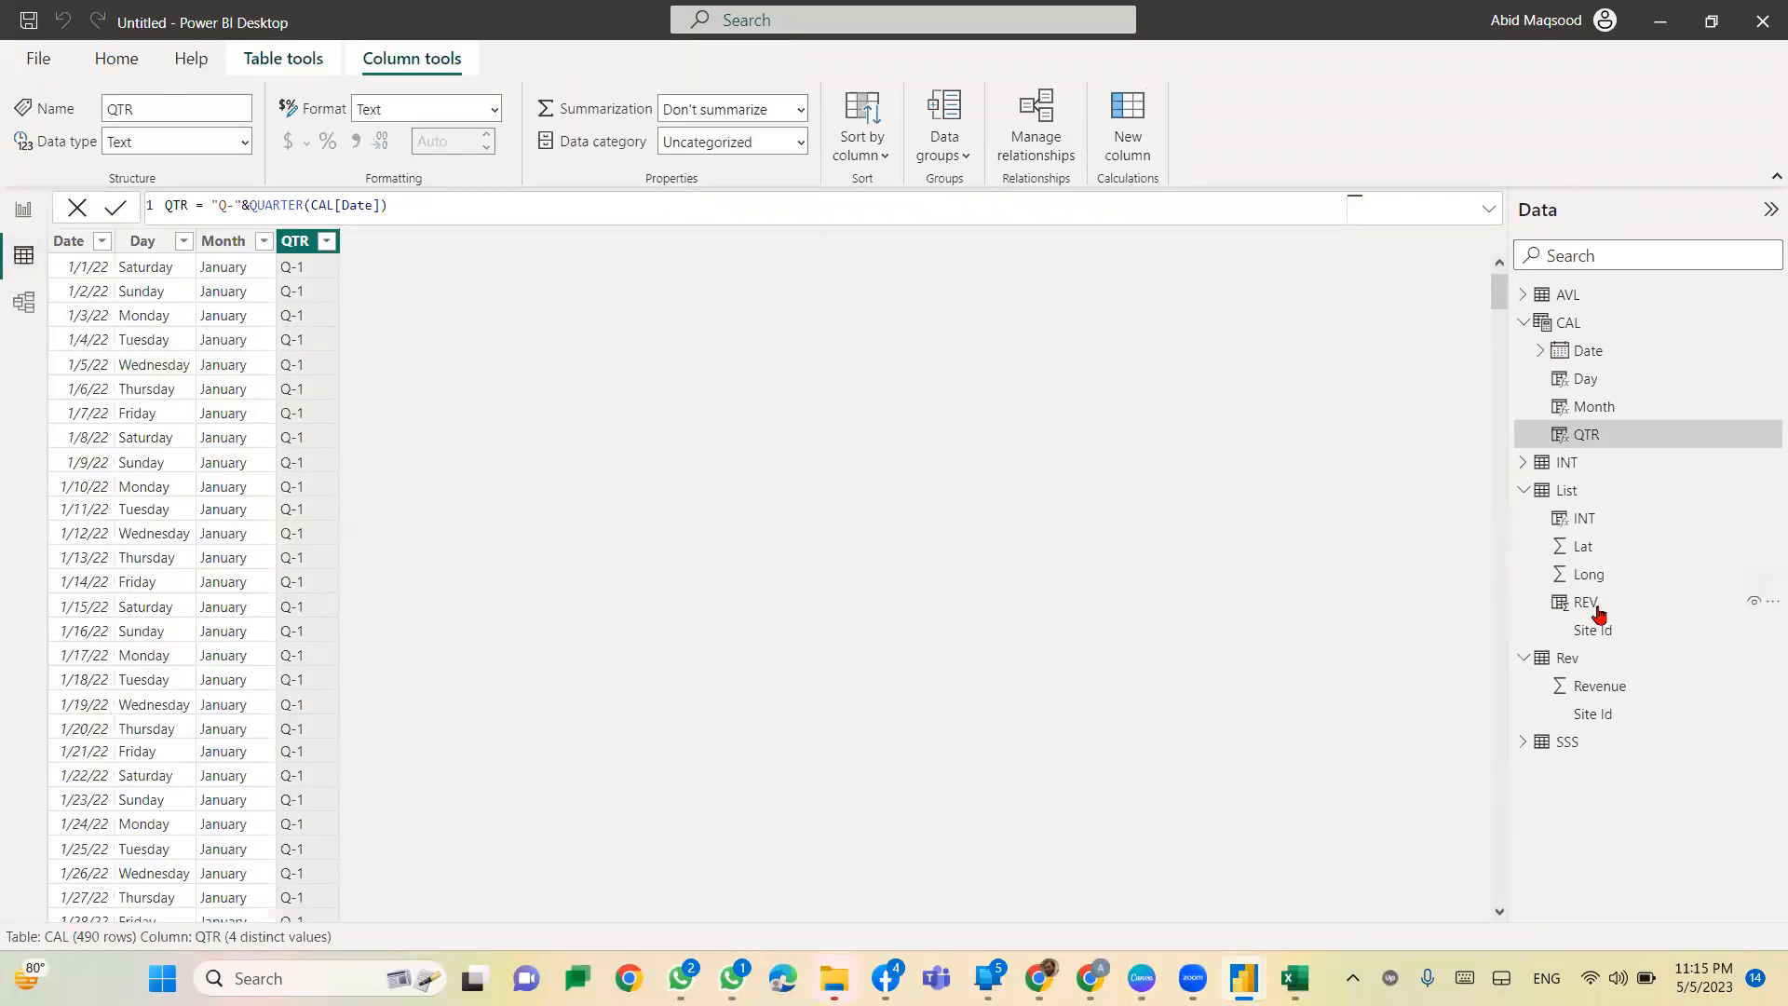
left_click(1523, 322)
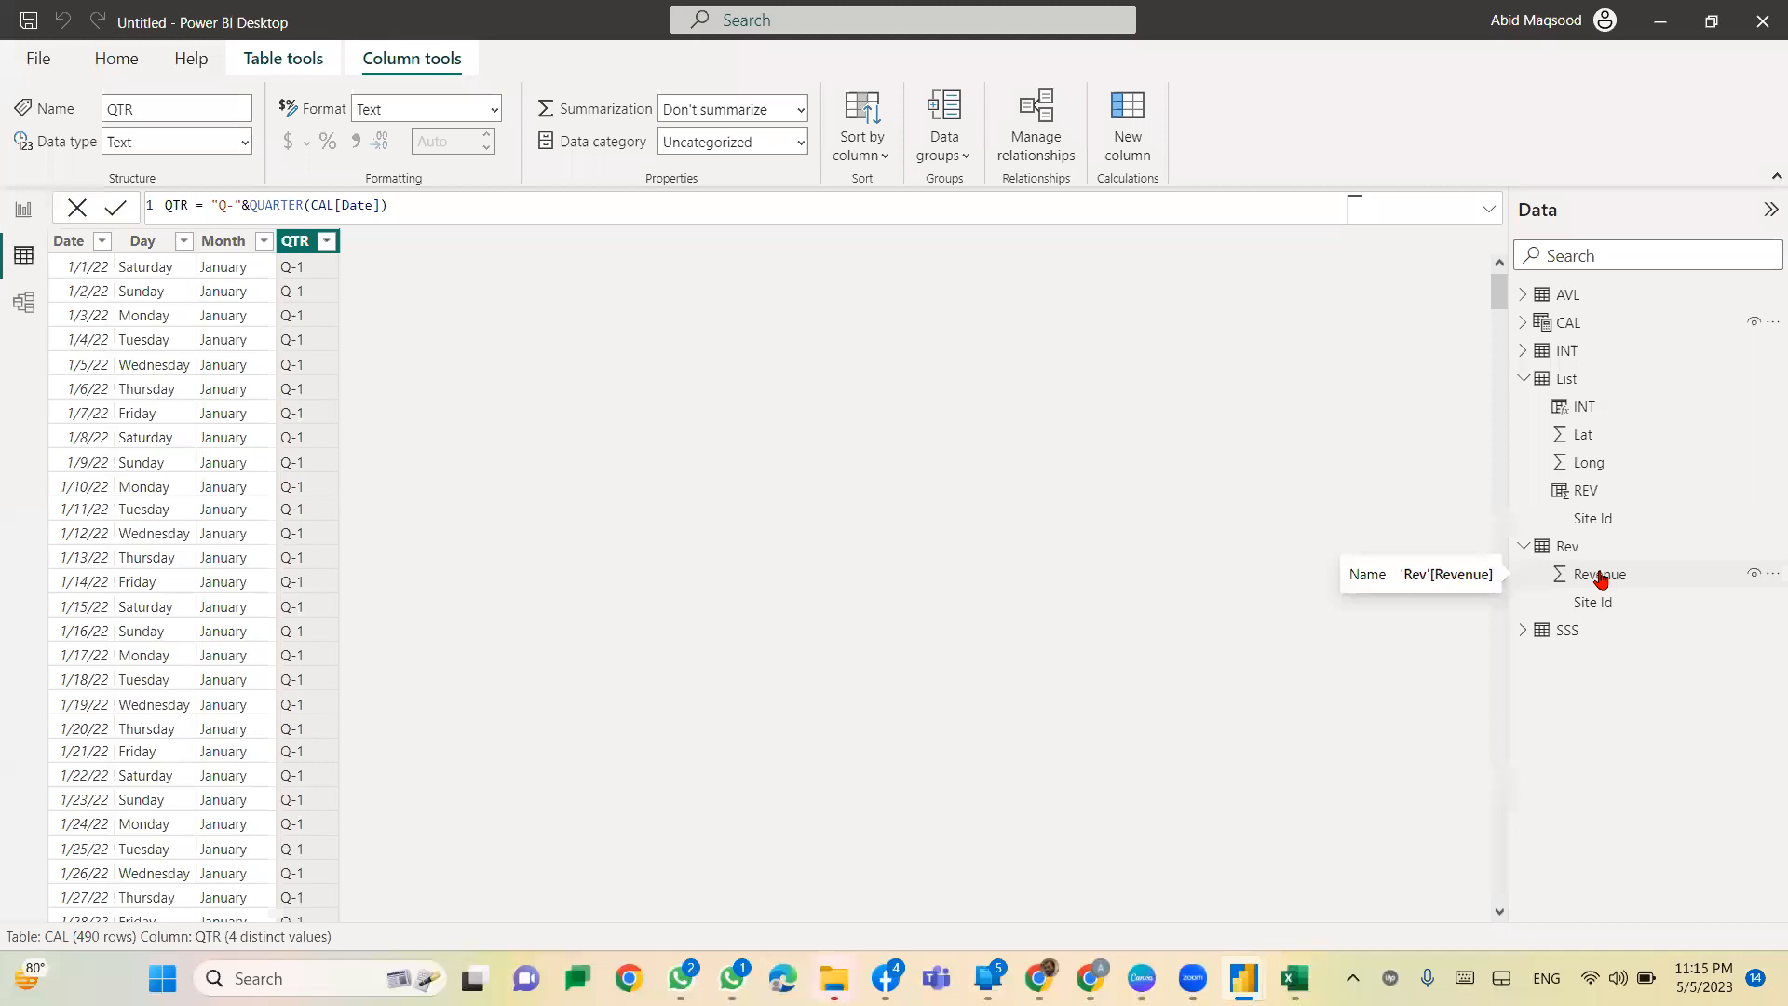
left_click(1579, 631)
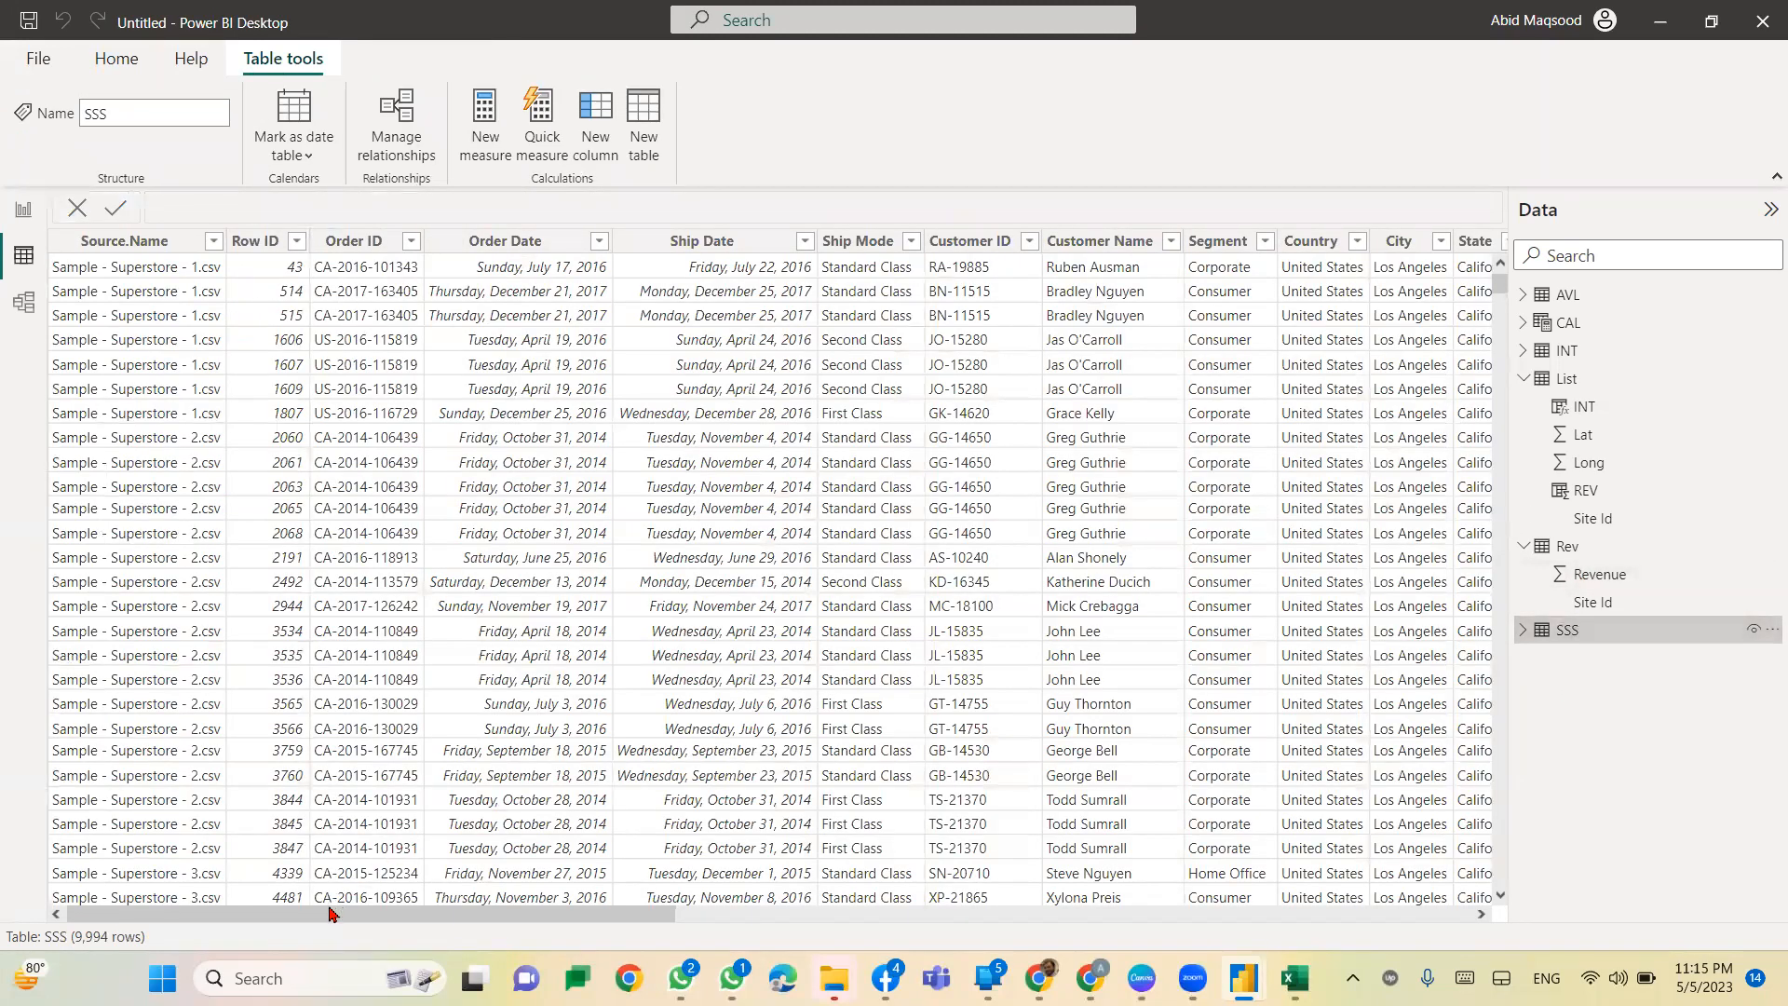
left_click_drag(379, 918, 1467, 908)
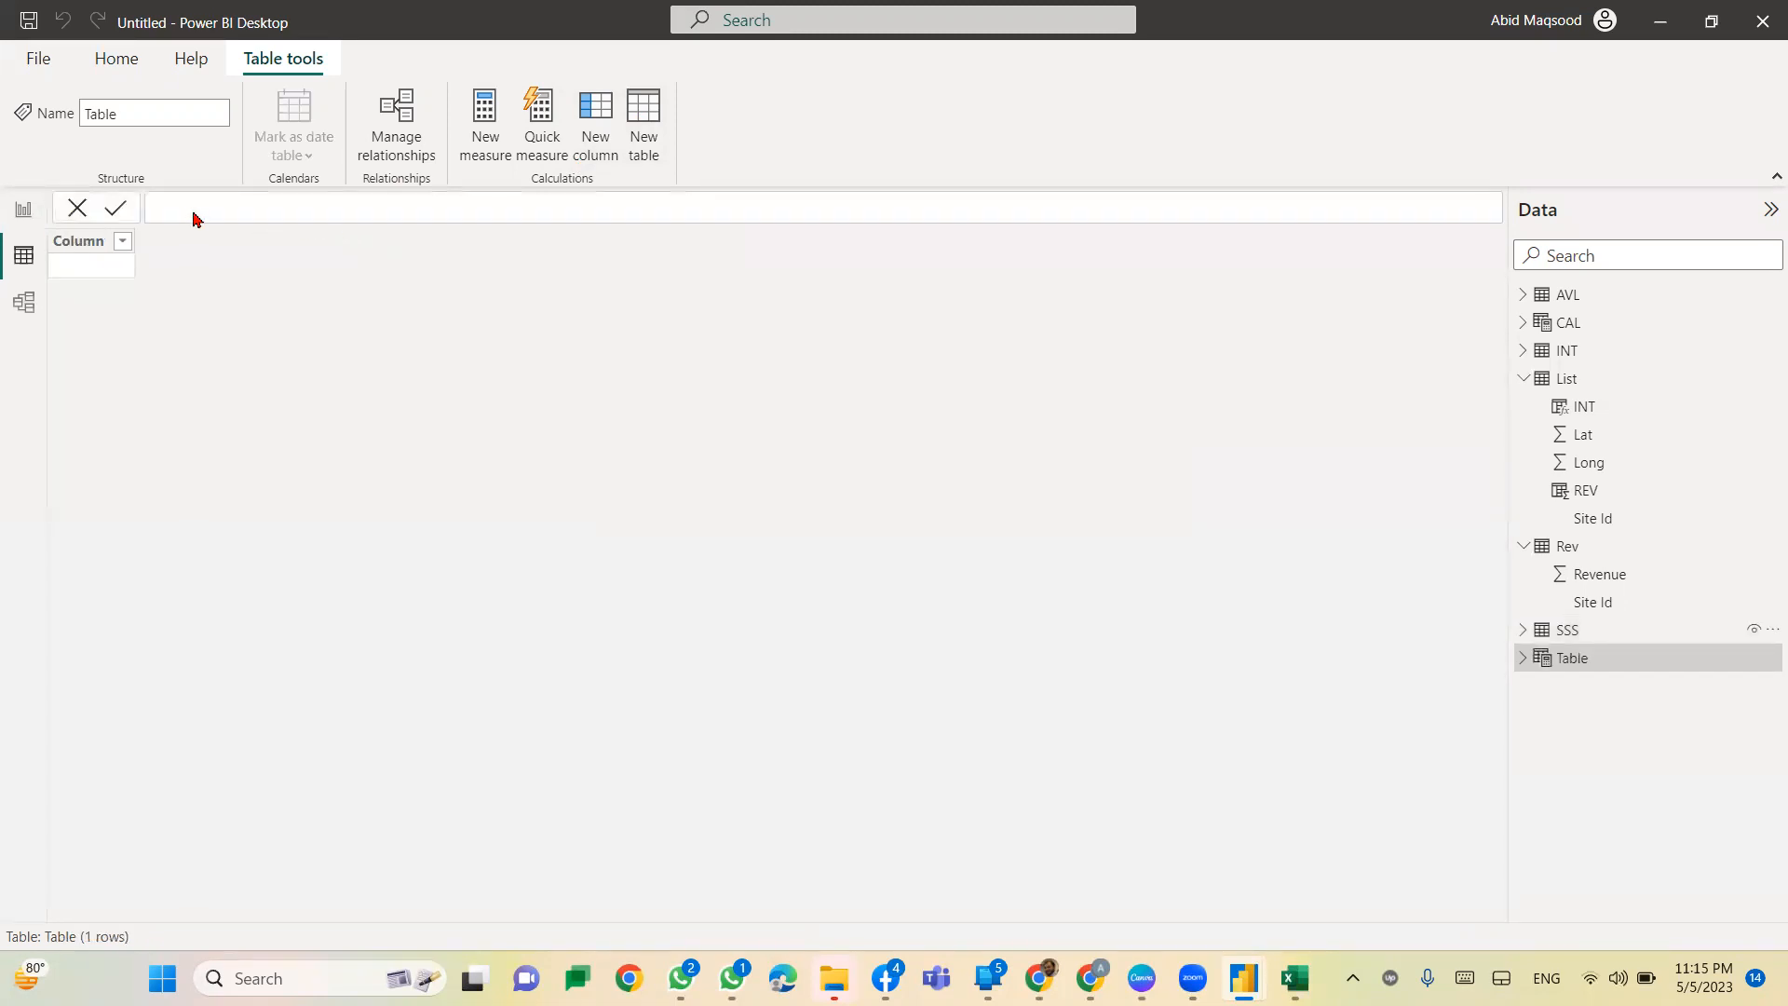
Step: Define the new calculated table as Newell = FILTER(SSS,SSS[Newell]<>"") and commit the formula
left_click(190, 208)
type("Newc")
type("ell = ")
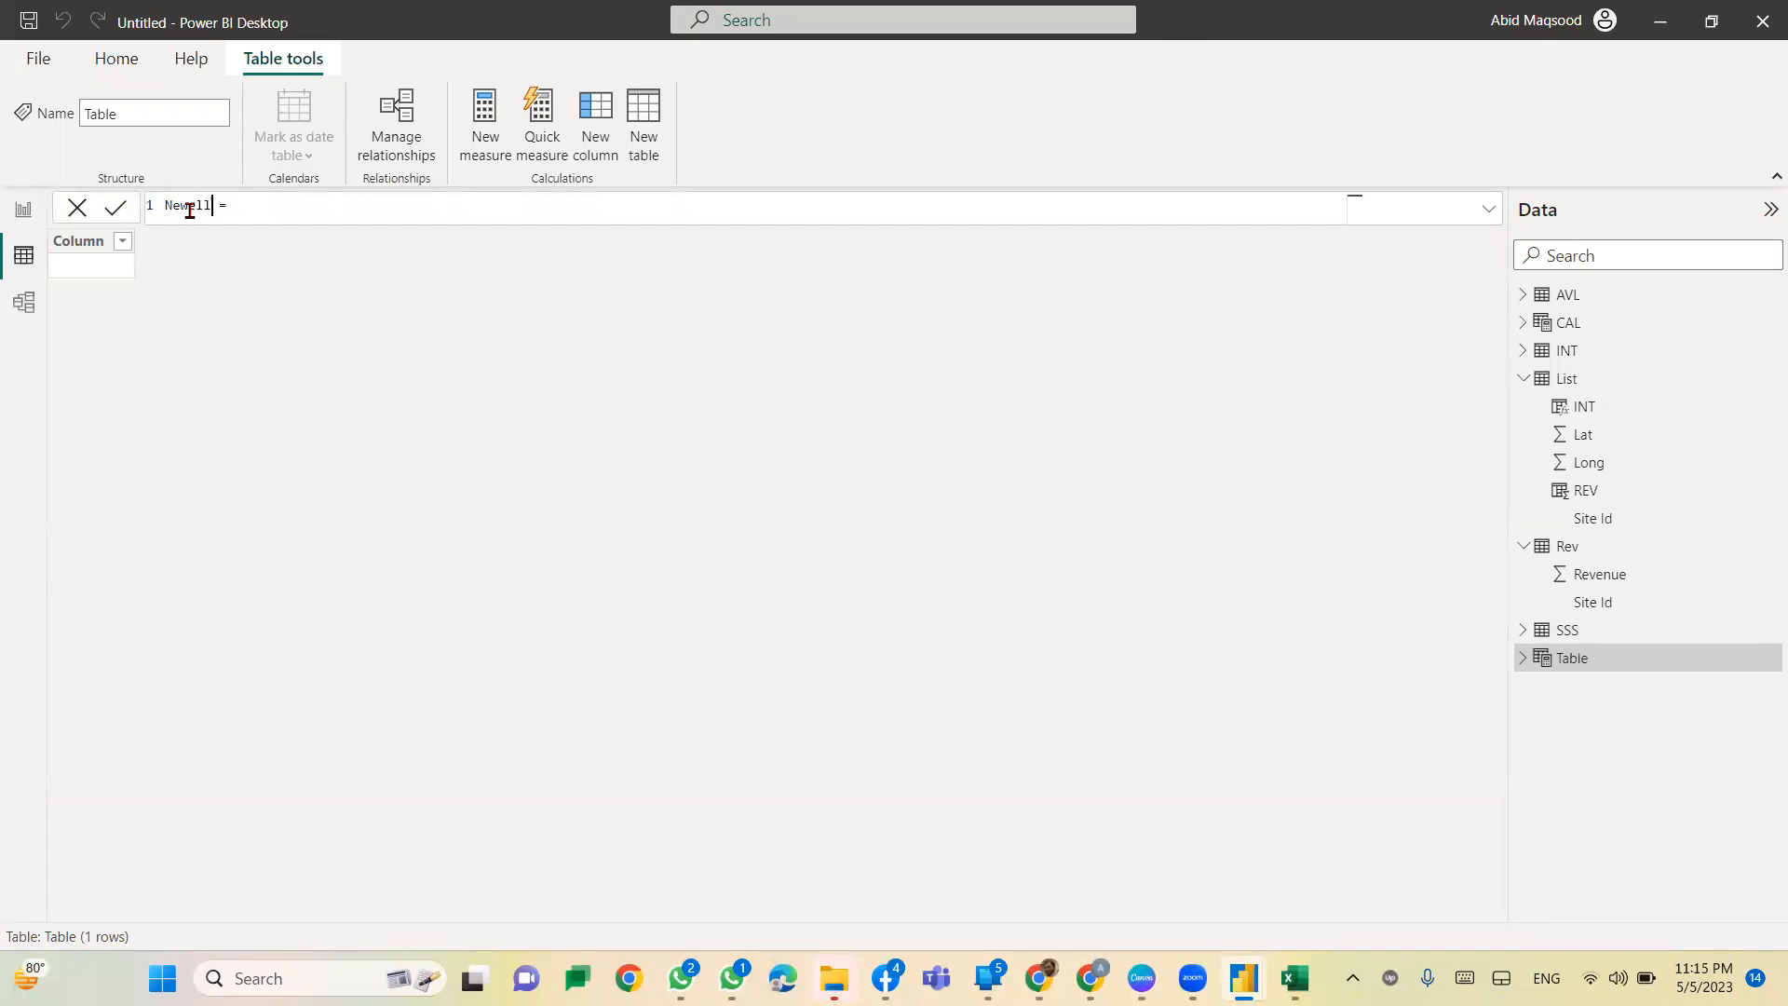
type("FI")
key("Tab")
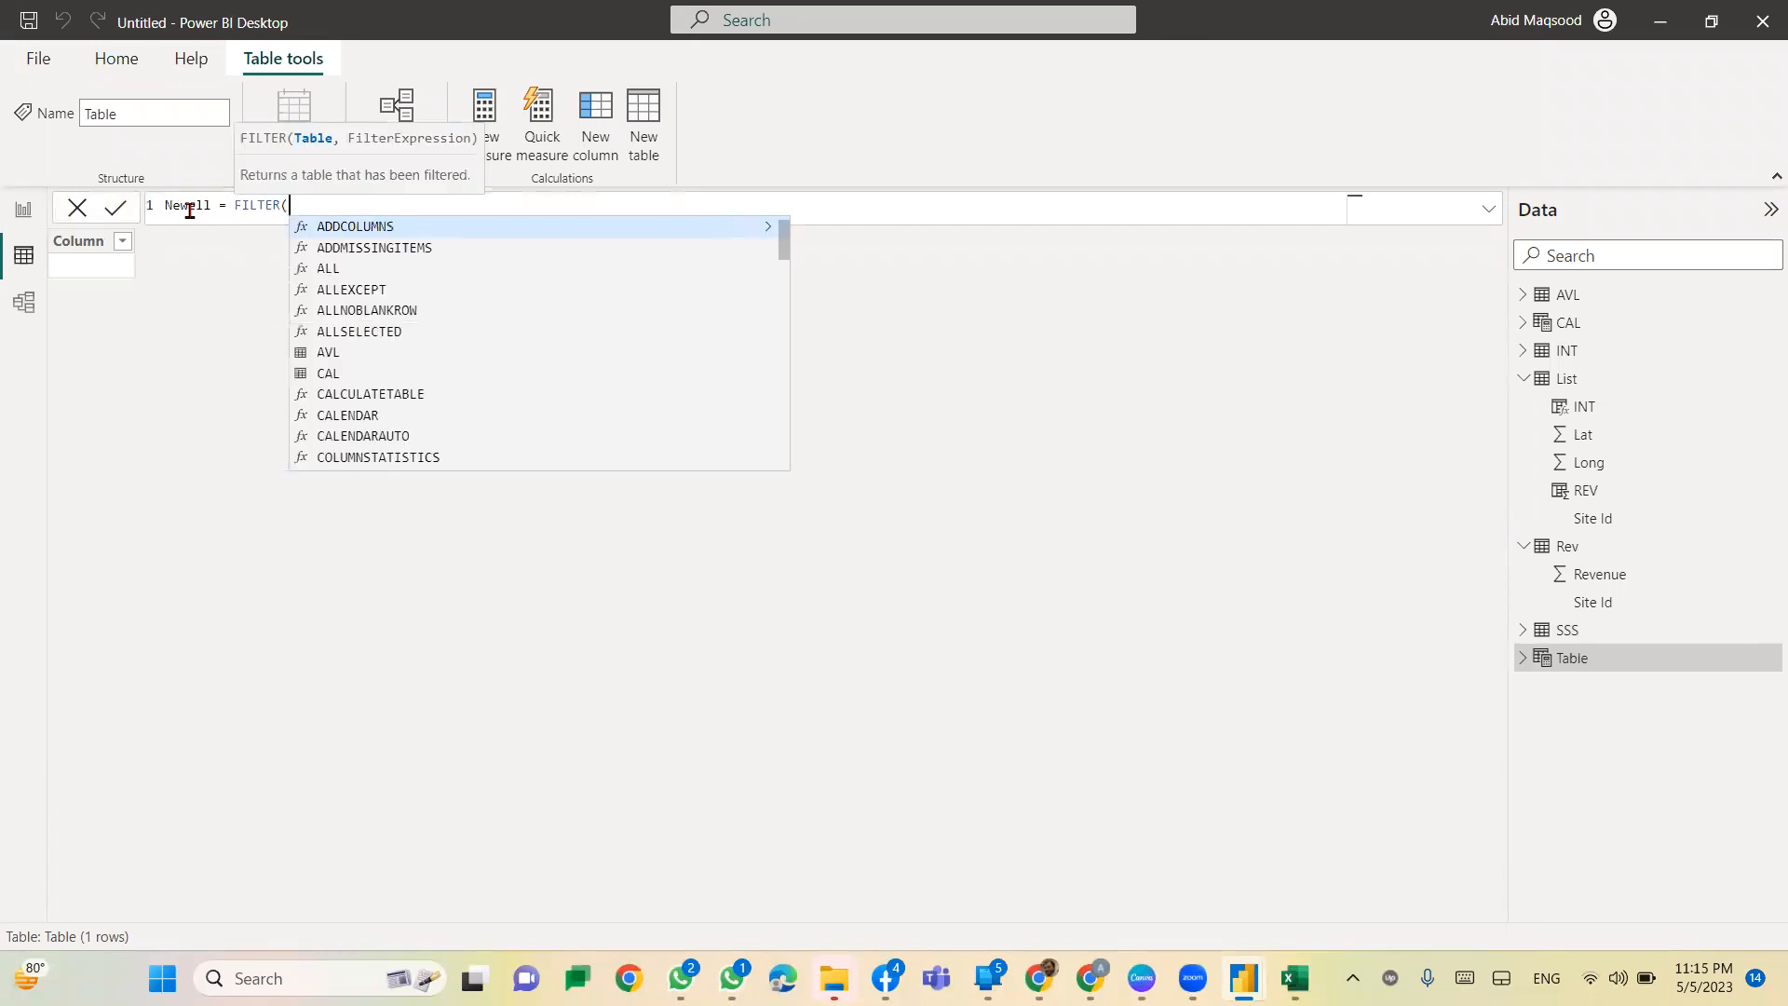
type("SS")
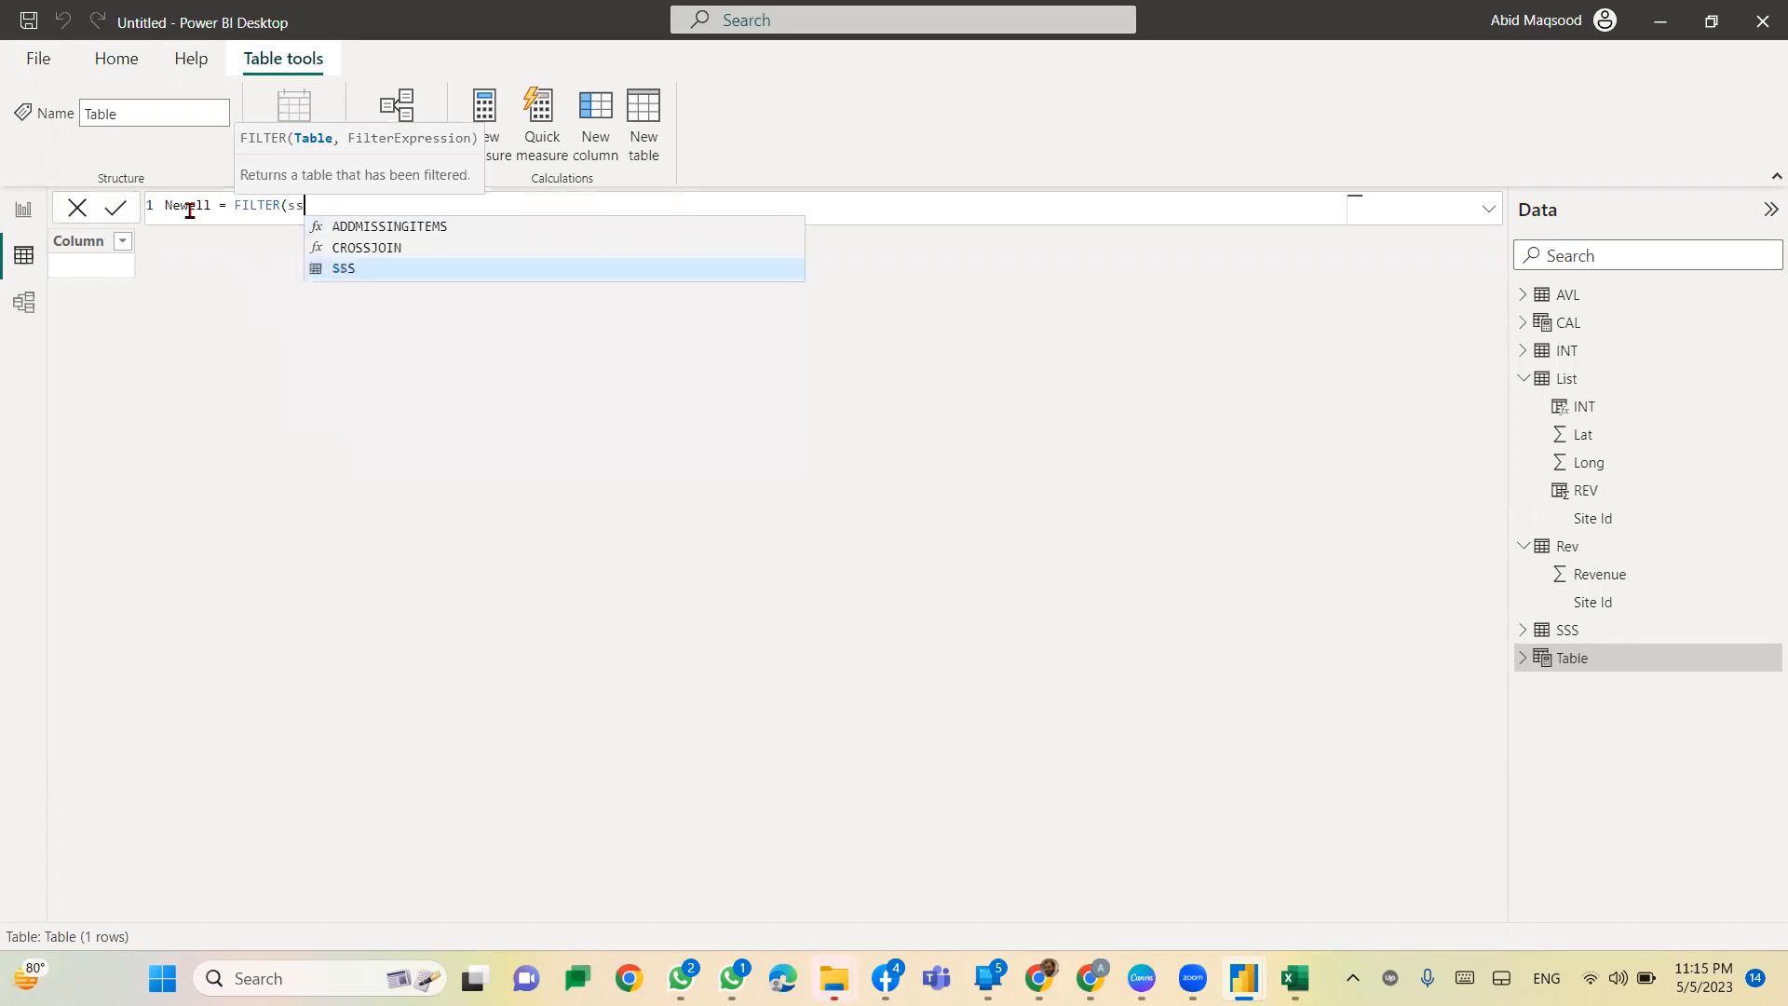
key("Tab")
type(",")
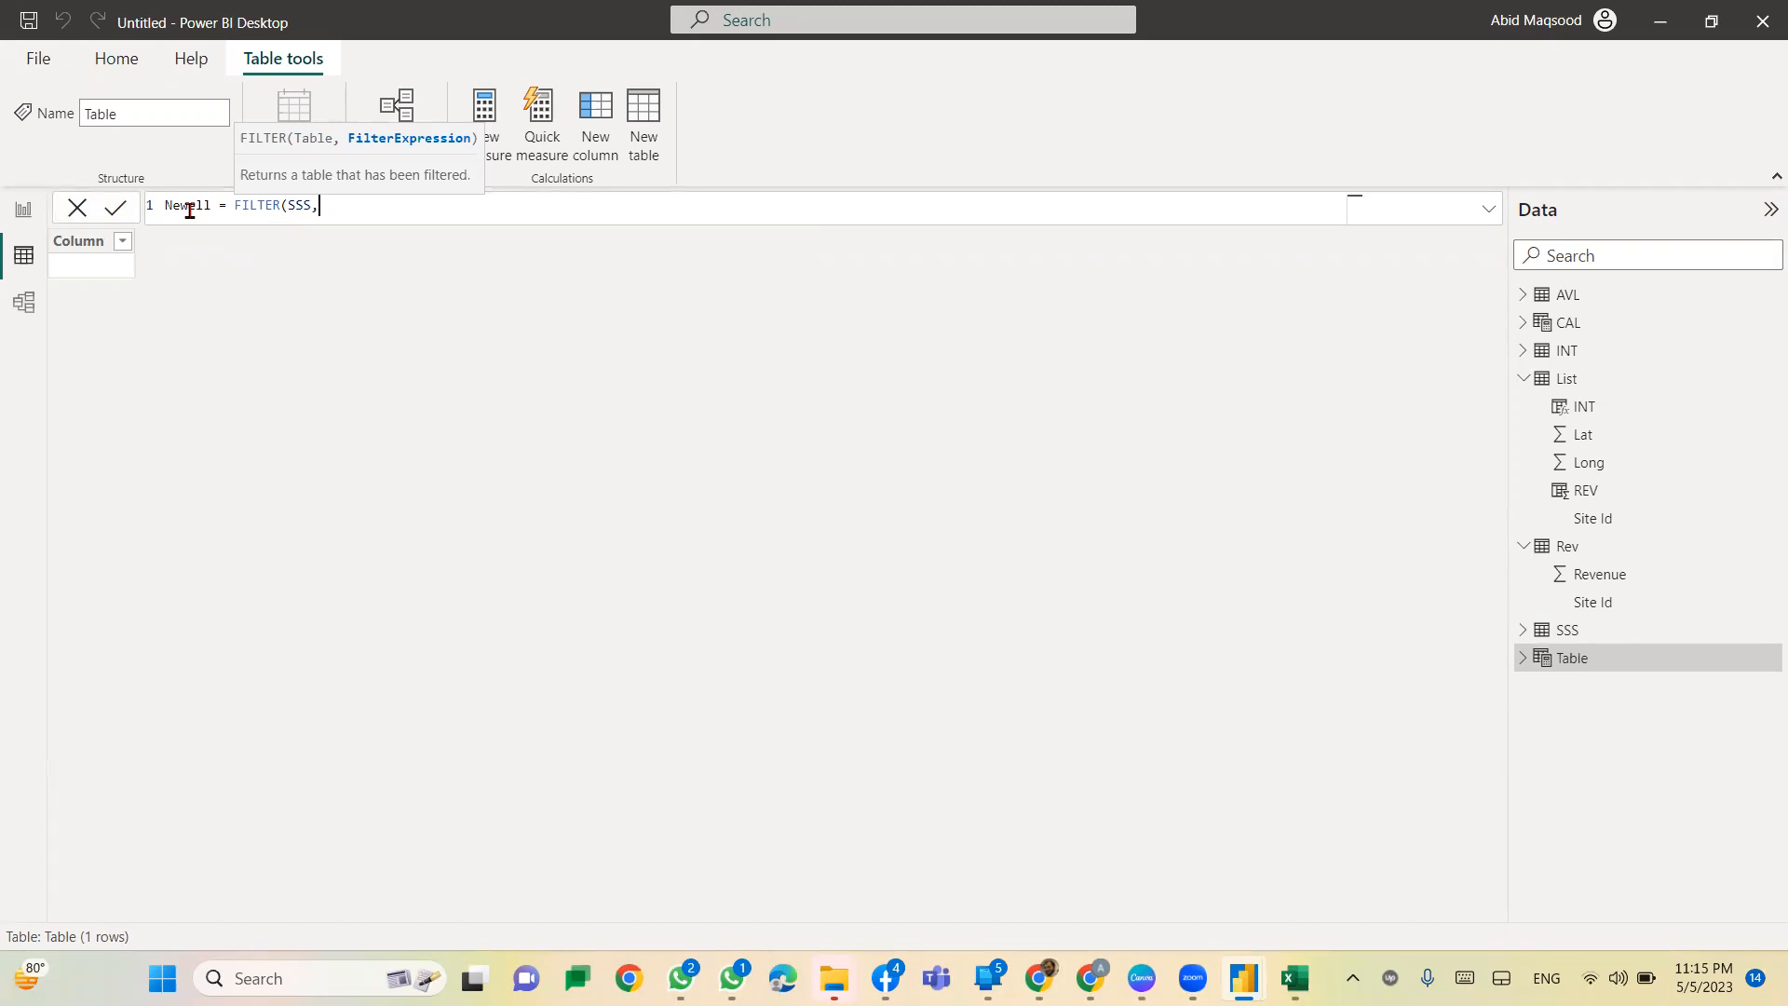
type("new")
key("Tab")
type("=")
key("BackSpace")
type("<>\"\")")
key("Return")
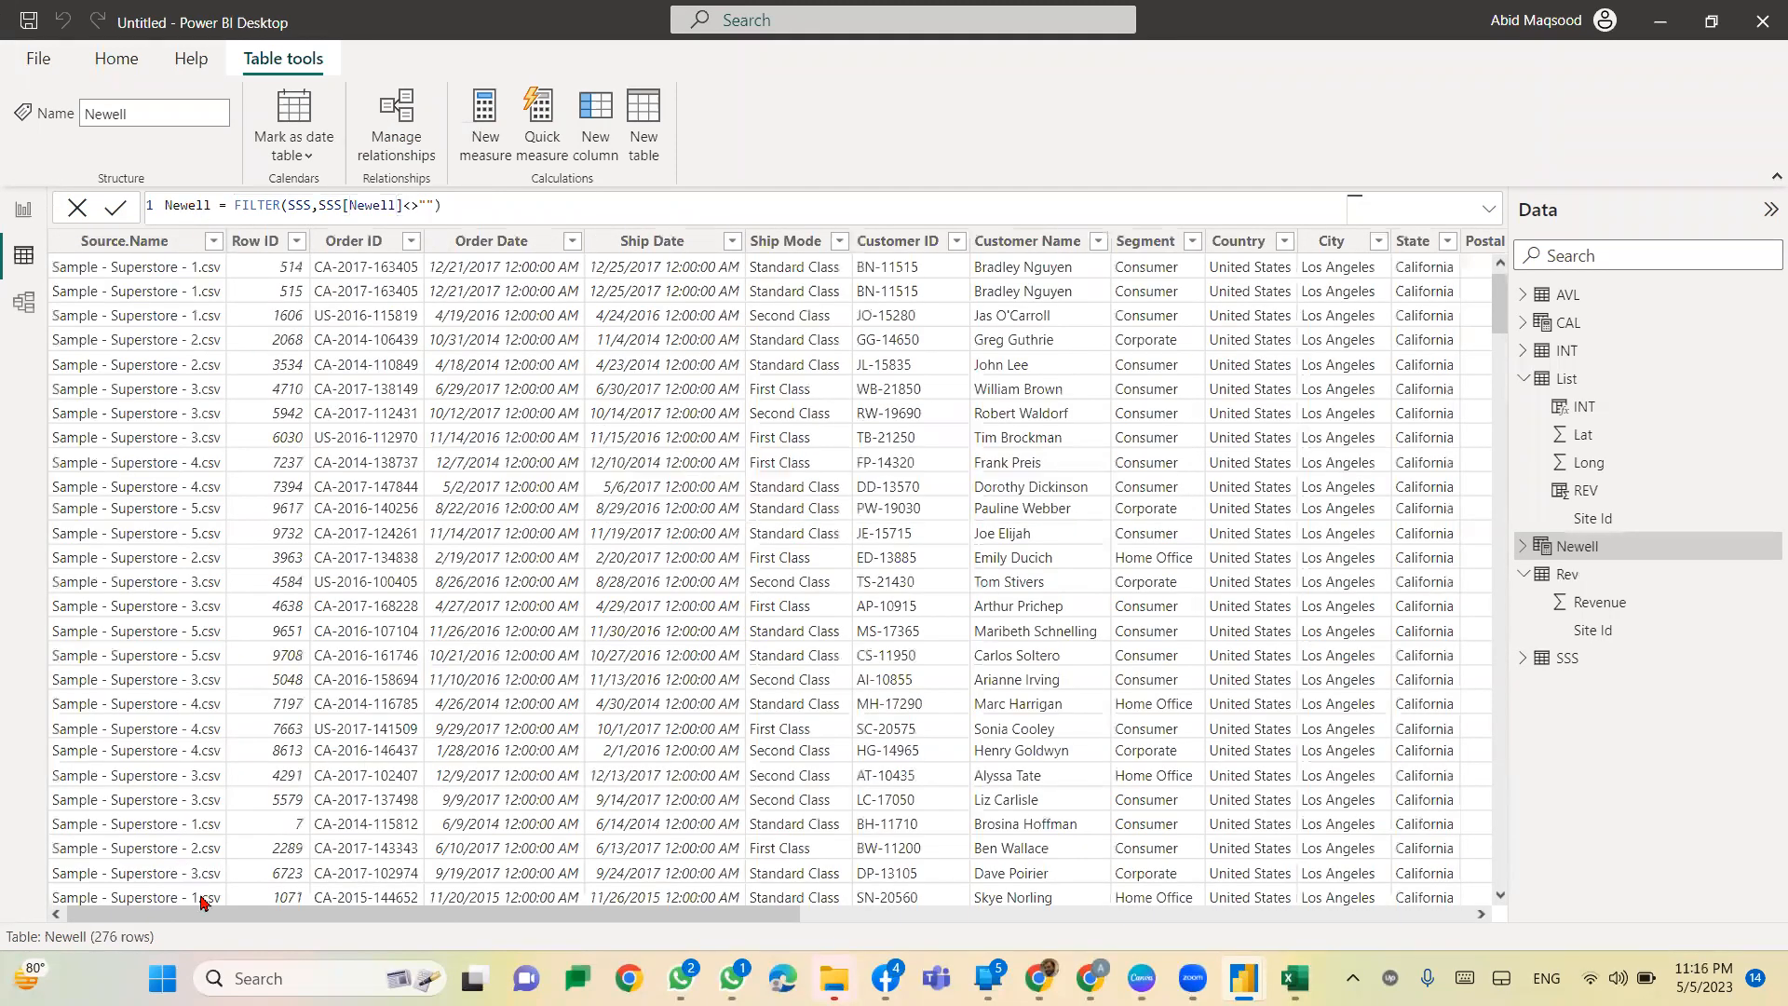
Step: Check the distinct values of the Newell column and look over the filtered table's columns
left_click_drag(1047, 970, 1527, 810)
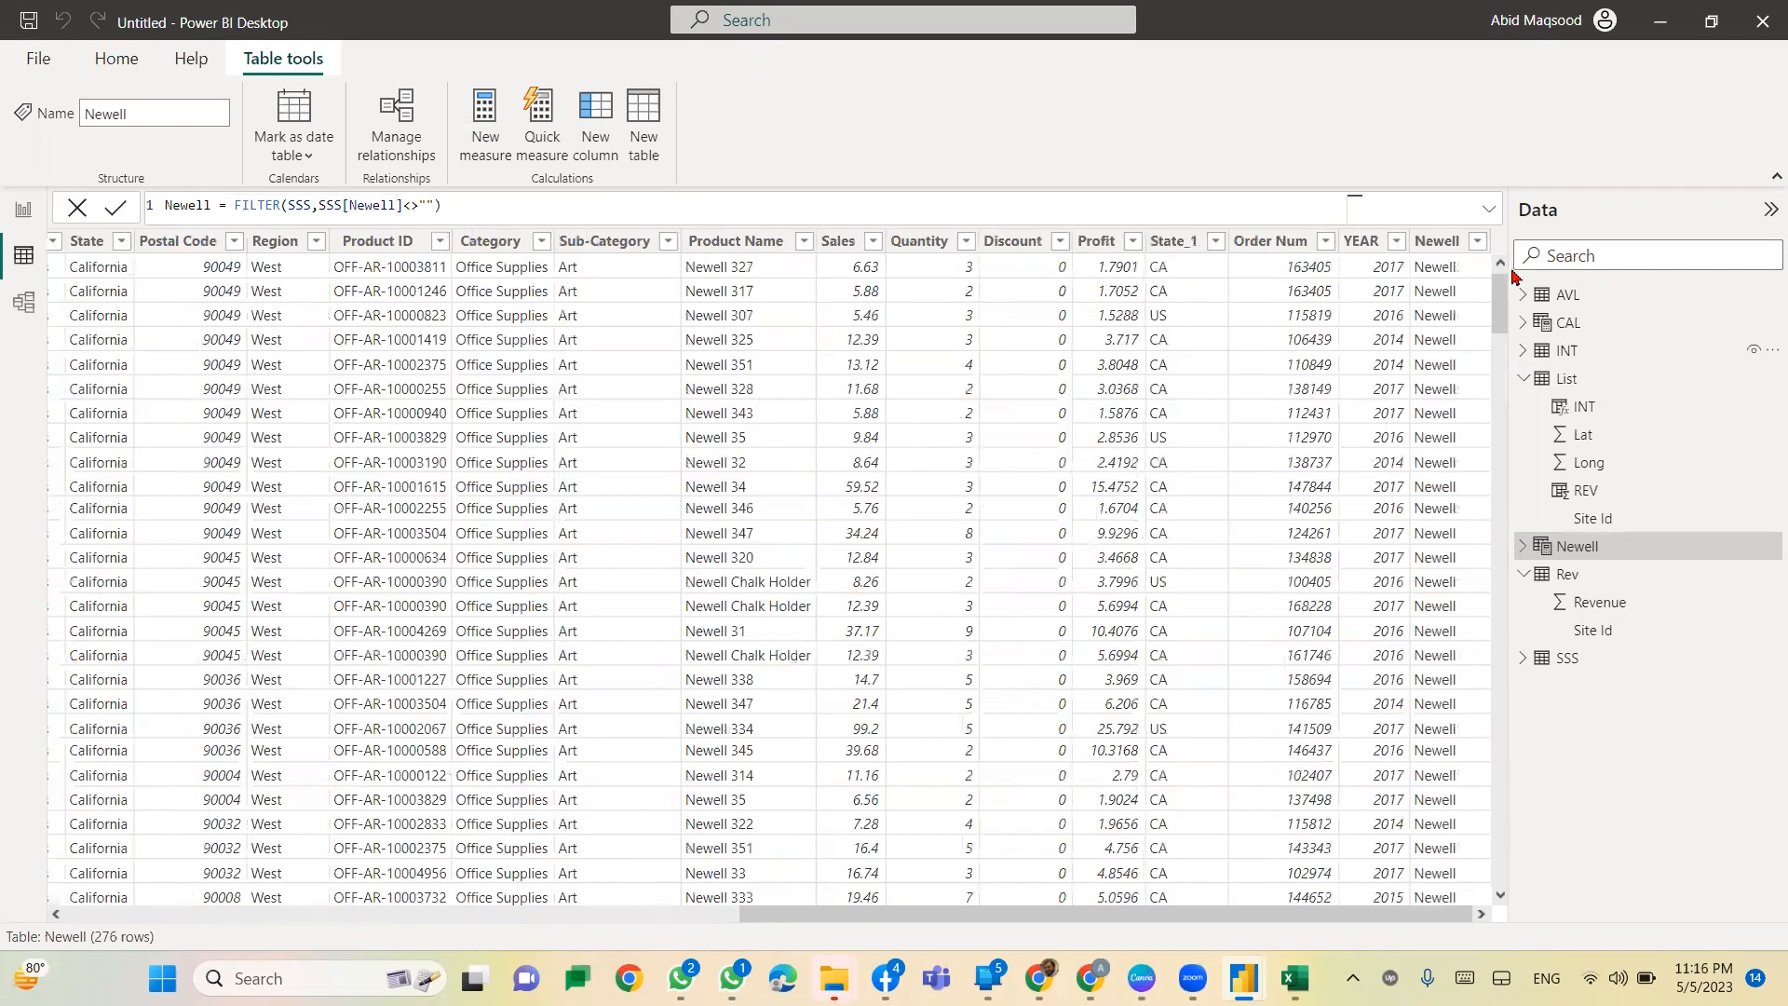
left_click(1478, 241)
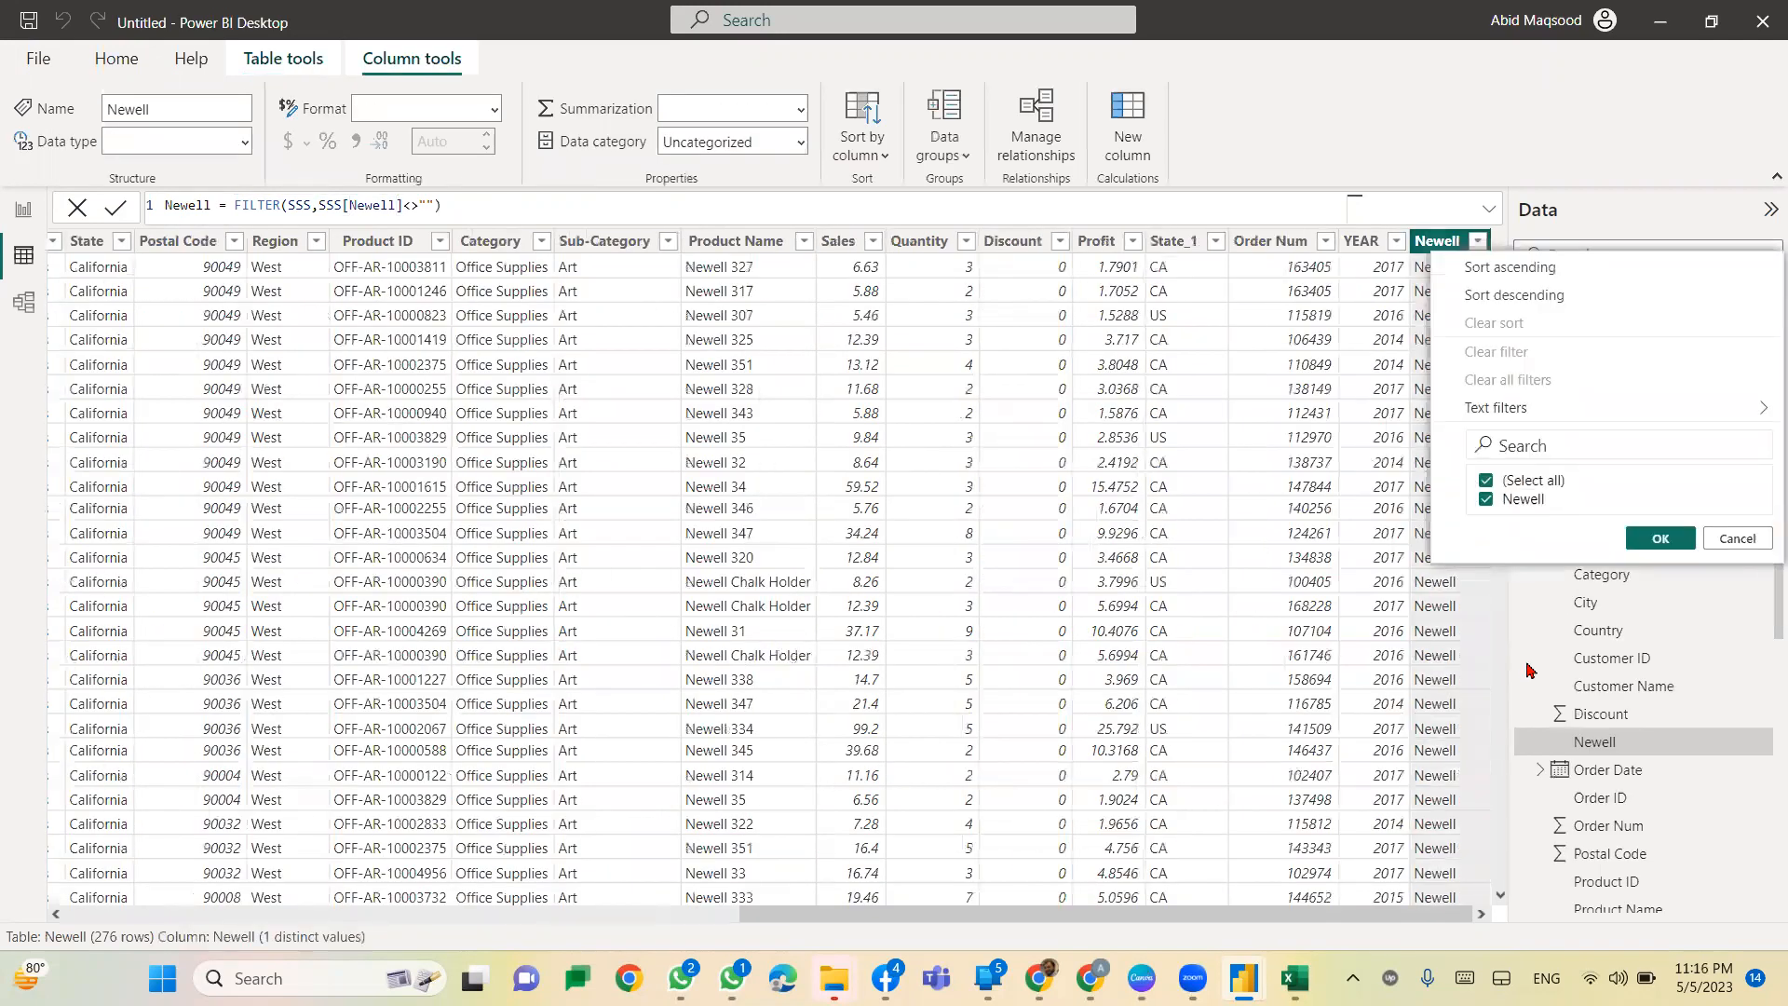
left_click(1326, 441)
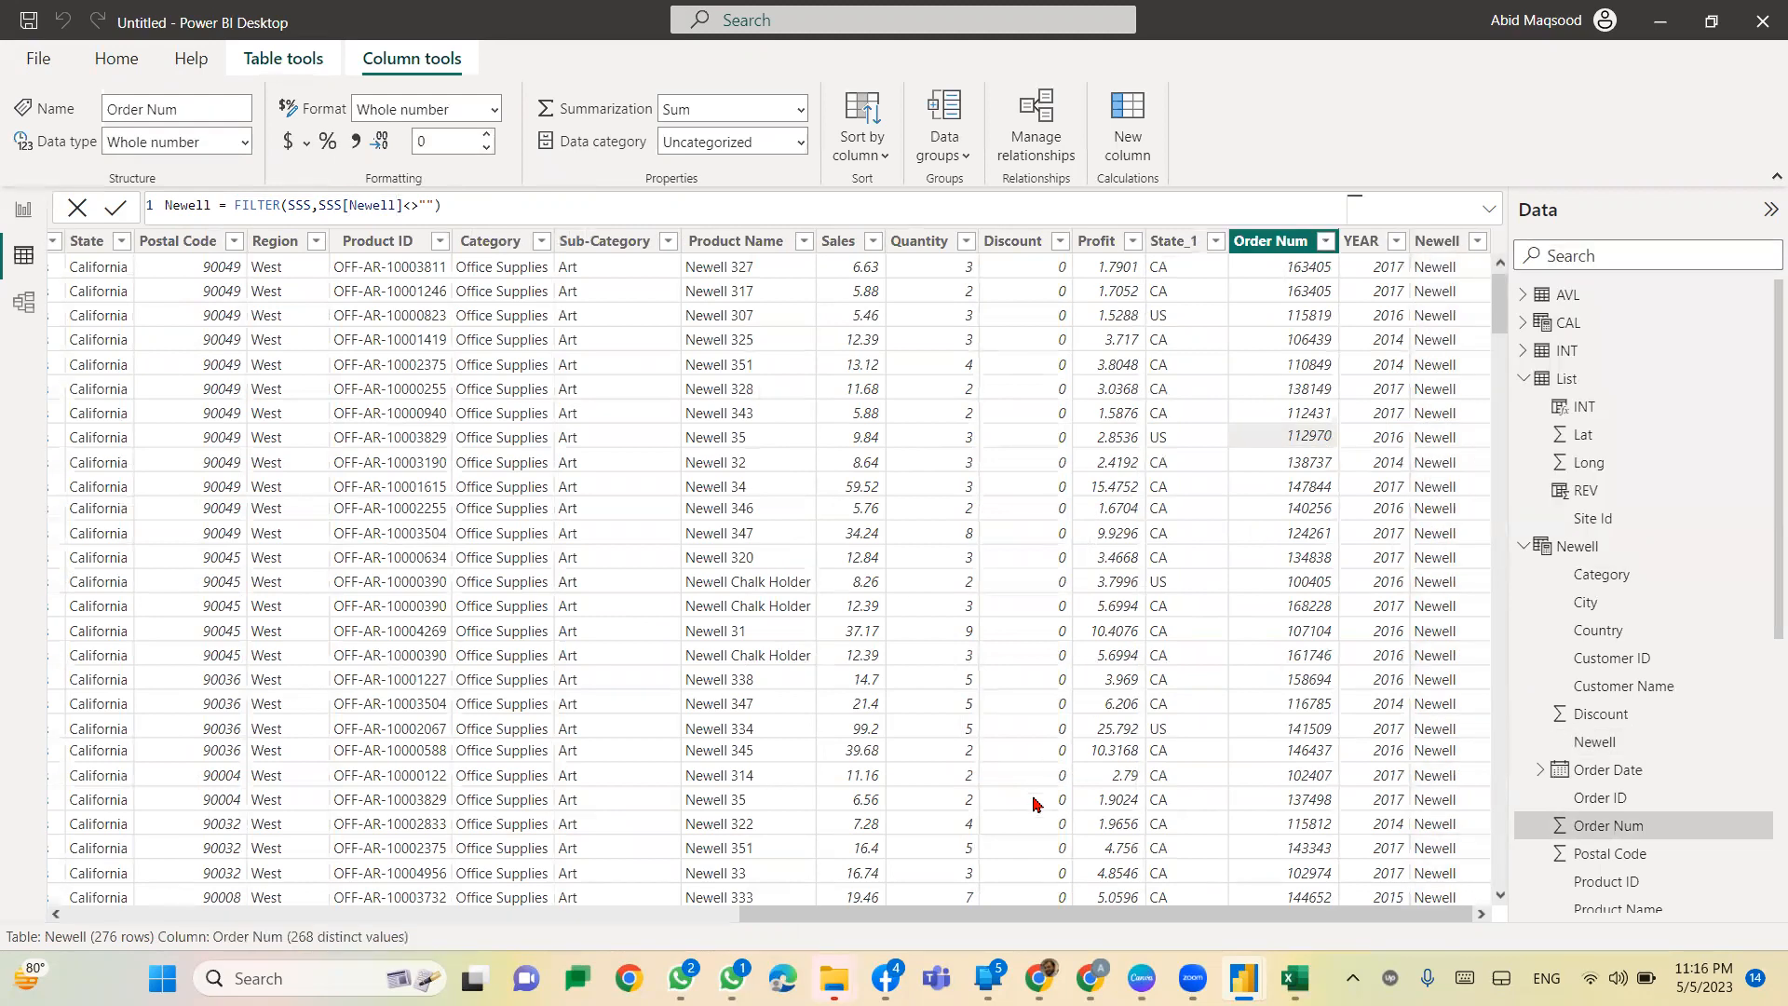
left_click_drag(1067, 915, 0, 897)
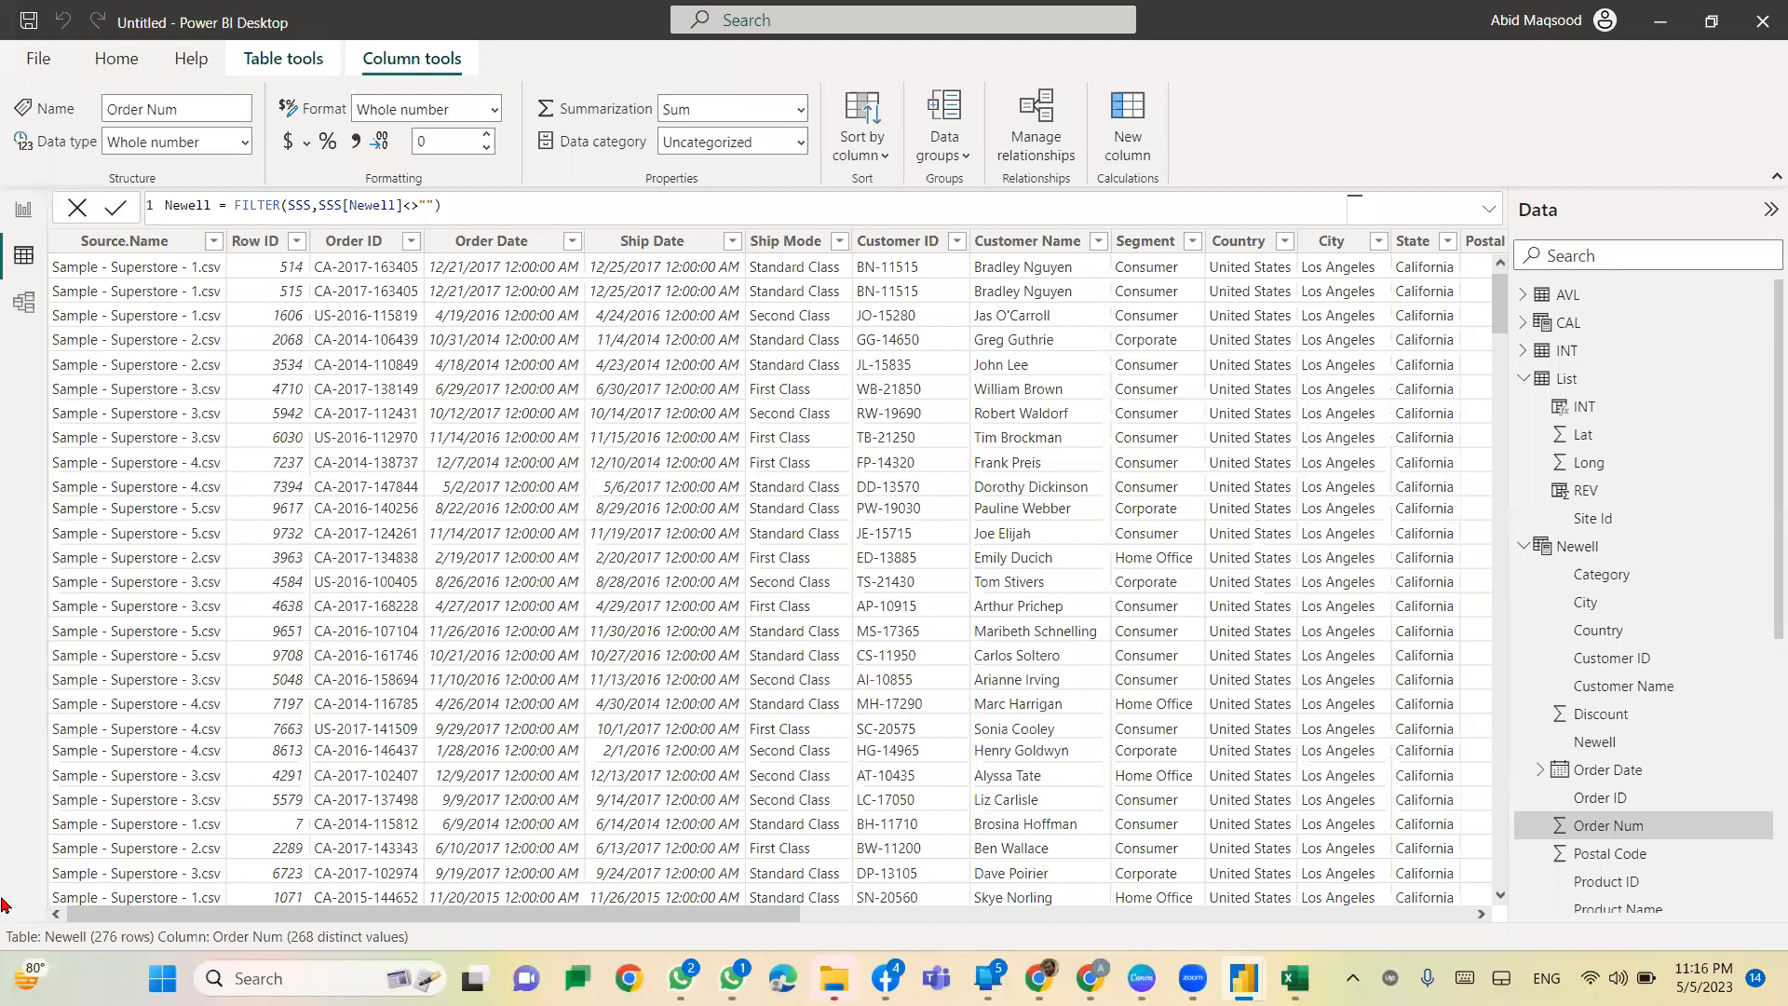
Step: Try to add a calculated column to the Newell table with the formula CATE = DISTINCT(SSS[Category]), and review its DISTINCT function
mouse_move(473, 977)
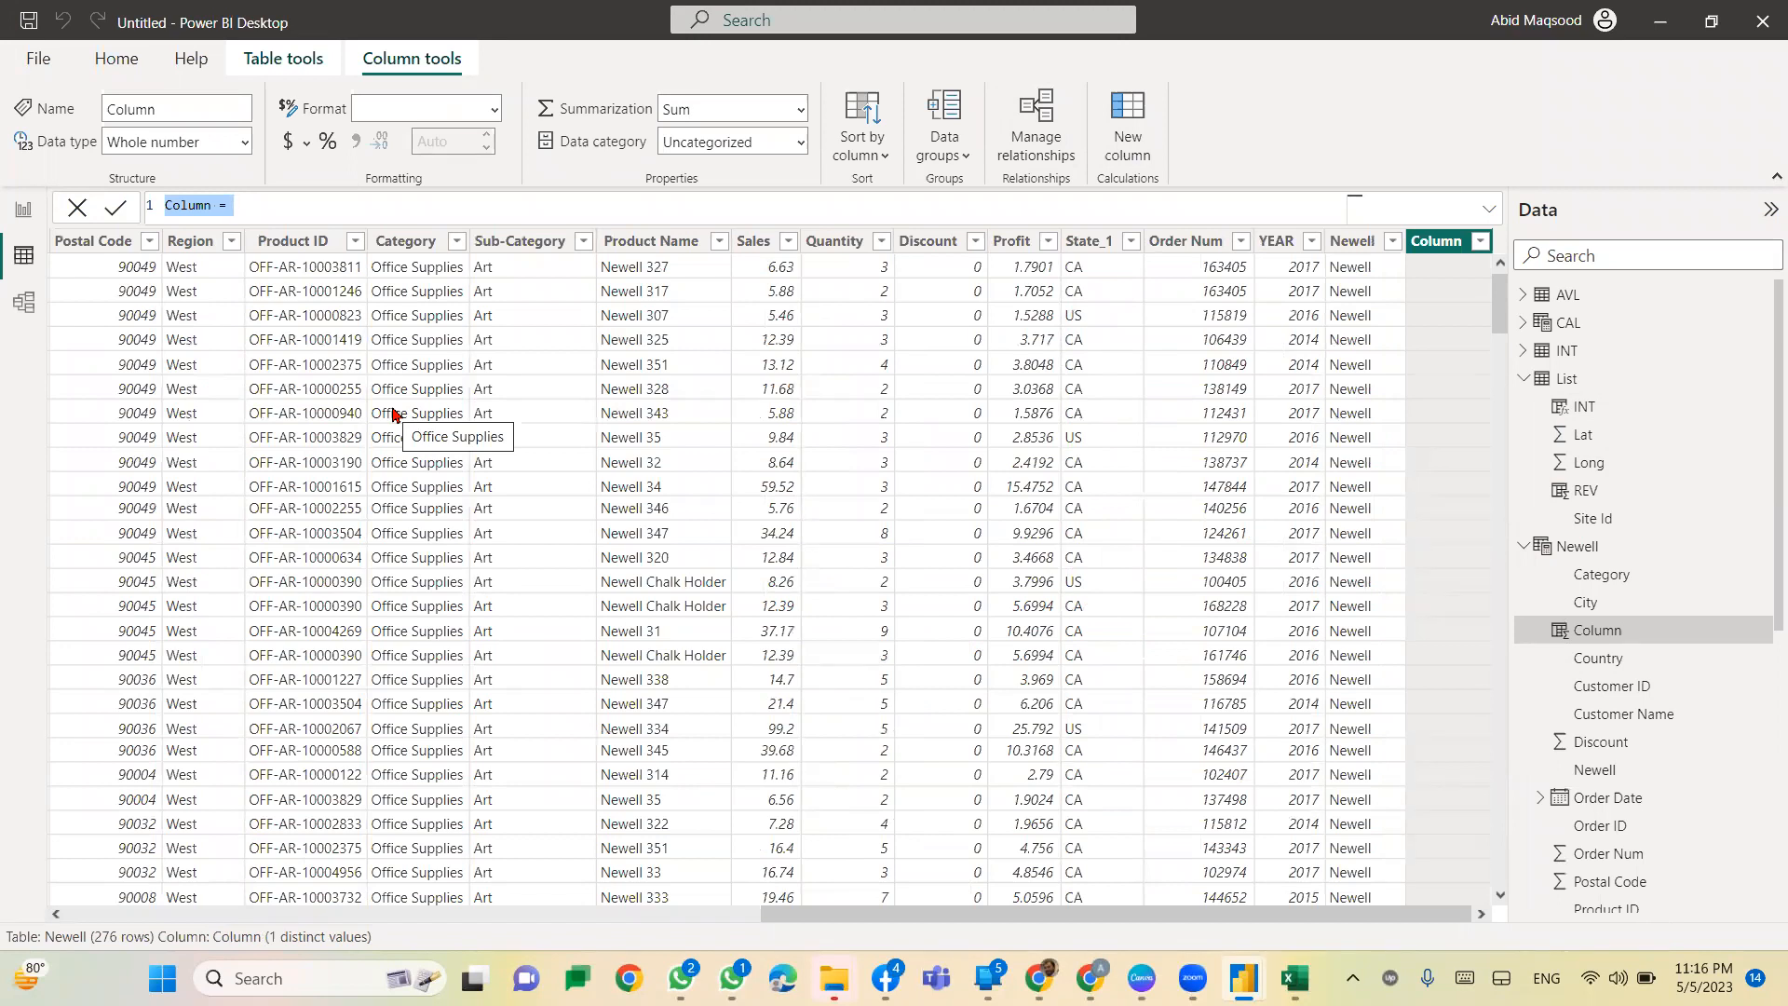
type("CAT")
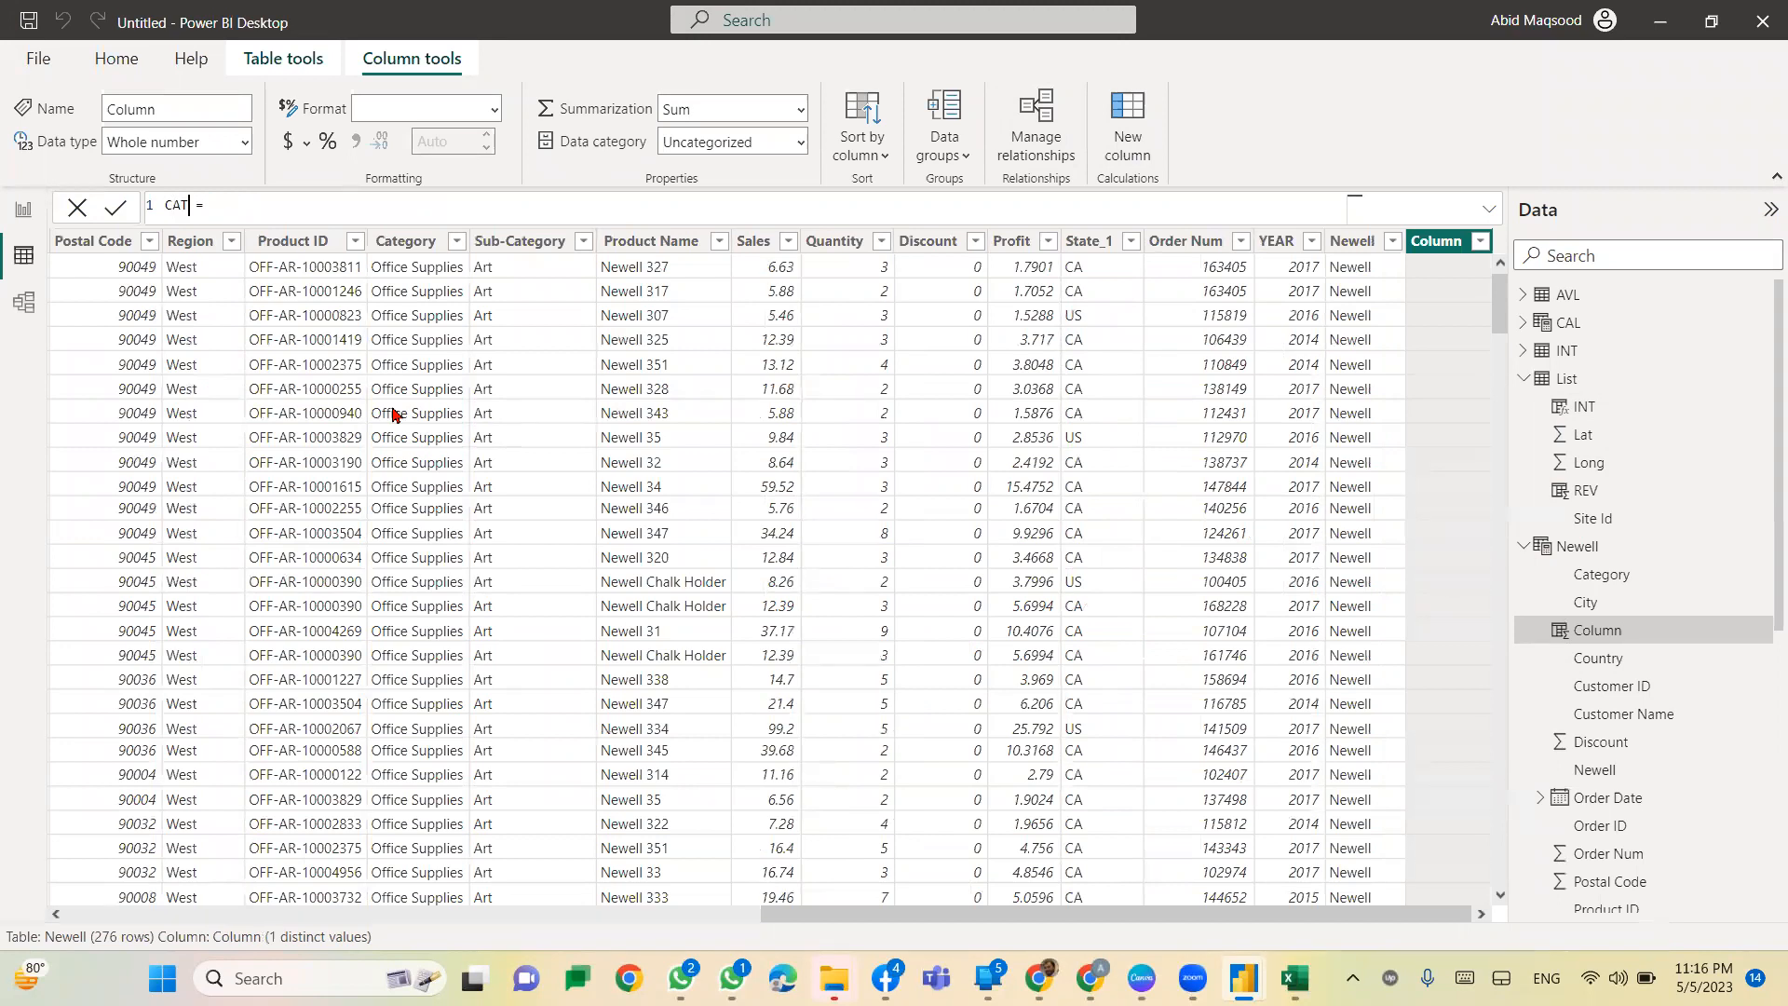
type("E = di")
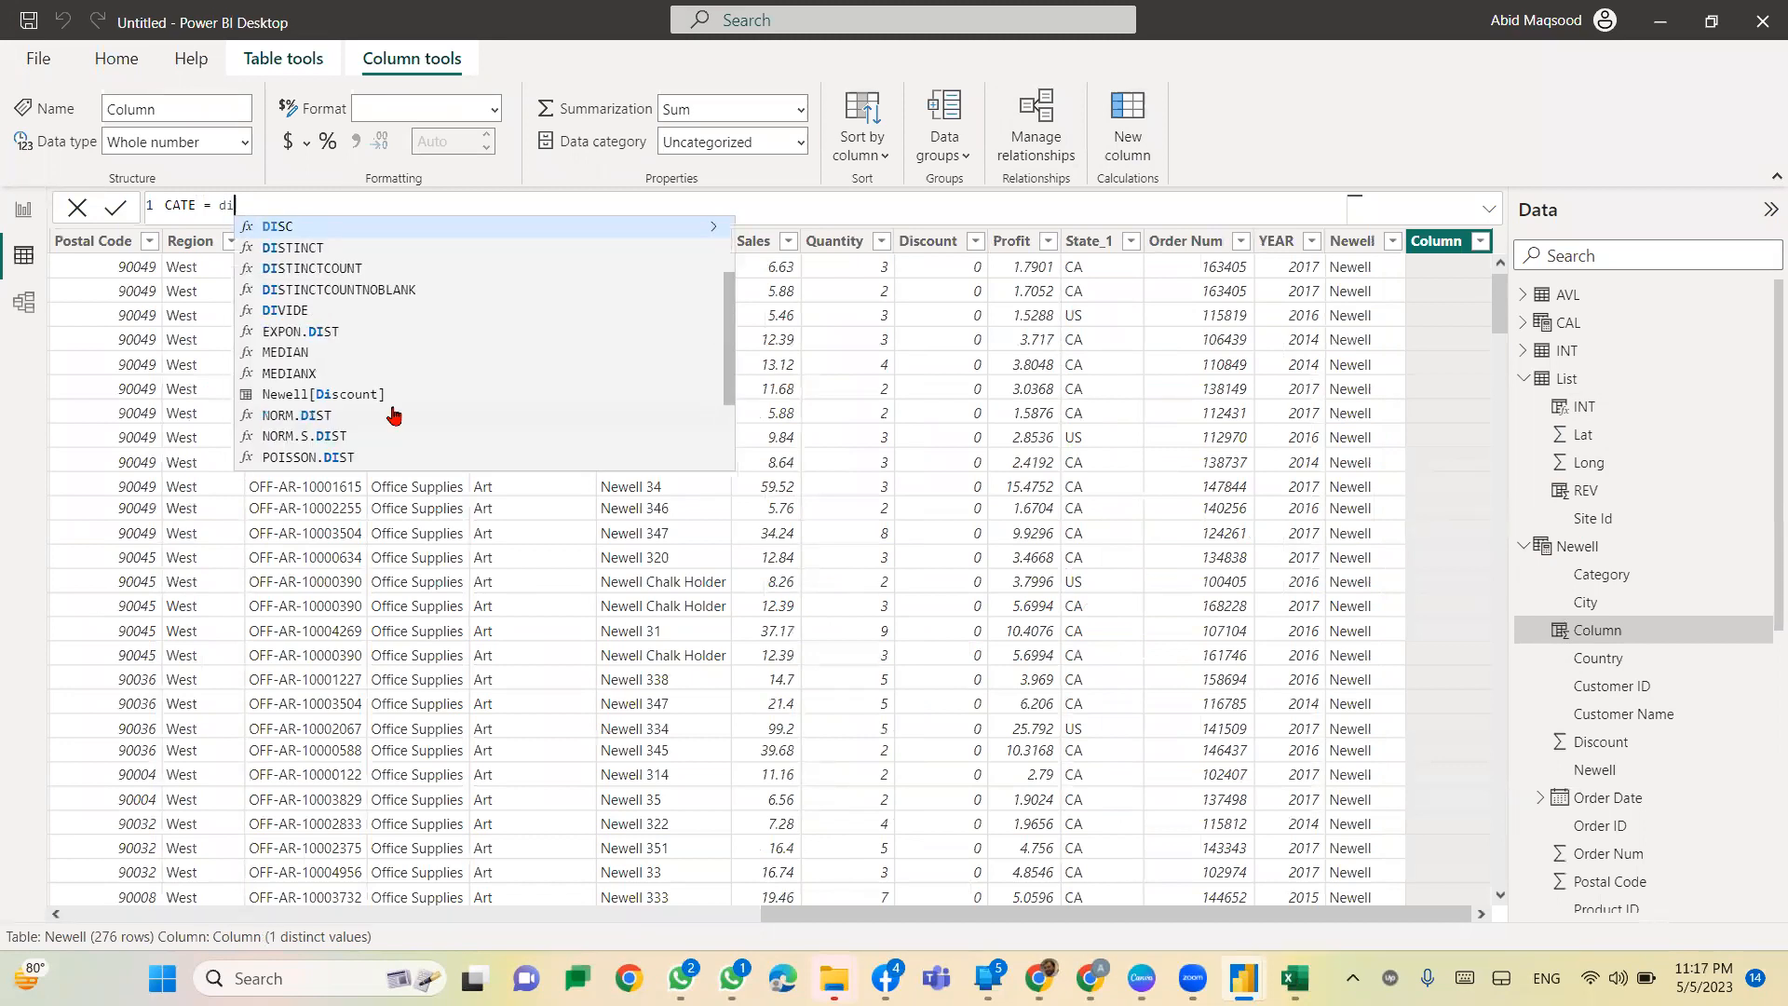
key("Down")
key("Tab")
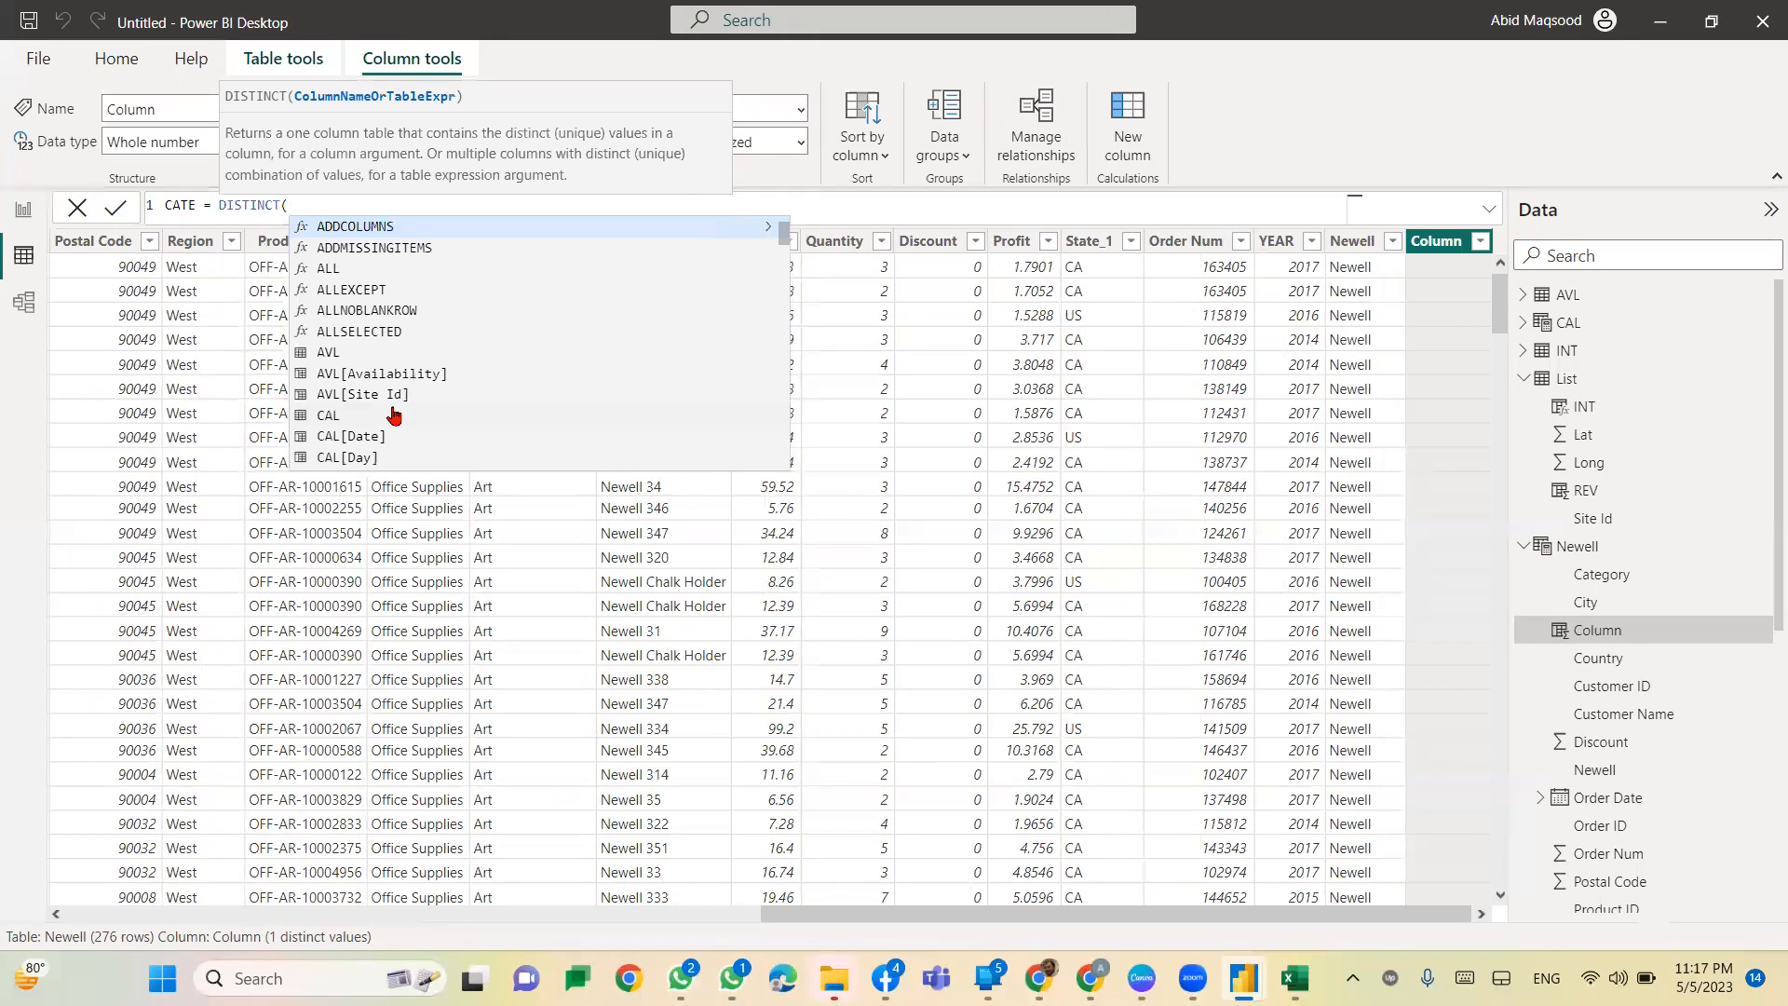
type("cate")
key("Down")
key("Down")
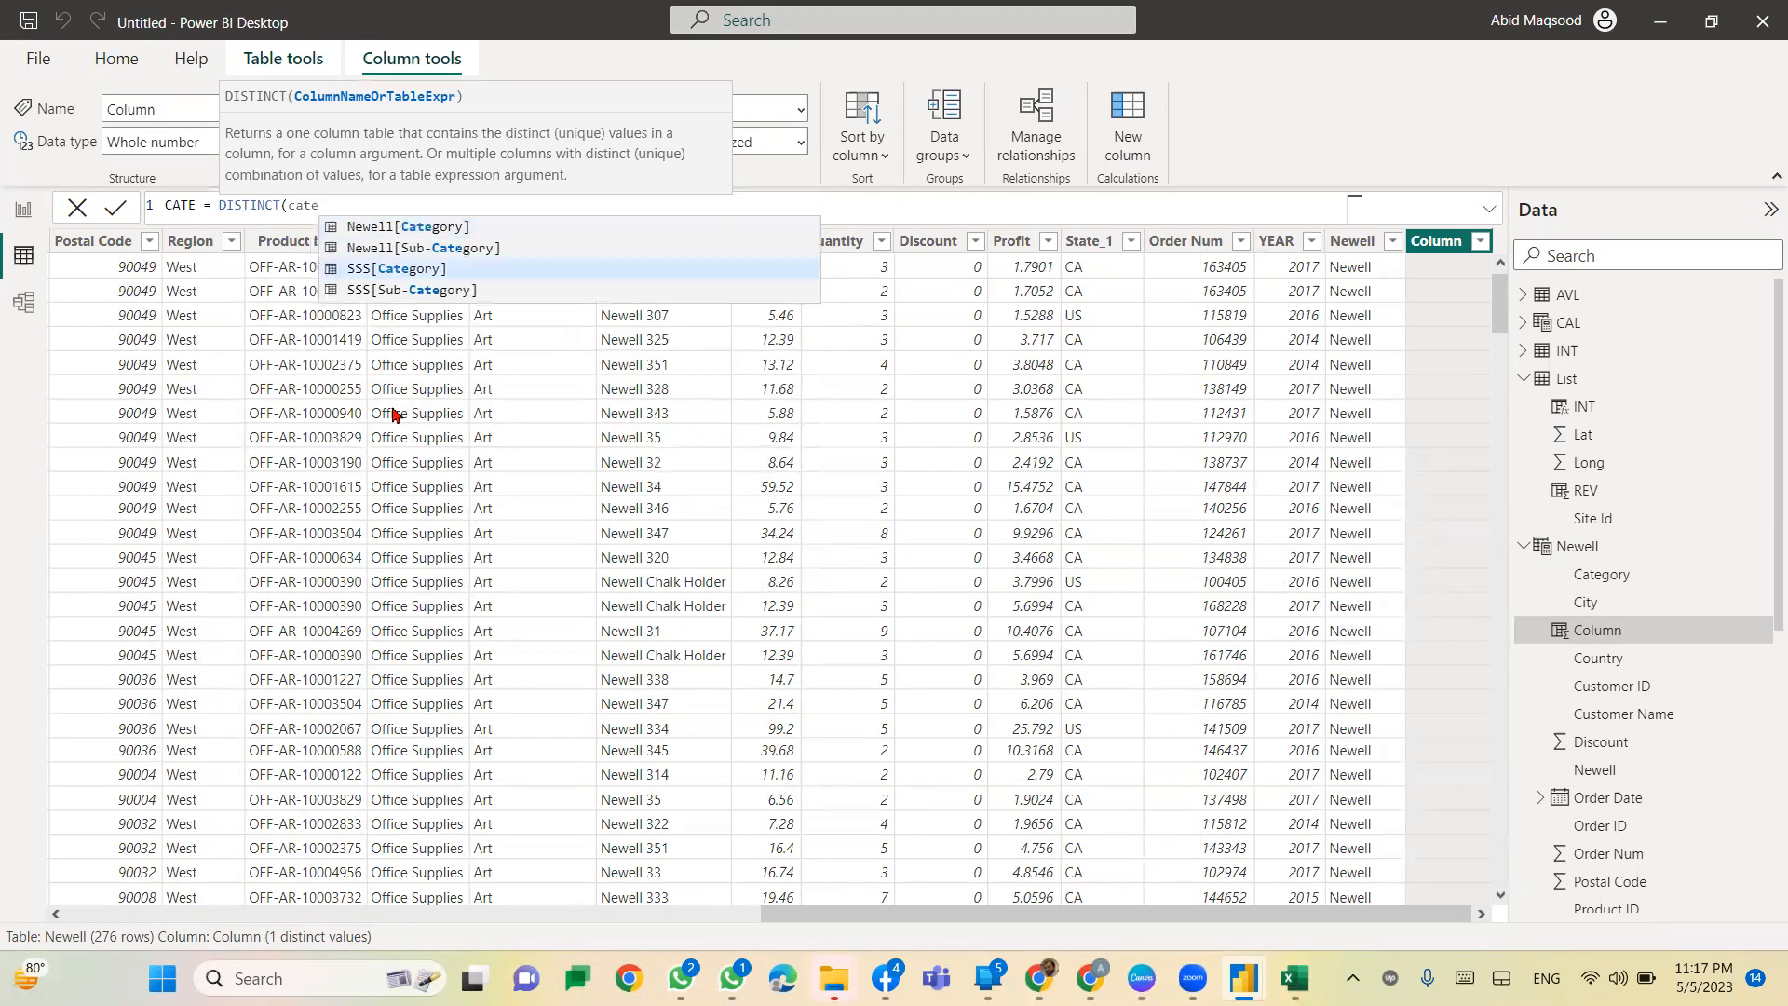
key("Tab")
type(")")
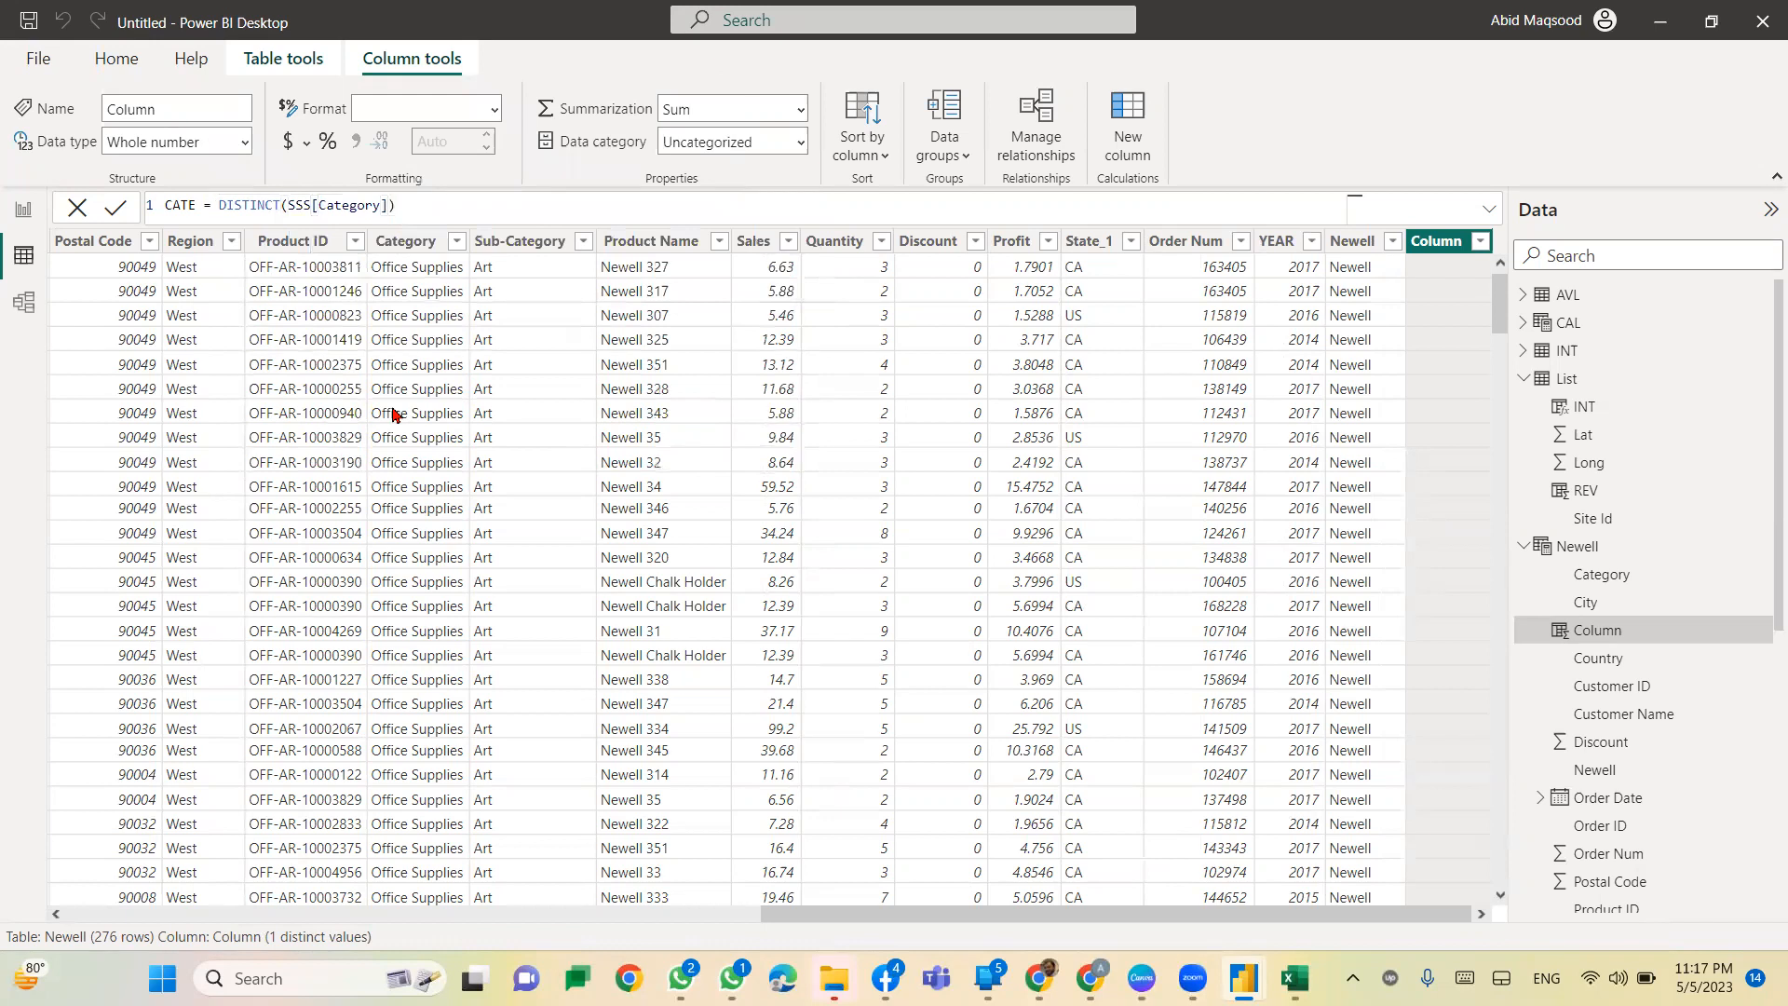
key("Return")
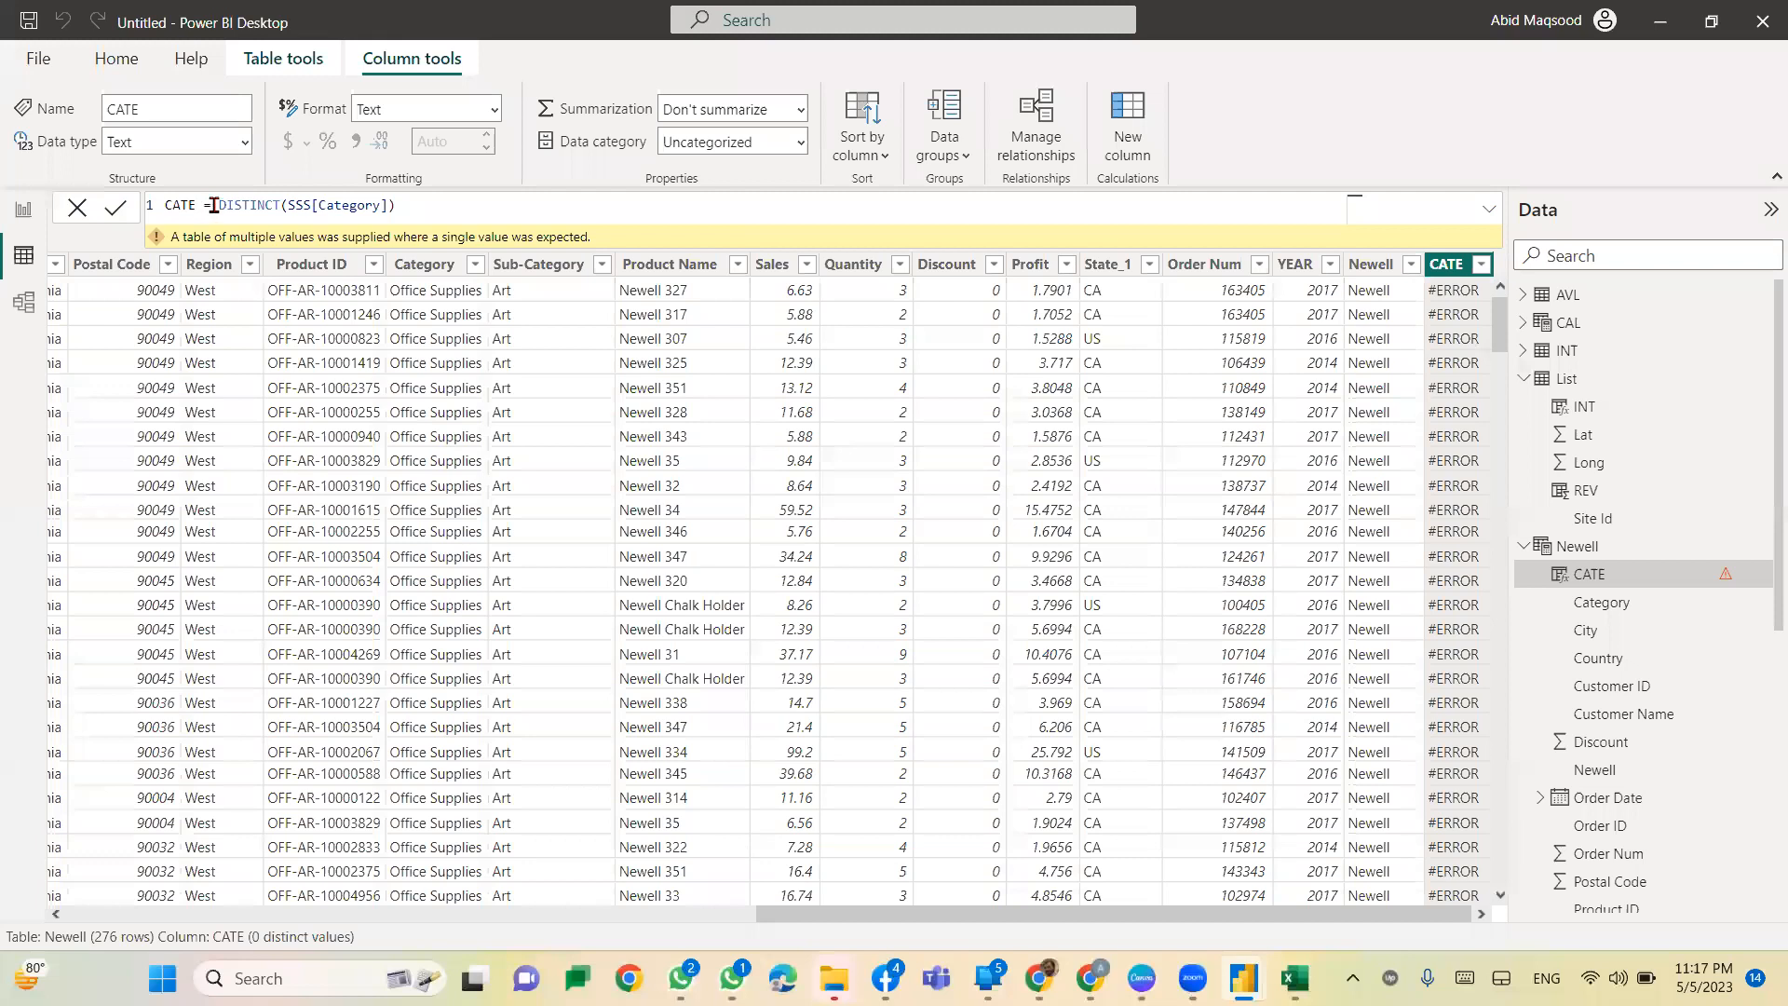
left_click_drag(219, 206, 250, 205)
left_click(281, 205)
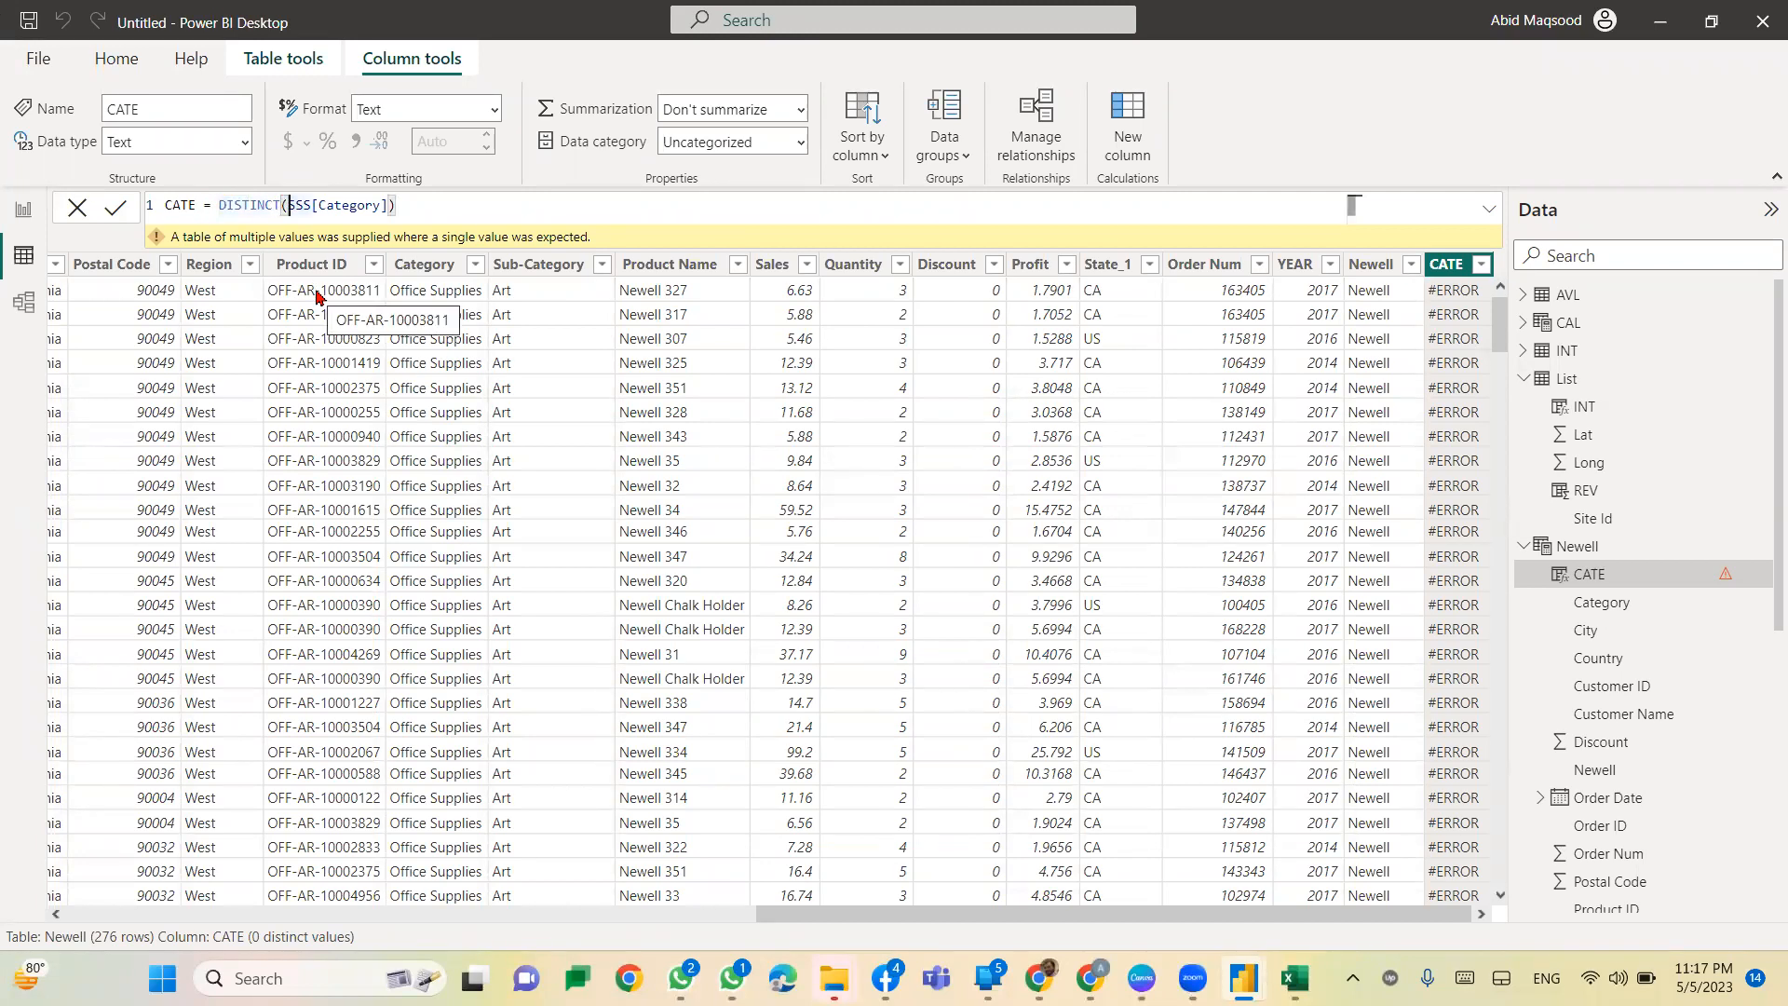